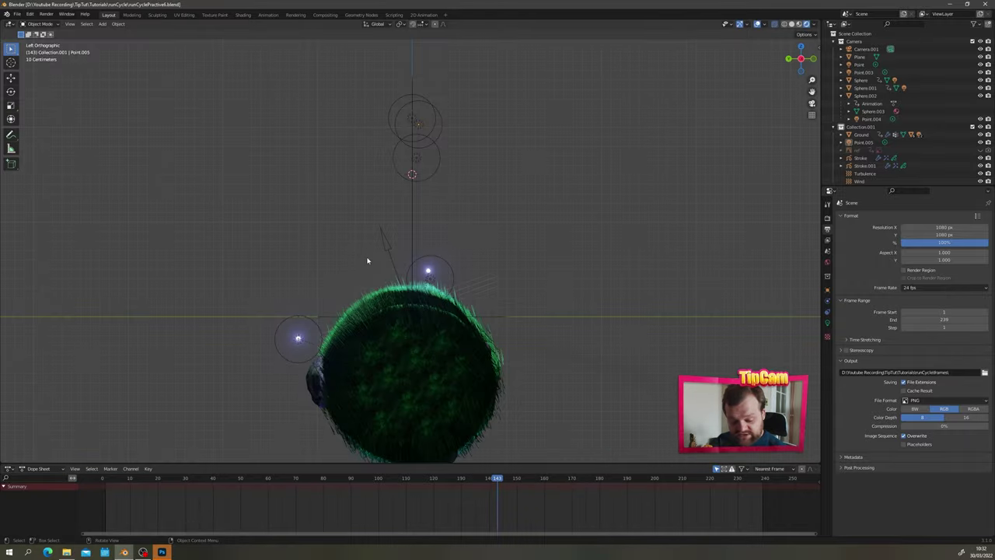
Step: Preview the finished run-cycle scene from an angle and scrub through the character's Grease Pencil keyframes
{"action": "middle_click_drag", "start_coordinate": [429, 299], "coordinate": [205, 279]}
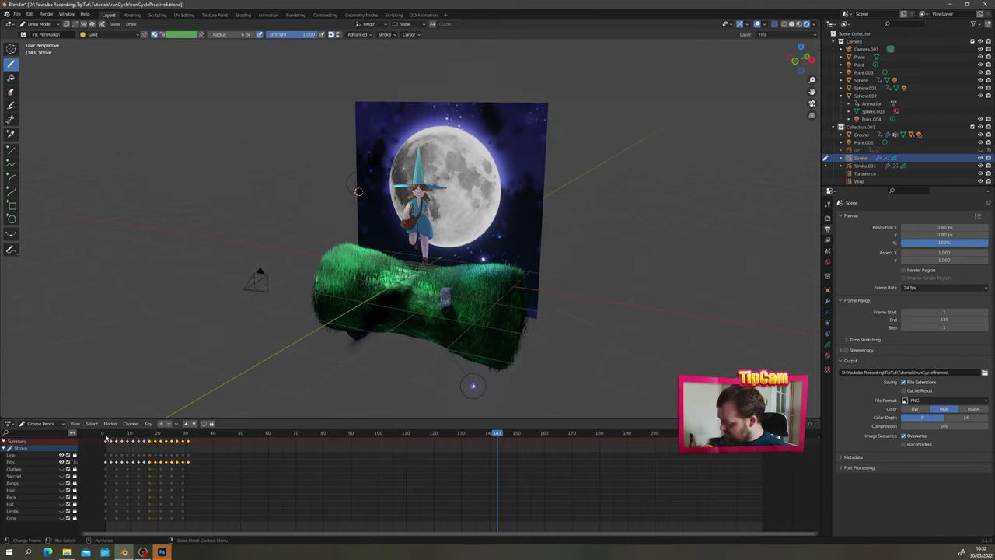
{"action": "left_click", "coordinate": [106, 435]}
{"action": "left_click_drag", "start_coordinate": [113, 440], "coordinate": [198, 438]}
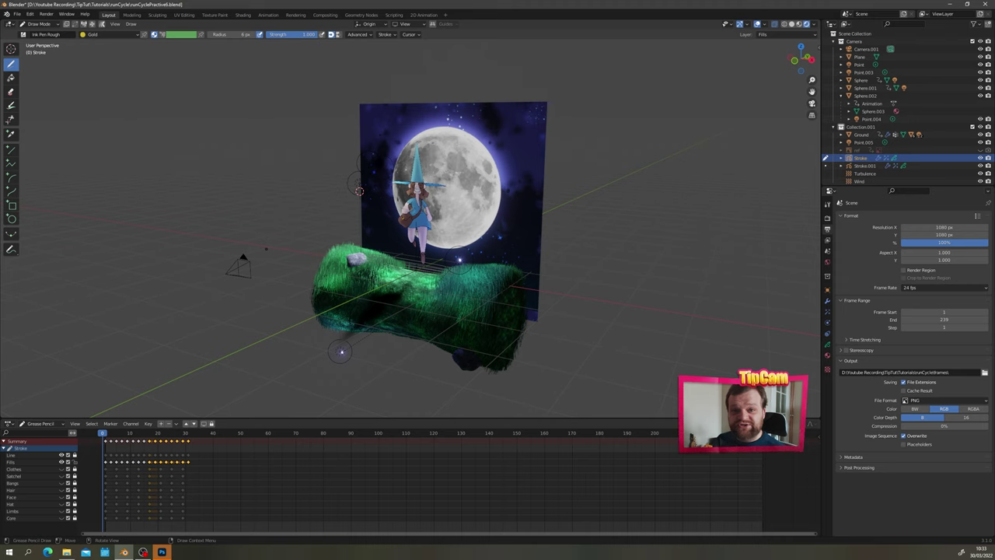
Step: Start a new General file and delete the default cube
{"action": "left_click", "coordinate": [16, 15]}
{"action": "mouse_move", "coordinate": [22, 25]}
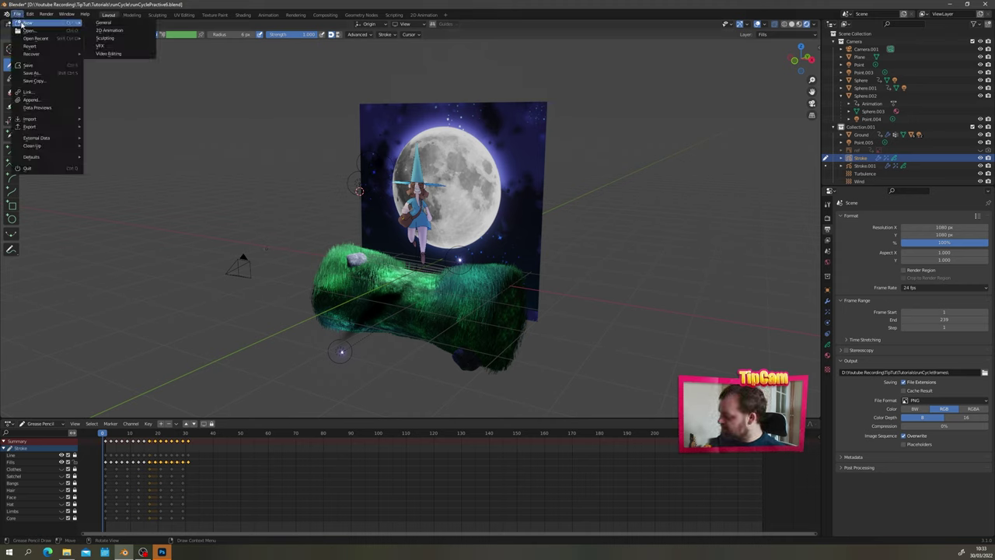
{"action": "left_click", "coordinate": [94, 23]}
{"action": "left_click", "coordinate": [511, 290]}
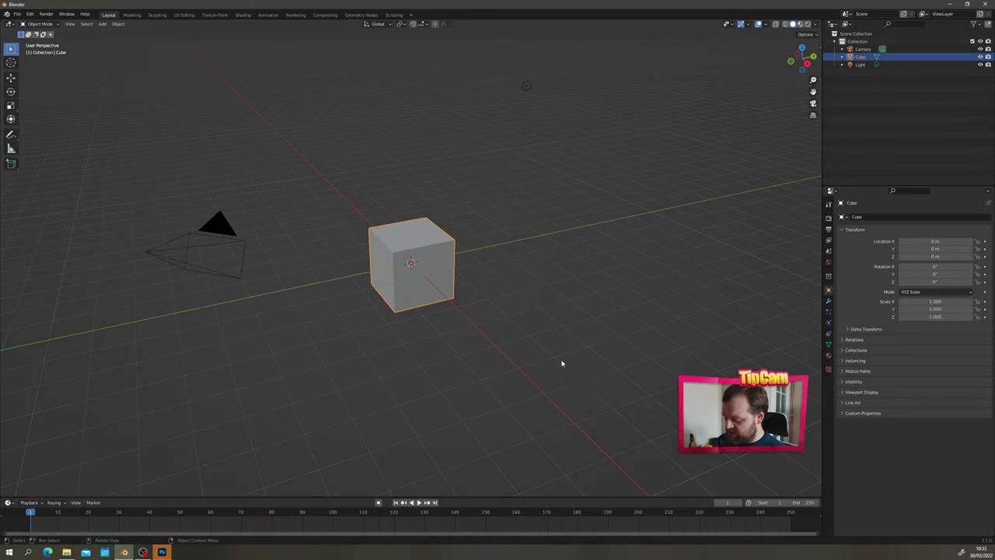
{"action": "key", "text": "x"}
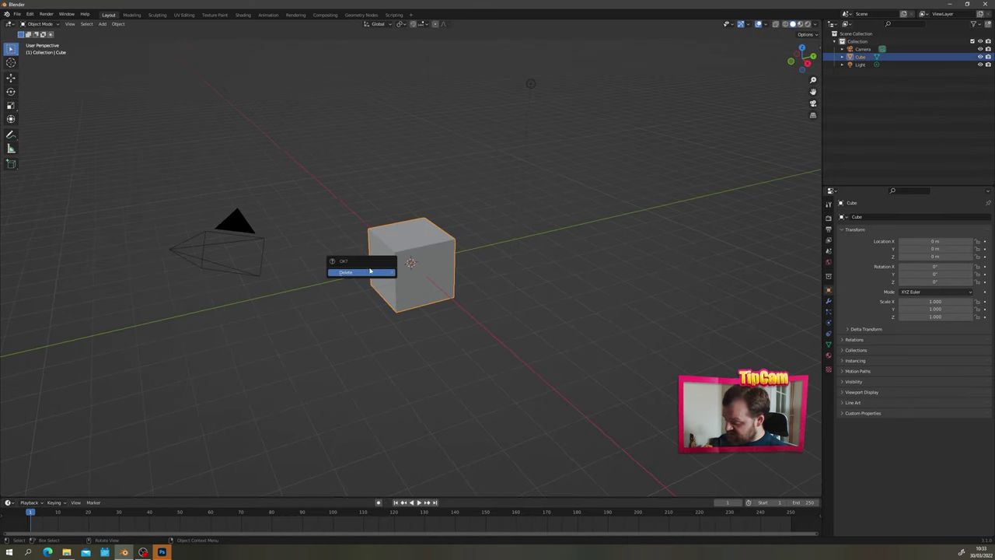
{"action": "left_click", "coordinate": [345, 273]}
Step: Show the viewport sidebar and enable Ambient Occlusion and Bloom in the Eevee render settings
{"action": "key", "text": "n"}
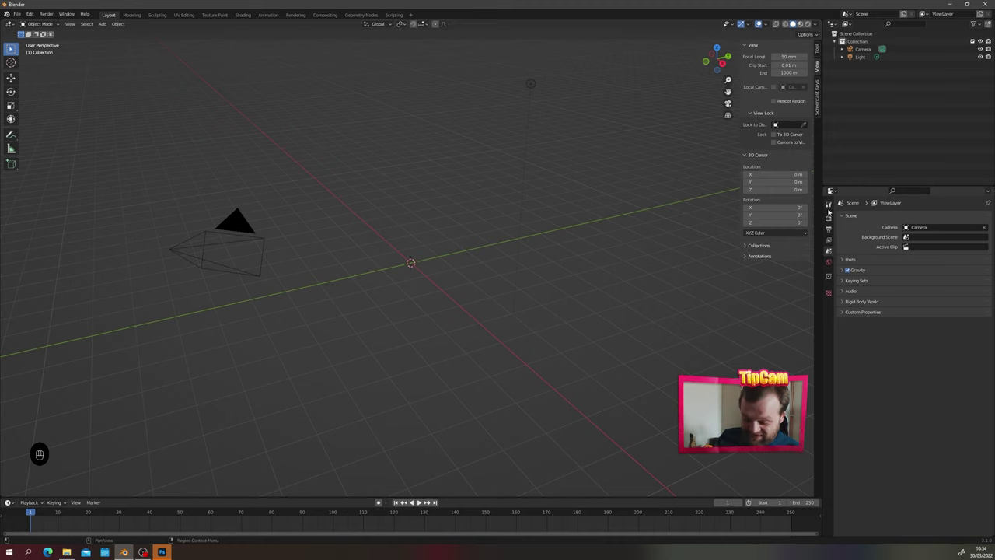
{"action": "left_click", "coordinate": [828, 216]}
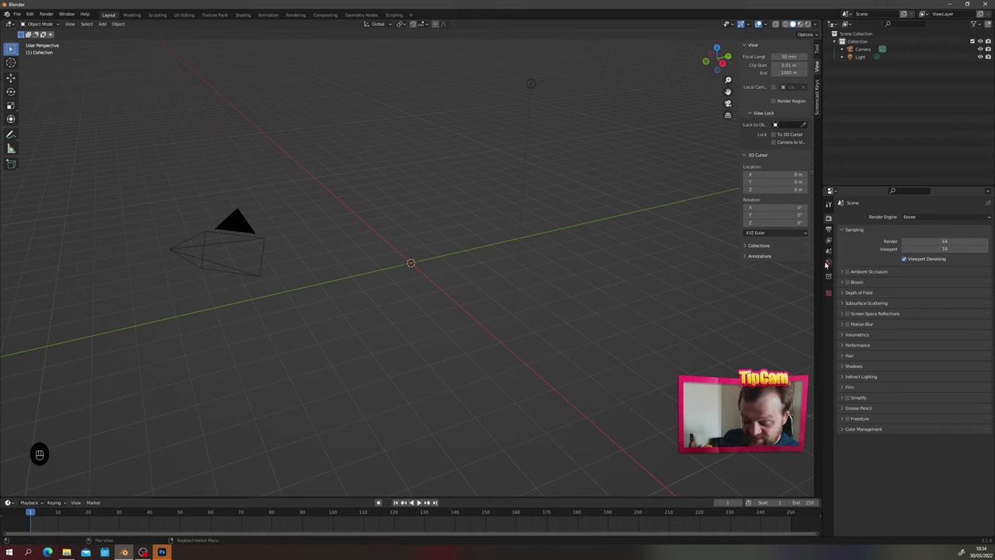
{"action": "left_click", "coordinate": [848, 272]}
{"action": "left_click", "coordinate": [848, 281]}
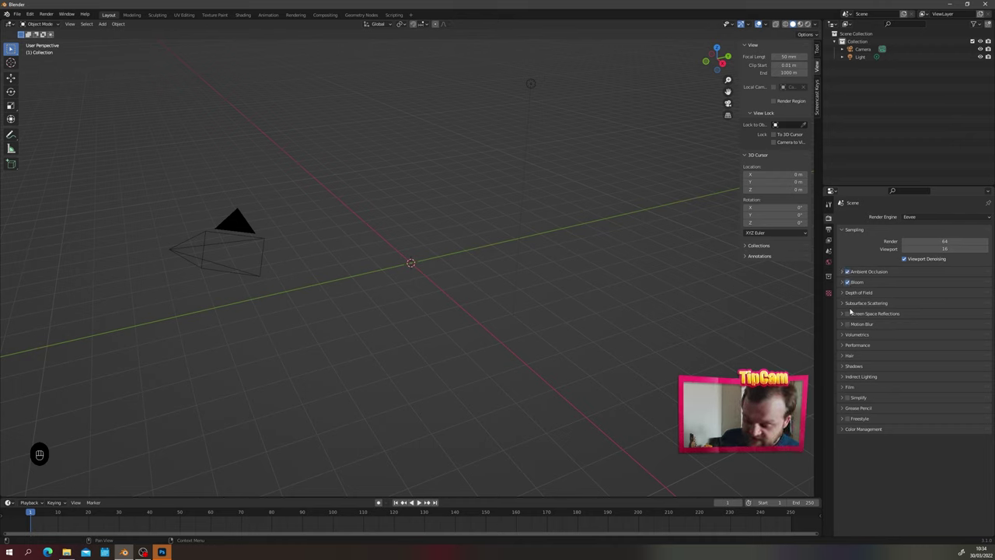
Step: Set the output's horizontal resolution to 1080 px for a square frame
{"action": "left_click", "coordinate": [829, 231]}
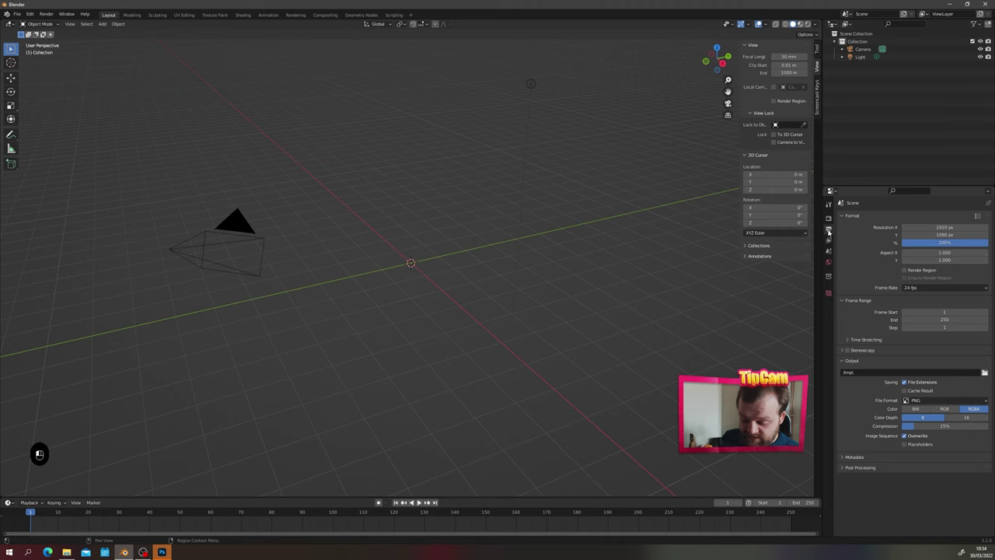
{"action": "left_click", "coordinate": [935, 227]}
{"action": "type", "text": "1080"}
{"action": "key", "text": "Return"}
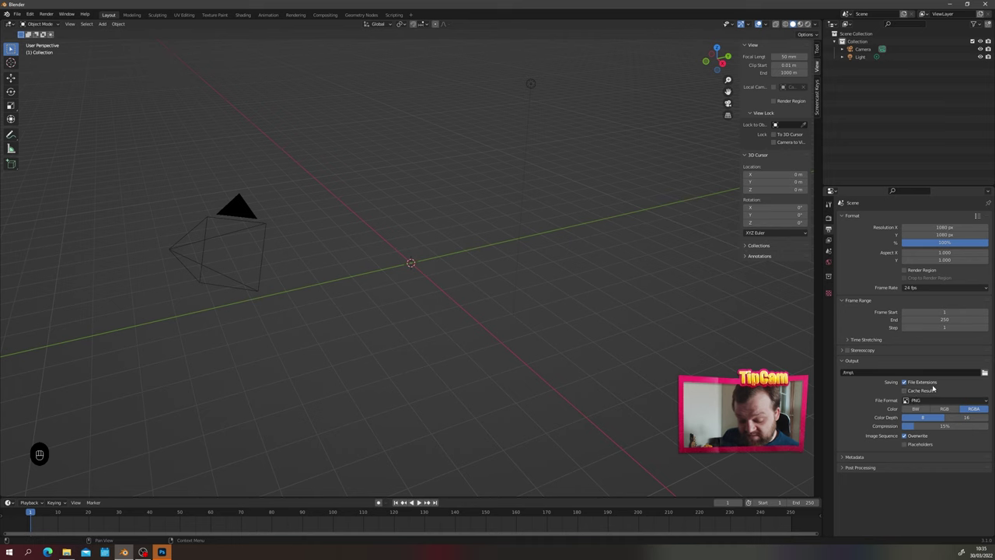
Step: Set the render output path to the Frames folder inside runCycle\Tut
{"action": "left_click", "coordinate": [985, 374]}
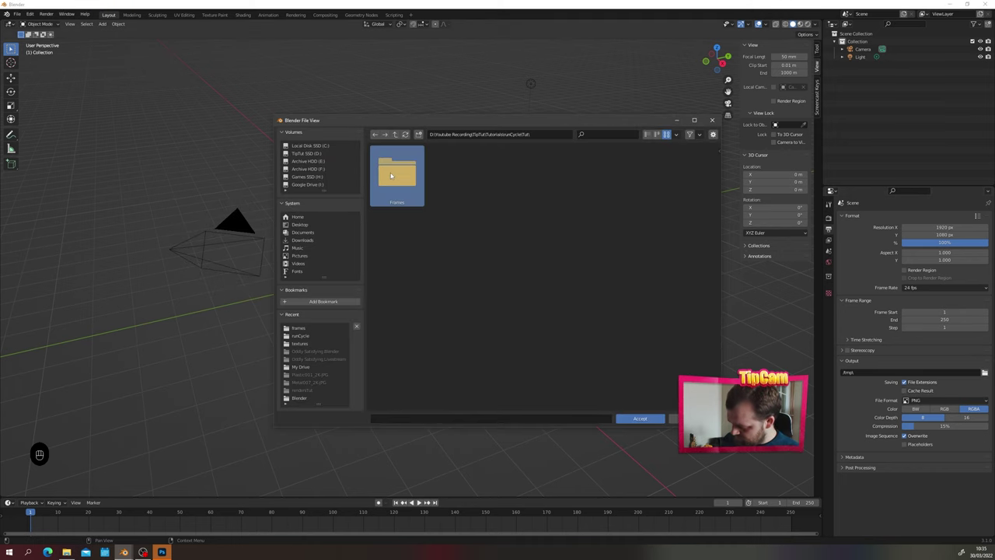
{"action": "double_click", "coordinate": [391, 175]}
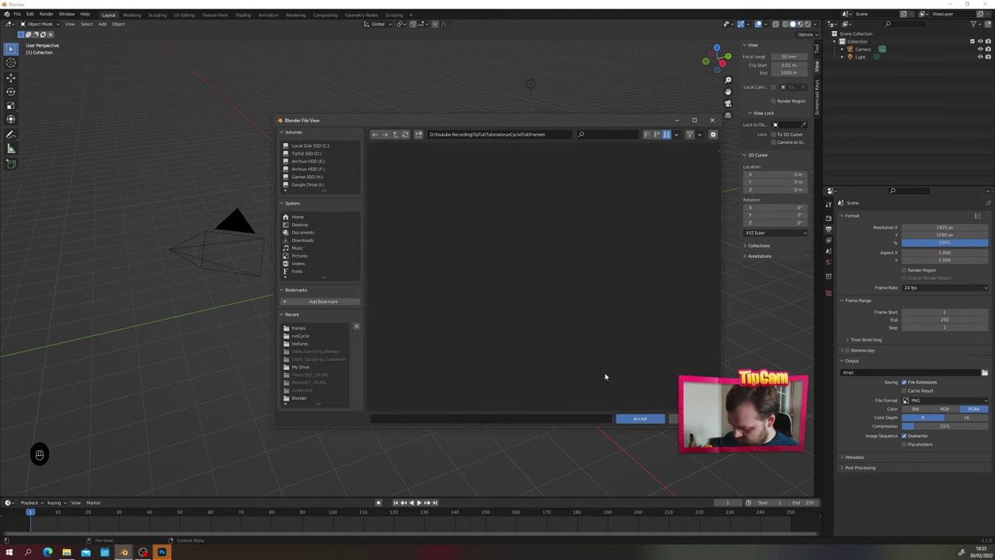
{"action": "left_click", "coordinate": [638, 419]}
Step: Enable the Z data pass for the view layer
{"action": "left_click", "coordinate": [828, 242]}
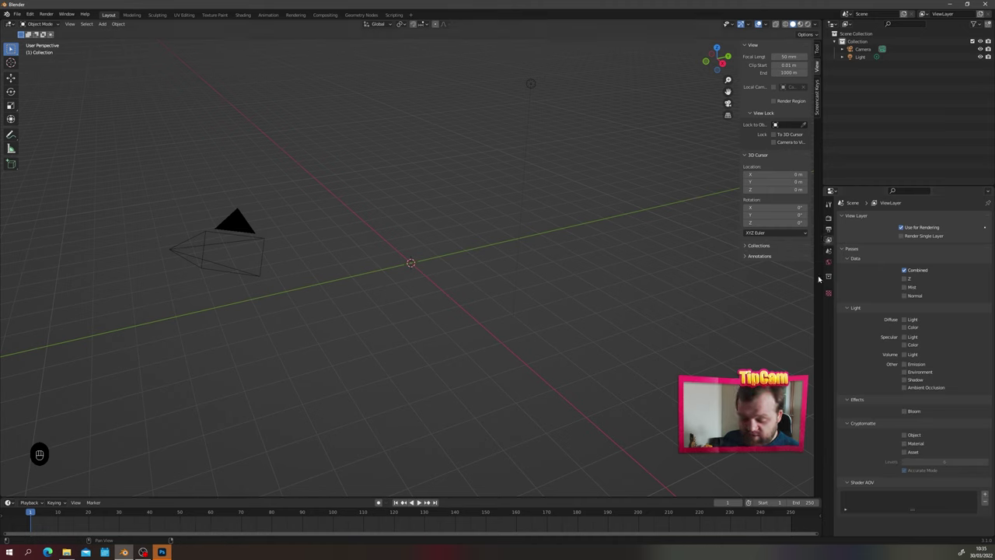
{"action": "left_click", "coordinate": [904, 278]}
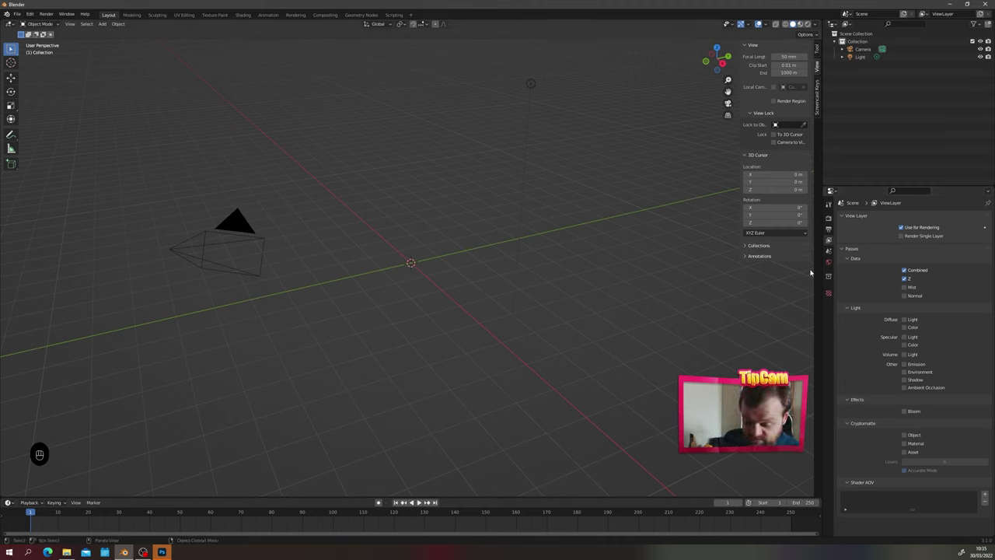
{"action": "left_click", "coordinate": [828, 220]}
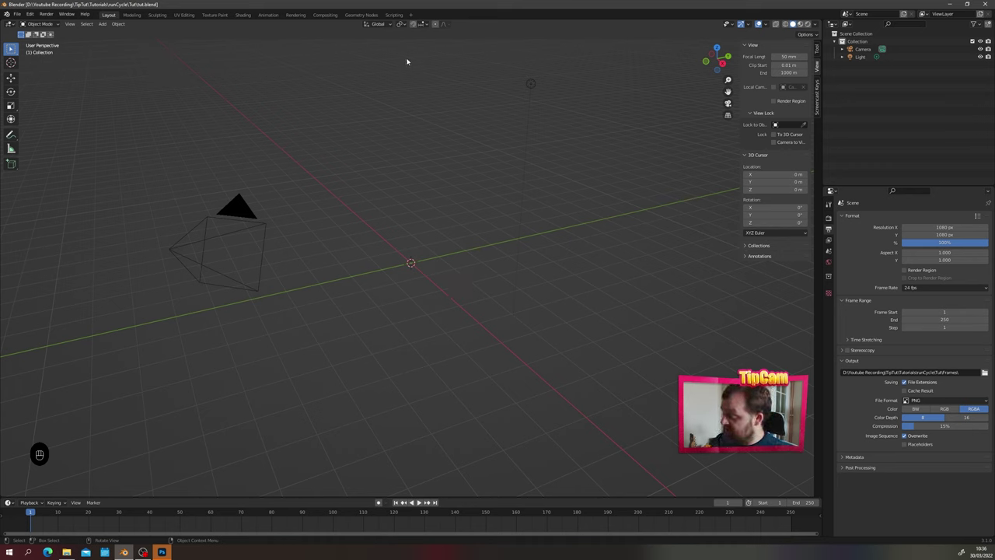
Step: Add a 2D Animation workspace and set its viewport to the front orthographic view with Solid shading
{"action": "left_click", "coordinate": [410, 15]}
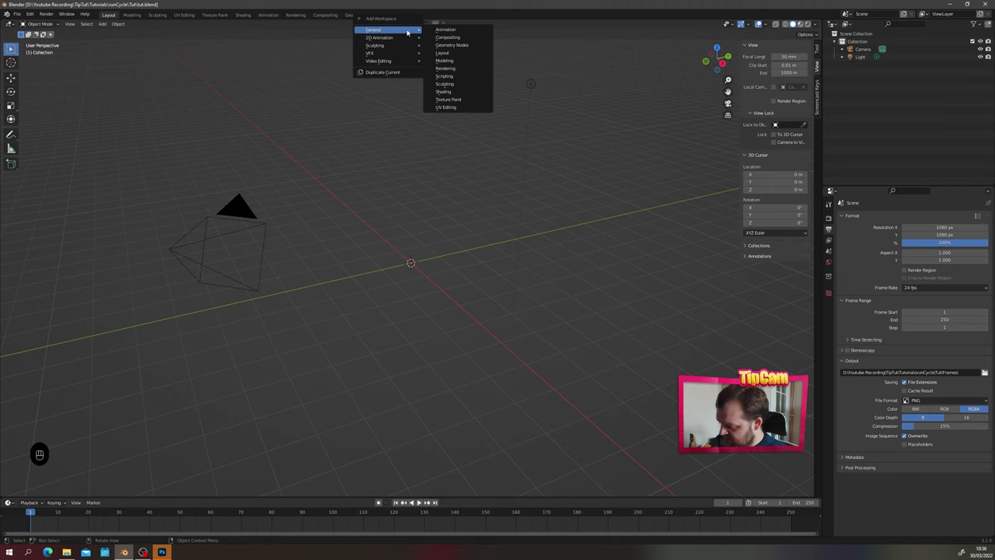
{"action": "left_click", "coordinate": [435, 38]}
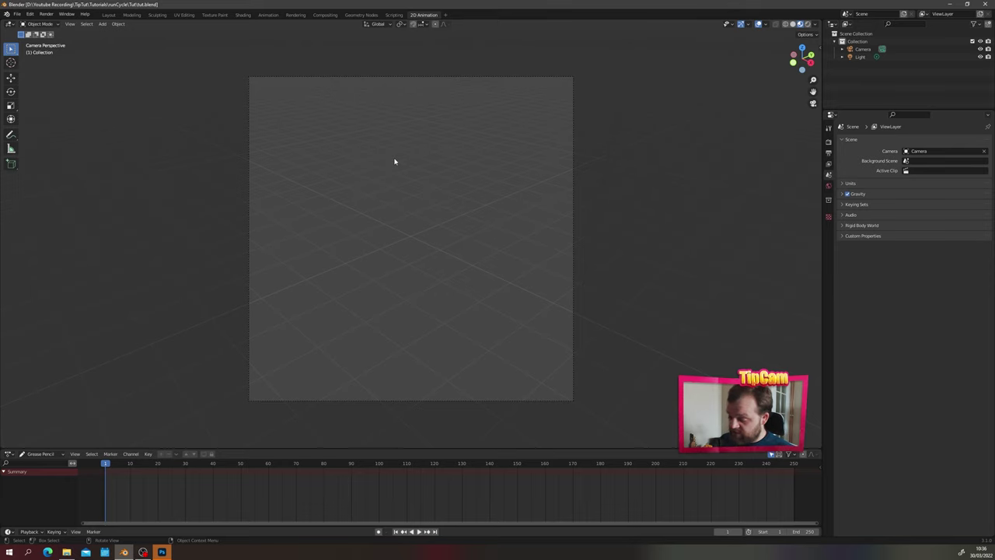
{"action": "key", "text": "alt"}
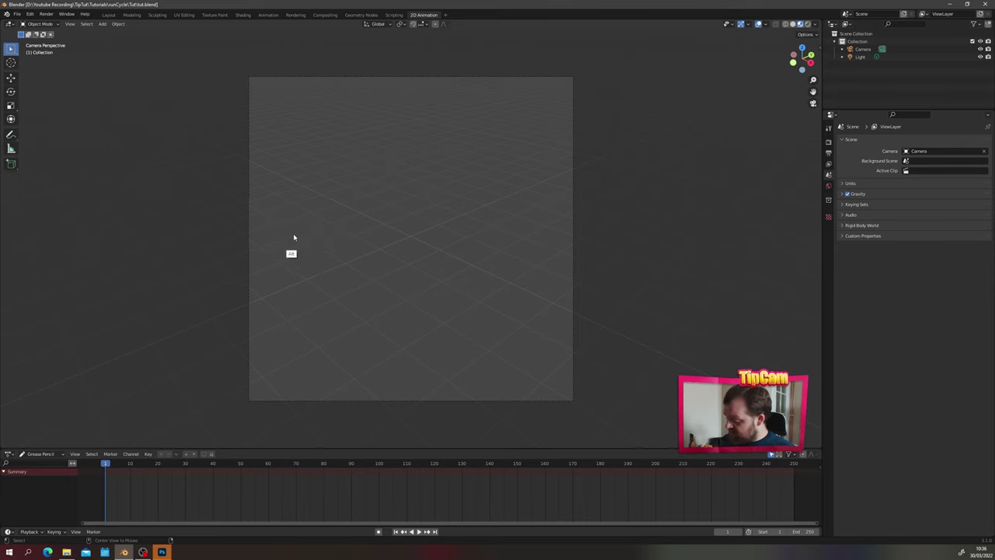
{"action": "middle_click_drag", "start_coordinate": [288, 254], "coordinate": [362, 271], "text": "alt"}
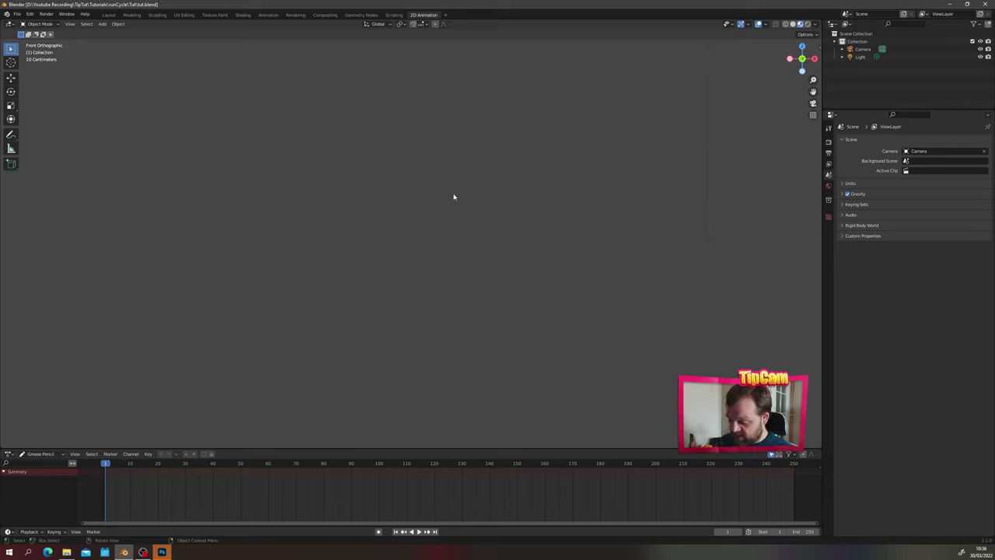
{"action": "key", "text": "z"}
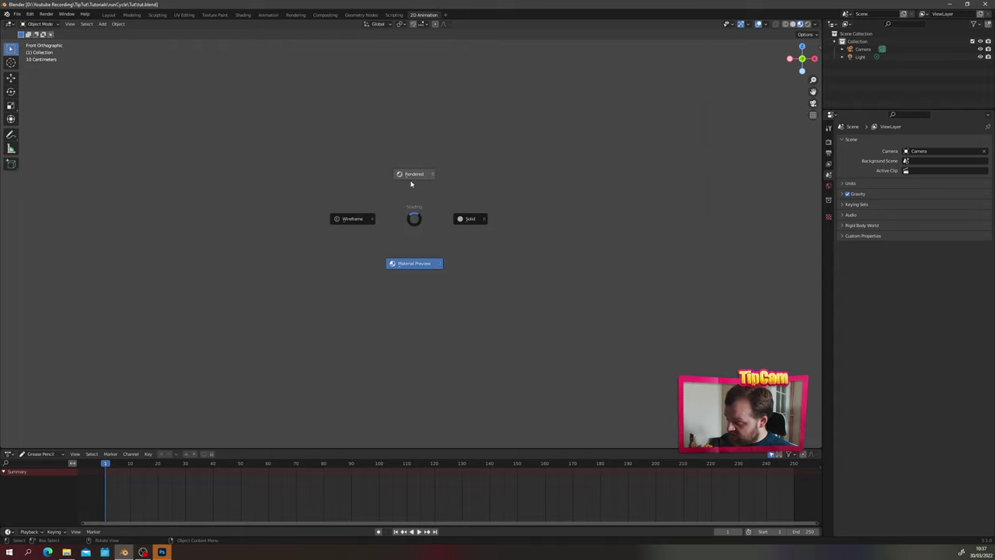
{"action": "left_click", "coordinate": [470, 219]}
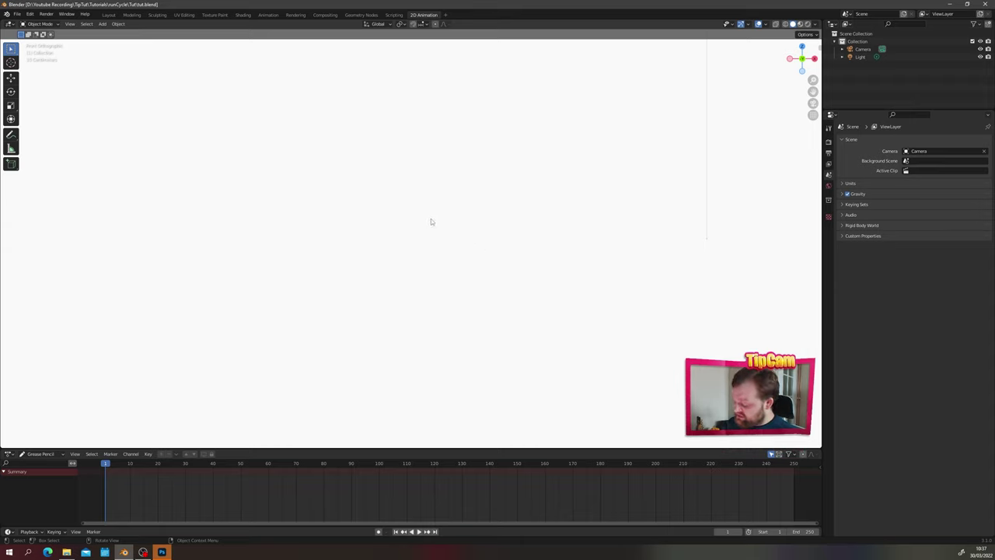
Step: Add a blank Grease Pencil object and switch it to Draw Mode
{"action": "key", "text": "shift+a"}
{"action": "mouse_move", "coordinate": [393, 259]}
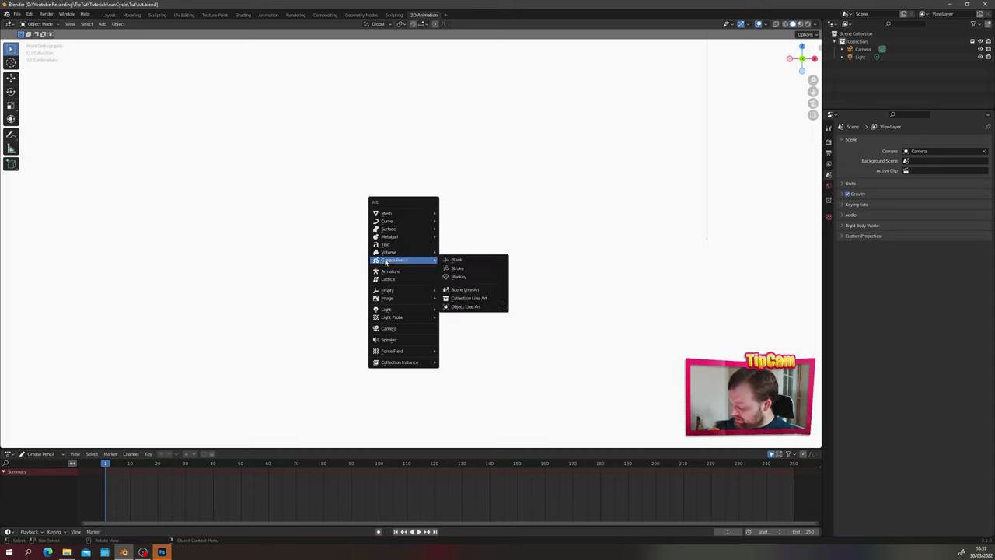
{"action": "left_click", "coordinate": [454, 260]}
{"action": "key", "text": "ctrl+Tab"}
{"action": "left_click", "coordinate": [412, 233]}
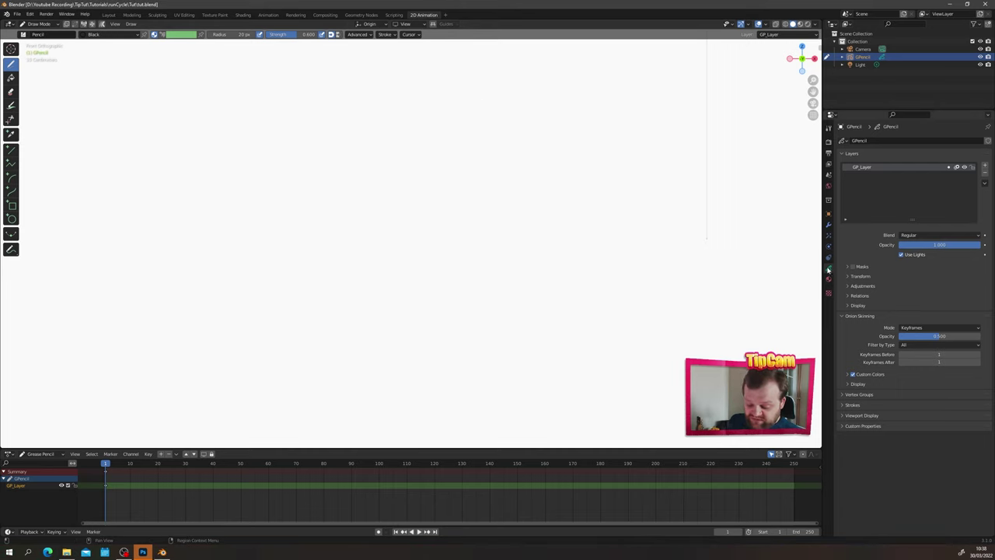
Step: Rename the Grease Pencil layer to Sketch and turn off Use Lights for it
{"action": "left_click", "coordinate": [858, 168]}
{"action": "double_click", "coordinate": [858, 168]}
{"action": "type", "text": "Sketch"}
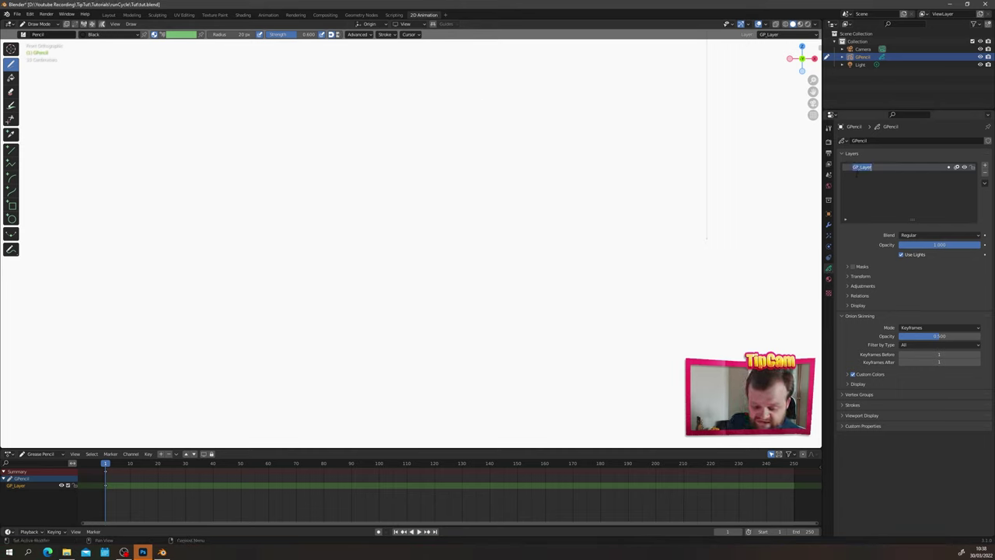
{"action": "key", "text": "Return"}
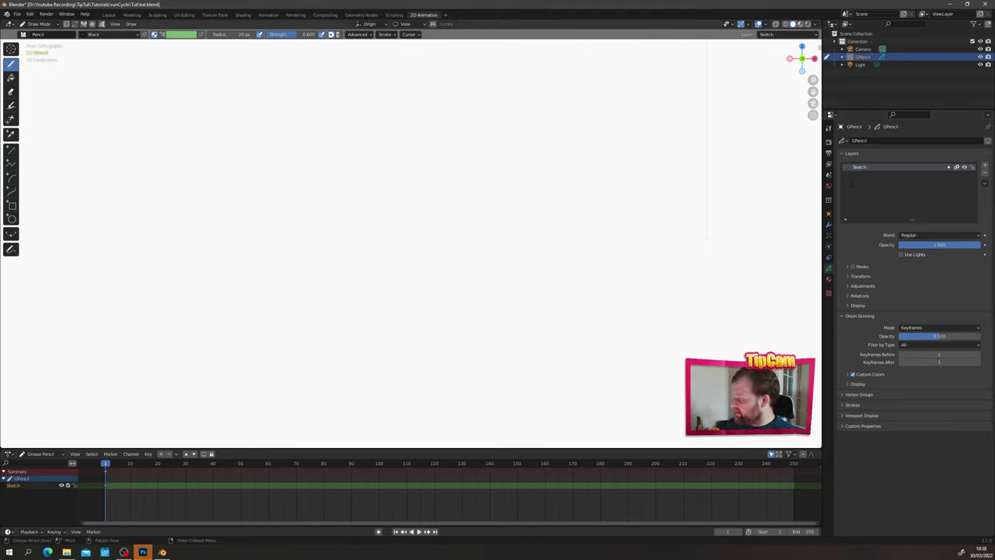
Step: Use the Pencil brush and set its radius to 8 px
{"action": "left_click", "coordinate": [39, 34]}
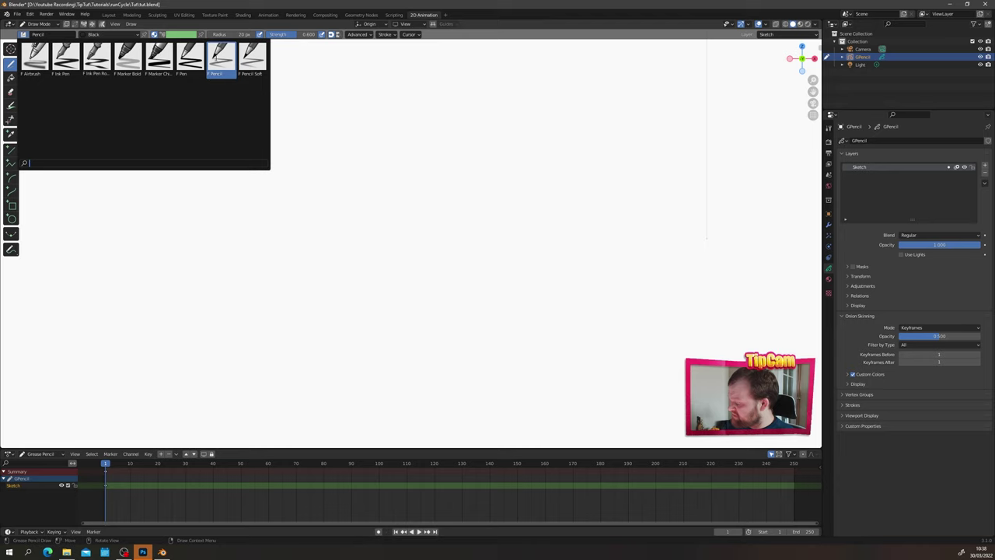
{"action": "key", "text": "f"}
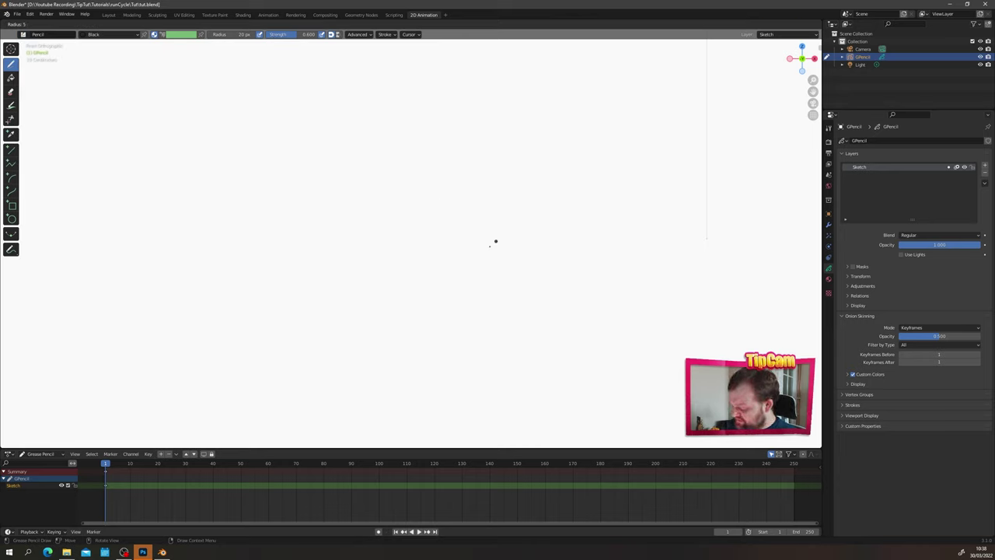
{"action": "left_click", "coordinate": [489, 245]}
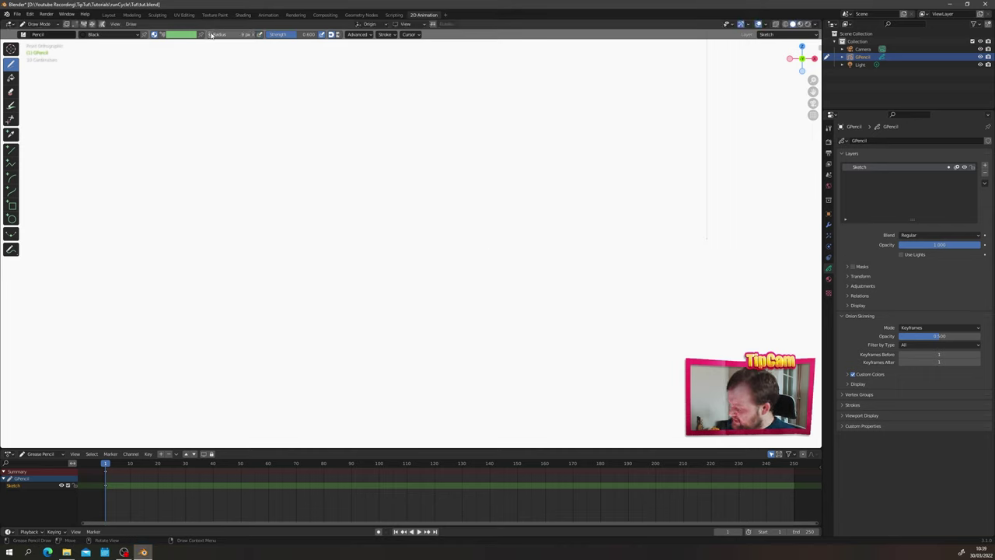
{"action": "left_click", "coordinate": [252, 34]}
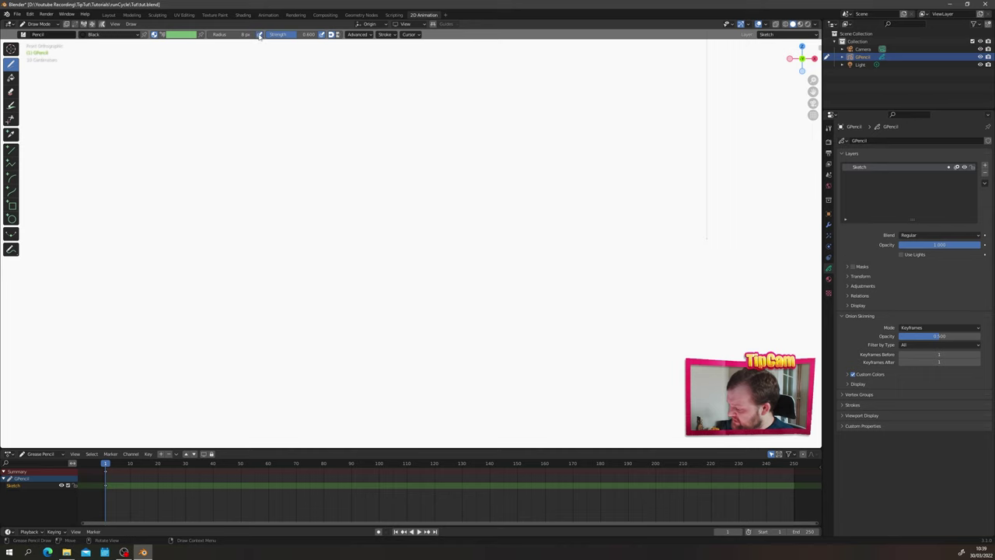
Step: Draw a freehand test circle with the Pencil brush and undo it
{"action": "mouse_move", "coordinate": [455, 153]}
{"action": "left_mouse_down"}
{"action": "mouse_move", "coordinate": [392, 165]}
{"action": "mouse_move", "coordinate": [438, 150]}
{"action": "left_mouse_up"}
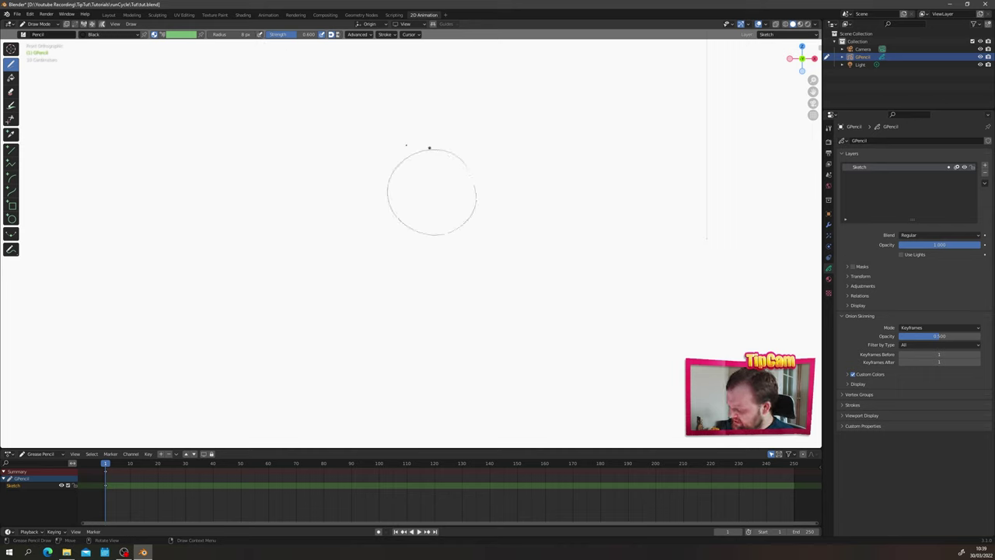
{"action": "key", "text": "ctrl+z"}
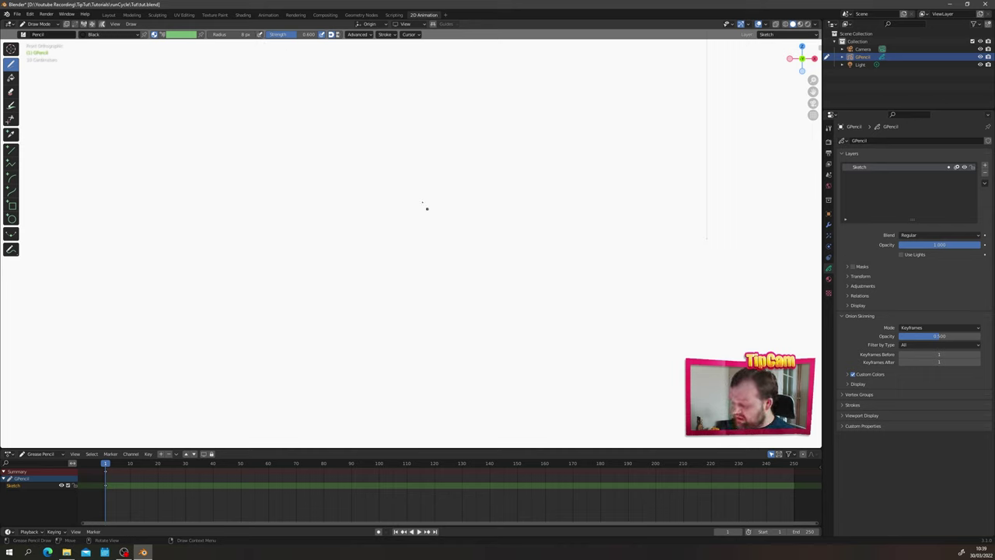
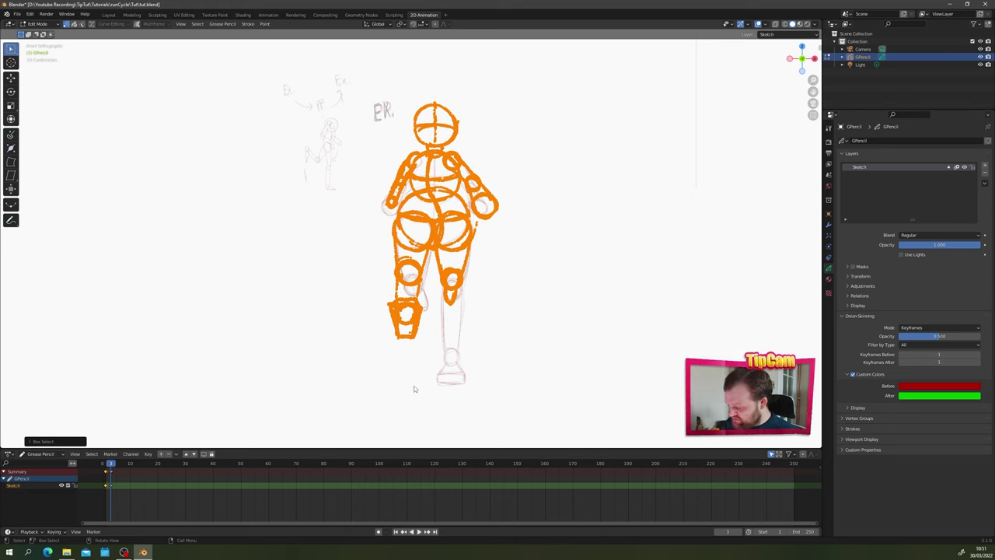
Step: Move the selected body strokes on frame 3 up about 0.31 m along the Z axis
{"action": "key", "text": "g"}
{"action": "key", "text": "z"}
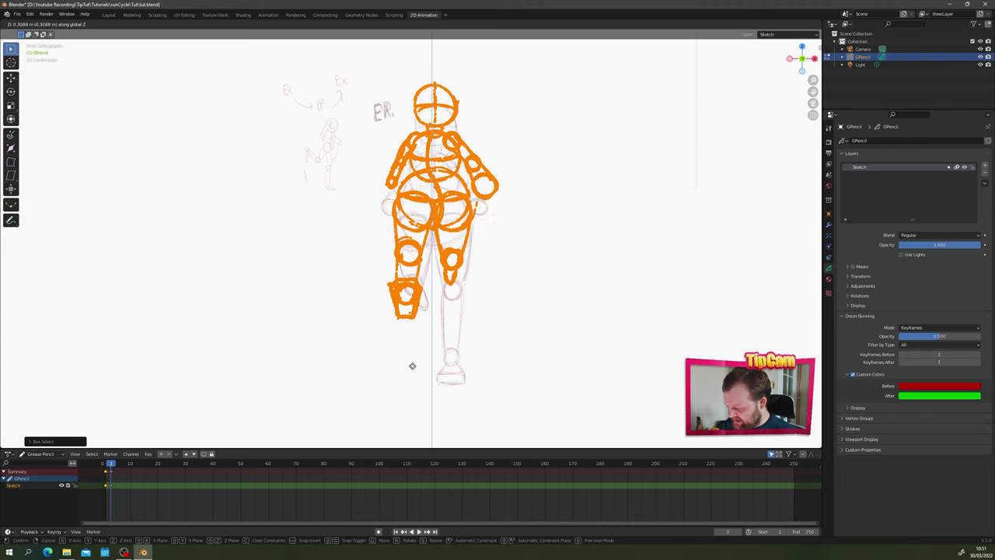
{"action": "left_click", "coordinate": [412, 368]}
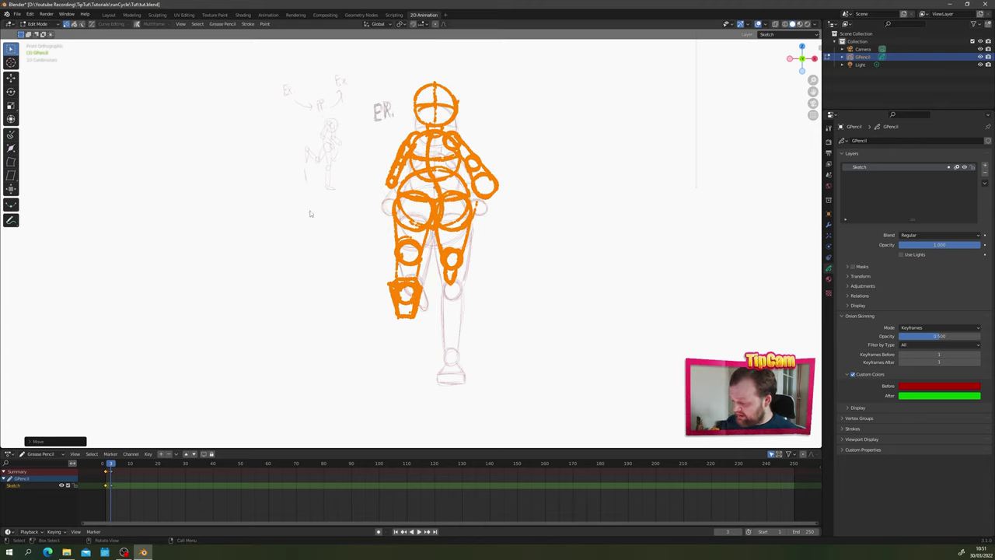
{"action": "key", "text": "ctrl+Tab"}
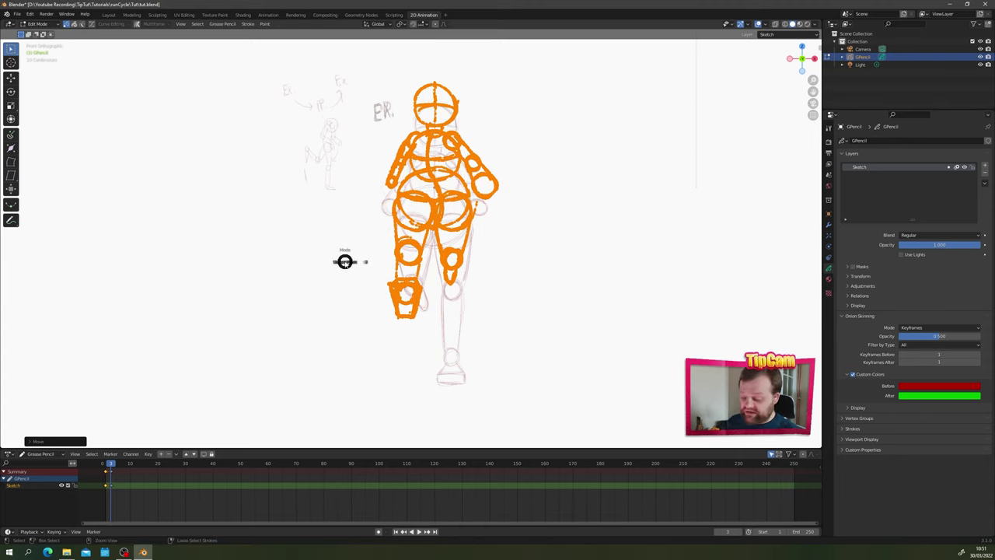
Step: Return to Draw mode and shift the two Sketch keyframes two frames later, to frames 3 and 5
{"action": "left_click", "coordinate": [336, 217]}
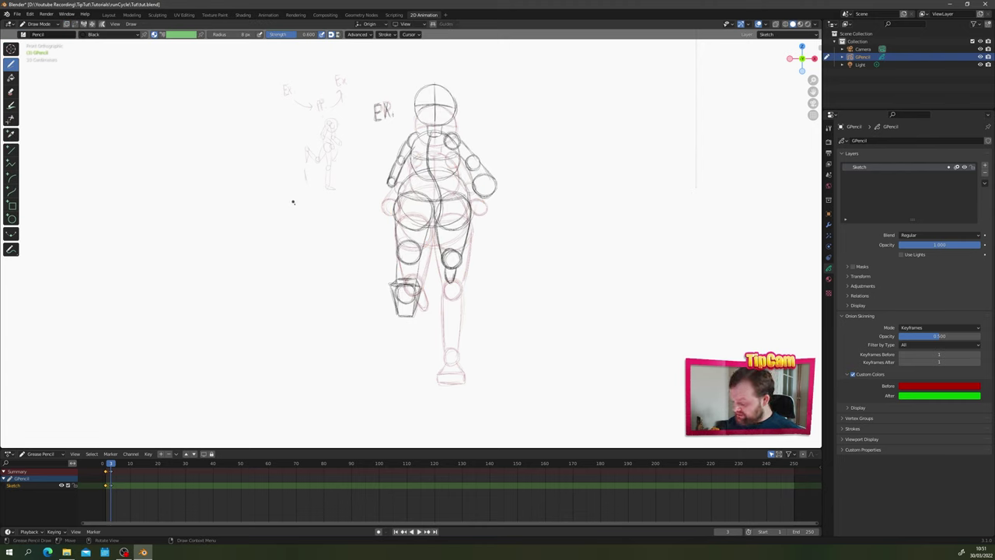
{"action": "left_click_drag", "start_coordinate": [123, 495], "coordinate": [100, 468]}
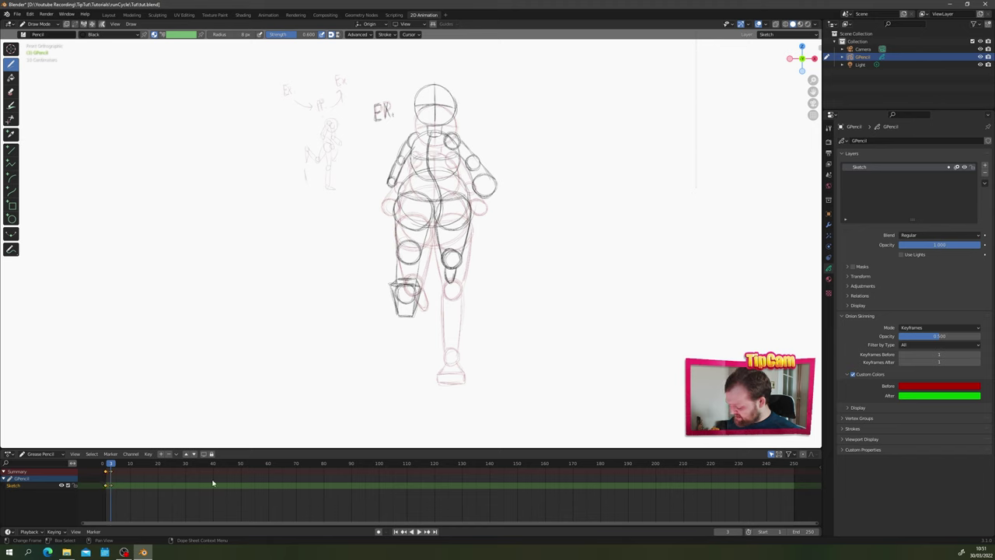
{"action": "mouse_move", "coordinate": [814, 523]}
{"action": "left_mouse_down"}
{"action": "mouse_move", "coordinate": [708, 503]}
{"action": "mouse_move", "coordinate": [492, 514]}
{"action": "mouse_move", "coordinate": [282, 503]}
{"action": "mouse_move", "coordinate": [236, 514]}
{"action": "mouse_move", "coordinate": [222, 487]}
{"action": "mouse_move", "coordinate": [234, 487]}
{"action": "left_mouse_up"}
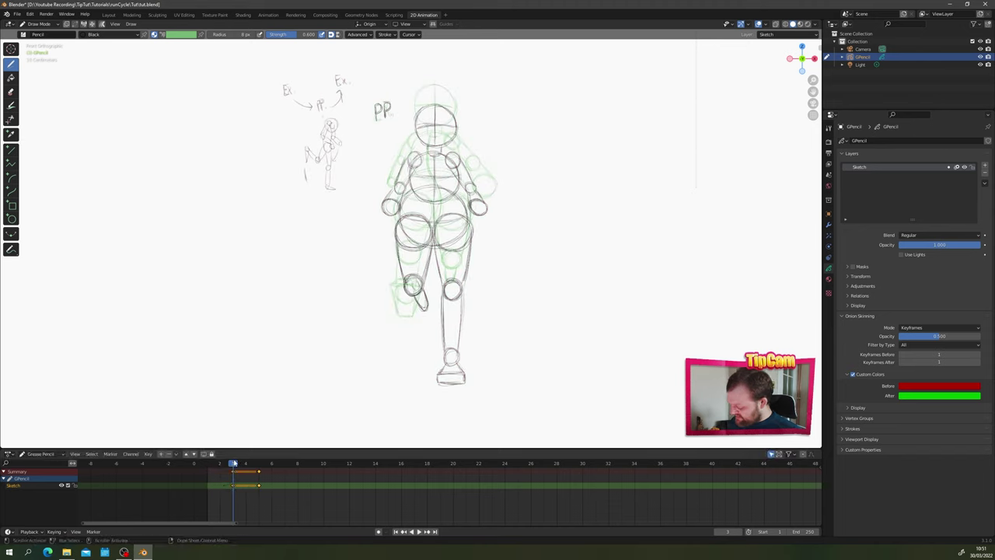
Step: Duplicate the extreme-pose keyframe from frame 5 to frame 1 and make frame 1 the current frame
{"action": "left_click", "coordinate": [259, 465]}
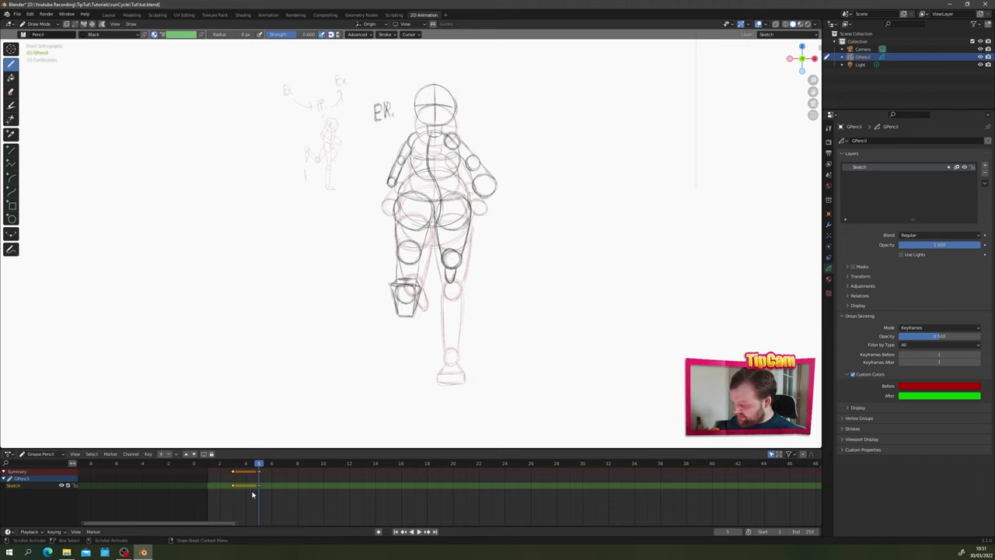
{"action": "left_click", "coordinate": [262, 490]}
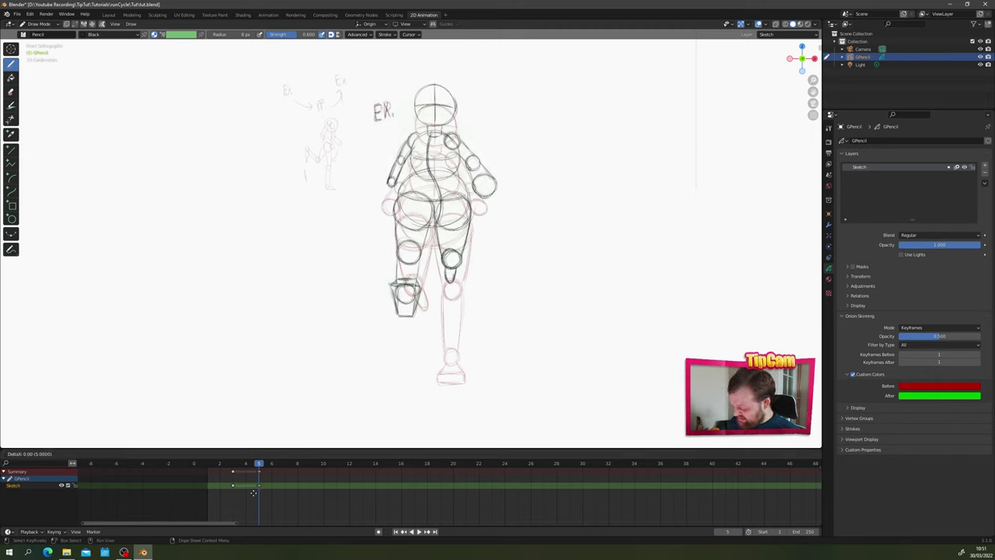
{"action": "left_click", "coordinate": [208, 487]}
{"action": "left_click", "coordinate": [207, 464]}
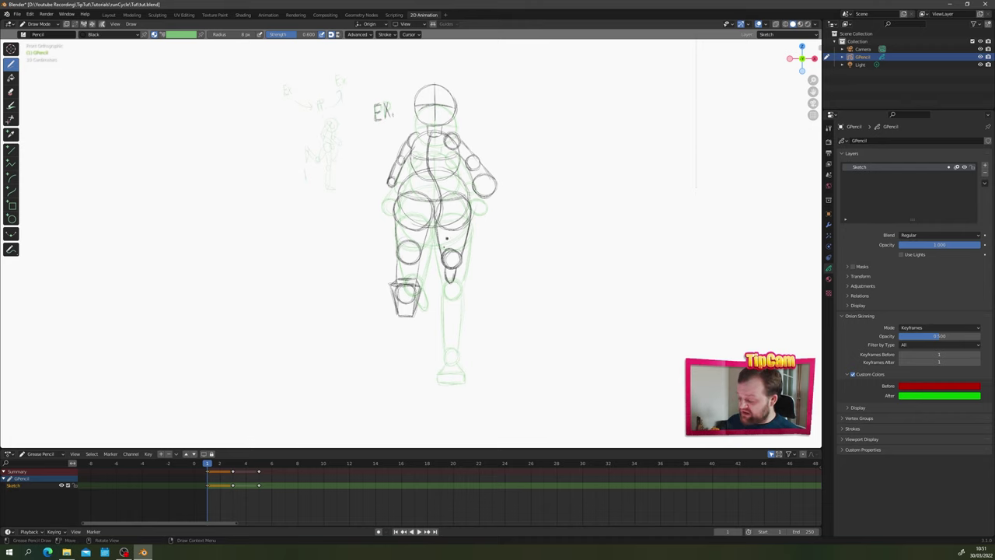
Step: In Edit Mode, rotate the selected body strokes on frame 1 by 180° around the Z axis to mirror the pose
{"action": "key", "text": "ctrl+Tab"}
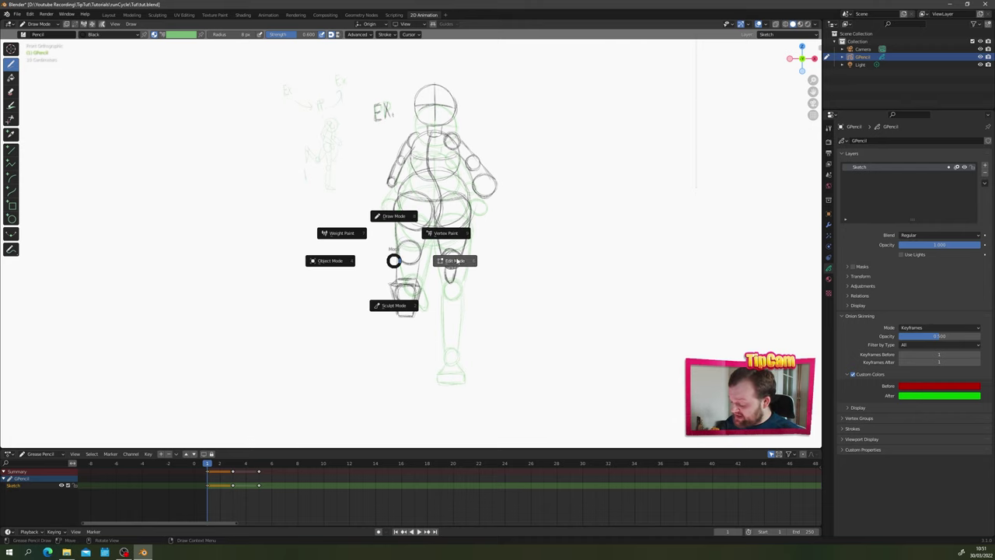
{"action": "left_click", "coordinate": [454, 261]}
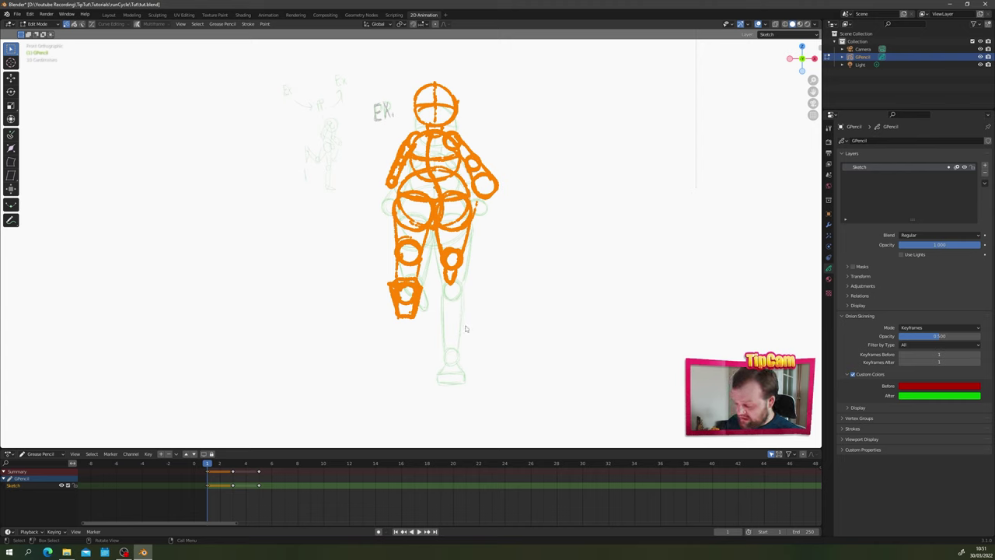
{"action": "key", "text": "r"}
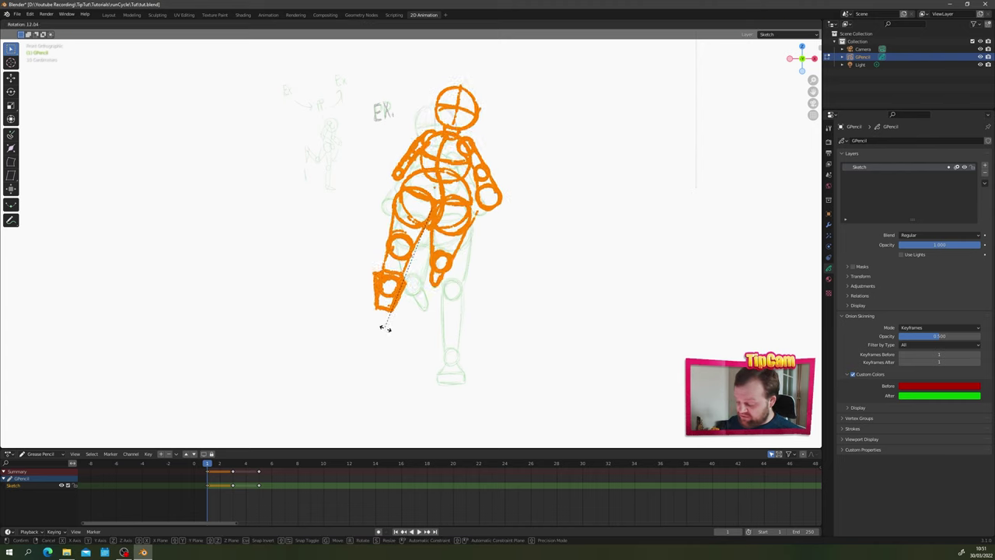
{"action": "type", "text": "z"}
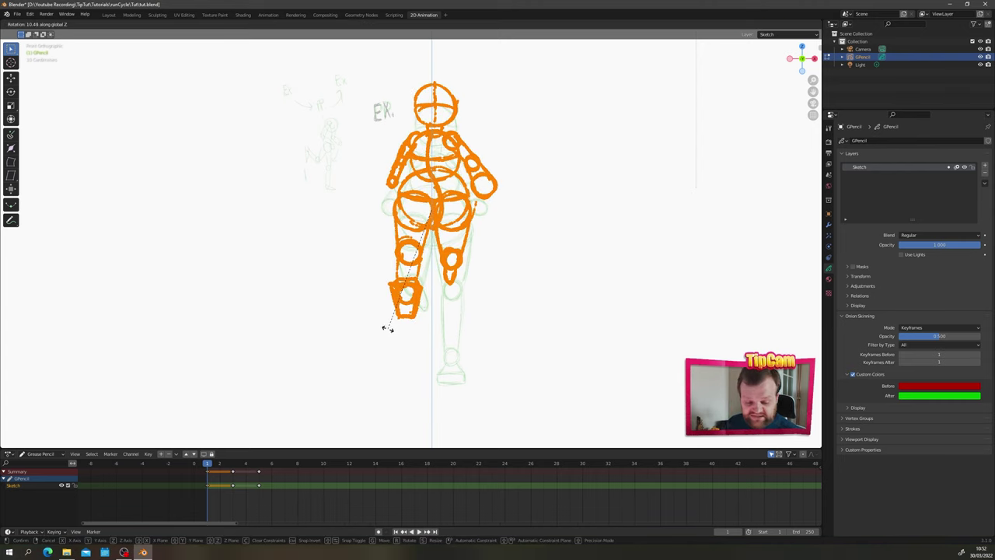
{"action": "type", "text": "180"}
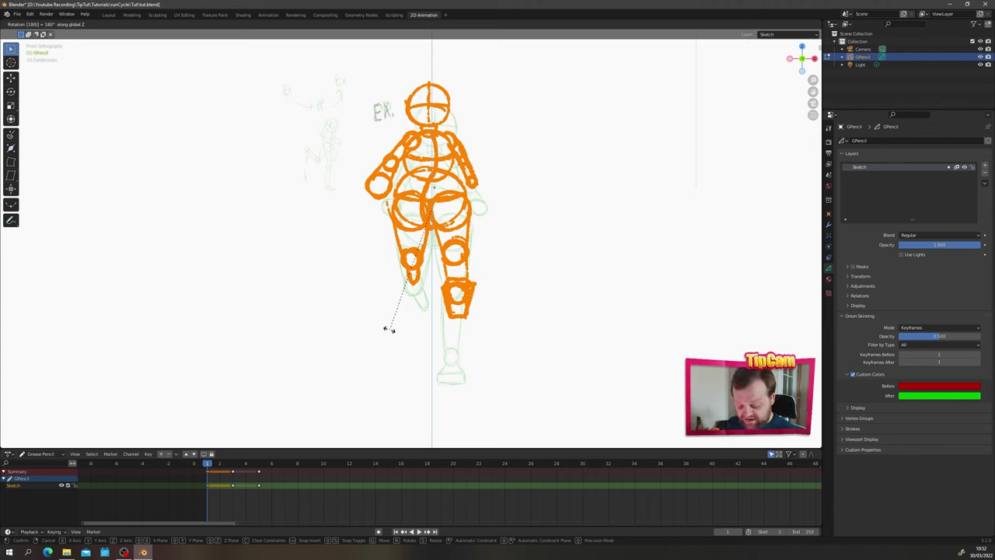
{"action": "key", "text": "Return"}
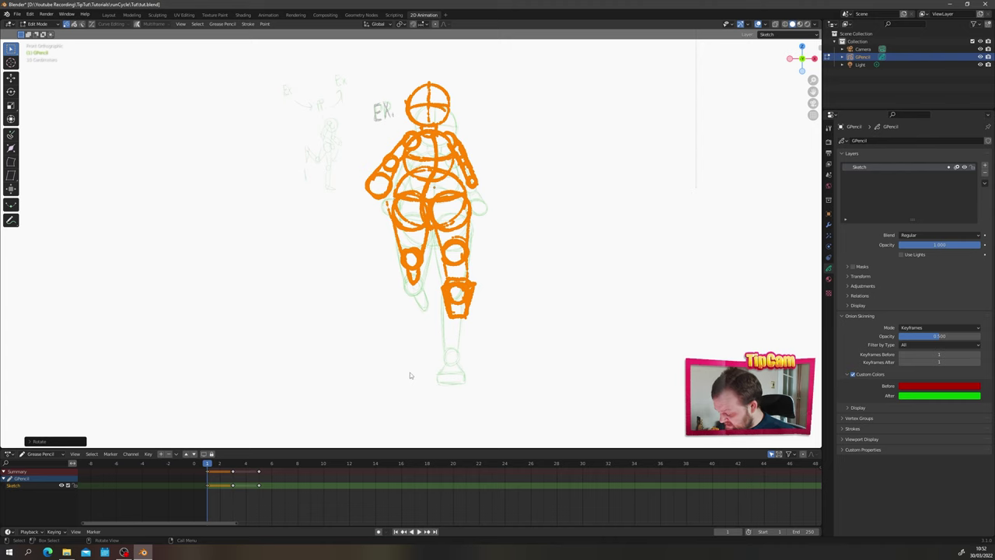
Step: Move the mirrored body strokes on frame 1 about 0.11 m along the X axis and return to Draw mode
{"action": "key", "text": "g"}
{"action": "key", "text": "x"}
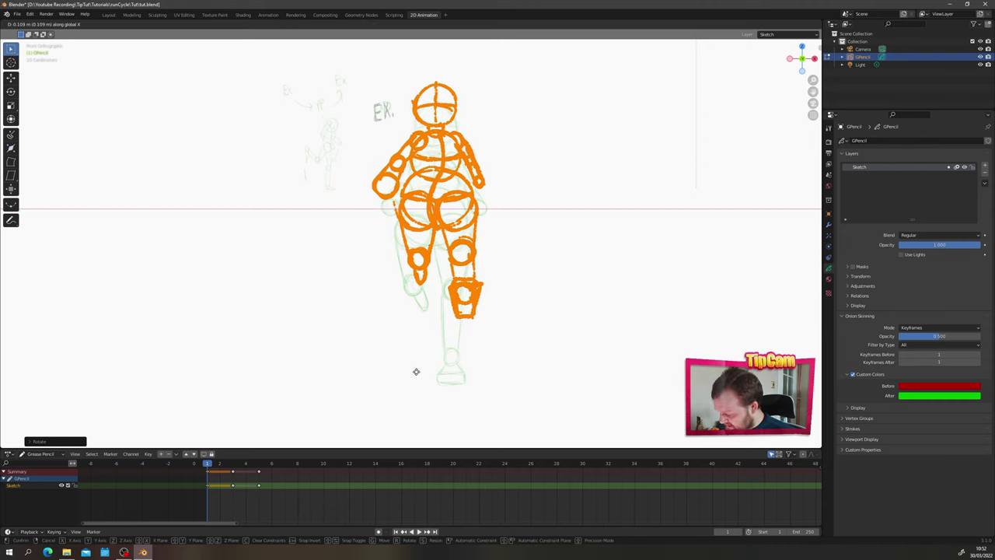
{"action": "key", "text": "Return"}
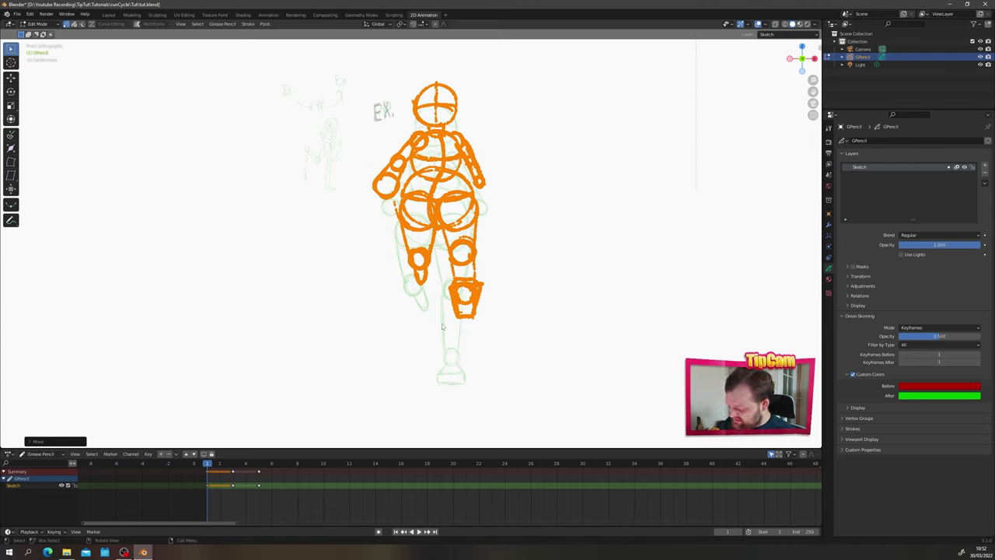
{"action": "key", "text": "ctrl+Tab"}
{"action": "left_click", "coordinate": [388, 306]}
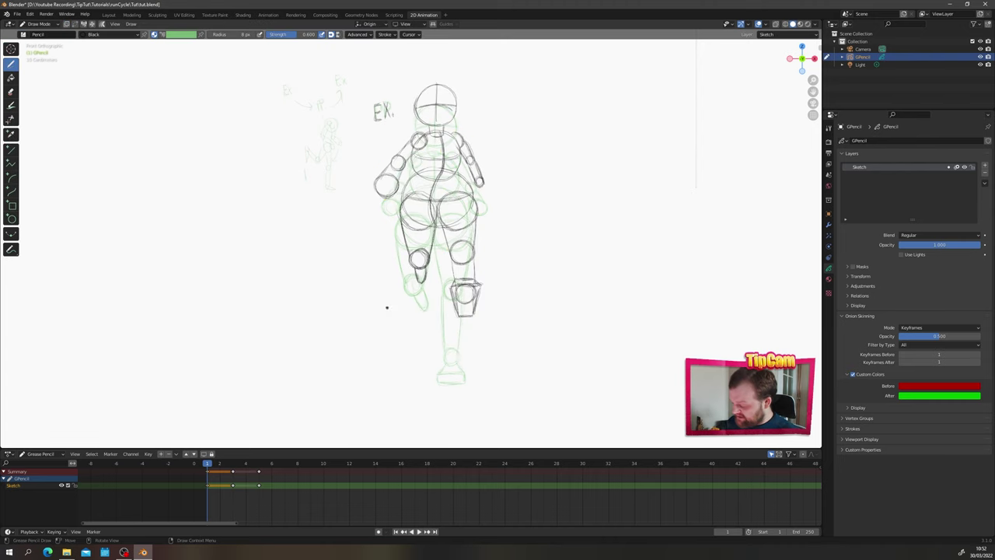
Step: Preview the poses from frame 1 to frame 5 and return to frame 1
{"action": "key", "text": "space"}
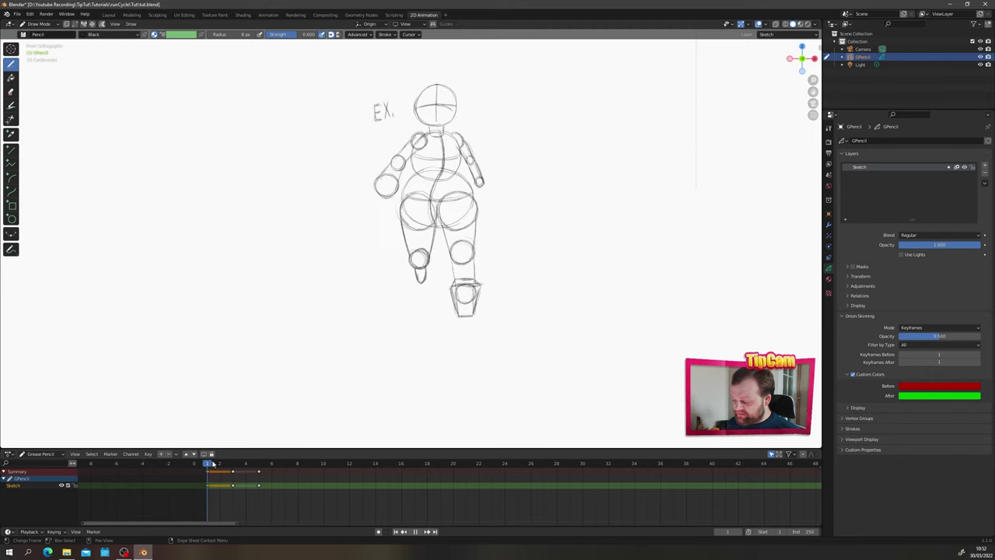
{"action": "left_click_drag", "start_coordinate": [218, 464], "coordinate": [260, 467]}
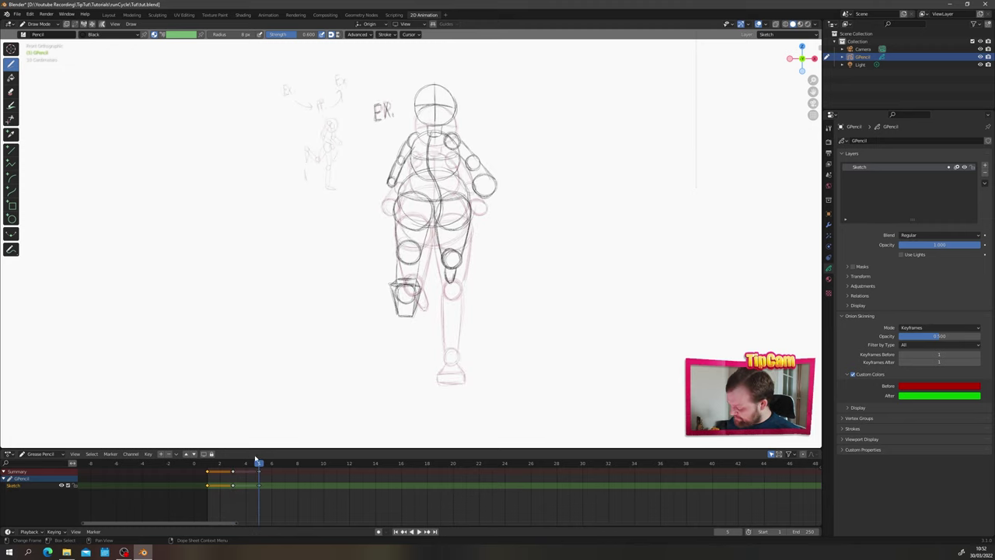
{"action": "left_click", "coordinate": [209, 465]}
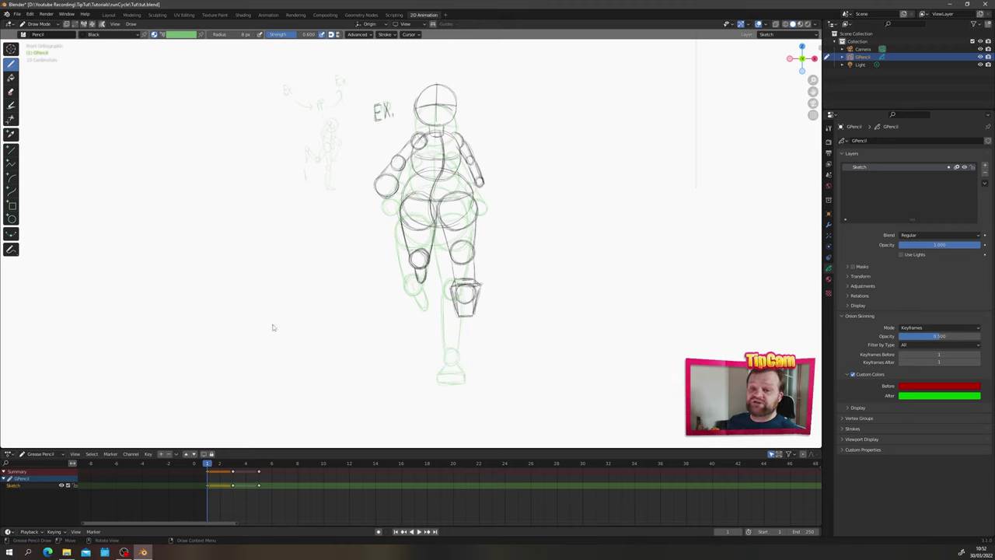
Step: Duplicate the passing-pose keyframe from frame 3 to frame 7 and make frame 7 the current frame
{"action": "left_click", "coordinate": [232, 464]}
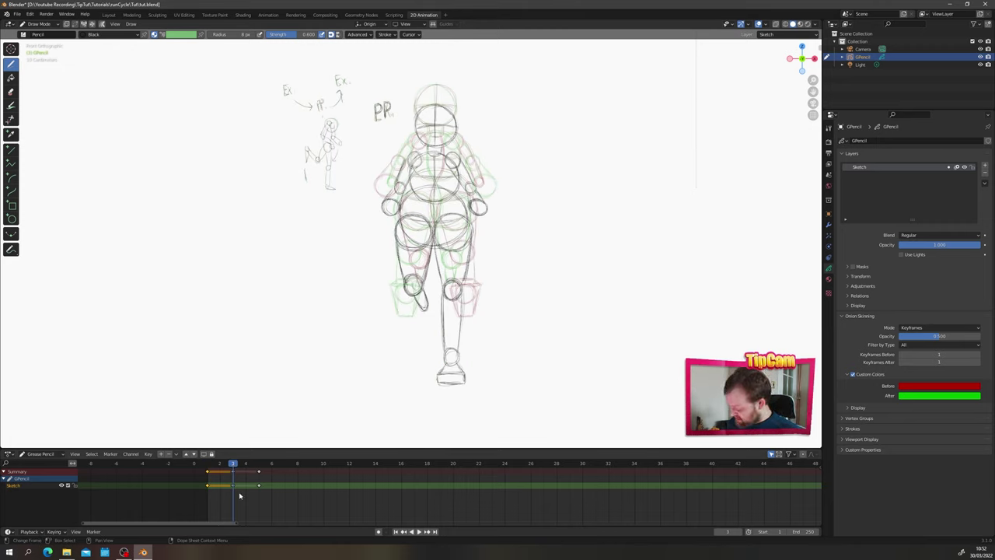
{"action": "left_click", "coordinate": [233, 486]}
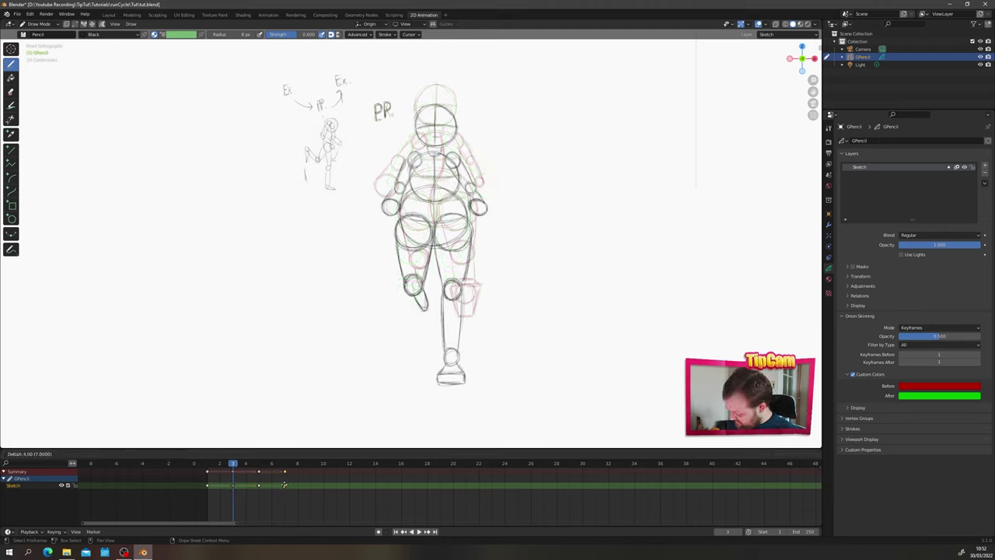
{"action": "key", "text": "space"}
{"action": "key", "text": "space"}
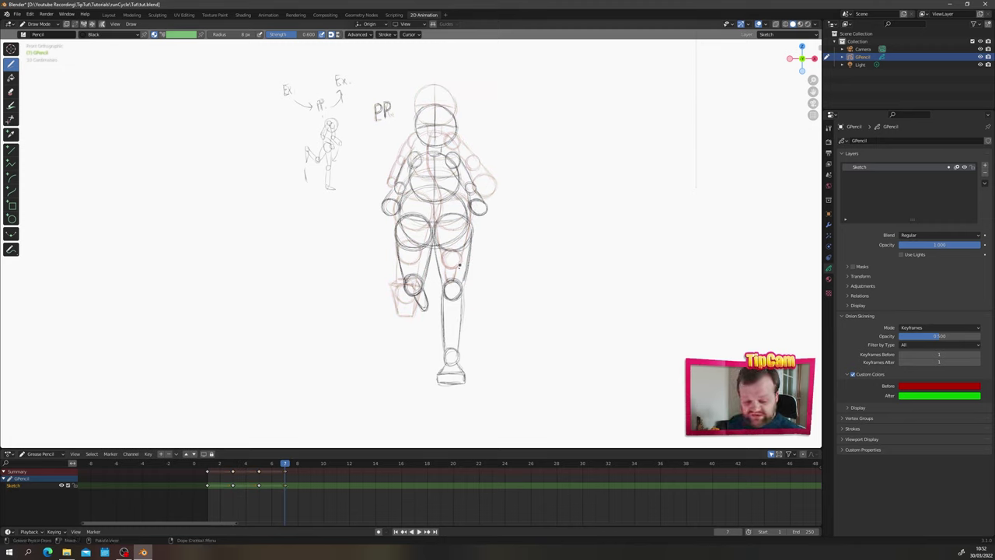
Step: In Edit Mode, select all body strokes on frame 7, excluding the small reference sketch and the PP label
{"action": "key", "text": "ctrl+Tab"}
{"action": "left_click", "coordinate": [516, 276]}
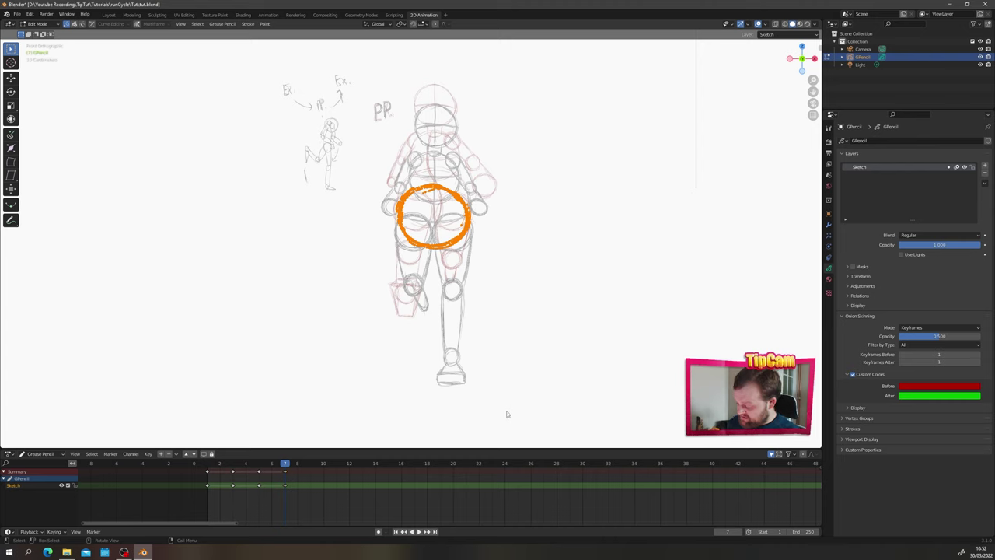
{"action": "key", "text": "alt+a"}
{"action": "key", "text": "a"}
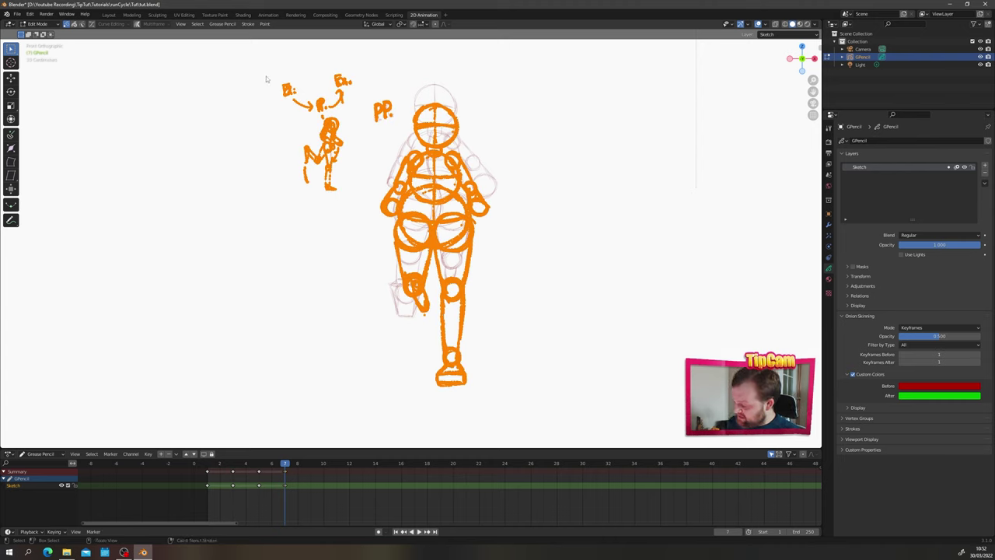
{"action": "mouse_move", "coordinate": [256, 61]}
{"action": "left_mouse_down", "text": "ctrl"}
{"action": "mouse_move", "coordinate": [368, 209]}
{"action": "mouse_move", "coordinate": [370, 227]}
{"action": "left_mouse_up", "text": "ctrl"}
{"action": "left_click_drag", "start_coordinate": [399, 80], "coordinate": [359, 144], "text": "ctrl"}
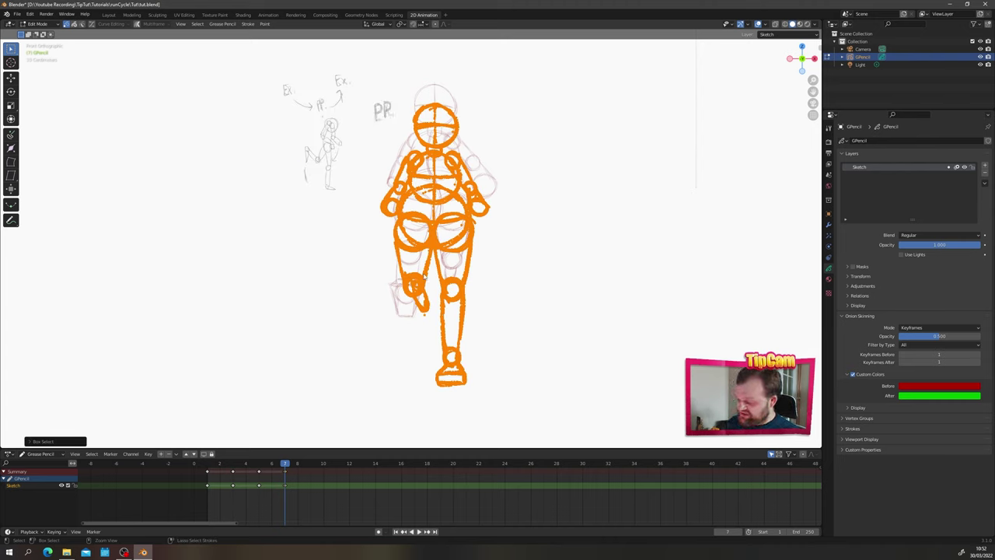
Step: Rotate the selected passing-pose body strokes on frame 7 by 180° around the Z axis
{"action": "type", "text": "rz"}
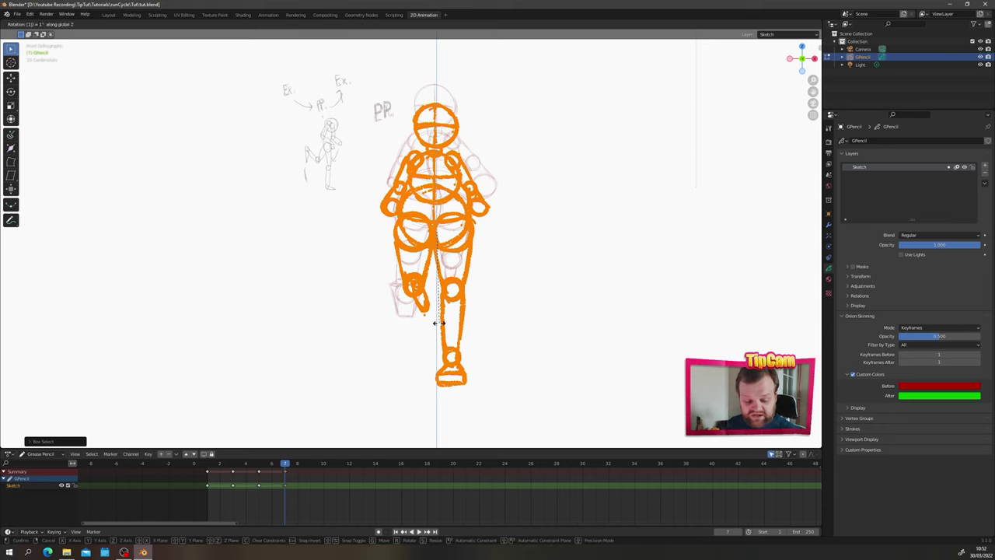
{"action": "type", "text": "180"}
{"action": "key", "text": "Return"}
Step: Move the mirrored frame 7 strokes about -0.05 m along the X axis, fine-tune their X position, and return to Draw mode
{"action": "key", "text": "g"}
{"action": "key", "text": "x"}
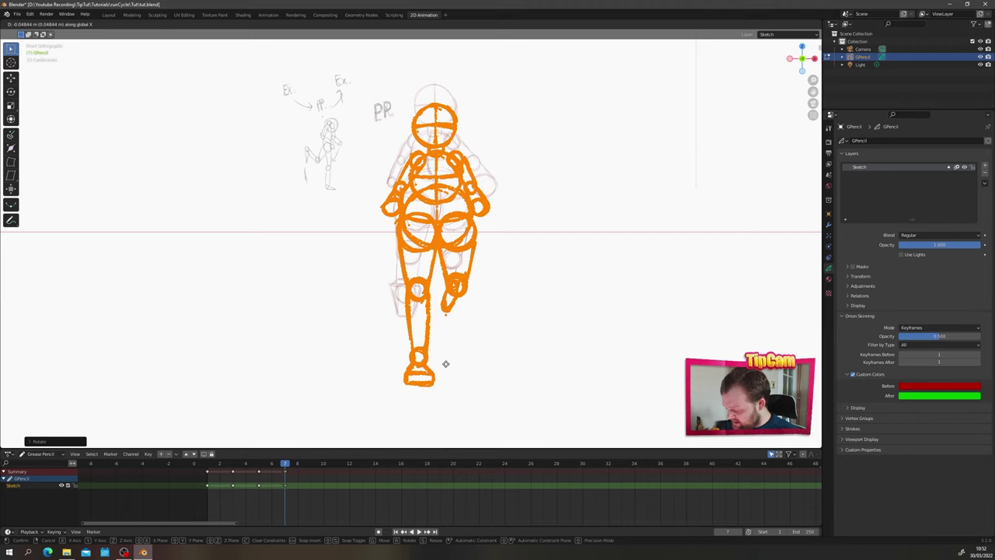
{"action": "left_click", "coordinate": [445, 364]}
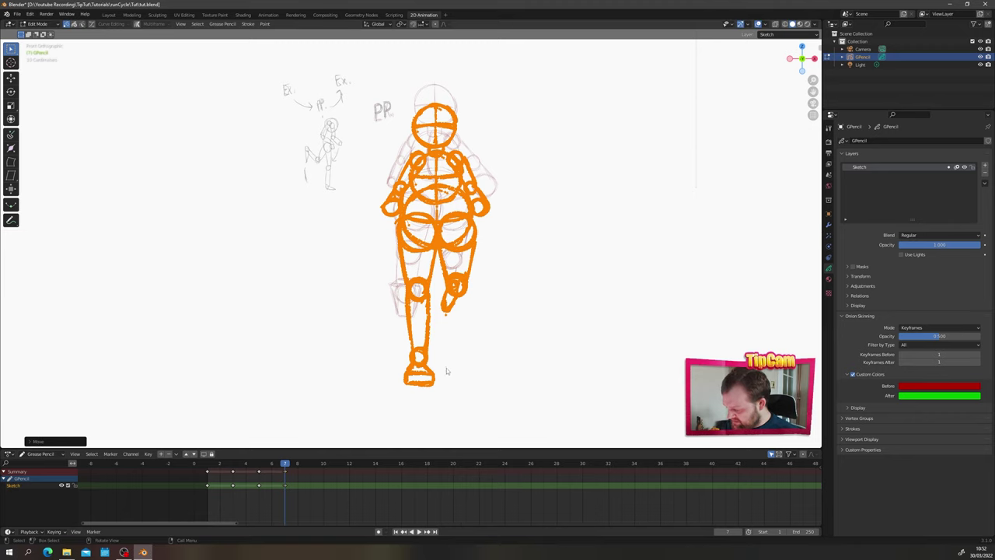
{"action": "key", "text": "g"}
{"action": "key", "text": "x"}
{"action": "left_click", "coordinate": [446, 370]}
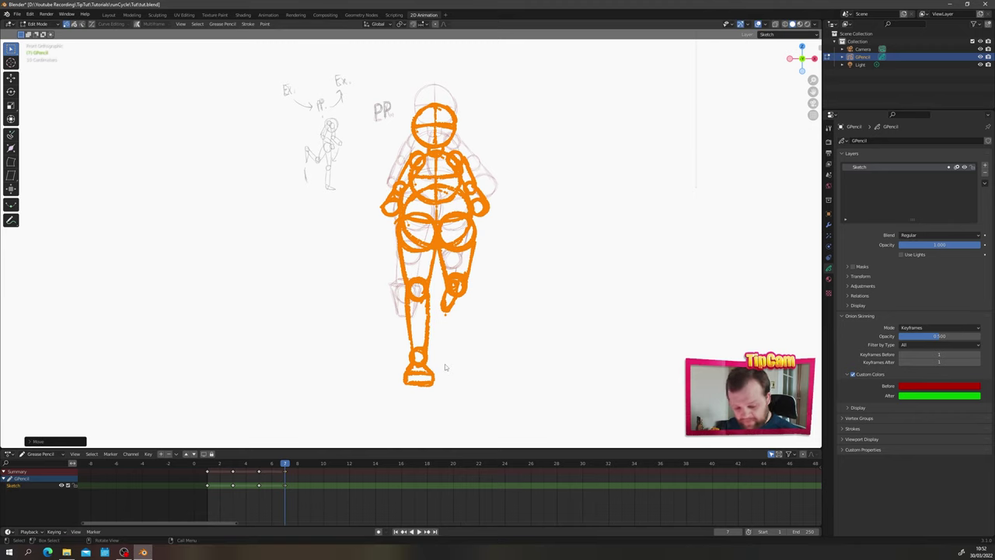
{"action": "key", "text": "ctrl+Tab"}
{"action": "left_click", "coordinate": [436, 321]}
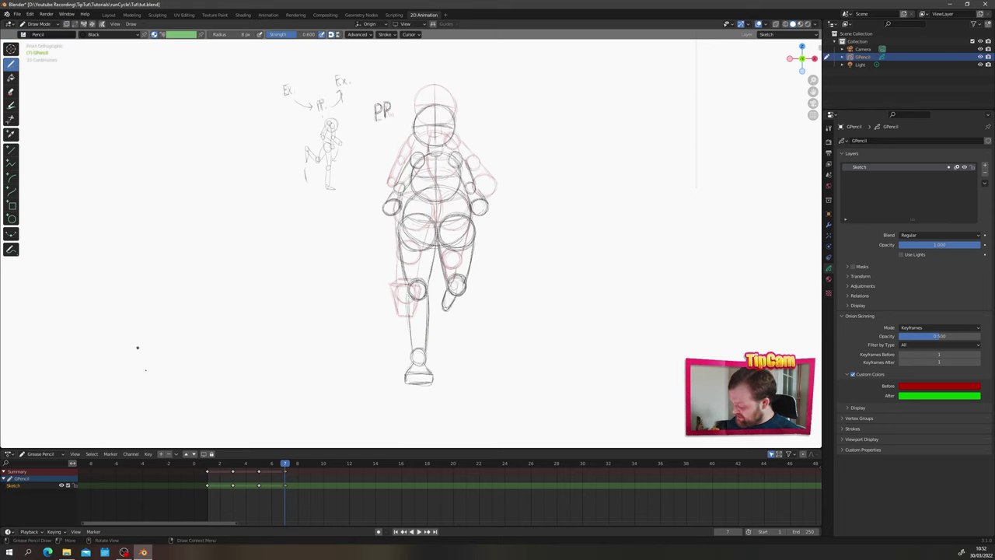
Step: Check the poses on frames 1, 3, 5 and 7, play the animation from frame 1, and return to frame 1
{"action": "left_click", "coordinate": [209, 465]}
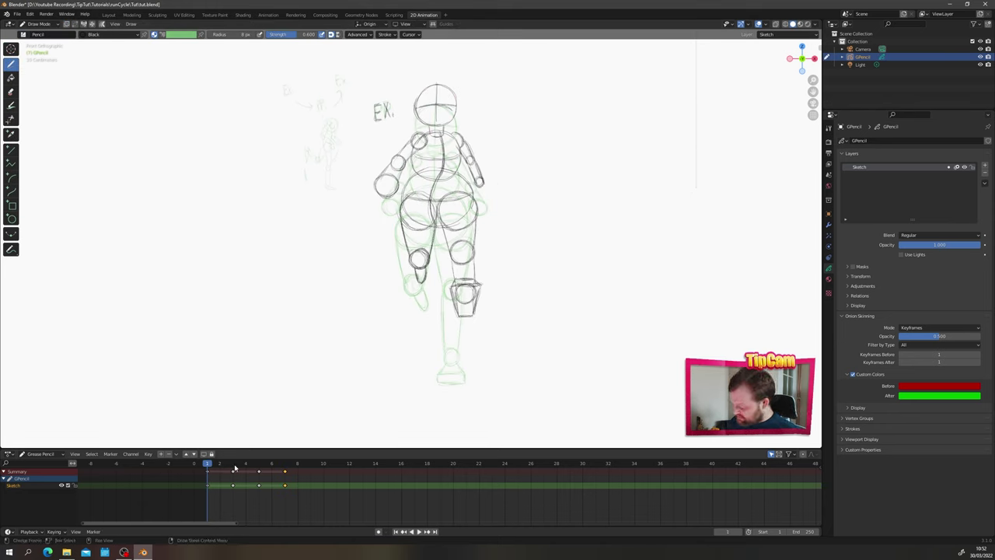
{"action": "left_click", "coordinate": [234, 467]}
{"action": "left_click", "coordinate": [258, 467]}
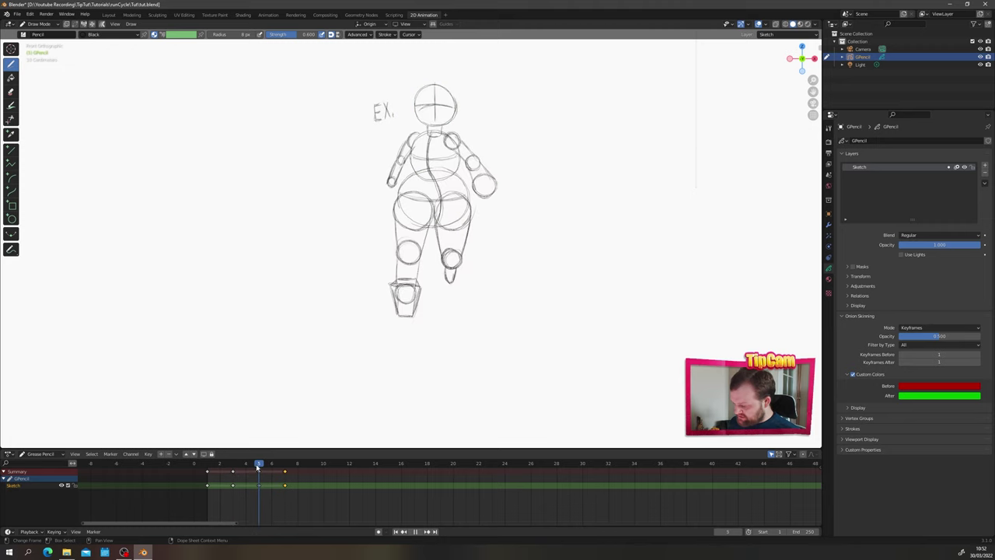
{"action": "left_click", "coordinate": [284, 466]}
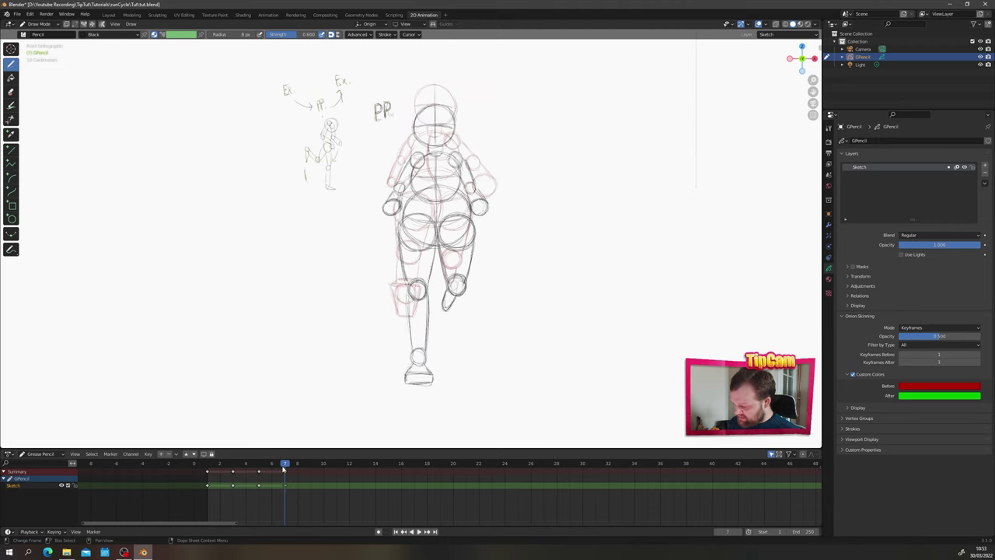
{"action": "left_click", "coordinate": [207, 466]}
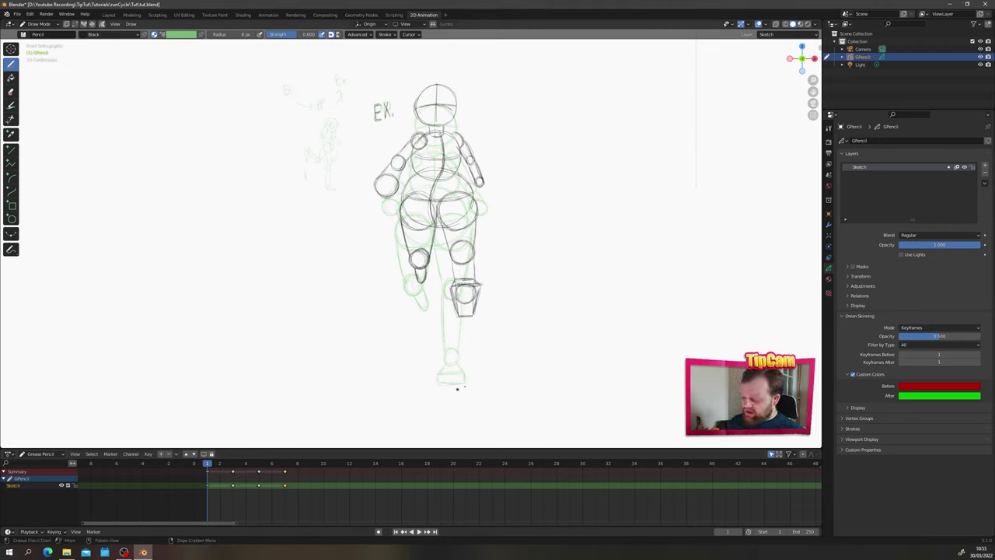
{"action": "key", "text": "space"}
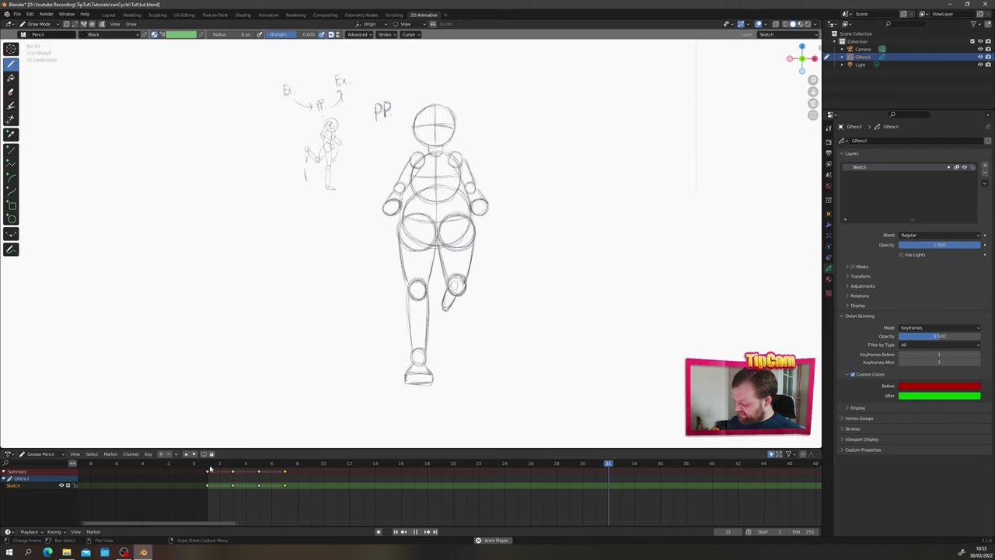
{"action": "key", "text": "Escape"}
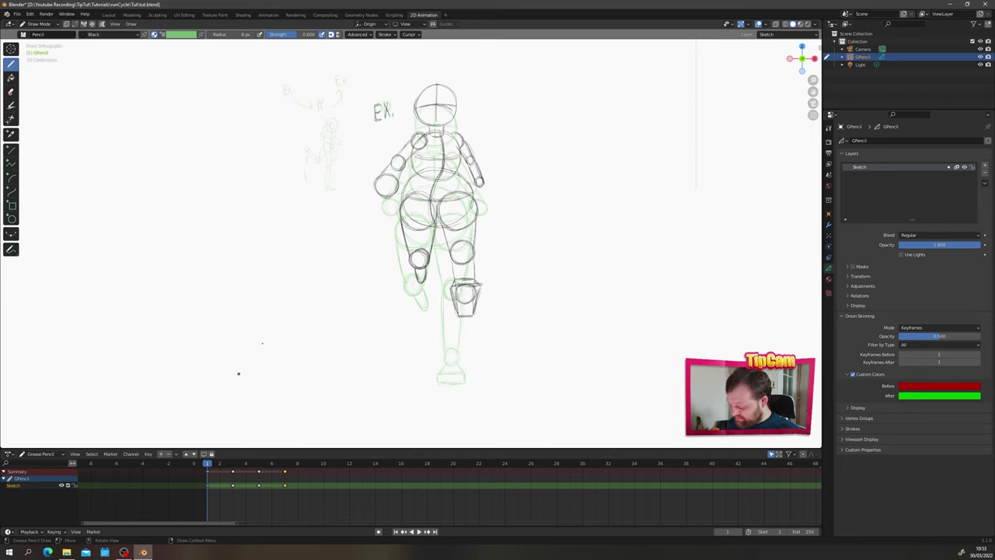
Step: Add a Time Offset modifier to the Grease Pencil object and set its frame offset to 0
{"action": "left_click", "coordinate": [828, 225]}
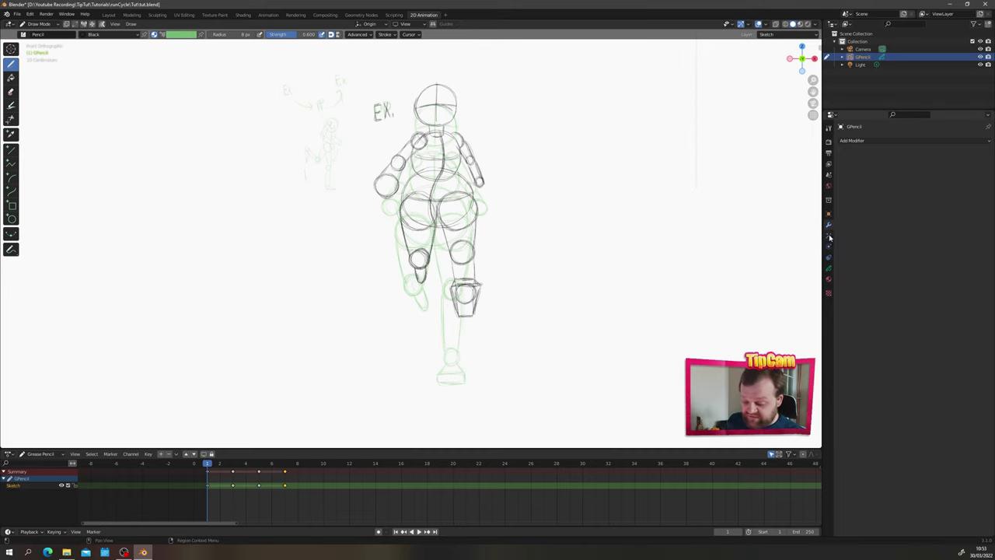
{"action": "left_click", "coordinate": [847, 142]}
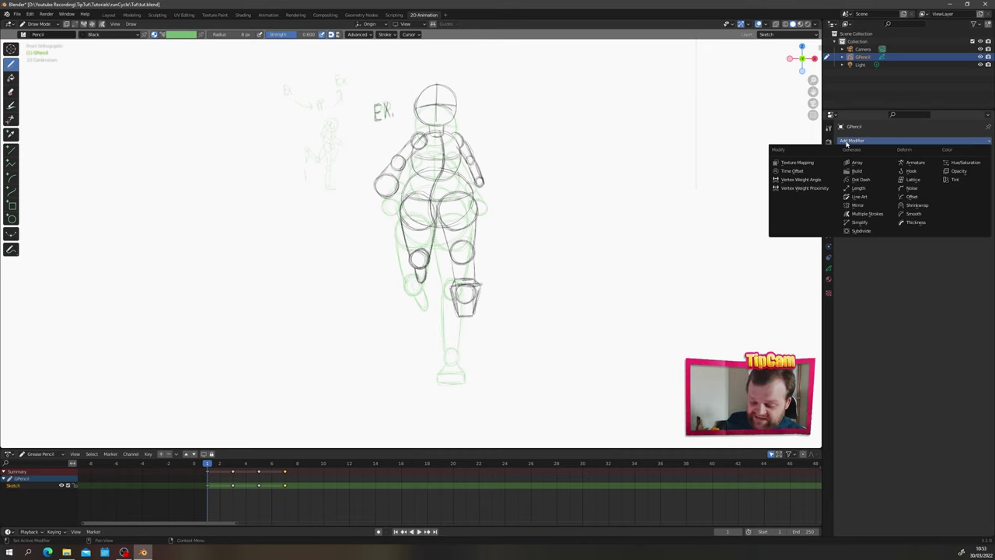
{"action": "left_click", "coordinate": [780, 171]}
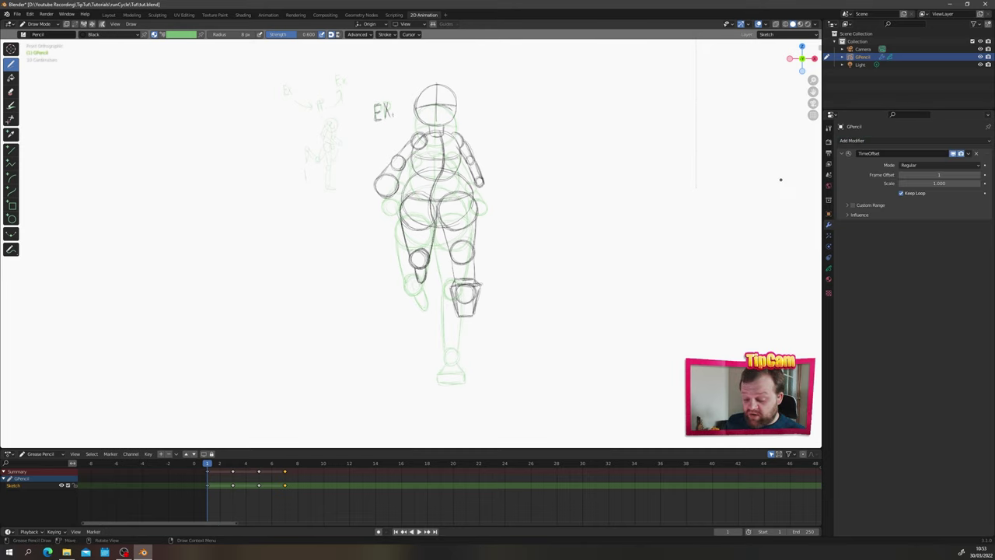
{"action": "left_click", "coordinate": [933, 174]}
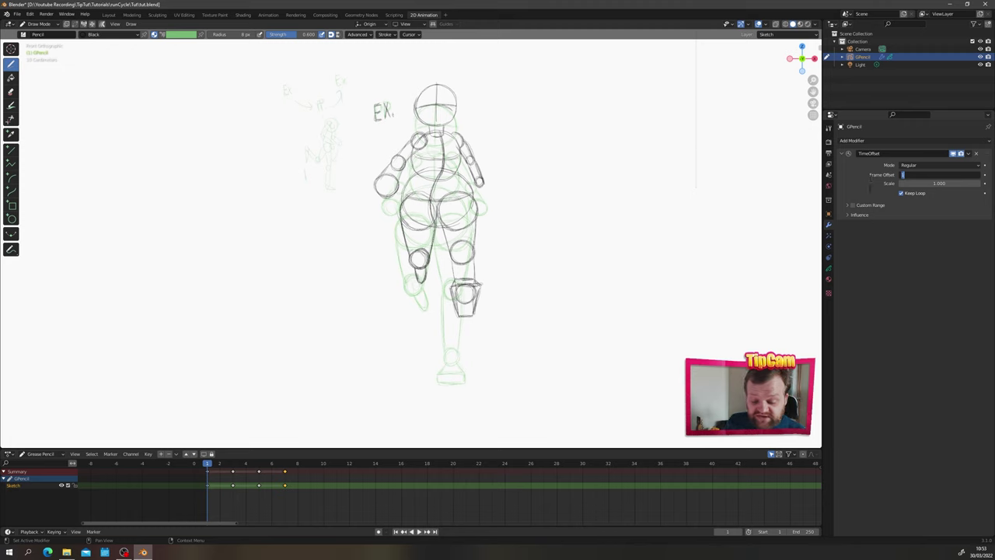
{"action": "type", "text": "0"}
{"action": "key", "text": "Return"}
Step: Enable the Time Offset modifier's custom range and set its end frame to 9
{"action": "left_click", "coordinate": [852, 205]}
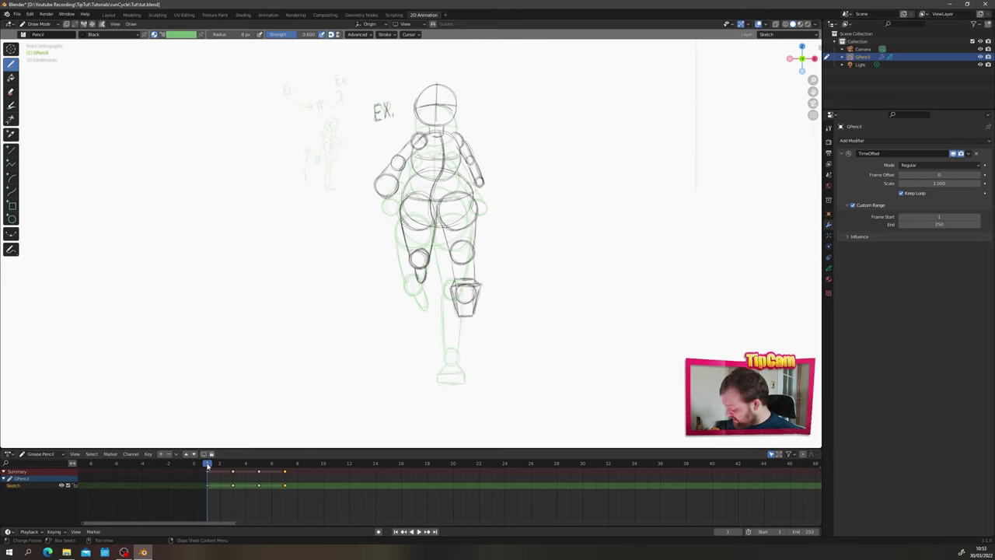
{"action": "left_click_drag", "start_coordinate": [208, 465], "coordinate": [287, 495]}
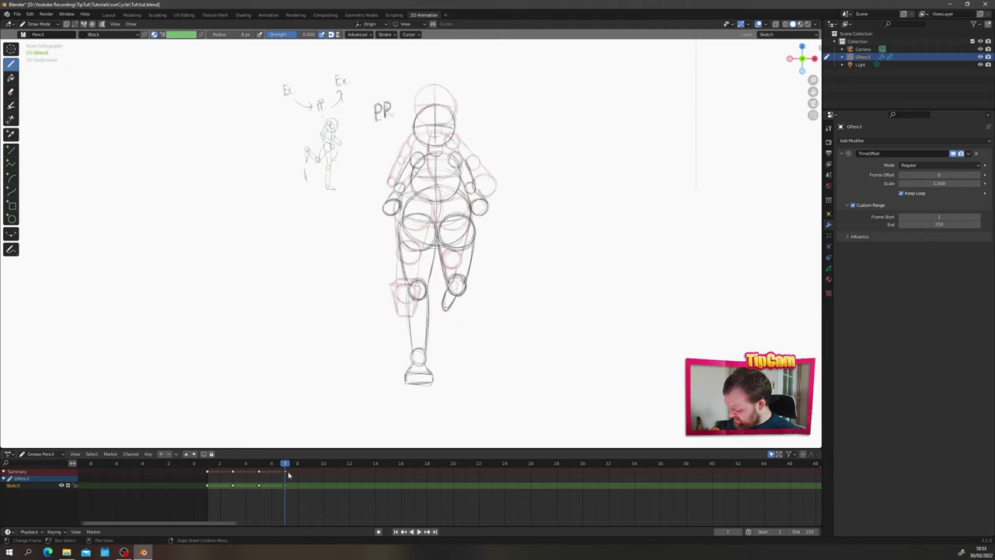
{"action": "left_click", "coordinate": [207, 469]}
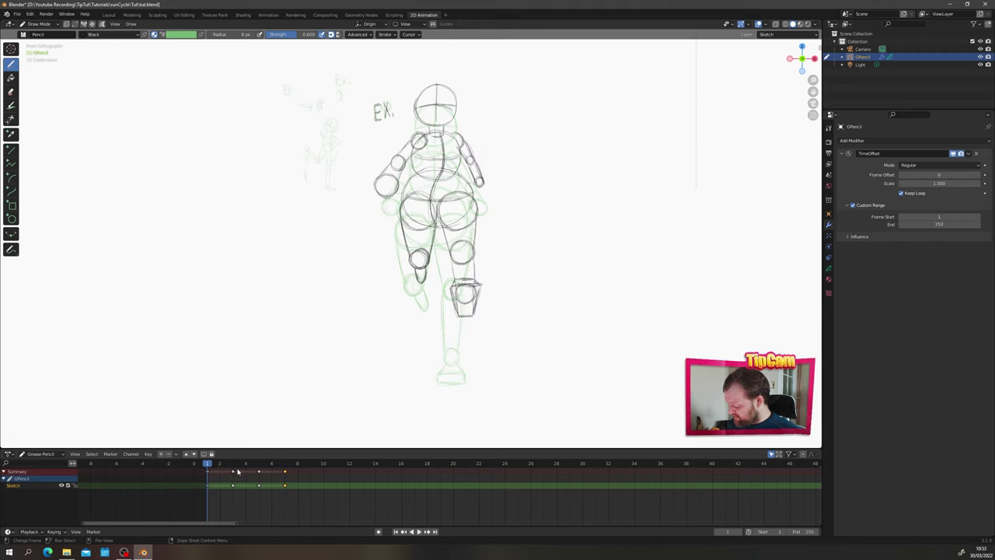
{"action": "left_click_drag", "start_coordinate": [286, 469], "coordinate": [311, 468]}
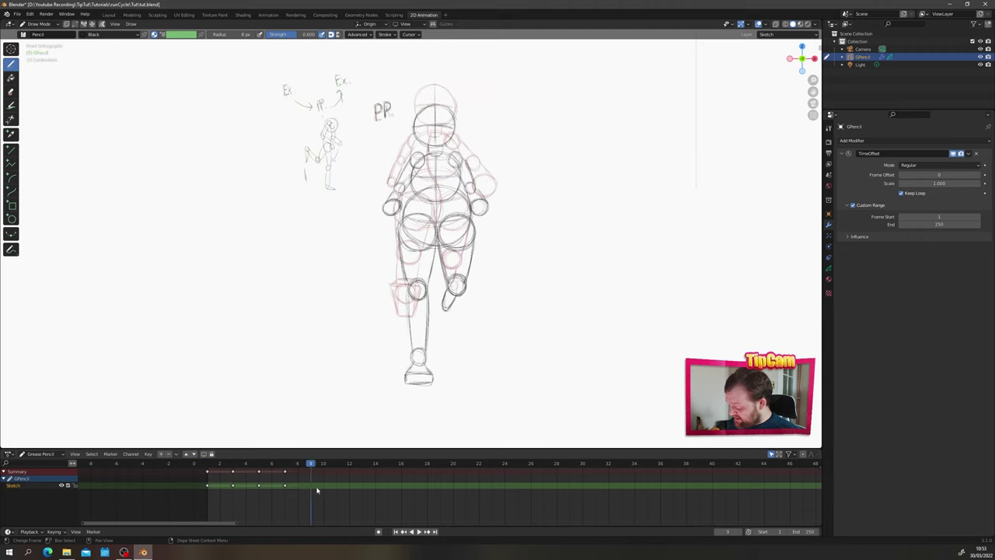
{"action": "left_click", "coordinate": [936, 224]}
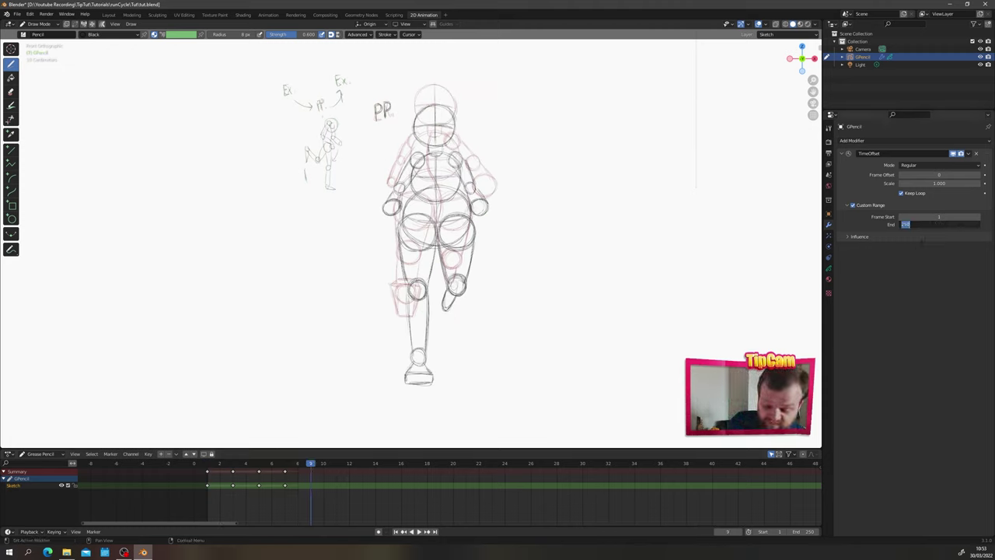
{"action": "type", "text": "9"}
{"action": "key", "text": "Return"}
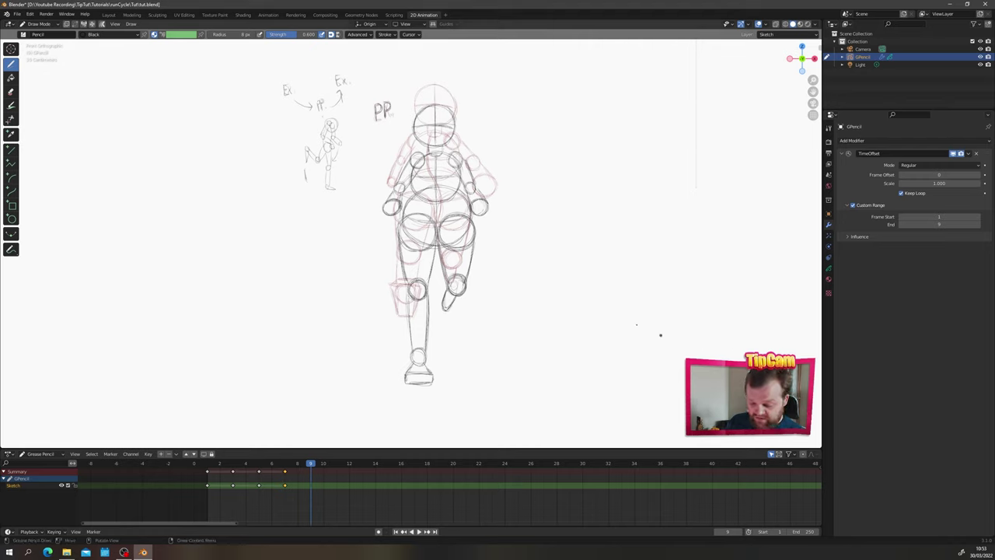
Step: Play the looping animation, view the scene's output frame rate and frame range settings, and stop at frame 1
{"action": "left_click", "coordinate": [201, 464]}
{"action": "key", "text": "space"}
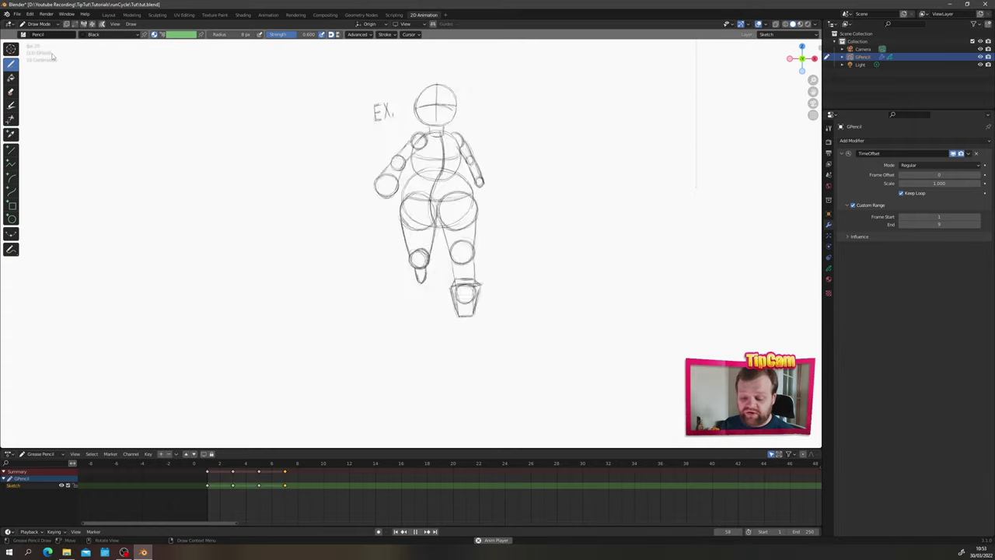
{"action": "left_click", "coordinate": [828, 141]}
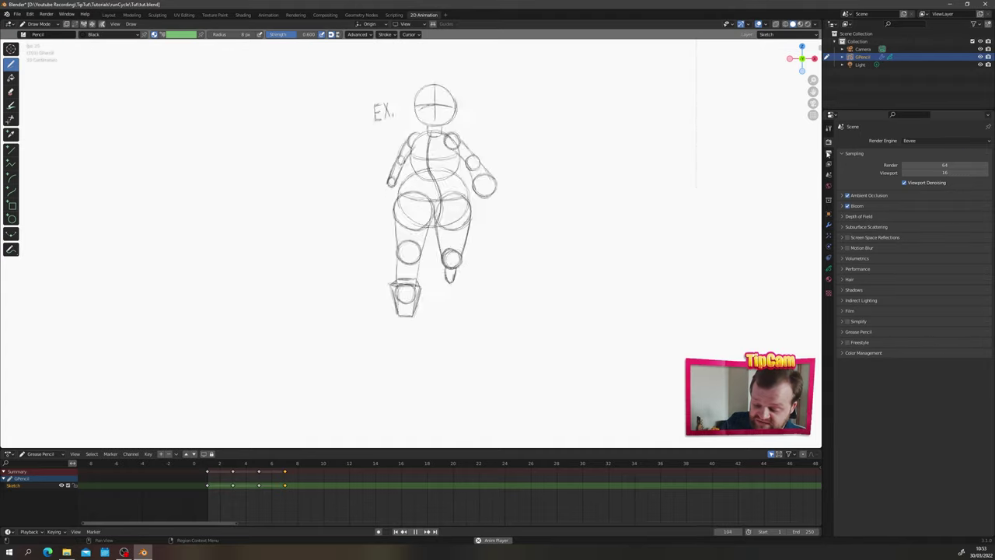
{"action": "left_click", "coordinate": [828, 153]}
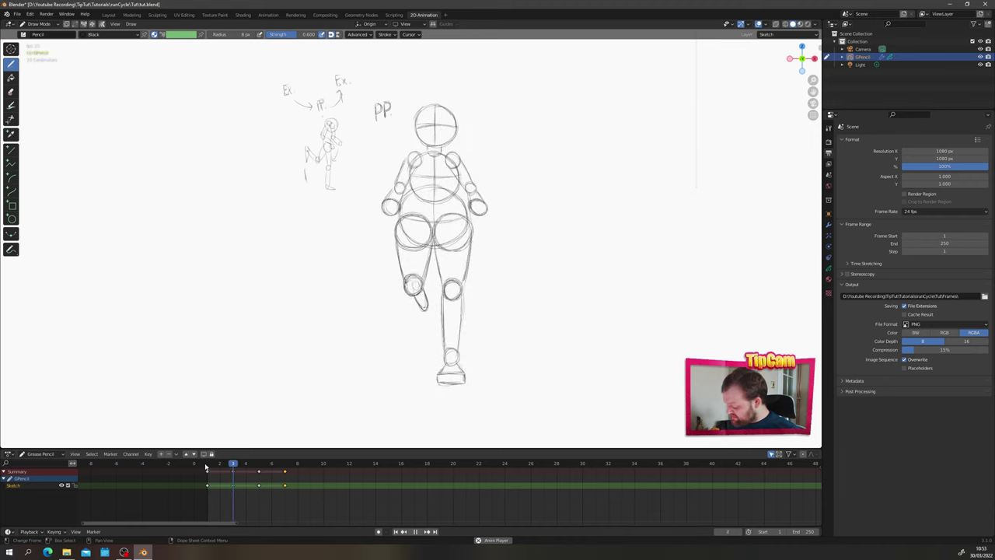
{"action": "key", "text": "Escape"}
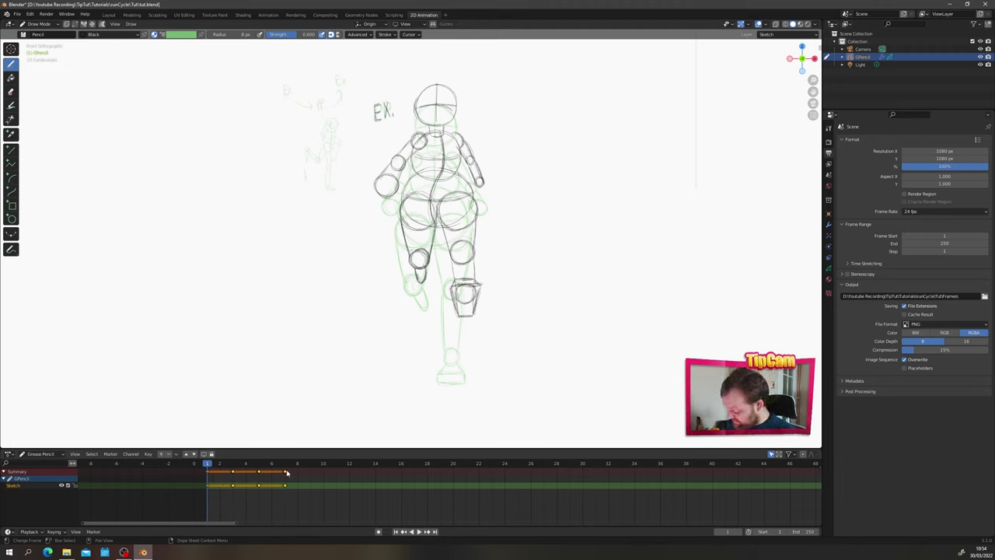
Step: Scale the spacing of all four keyframes from frame 1 so that the last one falls on frame 14
{"action": "key", "text": "s"}
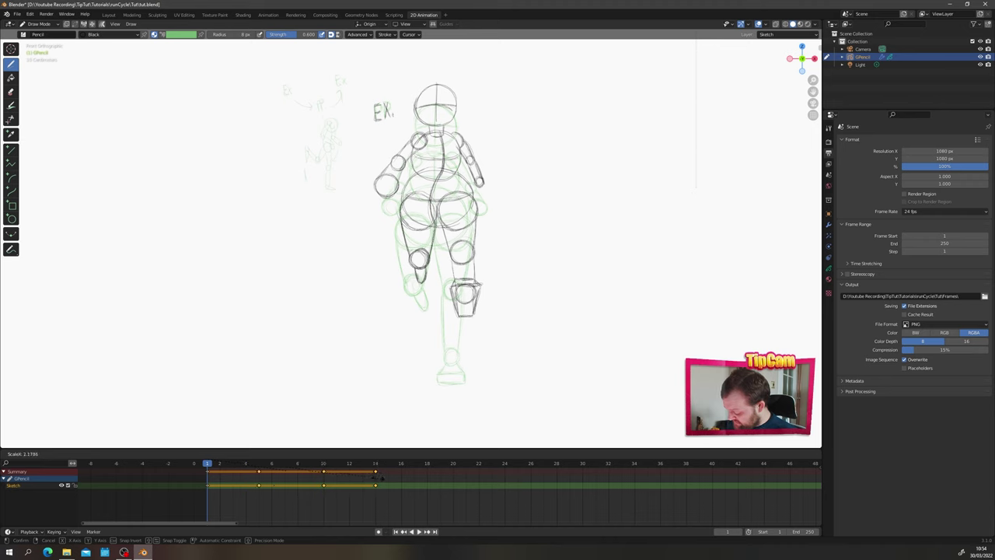
{"action": "left_click", "coordinate": [378, 480]}
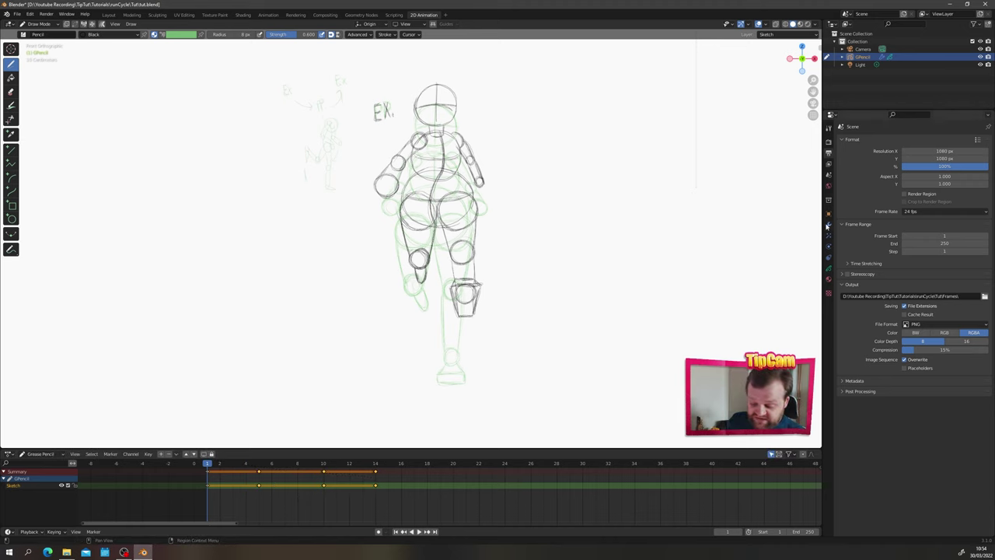
{"action": "left_click", "coordinate": [828, 225]}
{"action": "left_click", "coordinate": [925, 224]}
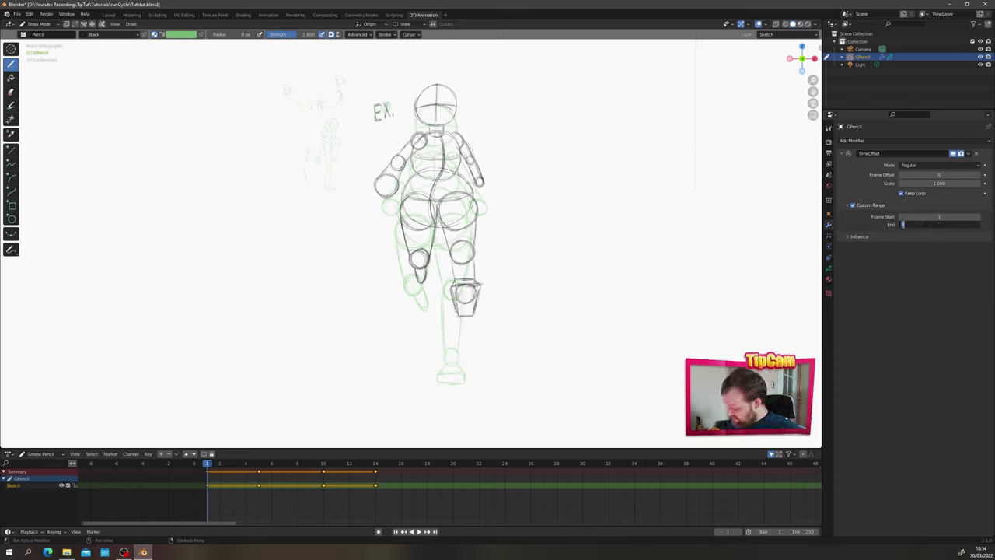
{"action": "key", "text": "Return"}
Step: Move the last two keyframes one frame earlier, placing them on frames 9 and 13
{"action": "left_click", "coordinate": [260, 464]}
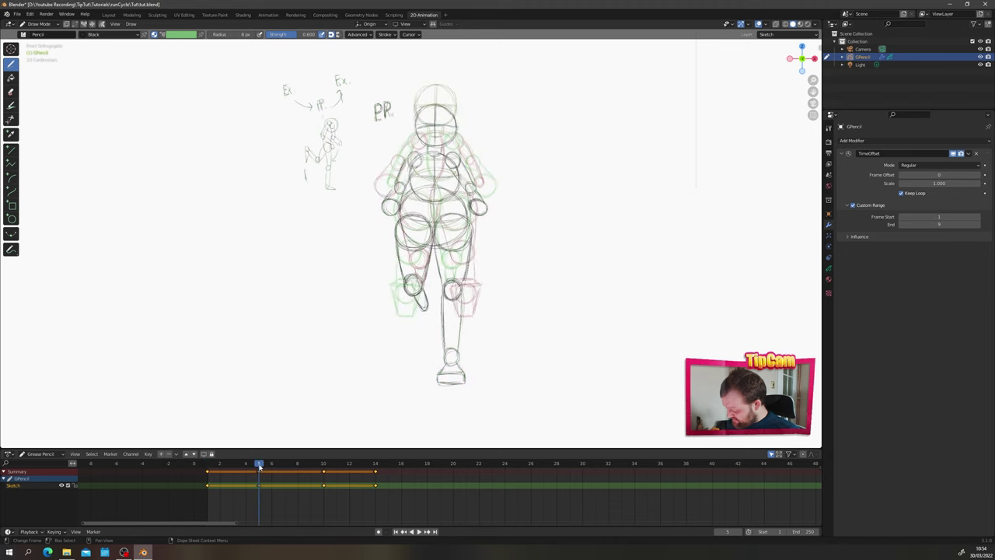
{"action": "left_click_drag", "start_coordinate": [385, 479], "coordinate": [311, 471]}
{"action": "left_click", "coordinate": [310, 464]}
{"action": "left_click", "coordinate": [362, 466]}
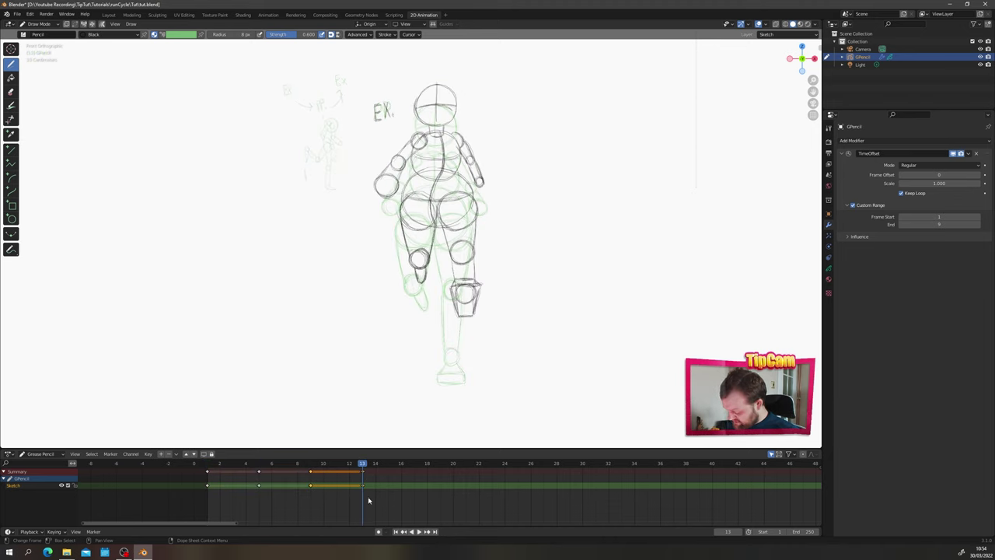
Step: Set the Time Offset custom range end to 17, play the loop, and return to frame 1
{"action": "left_click", "coordinate": [414, 465]}
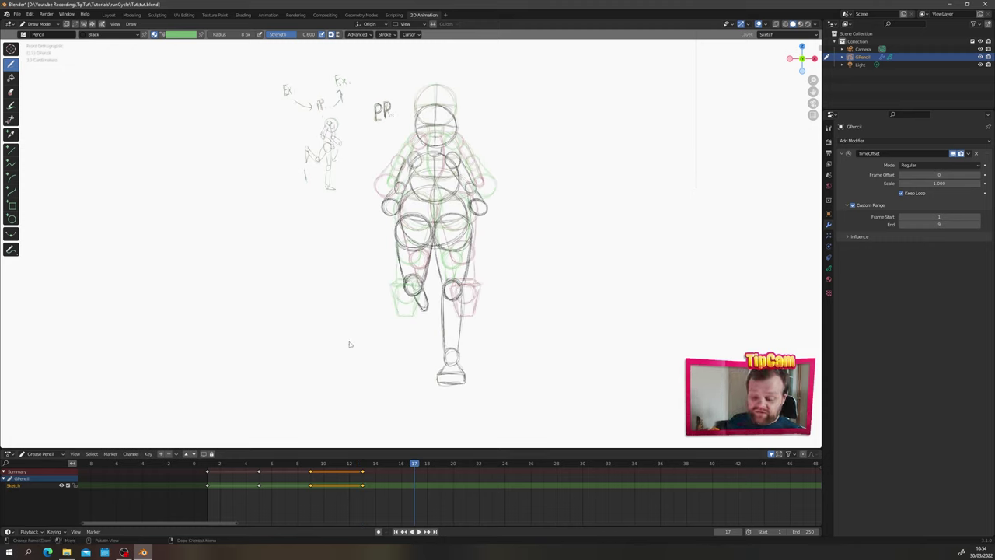
{"action": "left_click", "coordinate": [940, 224]}
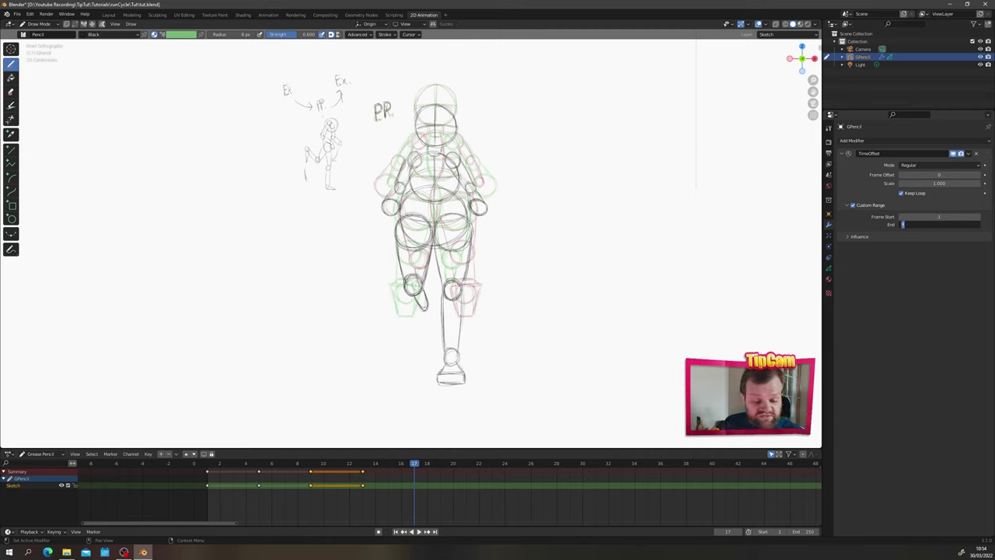
{"action": "key", "text": "Return"}
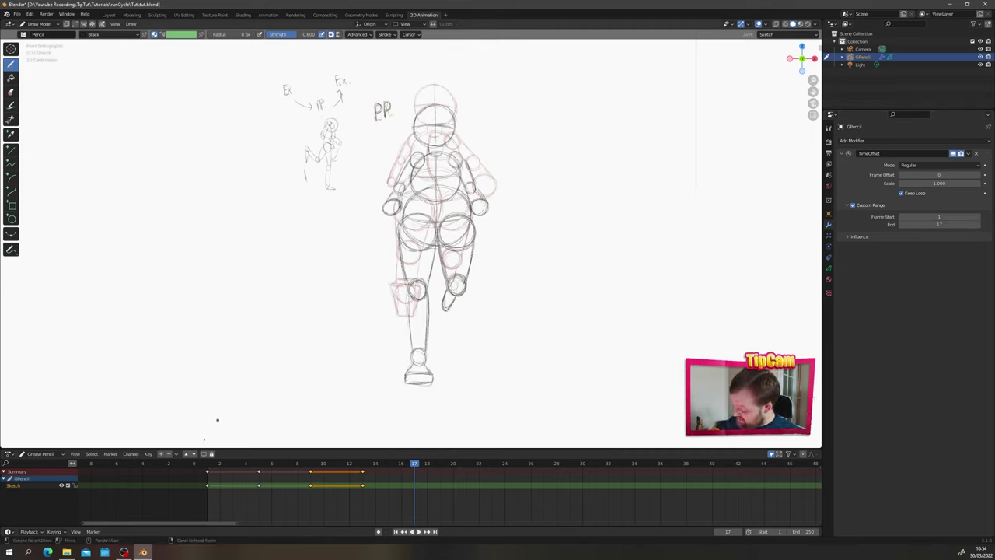
{"action": "key", "text": "space"}
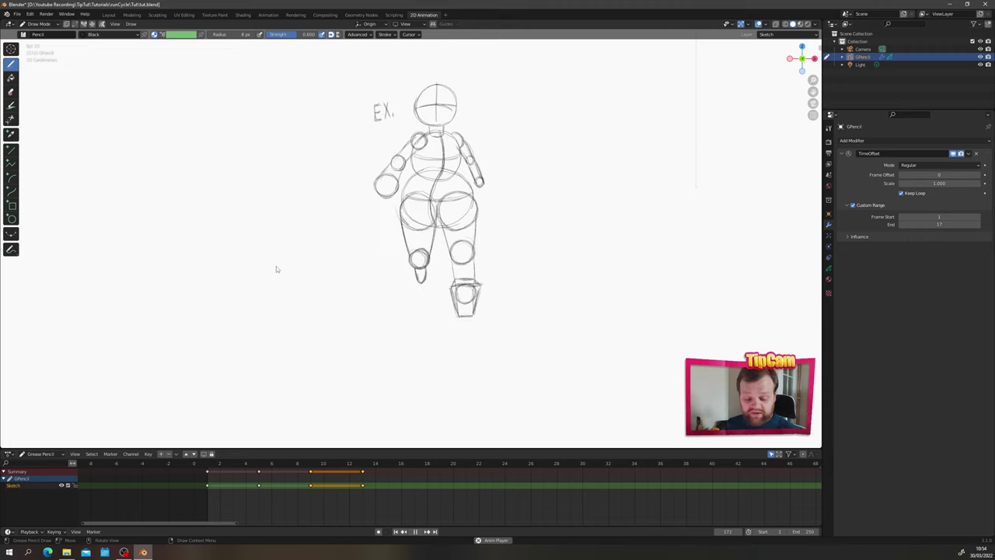
{"action": "key", "text": "Escape"}
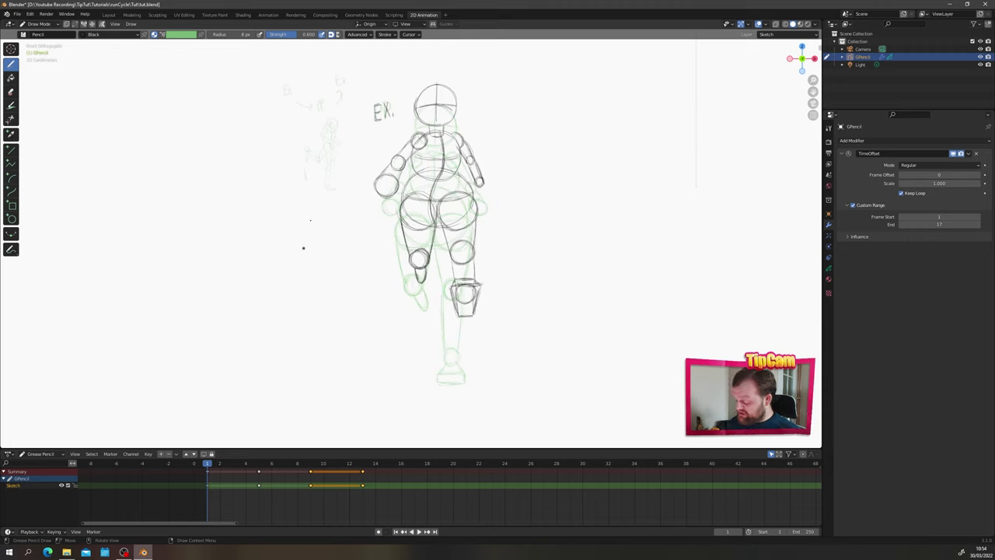
Step: Insert blank keyframes on frames 3, 7 and 11, between the existing extreme and passing poses
{"action": "key", "text": "Right"}
{"action": "key", "text": "Right"}
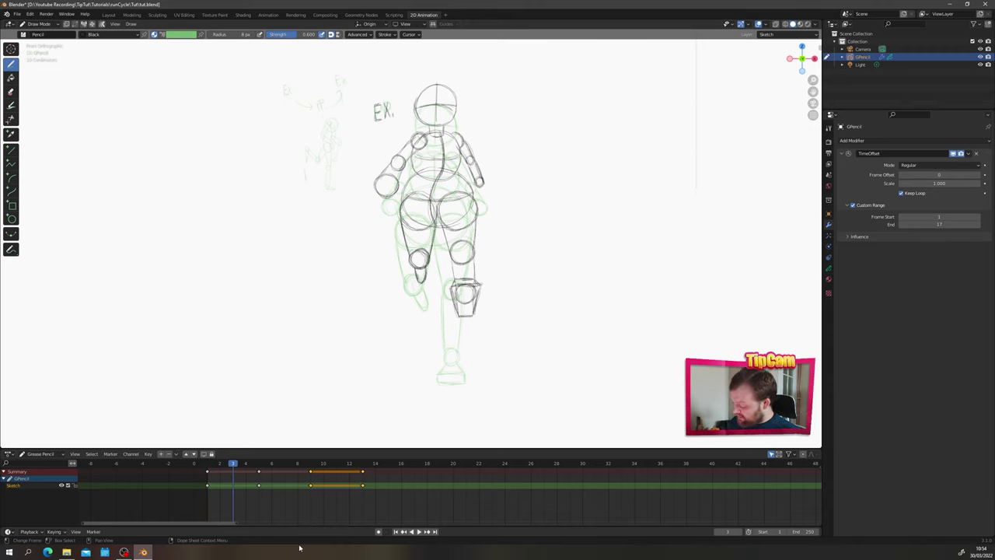
{"action": "mouse_move", "coordinate": [298, 459]}
{"action": "left_mouse_down"}
{"action": "mouse_move", "coordinate": [342, 472]}
{"action": "mouse_move", "coordinate": [284, 467]}
{"action": "left_mouse_up"}
{"action": "left_click", "coordinate": [336, 484]}
{"action": "left_click", "coordinate": [229, 472]}
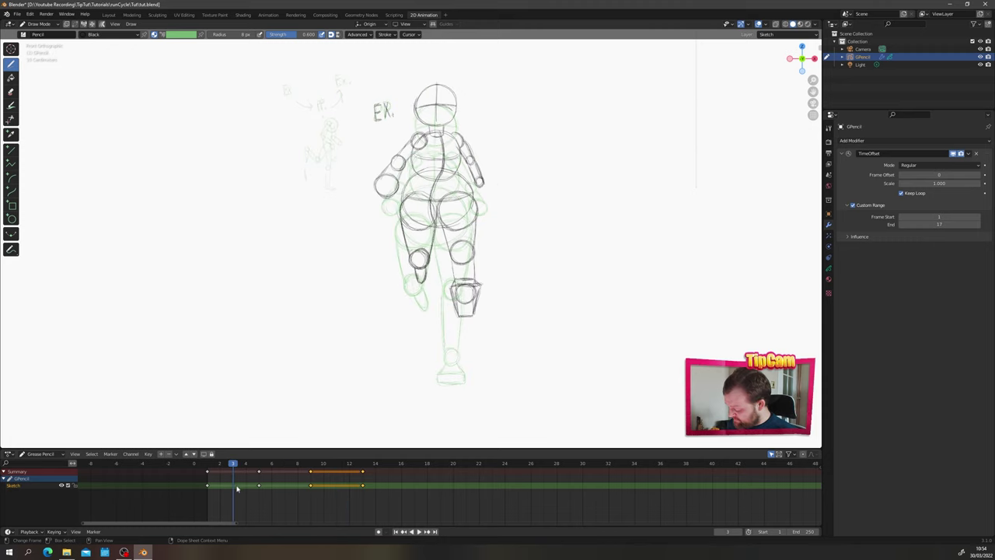
{"action": "left_click", "coordinate": [287, 468]}
{"action": "key", "text": "i"}
{"action": "left_click", "coordinate": [289, 505]}
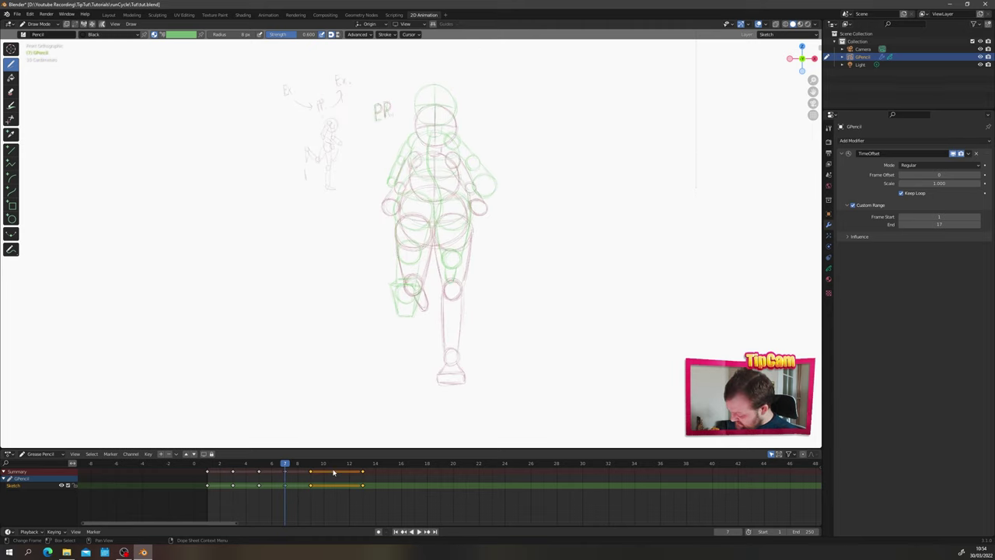
{"action": "left_click", "coordinate": [334, 472]}
{"action": "key", "text": "i"}
{"action": "left_click", "coordinate": [329, 507]}
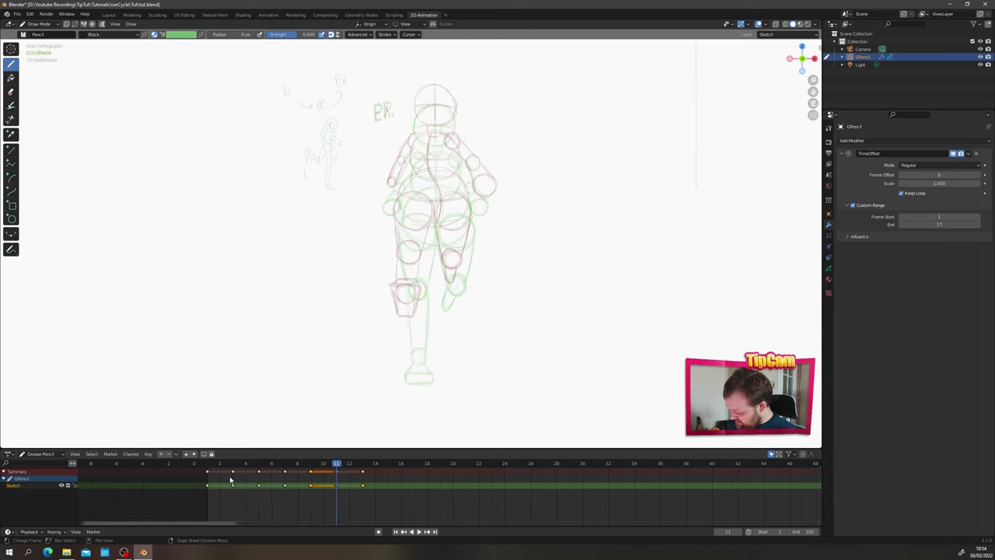
Step: Play the animation from frame 1 to check the spacing of the blank keyframes, and return to frame 1
{"action": "key", "text": "space"}
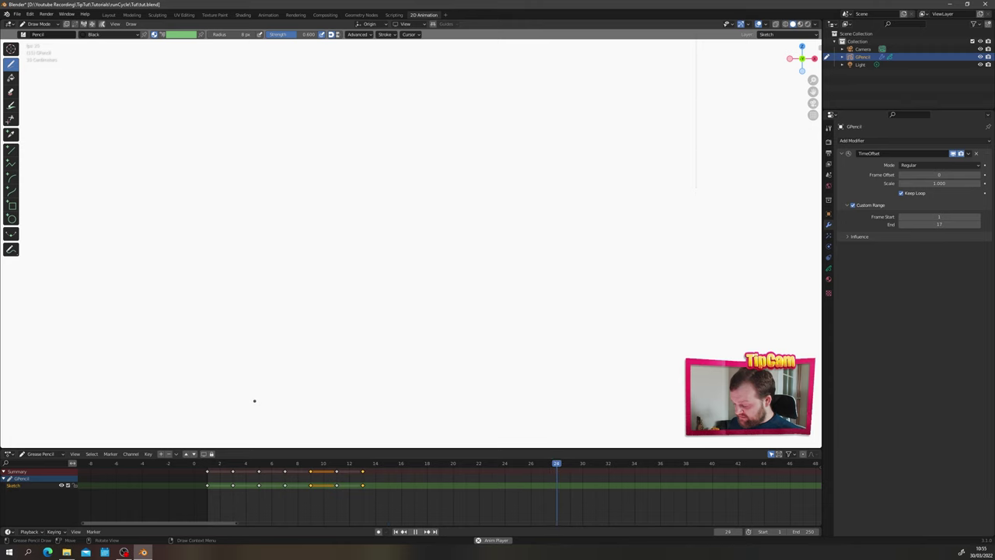
{"action": "key", "text": "space"}
{"action": "left_click", "coordinate": [208, 466]}
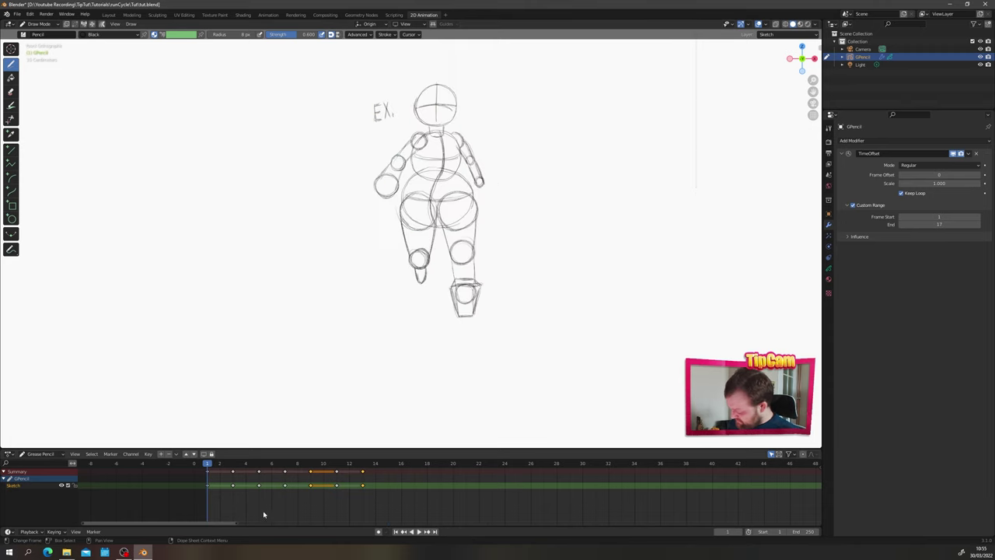
{"action": "key", "text": "space"}
{"action": "key", "text": "space"}
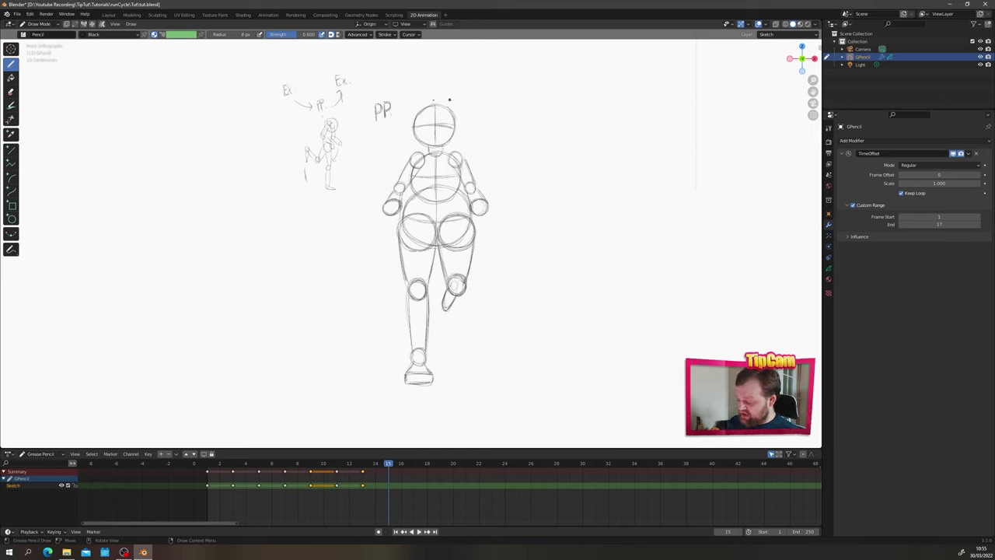
{"action": "left_click", "coordinate": [208, 465]}
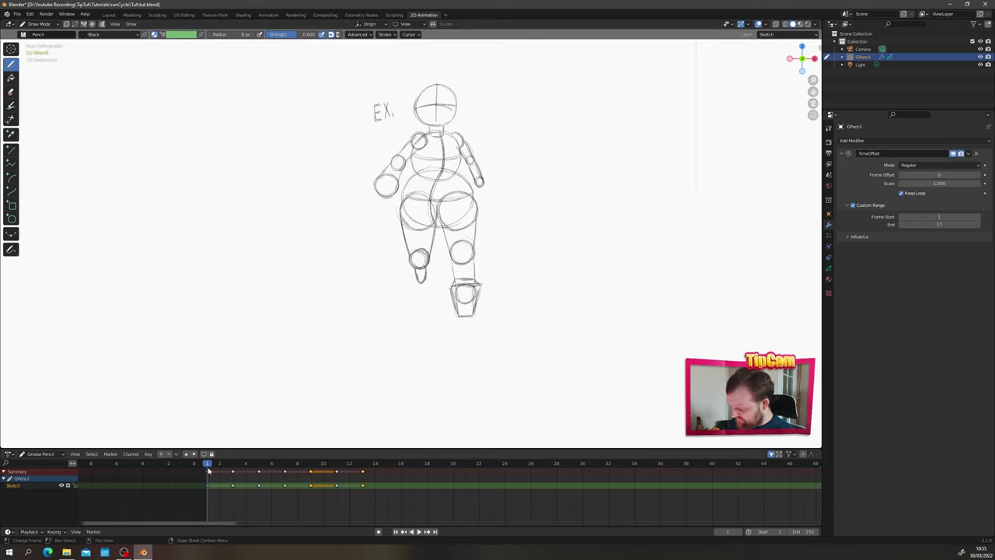
Step: Duplicate the extreme-pose keyframe from frame 1 to frame 17
{"action": "left_click_drag", "start_coordinate": [216, 493], "coordinate": [204, 475]}
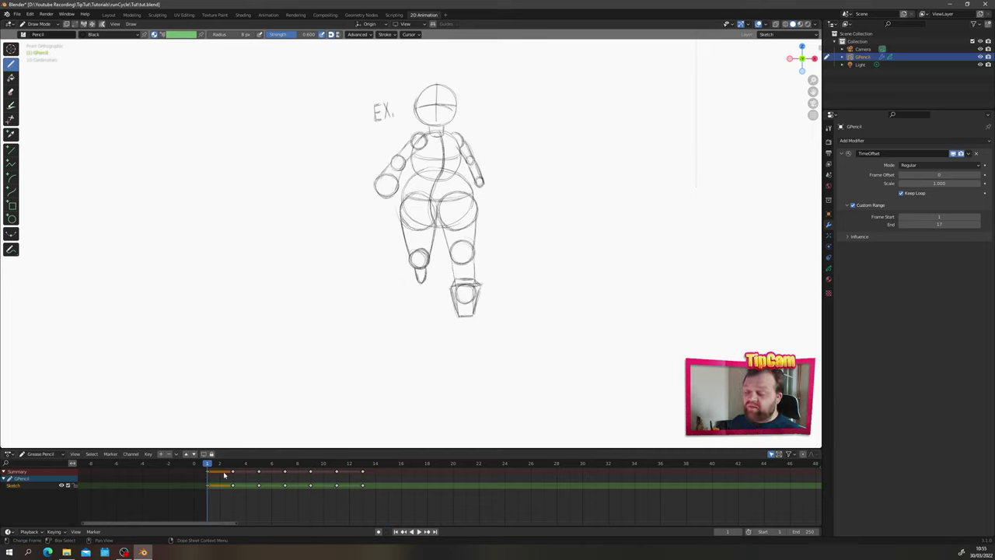
{"action": "key", "text": "g"}
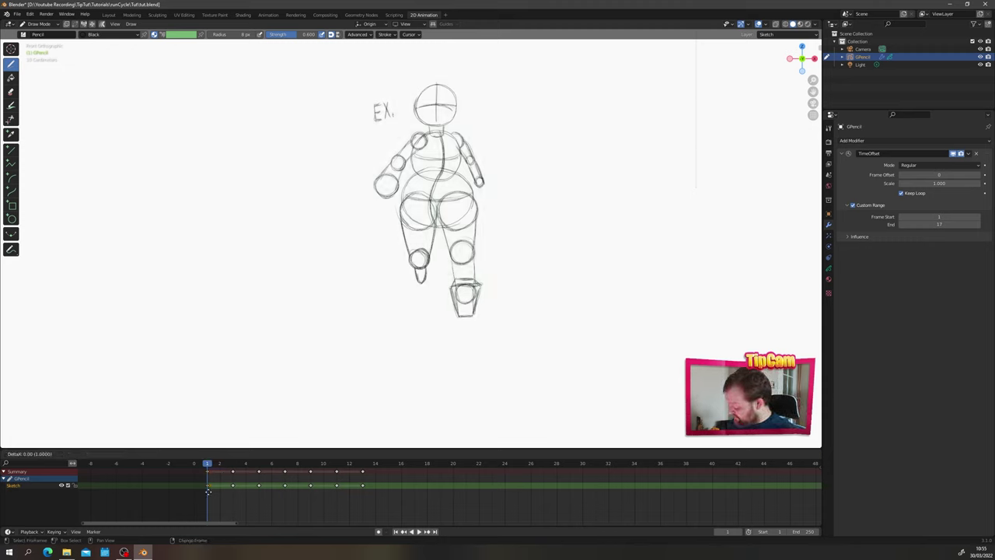
{"action": "left_click", "coordinate": [414, 491]}
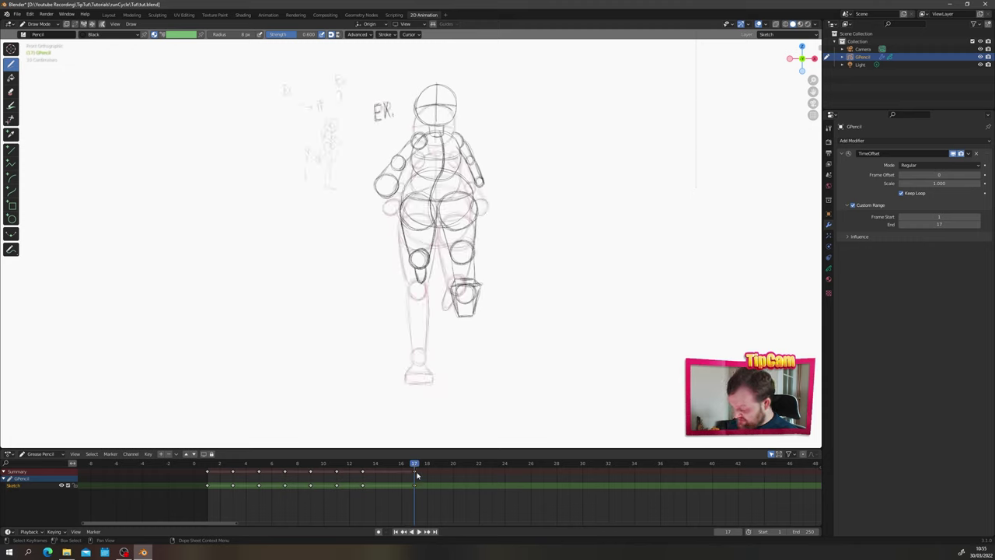
Step: Insert a blank keyframe on frame 15, between the passing pose and the final extreme pose
{"action": "left_click", "coordinate": [389, 464]}
{"action": "key", "text": "i"}
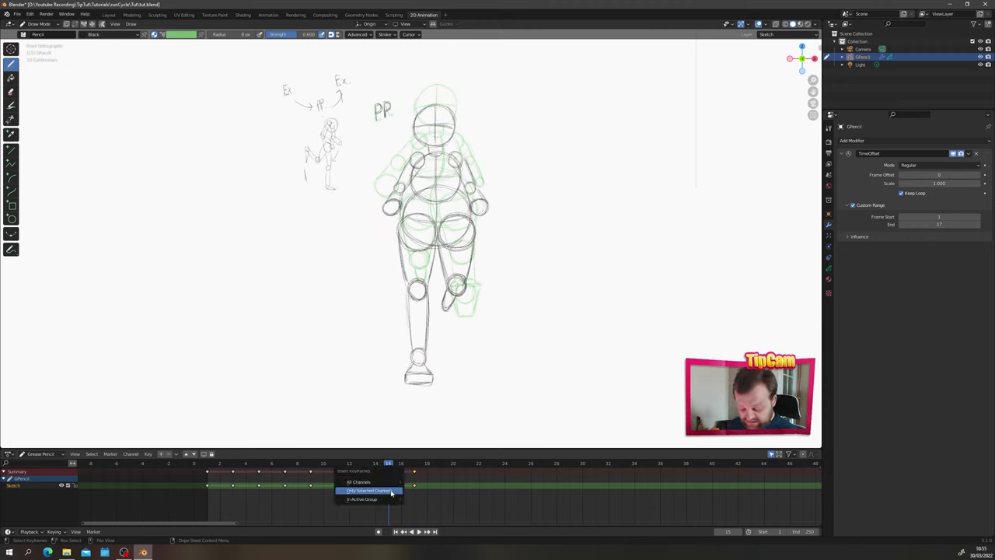
{"action": "left_click", "coordinate": [390, 491]}
Step: Play the run loop to check the keyframe timing, and return to frame 1
{"action": "key", "text": "space"}
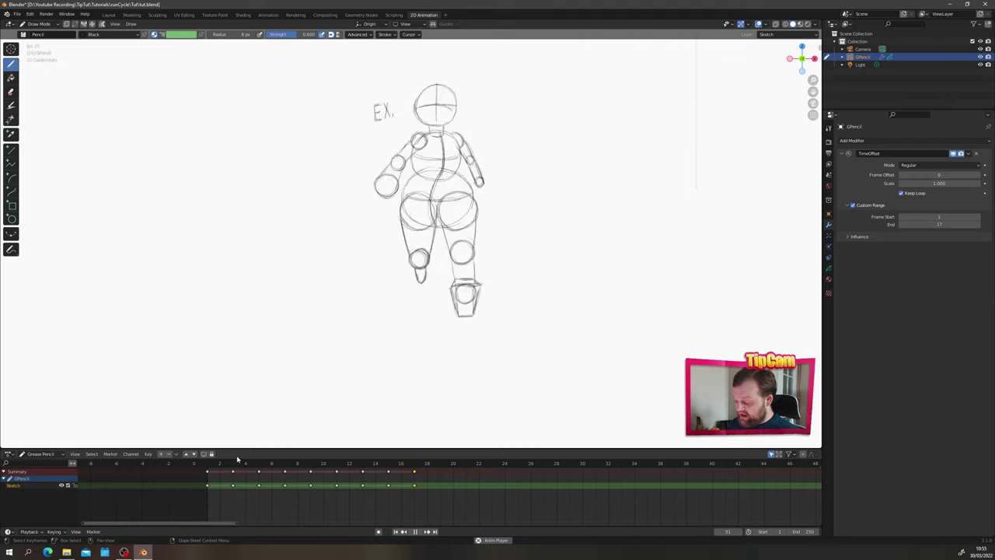
{"action": "key", "text": "Escape"}
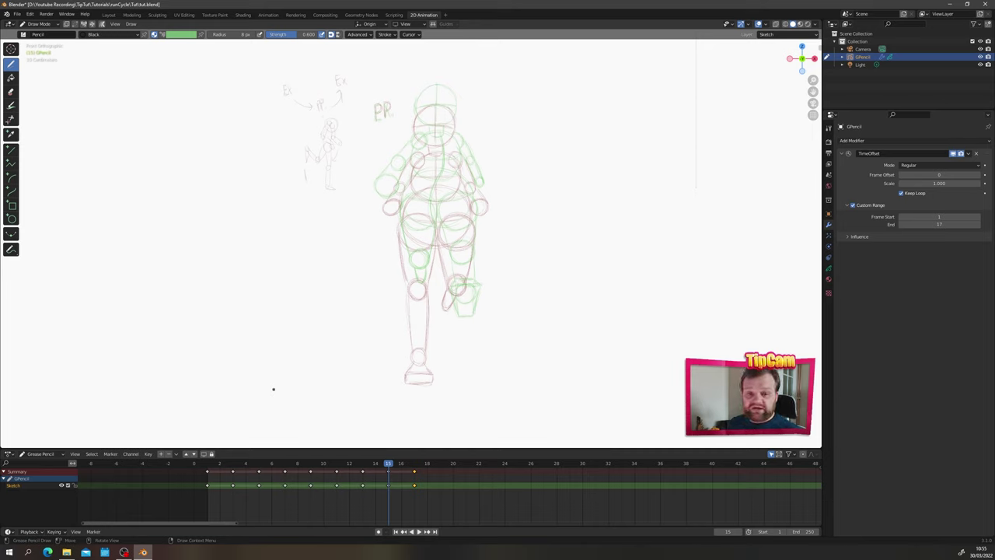
{"action": "key", "text": "shift+Left"}
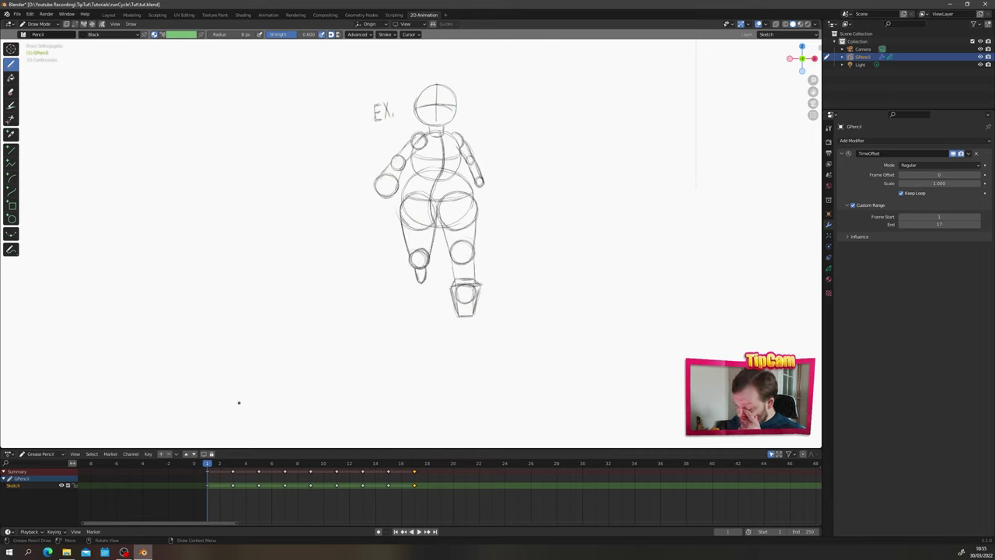
Step: On frame 3, sketch an even timing chart numbered 1 to 17 with circled ends, and below it a second chart with marks clustered at both ends
{"action": "key", "text": "Up"}
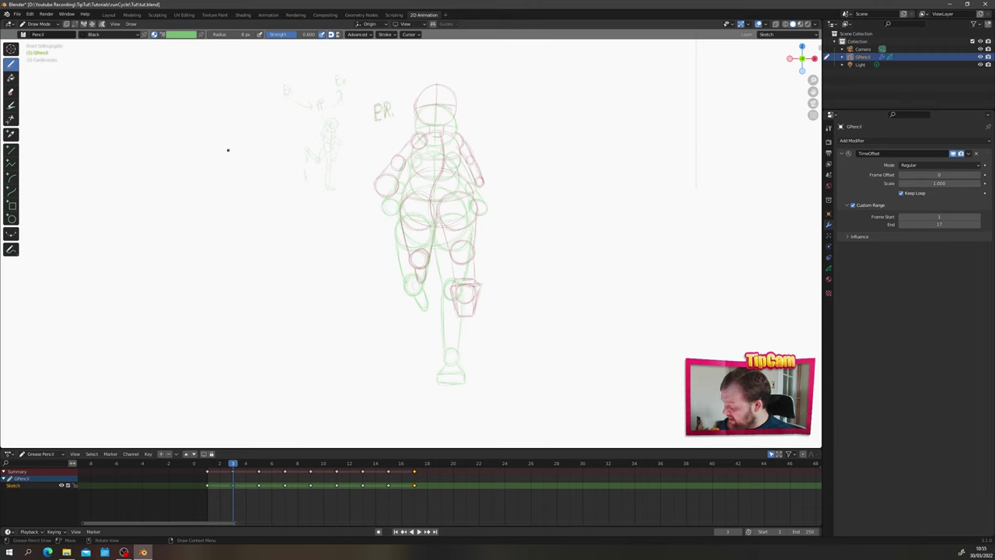
{"action": "left_click_drag", "start_coordinate": [227, 148], "coordinate": [352, 145]}
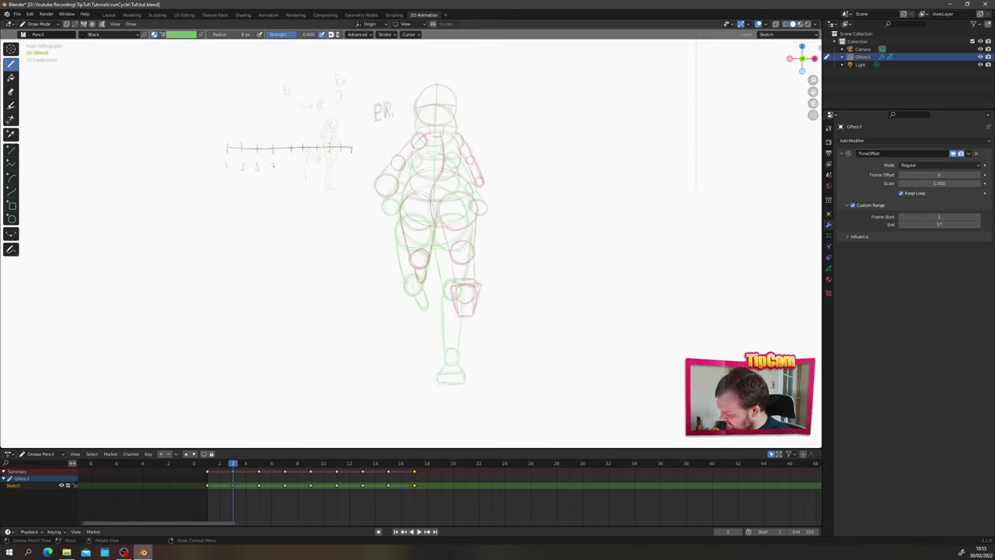
{"action": "left_click_drag", "start_coordinate": [302, 167], "coordinate": [318, 170]}
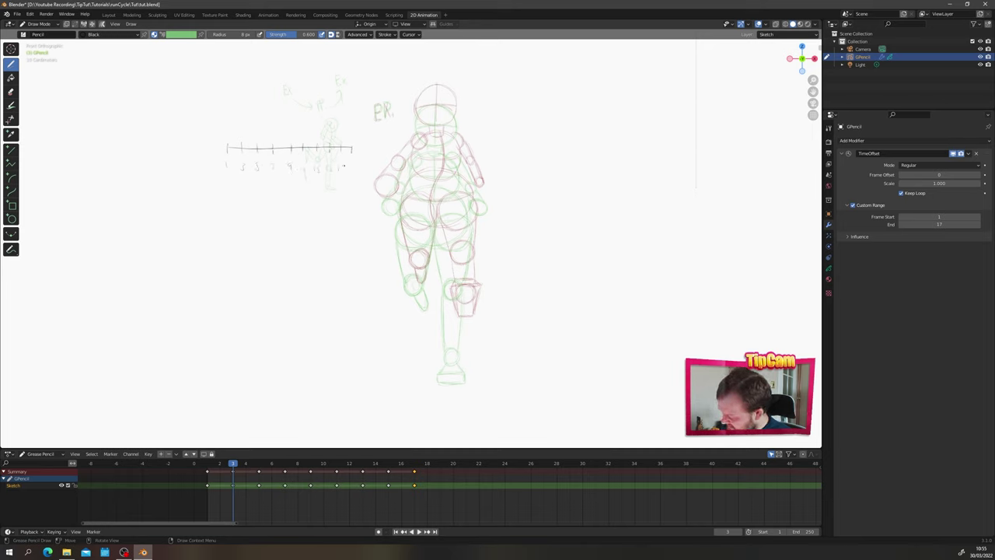
{"action": "left_click", "coordinate": [12, 92]}
{"action": "mouse_move", "coordinate": [354, 156]}
{"action": "left_mouse_down"}
{"action": "mouse_move", "coordinate": [354, 139]}
{"action": "mouse_move", "coordinate": [317, 147]}
{"action": "left_mouse_up"}
{"action": "key", "text": "d"}
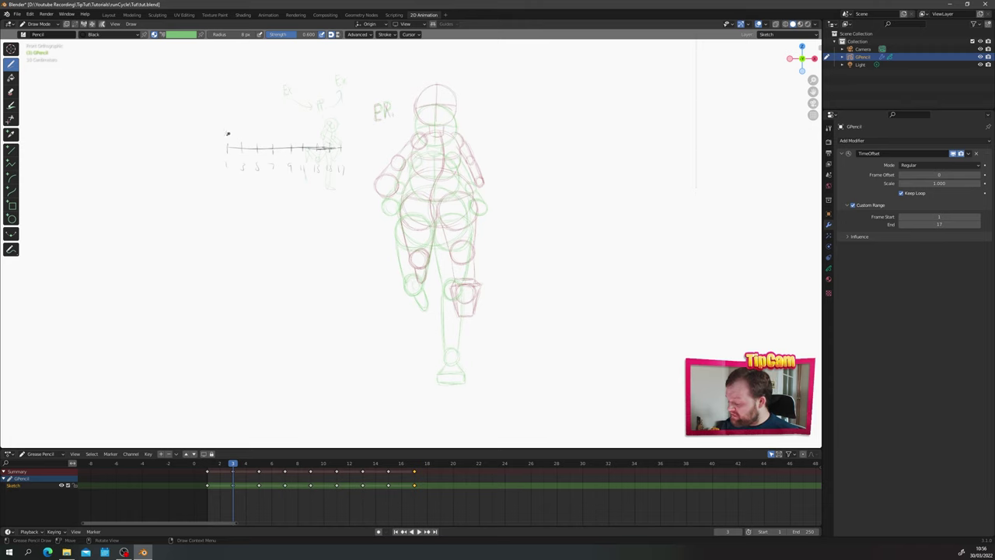
{"action": "left_click_drag", "start_coordinate": [340, 129], "coordinate": [343, 129]}
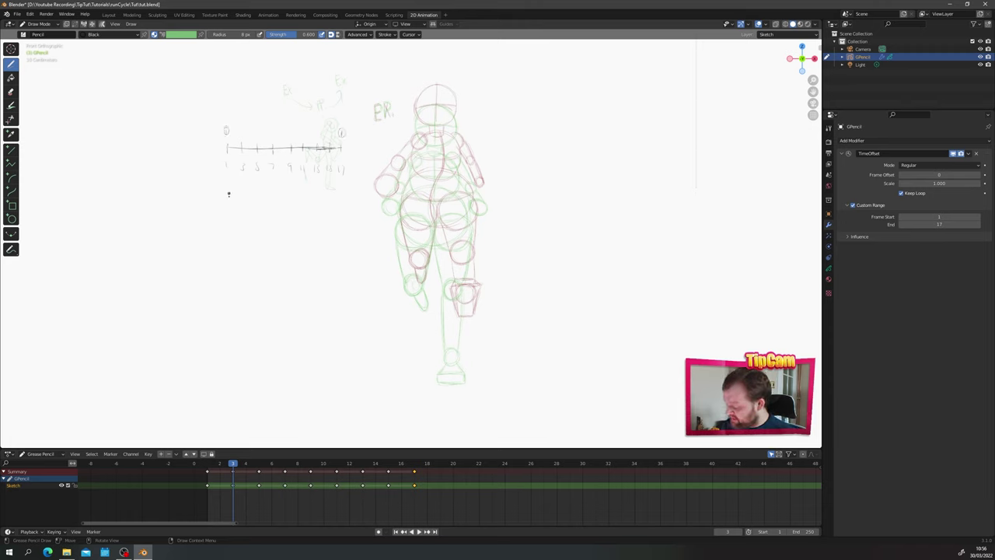
{"action": "left_click_drag", "start_coordinate": [339, 197], "coordinate": [227, 194]}
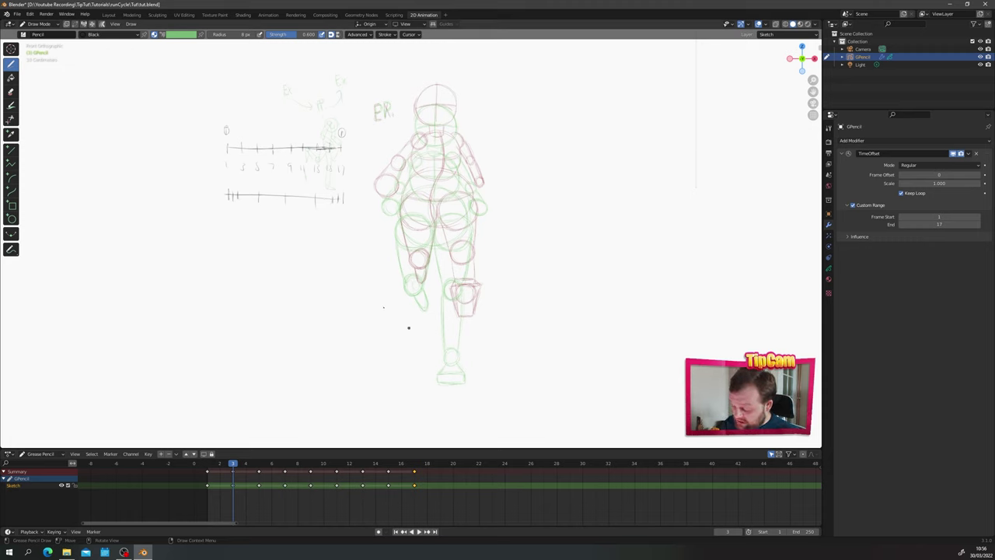
Step: Draw the head circle with its vertical centre line, horizontal face line and neck on frame 3, over the extreme pose's onion skin
{"action": "scroll", "coordinate": [383, 311], "scroll_direction": "up", "scroll_amount": 4}
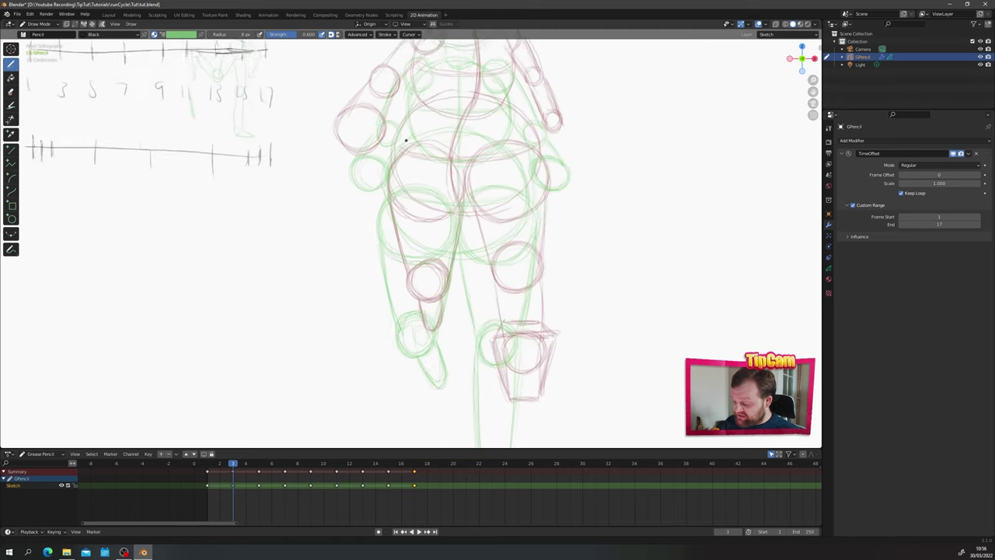
{"action": "middle_click_drag", "start_coordinate": [390, 317], "coordinate": [390, 327], "text": "shift"}
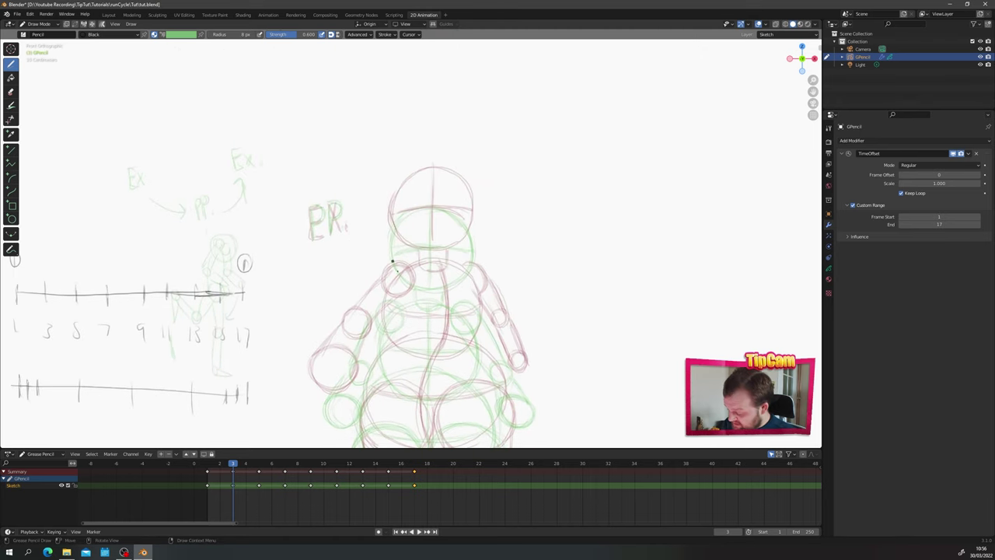
{"action": "mouse_move", "coordinate": [472, 201]}
{"action": "left_mouse_down"}
{"action": "mouse_move", "coordinate": [457, 173]}
{"action": "mouse_move", "coordinate": [399, 184]}
{"action": "mouse_move", "coordinate": [417, 250]}
{"action": "mouse_move", "coordinate": [469, 187]}
{"action": "left_mouse_up"}
{"action": "mouse_move", "coordinate": [472, 230]}
{"action": "left_mouse_down"}
{"action": "mouse_move", "coordinate": [465, 181]}
{"action": "mouse_move", "coordinate": [433, 253]}
{"action": "mouse_move", "coordinate": [472, 217]}
{"action": "left_mouse_up"}
{"action": "left_click_drag", "start_coordinate": [433, 172], "coordinate": [431, 247]}
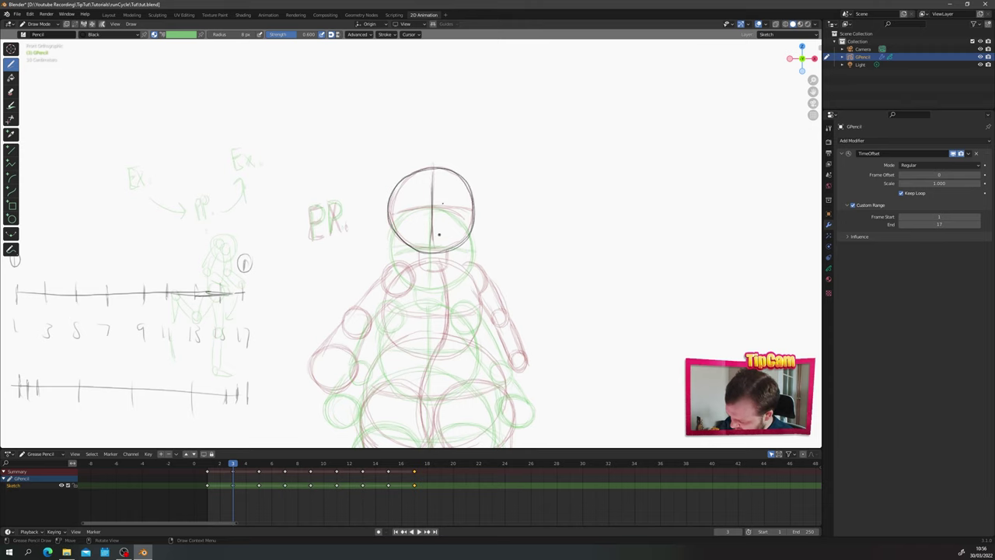
{"action": "left_click_drag", "start_coordinate": [391, 213], "coordinate": [467, 209]}
{"action": "mouse_move", "coordinate": [447, 252]}
{"action": "left_mouse_down"}
{"action": "mouse_move", "coordinate": [445, 270]}
{"action": "mouse_move", "coordinate": [420, 267]}
{"action": "left_mouse_up"}
Step: Draw the chest circle below the neck and the wider hip oval overlapping it on frame 3
{"action": "middle_click_drag", "start_coordinate": [400, 253], "coordinate": [357, 186], "text": "shift"}
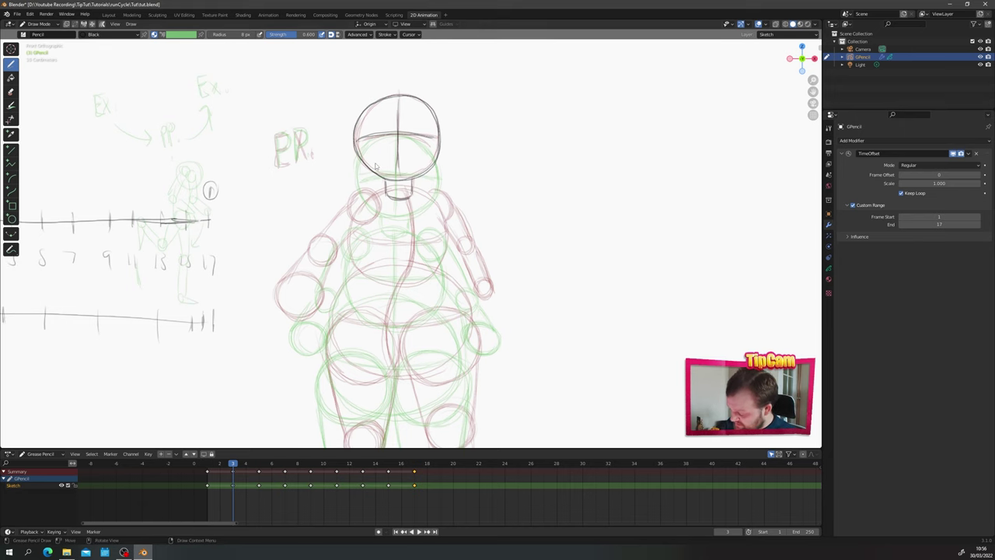
{"action": "mouse_move", "coordinate": [403, 189]}
{"action": "left_mouse_down"}
{"action": "mouse_move", "coordinate": [446, 222]}
{"action": "mouse_move", "coordinate": [417, 285]}
{"action": "mouse_move", "coordinate": [358, 268]}
{"action": "mouse_move", "coordinate": [361, 205]}
{"action": "mouse_move", "coordinate": [401, 190]}
{"action": "mouse_move", "coordinate": [353, 213]}
{"action": "mouse_move", "coordinate": [363, 273]}
{"action": "mouse_move", "coordinate": [439, 273]}
{"action": "mouse_move", "coordinate": [446, 224]}
{"action": "mouse_move", "coordinate": [417, 192]}
{"action": "mouse_move", "coordinate": [393, 189]}
{"action": "left_mouse_up"}
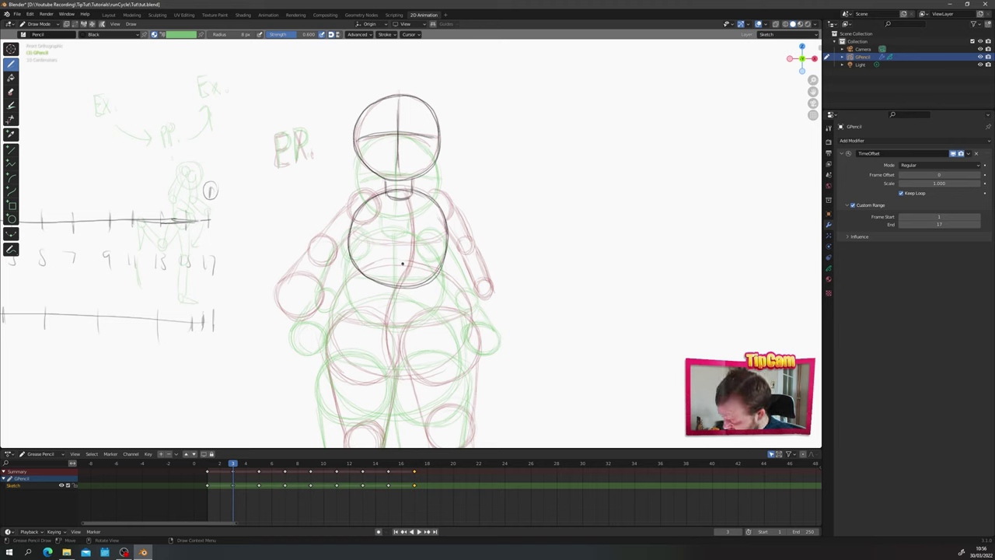
{"action": "mouse_move", "coordinate": [416, 265]}
{"action": "left_mouse_down"}
{"action": "mouse_move", "coordinate": [460, 290]}
{"action": "mouse_move", "coordinate": [442, 359]}
{"action": "mouse_move", "coordinate": [381, 375]}
{"action": "mouse_move", "coordinate": [328, 330]}
{"action": "mouse_move", "coordinate": [377, 267]}
{"action": "mouse_move", "coordinate": [411, 262]}
{"action": "mouse_move", "coordinate": [329, 315]}
{"action": "mouse_move", "coordinate": [364, 370]}
{"action": "mouse_move", "coordinate": [443, 364]}
{"action": "mouse_move", "coordinate": [457, 287]}
{"action": "mouse_move", "coordinate": [400, 263]}
{"action": "left_mouse_up"}
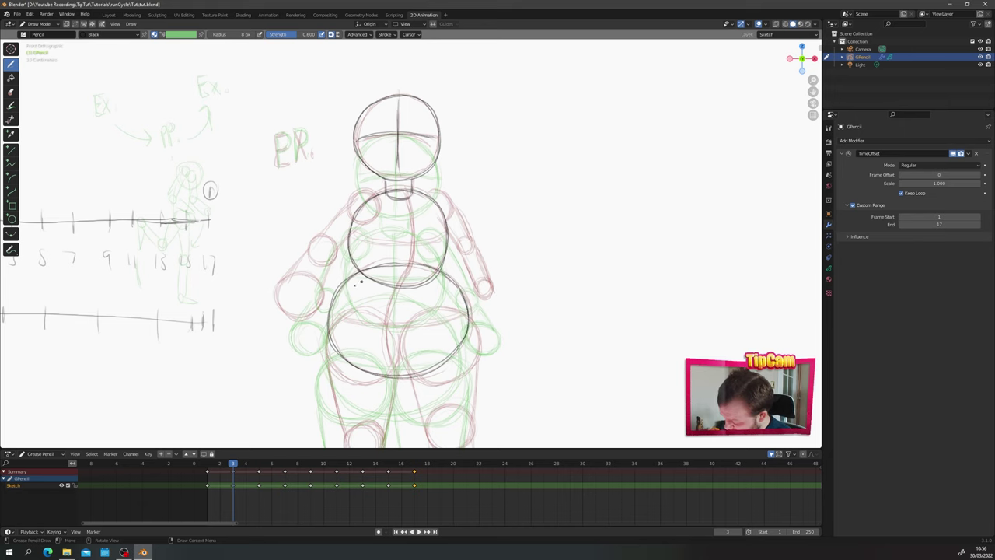
Step: Compare the frame 3 drawing with the extreme pose on frame 1, and return to frame 3
{"action": "middle_click_drag", "start_coordinate": [230, 316], "coordinate": [283, 252], "text": "shift"}
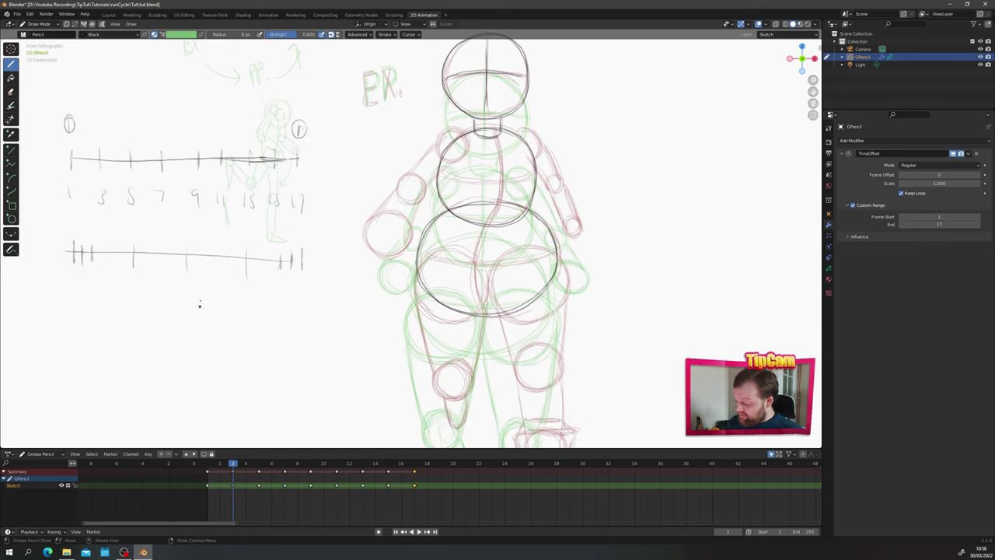
{"action": "left_click", "coordinate": [207, 464]}
{"action": "mouse_move", "coordinate": [353, 331]}
{"action": "middle_mouse_down", "text": "shift"}
{"action": "mouse_move", "coordinate": [314, 325]}
{"action": "mouse_move", "coordinate": [333, 283]}
{"action": "middle_mouse_up", "text": "shift"}
{"action": "scroll", "coordinate": [332, 283], "scroll_direction": "down", "scroll_amount": 1}
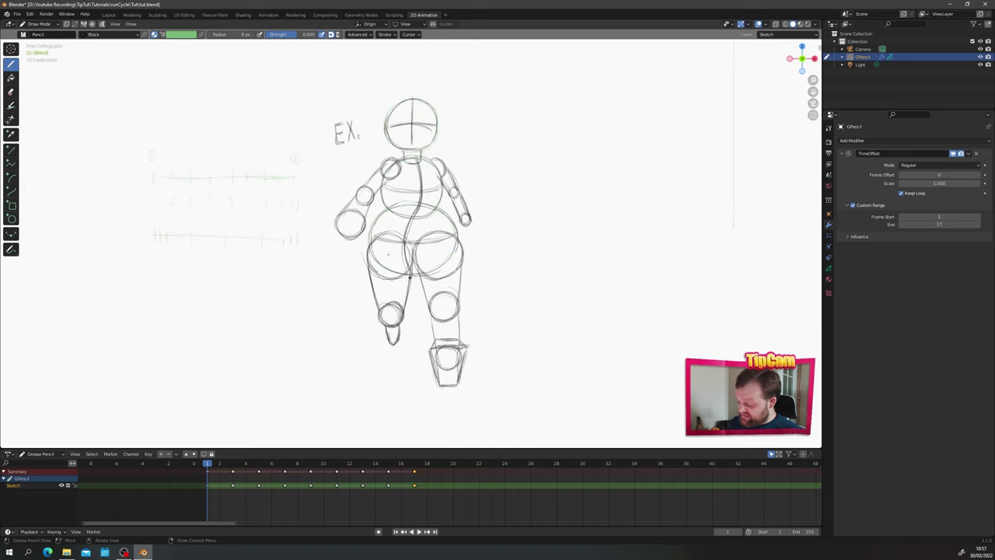
{"action": "key", "text": "Right"}
{"action": "key", "text": "Right"}
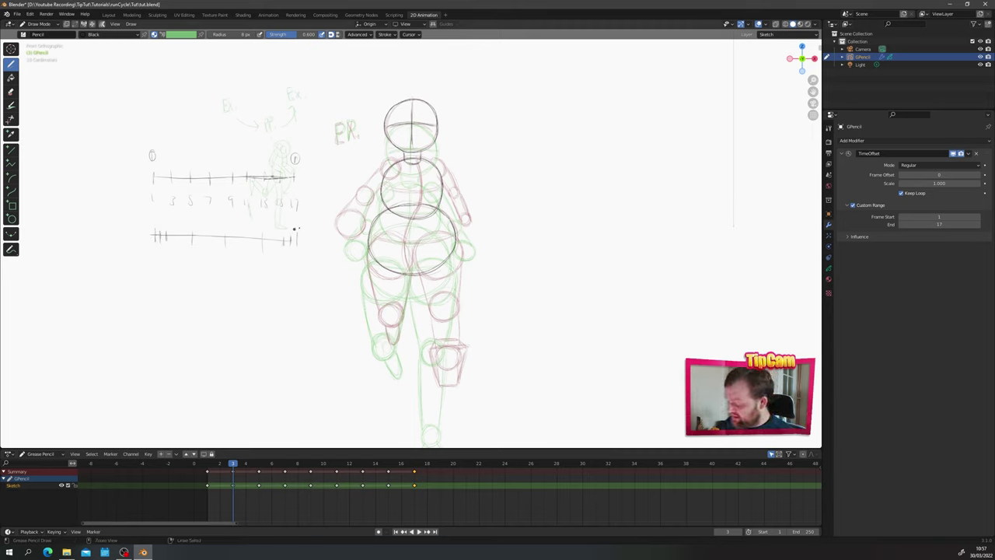
Step: Draw the left-hand arm on frame 3 with shoulder, elbow and large hand circles joined by upper-arm and forearm lines
{"action": "mouse_move", "coordinate": [294, 207]}
{"action": "middle_mouse_down", "text": "ctrl"}
{"action": "mouse_move", "coordinate": [287, 174]}
{"action": "mouse_move", "coordinate": [355, 220]}
{"action": "middle_mouse_up", "text": "ctrl"}
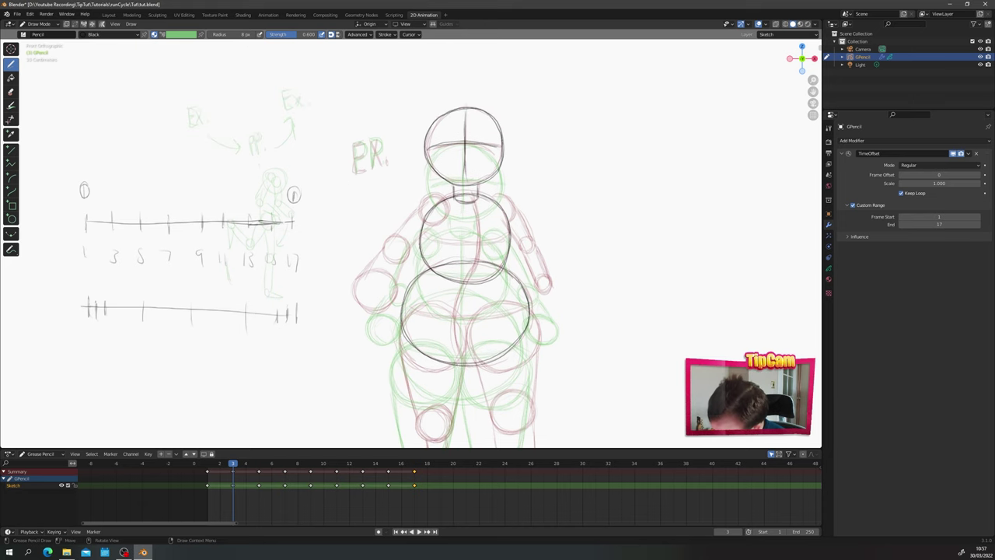
{"action": "mouse_move", "coordinate": [444, 198]}
{"action": "left_mouse_down"}
{"action": "mouse_move", "coordinate": [422, 214]}
{"action": "mouse_move", "coordinate": [441, 196]}
{"action": "left_mouse_up"}
{"action": "mouse_move", "coordinate": [405, 239]}
{"action": "left_mouse_down"}
{"action": "mouse_move", "coordinate": [380, 249]}
{"action": "mouse_move", "coordinate": [406, 236]}
{"action": "left_mouse_up"}
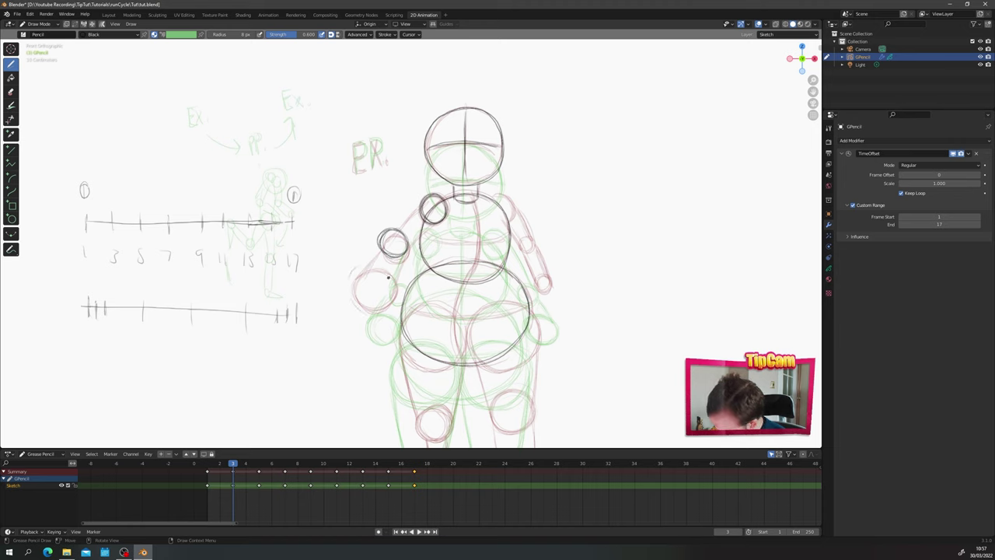
{"action": "mouse_move", "coordinate": [389, 277]}
{"action": "left_mouse_down"}
{"action": "mouse_move", "coordinate": [346, 292]}
{"action": "mouse_move", "coordinate": [355, 273]}
{"action": "left_mouse_up"}
{"action": "left_click_drag", "start_coordinate": [386, 233], "coordinate": [423, 203]}
{"action": "left_click_drag", "start_coordinate": [406, 250], "coordinate": [437, 224]}
{"action": "mouse_move", "coordinate": [394, 291]}
{"action": "left_mouse_down"}
{"action": "mouse_move", "coordinate": [403, 258]}
{"action": "mouse_move", "coordinate": [394, 289]}
{"action": "left_mouse_up"}
{"action": "left_click_drag", "start_coordinate": [377, 245], "coordinate": [348, 278]}
{"action": "mouse_move", "coordinate": [346, 282]}
{"action": "left_mouse_down"}
{"action": "mouse_move", "coordinate": [376, 246]}
{"action": "mouse_move", "coordinate": [358, 266]}
{"action": "left_mouse_up"}
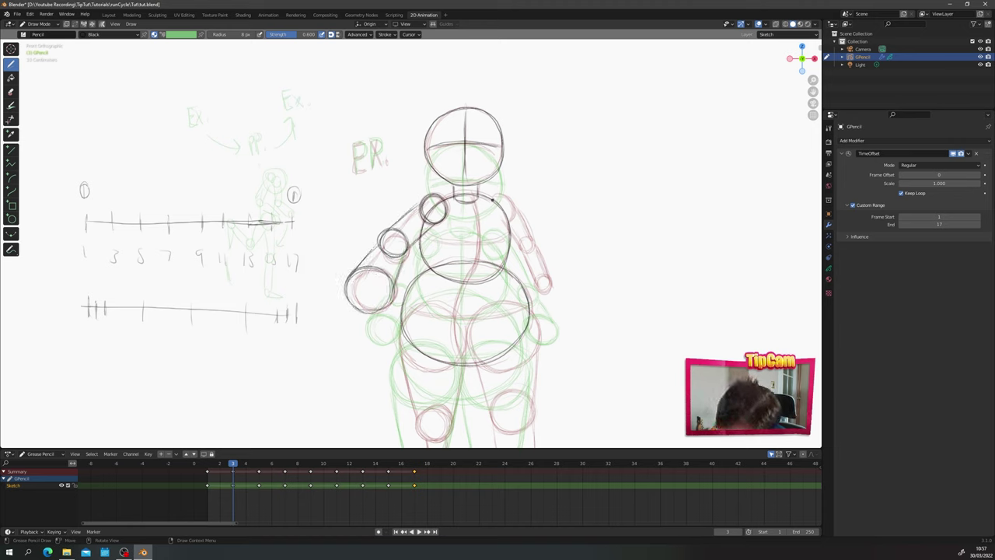
Step: Draw the right-hand arm on frame 3 with a shoulder curve, small elbow and hand circles, and connecting arm lines
{"action": "mouse_move", "coordinate": [495, 198]}
{"action": "left_mouse_down"}
{"action": "mouse_move", "coordinate": [523, 248]}
{"action": "mouse_move", "coordinate": [534, 237]}
{"action": "mouse_move", "coordinate": [529, 249]}
{"action": "mouse_move", "coordinate": [550, 286]}
{"action": "left_mouse_up"}
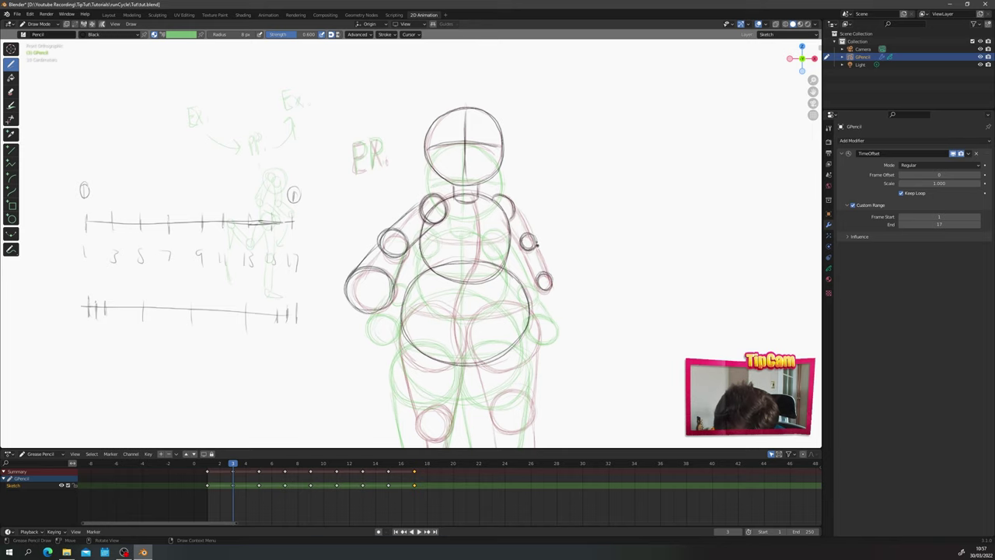
{"action": "left_click_drag", "start_coordinate": [537, 245], "coordinate": [550, 280]}
{"action": "left_click_drag", "start_coordinate": [528, 252], "coordinate": [537, 280]}
{"action": "left_click_drag", "start_coordinate": [513, 206], "coordinate": [535, 238]}
{"action": "left_click_drag", "start_coordinate": [507, 223], "coordinate": [542, 257]}
Step: Write the new pose's label beside the head on frame 3, over the onion-skinned pose labels
{"action": "mouse_move", "coordinate": [335, 326]}
{"action": "middle_mouse_down", "text": "shift"}
{"action": "mouse_move", "coordinate": [298, 171]}
{"action": "mouse_move", "coordinate": [357, 224]}
{"action": "middle_mouse_up", "text": "shift"}
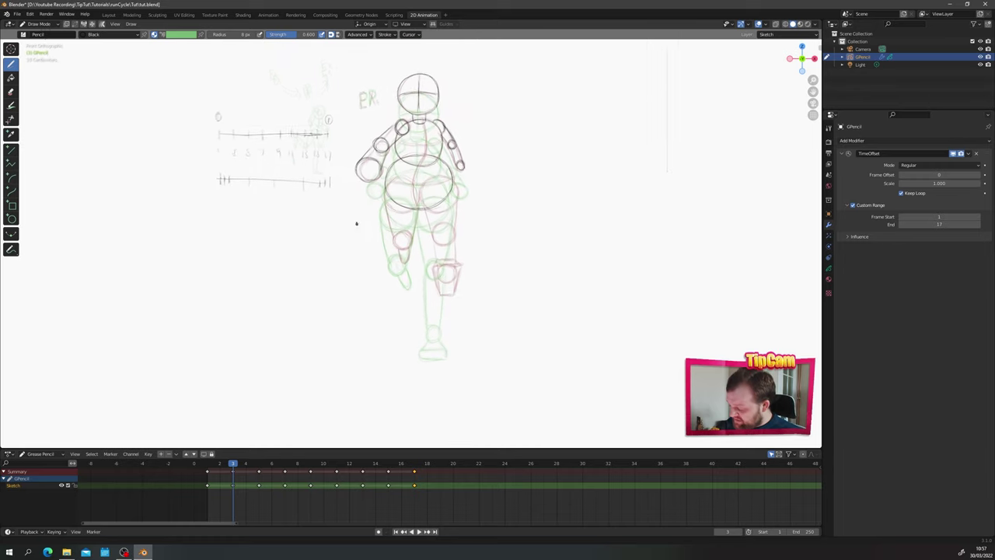
{"action": "scroll", "coordinate": [356, 224], "scroll_direction": "up", "scroll_amount": 1}
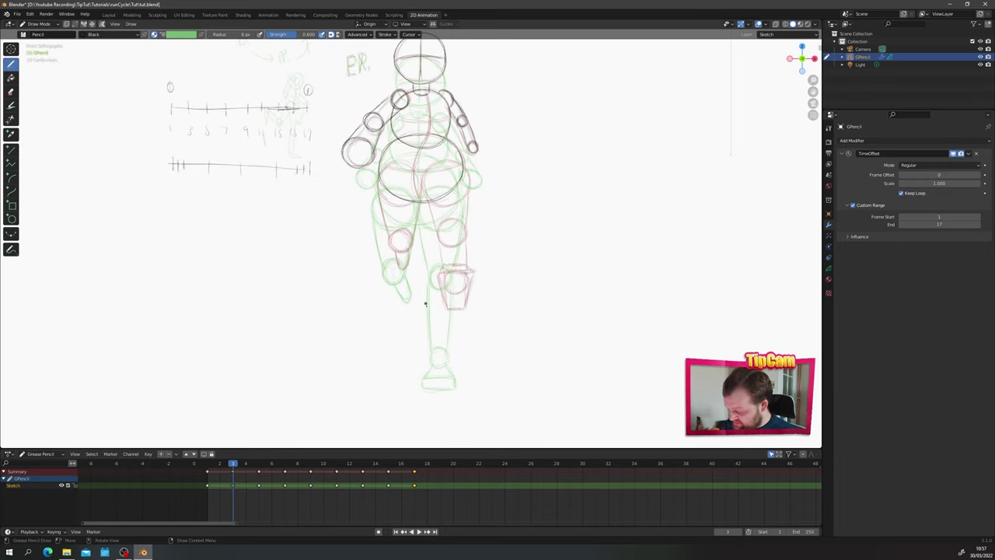
{"action": "middle_click_drag", "start_coordinate": [356, 130], "coordinate": [363, 165], "text": "shift"}
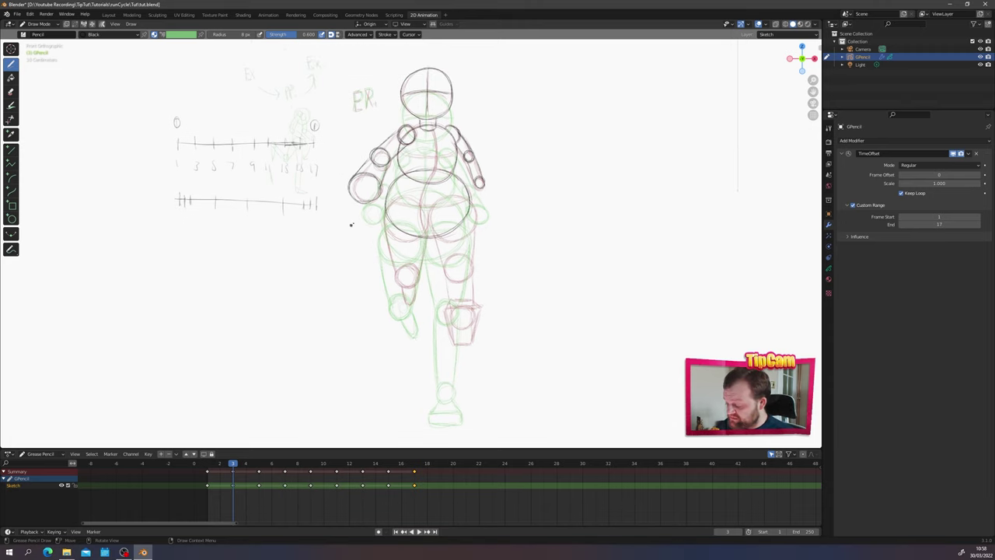
{"action": "middle_click_drag", "start_coordinate": [351, 225], "coordinate": [351, 209], "text": "ctrl"}
{"action": "middle_click_drag", "start_coordinate": [353, 83], "coordinate": [364, 154], "text": "shift"}
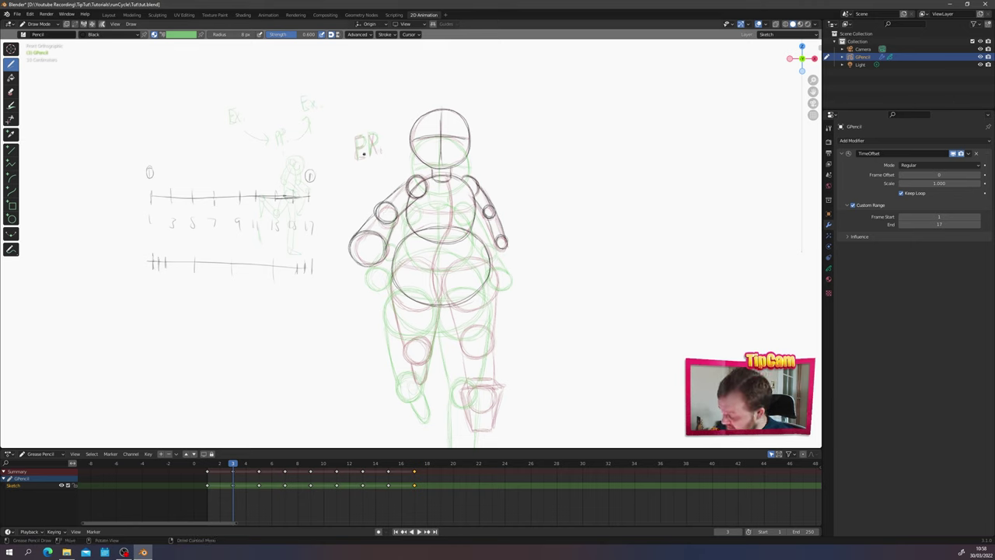
{"action": "mouse_move", "coordinate": [360, 137]}
{"action": "left_mouse_down"}
{"action": "mouse_move", "coordinate": [359, 158]}
{"action": "mouse_move", "coordinate": [378, 154]}
{"action": "left_mouse_up"}
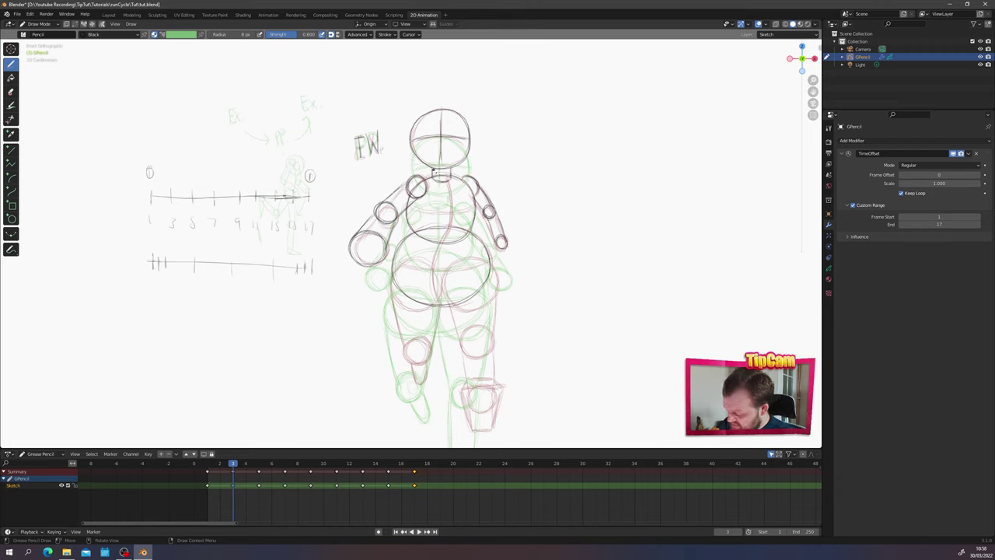
Step: Draw the curved spine line through the chest and hips, with horizontal contour lines across both shapes
{"action": "mouse_move", "coordinate": [443, 180]}
{"action": "left_mouse_down"}
{"action": "mouse_move", "coordinate": [449, 219]}
{"action": "mouse_move", "coordinate": [437, 241]}
{"action": "mouse_move", "coordinate": [449, 214]}
{"action": "mouse_move", "coordinate": [439, 238]}
{"action": "mouse_move", "coordinate": [447, 213]}
{"action": "mouse_move", "coordinate": [412, 209]}
{"action": "mouse_move", "coordinate": [471, 211]}
{"action": "left_mouse_up"}
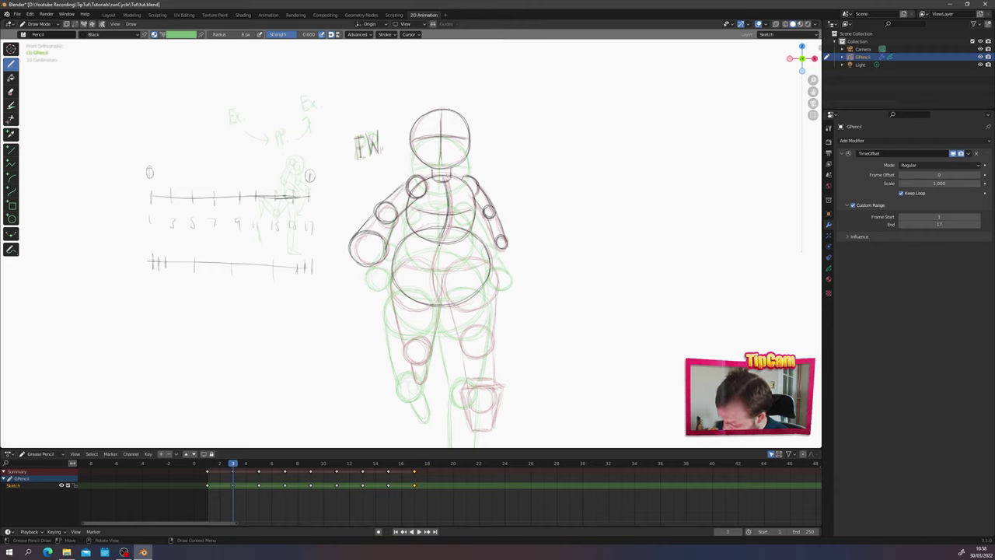
{"action": "mouse_move", "coordinate": [440, 243]}
{"action": "left_mouse_down"}
{"action": "mouse_move", "coordinate": [442, 303]}
{"action": "mouse_move", "coordinate": [437, 266]}
{"action": "mouse_move", "coordinate": [397, 266]}
{"action": "mouse_move", "coordinate": [489, 264]}
{"action": "mouse_move", "coordinate": [393, 268]}
{"action": "left_mouse_up"}
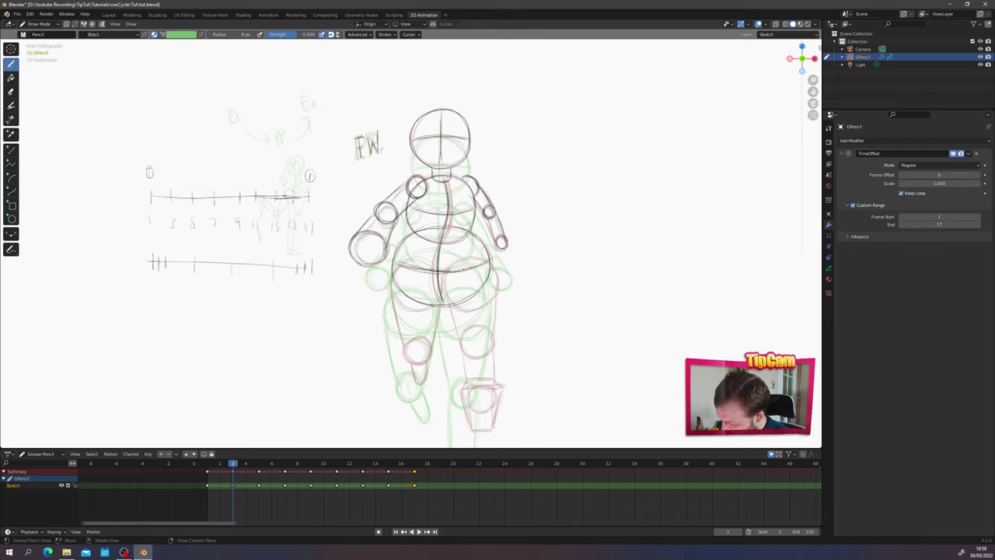
{"action": "left_click_drag", "start_coordinate": [463, 269], "coordinate": [482, 261]}
Step: In Edit Mode, select the figure's strokes on frame 3, move them down about 0.17 m along Z, and return to Draw Mode
{"action": "key", "text": "ctrl+Tab"}
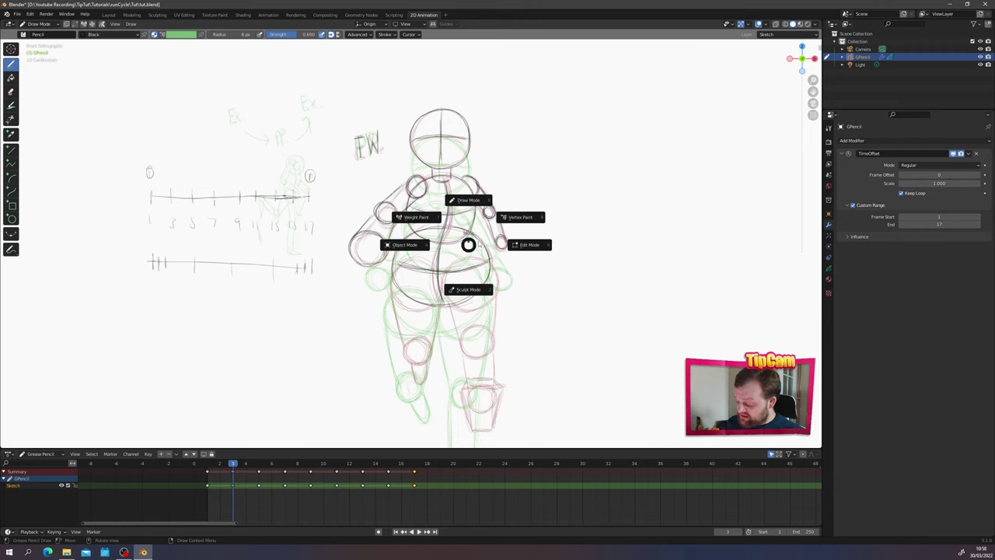
{"action": "left_click", "coordinate": [529, 246]}
{"action": "mouse_move", "coordinate": [569, 366]}
{"action": "left_mouse_down"}
{"action": "mouse_move", "coordinate": [341, 90]}
{"action": "mouse_move", "coordinate": [393, 168]}
{"action": "left_mouse_up"}
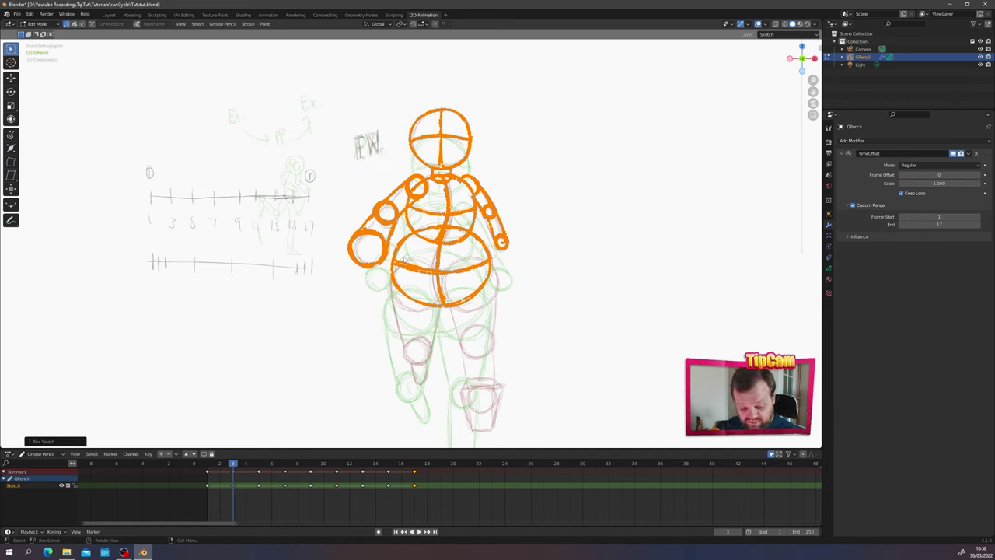
{"action": "key", "text": "g"}
{"action": "key", "text": "z"}
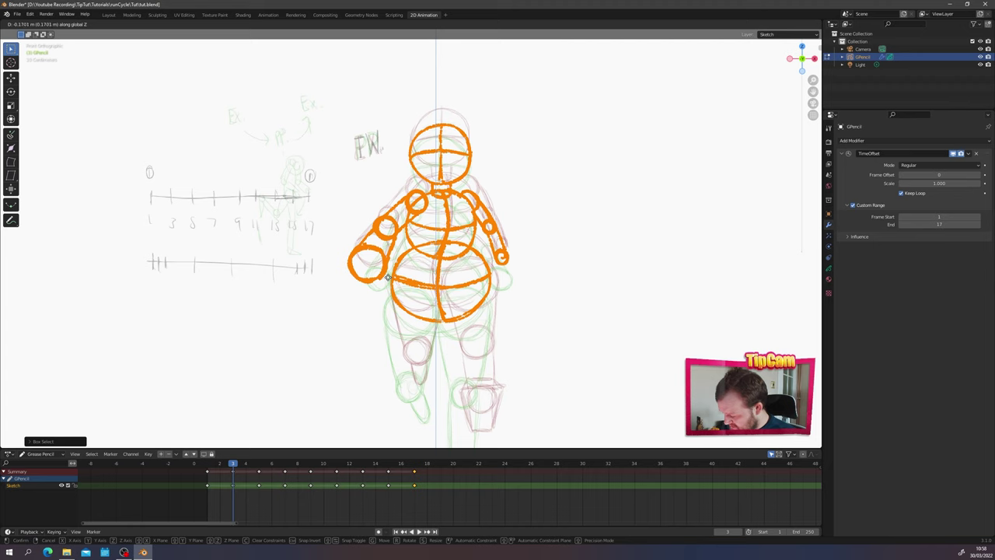
{"action": "left_click", "coordinate": [389, 278]}
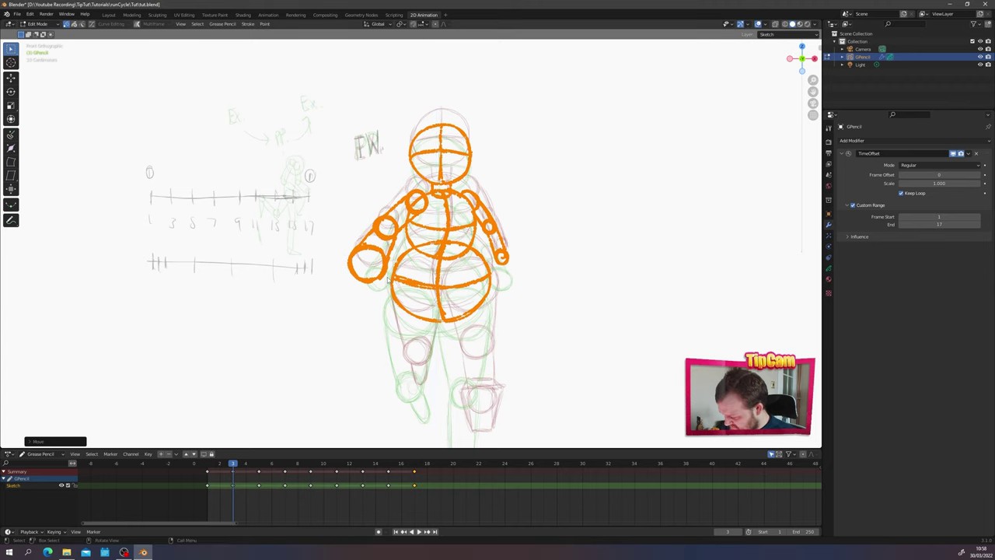
{"action": "left_click", "coordinate": [400, 259]}
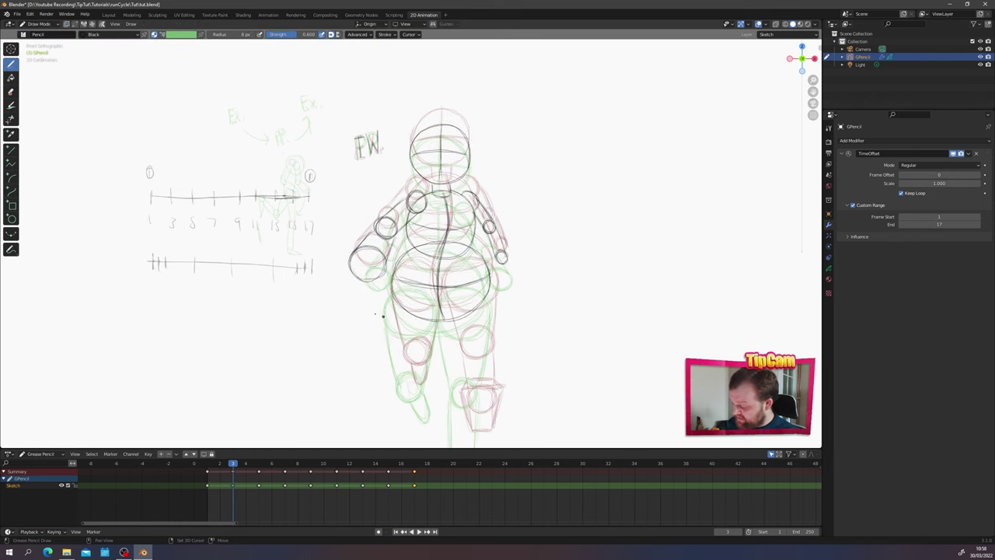
Step: Draw the left-hand leg on frame 3 with a hip circle, thigh lines, a knee circle and the foreshortened lower leg
{"action": "mouse_move", "coordinate": [337, 309]}
{"action": "middle_mouse_down", "text": "shift"}
{"action": "mouse_move", "coordinate": [319, 242]}
{"action": "mouse_move", "coordinate": [332, 213]}
{"action": "mouse_move", "coordinate": [364, 201]}
{"action": "middle_mouse_up", "text": "shift"}
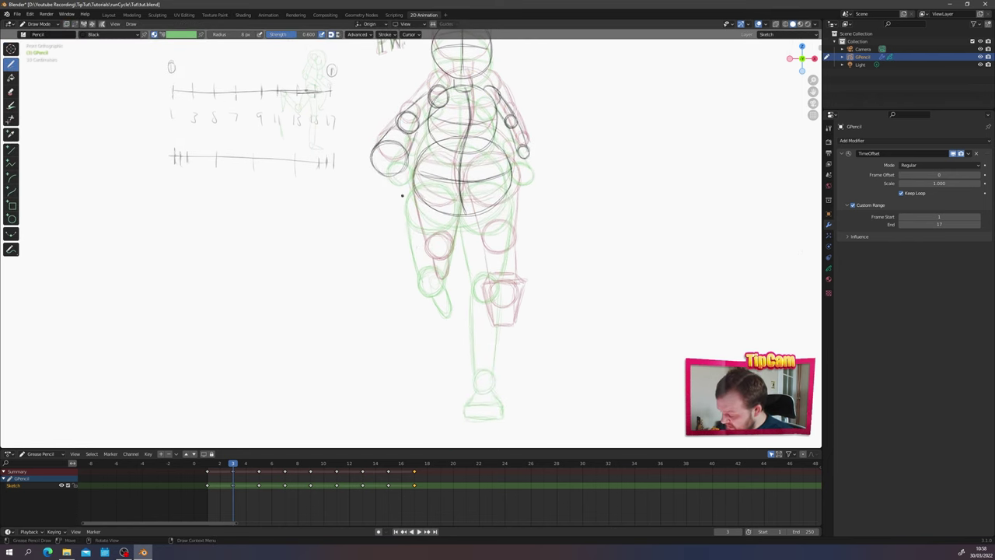
{"action": "mouse_move", "coordinate": [414, 189]}
{"action": "left_mouse_down"}
{"action": "mouse_move", "coordinate": [427, 277]}
{"action": "mouse_move", "coordinate": [437, 258]}
{"action": "mouse_move", "coordinate": [423, 267]}
{"action": "mouse_move", "coordinate": [453, 290]}
{"action": "mouse_move", "coordinate": [450, 279]}
{"action": "mouse_move", "coordinate": [449, 297]}
{"action": "left_mouse_up"}
{"action": "key", "text": "space"}
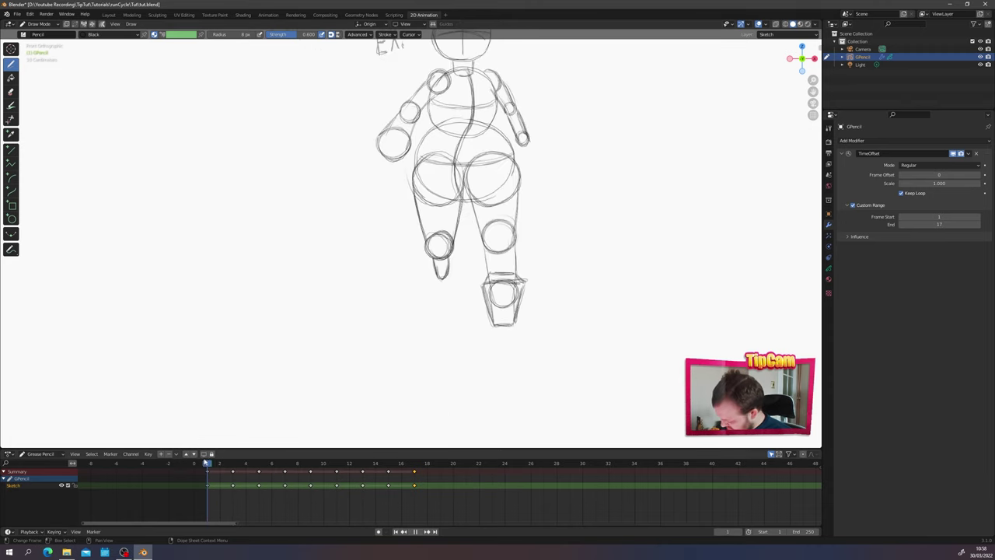
{"action": "key", "text": "space"}
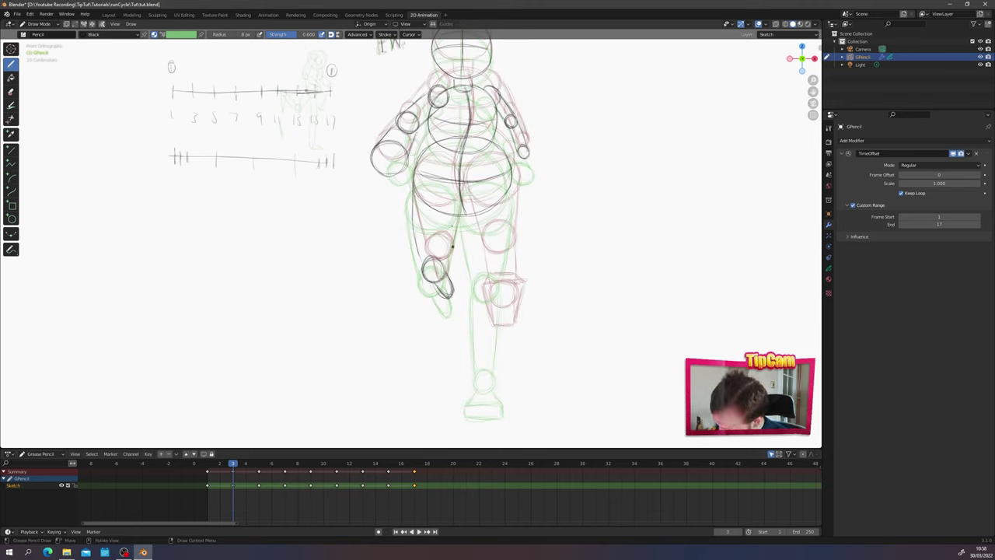
{"action": "mouse_move", "coordinate": [417, 201]}
{"action": "left_mouse_down"}
{"action": "mouse_move", "coordinate": [427, 170]}
{"action": "mouse_move", "coordinate": [414, 176]}
{"action": "mouse_move", "coordinate": [422, 226]}
{"action": "left_mouse_up"}
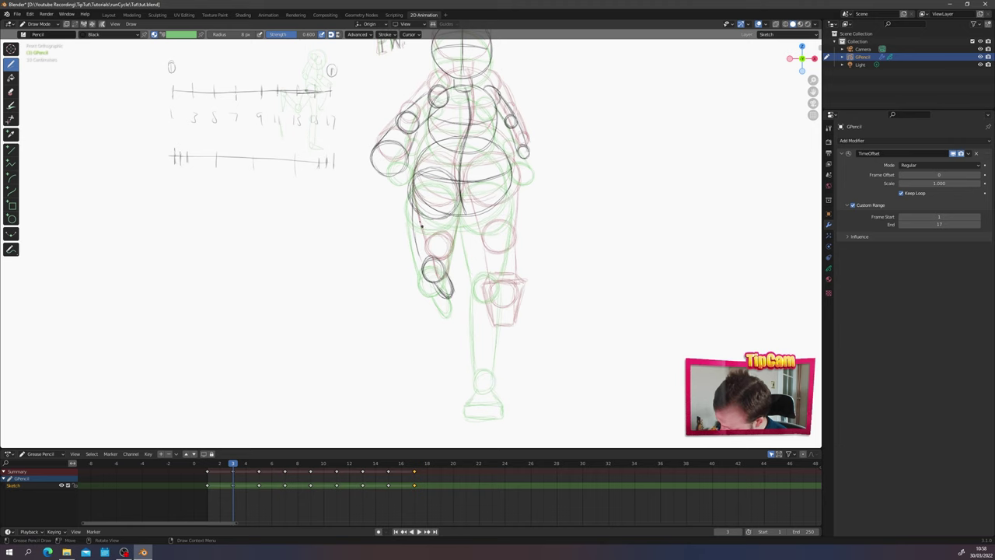
{"action": "left_click_drag", "start_coordinate": [409, 191], "coordinate": [425, 264]}
{"action": "left_click_drag", "start_coordinate": [457, 199], "coordinate": [445, 271]}
{"action": "left_click_drag", "start_coordinate": [457, 204], "coordinate": [453, 242]}
Step: Draw the right-hand hip circle, inner and outer thigh lines, and knee circle on frame 3
{"action": "mouse_move", "coordinate": [499, 218]}
{"action": "left_mouse_down"}
{"action": "mouse_move", "coordinate": [470, 204]}
{"action": "mouse_move", "coordinate": [514, 204]}
{"action": "mouse_move", "coordinate": [464, 255]}
{"action": "left_mouse_up"}
{"action": "mouse_move", "coordinate": [463, 211]}
{"action": "left_mouse_down"}
{"action": "mouse_move", "coordinate": [472, 266]}
{"action": "mouse_move", "coordinate": [465, 231]}
{"action": "left_mouse_up"}
{"action": "left_click_drag", "start_coordinate": [474, 244], "coordinate": [470, 264]}
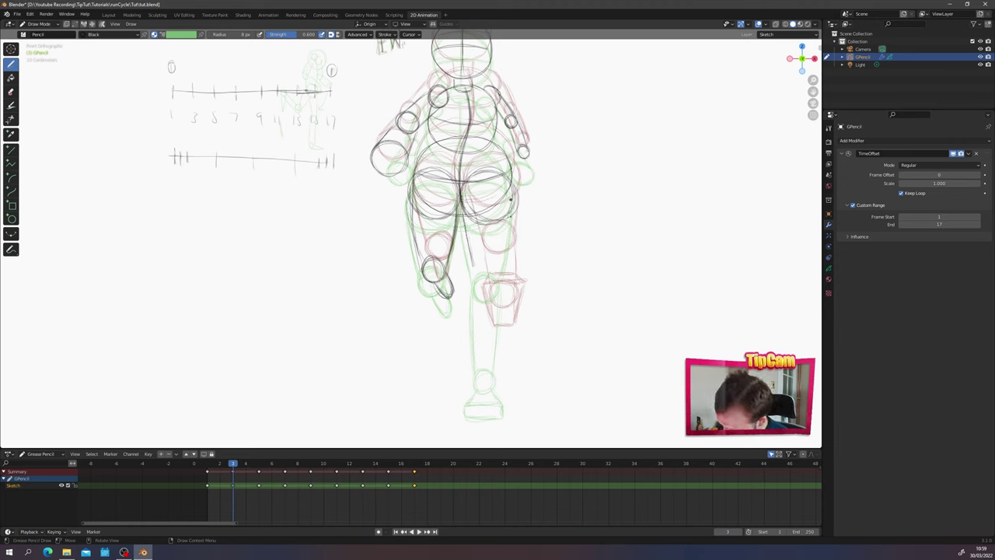
{"action": "mouse_move", "coordinate": [516, 209]}
{"action": "left_mouse_down"}
{"action": "mouse_move", "coordinate": [509, 260]}
{"action": "mouse_move", "coordinate": [495, 257]}
{"action": "mouse_move", "coordinate": [475, 283]}
{"action": "mouse_move", "coordinate": [504, 267]}
{"action": "mouse_move", "coordinate": [478, 269]}
{"action": "mouse_move", "coordinate": [499, 269]}
{"action": "left_mouse_up"}
{"action": "mouse_move", "coordinate": [512, 204]}
{"action": "left_mouse_down"}
{"action": "mouse_move", "coordinate": [510, 227]}
{"action": "mouse_move", "coordinate": [478, 265]}
{"action": "mouse_move", "coordinate": [504, 257]}
{"action": "mouse_move", "coordinate": [494, 258]}
{"action": "left_mouse_up"}
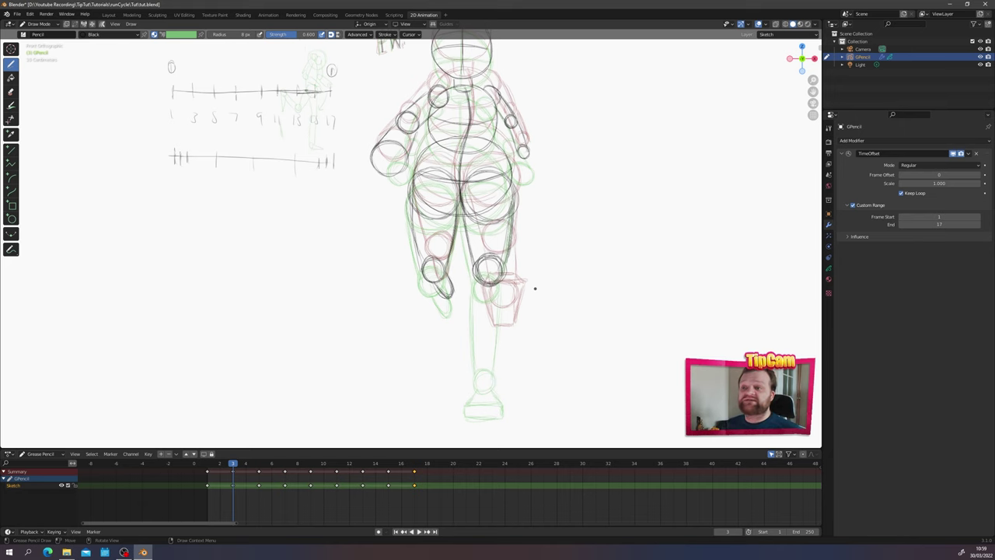
Step: Draw the right-hand lower leg below the knee, with an ankle circle and a box-shaped foot
{"action": "middle_click_drag", "start_coordinate": [349, 268], "coordinate": [338, 224], "text": "shift"}
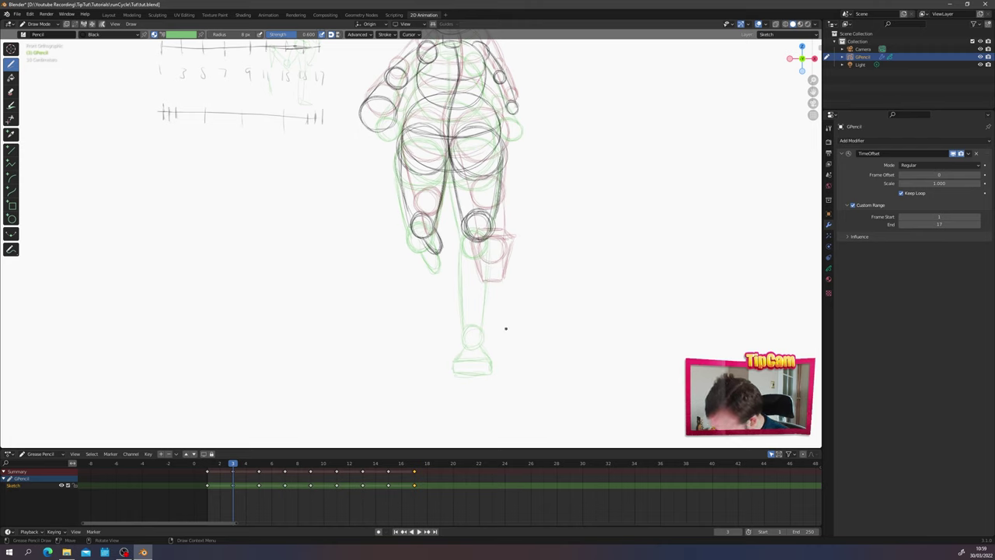
{"action": "mouse_move", "coordinate": [490, 237]}
{"action": "left_mouse_down"}
{"action": "mouse_move", "coordinate": [485, 289]}
{"action": "mouse_move", "coordinate": [472, 292]}
{"action": "mouse_move", "coordinate": [485, 302]}
{"action": "left_mouse_up"}
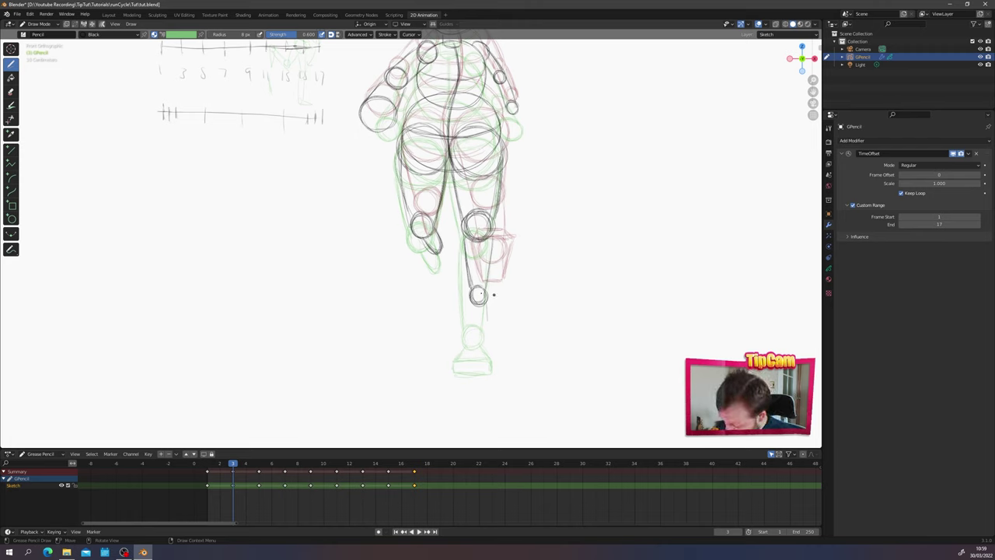
{"action": "mouse_move", "coordinate": [499, 302]}
{"action": "left_mouse_down"}
{"action": "mouse_move", "coordinate": [464, 304]}
{"action": "mouse_move", "coordinate": [499, 304]}
{"action": "mouse_move", "coordinate": [499, 317]}
{"action": "mouse_move", "coordinate": [461, 318]}
{"action": "mouse_move", "coordinate": [501, 317]}
{"action": "mouse_move", "coordinate": [499, 304]}
{"action": "mouse_move", "coordinate": [461, 310]}
{"action": "mouse_move", "coordinate": [464, 321]}
{"action": "mouse_move", "coordinate": [498, 316]}
{"action": "mouse_move", "coordinate": [494, 305]}
{"action": "left_mouse_up"}
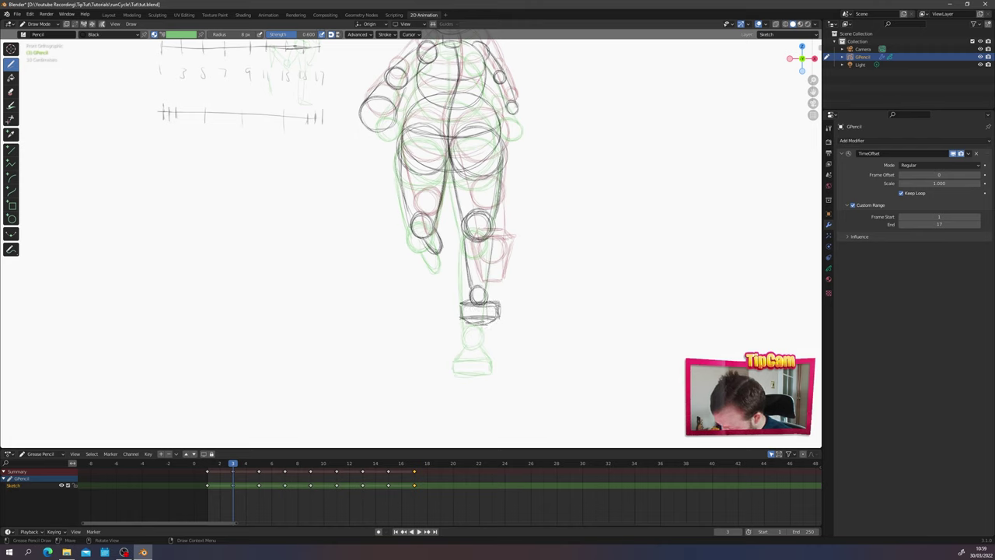
Step: Review the new frame 3 pose in motion, comparing it with the extreme and passing poses on frames 1, 5, 9 and 13
{"action": "middle_click_drag", "start_coordinate": [328, 212], "coordinate": [334, 251], "text": "shift"}
{"action": "mouse_move", "coordinate": [207, 465]}
{"action": "left_mouse_down"}
{"action": "mouse_move", "coordinate": [272, 466]}
{"action": "mouse_move", "coordinate": [212, 475]}
{"action": "left_mouse_up"}
{"action": "left_click", "coordinate": [207, 466]}
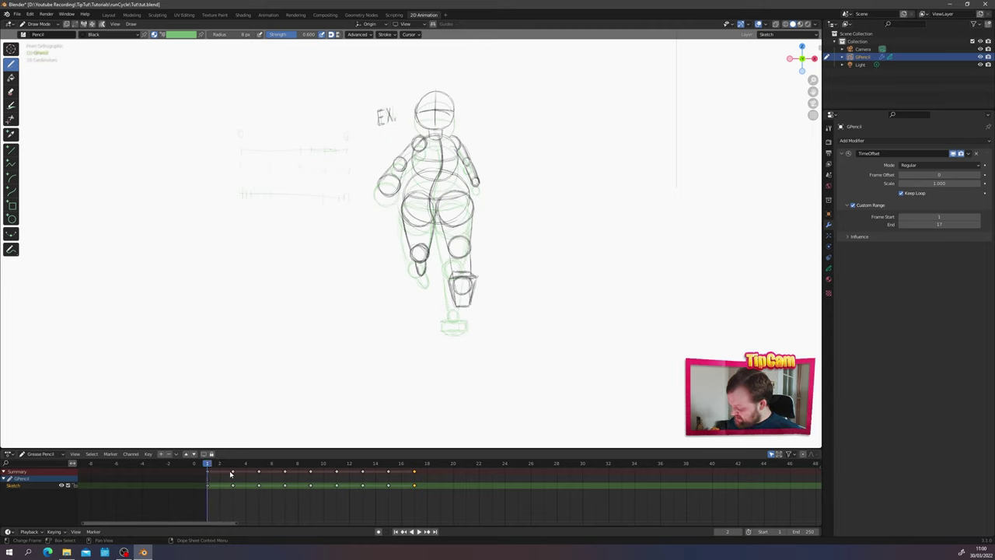
{"action": "left_click", "coordinate": [259, 466]}
{"action": "left_click", "coordinate": [234, 465]}
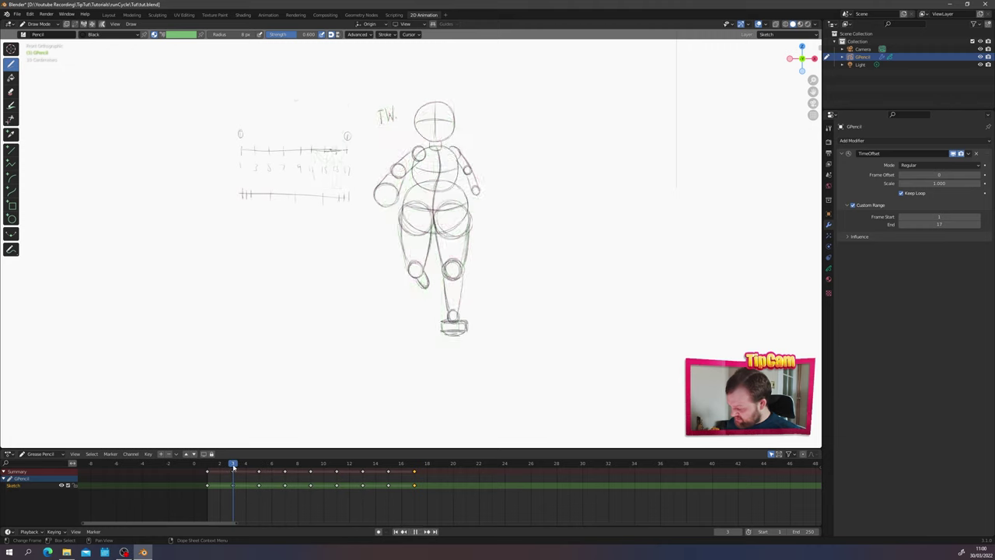
{"action": "left_click", "coordinate": [232, 491]}
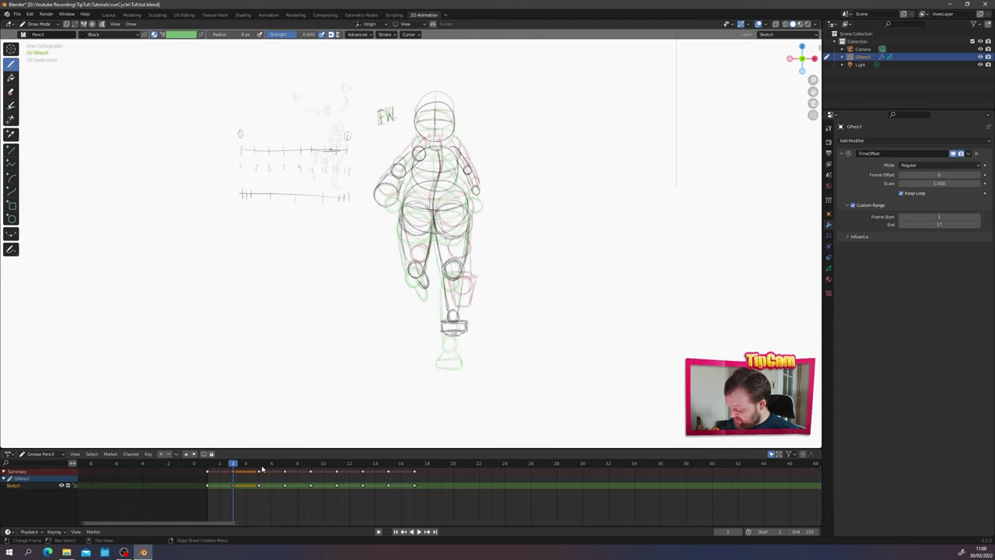
{"action": "key", "text": "space"}
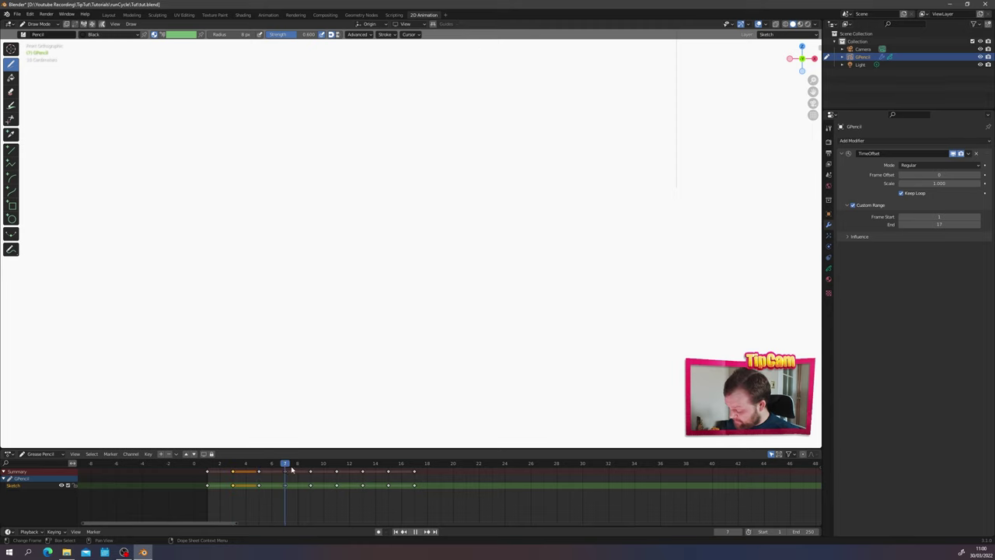
{"action": "left_click_drag", "start_coordinate": [308, 470], "coordinate": [311, 469]}
{"action": "left_click", "coordinate": [210, 469]}
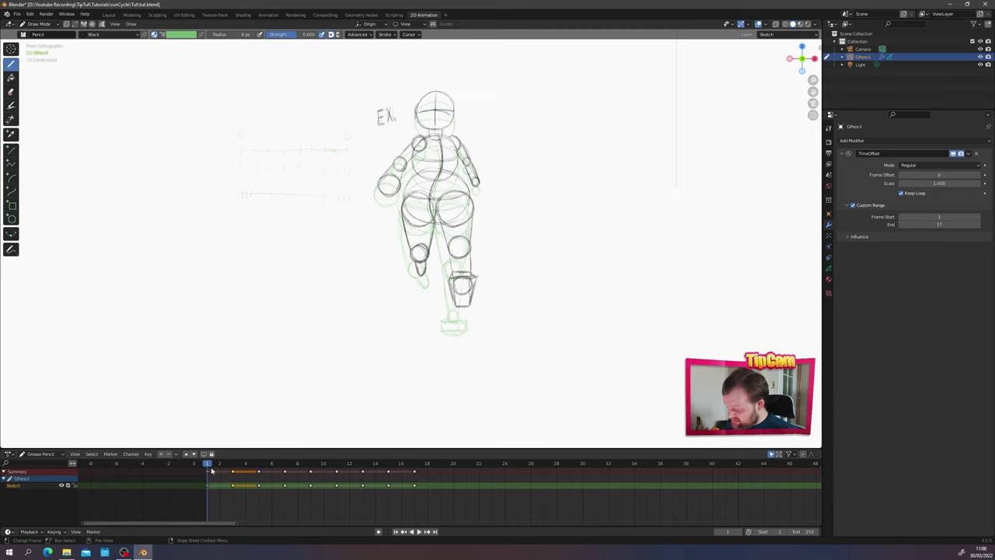
{"action": "left_click", "coordinate": [256, 470]}
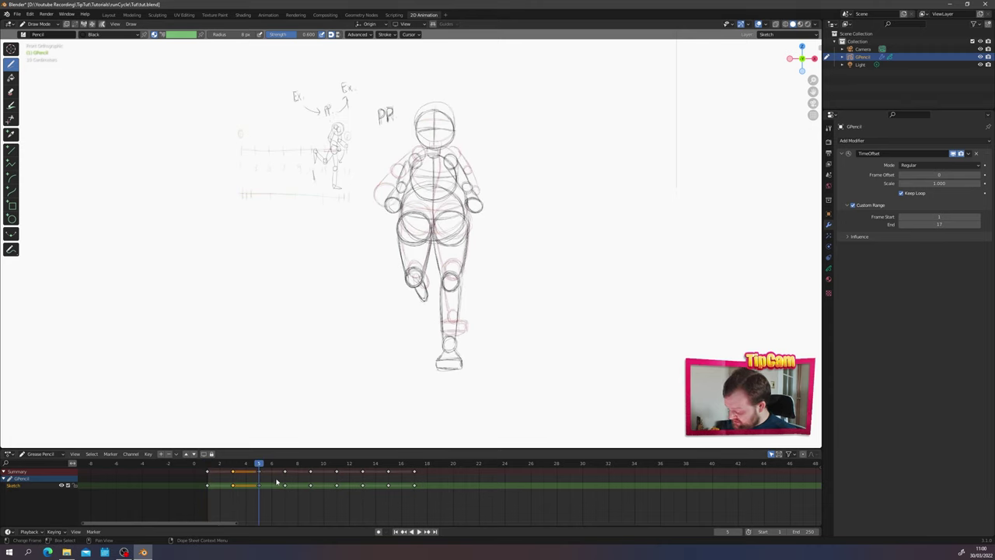
{"action": "left_click", "coordinate": [311, 470]}
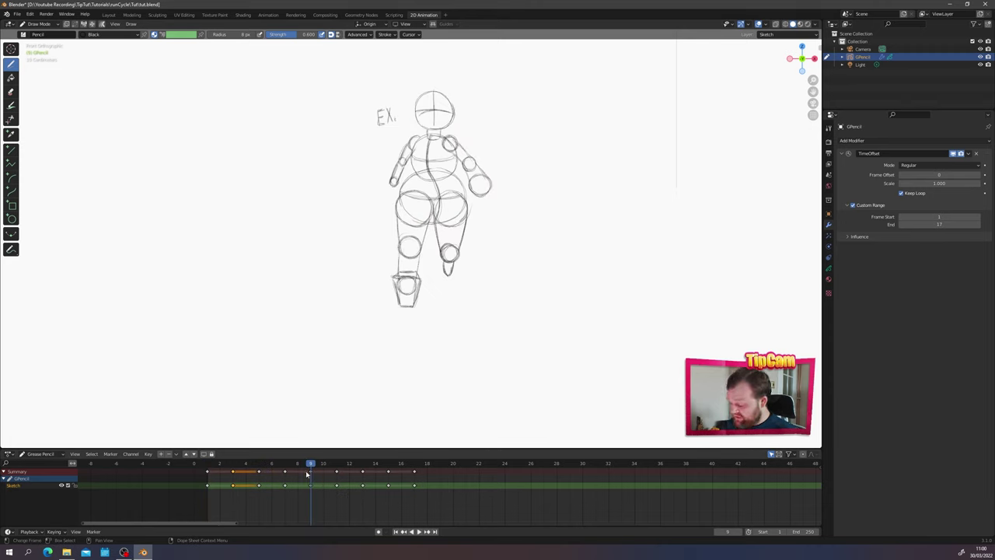
{"action": "left_click", "coordinate": [361, 470]}
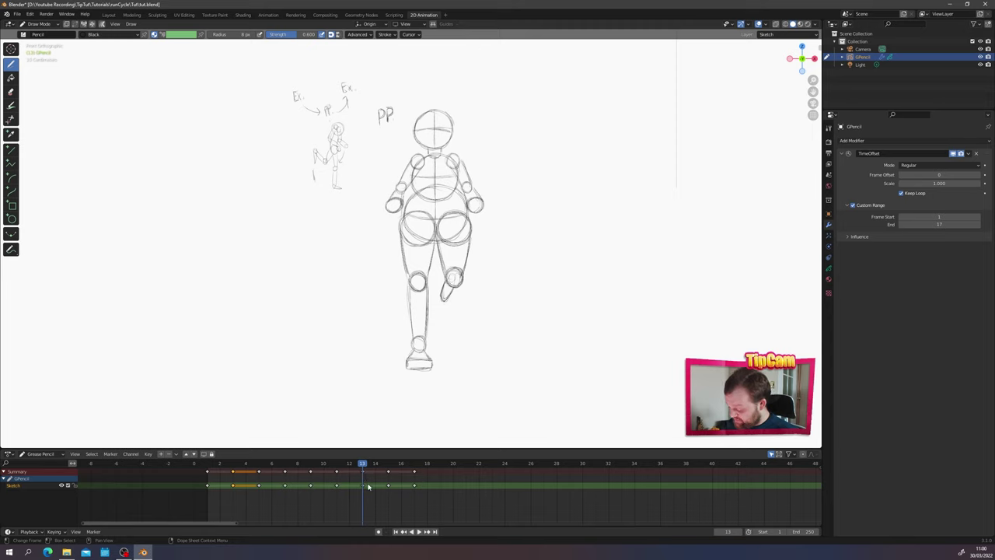
Step: Duplicate the frame 3 keyframe onto frame 11 and make frame 11 the current frame
{"action": "left_click", "coordinate": [337, 470]}
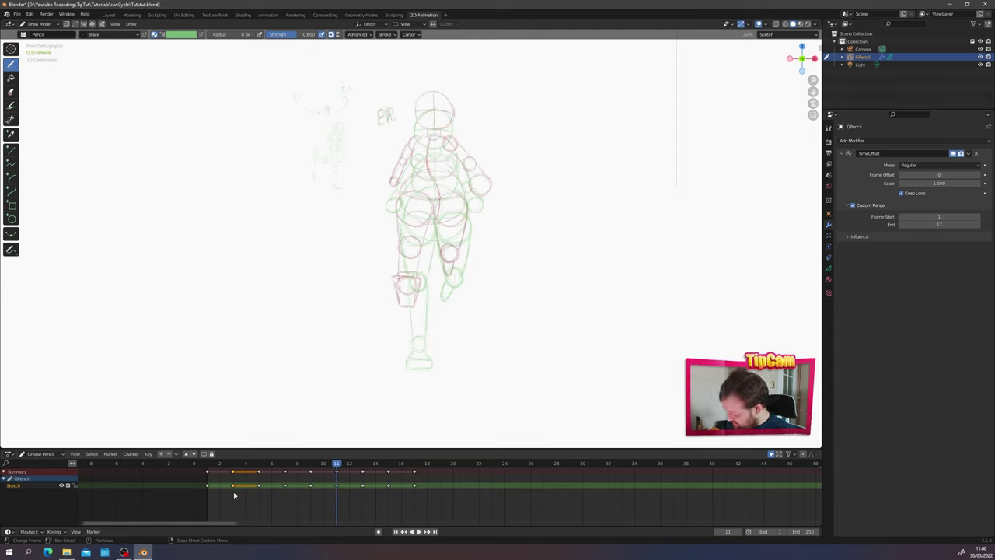
{"action": "left_click_drag", "start_coordinate": [232, 486], "coordinate": [337, 486]}
{"action": "key", "text": "Down"}
{"action": "key", "text": "Right"}
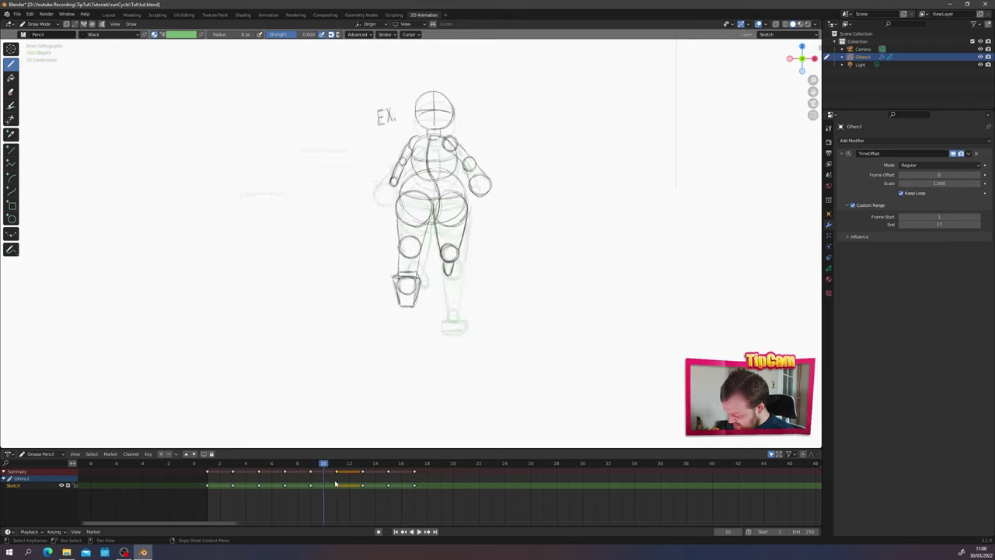
{"action": "key", "text": "Right"}
Step: In Edit Mode on frame 11, select only the figure's strokes, excluding the timing charts and label, and rotate them 180° about Z
{"action": "key", "text": "ctrl+Tab"}
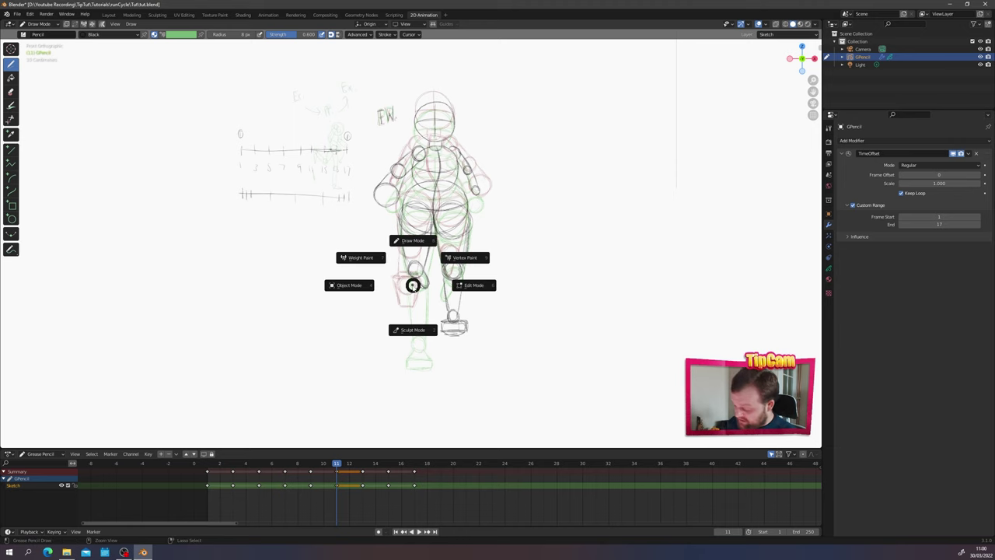
{"action": "left_click", "coordinate": [470, 286]}
{"action": "key", "text": "a"}
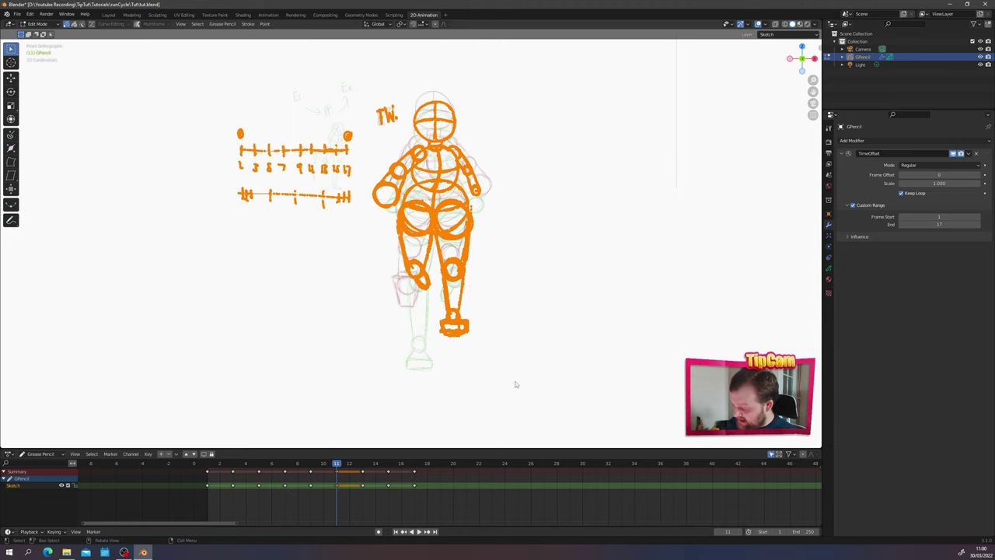
{"action": "left_click_drag", "start_coordinate": [195, 93], "coordinate": [366, 226], "text": "ctrl"}
{"action": "left_click_drag", "start_coordinate": [399, 130], "coordinate": [375, 98], "text": "ctrl"}
{"action": "type", "text": "rz"}
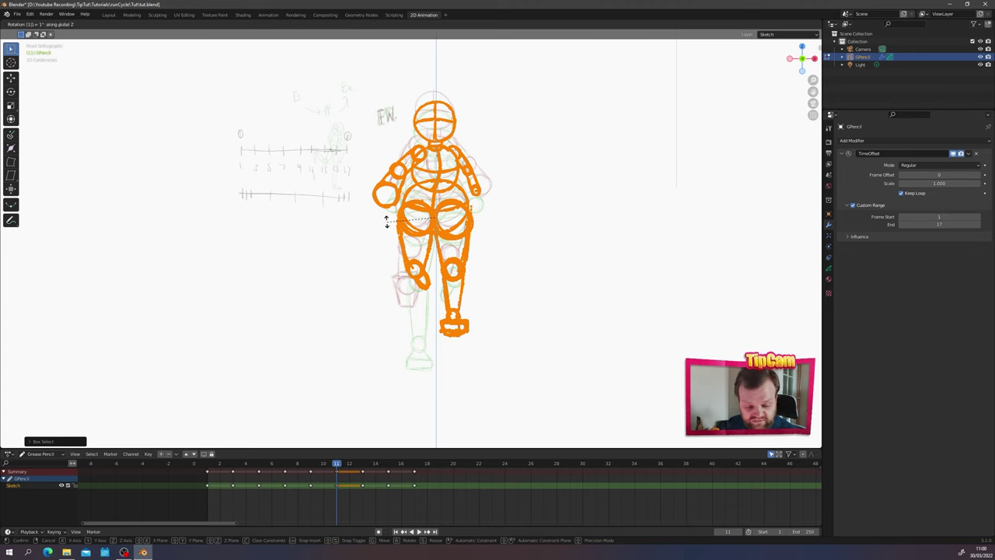
{"action": "type", "text": "180"}
{"action": "key", "text": "Return"}
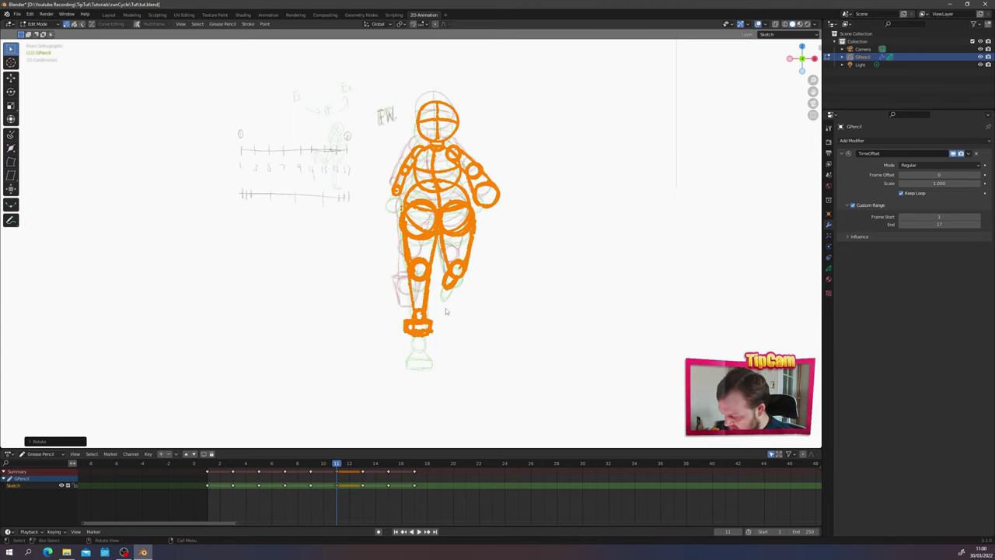
Step: Move the mirrored figure about -0.06 m along X to align with the onion skins, and return to Draw Mode
{"action": "key", "text": "g"}
{"action": "key", "text": "x"}
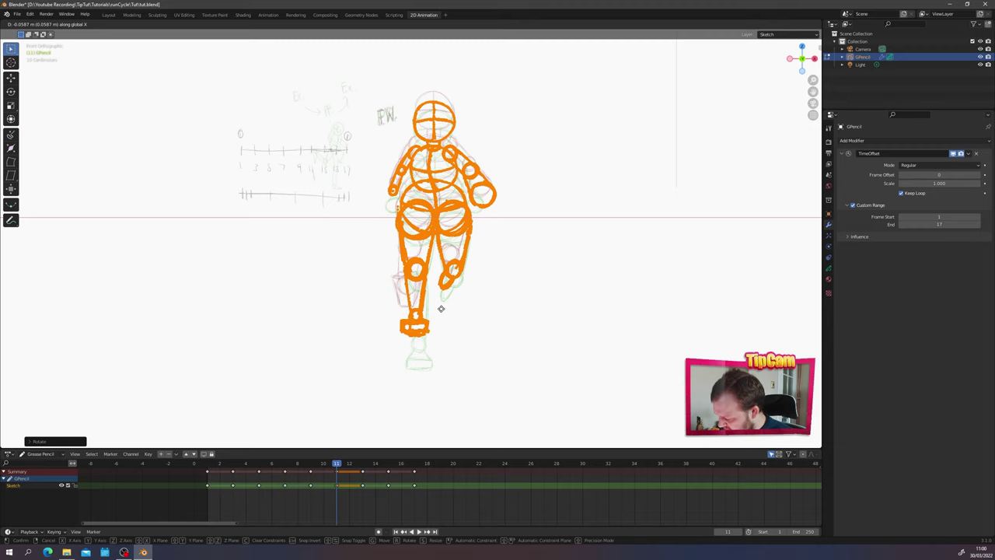
{"action": "left_click", "coordinate": [440, 309]}
{"action": "key", "text": "Tab"}
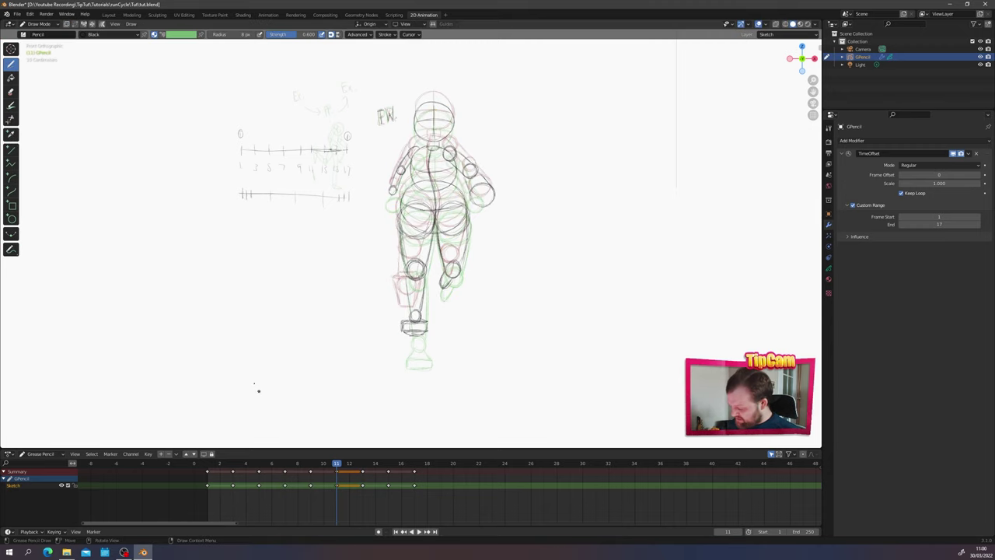
Step: Scrub past frame 11 and play back the run cycle to check the mirrored in-between pose
{"action": "key", "text": "space"}
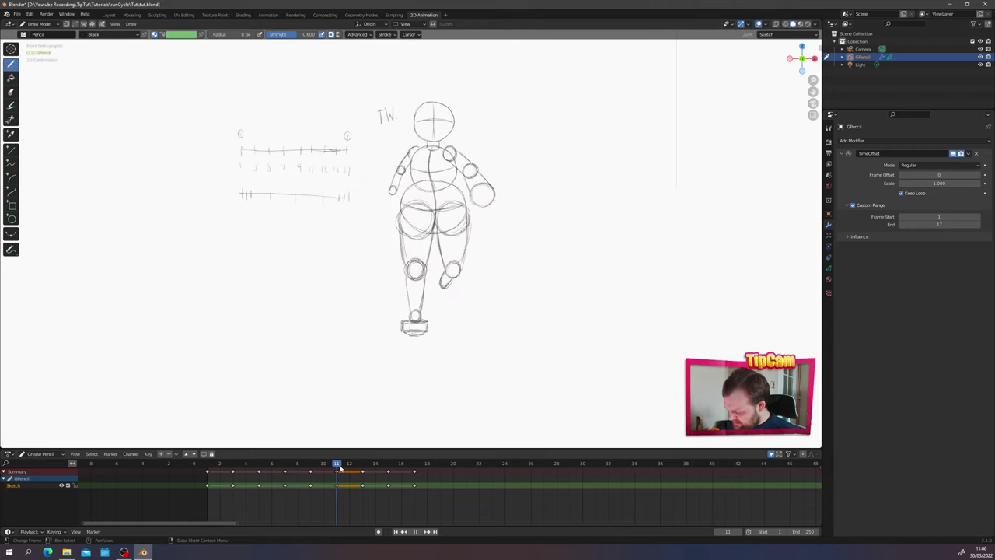
{"action": "mouse_move", "coordinate": [339, 467]}
{"action": "left_mouse_down"}
{"action": "mouse_move", "coordinate": [321, 469]}
{"action": "mouse_move", "coordinate": [372, 471]}
{"action": "left_mouse_up"}
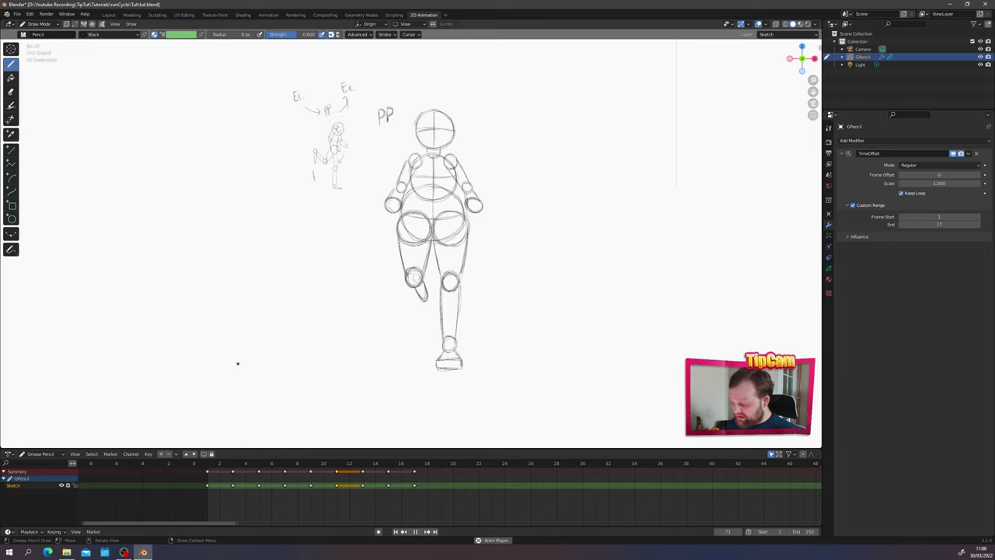
{"action": "key", "text": "space"}
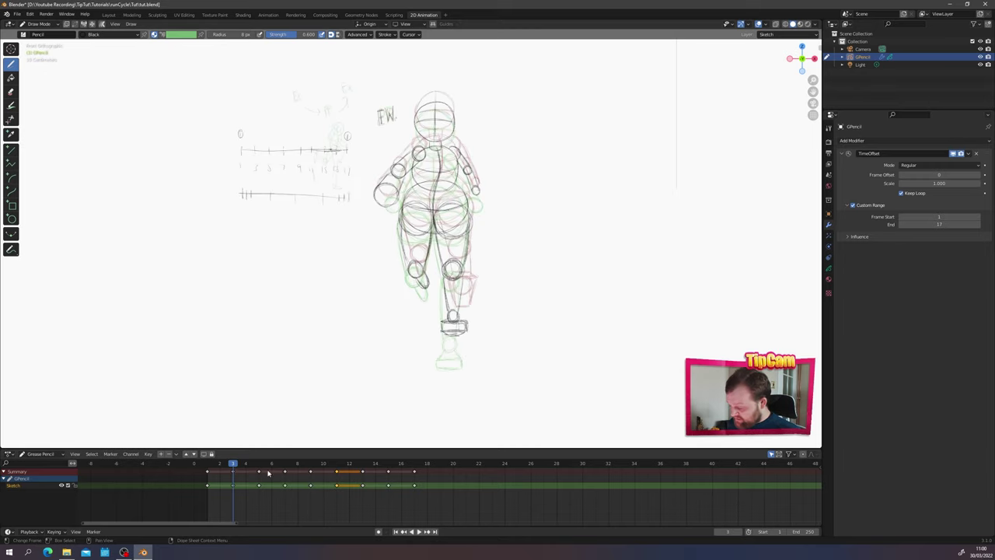
Step: Step through the cycle from frame 1 to frame 17, examining each pose and the blank keyframes on frames 7 and 15
{"action": "left_click", "coordinate": [208, 468]}
{"action": "left_click", "coordinate": [234, 468]}
{"action": "left_click", "coordinate": [259, 468]}
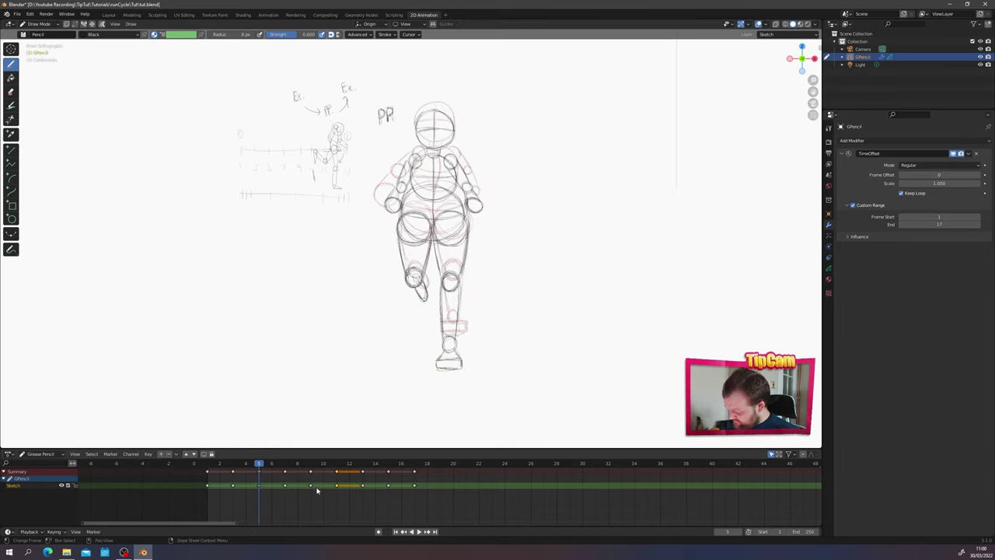
{"action": "key", "text": "Right"}
{"action": "key", "text": "Right"}
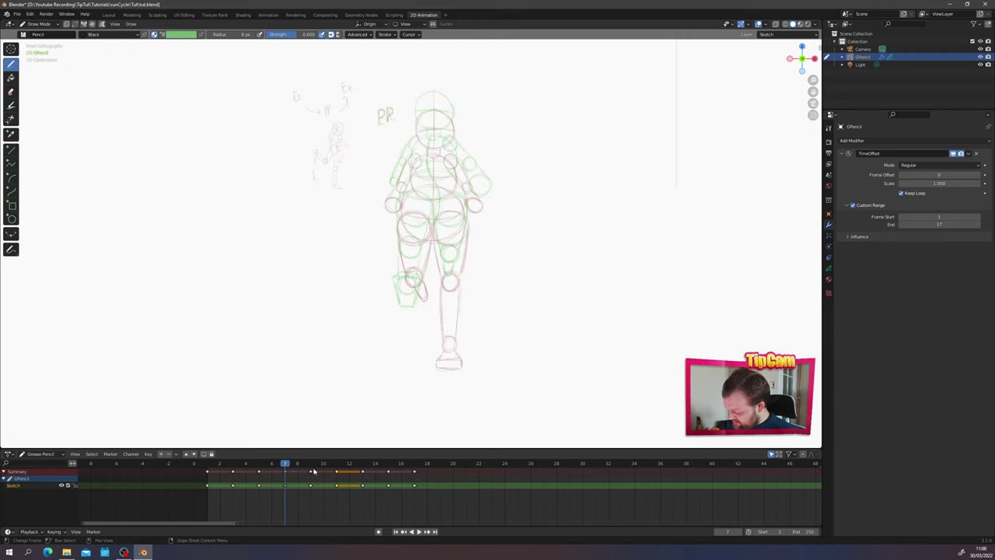
{"action": "key", "text": "Right"}
{"action": "key", "text": "Right"}
{"action": "key", "text": "Right"}
{"action": "key", "text": "Right"}
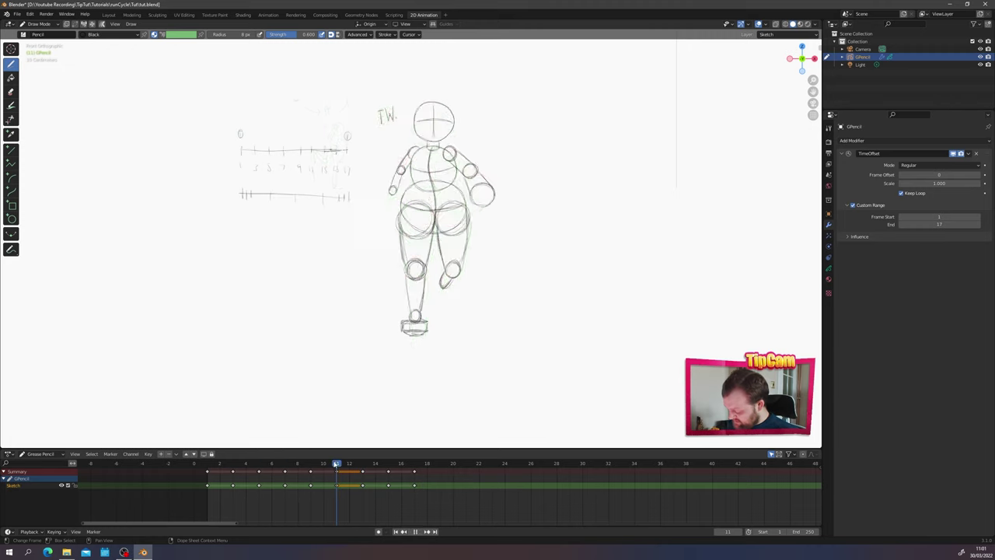
{"action": "key", "text": "Right"}
{"action": "key", "text": "Right"}
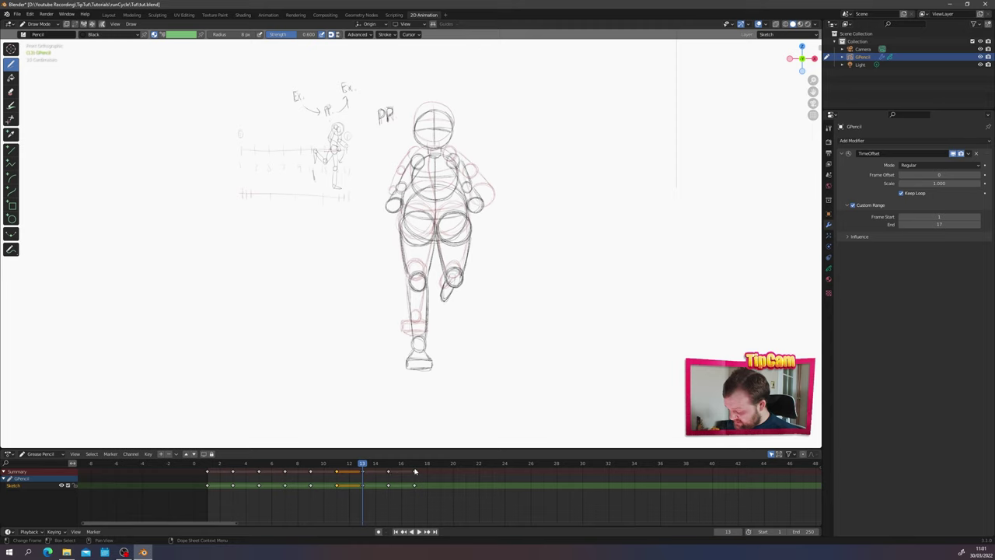
{"action": "key", "text": "Right"}
{"action": "key", "text": "Right"}
{"action": "key", "text": "Right"}
{"action": "key", "text": "Right"}
{"action": "key", "text": "Left"}
{"action": "key", "text": "Left"}
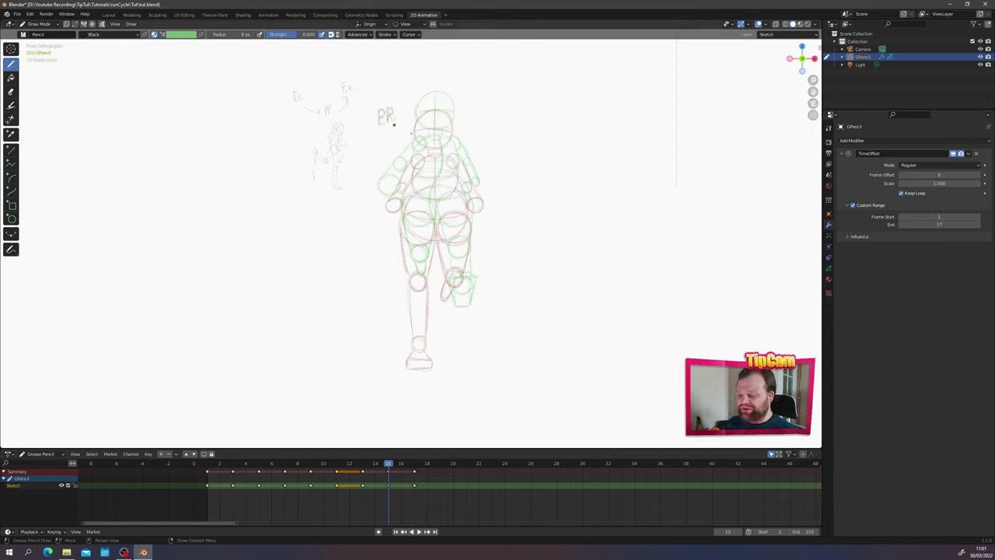
Step: Compare the passing pose on frame 5 with the onion-skinned blank keyframes on frames 7 and 15
{"action": "left_click", "coordinate": [260, 464]}
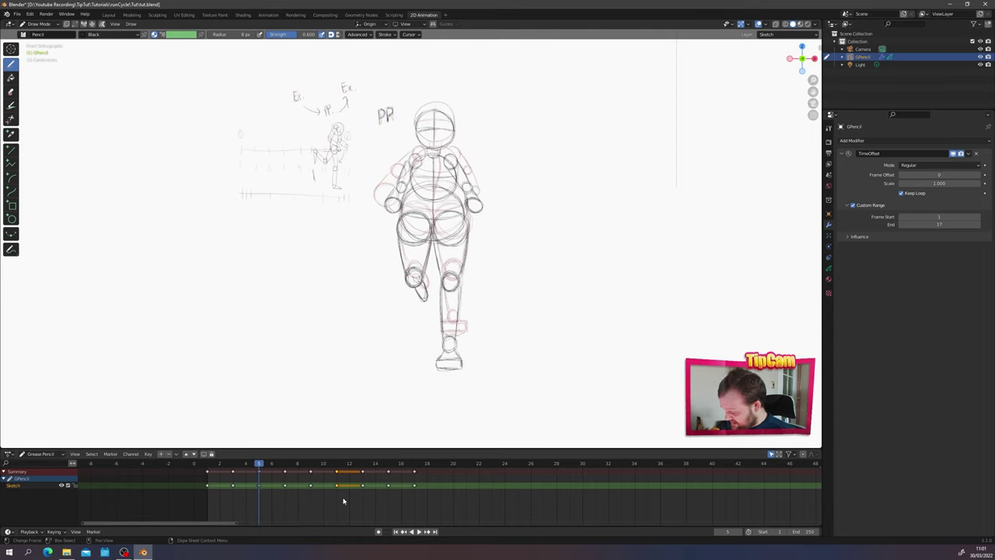
{"action": "left_click", "coordinate": [290, 467]}
{"action": "left_click", "coordinate": [387, 466]}
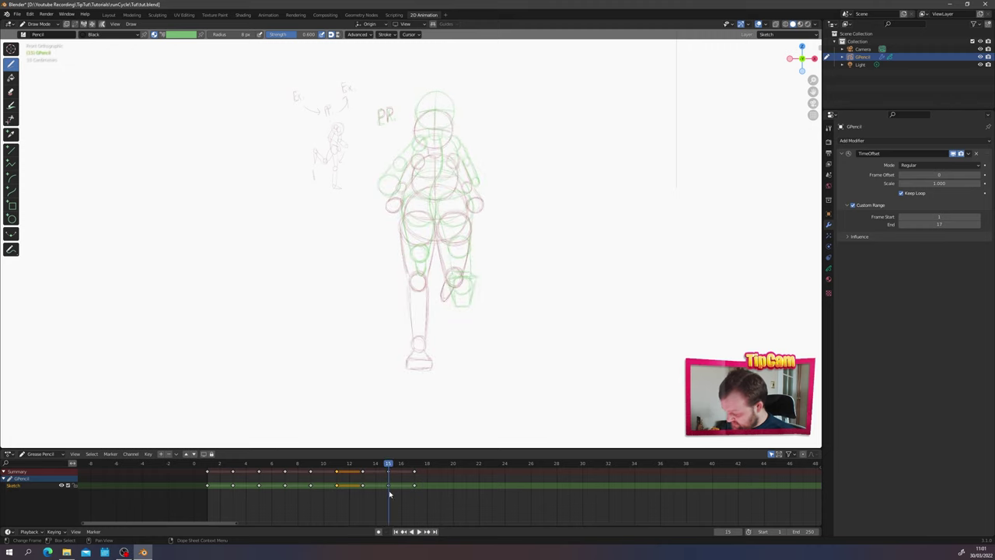
Step: On frame 7, write the label "TW." beside the figure's head and check it in a brief playback
{"action": "left_click", "coordinate": [285, 468]}
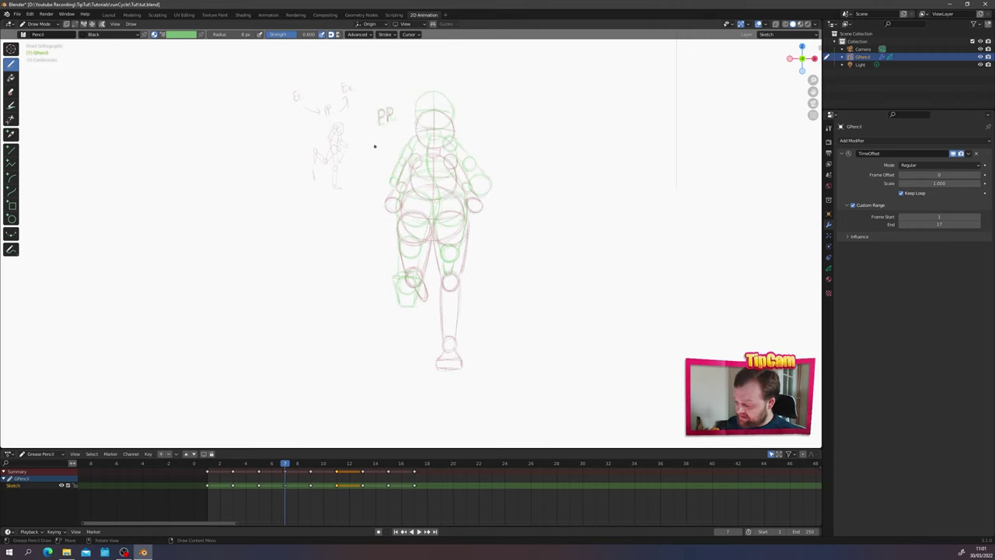
{"action": "scroll", "coordinate": [382, 210], "scroll_direction": "up", "scroll_amount": 3}
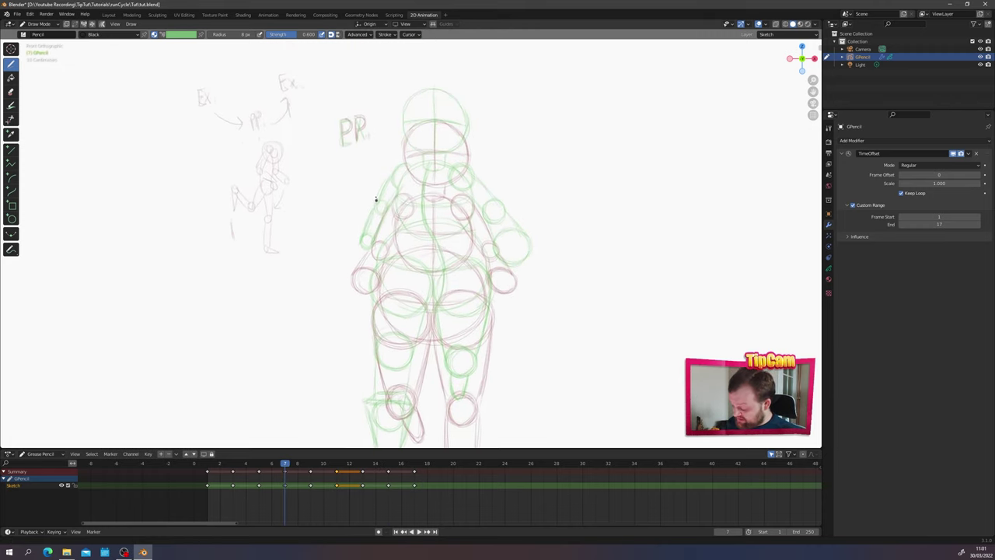
{"action": "scroll", "coordinate": [377, 217], "scroll_direction": "up", "scroll_amount": 4}
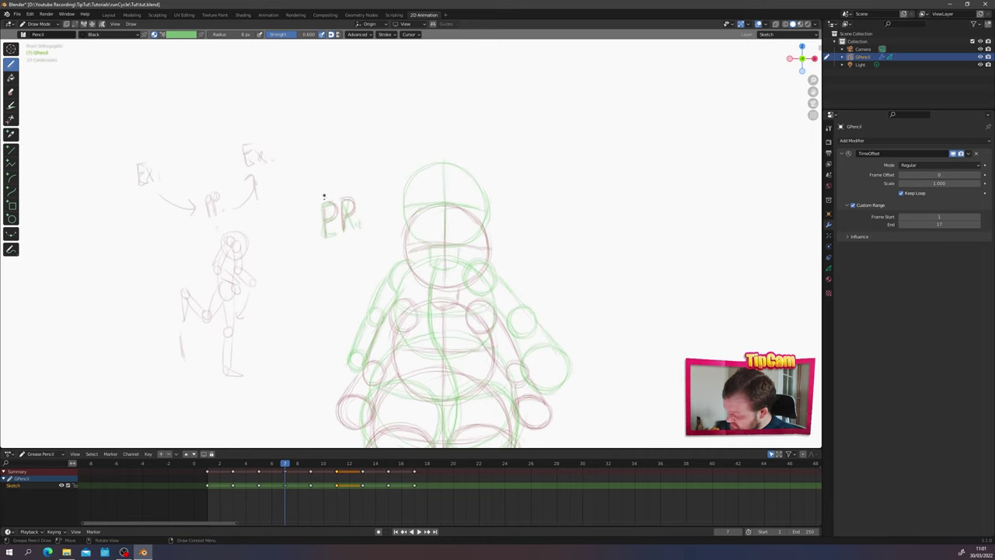
{"action": "mouse_move", "coordinate": [318, 203]}
{"action": "left_mouse_down"}
{"action": "mouse_move", "coordinate": [336, 204]}
{"action": "mouse_move", "coordinate": [329, 237]}
{"action": "left_mouse_up"}
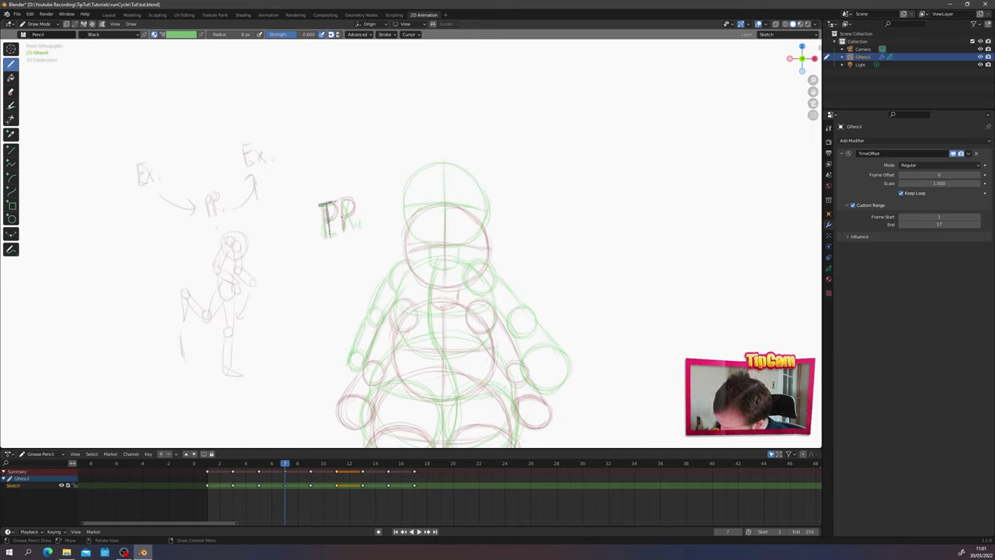
{"action": "mouse_move", "coordinate": [337, 202]}
{"action": "left_mouse_down"}
{"action": "mouse_move", "coordinate": [350, 230]}
{"action": "mouse_move", "coordinate": [354, 201]}
{"action": "left_mouse_up"}
{"action": "left_click", "coordinate": [360, 224]}
{"action": "mouse_move", "coordinate": [284, 465]}
{"action": "left_mouse_down"}
{"action": "mouse_move", "coordinate": [295, 467]}
{"action": "mouse_move", "coordinate": [292, 476]}
{"action": "left_mouse_up"}
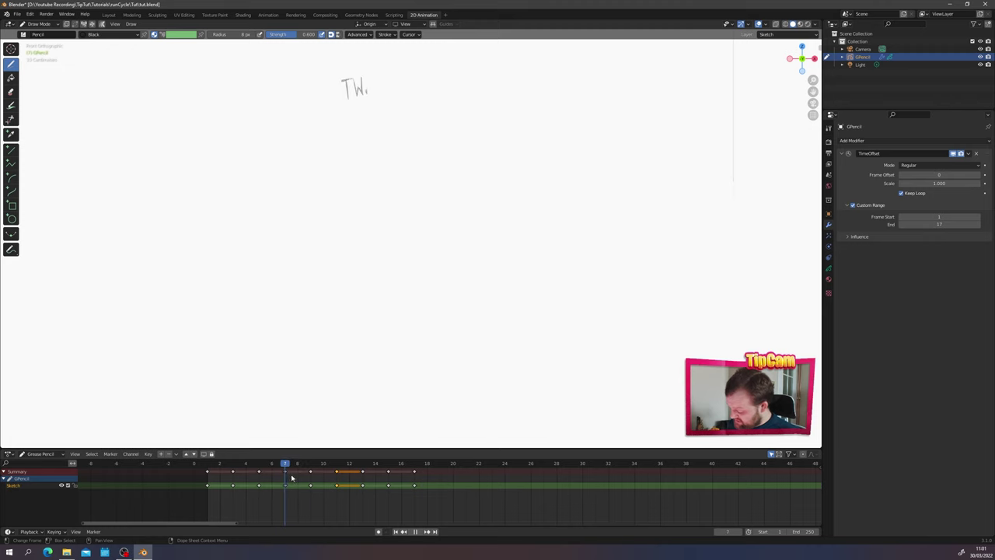
{"action": "key", "text": "space"}
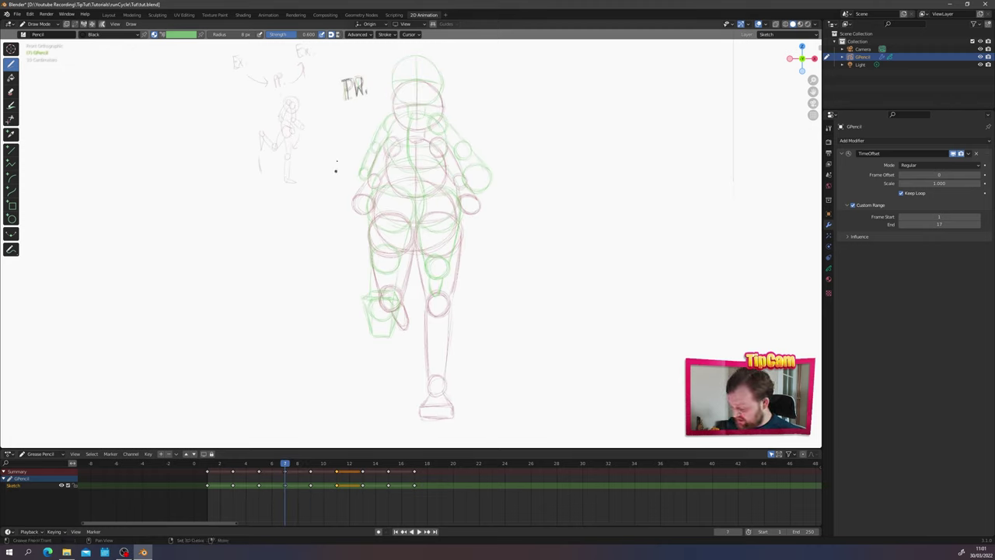
Step: Draw the head circle over the red onion skin, with a vertical centre line and a curved eye line
{"action": "middle_click_drag", "start_coordinate": [415, 55], "coordinate": [466, 138], "text": "ctrl"}
{"action": "mouse_move", "coordinate": [469, 140]}
{"action": "left_mouse_down"}
{"action": "mouse_move", "coordinate": [478, 188]}
{"action": "mouse_move", "coordinate": [395, 119]}
{"action": "mouse_move", "coordinate": [366, 187]}
{"action": "mouse_move", "coordinate": [477, 175]}
{"action": "left_mouse_up"}
{"action": "left_click_drag", "start_coordinate": [420, 118], "coordinate": [420, 227]}
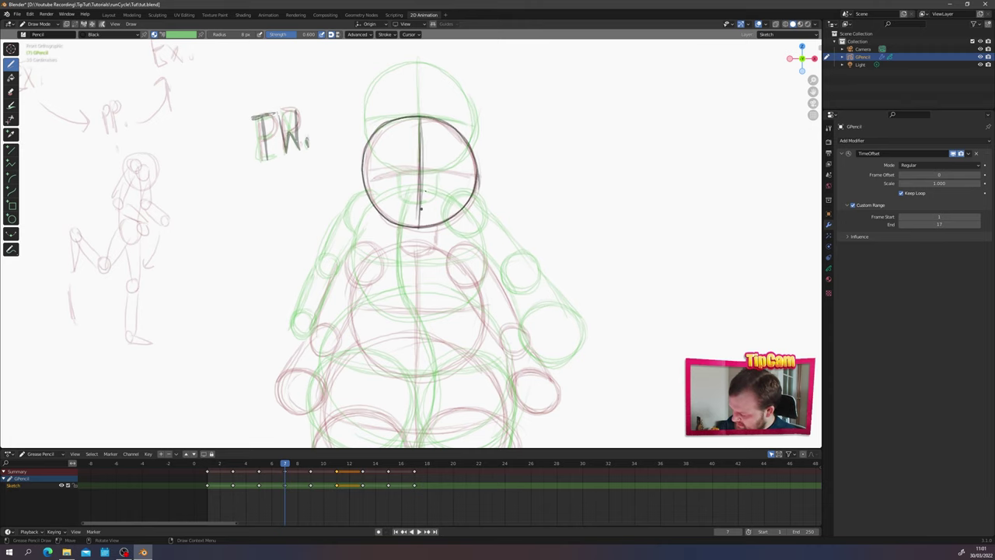
{"action": "left_click_drag", "start_coordinate": [469, 172], "coordinate": [367, 167]}
Step: Draw the short neck under the head and the overlapping chest and belly circles below it
{"action": "scroll", "coordinate": [420, 193], "scroll_direction": "down", "scroll_amount": 2}
{"action": "middle_click_drag", "start_coordinate": [337, 290], "coordinate": [341, 280], "text": "shift"}
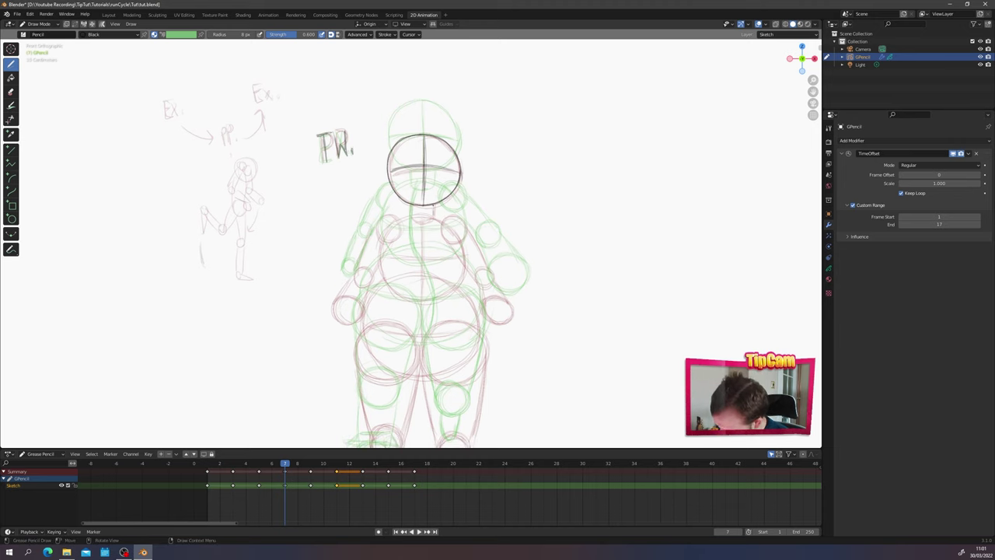
{"action": "mouse_move", "coordinate": [433, 203]}
{"action": "left_mouse_down"}
{"action": "mouse_move", "coordinate": [432, 217]}
{"action": "mouse_move", "coordinate": [412, 224]}
{"action": "left_mouse_up"}
{"action": "left_click_drag", "start_coordinate": [410, 224], "coordinate": [410, 206]}
{"action": "left_click_drag", "start_coordinate": [417, 224], "coordinate": [432, 205]}
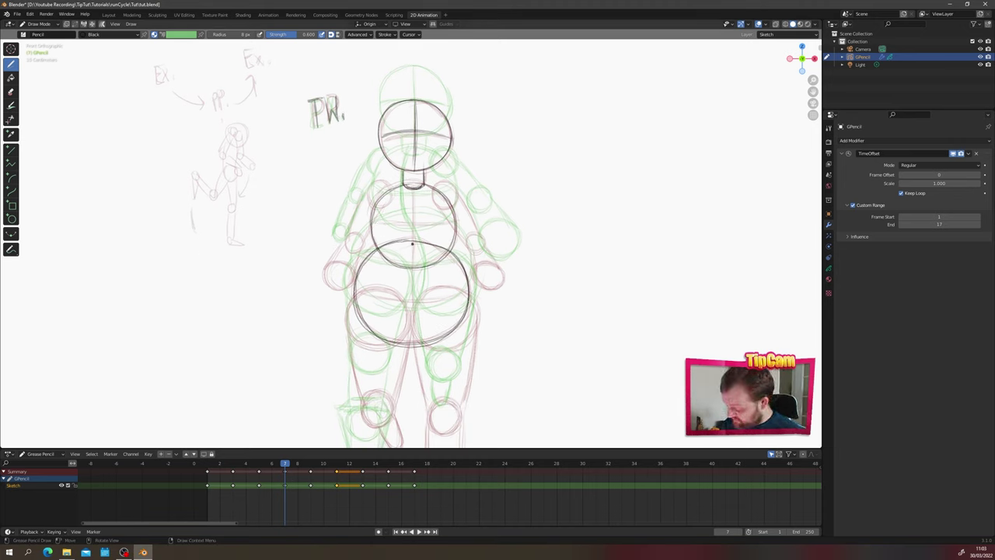
Step: Add curved vertical centre lines and horizontal contour lines to the chest and belly circles
{"action": "left_click_drag", "start_coordinate": [411, 240], "coordinate": [411, 359]}
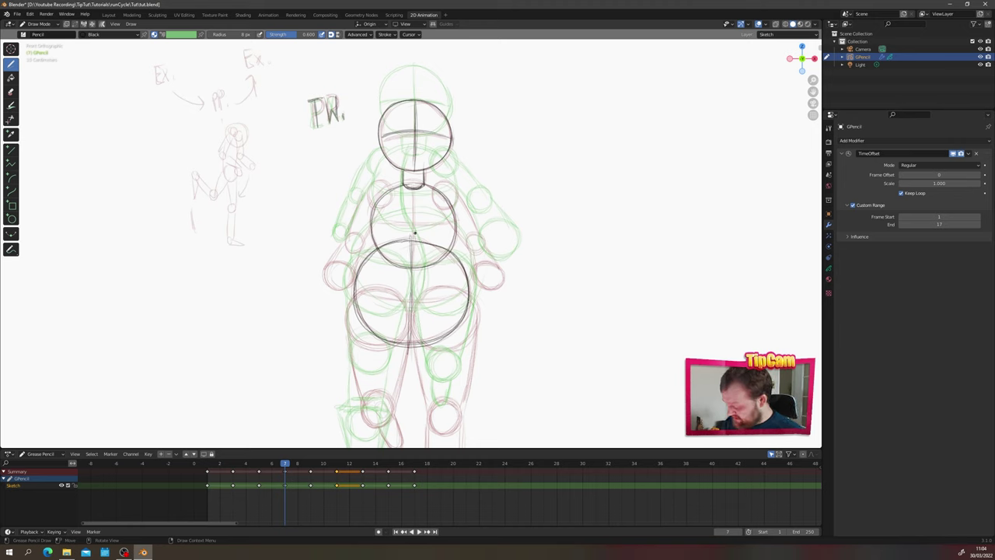
{"action": "key", "text": "ctrl+z"}
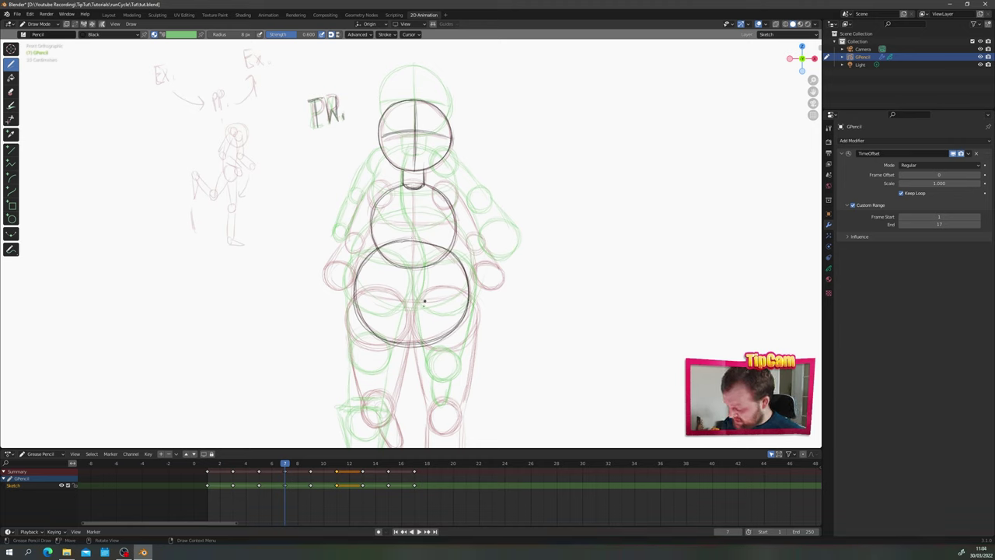
{"action": "left_click_drag", "start_coordinate": [413, 244], "coordinate": [412, 342]}
{"action": "left_click_drag", "start_coordinate": [419, 296], "coordinate": [415, 332]}
{"action": "left_click_drag", "start_coordinate": [416, 262], "coordinate": [411, 342]}
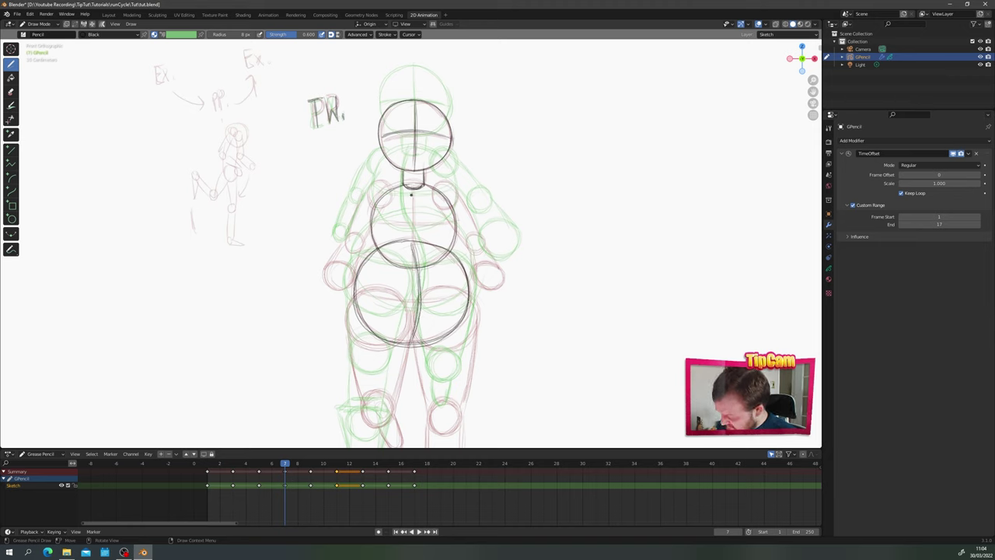
{"action": "mouse_move", "coordinate": [412, 195]}
{"action": "left_mouse_down"}
{"action": "mouse_move", "coordinate": [415, 265]}
{"action": "mouse_move", "coordinate": [410, 197]}
{"action": "mouse_move", "coordinate": [446, 225]}
{"action": "mouse_move", "coordinate": [373, 218]}
{"action": "mouse_move", "coordinate": [455, 224]}
{"action": "left_mouse_up"}
{"action": "mouse_move", "coordinate": [455, 224]}
{"action": "left_mouse_down"}
{"action": "mouse_move", "coordinate": [376, 226]}
{"action": "mouse_move", "coordinate": [436, 227]}
{"action": "left_mouse_up"}
{"action": "mouse_move", "coordinate": [367, 303]}
{"action": "left_mouse_down"}
{"action": "mouse_move", "coordinate": [467, 300]}
{"action": "mouse_move", "coordinate": [412, 299]}
{"action": "left_mouse_up"}
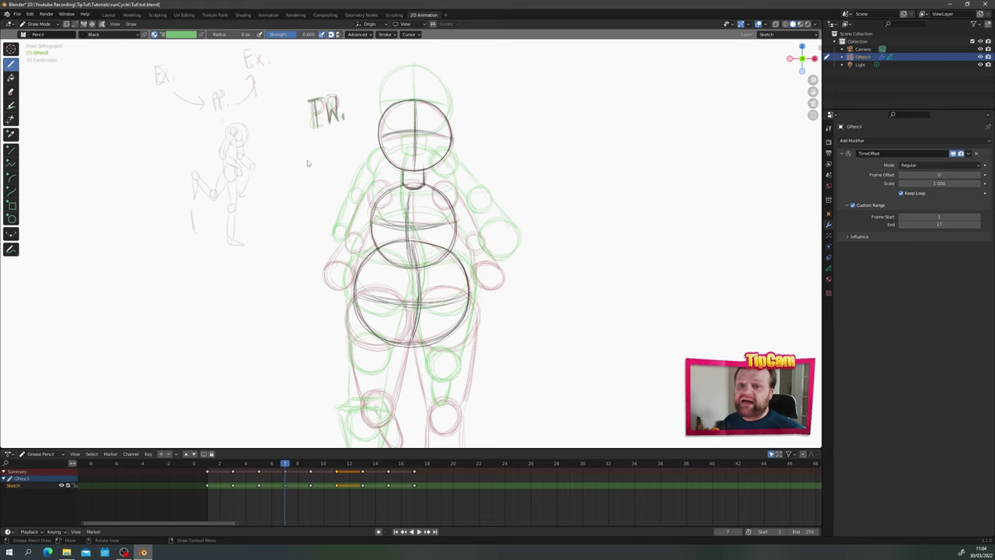
Step: Check the extreme pose on frame 9, then draw the figure's right arm on frame 7 with shoulder, elbow and elongated hand shapes
{"action": "middle_click_drag", "start_coordinate": [331, 300], "coordinate": [357, 267], "text": "shift"}
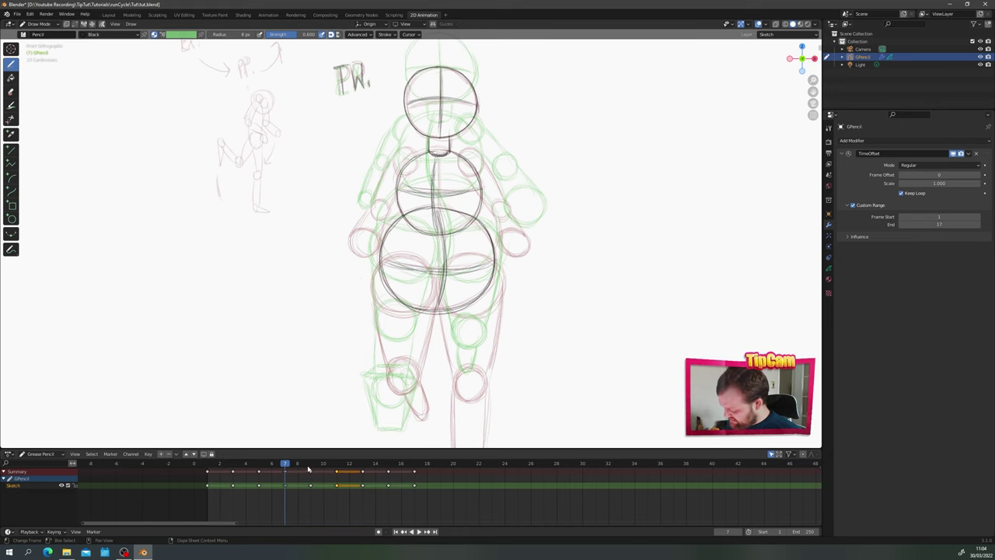
{"action": "left_click_drag", "start_coordinate": [309, 467], "coordinate": [310, 467]}
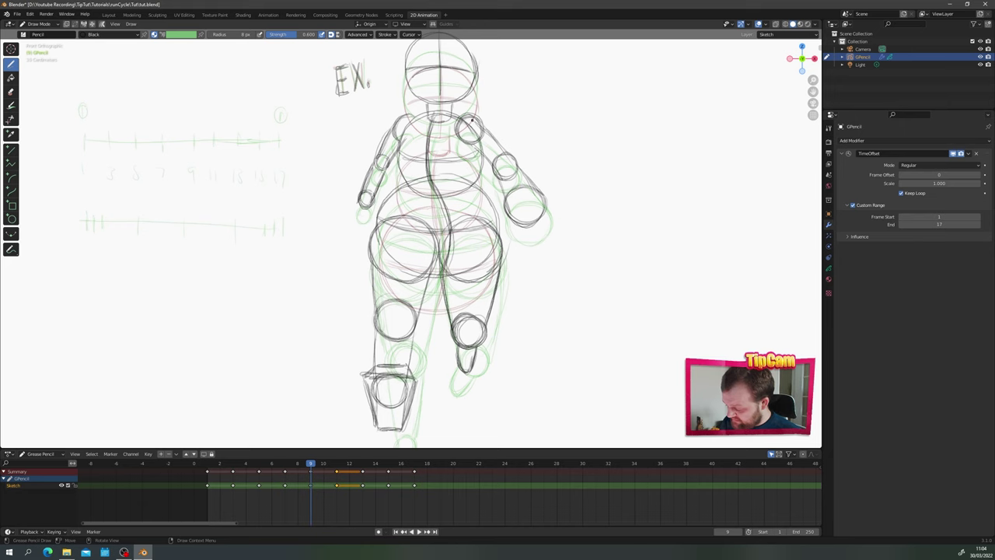
{"action": "key", "text": "Down"}
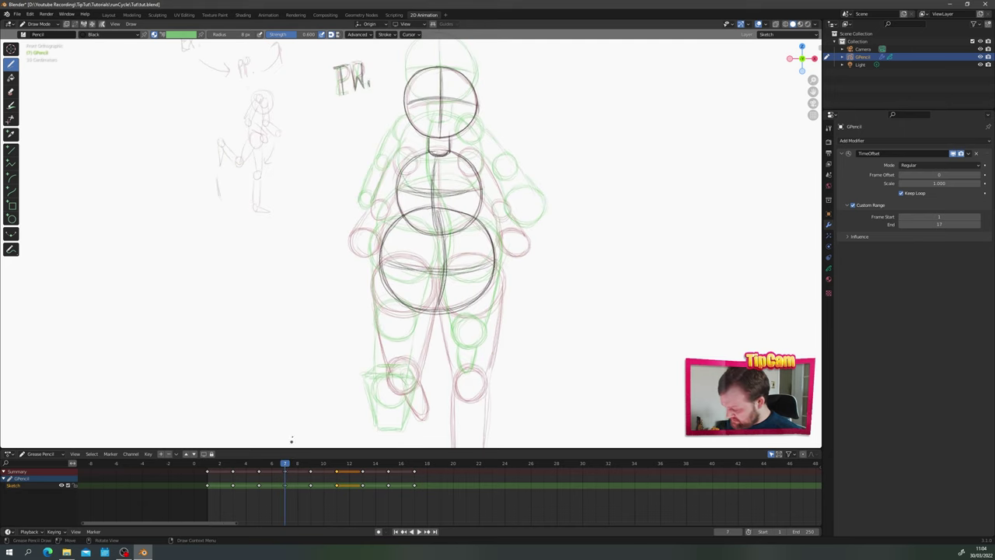
{"action": "middle_click_drag", "start_coordinate": [397, 161], "coordinate": [395, 202], "text": "shift"}
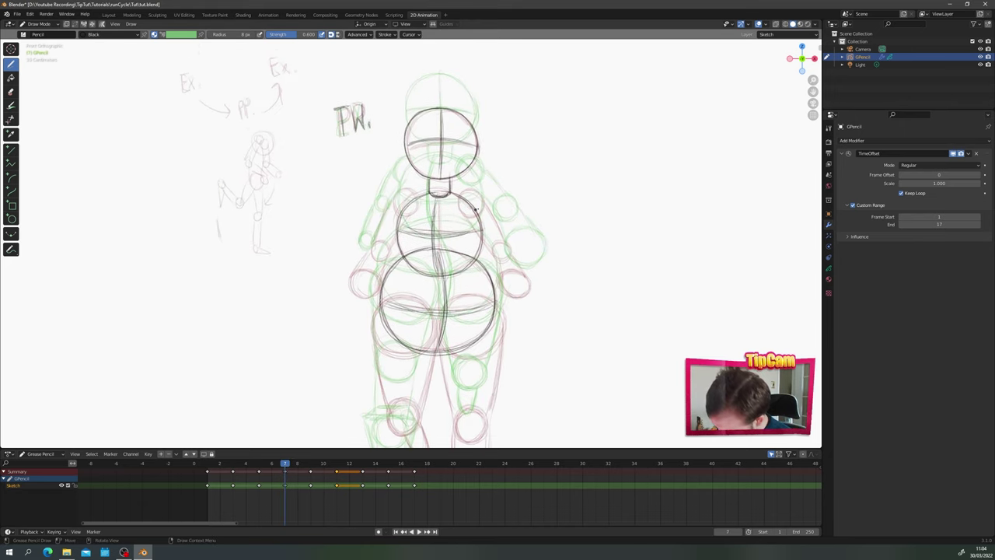
{"action": "mouse_move", "coordinate": [475, 209]}
{"action": "left_mouse_down"}
{"action": "mouse_move", "coordinate": [458, 203]}
{"action": "mouse_move", "coordinate": [480, 201]}
{"action": "mouse_move", "coordinate": [470, 214]}
{"action": "left_mouse_up"}
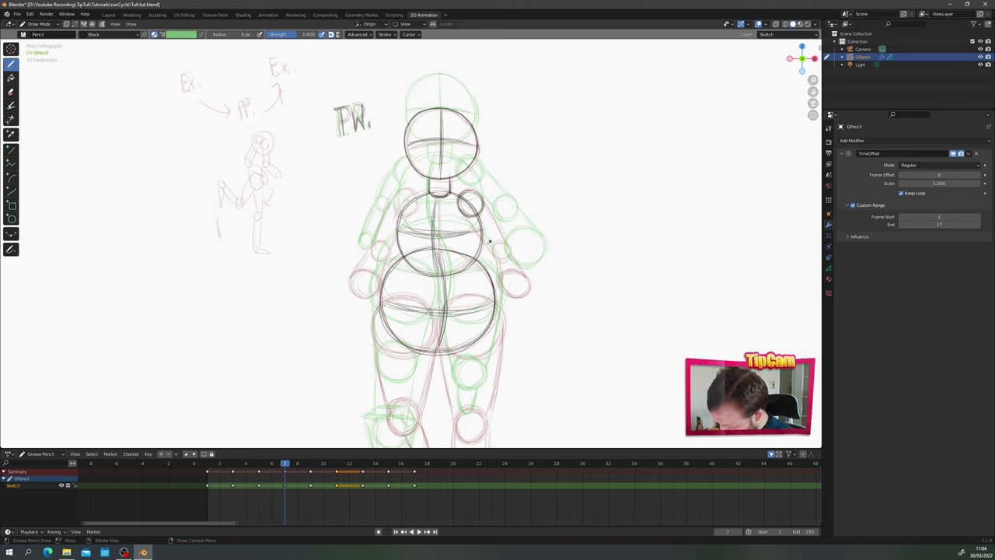
{"action": "mouse_move", "coordinate": [506, 240]}
{"action": "left_mouse_down"}
{"action": "mouse_move", "coordinate": [496, 248]}
{"action": "mouse_move", "coordinate": [513, 237]}
{"action": "mouse_move", "coordinate": [498, 241]}
{"action": "mouse_move", "coordinate": [511, 238]}
{"action": "mouse_move", "coordinate": [507, 281]}
{"action": "mouse_move", "coordinate": [532, 289]}
{"action": "mouse_move", "coordinate": [514, 261]}
{"action": "mouse_move", "coordinate": [536, 286]}
{"action": "left_mouse_up"}
{"action": "left_click_drag", "start_coordinate": [514, 242], "coordinate": [535, 273]}
{"action": "mouse_move", "coordinate": [519, 249]}
{"action": "left_mouse_down"}
{"action": "mouse_move", "coordinate": [541, 281]}
{"action": "mouse_move", "coordinate": [508, 281]}
{"action": "mouse_move", "coordinate": [505, 270]}
{"action": "left_mouse_up"}
{"action": "mouse_move", "coordinate": [479, 197]}
{"action": "left_mouse_down"}
{"action": "mouse_move", "coordinate": [510, 237]}
{"action": "mouse_move", "coordinate": [498, 249]}
{"action": "left_mouse_up"}
Step: Draw the figure's left arm on frame 7 with shoulder, elbow and hand circles joined by arm outlines
{"action": "middle_click_drag", "start_coordinate": [291, 275], "coordinate": [390, 266], "text": "shift"}
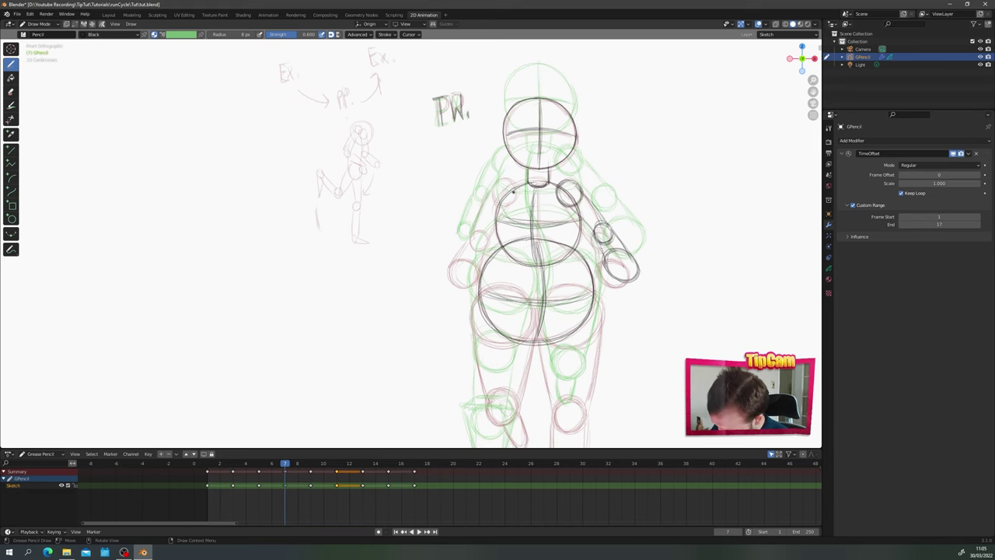
{"action": "mouse_move", "coordinate": [495, 188]}
{"action": "left_mouse_down"}
{"action": "mouse_move", "coordinate": [515, 185]}
{"action": "mouse_move", "coordinate": [498, 200]}
{"action": "mouse_move", "coordinate": [506, 180]}
{"action": "mouse_move", "coordinate": [513, 199]}
{"action": "left_mouse_up"}
{"action": "mouse_move", "coordinate": [477, 239]}
{"action": "left_mouse_down"}
{"action": "mouse_move", "coordinate": [471, 224]}
{"action": "mouse_move", "coordinate": [485, 227]}
{"action": "mouse_move", "coordinate": [476, 241]}
{"action": "left_mouse_up"}
{"action": "mouse_move", "coordinate": [461, 278]}
{"action": "left_mouse_down"}
{"action": "mouse_move", "coordinate": [452, 272]}
{"action": "mouse_move", "coordinate": [471, 273]}
{"action": "mouse_move", "coordinate": [449, 266]}
{"action": "mouse_move", "coordinate": [474, 267]}
{"action": "mouse_move", "coordinate": [485, 240]}
{"action": "mouse_move", "coordinate": [466, 237]}
{"action": "left_mouse_up"}
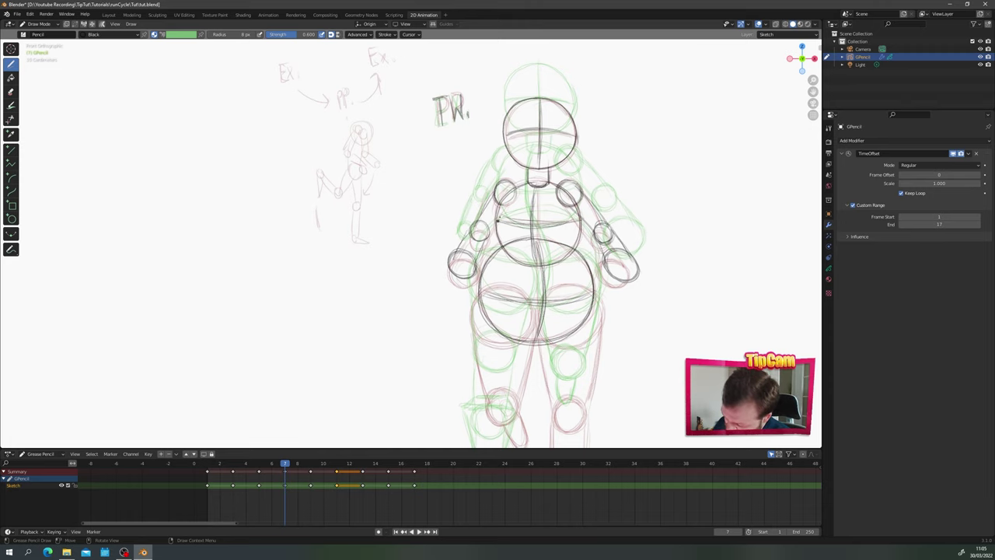
Step: In Edit Mode, select all strokes except the "TW." label, move them up about 0.155 m along Z, and return to Draw Mode
{"action": "middle_click_drag", "start_coordinate": [513, 273], "coordinate": [429, 266], "text": "shift"}
{"action": "key", "text": "ctrl+Tab"}
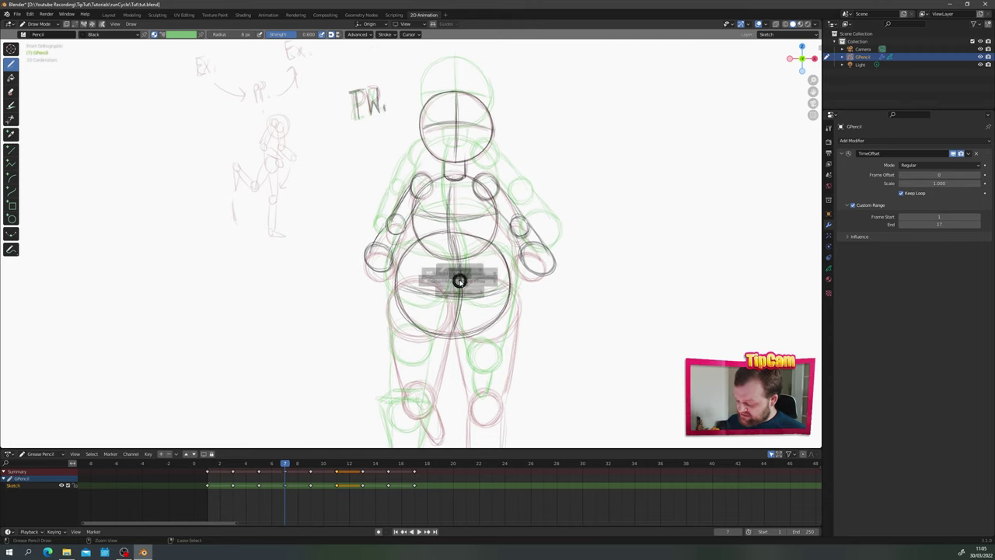
{"action": "left_click", "coordinate": [508, 281]}
{"action": "key", "text": "a"}
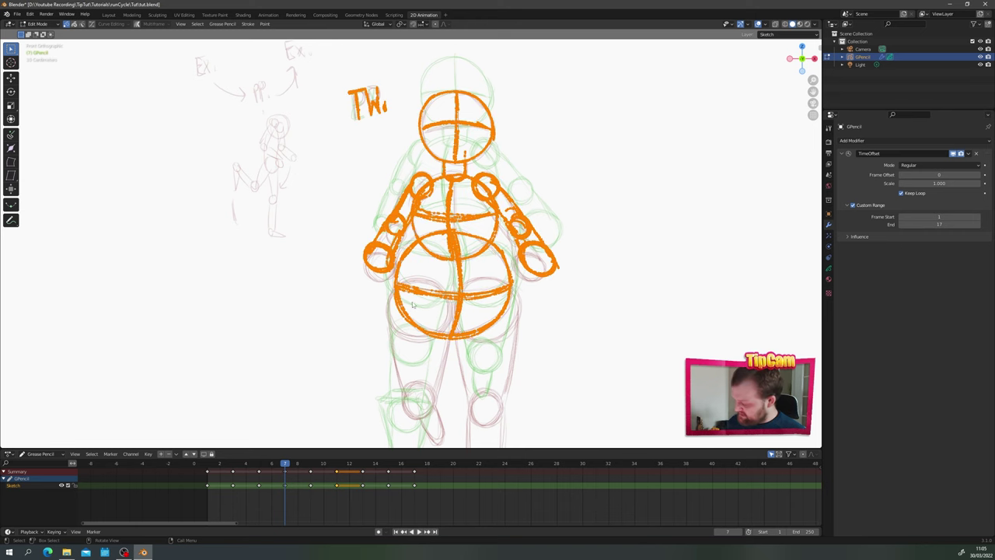
{"action": "left_click_drag", "start_coordinate": [344, 89], "coordinate": [405, 144], "text": "ctrl"}
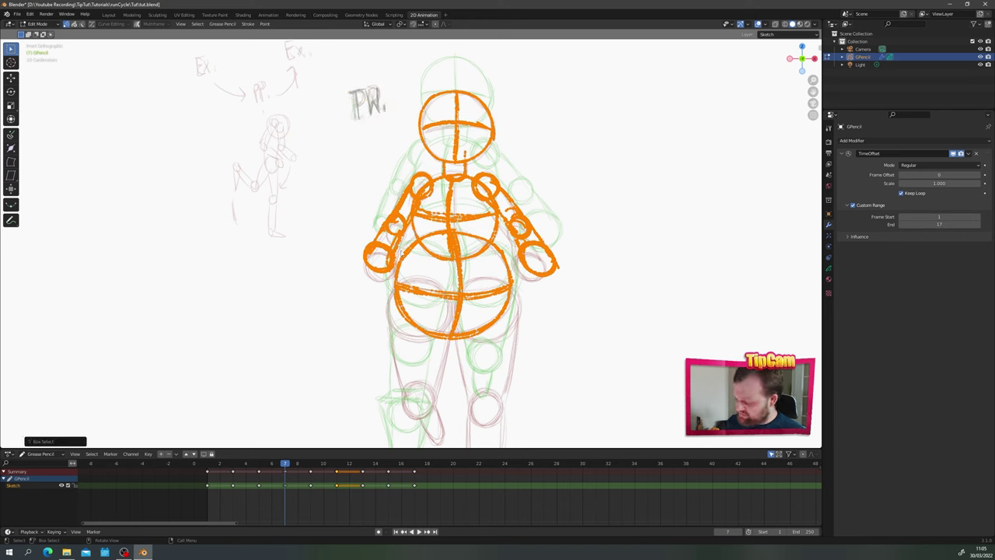
{"action": "key", "text": "g"}
{"action": "key", "text": "z"}
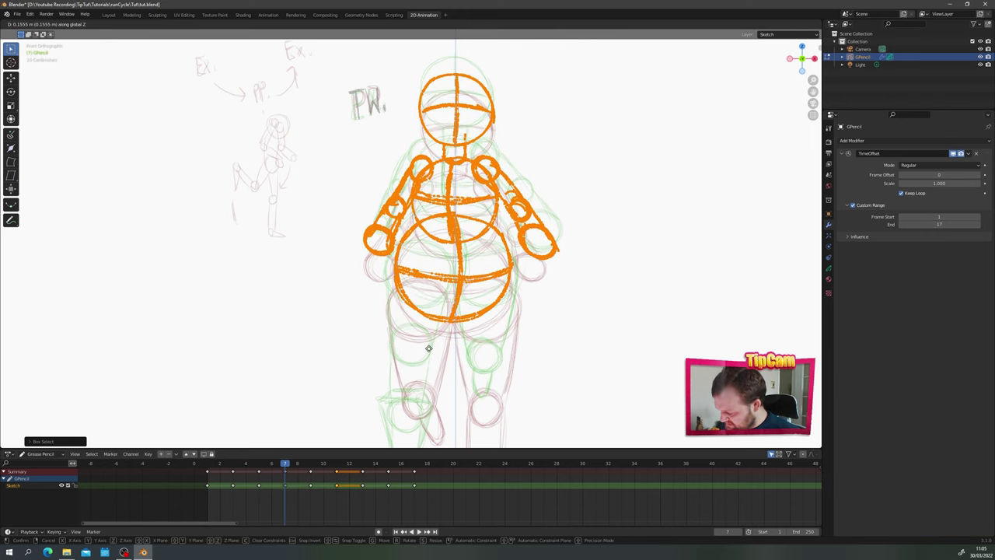
{"action": "left_click", "coordinate": [429, 348]}
{"action": "key", "text": "ctrl+Tab"}
{"action": "left_click", "coordinate": [386, 151]}
Step: Compare the leg positions on frames 5 and 9 with the onion skins on frame 7
{"action": "middle_click_drag", "start_coordinate": [322, 299], "coordinate": [341, 184], "text": "shift"}
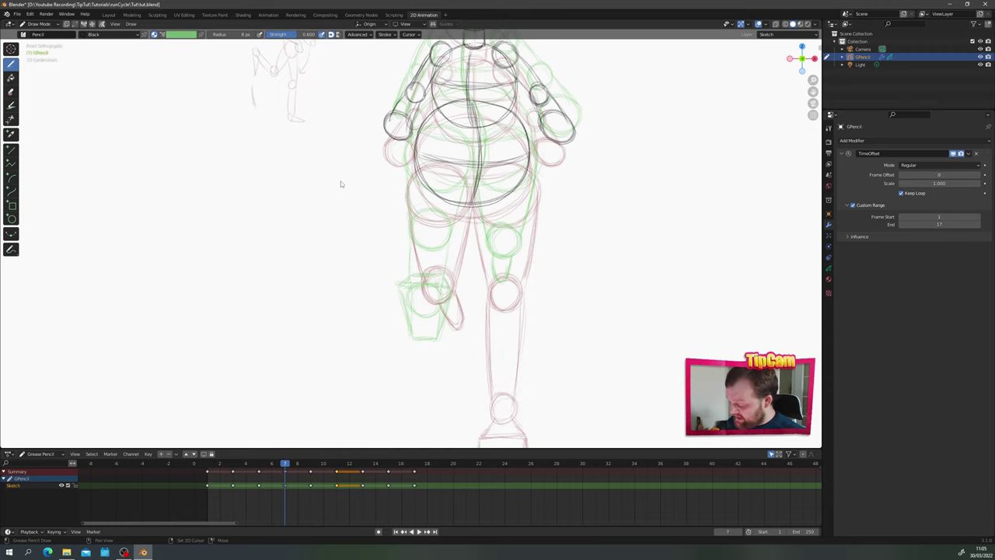
{"action": "middle_click_drag", "start_coordinate": [377, 226], "coordinate": [337, 178], "text": "shift"}
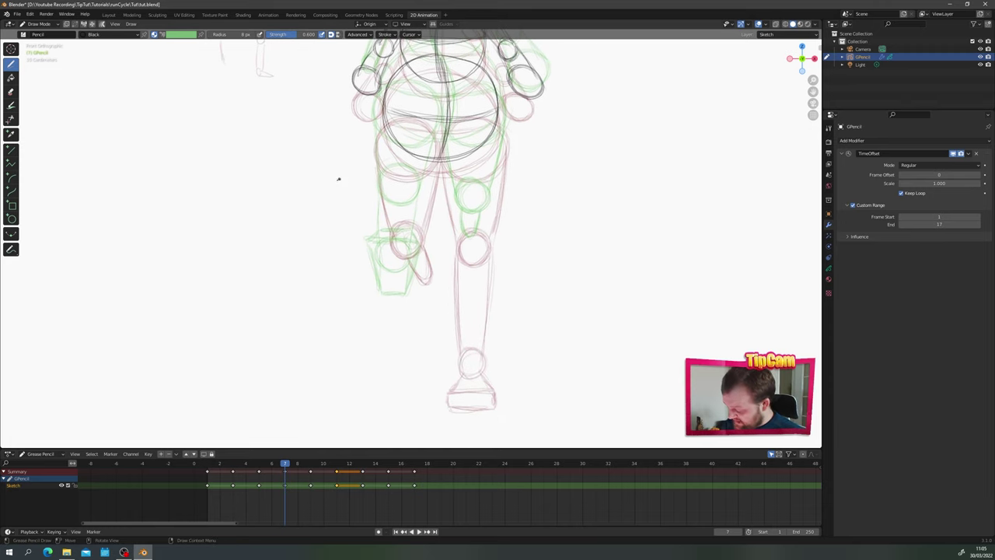
{"action": "left_click", "coordinate": [266, 478]}
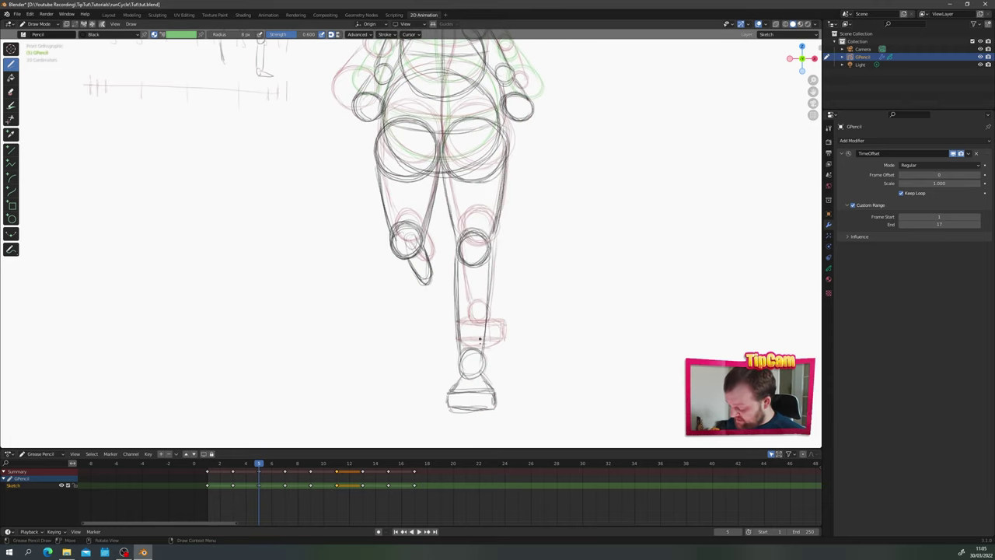
{"action": "key", "text": "Up"}
{"action": "key", "text": "Up"}
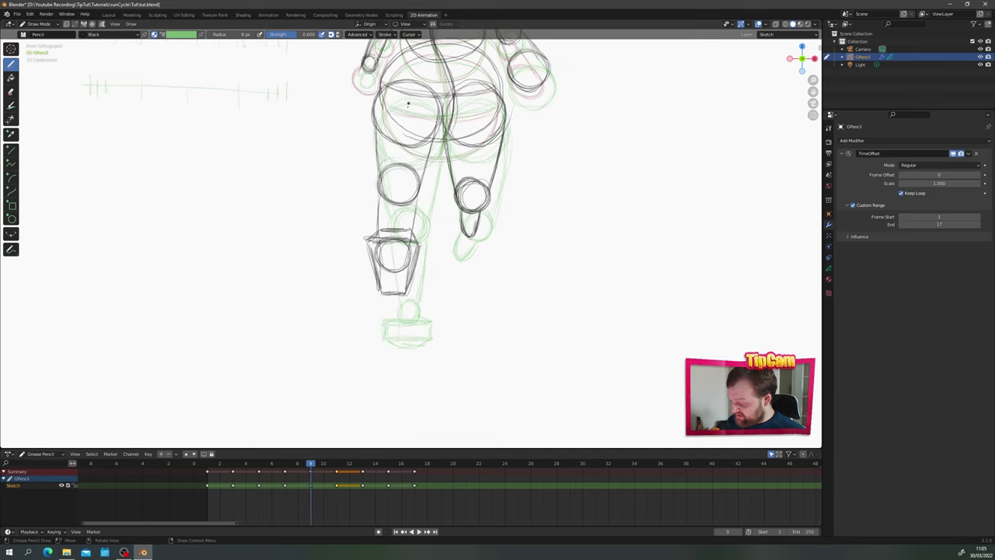
{"action": "left_click", "coordinate": [286, 463]}
{"action": "middle_click_drag", "start_coordinate": [410, 273], "coordinate": [423, 305], "text": "shift"}
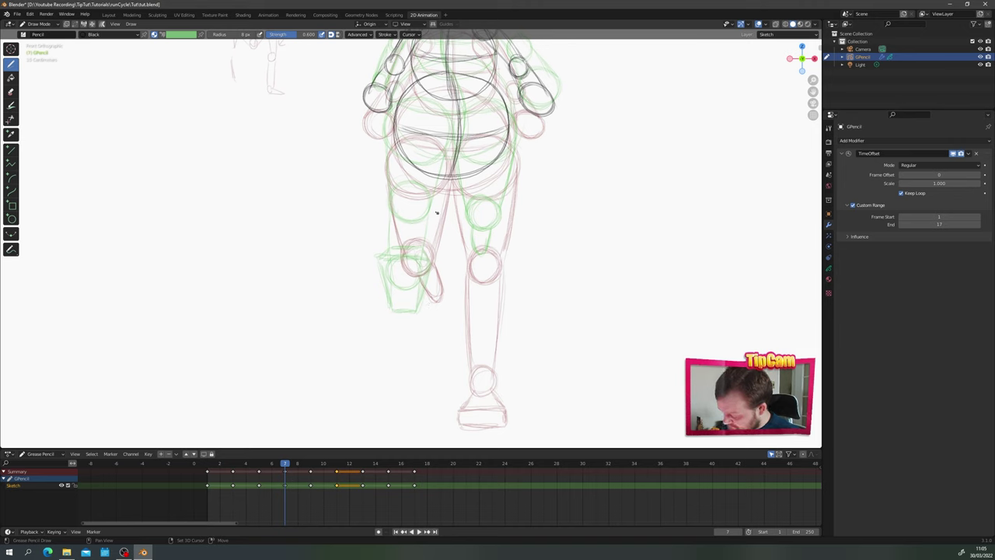
Step: Draw the figure's right thigh outlines and knee circle between the two onion-skinned leg positions on frame 7
{"action": "middle_click_drag", "start_coordinate": [438, 211], "coordinate": [440, 232], "text": "shift"}
{"action": "left_click_drag", "start_coordinate": [512, 157], "coordinate": [510, 219]}
{"action": "left_click_drag", "start_coordinate": [511, 168], "coordinate": [507, 234]}
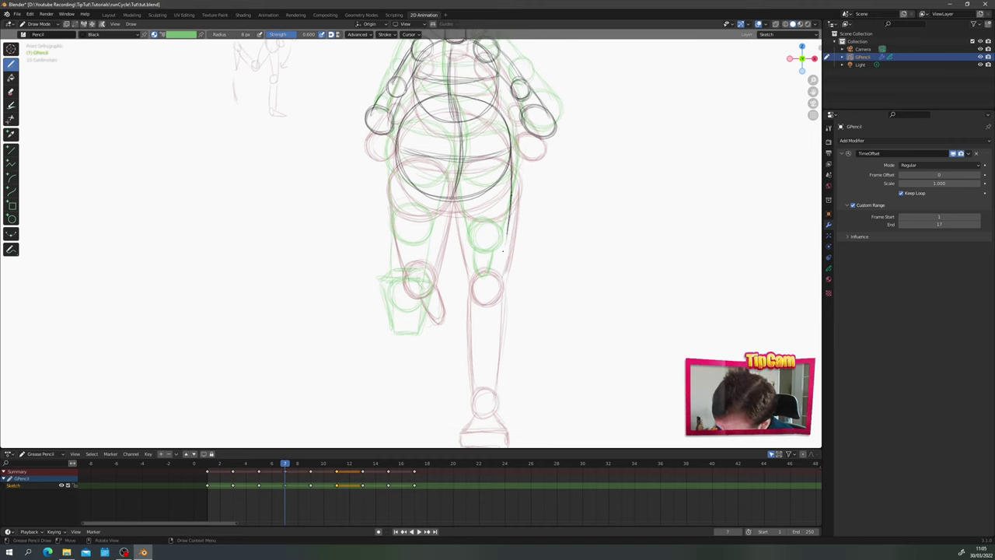
{"action": "mouse_move", "coordinate": [459, 203]}
{"action": "left_mouse_down"}
{"action": "mouse_move", "coordinate": [472, 279]}
{"action": "mouse_move", "coordinate": [501, 282]}
{"action": "mouse_move", "coordinate": [473, 256]}
{"action": "mouse_move", "coordinate": [496, 284]}
{"action": "left_mouse_up"}
{"action": "left_click_drag", "start_coordinate": [504, 248], "coordinate": [499, 284]}
{"action": "left_click_drag", "start_coordinate": [512, 209], "coordinate": [502, 267]}
{"action": "left_click_drag", "start_coordinate": [460, 229], "coordinate": [470, 277]}
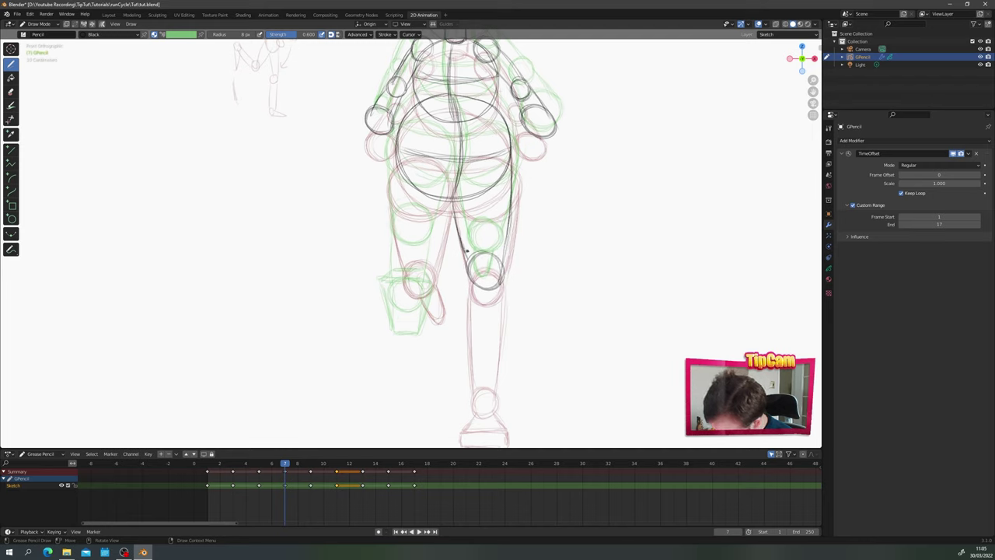
Step: Draw the right lower leg tapering from the knee to a small ankle circle and a narrow pointed foot
{"action": "middle_click_drag", "start_coordinate": [487, 361], "coordinate": [469, 304], "text": "shift"}
{"action": "mouse_move", "coordinate": [464, 293]}
{"action": "left_mouse_down"}
{"action": "mouse_move", "coordinate": [470, 279]}
{"action": "mouse_move", "coordinate": [472, 322]}
{"action": "left_mouse_up"}
{"action": "left_click_drag", "start_coordinate": [480, 227], "coordinate": [464, 281]}
{"action": "left_click_drag", "start_coordinate": [452, 219], "coordinate": [465, 281]}
{"action": "left_click_drag", "start_coordinate": [487, 202], "coordinate": [475, 284]}
{"action": "left_click_drag", "start_coordinate": [484, 220], "coordinate": [471, 322]}
Step: Draw two large side-by-side hip circles over the lower part of the belly circle
{"action": "middle_click_drag", "start_coordinate": [333, 173], "coordinate": [401, 253], "text": "shift"}
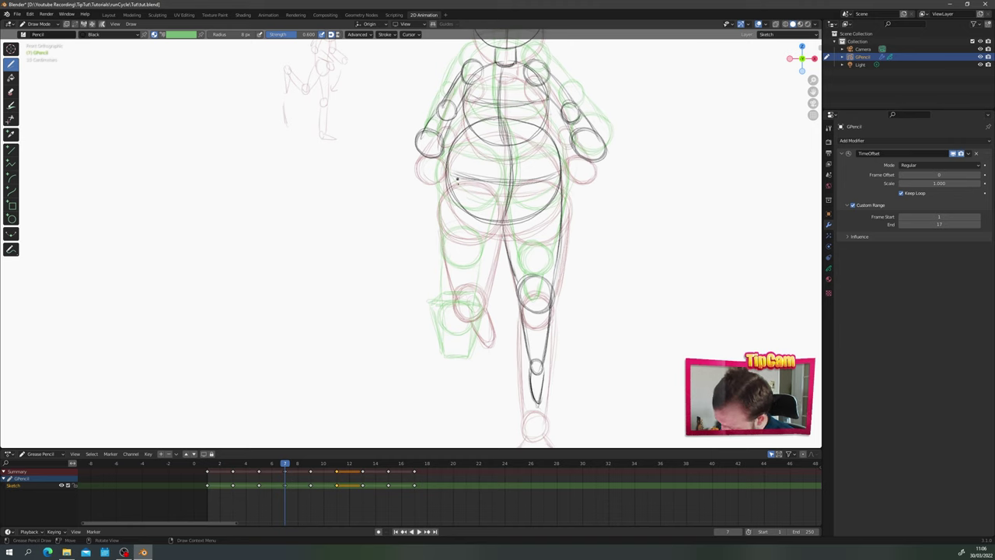
{"action": "mouse_move", "coordinate": [525, 166]}
{"action": "left_mouse_down"}
{"action": "mouse_move", "coordinate": [572, 204]}
{"action": "mouse_move", "coordinate": [512, 226]}
{"action": "mouse_move", "coordinate": [552, 225]}
{"action": "mouse_move", "coordinate": [532, 232]}
{"action": "mouse_move", "coordinate": [552, 227]}
{"action": "mouse_move", "coordinate": [540, 168]}
{"action": "left_mouse_up"}
{"action": "middle_click_drag", "start_coordinate": [394, 255], "coordinate": [433, 273], "text": "shift"}
{"action": "mouse_move", "coordinate": [523, 192]}
{"action": "left_mouse_down"}
{"action": "mouse_move", "coordinate": [475, 204]}
{"action": "mouse_move", "coordinate": [537, 218]}
{"action": "mouse_move", "coordinate": [478, 202]}
{"action": "mouse_move", "coordinate": [513, 239]}
{"action": "mouse_move", "coordinate": [476, 237]}
{"action": "mouse_move", "coordinate": [471, 186]}
{"action": "mouse_move", "coordinate": [478, 237]}
{"action": "mouse_move", "coordinate": [480, 187]}
{"action": "left_mouse_up"}
Step: Draw the left knee circle and the inner and outer outlines of the left thigh
{"action": "middle_click_drag", "start_coordinate": [382, 237], "coordinate": [391, 220], "text": "shift"}
{"action": "mouse_move", "coordinate": [520, 290]}
{"action": "left_mouse_down"}
{"action": "mouse_move", "coordinate": [498, 268]}
{"action": "mouse_move", "coordinate": [502, 300]}
{"action": "mouse_move", "coordinate": [532, 268]}
{"action": "mouse_move", "coordinate": [493, 295]}
{"action": "mouse_move", "coordinate": [535, 278]}
{"action": "left_mouse_up"}
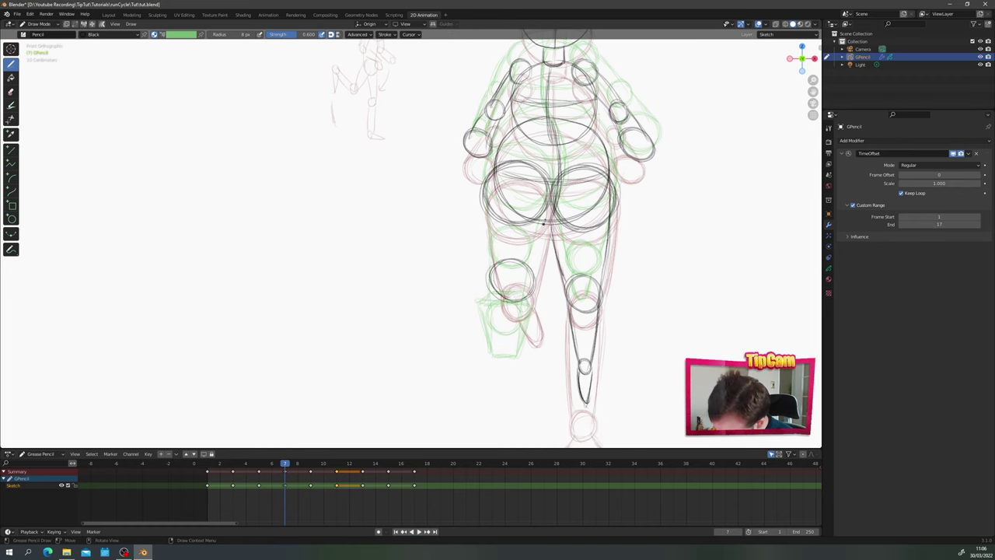
{"action": "mouse_move", "coordinate": [547, 204]}
{"action": "left_mouse_down"}
{"action": "mouse_move", "coordinate": [532, 286]}
{"action": "mouse_move", "coordinate": [535, 276]}
{"action": "left_mouse_up"}
{"action": "left_click_drag", "start_coordinate": [493, 196], "coordinate": [486, 263]}
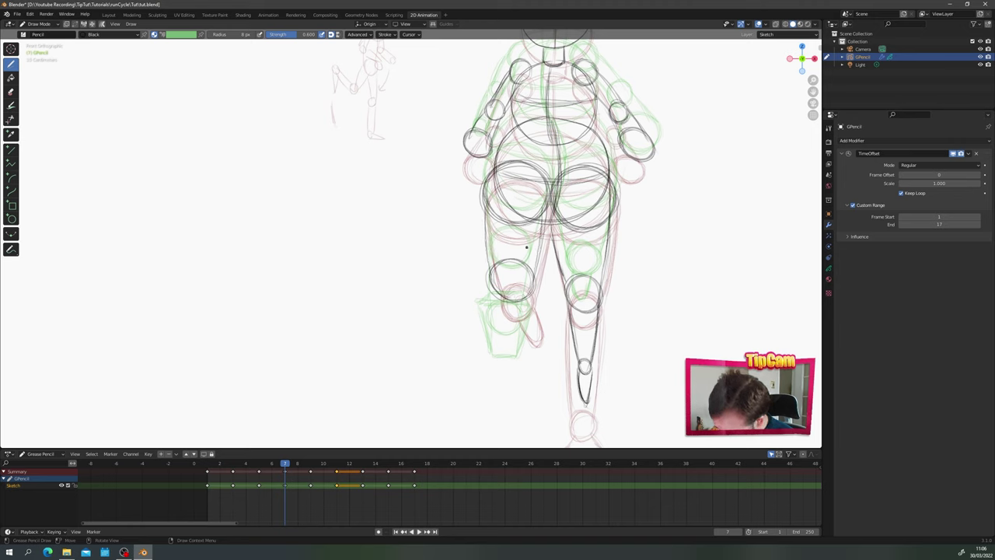
{"action": "left_click_drag", "start_coordinate": [546, 211], "coordinate": [534, 280]}
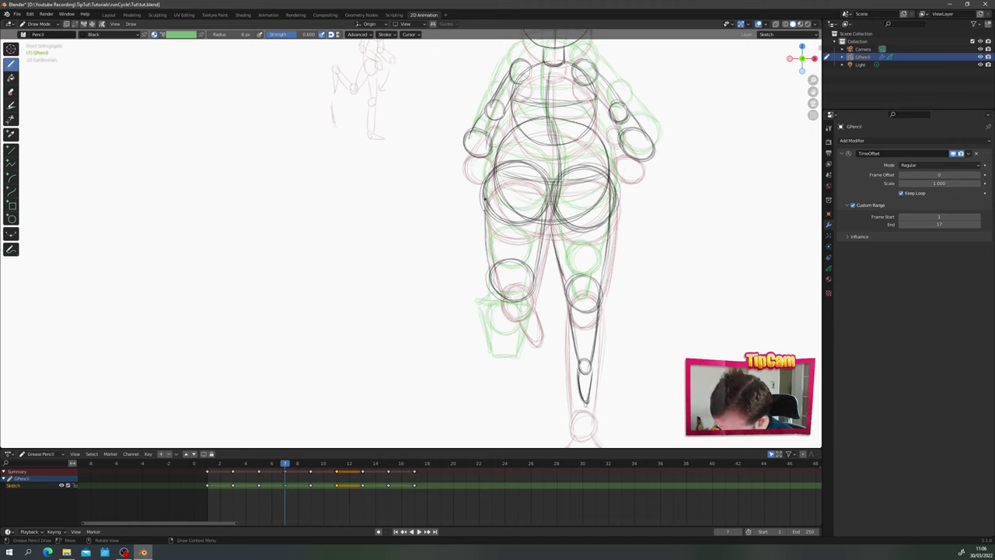
Step: Draw the left lower leg below the knee circle, with a small ankle circle and a short rounded foot hanging down
{"action": "middle_click_drag", "start_coordinate": [453, 240], "coordinate": [430, 174], "text": "shift"}
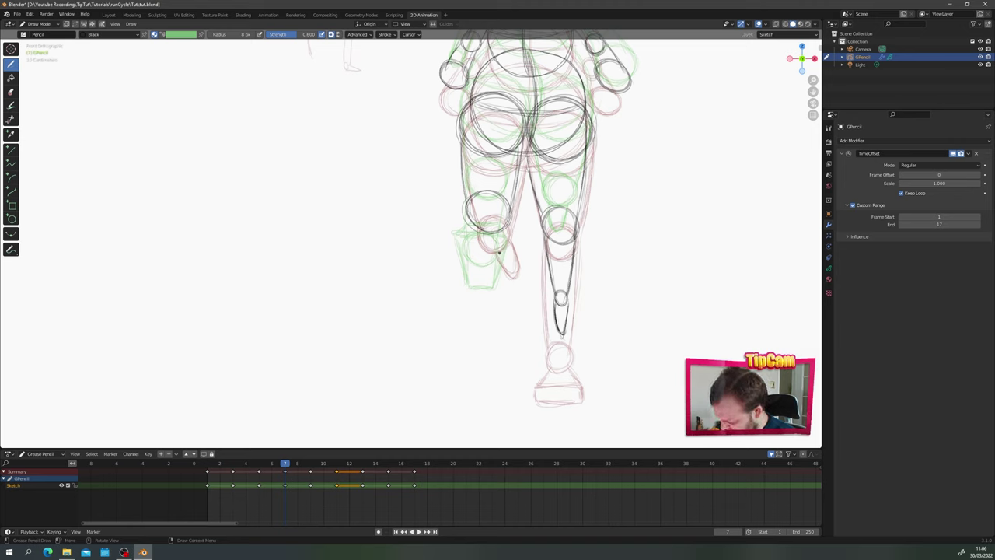
{"action": "mouse_move", "coordinate": [501, 250]}
{"action": "left_mouse_down"}
{"action": "mouse_move", "coordinate": [465, 256]}
{"action": "mouse_move", "coordinate": [515, 252]}
{"action": "left_mouse_up"}
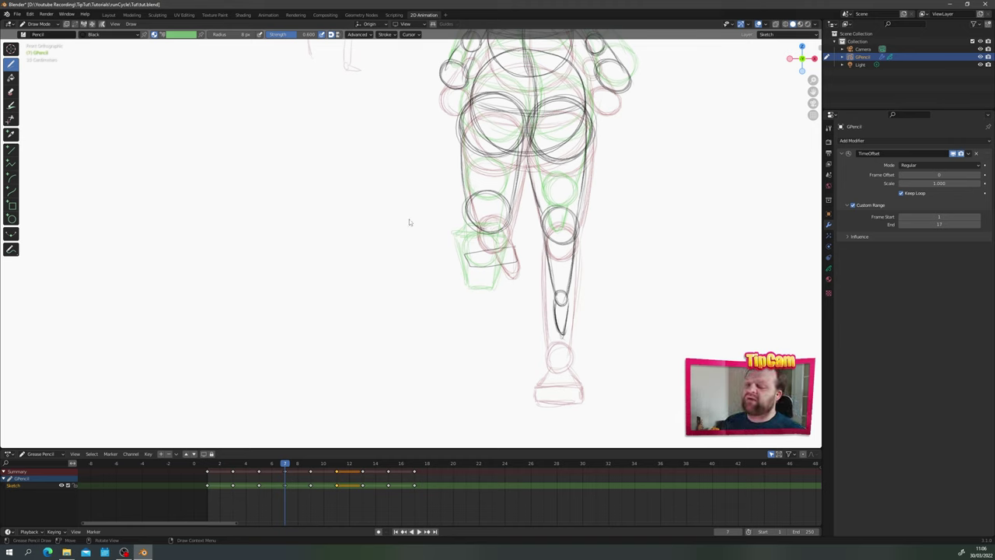
{"action": "key", "text": "ctrl+z"}
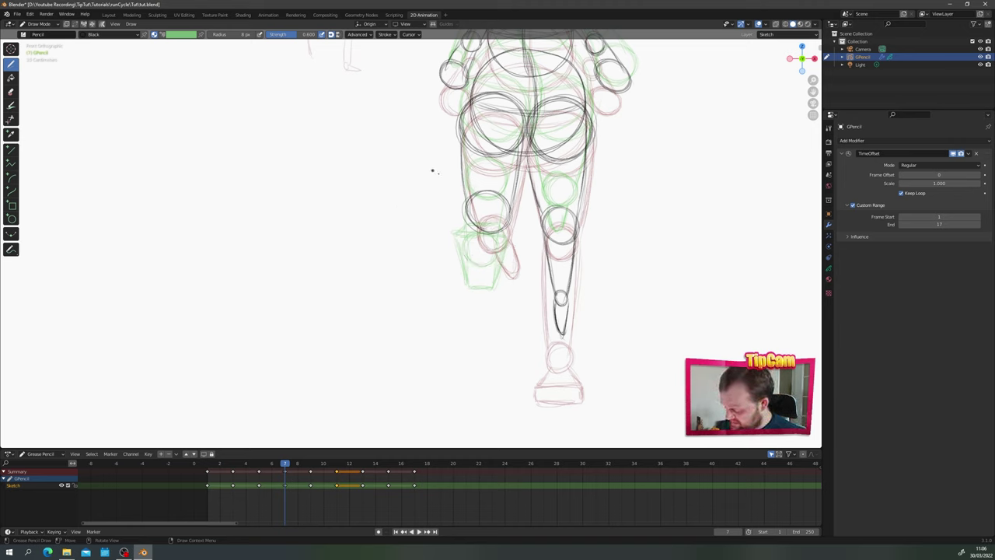
{"action": "left_click_drag", "start_coordinate": [510, 225], "coordinate": [508, 258]}
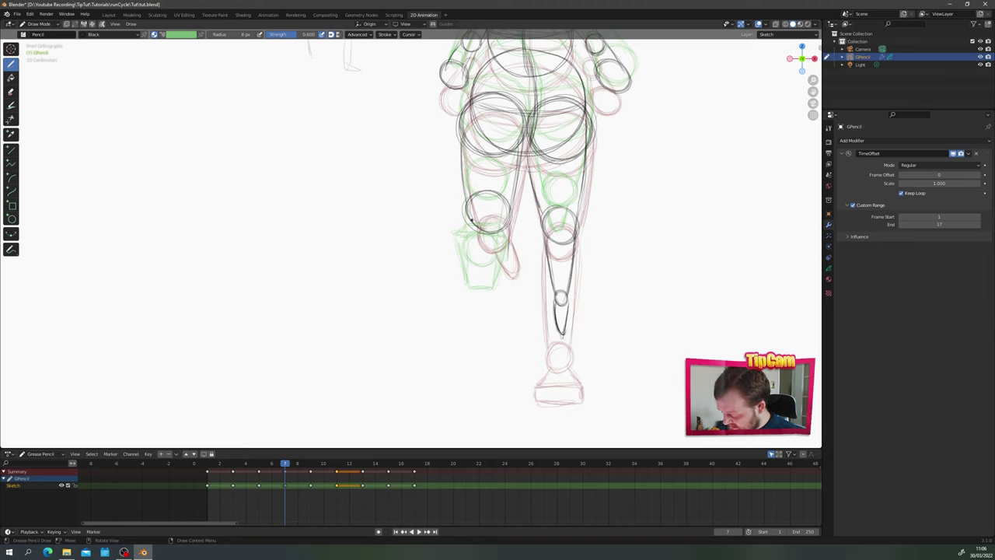
{"action": "left_click_drag", "start_coordinate": [473, 222], "coordinate": [483, 256]}
{"action": "mouse_move", "coordinate": [508, 217]}
{"action": "left_mouse_down"}
{"action": "mouse_move", "coordinate": [498, 270]}
{"action": "mouse_move", "coordinate": [513, 292]}
{"action": "left_mouse_up"}
{"action": "left_click_drag", "start_coordinate": [484, 263], "coordinate": [487, 297]}
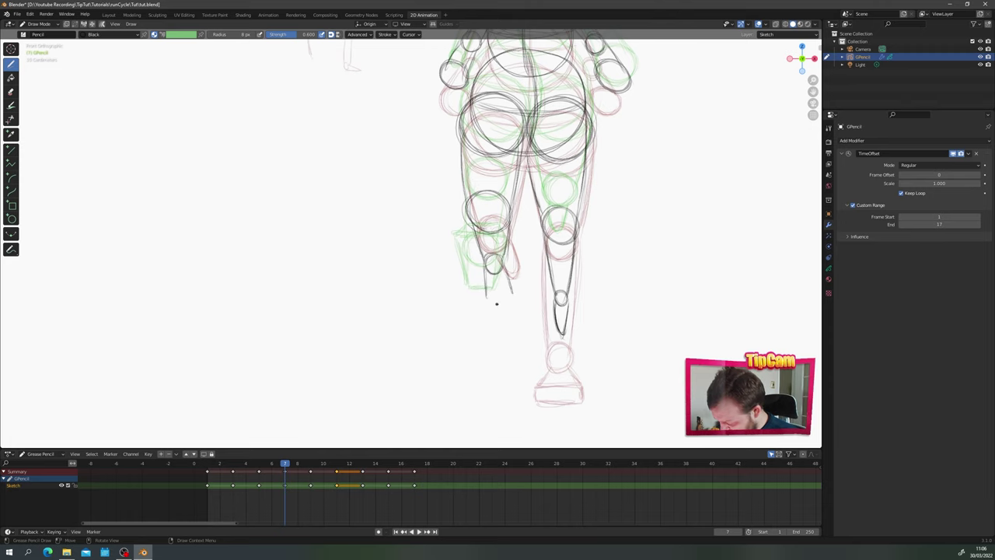
{"action": "mouse_move", "coordinate": [507, 264]}
{"action": "left_mouse_down"}
{"action": "mouse_move", "coordinate": [511, 305]}
{"action": "mouse_move", "coordinate": [486, 303]}
{"action": "left_mouse_up"}
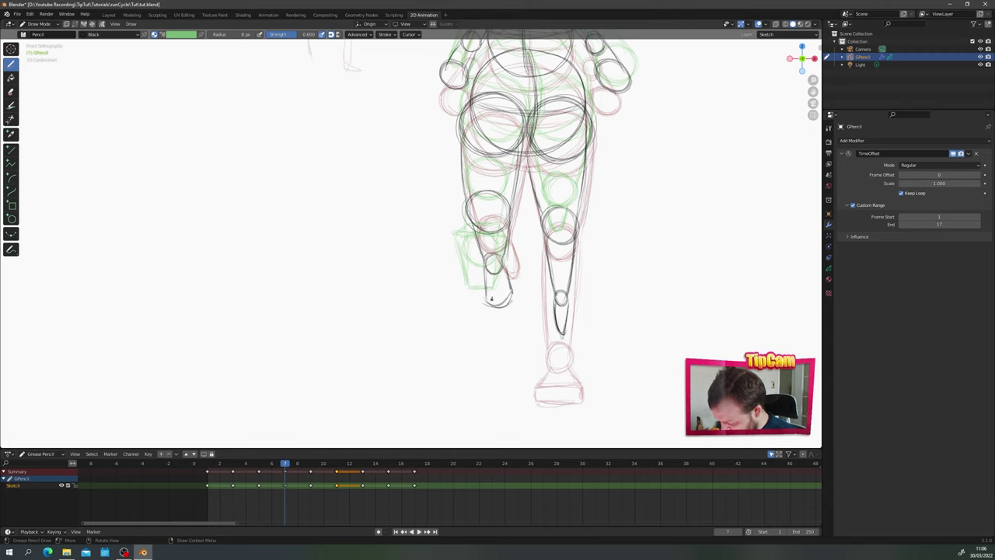
{"action": "left_click_drag", "start_coordinate": [487, 269], "coordinate": [487, 303]}
Step: Play the animation from frame 1 to check how the new frame 7 pose moves
{"action": "middle_click_drag", "start_coordinate": [380, 152], "coordinate": [339, 231], "text": "shift"}
{"action": "middle_click_drag", "start_coordinate": [355, 185], "coordinate": [374, 228], "text": "ctrl"}
{"action": "left_click", "coordinate": [207, 466]}
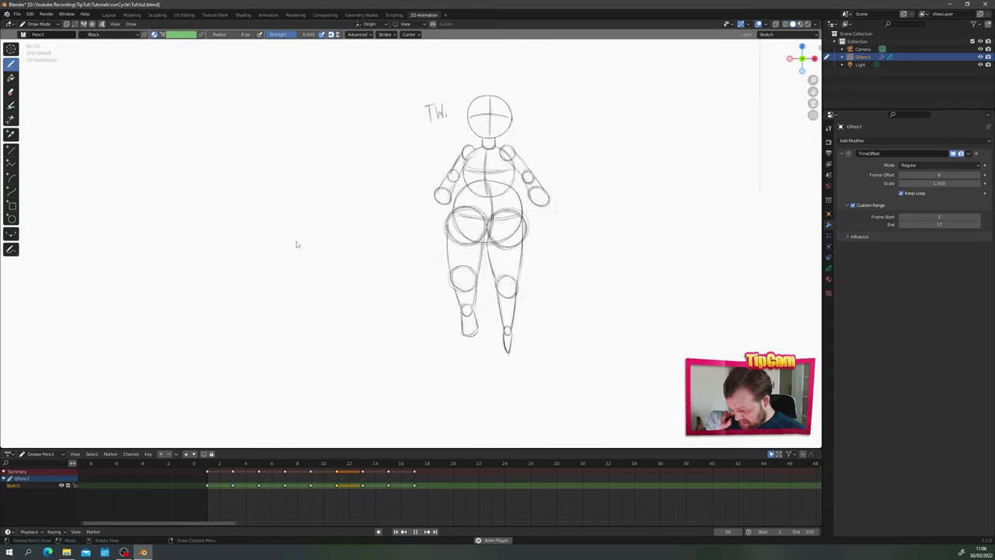
{"action": "key", "text": "space"}
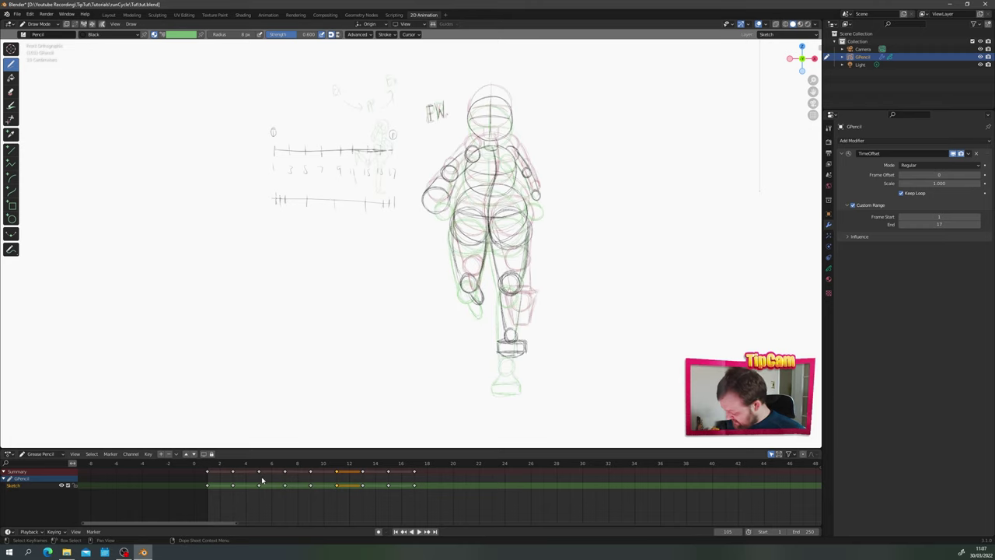
Step: Copy the Sketch keyframe on frame 7 and paste it at frame 15
{"action": "left_click", "coordinate": [284, 464]}
{"action": "left_click_drag", "start_coordinate": [312, 467], "coordinate": [286, 469]}
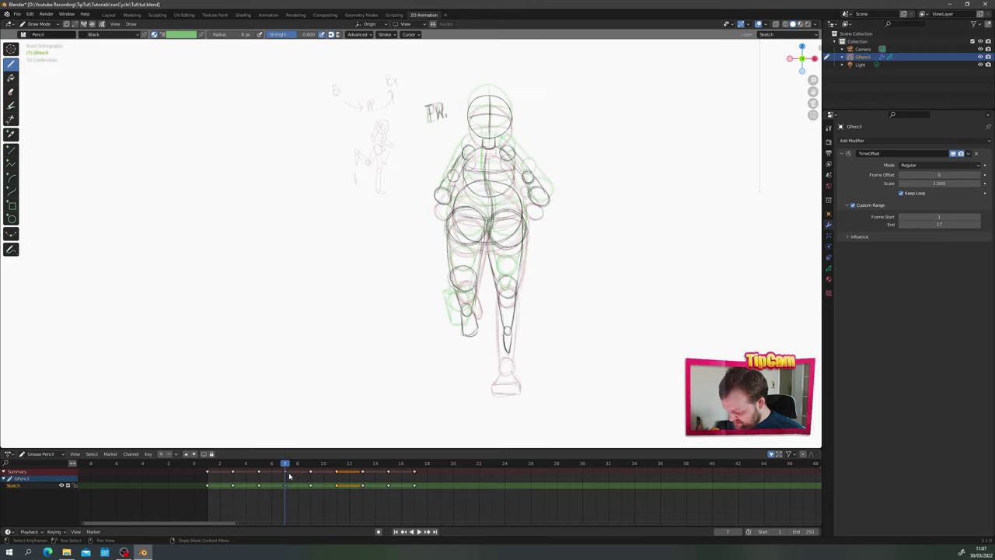
{"action": "left_click", "coordinate": [285, 483]}
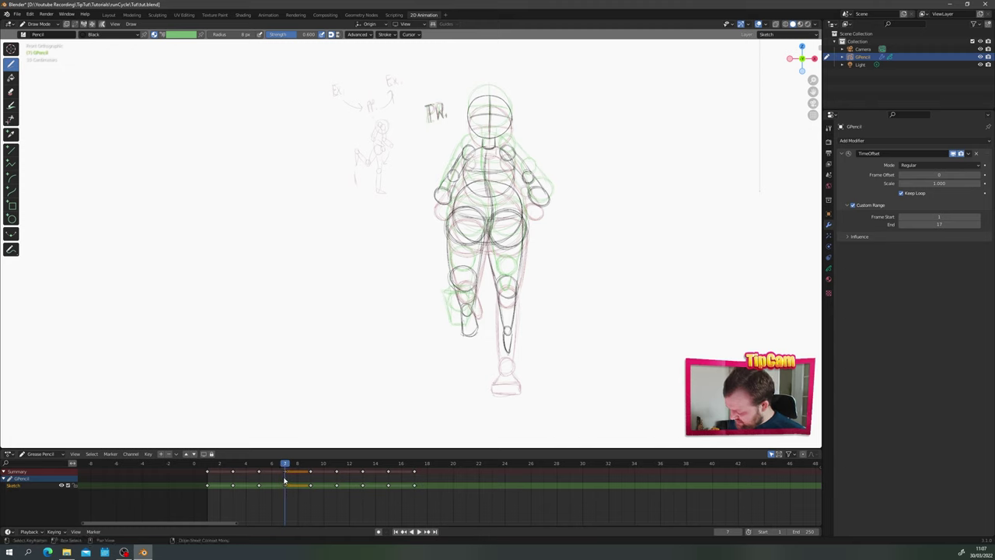
{"action": "left_click", "coordinate": [368, 473]}
{"action": "left_click", "coordinate": [391, 468]}
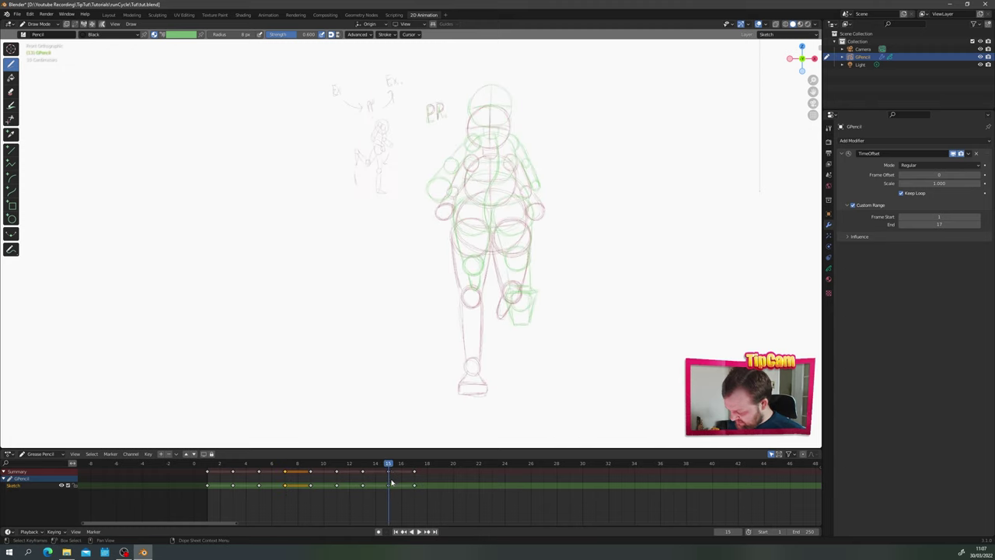
{"action": "left_click", "coordinate": [391, 485]}
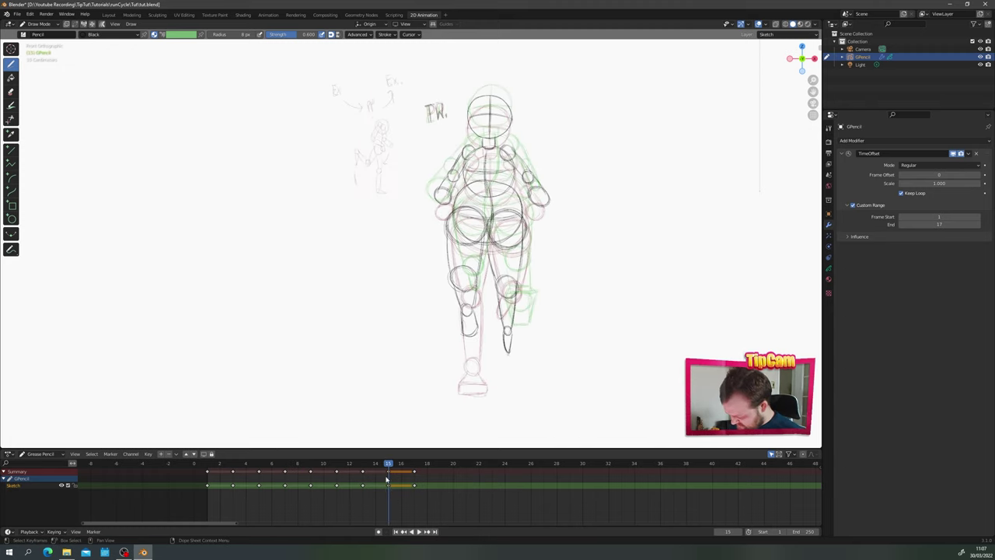
Step: Mirror the figure on frame 15 by rotating all its strokes, except the pose label, half a turn around the global Z axis
{"action": "key", "text": "ctrl+Tab"}
{"action": "left_click", "coordinate": [484, 276]}
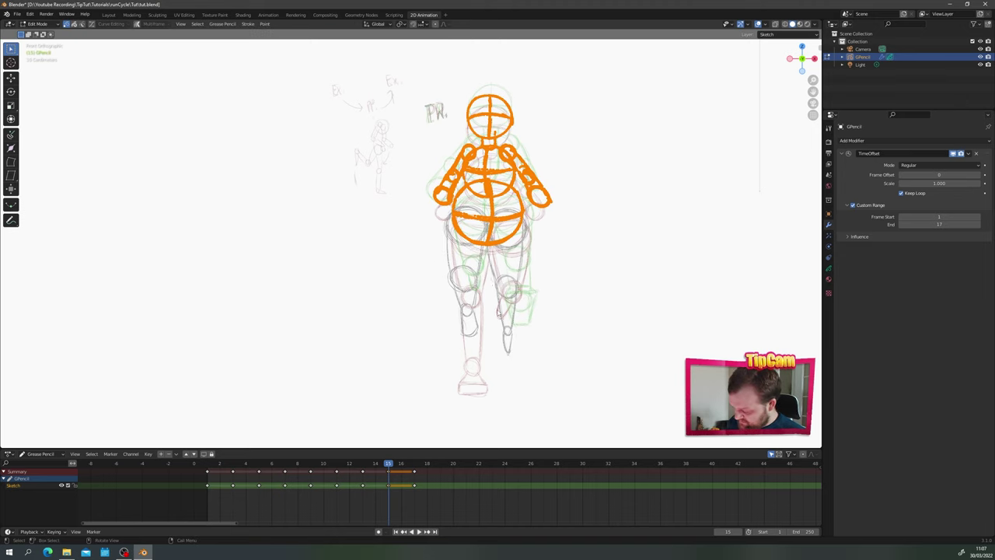
{"action": "key", "text": "a"}
{"action": "left_click_drag", "start_coordinate": [416, 76], "coordinate": [456, 132], "text": "ctrl"}
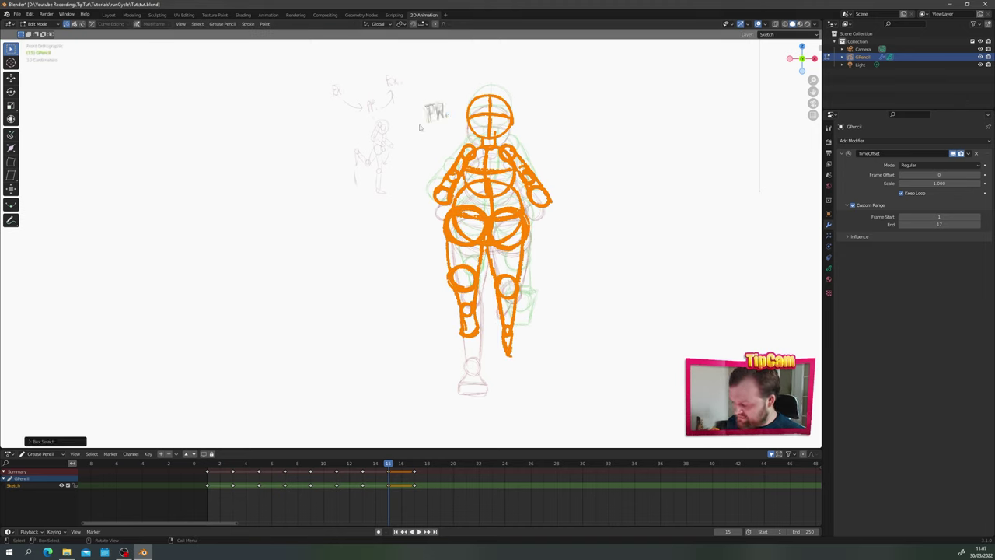
{"action": "key", "text": "r"}
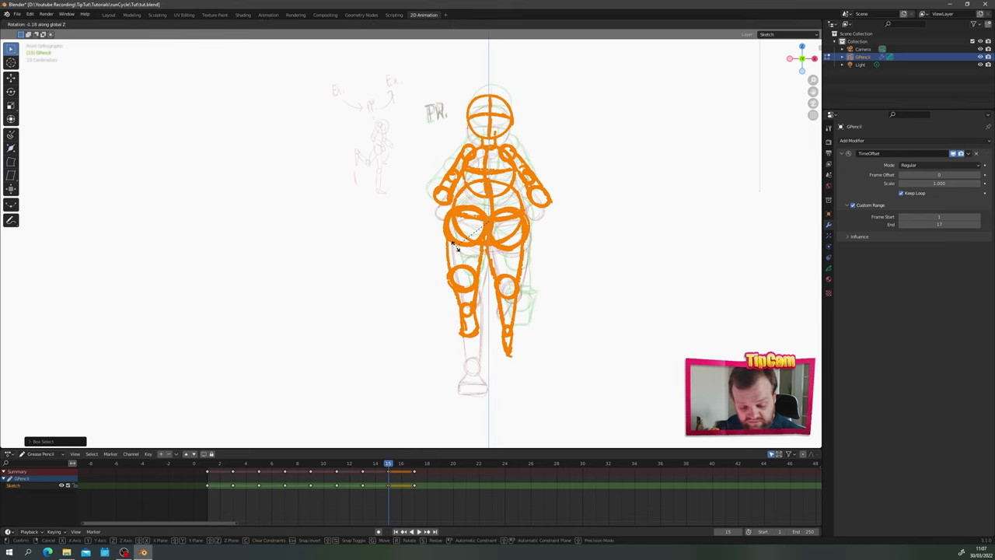
{"action": "left_click", "coordinate": [457, 247]}
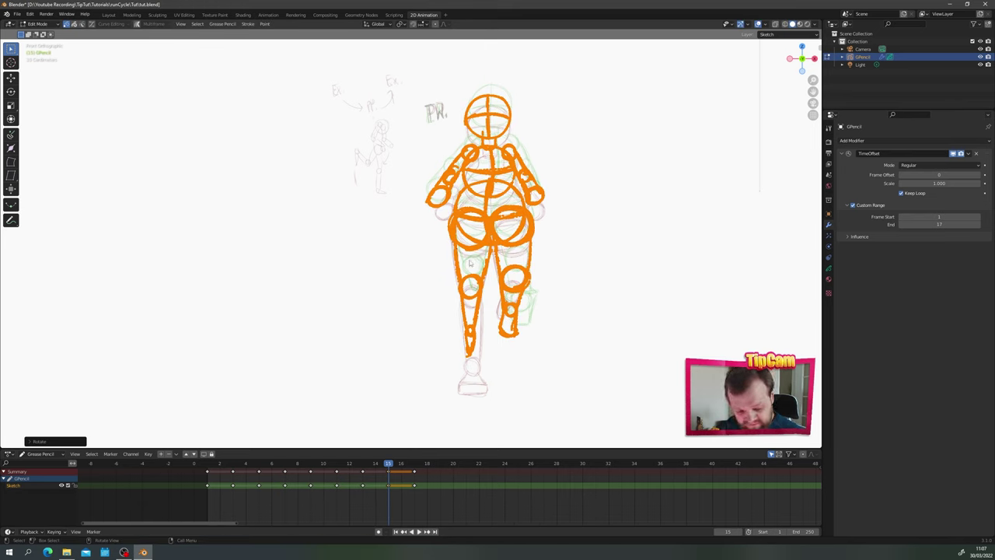
Step: Shift the mirrored figure about 0.02 m along the X axis and return to Draw Mode
{"action": "key", "text": "g"}
{"action": "key", "text": "x"}
{"action": "left_click", "coordinate": [471, 308]}
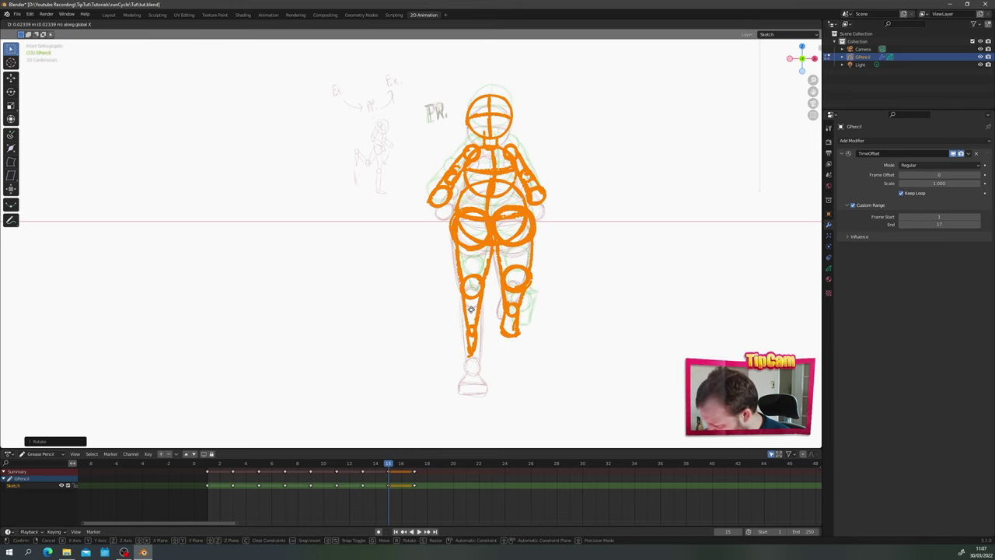
{"action": "key", "text": "ctrl+Tab"}
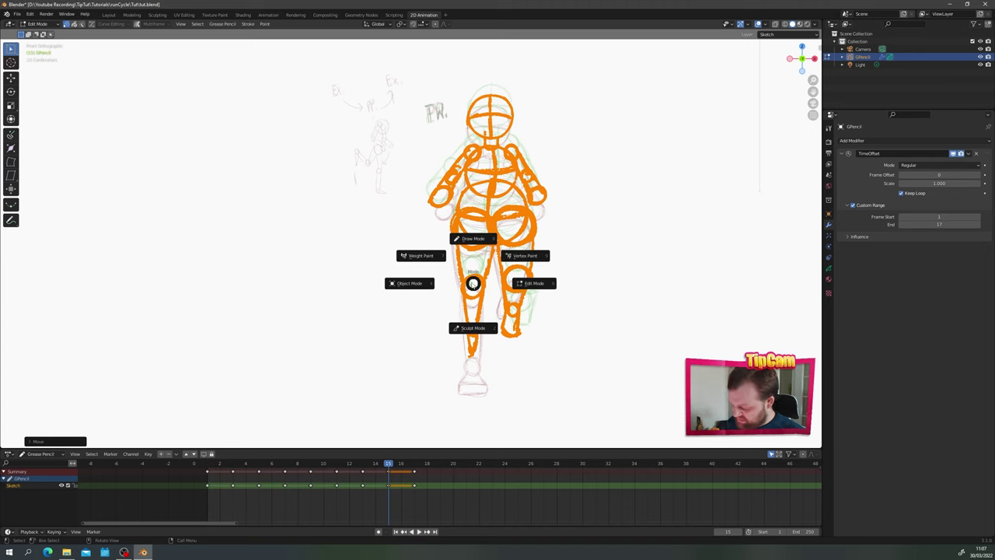
{"action": "left_click", "coordinate": [465, 241]}
Step: Replay the full run cycle from frame 1 with the mirrored frame 15 pose included
{"action": "middle_click_drag", "start_coordinate": [382, 187], "coordinate": [344, 182], "text": "shift"}
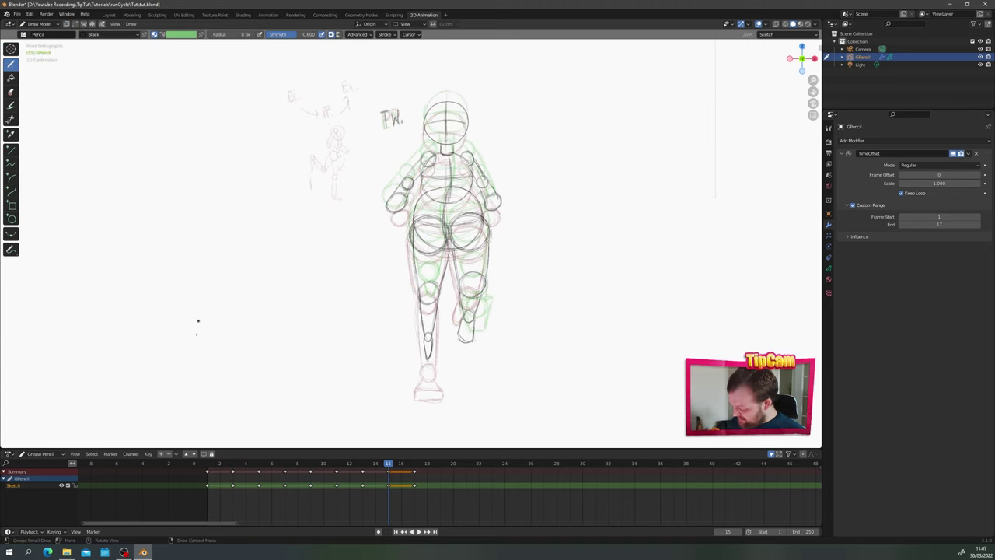
{"action": "left_click", "coordinate": [208, 463]}
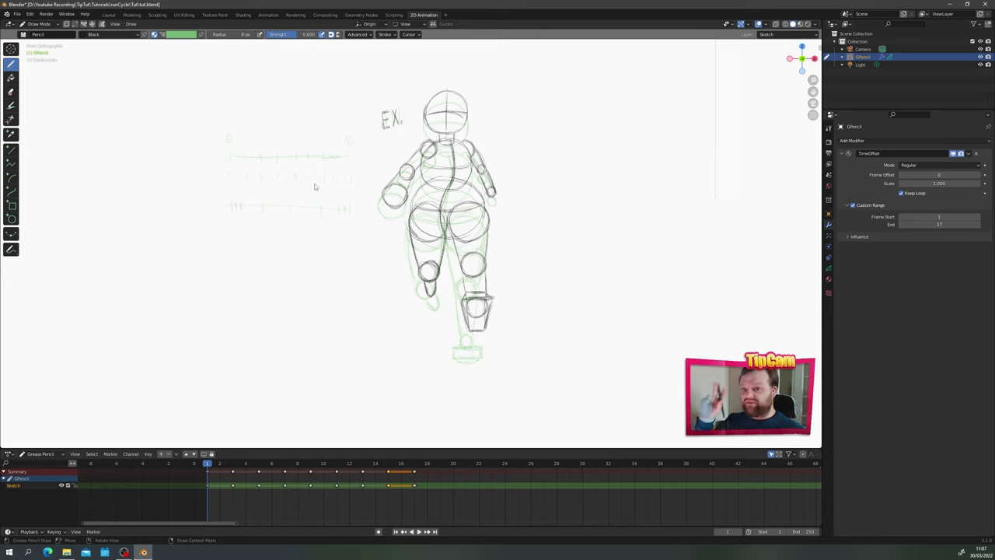
{"action": "key", "text": "space"}
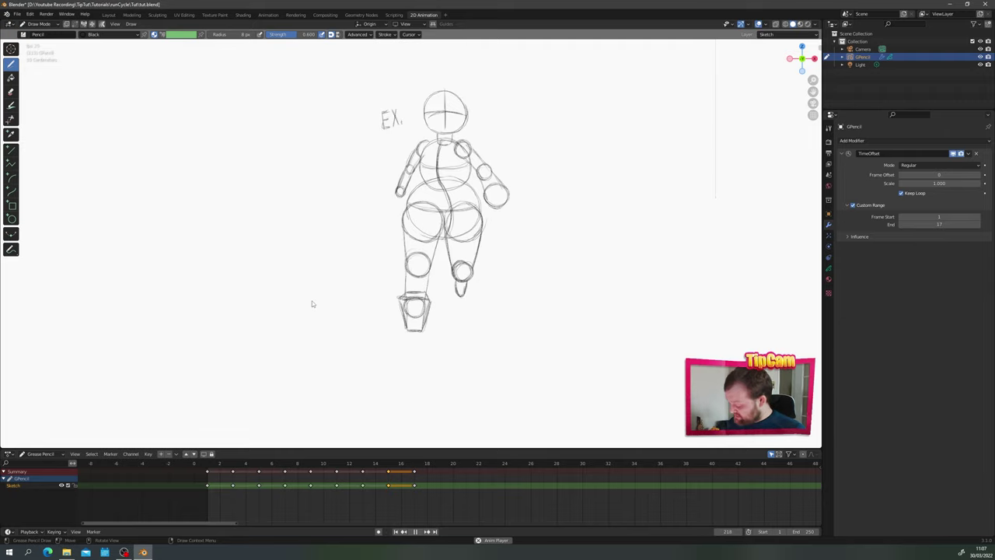
{"action": "key", "text": "Escape"}
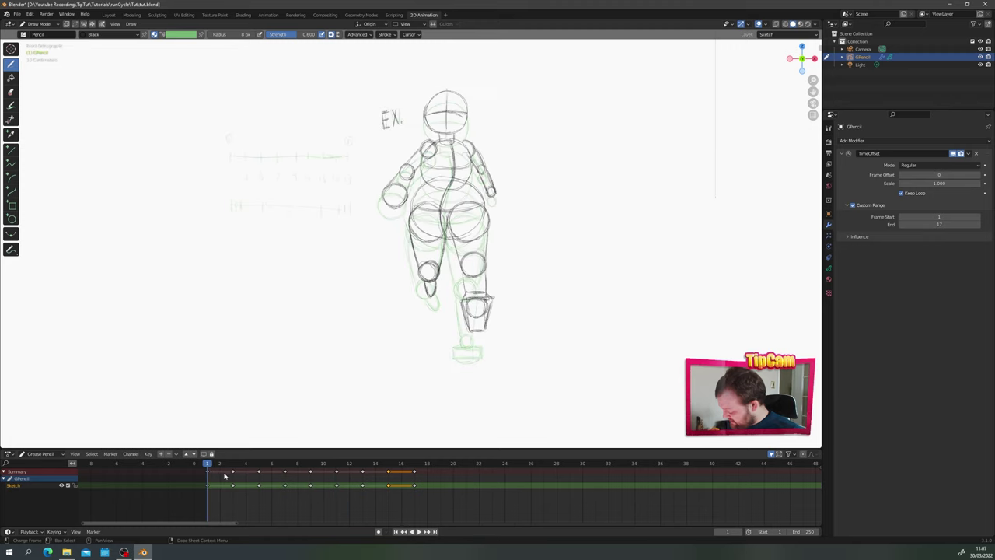
Step: Scrub from frame 2 to frame 8 to review the poses, and return to frame 1
{"action": "mouse_move", "coordinate": [232, 465]}
{"action": "left_mouse_down"}
{"action": "mouse_move", "coordinate": [225, 471]}
{"action": "mouse_move", "coordinate": [260, 478]}
{"action": "mouse_move", "coordinate": [221, 491]}
{"action": "left_mouse_up"}
{"action": "left_click", "coordinate": [221, 488]}
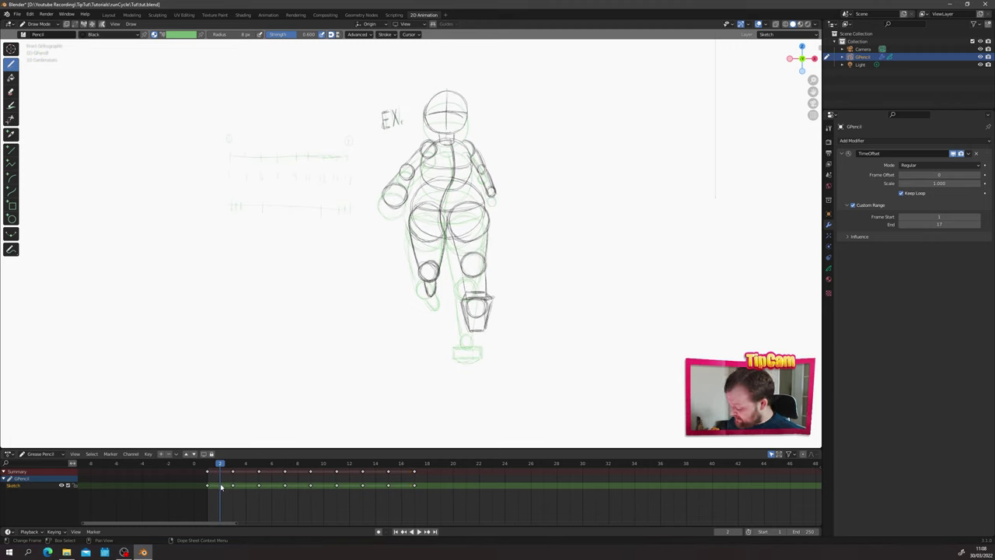
{"action": "left_click_drag", "start_coordinate": [246, 469], "coordinate": [298, 471]}
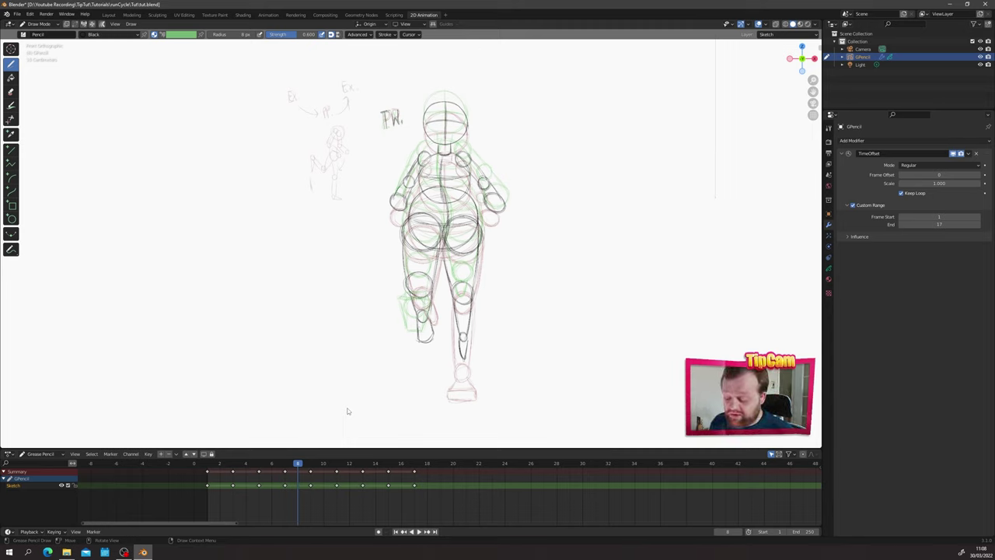
{"action": "key", "text": "shift+Left"}
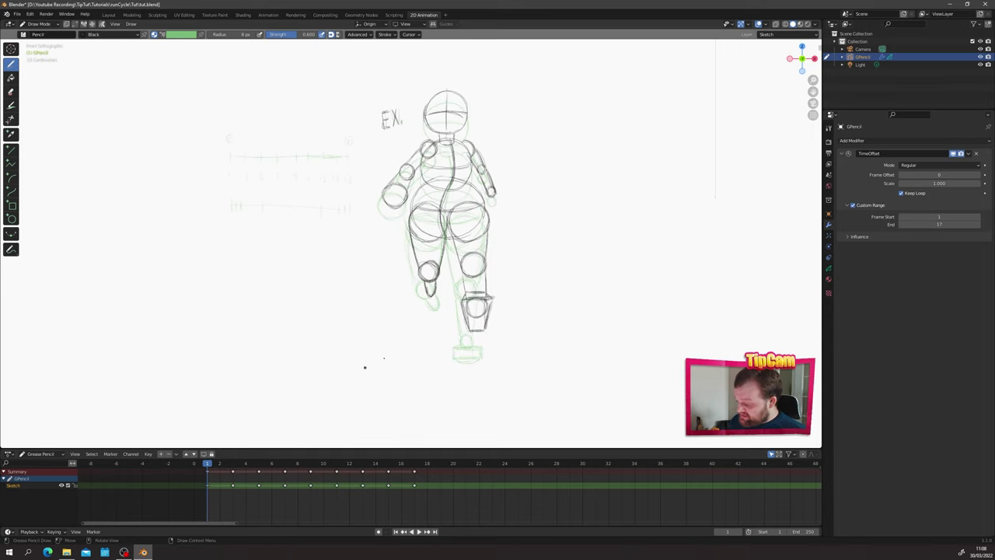
Step: On frame 5, lock the Sketch layer with its onion skinning off and lower its opacity to about 0.31
{"action": "left_click", "coordinate": [286, 467]}
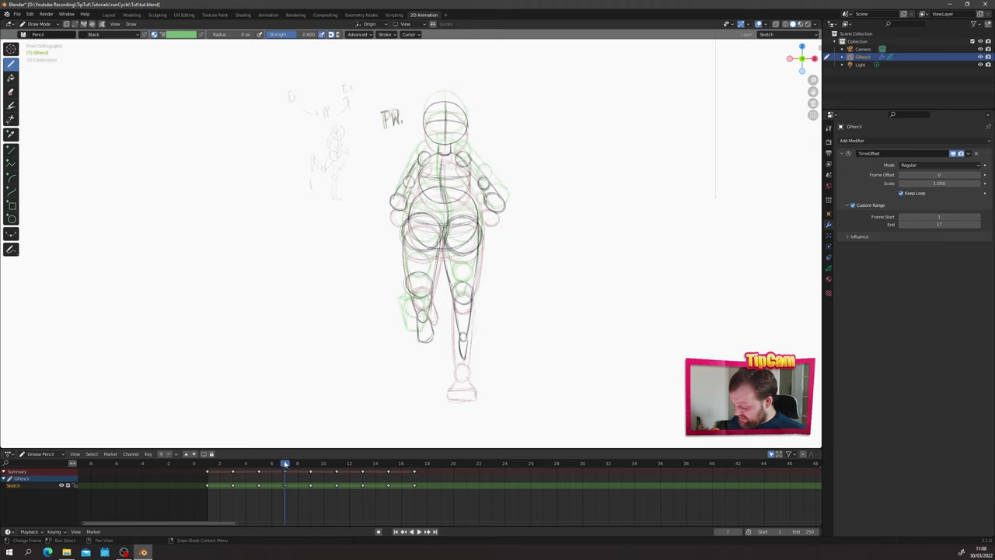
{"action": "left_click", "coordinate": [260, 465]}
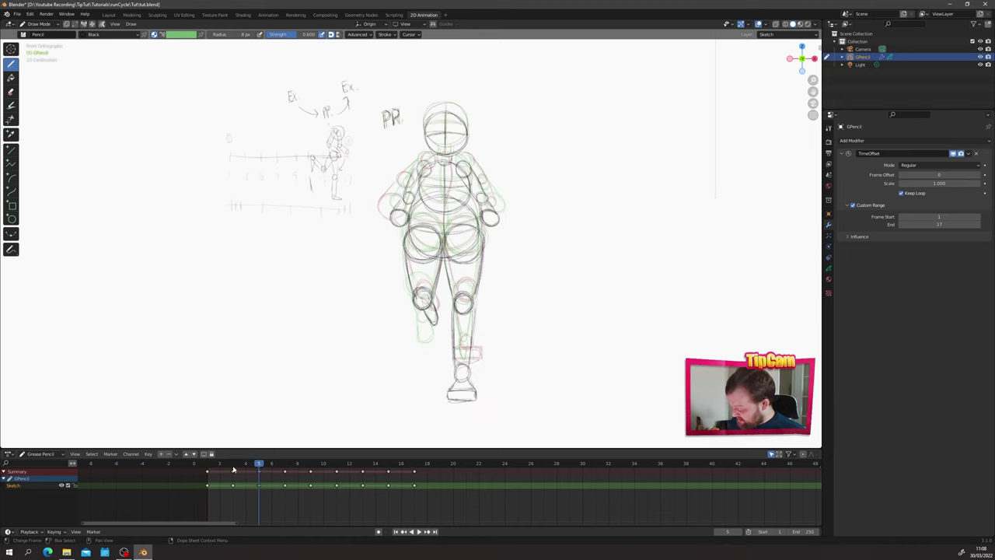
{"action": "left_click_drag", "start_coordinate": [233, 470], "coordinate": [258, 467]}
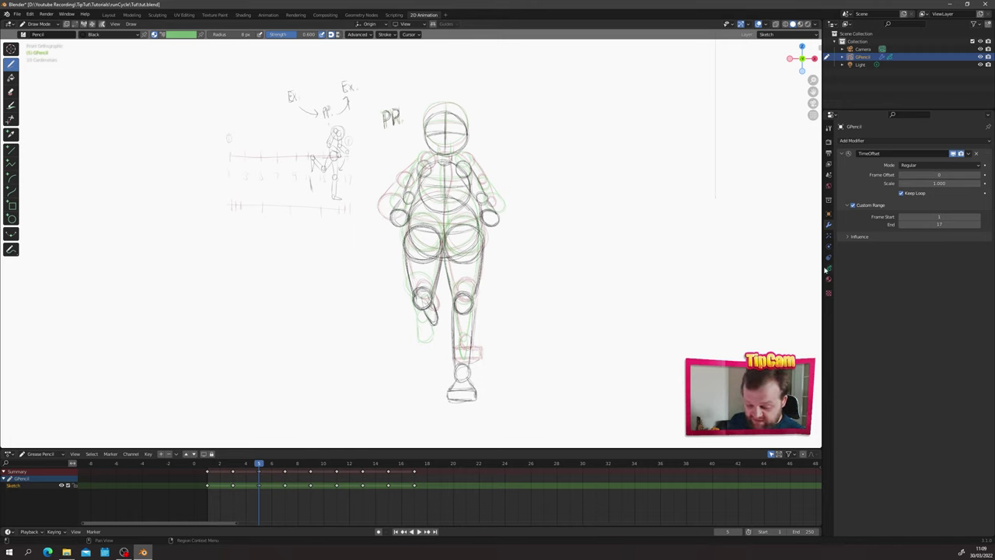
{"action": "left_click", "coordinate": [828, 268]}
{"action": "left_click", "coordinate": [971, 168]}
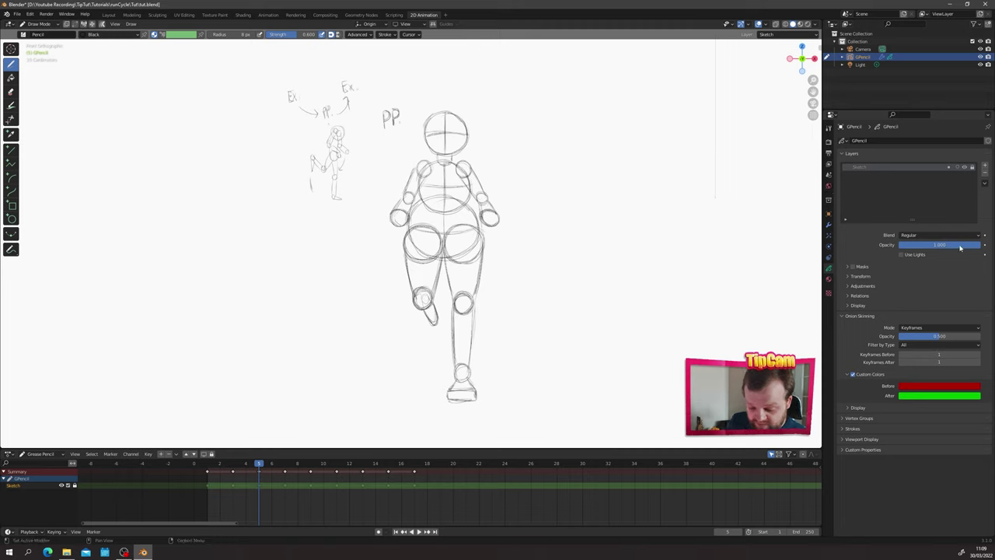
{"action": "mouse_move", "coordinate": [960, 245]}
{"action": "left_mouse_down"}
{"action": "mouse_move", "coordinate": [875, 247]}
{"action": "mouse_move", "coordinate": [902, 244]}
{"action": "left_mouse_up"}
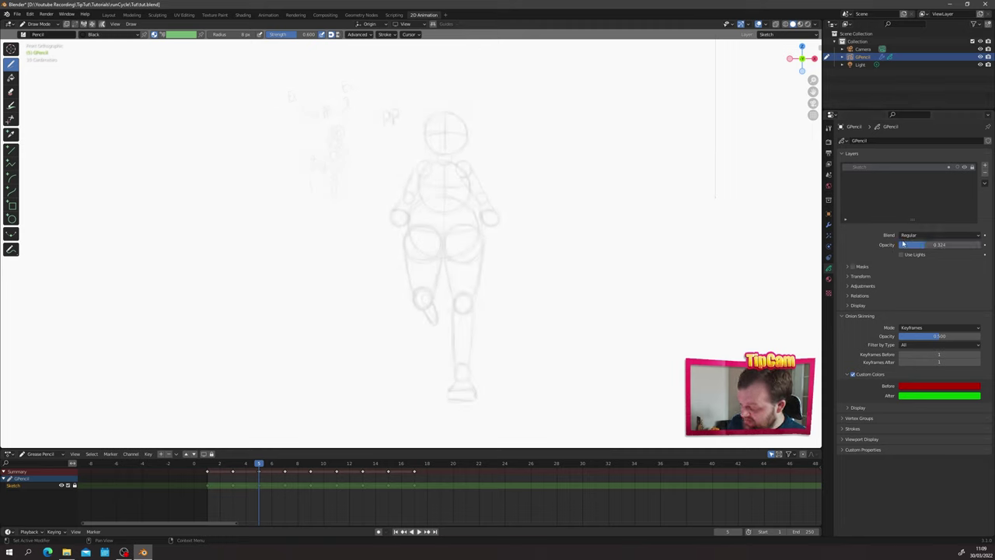
Step: Add a new Grease Pencil layer above the sketch and name it Line
{"action": "left_click", "coordinate": [985, 165]}
{"action": "double_click", "coordinate": [859, 168]}
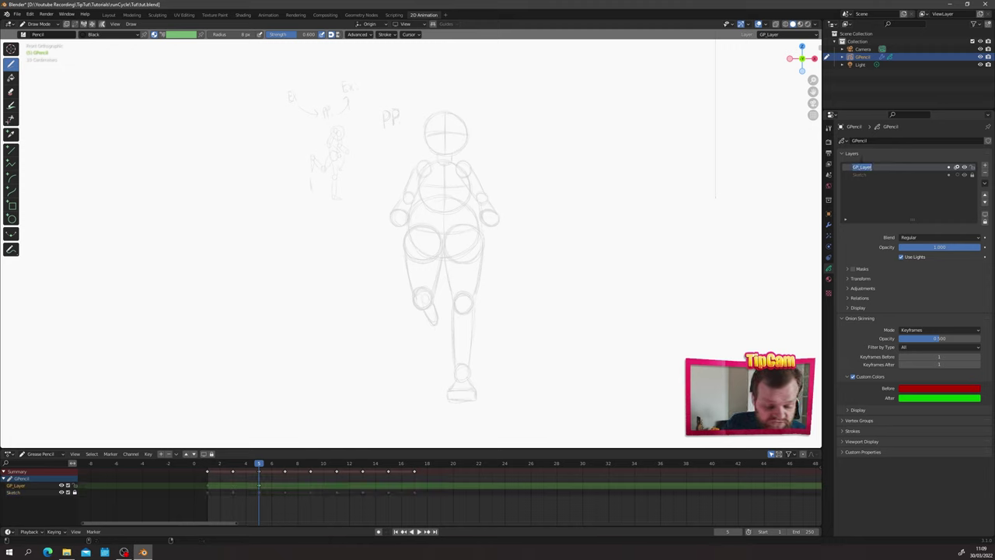
{"action": "type", "text": "Lin"}
{"action": "type", "text": "ne"}
{"action": "key", "text": "Return"}
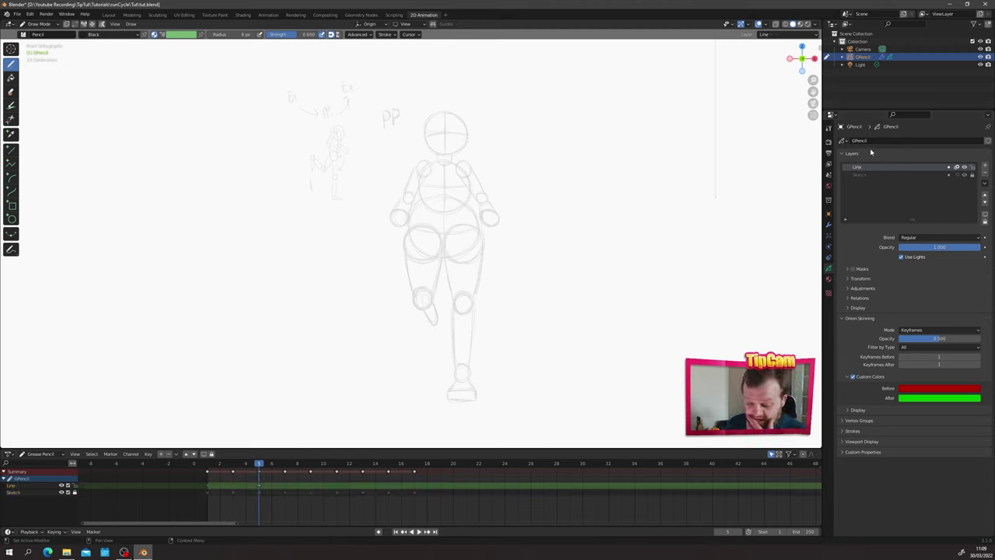
Step: Draw the character's eyes, toothy mouth, jaw and ears over the head sketch on the Line layer at frame 5
{"action": "scroll", "coordinate": [393, 195], "scroll_direction": "down", "scroll_amount": 4}
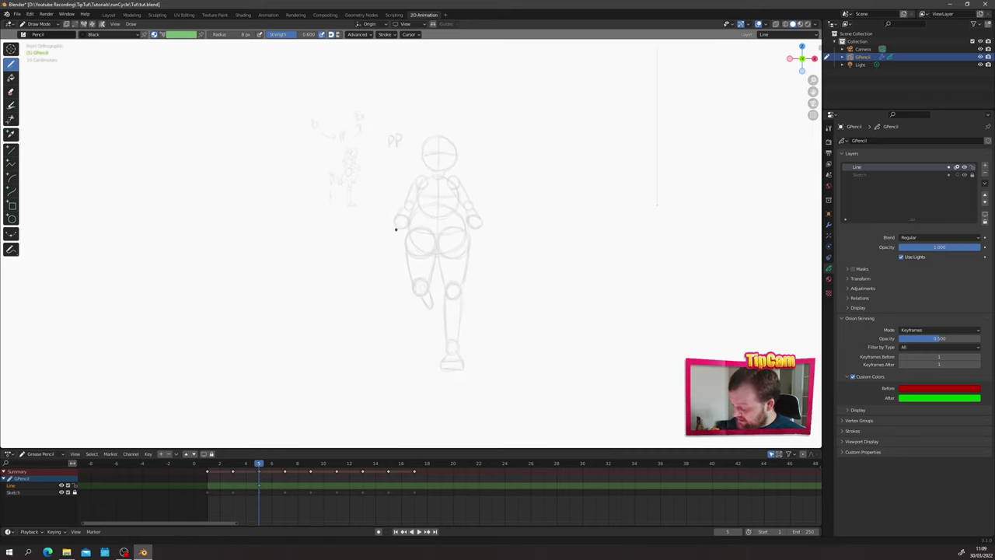
{"action": "mouse_move", "coordinate": [427, 263]}
{"action": "middle_mouse_down", "text": "shift"}
{"action": "mouse_move", "coordinate": [422, 244]}
{"action": "mouse_move", "coordinate": [389, 245]}
{"action": "mouse_move", "coordinate": [386, 255]}
{"action": "middle_mouse_up", "text": "shift"}
{"action": "scroll", "coordinate": [386, 254], "scroll_direction": "up", "scroll_amount": 4}
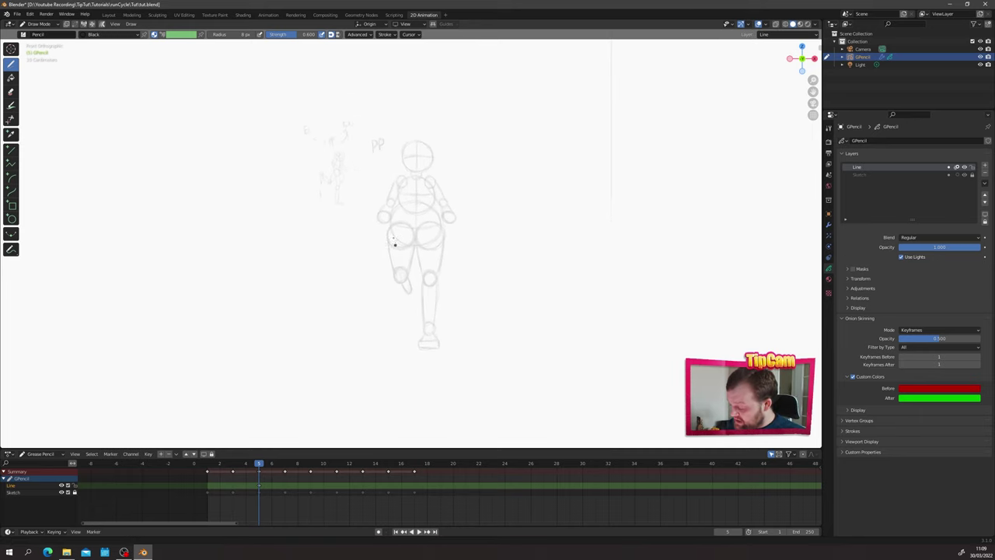
{"action": "middle_click_drag", "start_coordinate": [423, 159], "coordinate": [426, 243], "text": "shift"}
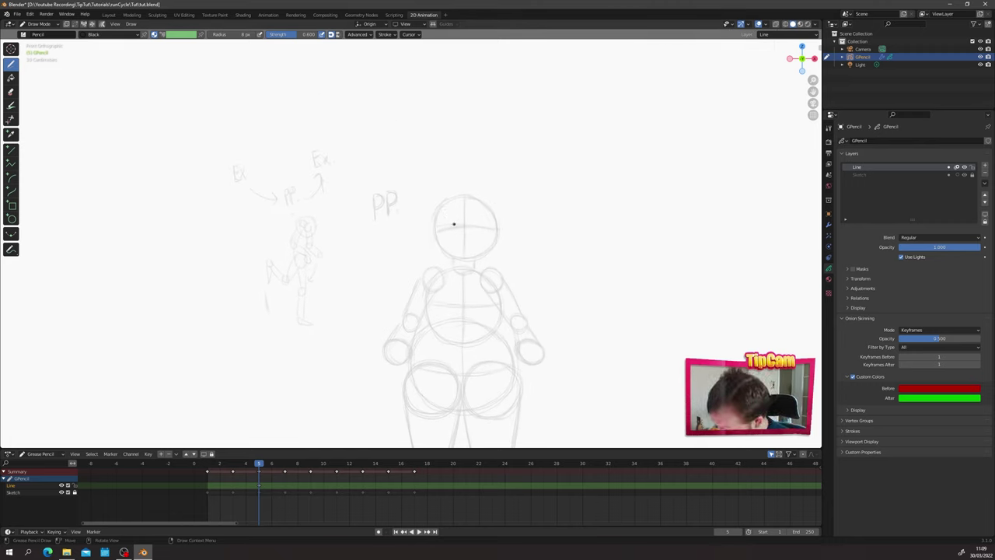
{"action": "left_click_drag", "start_coordinate": [442, 223], "coordinate": [464, 224]}
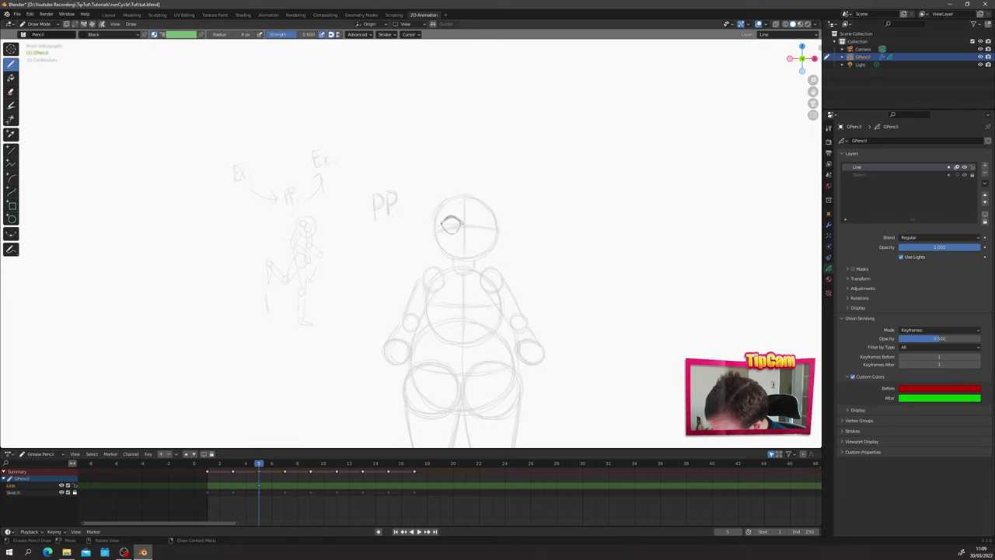
{"action": "mouse_move", "coordinate": [450, 225]}
{"action": "left_mouse_down"}
{"action": "mouse_move", "coordinate": [486, 220]}
{"action": "mouse_move", "coordinate": [457, 247]}
{"action": "mouse_move", "coordinate": [469, 246]}
{"action": "mouse_move", "coordinate": [469, 257]}
{"action": "mouse_move", "coordinate": [440, 241]}
{"action": "mouse_move", "coordinate": [435, 226]}
{"action": "left_mouse_up"}
{"action": "left_click_drag", "start_coordinate": [506, 226], "coordinate": [498, 237]}
{"action": "left_click_drag", "start_coordinate": [434, 221], "coordinate": [432, 238]}
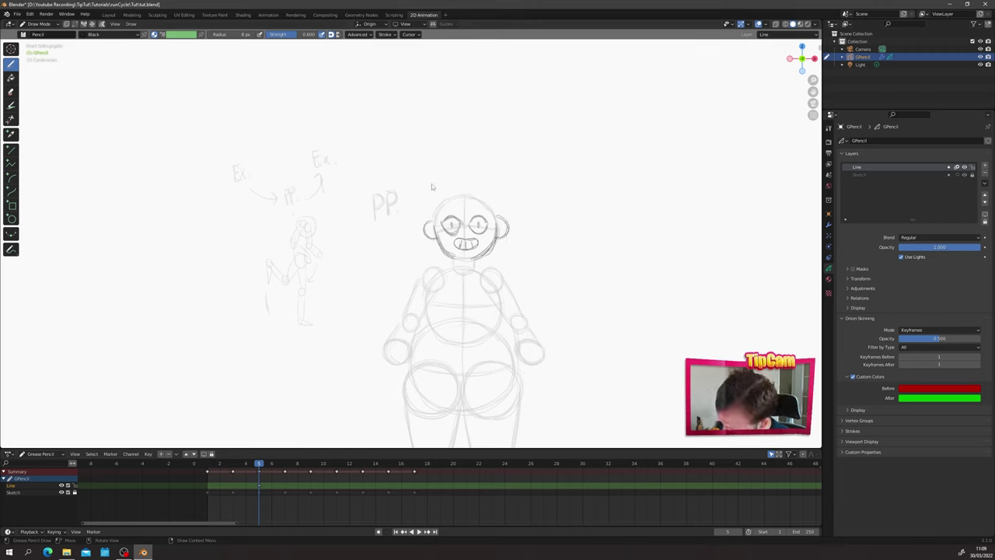
Step: Draw a tall pointed witch's hat with a wide brim and hair strands falling on both sides of the face
{"action": "mouse_move", "coordinate": [484, 213]}
{"action": "left_mouse_down"}
{"action": "mouse_move", "coordinate": [582, 218]}
{"action": "mouse_move", "coordinate": [348, 227]}
{"action": "mouse_move", "coordinate": [594, 220]}
{"action": "left_mouse_up"}
{"action": "key", "text": "ctrl+z"}
{"action": "middle_click_drag", "start_coordinate": [502, 196], "coordinate": [535, 313], "text": "shift"}
{"action": "mouse_move", "coordinate": [535, 313]}
{"action": "left_mouse_down"}
{"action": "mouse_move", "coordinate": [508, 137]}
{"action": "mouse_move", "coordinate": [480, 311]}
{"action": "left_mouse_up"}
{"action": "middle_click_drag", "start_coordinate": [480, 311], "coordinate": [446, 215], "text": "shift"}
{"action": "left_click_drag", "start_coordinate": [486, 231], "coordinate": [528, 272]}
{"action": "left_click_drag", "start_coordinate": [502, 226], "coordinate": [515, 270]}
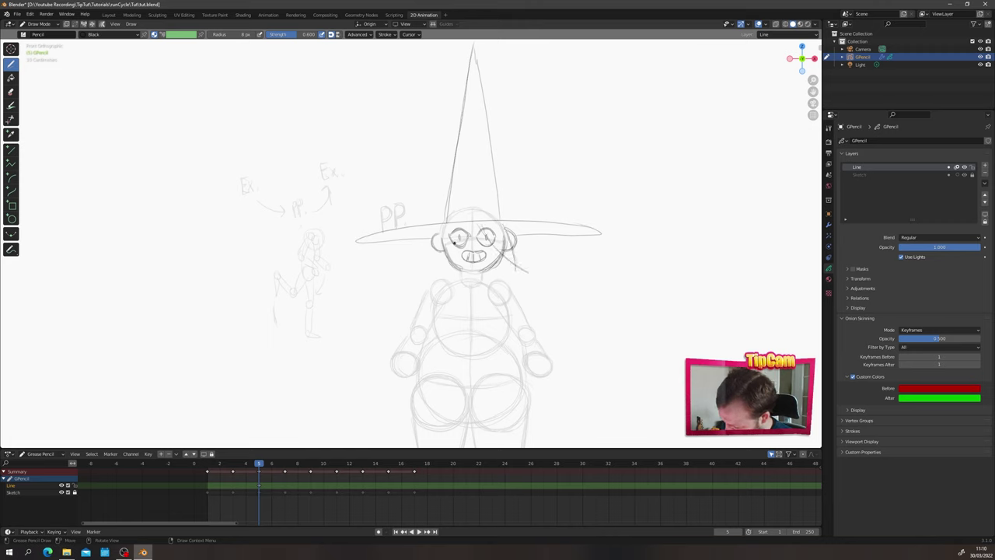
{"action": "left_click_drag", "start_coordinate": [468, 230], "coordinate": [441, 268]}
{"action": "left_click_drag", "start_coordinate": [447, 226], "coordinate": [438, 271]}
Step: Draw the neck, the V-shaped neckline and both sides of the torso down to the waist
{"action": "middle_click_drag", "start_coordinate": [463, 272], "coordinate": [439, 221], "text": "shift"}
{"action": "mouse_move", "coordinate": [457, 220]}
{"action": "left_mouse_down"}
{"action": "mouse_move", "coordinate": [455, 233]}
{"action": "mouse_move", "coordinate": [439, 234]}
{"action": "left_mouse_up"}
{"action": "left_click_drag", "start_coordinate": [455, 240], "coordinate": [446, 270]}
{"action": "left_click_drag", "start_coordinate": [477, 257], "coordinate": [482, 277]}
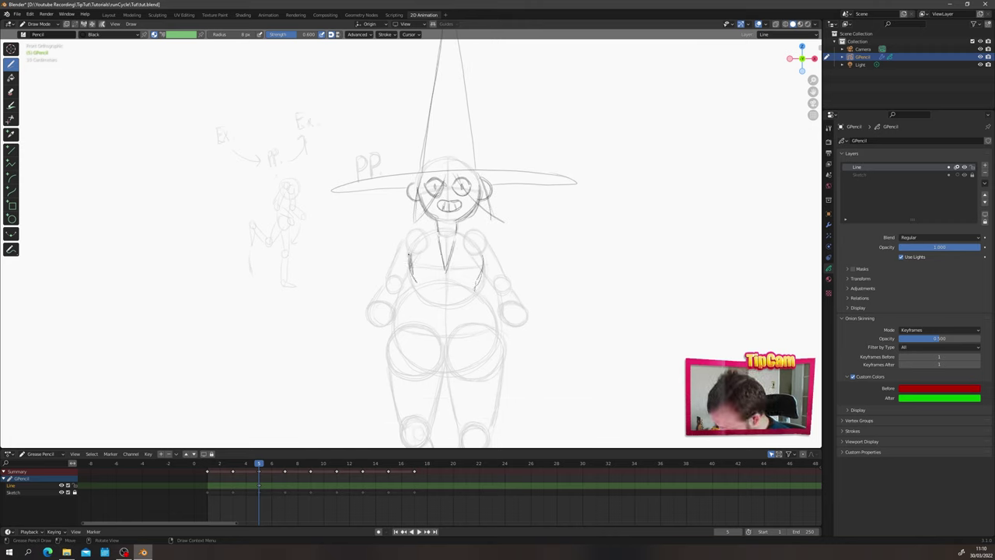
Step: Draw a flared skirt from the waist to above the knees with a curved hem
{"action": "middle_click_drag", "start_coordinate": [333, 291], "coordinate": [291, 240], "text": "shift"}
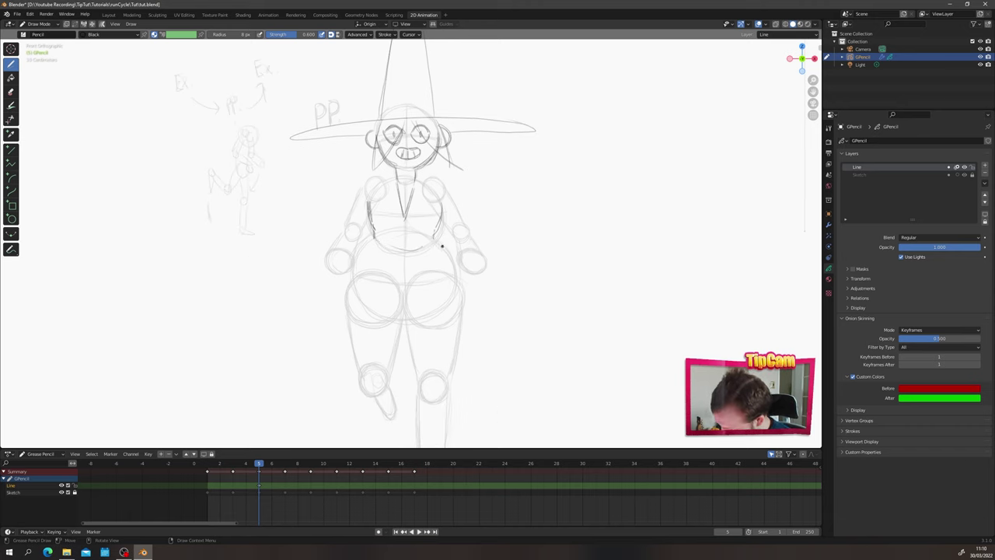
{"action": "left_click_drag", "start_coordinate": [440, 244], "coordinate": [483, 366]}
{"action": "left_click_drag", "start_coordinate": [364, 235], "coordinate": [323, 354]}
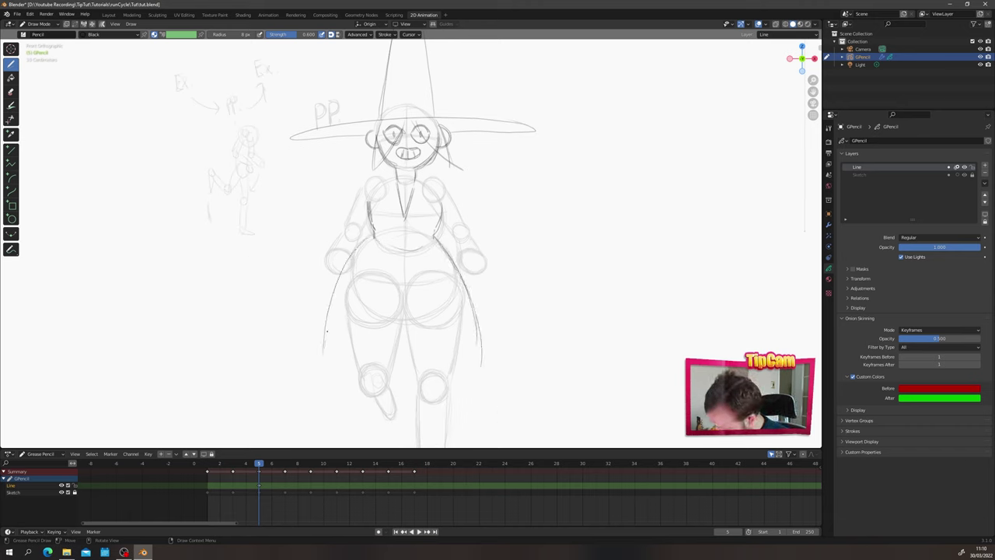
{"action": "left_click_drag", "start_coordinate": [351, 255], "coordinate": [331, 333]}
{"action": "left_click_drag", "start_coordinate": [458, 347], "coordinate": [335, 357]}
{"action": "left_click_drag", "start_coordinate": [476, 357], "coordinate": [323, 352]}
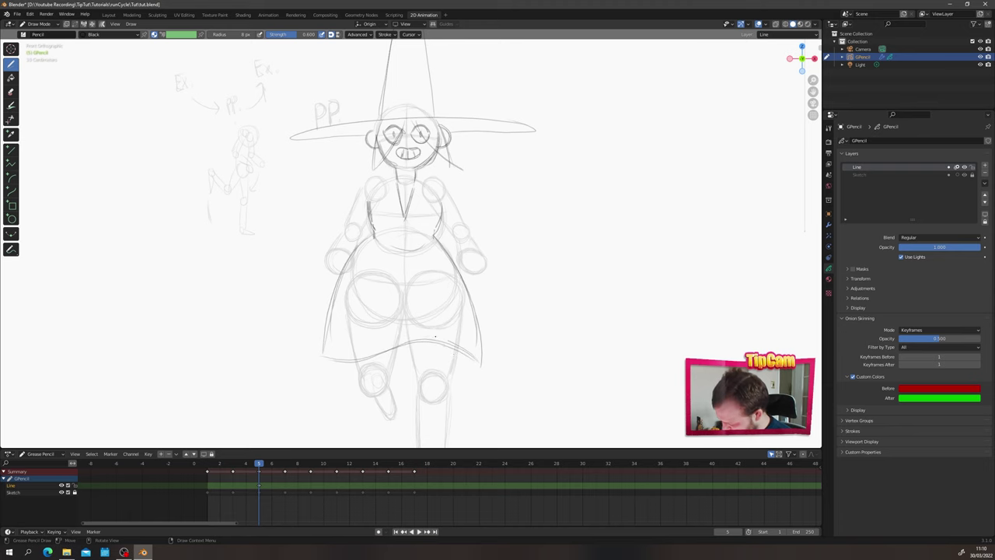
Step: Draw a hip bag with its strap crossing the chest, and outline the arms with jagged sleeve cuffs
{"action": "middle_click_drag", "start_coordinate": [324, 302], "coordinate": [408, 297], "text": "shift"}
{"action": "left_click_drag", "start_coordinate": [510, 176], "coordinate": [461, 260]}
{"action": "left_click_drag", "start_coordinate": [511, 186], "coordinate": [455, 270]}
{"action": "mouse_move", "coordinate": [425, 251]}
{"action": "left_mouse_down"}
{"action": "mouse_move", "coordinate": [454, 268]}
{"action": "mouse_move", "coordinate": [428, 310]}
{"action": "left_mouse_up"}
{"action": "left_click_drag", "start_coordinate": [432, 303], "coordinate": [396, 291]}
{"action": "mouse_move", "coordinate": [402, 266]}
{"action": "left_mouse_down"}
{"action": "mouse_move", "coordinate": [394, 292]}
{"action": "mouse_move", "coordinate": [398, 283]}
{"action": "left_mouse_up"}
{"action": "mouse_move", "coordinate": [413, 274]}
{"action": "left_mouse_down"}
{"action": "mouse_move", "coordinate": [411, 284]}
{"action": "mouse_move", "coordinate": [444, 267]}
{"action": "left_mouse_up"}
{"action": "mouse_move", "coordinate": [501, 174]}
{"action": "left_mouse_down"}
{"action": "mouse_move", "coordinate": [524, 180]}
{"action": "mouse_move", "coordinate": [552, 218]}
{"action": "mouse_move", "coordinate": [540, 230]}
{"action": "mouse_move", "coordinate": [575, 254]}
{"action": "mouse_move", "coordinate": [562, 272]}
{"action": "mouse_move", "coordinate": [543, 269]}
{"action": "mouse_move", "coordinate": [572, 272]}
{"action": "left_mouse_up"}
{"action": "left_click_drag", "start_coordinate": [544, 231], "coordinate": [542, 237]}
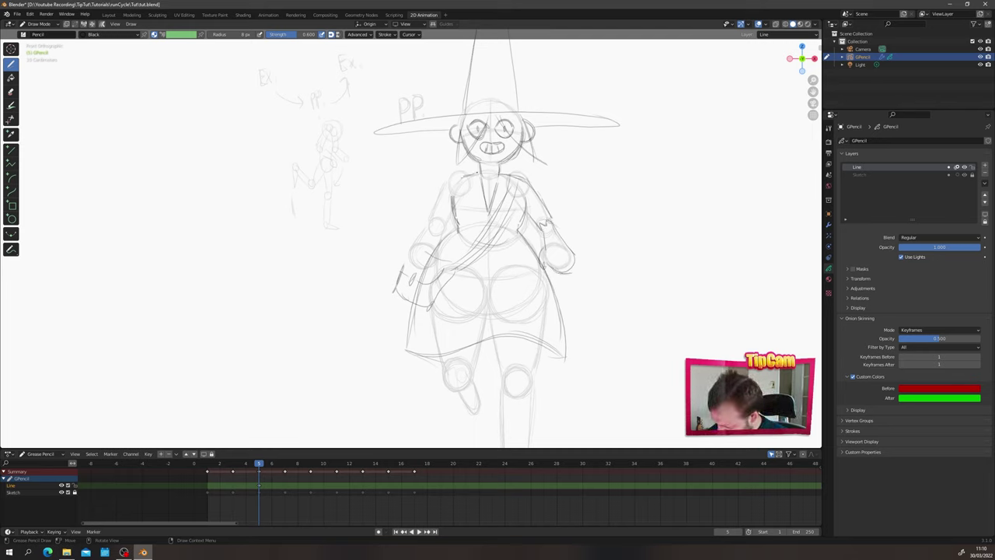
Step: Outline the standing leg and the raised leg below the skirt hem
{"action": "left_click_drag", "start_coordinate": [491, 230], "coordinate": [479, 339]}
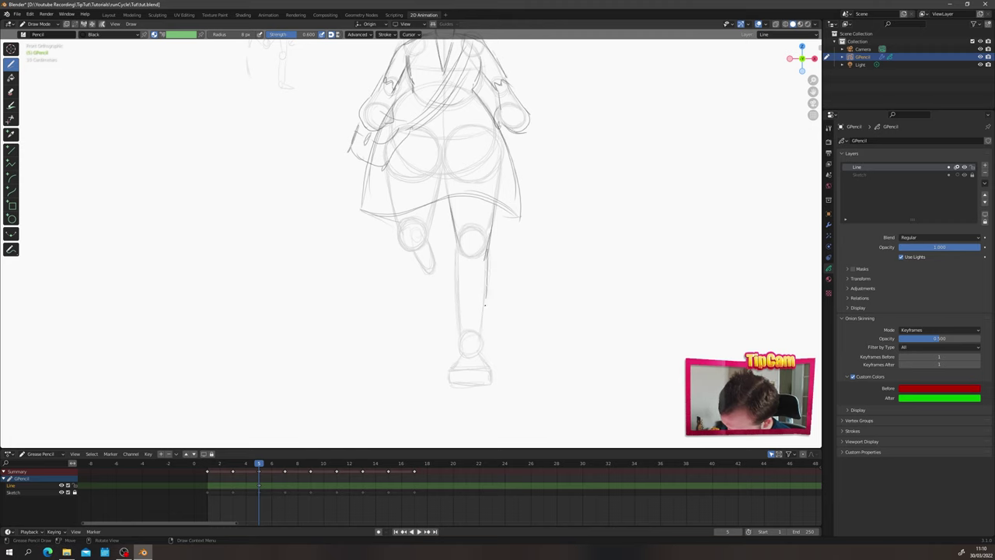
{"action": "left_click_drag", "start_coordinate": [487, 277], "coordinate": [481, 335]}
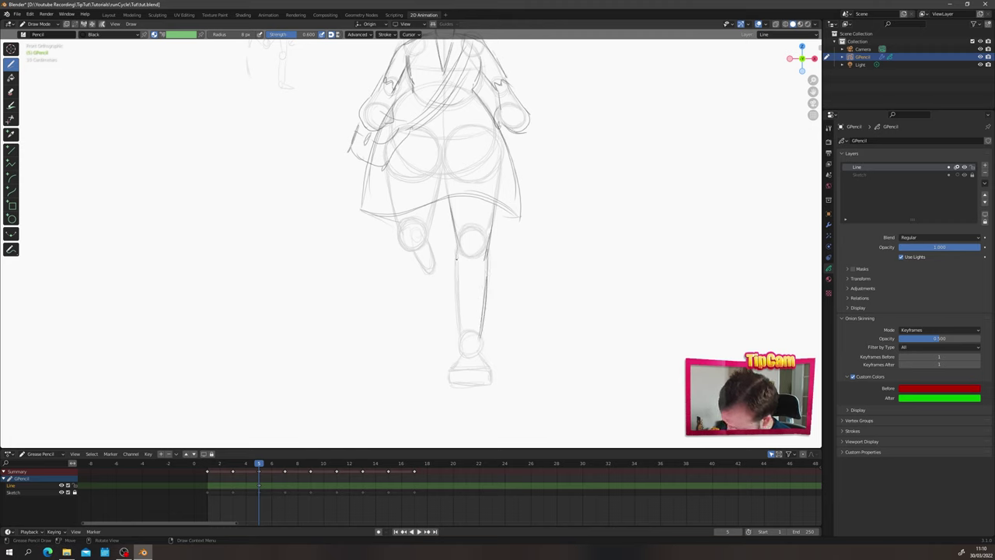
{"action": "left_click_drag", "start_coordinate": [456, 247], "coordinate": [459, 335]}
{"action": "mouse_move", "coordinate": [433, 208]}
{"action": "left_mouse_down"}
{"action": "mouse_move", "coordinate": [428, 235]}
{"action": "mouse_move", "coordinate": [404, 247]}
{"action": "mouse_move", "coordinate": [429, 237]}
{"action": "mouse_move", "coordinate": [435, 262]}
{"action": "mouse_move", "coordinate": [418, 274]}
{"action": "left_mouse_up"}
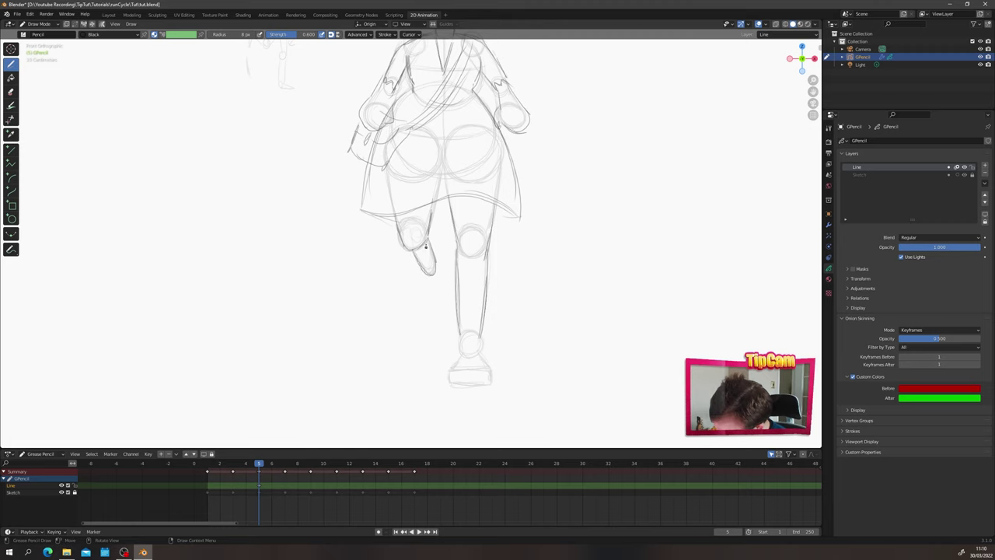
Step: Draw the shoe with its ankle flaps and sole on the standing foot, and go over the hat's right edge
{"action": "mouse_move", "coordinate": [466, 332]}
{"action": "left_mouse_down"}
{"action": "mouse_move", "coordinate": [480, 342]}
{"action": "mouse_move", "coordinate": [472, 327]}
{"action": "mouse_move", "coordinate": [481, 346]}
{"action": "left_mouse_up"}
{"action": "left_click_drag", "start_coordinate": [456, 326], "coordinate": [459, 346]}
{"action": "left_click_drag", "start_coordinate": [486, 327], "coordinate": [490, 373]}
{"action": "mouse_move", "coordinate": [469, 346]}
{"action": "left_mouse_down"}
{"action": "mouse_move", "coordinate": [449, 379]}
{"action": "mouse_move", "coordinate": [489, 375]}
{"action": "left_mouse_up"}
{"action": "left_click_drag", "start_coordinate": [453, 384], "coordinate": [477, 386]}
{"action": "left_click_drag", "start_coordinate": [464, 351], "coordinate": [475, 353]}
{"action": "mouse_move", "coordinate": [355, 147]}
{"action": "middle_mouse_down", "text": "ctrl"}
{"action": "mouse_move", "coordinate": [362, 109]}
{"action": "mouse_move", "coordinate": [395, 191]}
{"action": "middle_mouse_up", "text": "ctrl"}
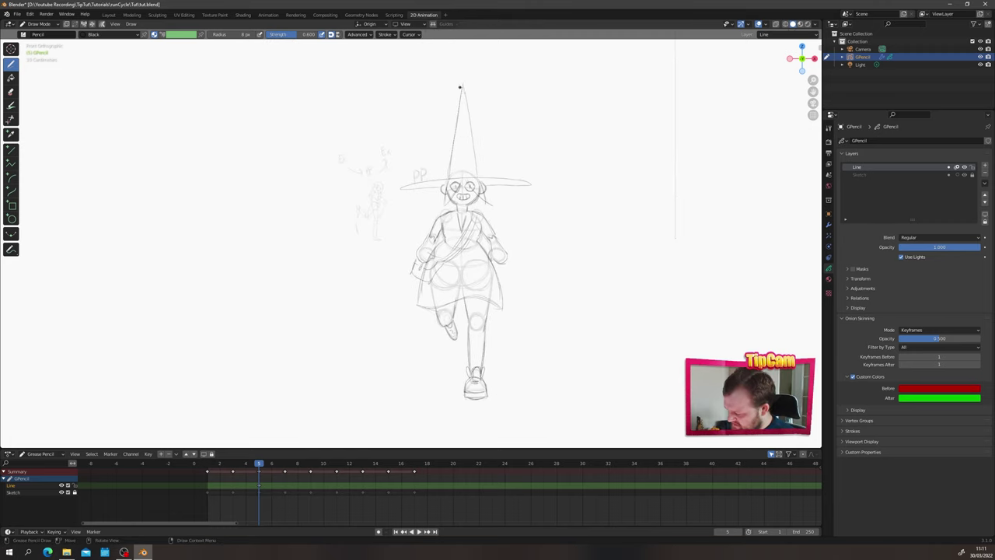
{"action": "mouse_move", "coordinate": [463, 87]}
{"action": "left_mouse_down"}
{"action": "mouse_move", "coordinate": [474, 176]}
{"action": "mouse_move", "coordinate": [468, 118]}
{"action": "left_mouse_up"}
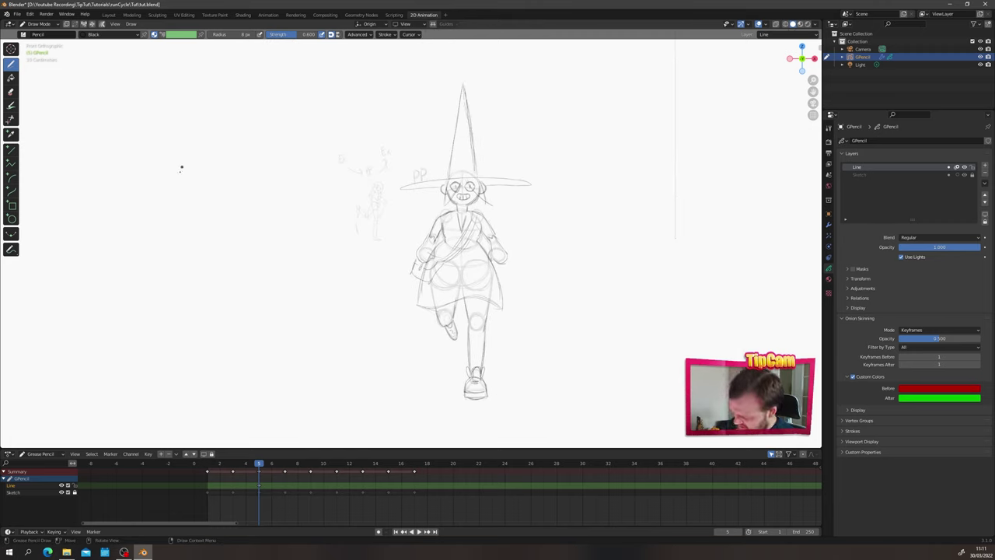
{"action": "mouse_move", "coordinate": [247, 267]}
{"action": "middle_mouse_down", "text": "shift"}
{"action": "mouse_move", "coordinate": [267, 254]}
{"action": "mouse_move", "coordinate": [249, 279]}
{"action": "middle_mouse_up", "text": "shift"}
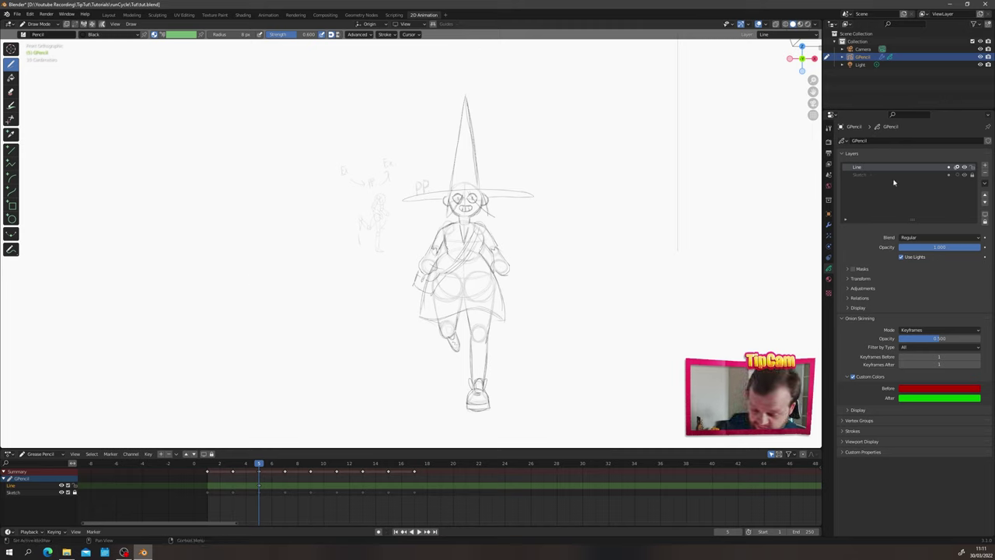
Step: Add a new Grease Pencil layer above the Line layer and name it Ink
{"action": "left_click", "coordinate": [985, 166]}
{"action": "double_click", "coordinate": [862, 168]}
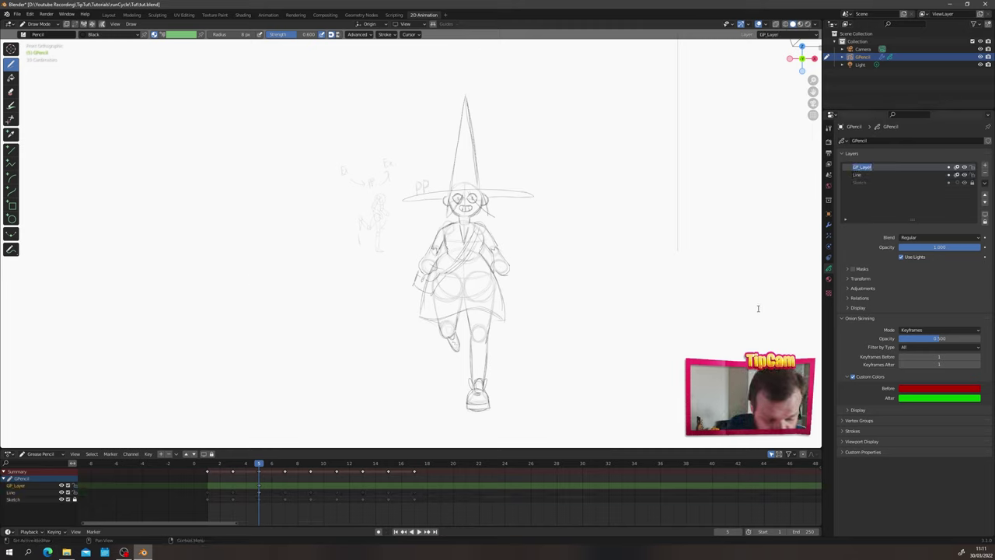
{"action": "type", "text": "F"}
{"action": "key", "text": "Return"}
Step: Lower the opacity of the Line layer so its drawing serves as a faint guide
{"action": "left_click", "coordinate": [875, 175]}
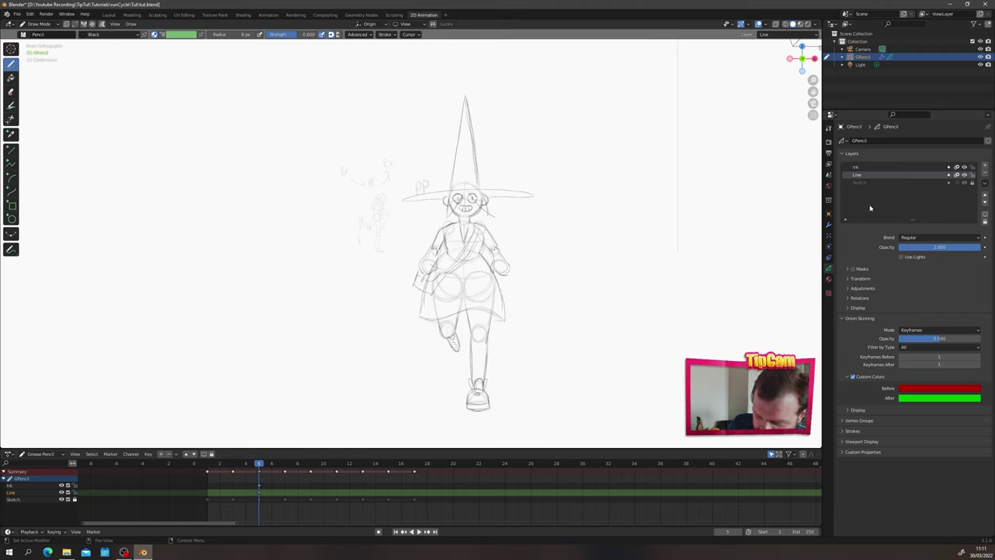
{"action": "left_click_drag", "start_coordinate": [977, 247], "coordinate": [908, 250]}
Step: Make the Ink layer active and switch the drawing brush to Ink Pen Rough
{"action": "left_click", "coordinate": [856, 167]}
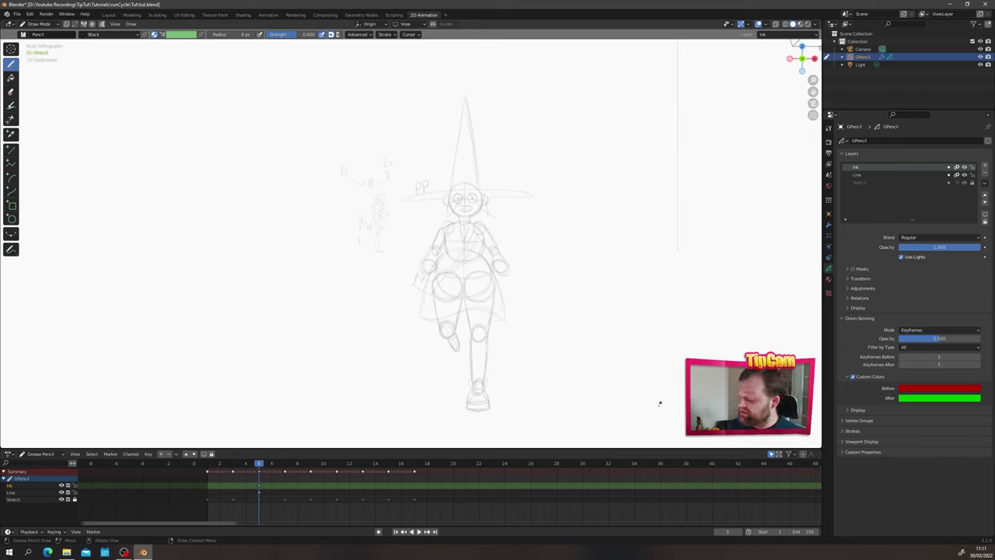
{"action": "left_click", "coordinate": [24, 34]}
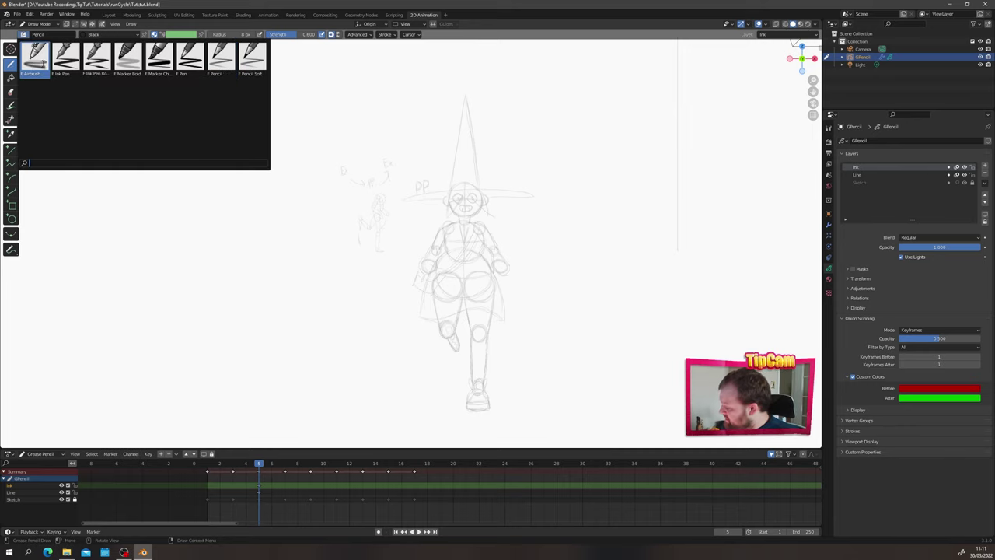
{"action": "left_click", "coordinate": [92, 62]}
Step: Try the brush with test strokes around the head at different radii, undoing each stroke
{"action": "mouse_move", "coordinate": [444, 201]}
{"action": "left_mouse_down"}
{"action": "mouse_move", "coordinate": [393, 261]}
{"action": "mouse_move", "coordinate": [389, 235]}
{"action": "left_mouse_up"}
{"action": "key", "text": "ctrl+z"}
{"action": "mouse_move", "coordinate": [456, 194]}
{"action": "left_mouse_down"}
{"action": "mouse_move", "coordinate": [422, 262]}
{"action": "mouse_move", "coordinate": [365, 164]}
{"action": "left_mouse_up"}
{"action": "key", "text": "ctrl+z"}
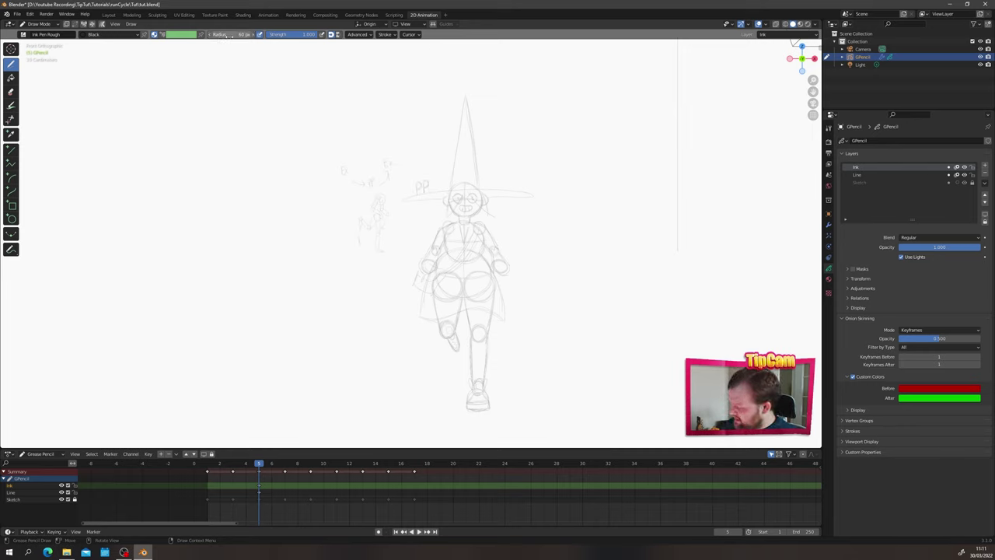
{"action": "left_click_drag", "start_coordinate": [211, 34], "coordinate": [201, 34]}
{"action": "mouse_move", "coordinate": [445, 184]}
{"action": "left_mouse_down"}
{"action": "mouse_move", "coordinate": [389, 182]}
{"action": "mouse_move", "coordinate": [378, 160]}
{"action": "left_mouse_up"}
{"action": "key", "text": "ctrl+z"}
{"action": "left_click_drag", "start_coordinate": [221, 35], "coordinate": [248, 44]}
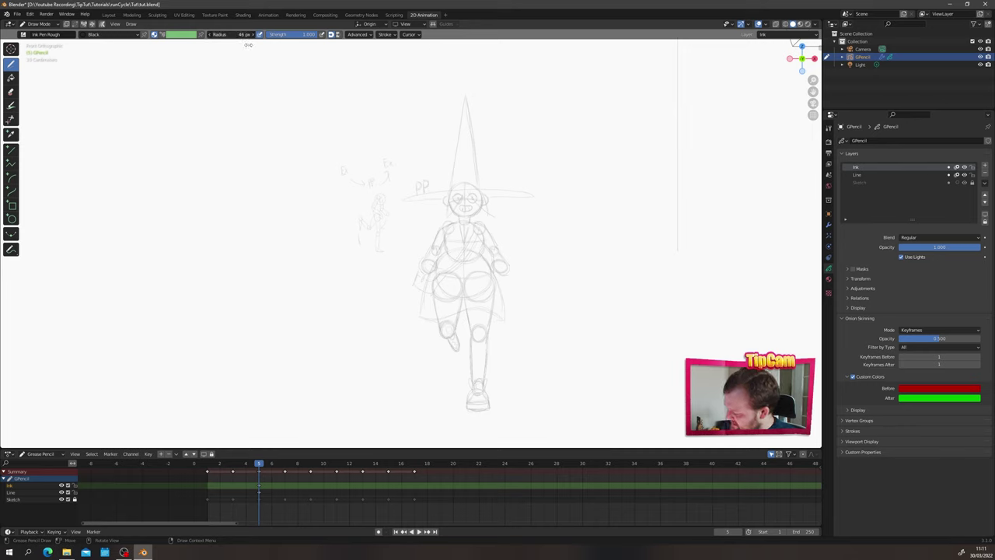
Step: Set the brush radius to 20 px
{"action": "left_click", "coordinate": [235, 35]}
{"action": "type", "text": "20"}
{"action": "key", "text": "Return"}
Step: Ink the hat's cone and brim, the hair strands on both sides and the left ear
{"action": "scroll", "coordinate": [438, 209], "scroll_direction": "up", "scroll_amount": 3}
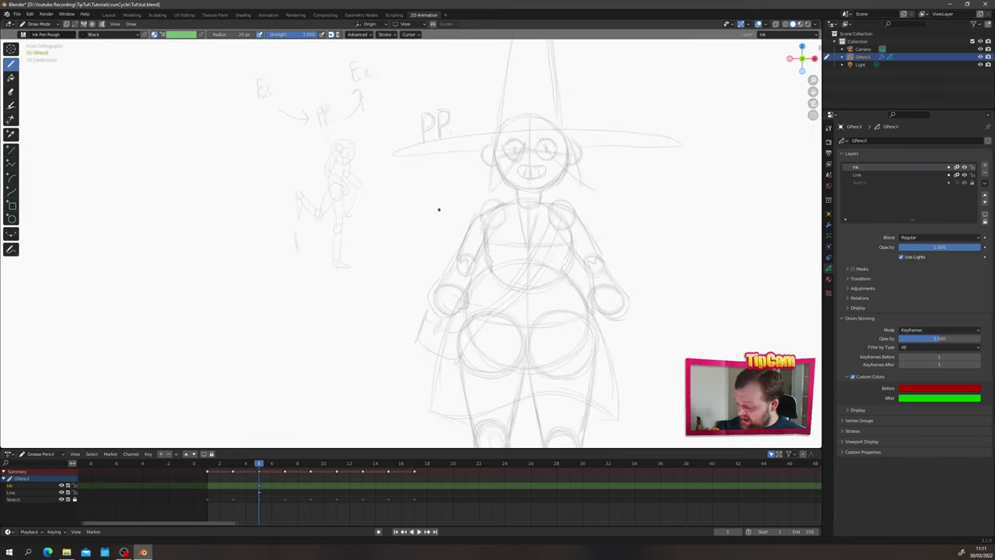
{"action": "scroll", "coordinate": [407, 285], "scroll_direction": "down", "scroll_amount": 2}
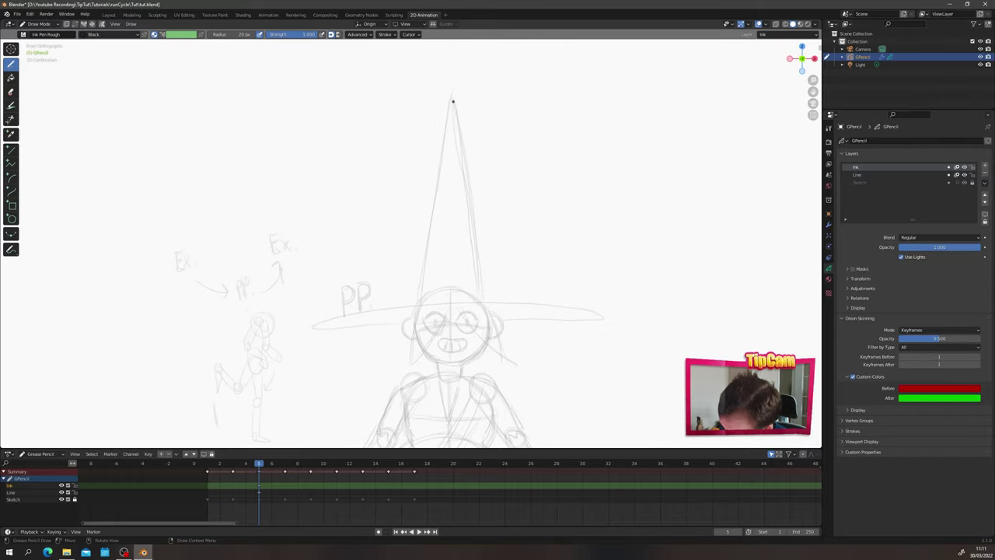
{"action": "left_click_drag", "start_coordinate": [452, 99], "coordinate": [483, 303]}
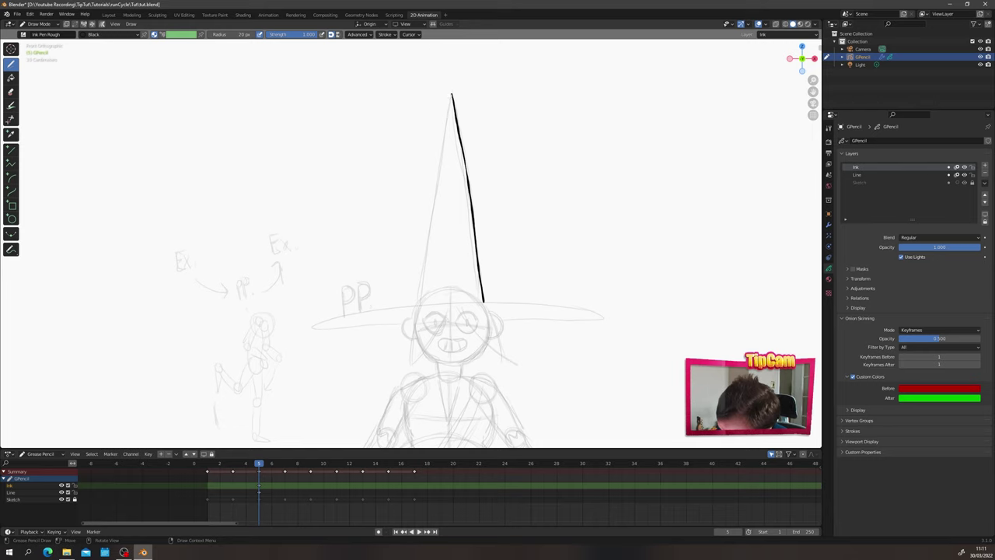
{"action": "left_click_drag", "start_coordinate": [451, 94], "coordinate": [416, 305]}
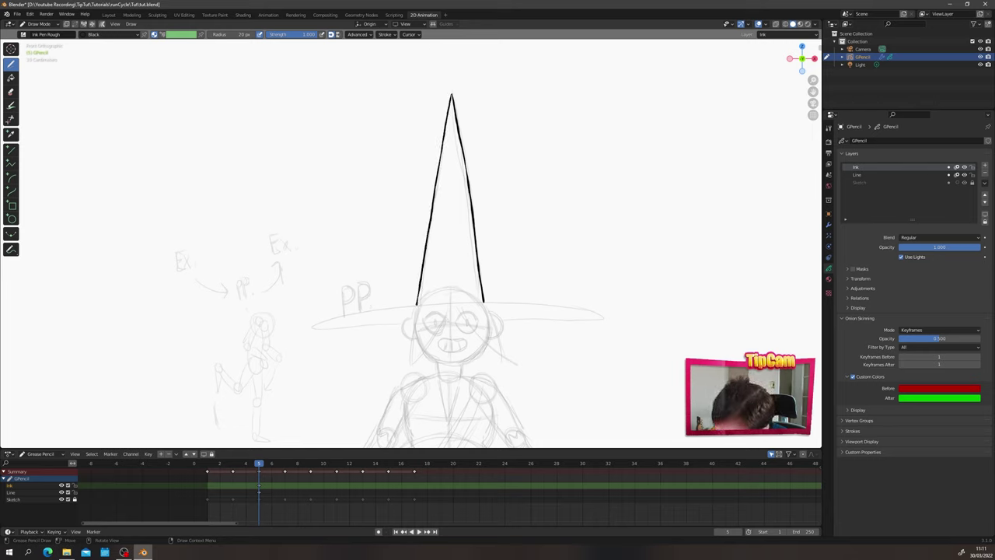
{"action": "middle_click_drag", "start_coordinate": [361, 336], "coordinate": [329, 281], "text": "shift"}
{"action": "mouse_move", "coordinate": [382, 250]}
{"action": "left_mouse_down"}
{"action": "mouse_move", "coordinate": [508, 250]}
{"action": "mouse_move", "coordinate": [467, 264]}
{"action": "mouse_move", "coordinate": [365, 269]}
{"action": "mouse_move", "coordinate": [376, 283]}
{"action": "mouse_move", "coordinate": [414, 261]}
{"action": "mouse_move", "coordinate": [476, 305]}
{"action": "left_mouse_up"}
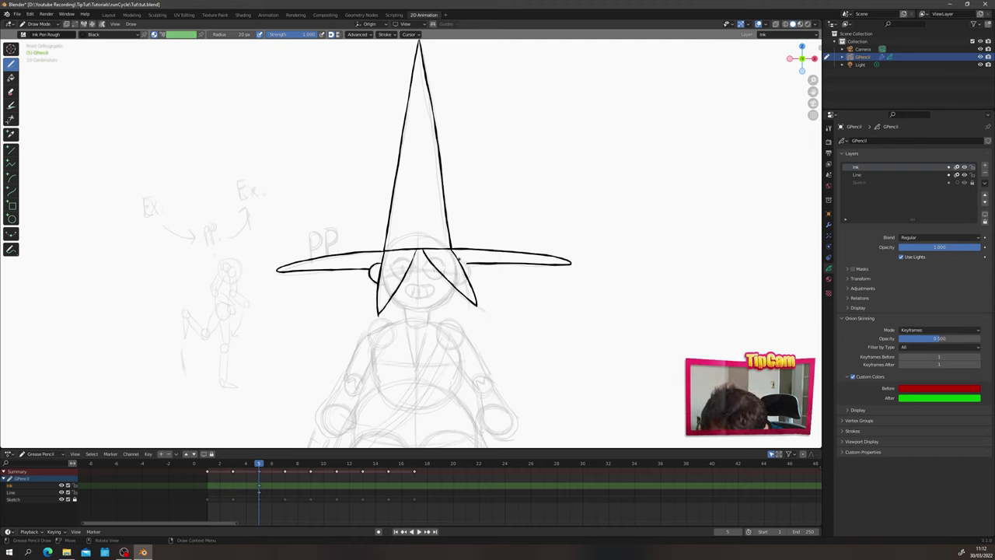
Step: Ink the right ear, the jawline, the neck and the V-shaped neckline
{"action": "mouse_move", "coordinate": [466, 265]}
{"action": "left_mouse_down"}
{"action": "mouse_move", "coordinate": [429, 308]}
{"action": "mouse_move", "coordinate": [392, 301]}
{"action": "left_mouse_up"}
{"action": "key", "text": "ctrl+z"}
{"action": "mouse_move", "coordinate": [454, 286]}
{"action": "left_mouse_down"}
{"action": "mouse_move", "coordinate": [391, 298]}
{"action": "mouse_move", "coordinate": [429, 325]}
{"action": "left_mouse_up"}
{"action": "left_click_drag", "start_coordinate": [406, 310], "coordinate": [417, 367]}
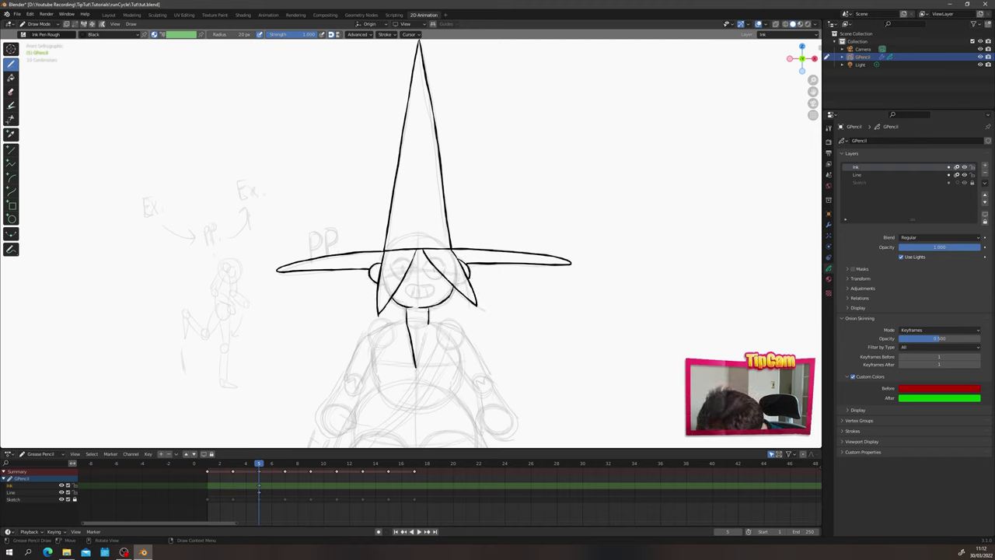
{"action": "left_click_drag", "start_coordinate": [429, 325], "coordinate": [417, 368]}
Step: Ink the grinning mouth with its teeth and both eyes with their pupils
{"action": "mouse_move", "coordinate": [416, 286]}
{"action": "left_mouse_down"}
{"action": "mouse_move", "coordinate": [417, 297]}
{"action": "mouse_move", "coordinate": [405, 288]}
{"action": "left_mouse_up"}
{"action": "key", "text": "ctrl+z"}
{"action": "left_click_drag", "start_coordinate": [421, 286], "coordinate": [429, 297]}
{"action": "left_click_drag", "start_coordinate": [411, 286], "coordinate": [411, 297]}
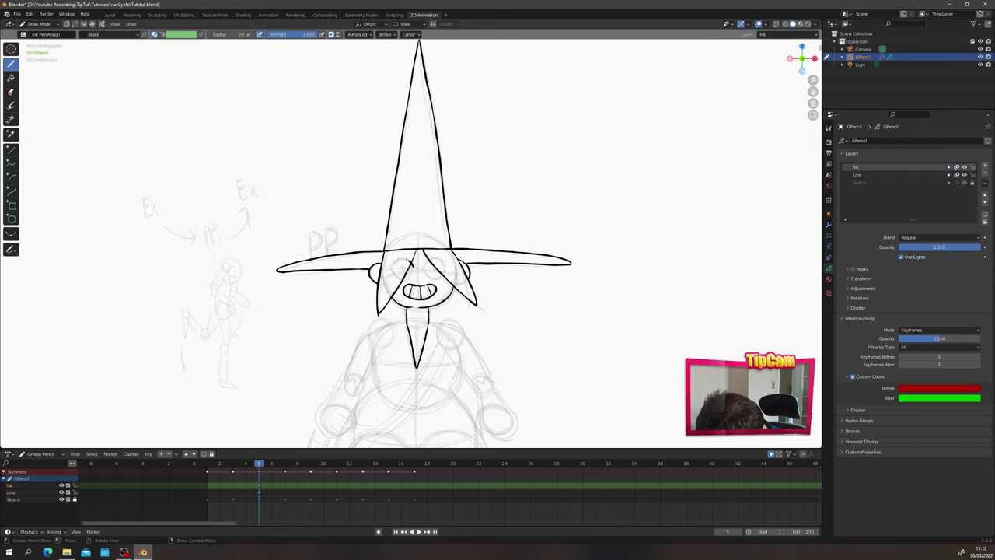
{"action": "left_click_drag", "start_coordinate": [409, 261], "coordinate": [412, 266]}
{"action": "left_click_drag", "start_coordinate": [402, 264], "coordinate": [436, 271]}
Step: Ink the right sleeve with its jagged cuff, the sides of the torso, the waist and the bag strap
{"action": "middle_click_drag", "start_coordinate": [378, 329], "coordinate": [325, 156], "text": "shift"}
{"action": "left_click_drag", "start_coordinate": [376, 149], "coordinate": [438, 206]}
{"action": "left_click_drag", "start_coordinate": [437, 205], "coordinate": [411, 199]}
{"action": "left_click_drag", "start_coordinate": [405, 178], "coordinate": [398, 217]}
{"action": "left_click_drag", "start_coordinate": [323, 182], "coordinate": [330, 219]}
{"action": "left_click_drag", "start_coordinate": [375, 230], "coordinate": [390, 225]}
{"action": "mouse_move", "coordinate": [384, 151]}
{"action": "left_mouse_down"}
{"action": "mouse_move", "coordinate": [315, 258]}
{"action": "mouse_move", "coordinate": [342, 252]}
{"action": "left_mouse_up"}
{"action": "left_click_drag", "start_coordinate": [320, 260], "coordinate": [342, 251]}
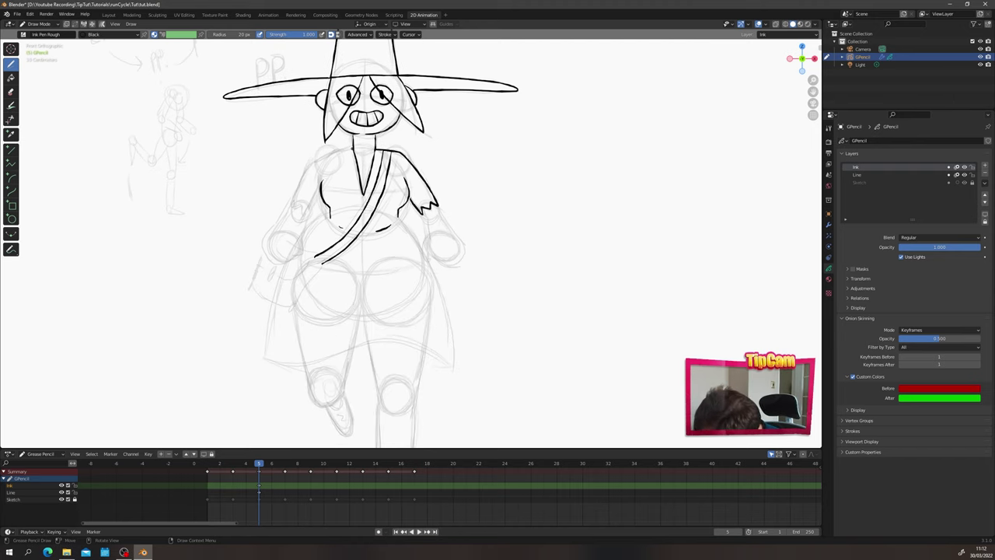
Step: Ink the left sleeve with its jagged cuff, the skirt's right edge, and both forearms and hands
{"action": "left_click_drag", "start_coordinate": [349, 151], "coordinate": [293, 199]}
{"action": "mouse_move", "coordinate": [291, 198]}
{"action": "left_mouse_down"}
{"action": "mouse_move", "coordinate": [316, 213]}
{"action": "mouse_move", "coordinate": [315, 199]}
{"action": "left_mouse_up"}
{"action": "left_click_drag", "start_coordinate": [426, 219], "coordinate": [451, 365]}
{"action": "mouse_move", "coordinate": [320, 263]}
{"action": "left_mouse_down"}
{"action": "mouse_move", "coordinate": [254, 293]}
{"action": "mouse_move", "coordinate": [260, 252]}
{"action": "left_mouse_up"}
{"action": "mouse_move", "coordinate": [295, 204]}
{"action": "left_mouse_down"}
{"action": "mouse_move", "coordinate": [264, 258]}
{"action": "mouse_move", "coordinate": [302, 233]}
{"action": "left_mouse_up"}
{"action": "left_click_drag", "start_coordinate": [303, 241], "coordinate": [308, 212]}
{"action": "left_click_drag", "start_coordinate": [438, 206], "coordinate": [459, 243]}
{"action": "left_click_drag", "start_coordinate": [423, 214], "coordinate": [431, 248]}
Step: Ink the hip bag with its flap and clasp
{"action": "middle_click_drag", "start_coordinate": [229, 280], "coordinate": [297, 265], "text": "shift"}
{"action": "left_click_drag", "start_coordinate": [388, 243], "coordinate": [339, 266]}
{"action": "mouse_move", "coordinate": [339, 256]}
{"action": "left_mouse_down"}
{"action": "mouse_move", "coordinate": [325, 250]}
{"action": "mouse_move", "coordinate": [354, 279]}
{"action": "left_mouse_up"}
{"action": "middle_click_drag", "start_coordinate": [365, 275], "coordinate": [377, 257], "text": "shift"}
Step: Ink the skirt's left edge and its curved hem with the underside visible at both corners
{"action": "left_click_drag", "start_coordinate": [412, 180], "coordinate": [385, 215]}
{"action": "middle_click_drag", "start_coordinate": [389, 257], "coordinate": [386, 198], "text": "shift"}
{"action": "mouse_move", "coordinate": [349, 211]}
{"action": "left_mouse_down"}
{"action": "mouse_move", "coordinate": [344, 231]}
{"action": "mouse_move", "coordinate": [528, 271]}
{"action": "left_mouse_up"}
{"action": "left_click_drag", "start_coordinate": [527, 272], "coordinate": [499, 275]}
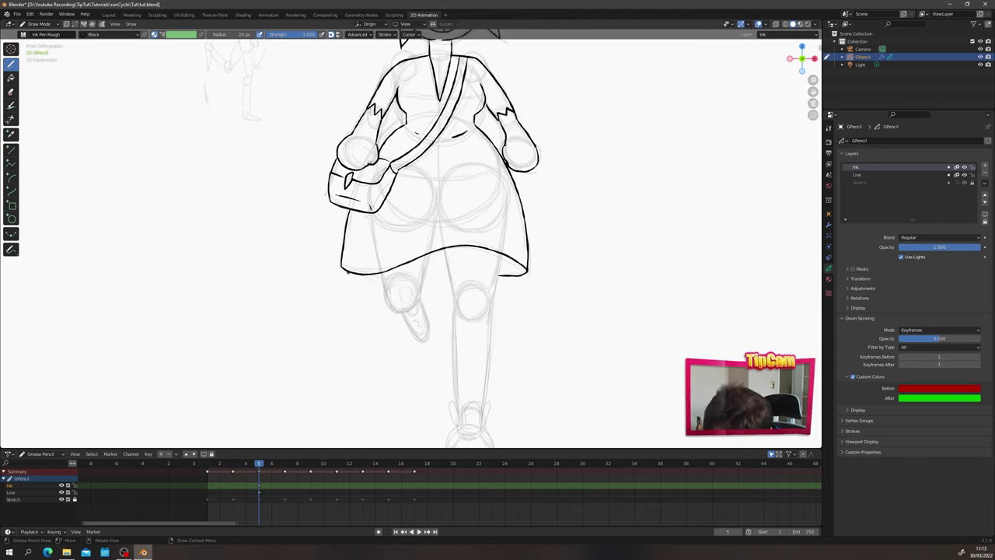
{"action": "left_click_drag", "start_coordinate": [342, 269], "coordinate": [380, 281]}
Step: Ink the standing leg and the raised leg with its foot
{"action": "left_click_drag", "start_coordinate": [500, 255], "coordinate": [482, 408]}
{"action": "left_click_drag", "start_coordinate": [454, 325], "coordinate": [456, 414]}
{"action": "left_click_drag", "start_coordinate": [428, 255], "coordinate": [420, 313]}
{"action": "left_click_drag", "start_coordinate": [384, 275], "coordinate": [381, 293]}
{"action": "left_click_drag", "start_coordinate": [418, 298], "coordinate": [426, 340]}
{"action": "left_click_drag", "start_coordinate": [413, 315], "coordinate": [420, 325]}
Step: Ink the standing foot's shoe with its ankle flaps, laces and sole line
{"action": "middle_click_drag", "start_coordinate": [367, 329], "coordinate": [335, 189], "text": "shift"}
{"action": "left_click_drag", "start_coordinate": [436, 289], "coordinate": [448, 263]}
{"action": "mouse_move", "coordinate": [427, 289]}
{"action": "left_mouse_down"}
{"action": "mouse_move", "coordinate": [440, 263]}
{"action": "mouse_move", "coordinate": [444, 297]}
{"action": "left_mouse_up"}
{"action": "mouse_move", "coordinate": [431, 289]}
{"action": "left_mouse_down"}
{"action": "mouse_move", "coordinate": [418, 264]}
{"action": "mouse_move", "coordinate": [458, 264]}
{"action": "left_mouse_up"}
{"action": "mouse_move", "coordinate": [417, 289]}
{"action": "left_mouse_down"}
{"action": "mouse_move", "coordinate": [463, 320]}
{"action": "mouse_move", "coordinate": [429, 291]}
{"action": "left_mouse_up"}
{"action": "left_click_drag", "start_coordinate": [416, 320], "coordinate": [462, 317]}
{"action": "middle_click_drag", "start_coordinate": [329, 124], "coordinate": [329, 171], "text": "ctrl"}
{"action": "mouse_move", "coordinate": [337, 82]}
{"action": "middle_mouse_down", "text": "shift"}
{"action": "mouse_move", "coordinate": [397, 220]}
{"action": "mouse_move", "coordinate": [388, 221]}
{"action": "middle_mouse_up", "text": "shift"}
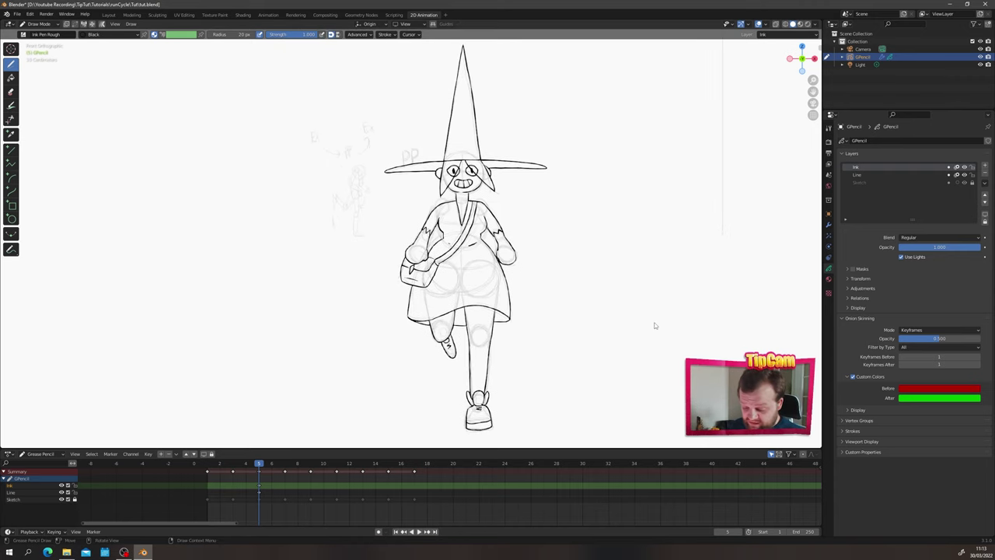
Step: Add a new Grease Pencil layer and move it directly below the Ink layer
{"action": "left_click", "coordinate": [858, 176]}
{"action": "left_click", "coordinate": [857, 168]}
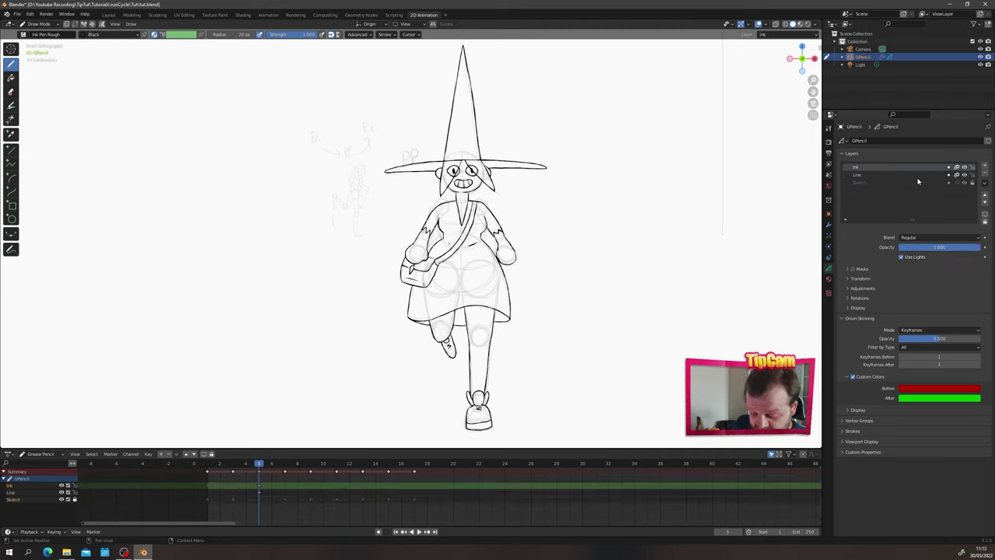
{"action": "left_click", "coordinate": [985, 166]}
{"action": "left_click", "coordinate": [985, 201]}
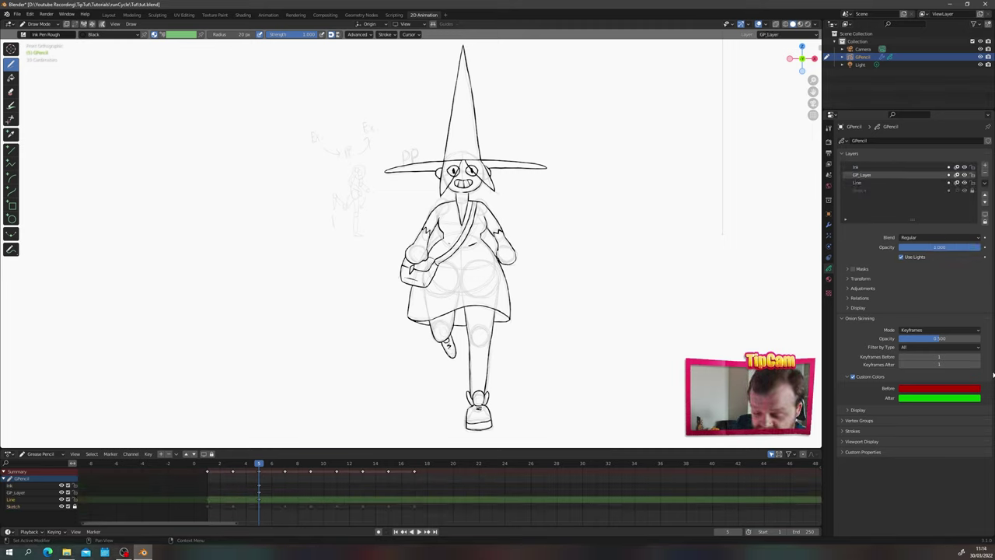
Step: Rename the new layer as Fill and hide the Line layer so only the ink drawing shows
{"action": "double_click", "coordinate": [861, 175]}
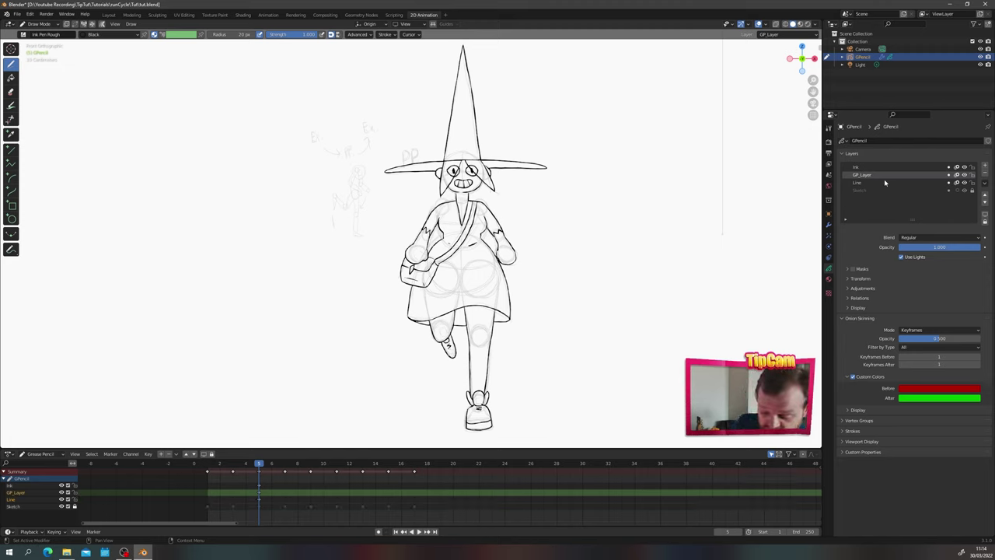
{"action": "type", "text": "Fill"}
{"action": "key", "text": "Return"}
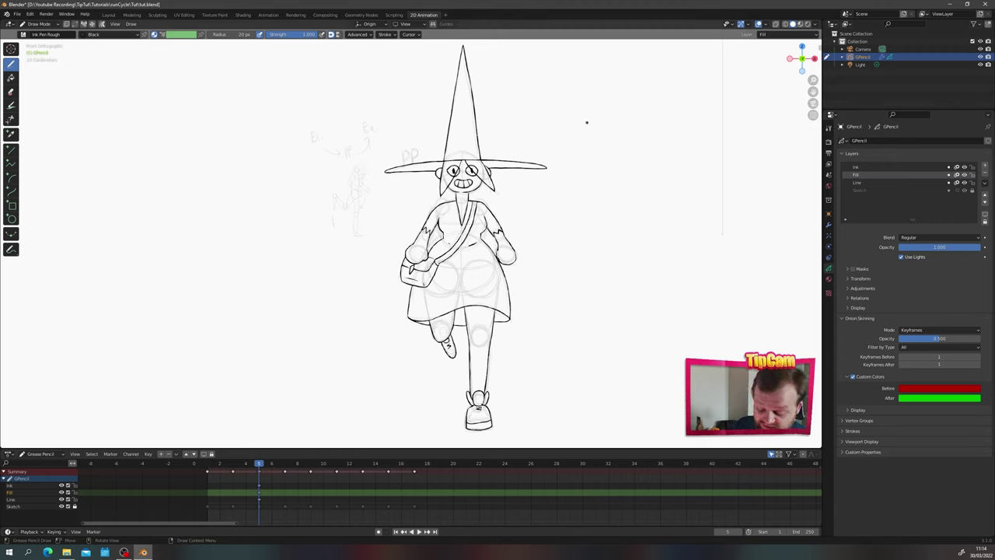
{"action": "left_click", "coordinate": [965, 191]}
{"action": "middle_click_drag", "start_coordinate": [375, 247], "coordinate": [325, 248], "text": "shift"}
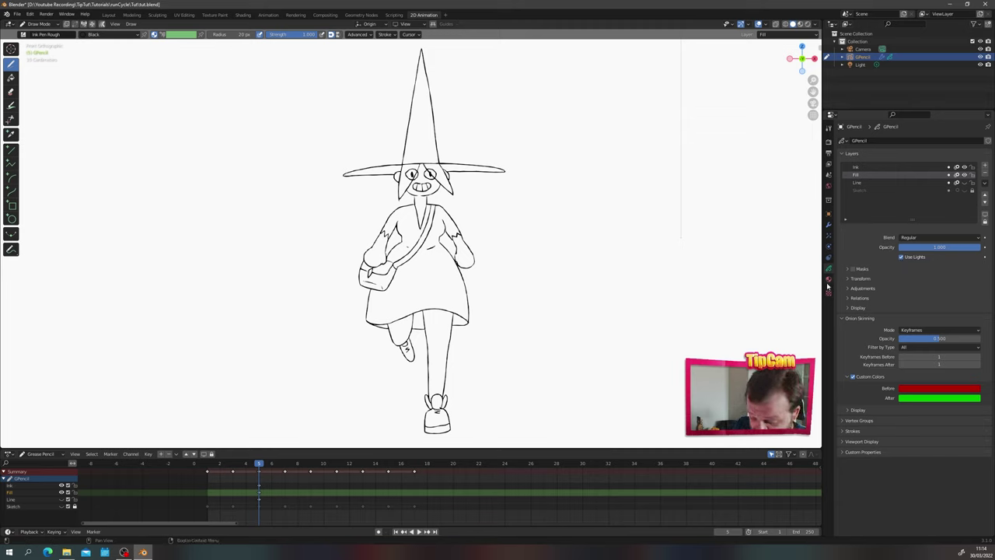
Step: Add a second material with the stroke disabled, the fill enabled and a teal fill base color
{"action": "left_click", "coordinate": [828, 281]}
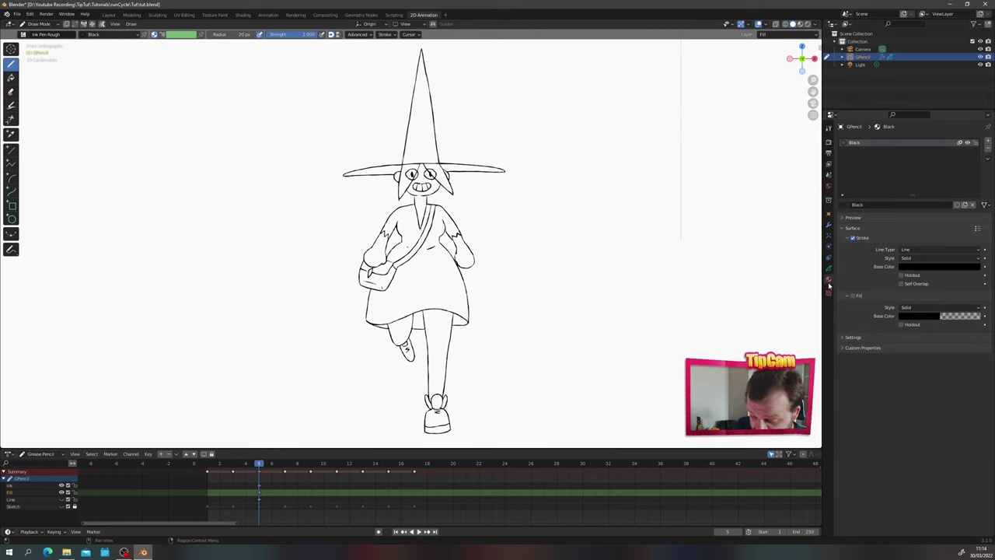
{"action": "left_click", "coordinate": [988, 143]}
{"action": "left_click", "coordinate": [853, 205]}
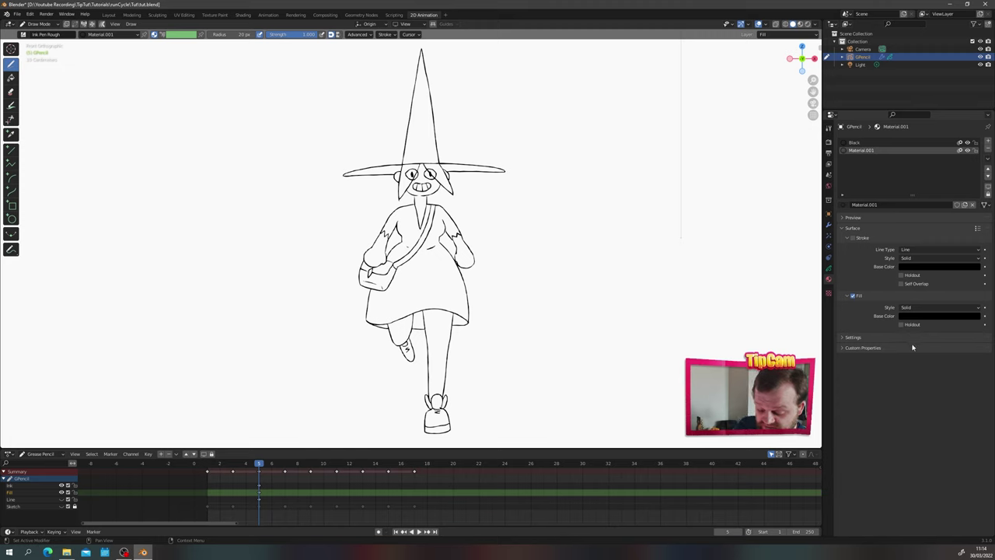
{"action": "left_click", "coordinate": [911, 316]}
{"action": "left_click_drag", "start_coordinate": [975, 259], "coordinate": [941, 219]}
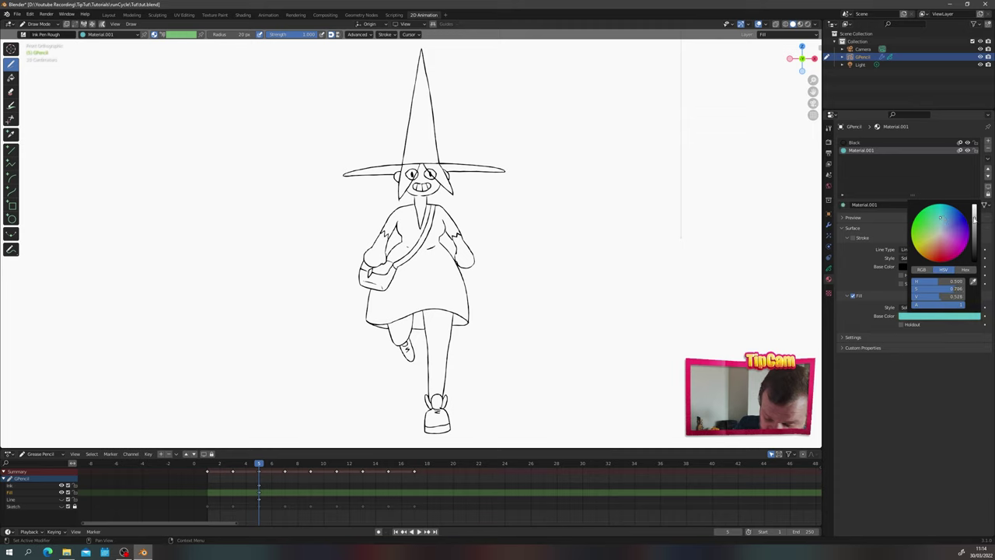
Step: Fill the witch's hat cone and the dress on both sides of the bag strap with the teal material
{"action": "left_click", "coordinate": [11, 78]}
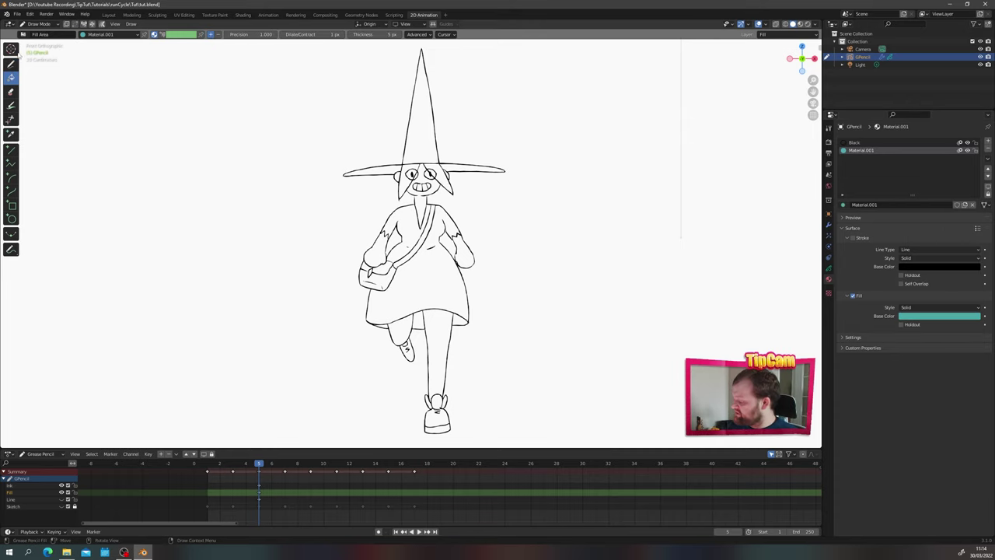
{"action": "left_click", "coordinate": [414, 131]}
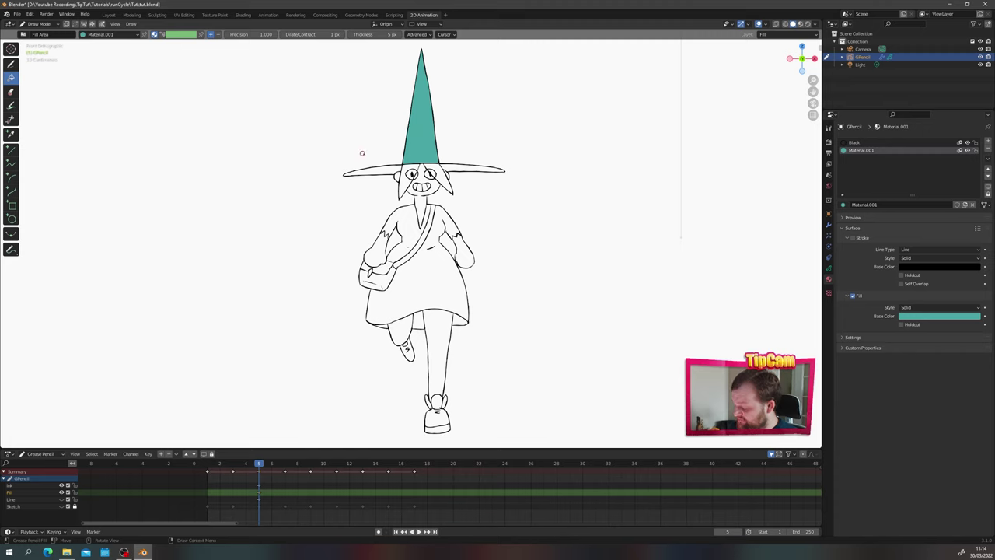
{"action": "left_click", "coordinate": [389, 254]}
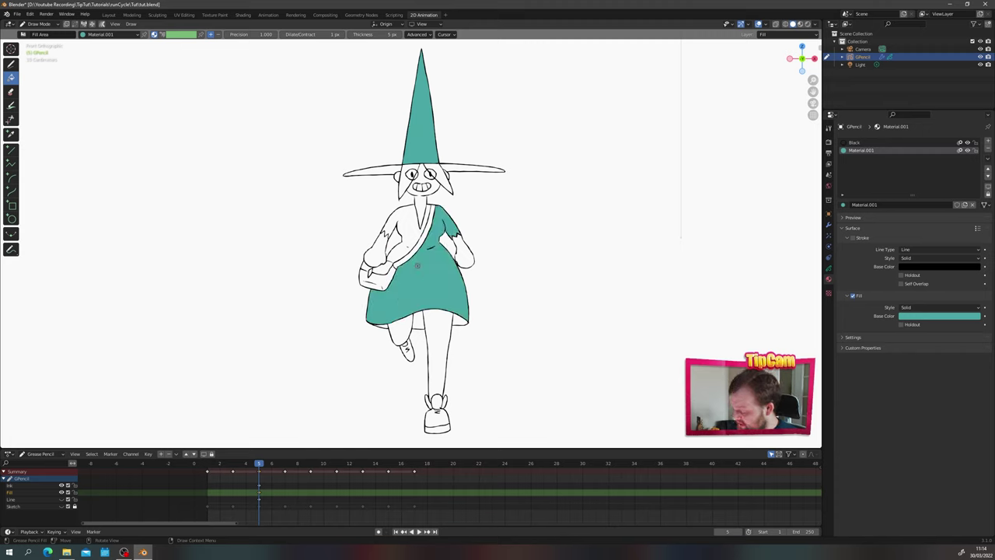
{"action": "left_click", "coordinate": [406, 225]}
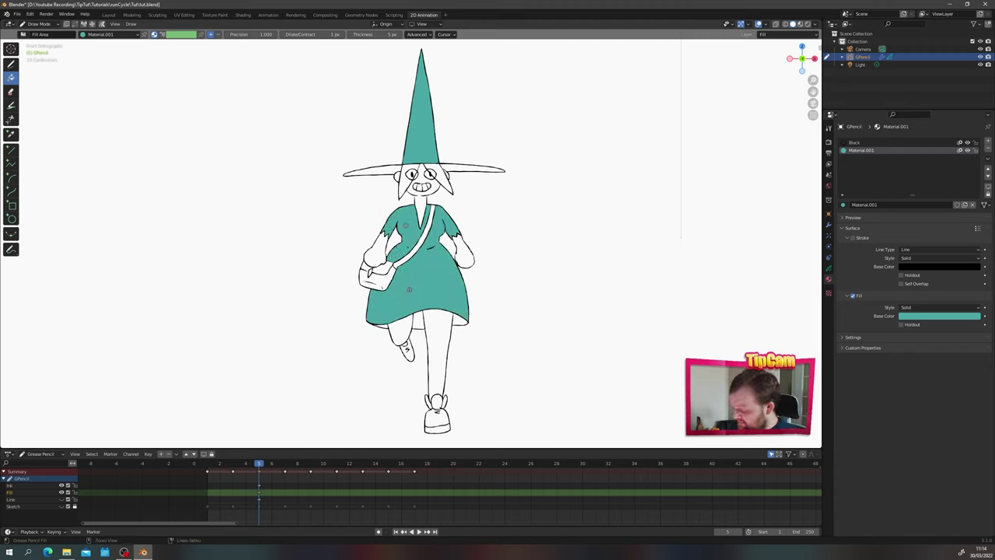
Step: Adjust the fill precision and try filling the half of the hat brim on the bag's side
{"action": "scroll", "coordinate": [394, 205], "scroll_direction": "up", "scroll_amount": 3}
{"action": "middle_click_drag", "start_coordinate": [383, 168], "coordinate": [409, 207], "text": "shift"}
{"action": "left_click_drag", "start_coordinate": [238, 35], "coordinate": [269, 45]}
{"action": "left_click", "coordinate": [266, 35]}
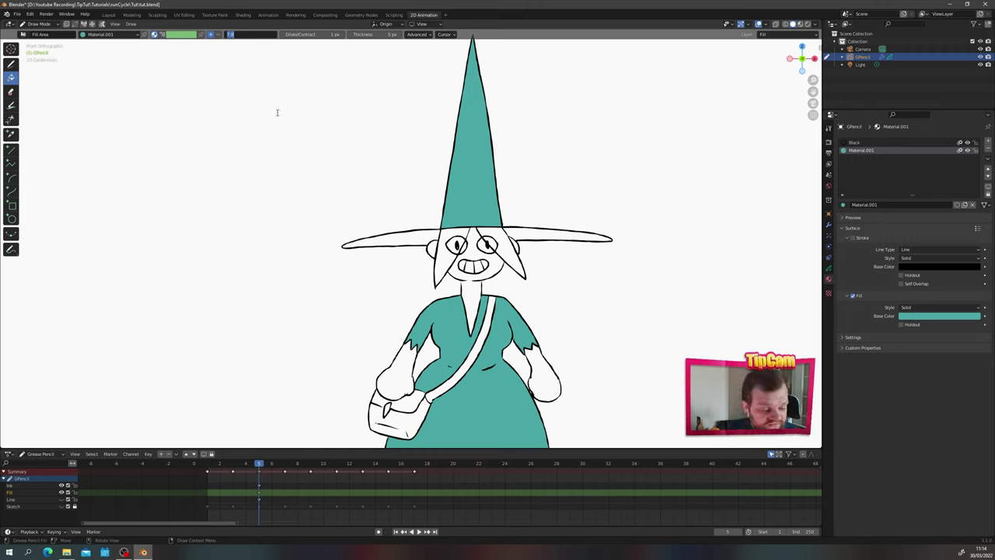
{"action": "type", "text": "1"}
{"action": "key", "text": "Return"}
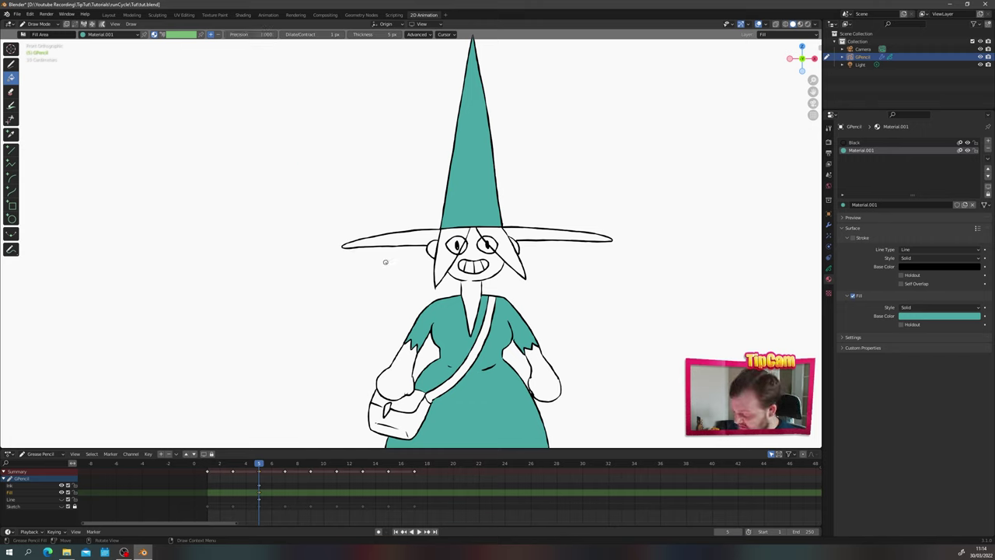
{"action": "left_click", "coordinate": [405, 244]}
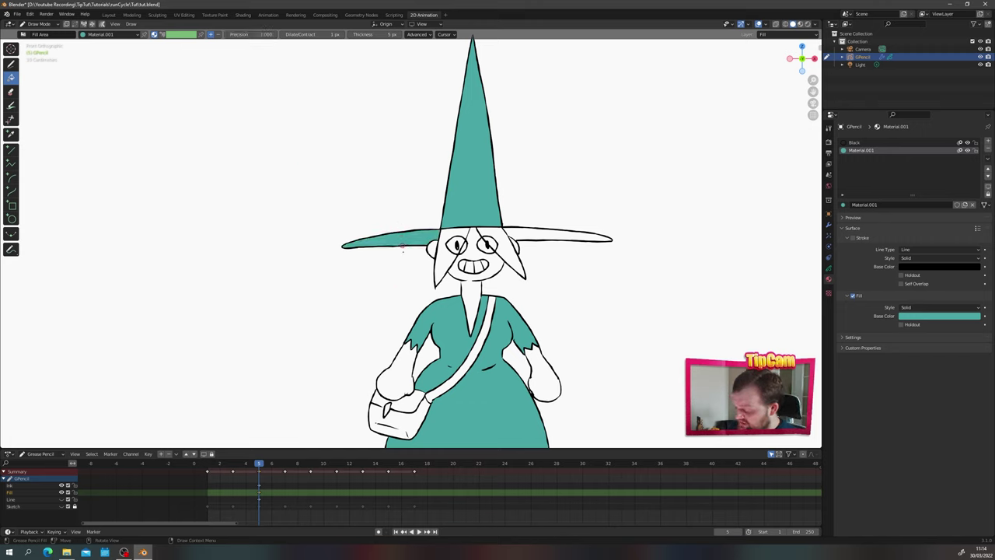
{"action": "key", "text": "ctrl+z"}
Step: Switch to the Draw tool and add a third material with the stroke disabled and a skin-tone fill base color
{"action": "middle_click_drag", "start_coordinate": [388, 289], "coordinate": [384, 243], "text": "shift"}
{"action": "left_click", "coordinate": [11, 64]}
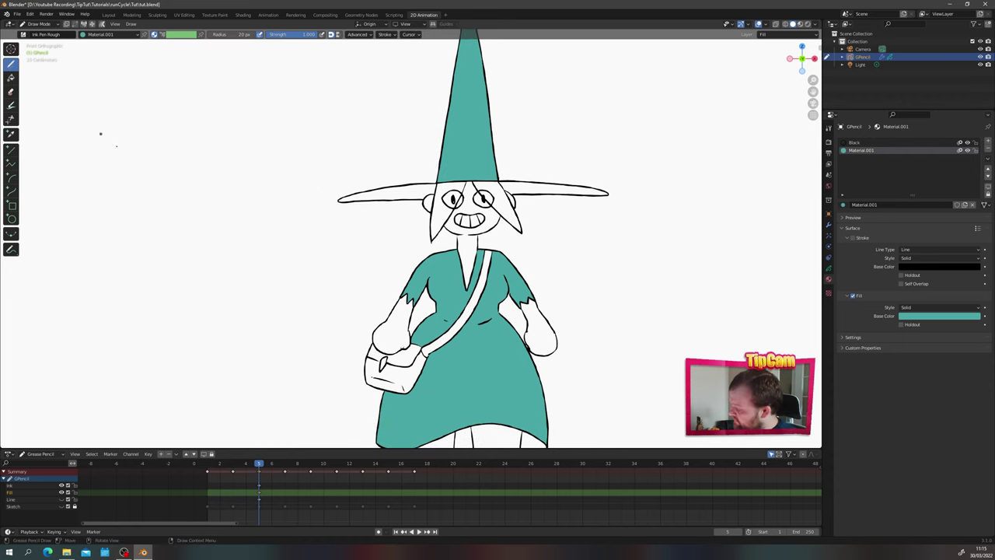
{"action": "middle_click_drag", "start_coordinate": [318, 311], "coordinate": [292, 198], "text": "shift"}
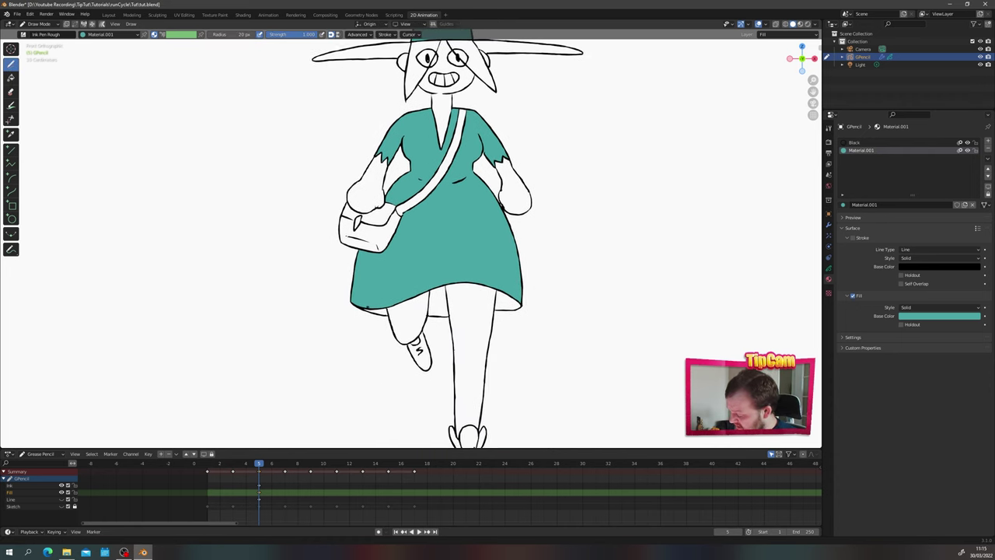
{"action": "middle_click_drag", "start_coordinate": [225, 68], "coordinate": [225, 59], "text": "ctrl"}
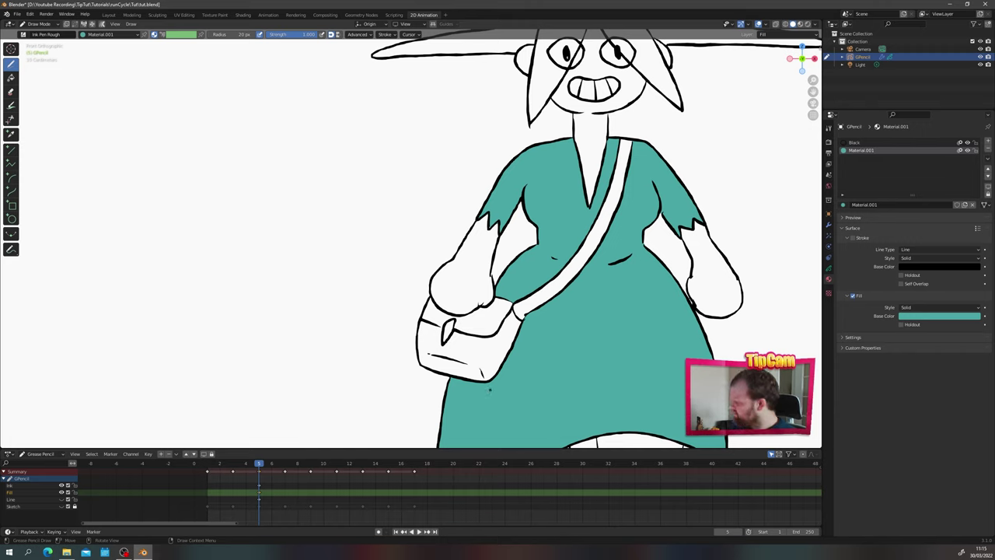
{"action": "left_click", "coordinate": [987, 142]}
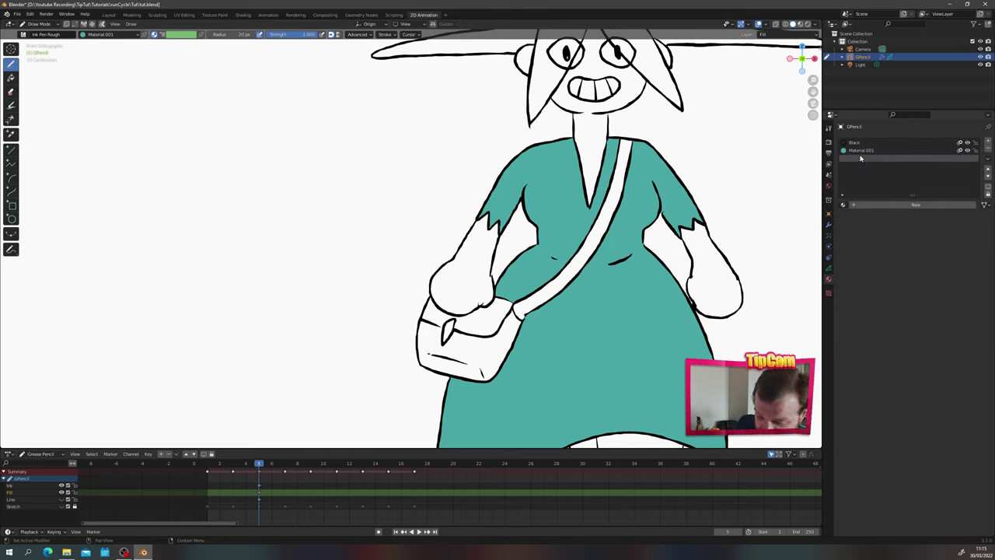
{"action": "left_click", "coordinate": [861, 204]}
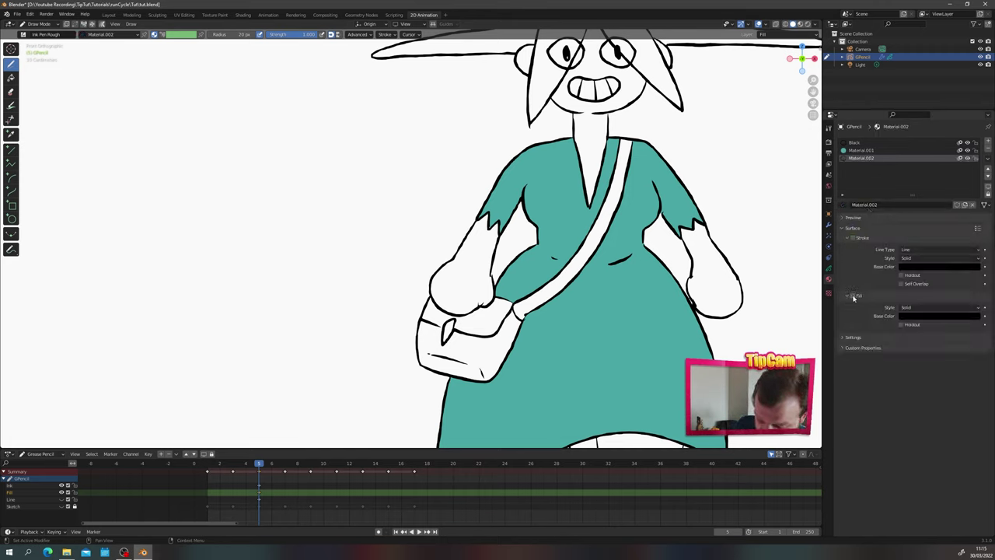
{"action": "left_click", "coordinate": [852, 297]}
{"action": "left_click", "coordinate": [908, 317]}
{"action": "left_click", "coordinate": [943, 317]}
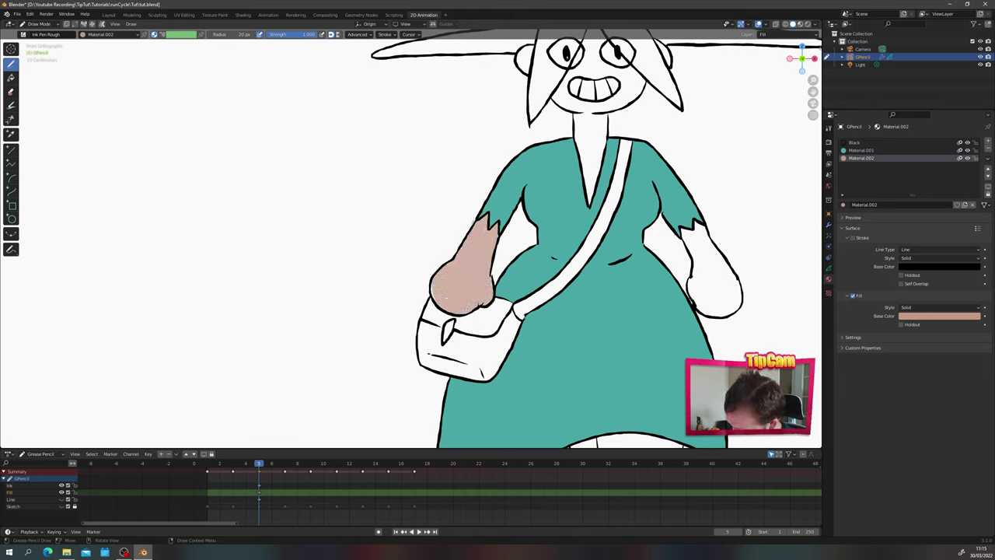
Step: Draw a skin-tone filled shape over the forearm and hand above the bag, tracing just inside the ink outline
{"action": "left_click_drag", "start_coordinate": [447, 298], "coordinate": [435, 283]}
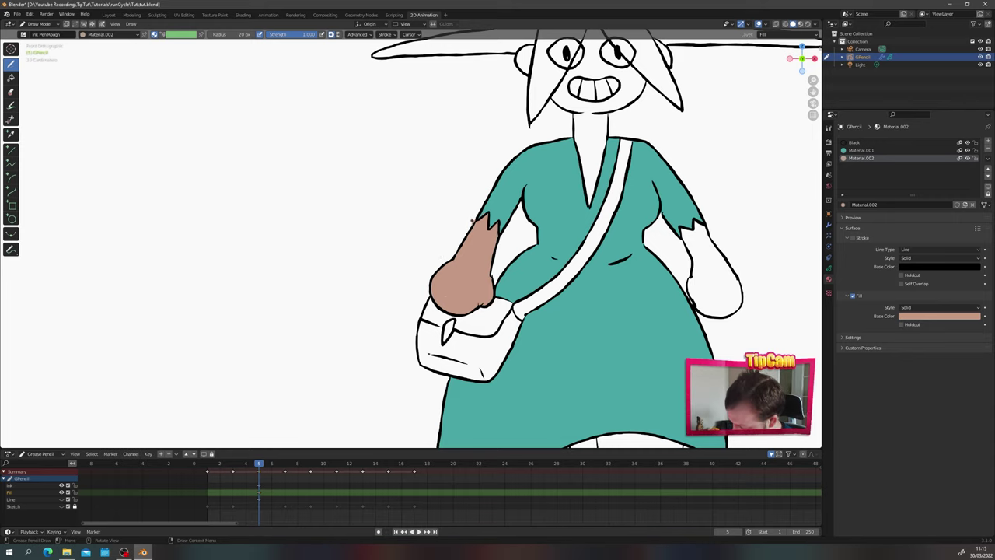
{"action": "scroll", "coordinate": [444, 225], "scroll_direction": "down", "scroll_amount": 6}
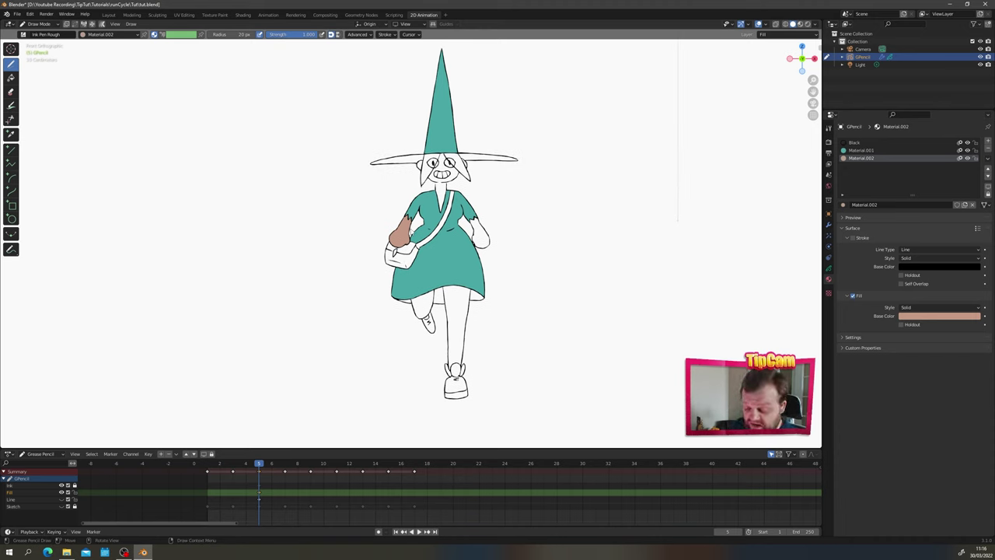
{"action": "middle_click_drag", "start_coordinate": [284, 182], "coordinate": [263, 201], "text": "shift"}
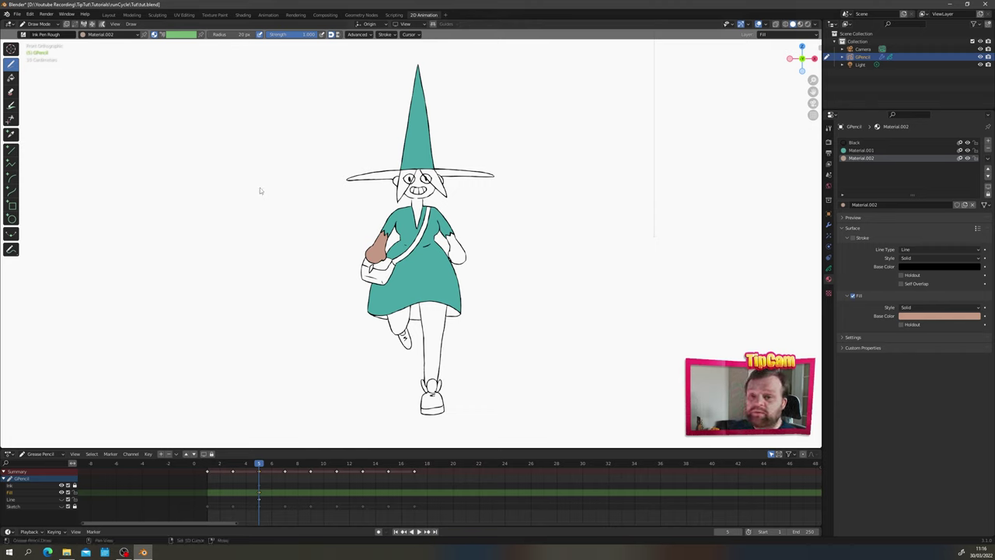
{"action": "mouse_move", "coordinate": [260, 187]}
{"action": "middle_mouse_down", "text": "shift"}
{"action": "mouse_move", "coordinate": [300, 171]}
{"action": "mouse_move", "coordinate": [361, 176]}
{"action": "middle_mouse_up", "text": "shift"}
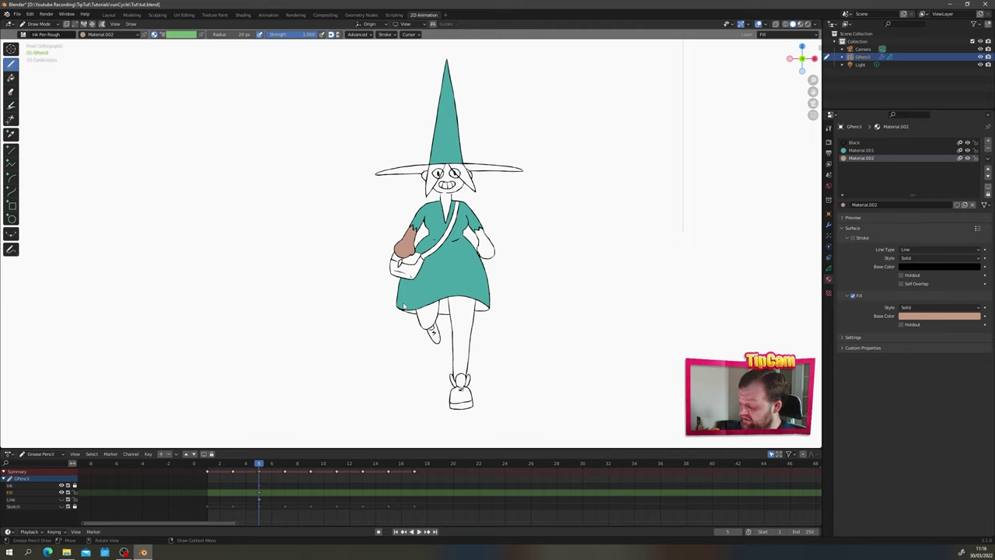
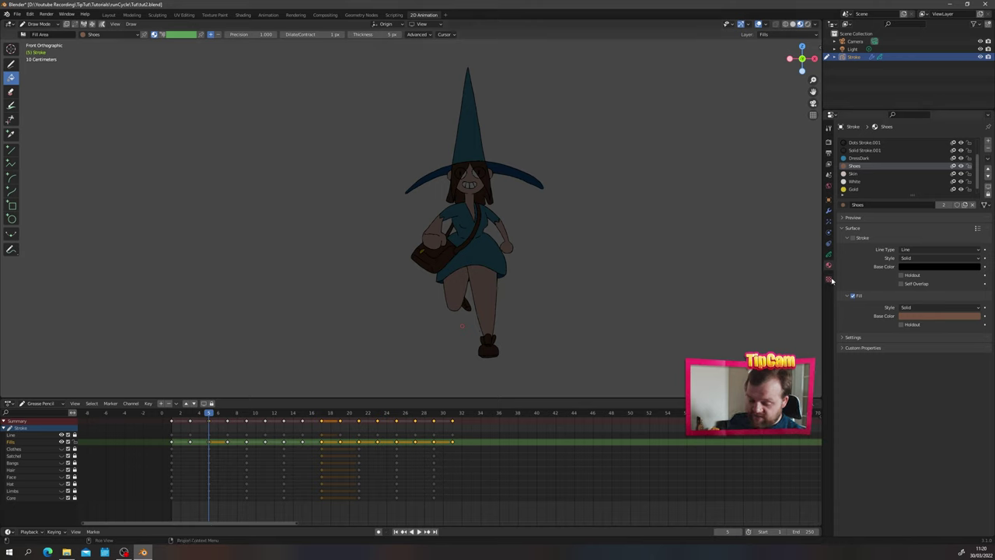
Step: Toggle the Fills layer's Use Lights option off and on to compare the shading, ending with it enabled
{"action": "left_click", "coordinate": [828, 254]}
{"action": "left_click", "coordinate": [901, 257]}
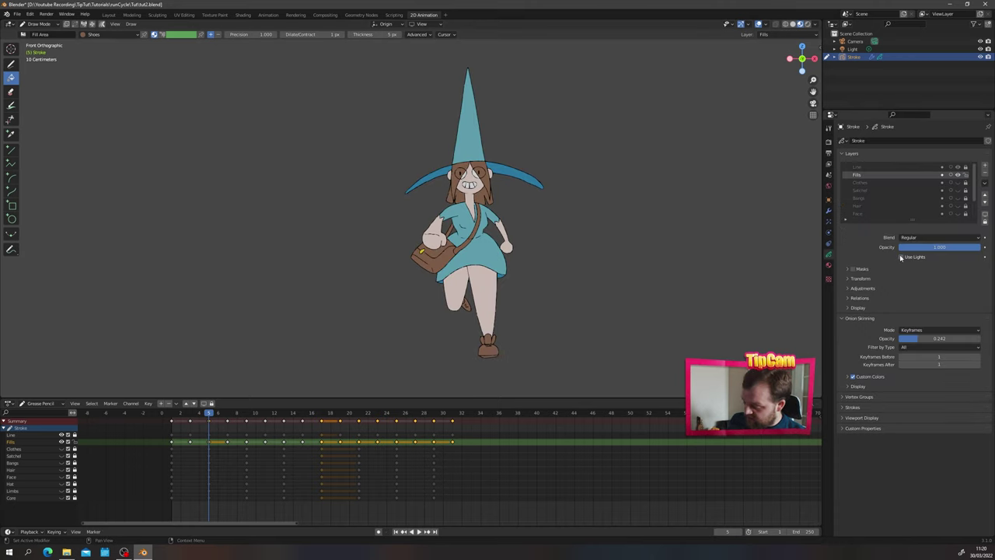
{"action": "left_click", "coordinate": [901, 258]}
{"action": "left_click", "coordinate": [900, 257]}
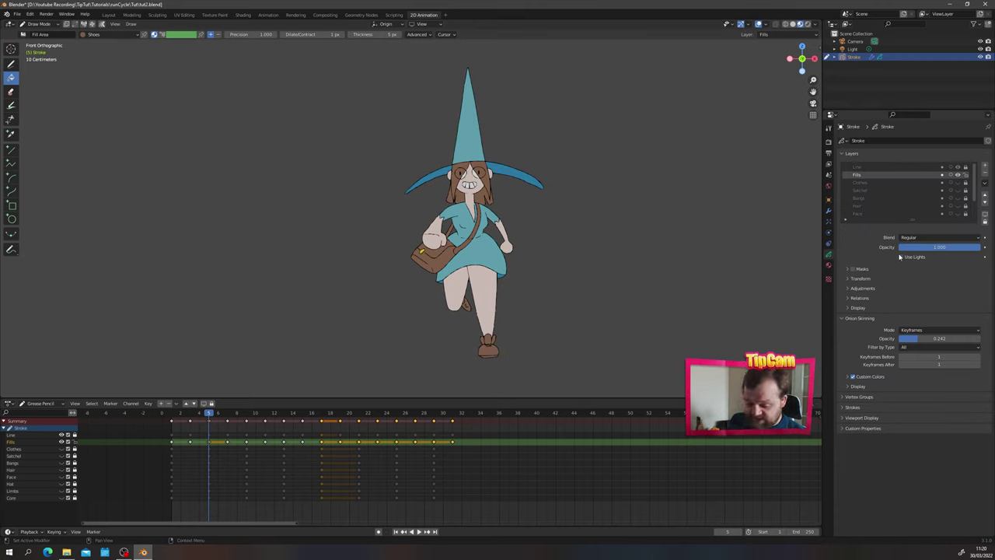
{"action": "left_click", "coordinate": [901, 258]}
{"action": "left_click", "coordinate": [902, 257]}
{"action": "left_click", "coordinate": [901, 258]}
{"action": "left_click", "coordinate": [902, 258]}
{"action": "left_click", "coordinate": [901, 259]}
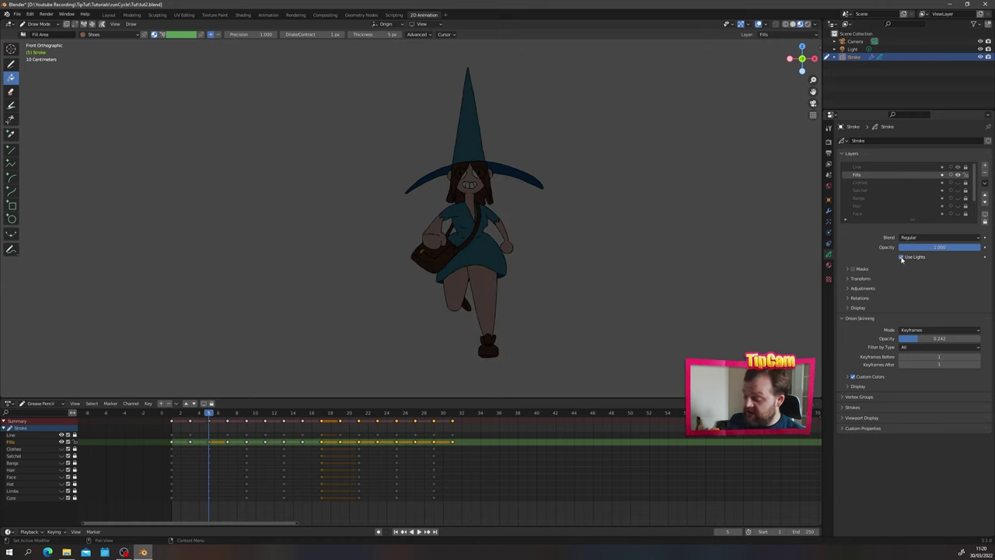
Step: Switch to the Layout workspace and show the scene with rendered viewport shading
{"action": "left_click", "coordinate": [109, 15]}
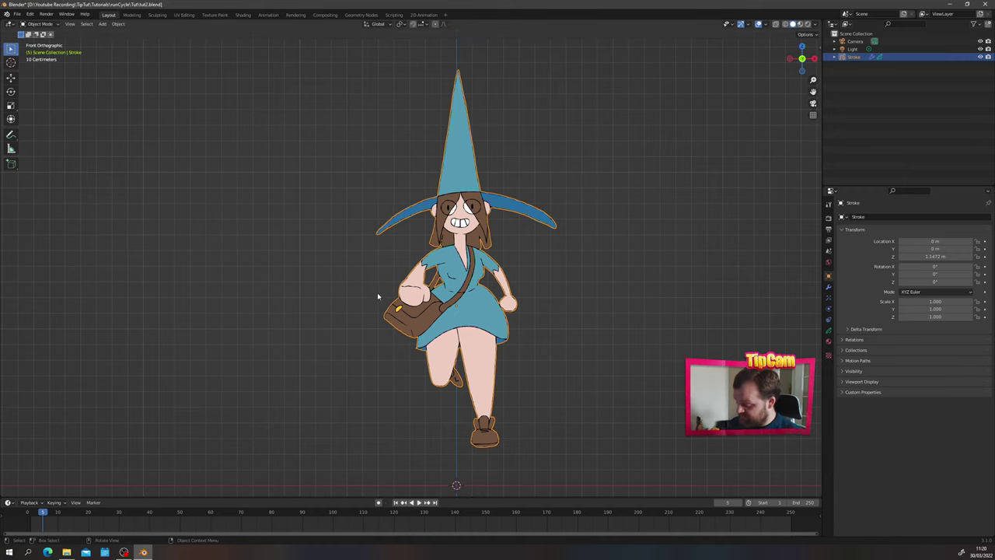
{"action": "scroll", "coordinate": [377, 292], "scroll_direction": "down", "scroll_amount": 5}
{"action": "middle_click_drag", "start_coordinate": [365, 272], "coordinate": [387, 315], "text": "shift"}
{"action": "left_click", "coordinate": [807, 24]}
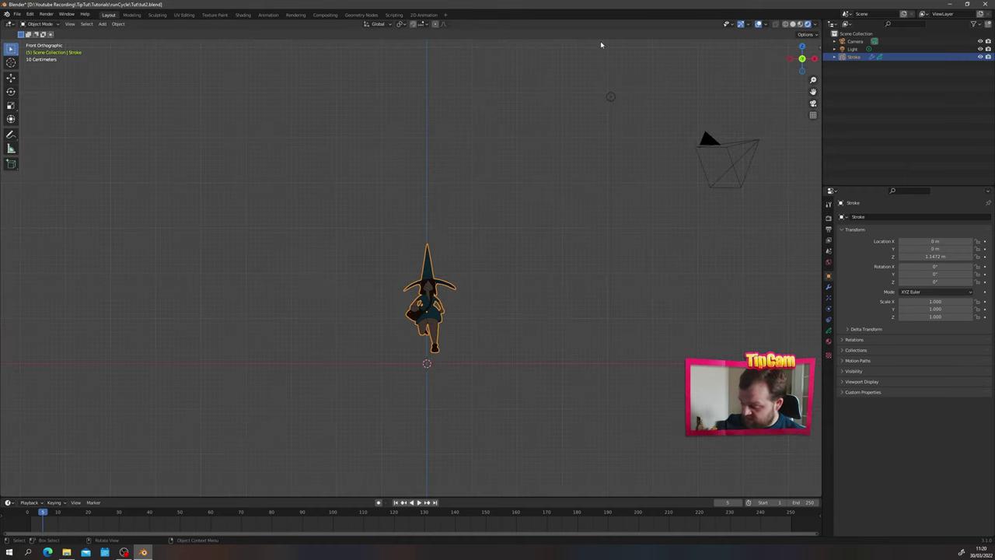
Step: Move the light close to the character's hat, at about X 0.47 m, Y 0.77 m and Z 2.55 m
{"action": "left_click", "coordinate": [611, 99]}
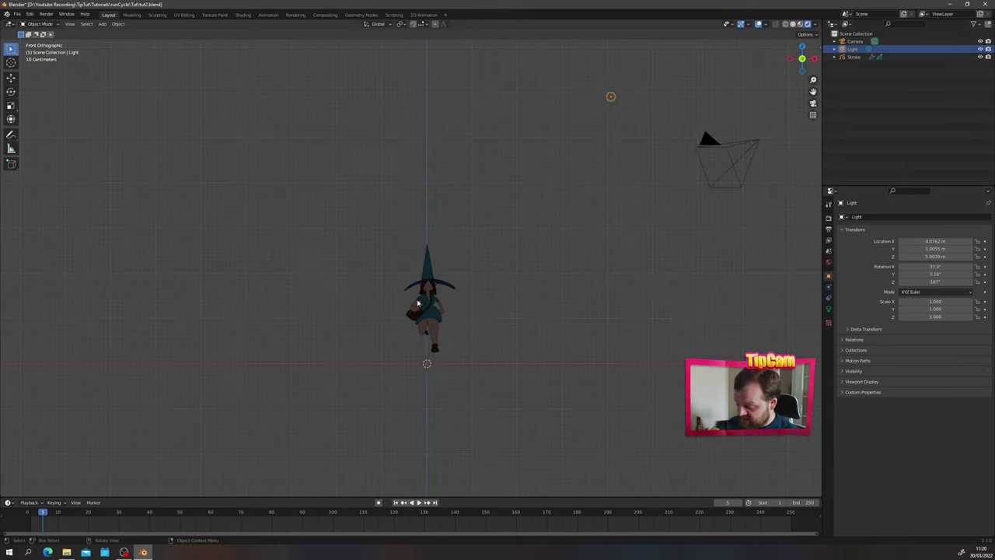
{"action": "key", "text": "g"}
{"action": "left_click", "coordinate": [445, 237]}
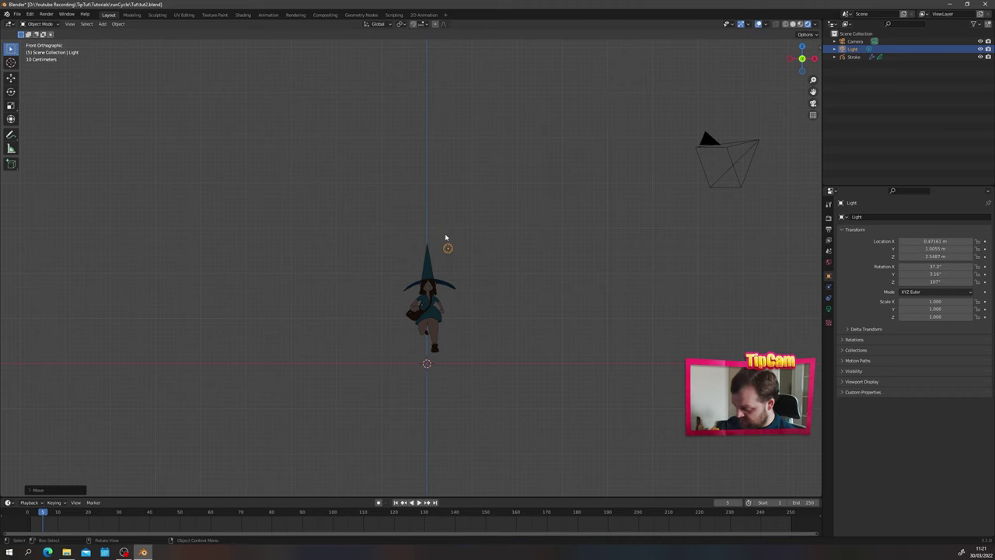
{"action": "middle_click_drag", "start_coordinate": [449, 182], "coordinate": [388, 285]}
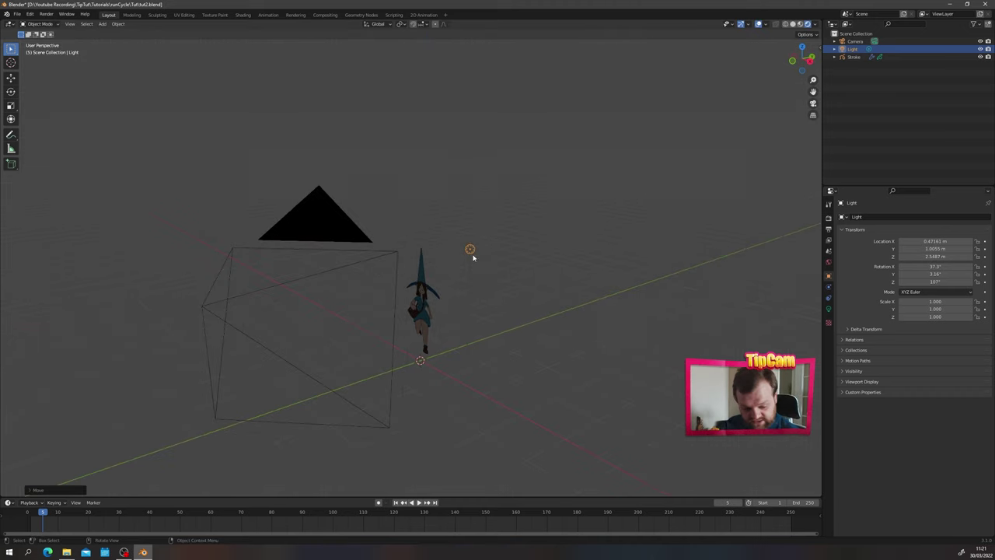
{"action": "key", "text": "g"}
{"action": "key", "text": "y"}
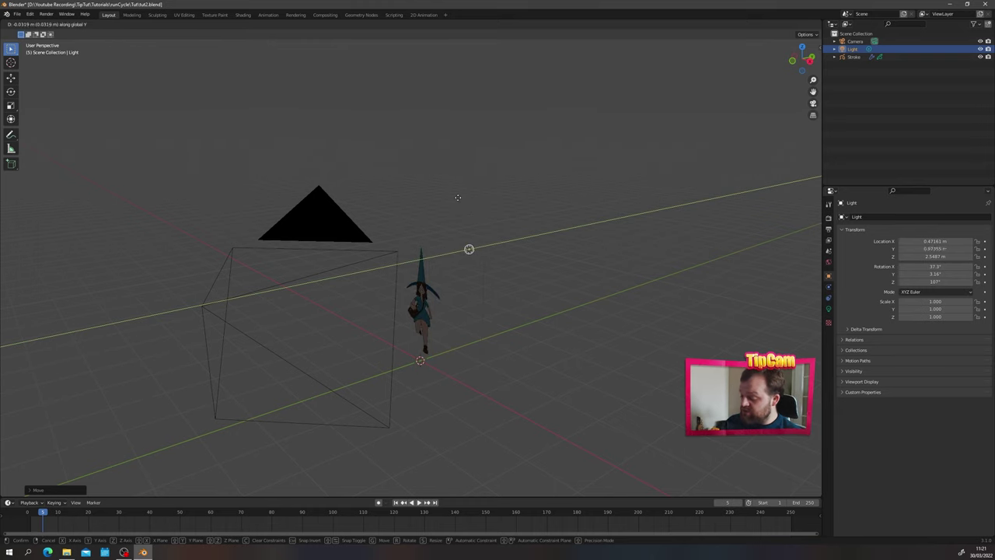
{"action": "left_click", "coordinate": [450, 199]}
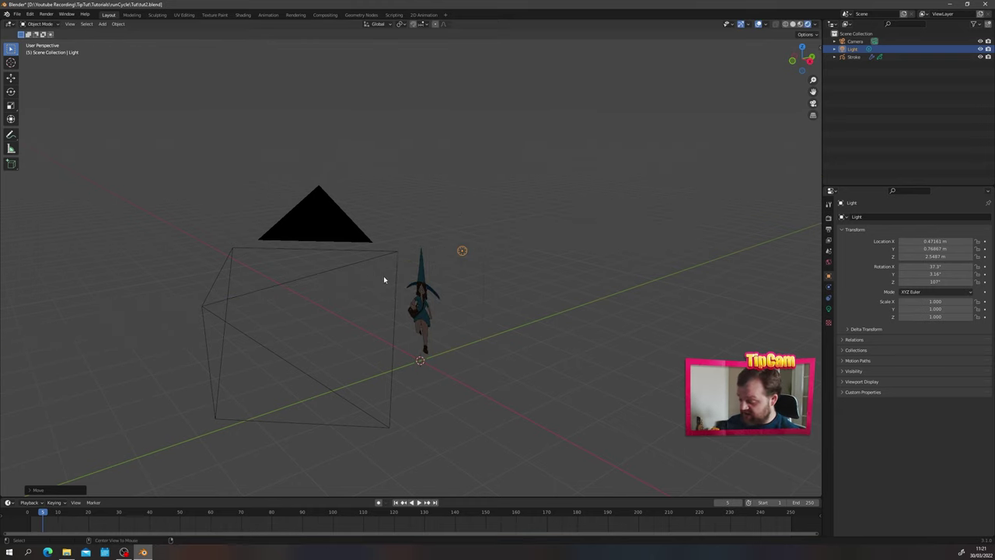
{"action": "key", "text": "KP_7"}
{"action": "key", "text": "KP_1"}
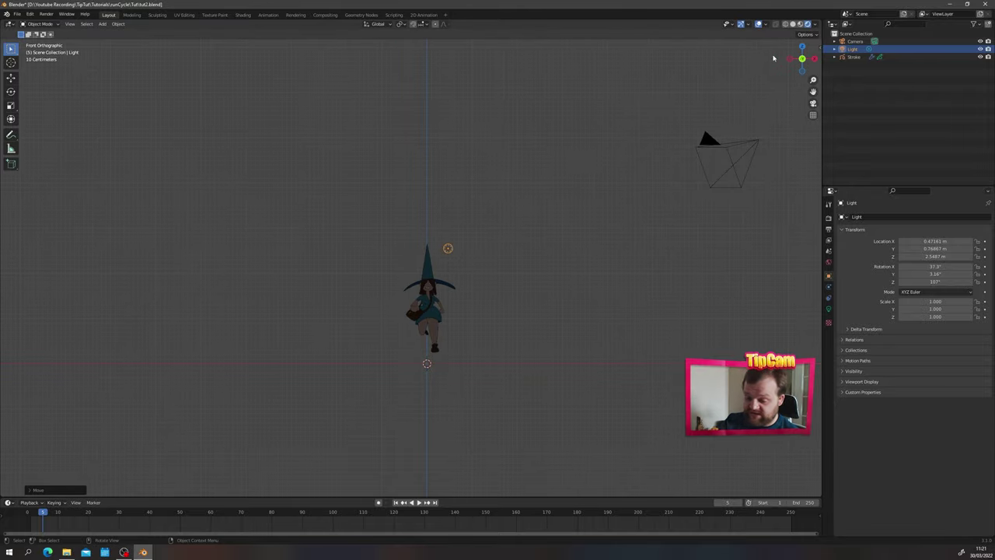
Step: Set the viewport to solid shading and select the witch character
{"action": "left_click", "coordinate": [793, 23]}
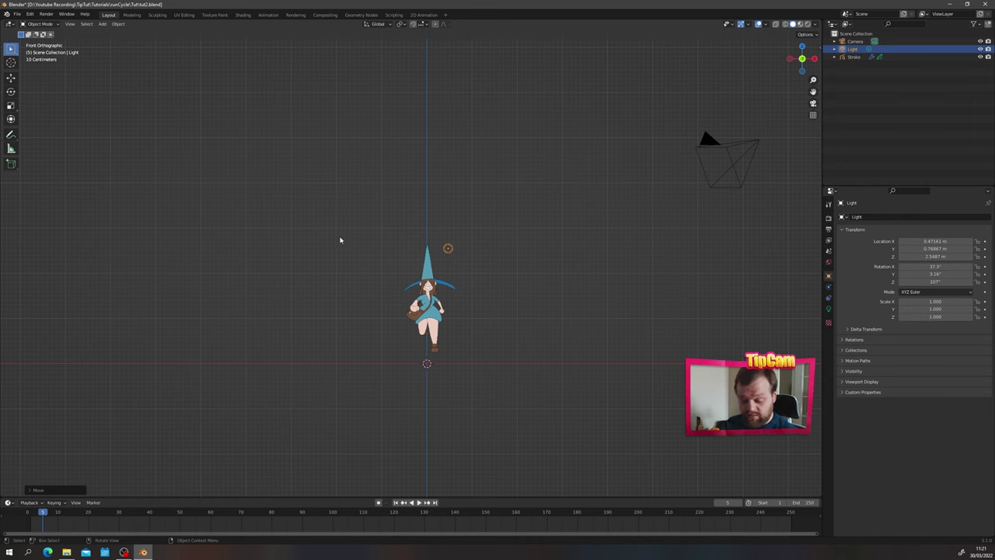
{"action": "left_click", "coordinate": [426, 303]}
{"action": "mouse_move", "coordinate": [376, 324]}
{"action": "middle_mouse_down", "text": "shift"}
{"action": "mouse_move", "coordinate": [366, 254]}
{"action": "mouse_move", "coordinate": [370, 271]}
{"action": "middle_mouse_up", "text": "shift"}
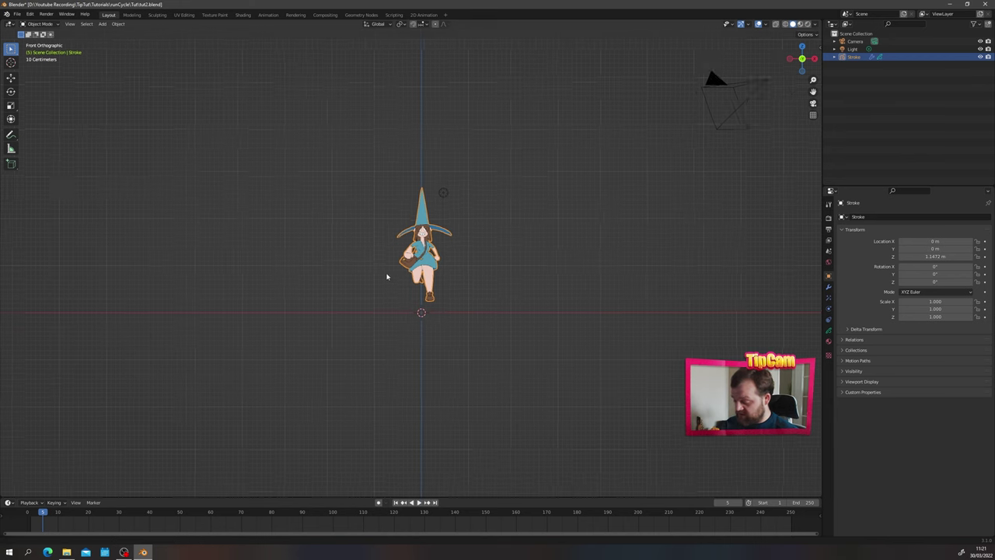
{"action": "scroll", "coordinate": [378, 230], "scroll_direction": "up", "scroll_amount": 3}
{"action": "middle_click_drag", "start_coordinate": [388, 284], "coordinate": [373, 257], "text": "shift"}
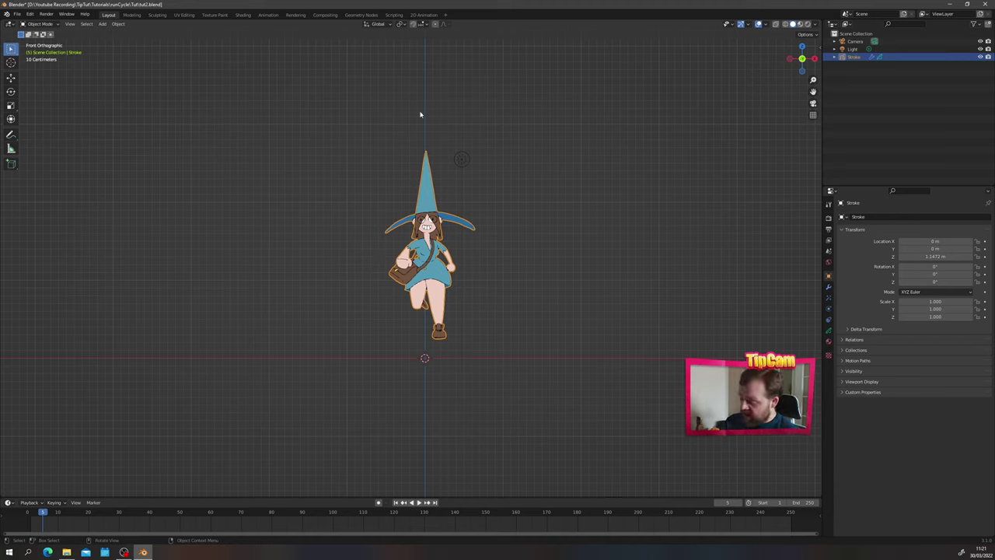
Step: Delete the light from the scene
{"action": "left_click", "coordinate": [460, 161]}
{"action": "key", "text": "x"}
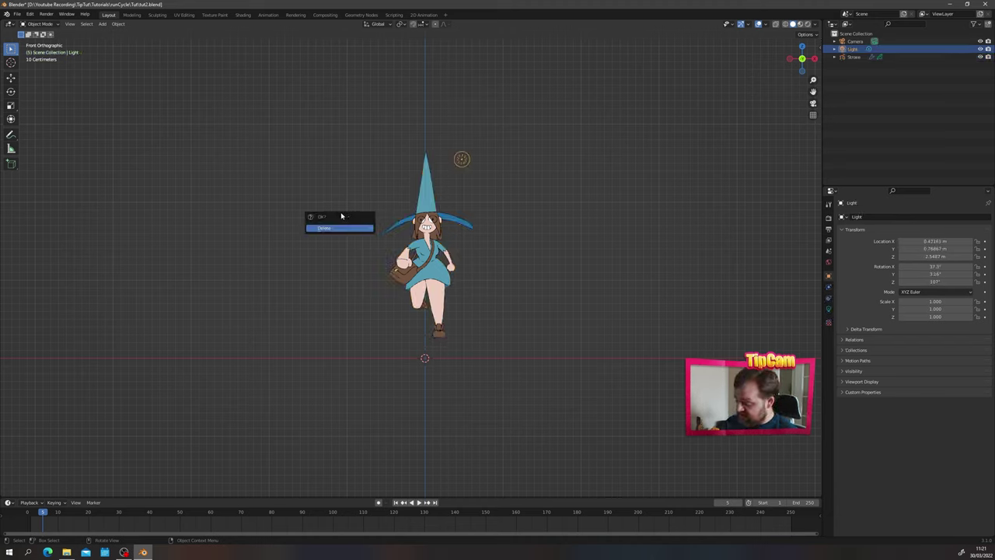
{"action": "left_click", "coordinate": [334, 230]}
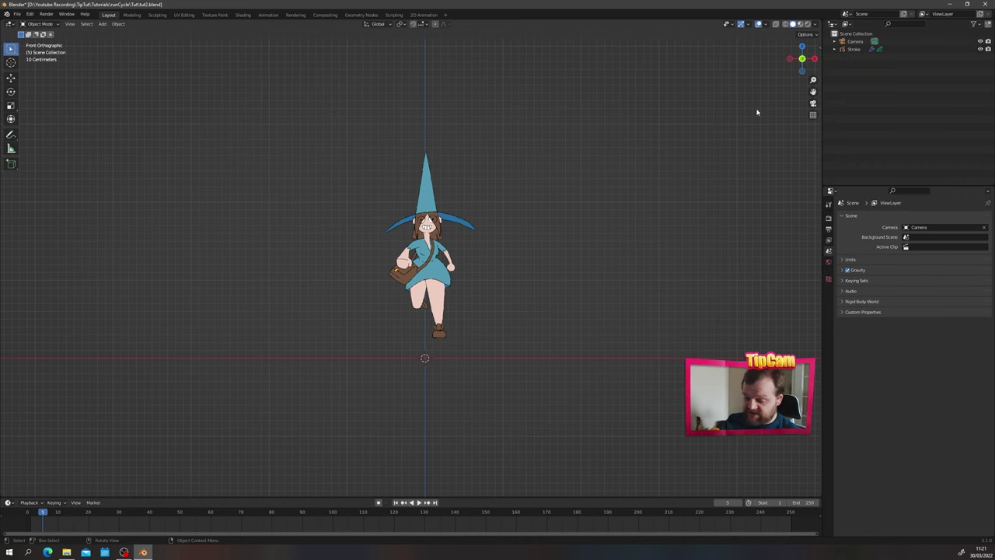
Step: Show the viewport sidebar and rename the Stroke object as char
{"action": "key", "text": "n"}
{"action": "left_click", "coordinate": [403, 268]}
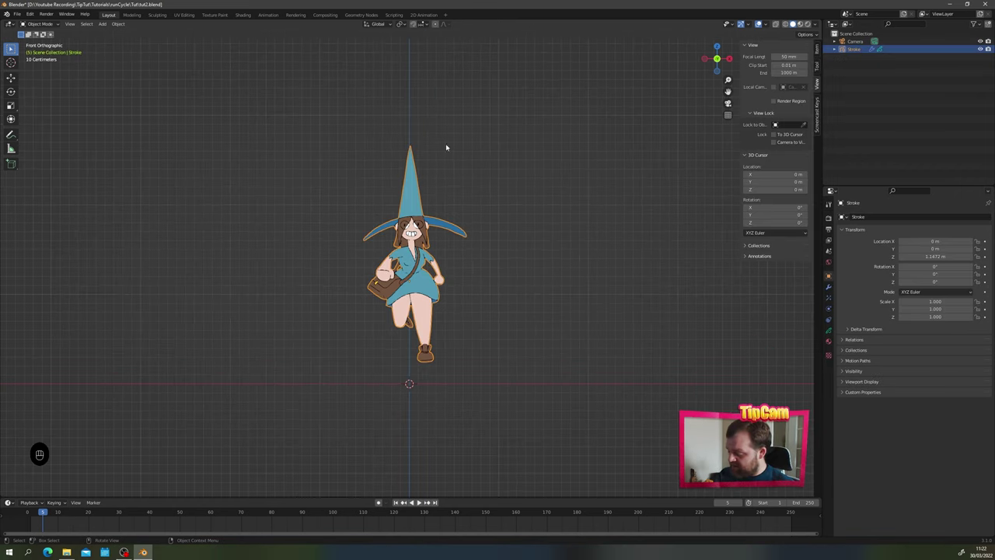
{"action": "double_click", "coordinate": [855, 49]}
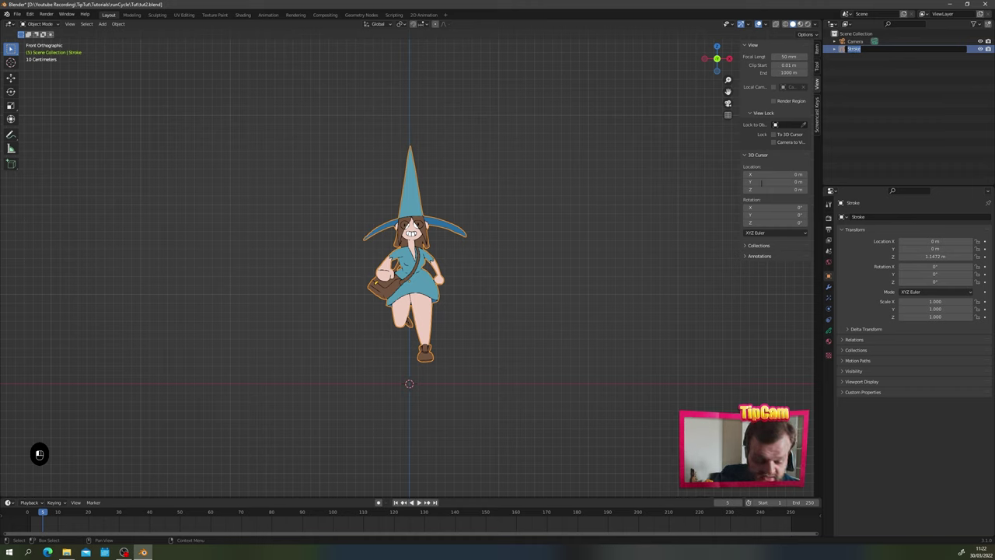
{"action": "type", "text": "char"}
{"action": "key", "text": "Return"}
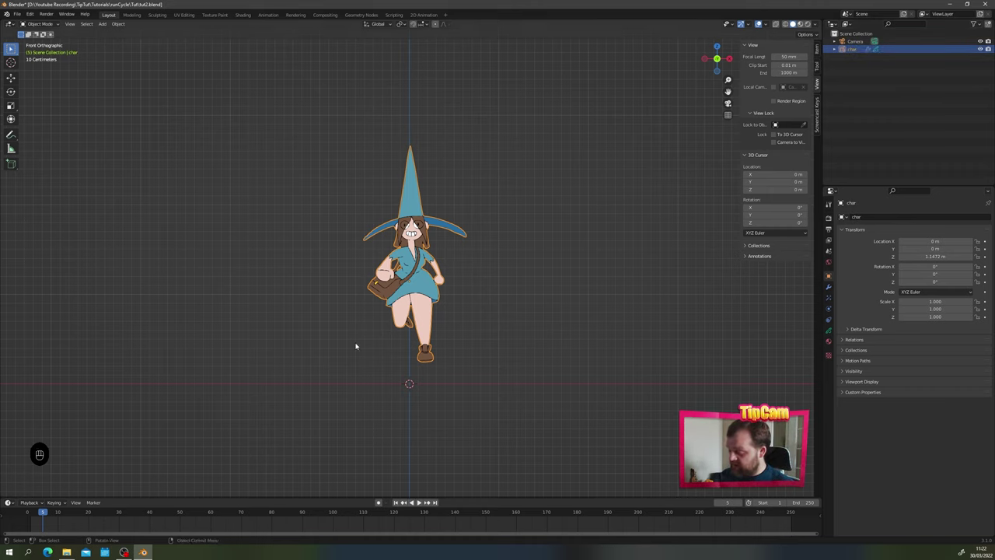
Step: Raise the character above the ground grid to about 2.21 m on Z
{"action": "key", "text": "g"}
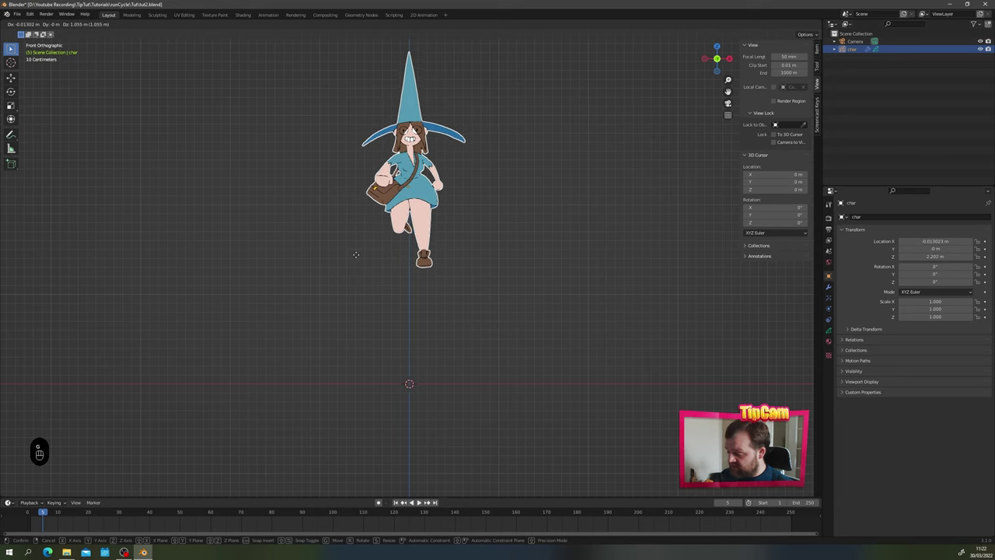
{"action": "left_click", "coordinate": [357, 256]}
{"action": "middle_click_drag", "start_coordinate": [358, 258], "coordinate": [431, 305]}
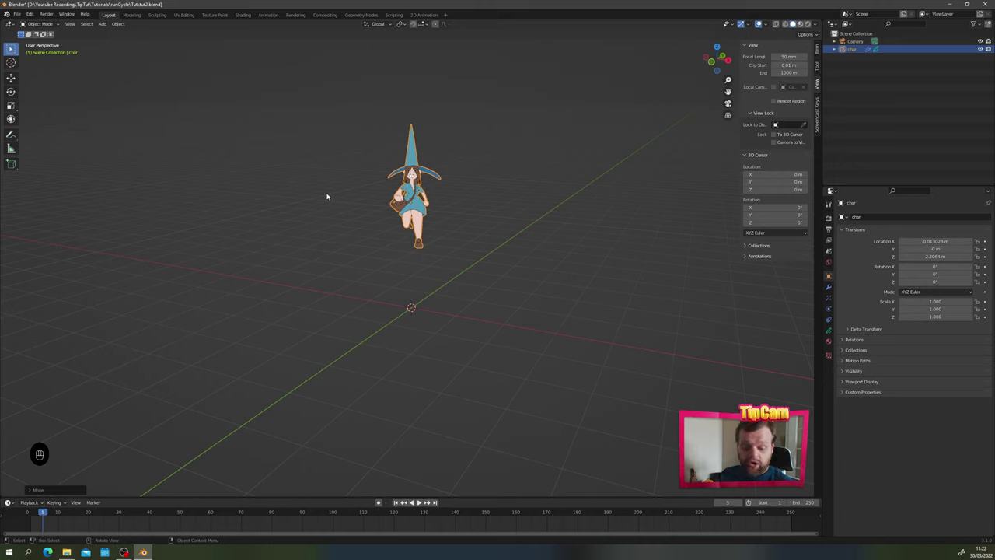
Step: Add a cylinder mesh at the world origin beneath the character
{"action": "key", "text": "shift+a"}
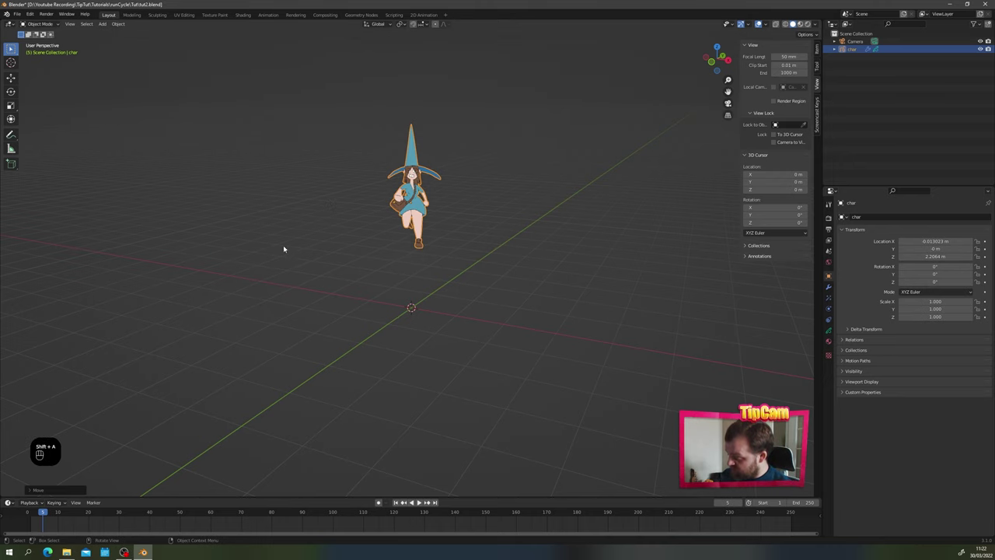
{"action": "key", "text": "shift+a"}
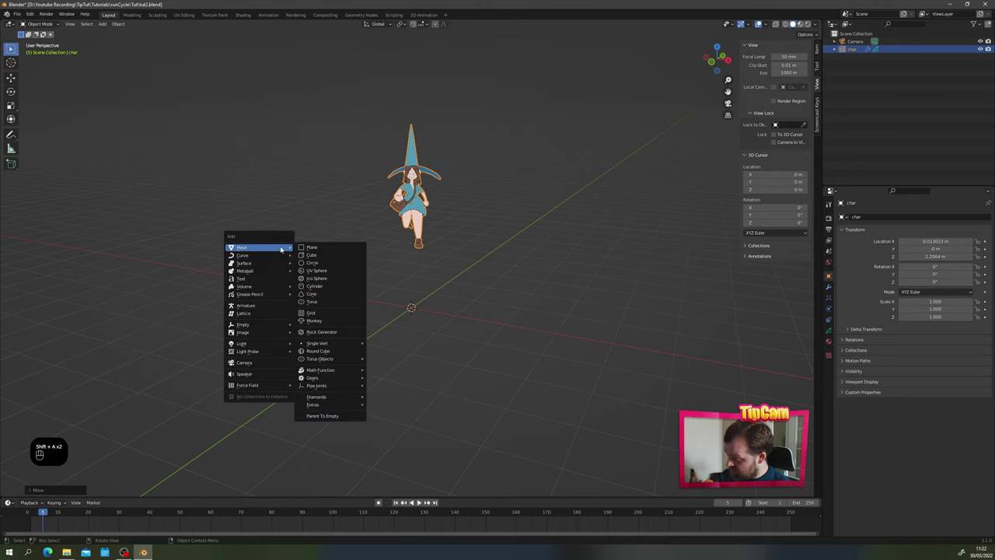
{"action": "left_click", "coordinate": [313, 285]}
{"action": "middle_click_drag", "start_coordinate": [235, 288], "coordinate": [233, 217]}
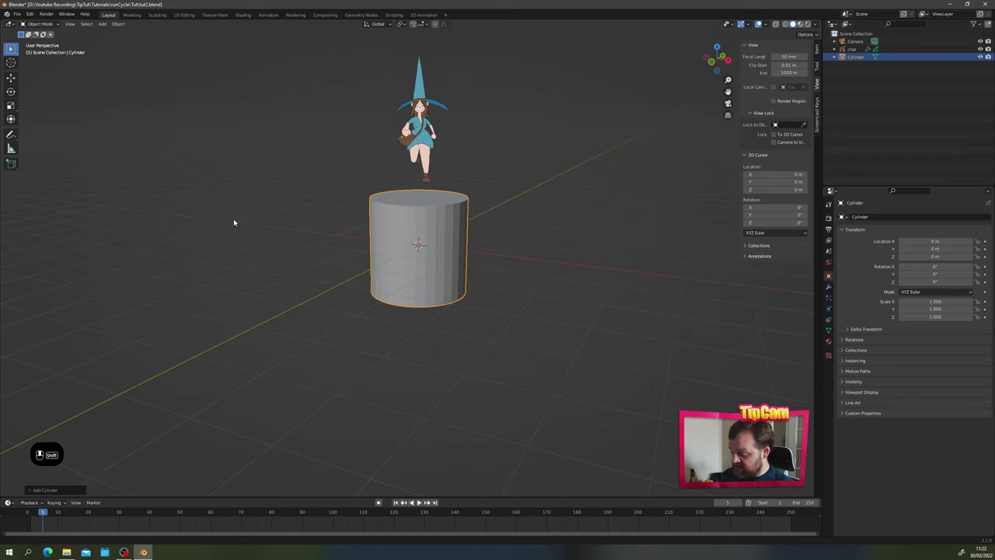
Step: Lay the new cylinder on its side by setting its Y rotation to 90°
{"action": "left_click", "coordinate": [31, 491]}
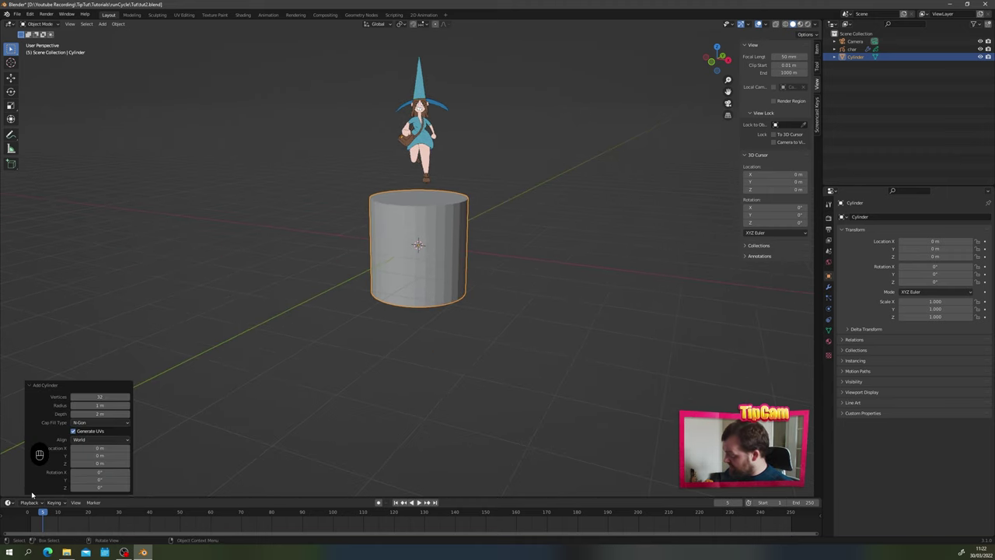
{"action": "left_click", "coordinate": [62, 386]}
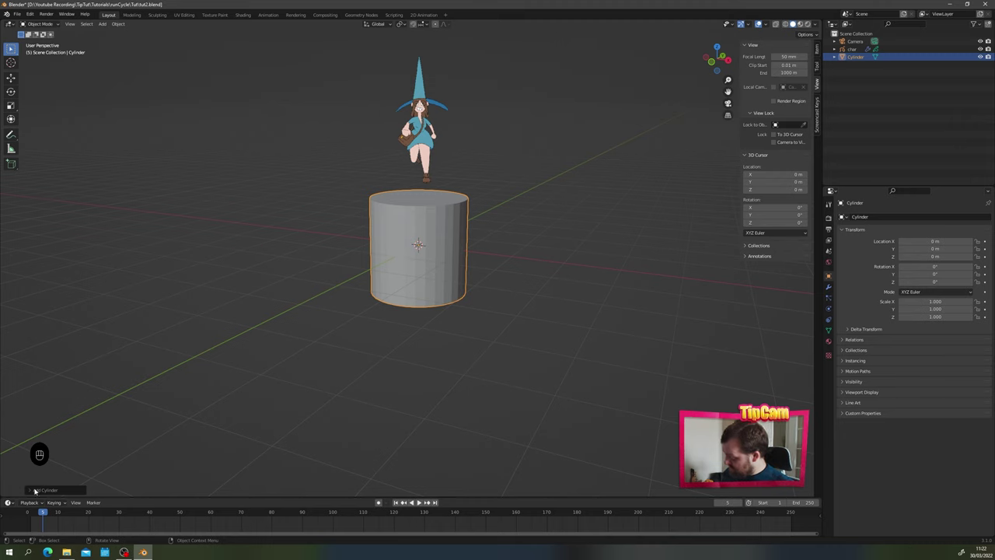
{"action": "left_click", "coordinate": [34, 491]}
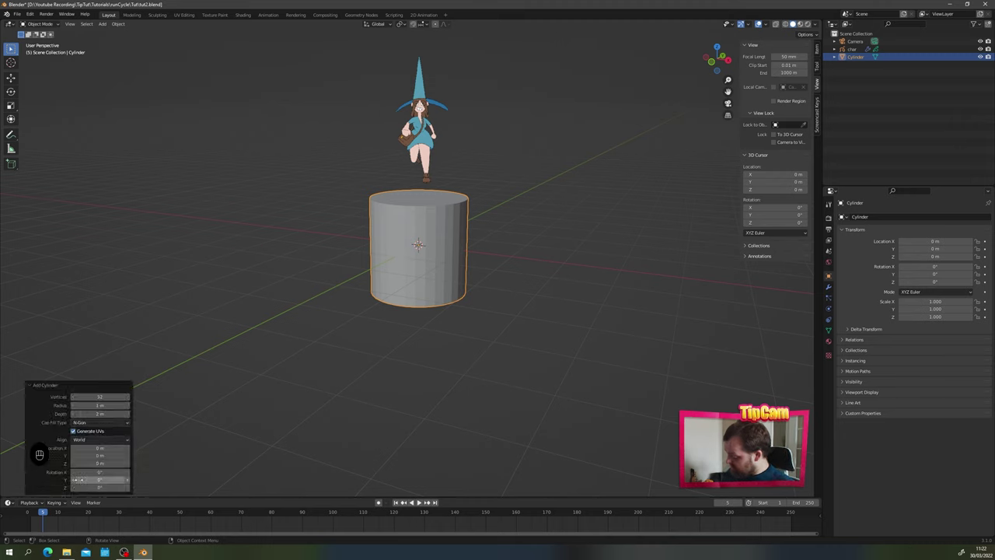
{"action": "left_click_drag", "start_coordinate": [78, 480], "coordinate": [440, 480]}
{"action": "left_click", "coordinate": [99, 480]}
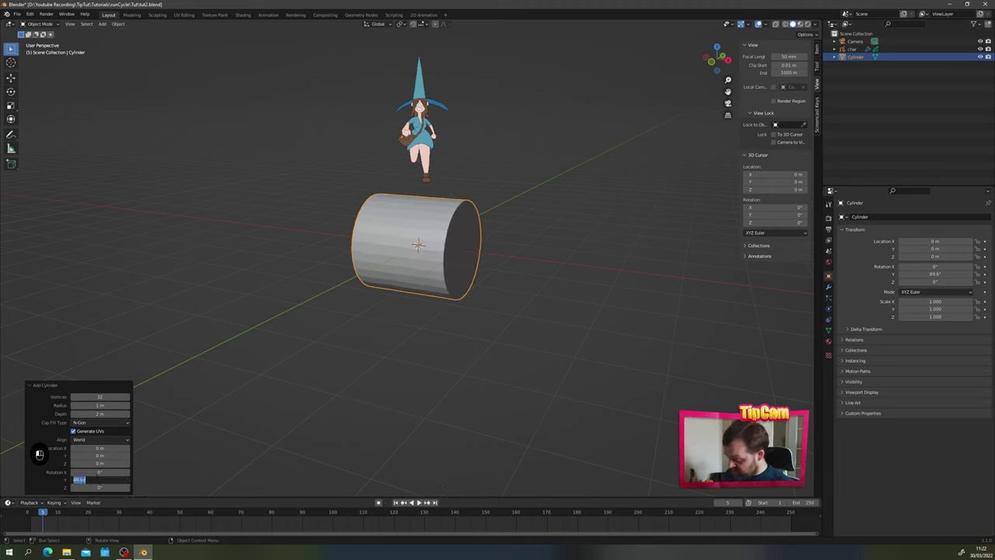
{"action": "type", "text": "90"}
{"action": "key", "text": "Return"}
Step: Set the cylinder's radius to 0.7 m and its depth to 4 m
{"action": "left_click", "coordinate": [100, 405]}
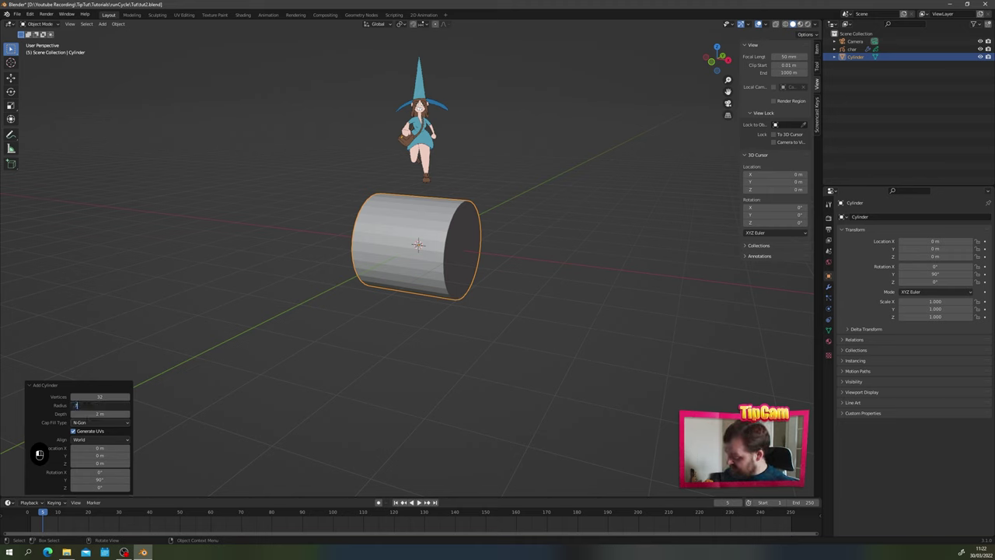
{"action": "type", "text": "0.7"}
{"action": "key", "text": "Return"}
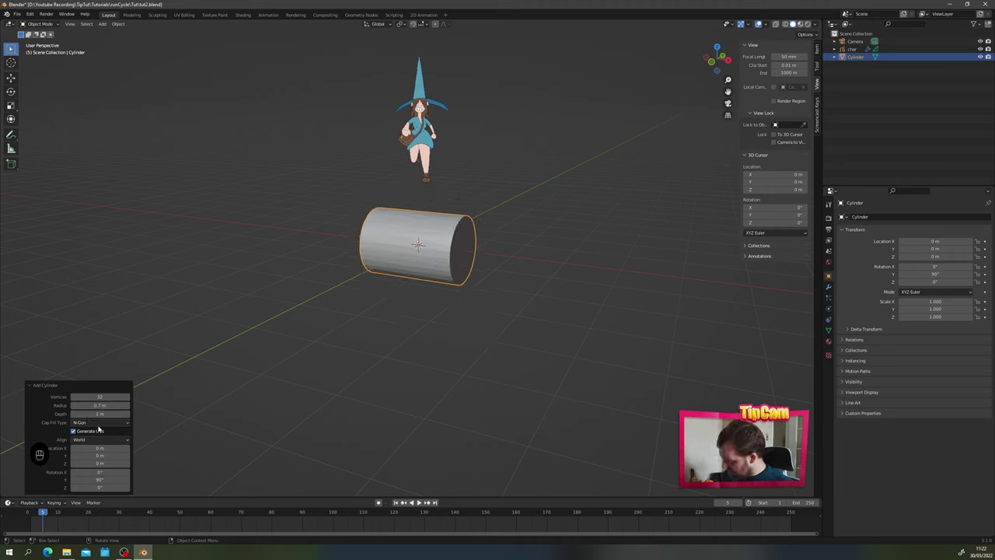
{"action": "left_click", "coordinate": [99, 414]}
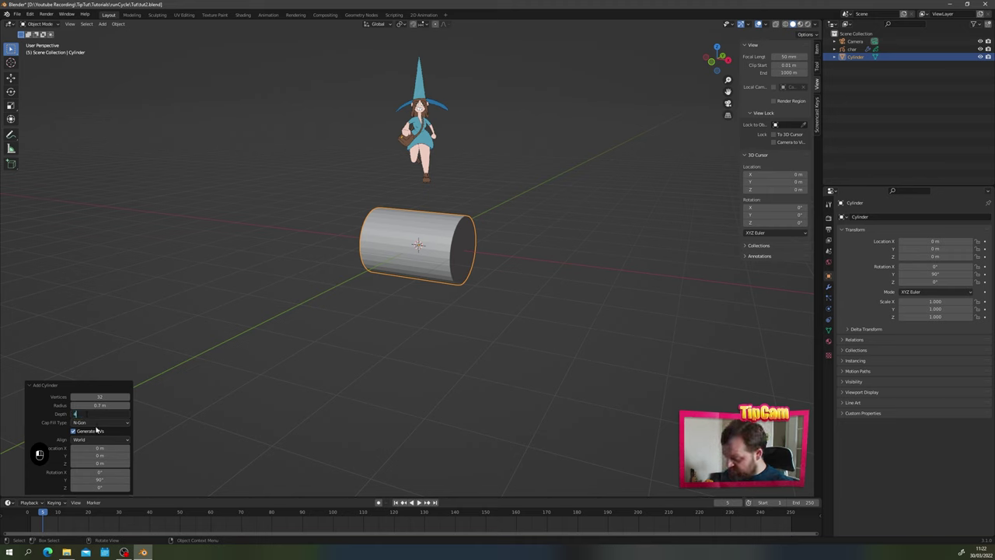
{"action": "type", "text": "4"}
{"action": "key", "text": "Return"}
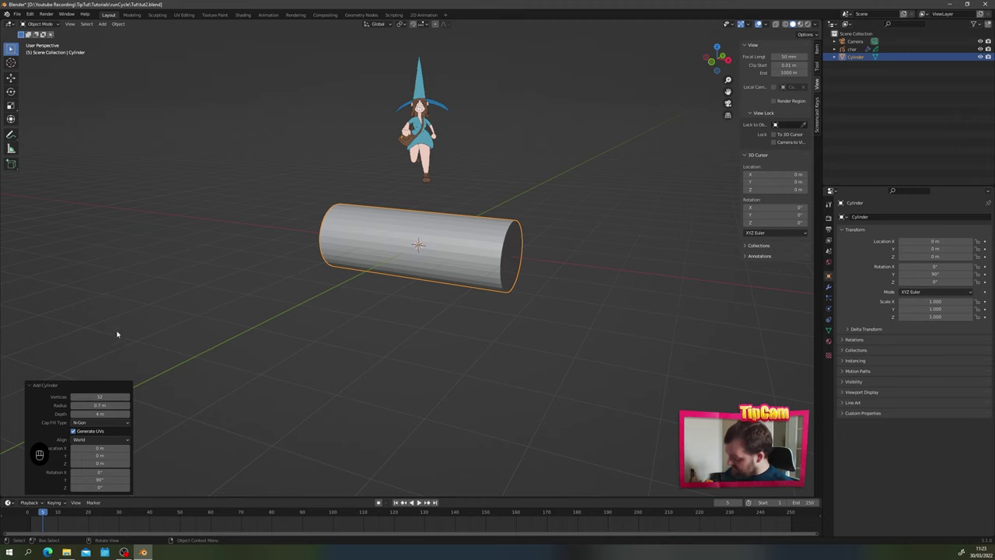
Step: Deselect and reselect the cylinder, and apply smooth shading to it
{"action": "left_click", "coordinate": [33, 386]}
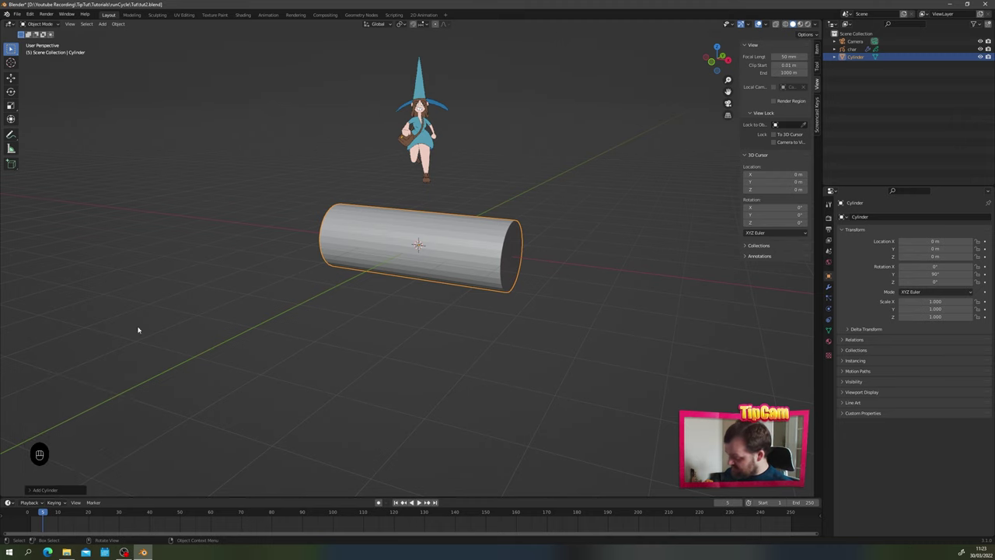
{"action": "left_click", "coordinate": [256, 296]}
{"action": "middle_click_drag", "start_coordinate": [264, 196], "coordinate": [265, 241]}
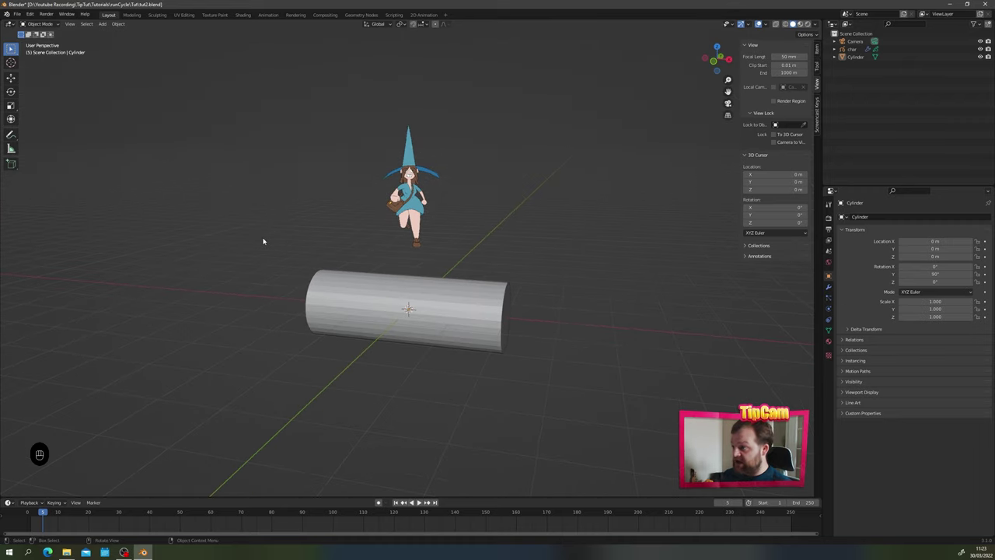
{"action": "left_click", "coordinate": [338, 295]}
{"action": "key", "text": "alt+a"}
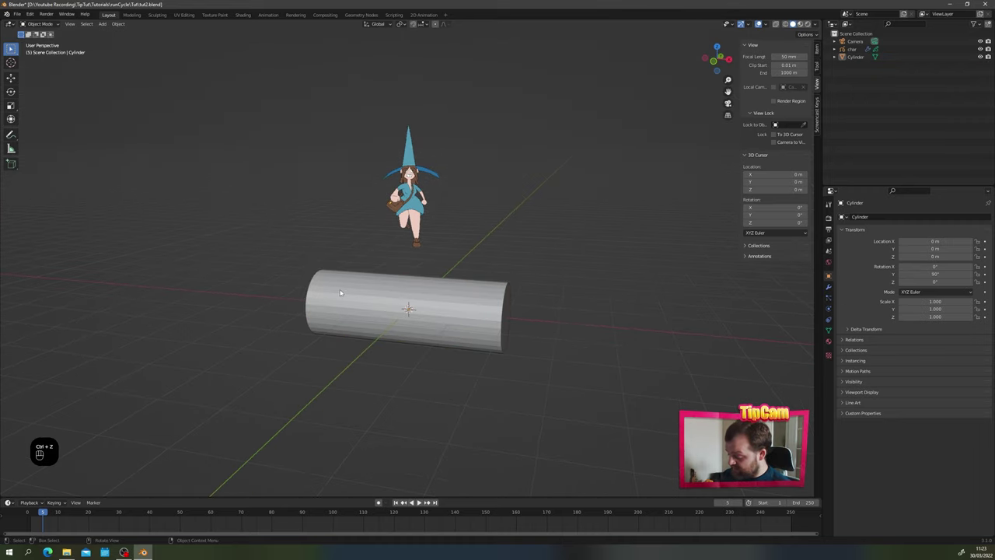
{"action": "key", "text": "ctrl+z"}
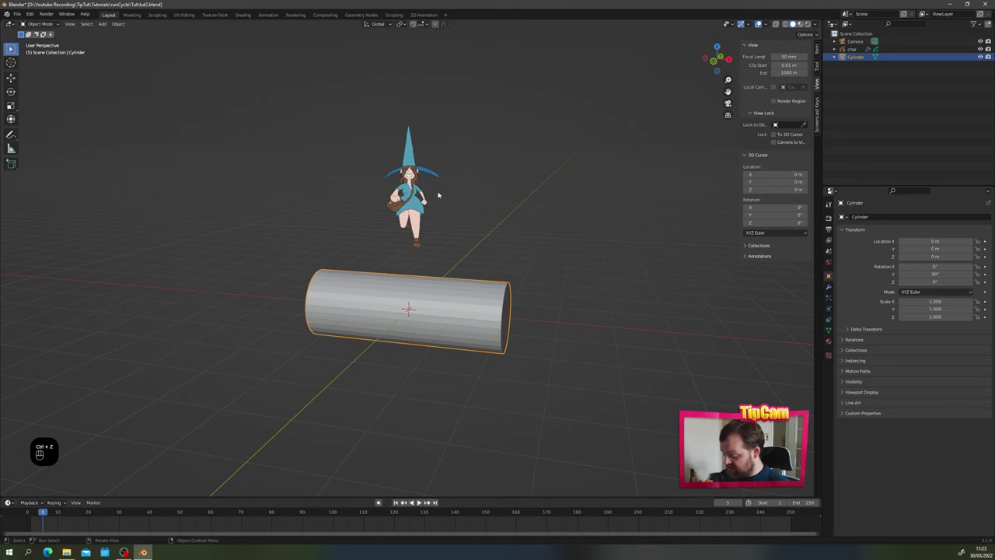
{"action": "right_click", "coordinate": [363, 286]}
{"action": "left_click", "coordinate": [362, 286]}
Step: Add 32 evenly spaced loop cuts along the cylinder's length without sliding them, and return to Object Mode
{"action": "middle_click_drag", "start_coordinate": [385, 305], "coordinate": [366, 296]}
{"action": "scroll", "coordinate": [365, 296], "scroll_direction": "up", "scroll_amount": 1}
{"action": "middle_click_drag", "start_coordinate": [365, 296], "coordinate": [393, 280], "text": "shift"}
{"action": "key", "text": "Tab"}
{"action": "scroll", "coordinate": [394, 282], "scroll_direction": "up", "scroll_amount": 2}
{"action": "key", "text": "ctrl+r"}
{"action": "scroll", "coordinate": [405, 242], "scroll_direction": "up", "scroll_amount": 18}
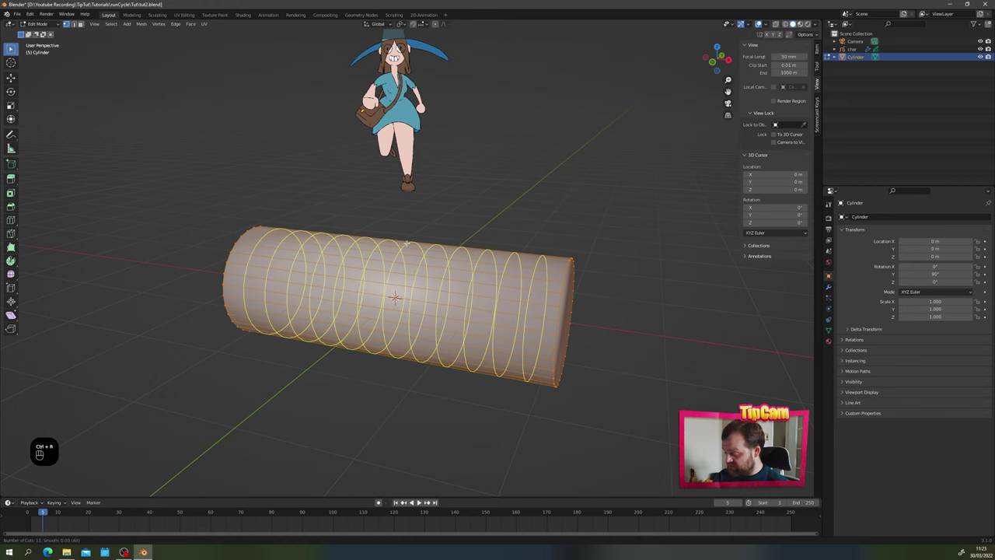
{"action": "scroll", "coordinate": [405, 241], "scroll_direction": "up", "scroll_amount": 14}
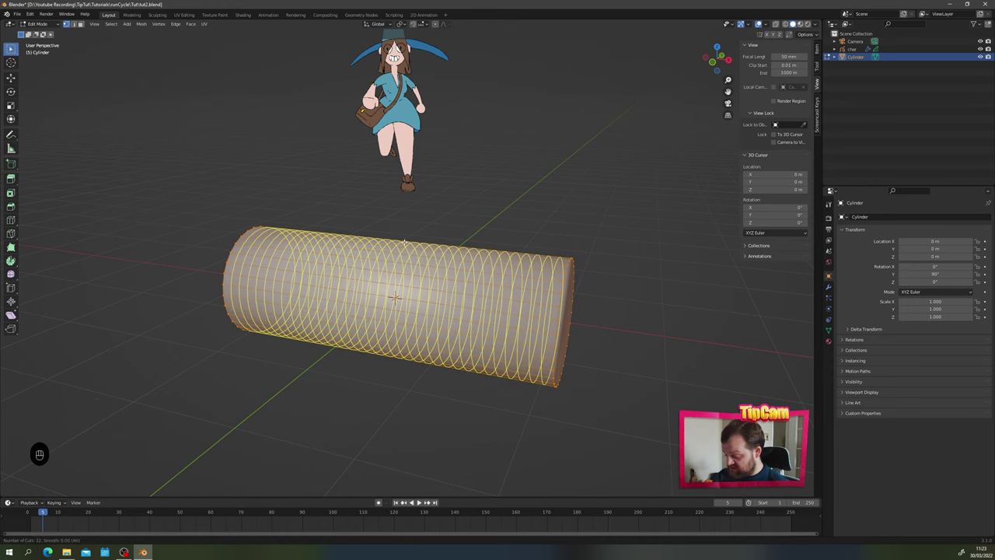
{"action": "left_click", "coordinate": [405, 249]}
{"action": "right_click", "coordinate": [386, 296]}
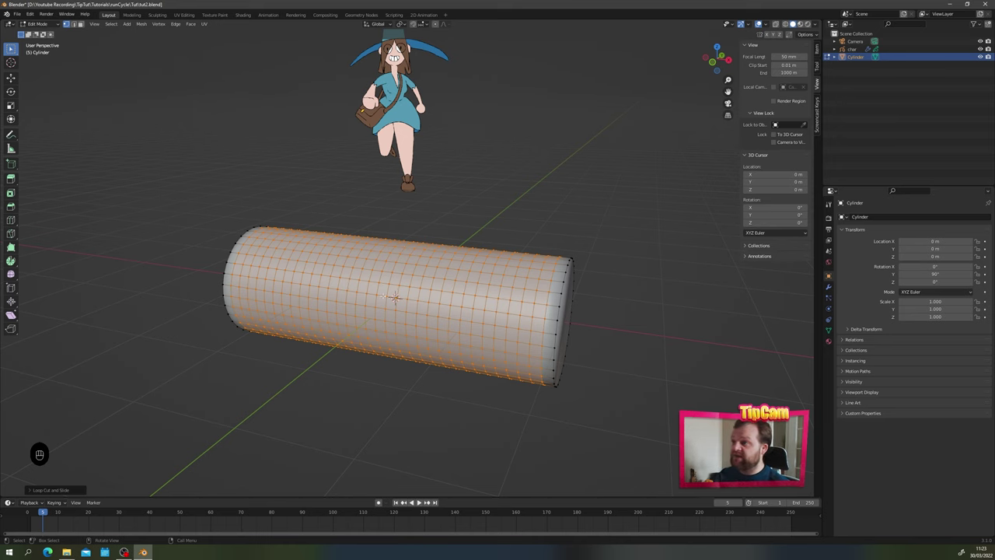
{"action": "middle_click_drag", "start_coordinate": [377, 250], "coordinate": [447, 272]}
{"action": "key", "text": "Tab"}
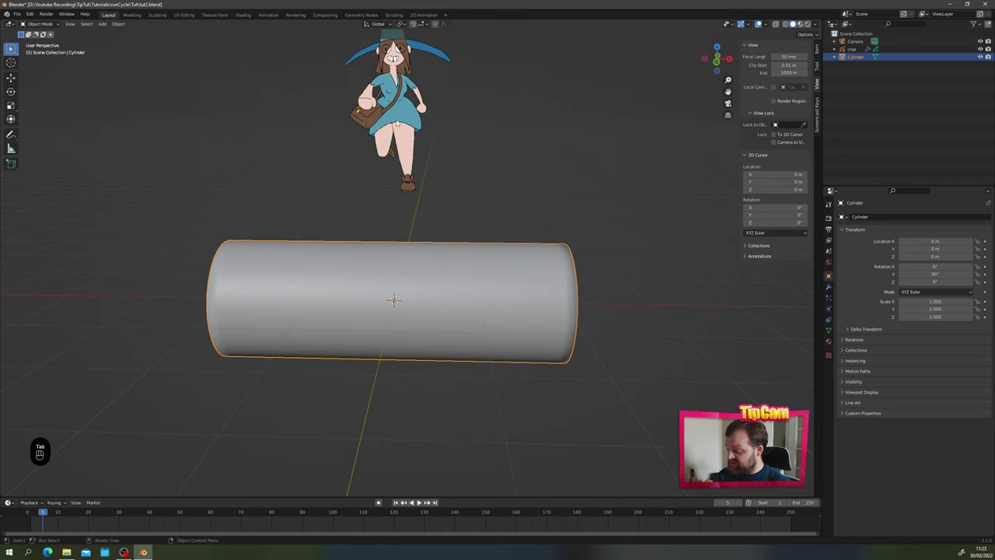
Step: Lower the character along Z to about 1.6 m in front view so her foot rests on top of the cylinder
{"action": "left_click", "coordinate": [398, 123]}
{"action": "middle_click_drag", "start_coordinate": [417, 185], "coordinate": [408, 234], "text": "alt"}
{"action": "scroll", "coordinate": [413, 255], "scroll_direction": "up", "scroll_amount": 1}
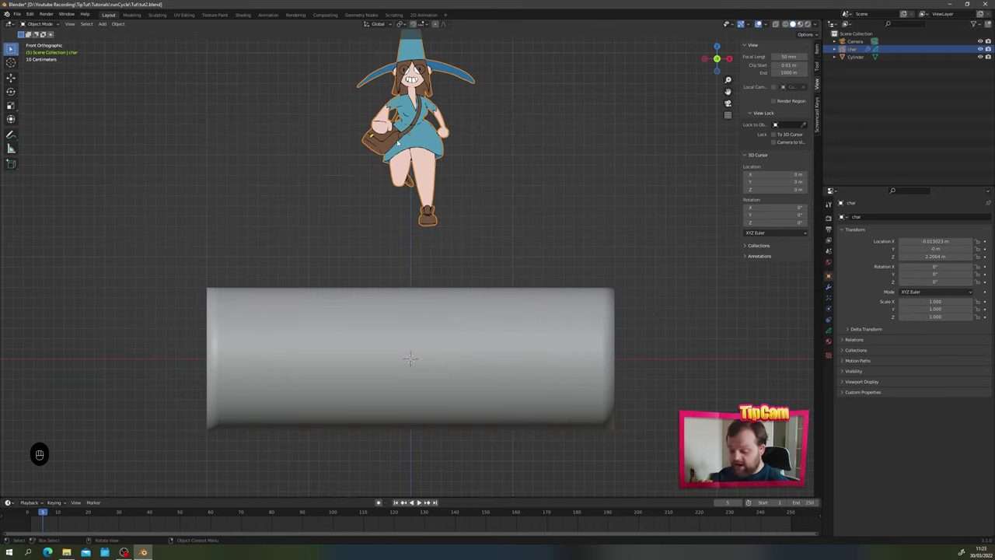
{"action": "key", "text": "g"}
{"action": "key", "text": "z"}
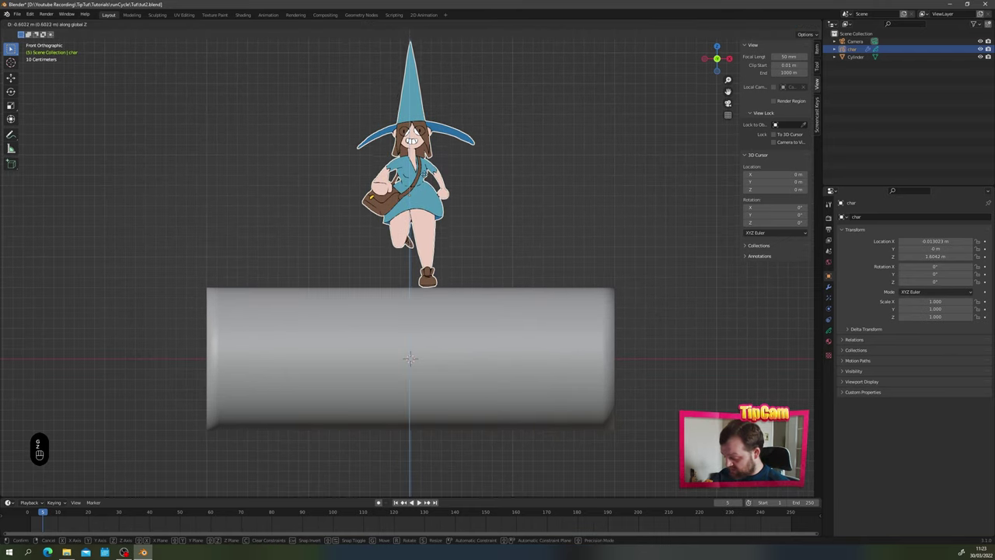
{"action": "left_click", "coordinate": [540, 151]}
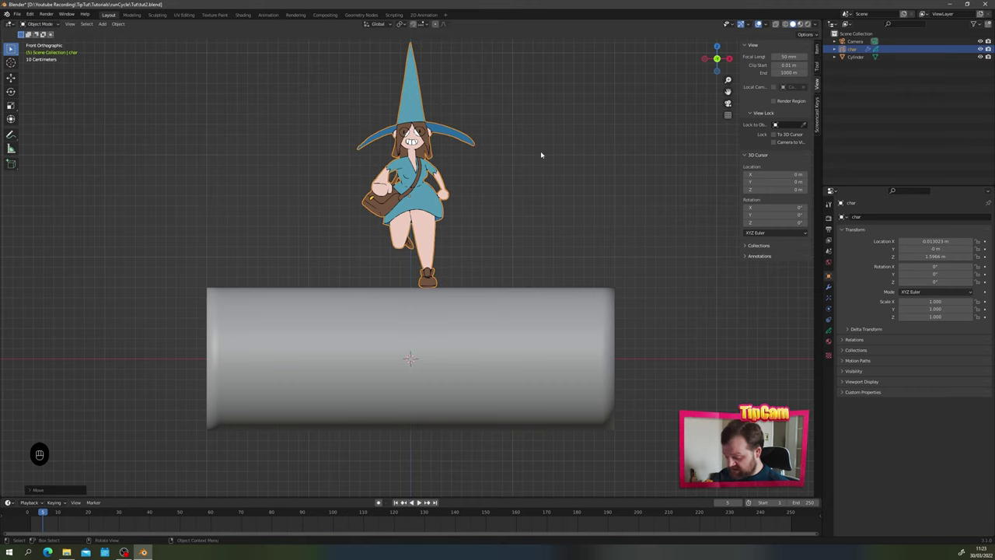
{"action": "left_click", "coordinate": [500, 173]}
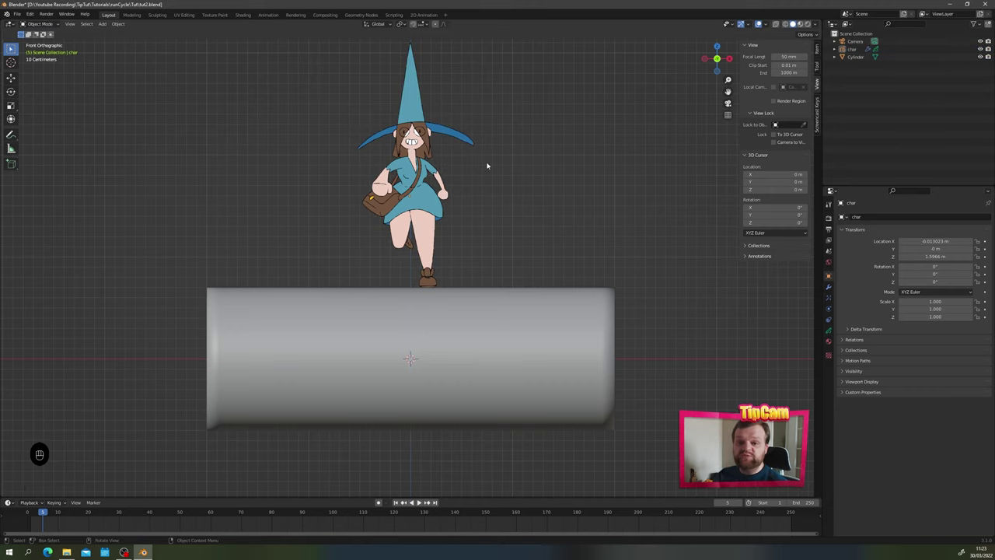
{"action": "middle_click_drag", "start_coordinate": [488, 204], "coordinate": [449, 303]}
{"action": "middle_click_drag", "start_coordinate": [390, 318], "coordinate": [426, 203]}
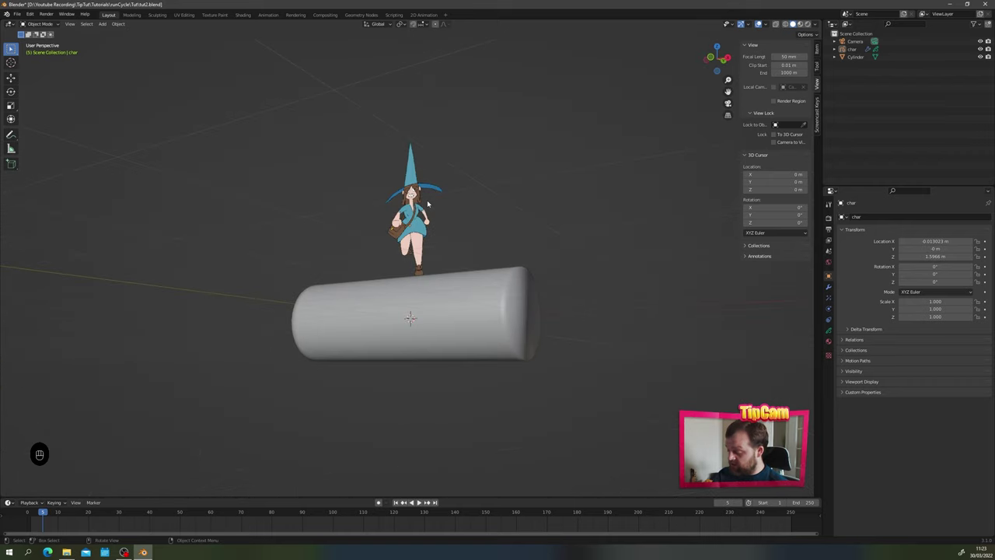
{"action": "middle_click_drag", "start_coordinate": [438, 242], "coordinate": [428, 238]}
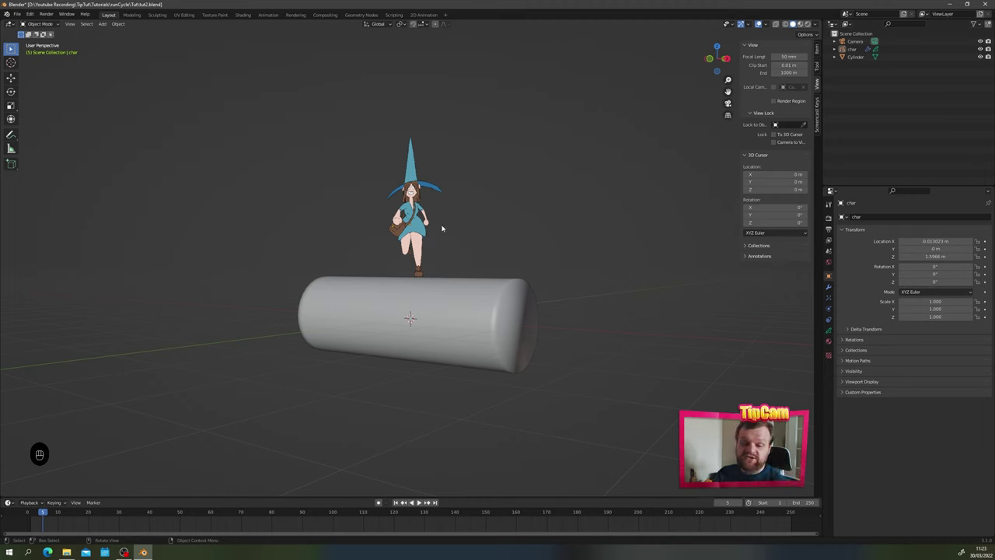
{"action": "left_click", "coordinate": [396, 321]}
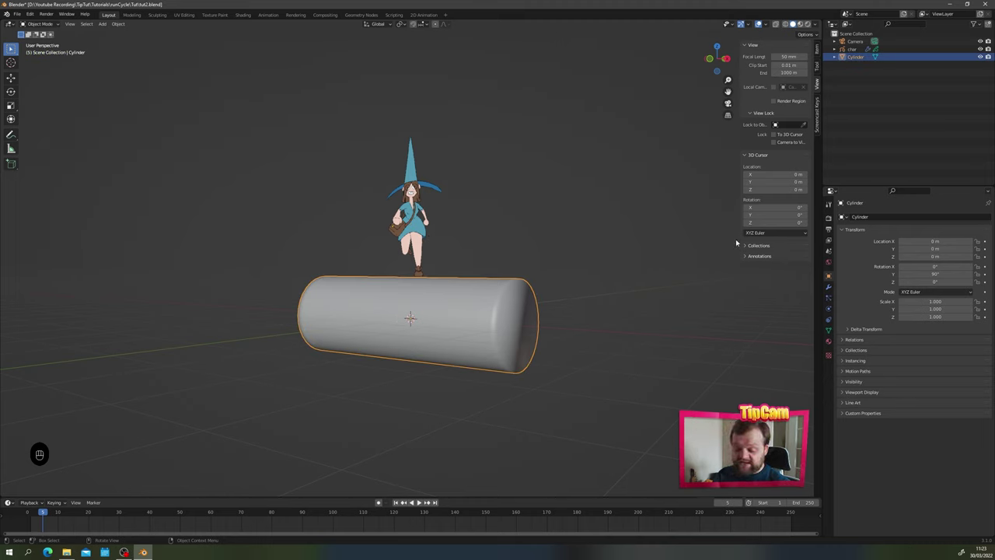
Step: Look through the scene camera and lock the camera to the view
{"action": "key", "text": "KP_0"}
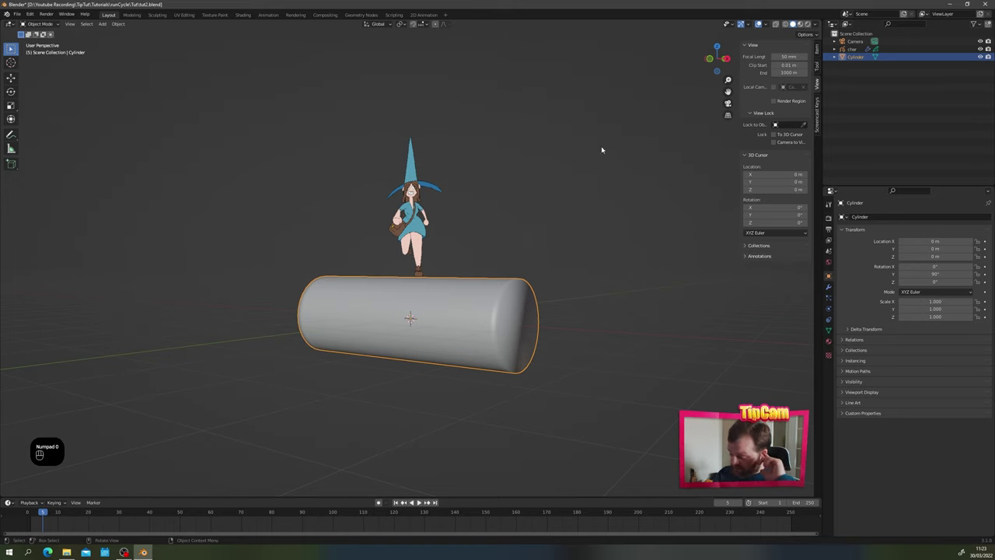
{"action": "left_click", "coordinate": [266, 223]}
{"action": "key", "text": "KP_0"}
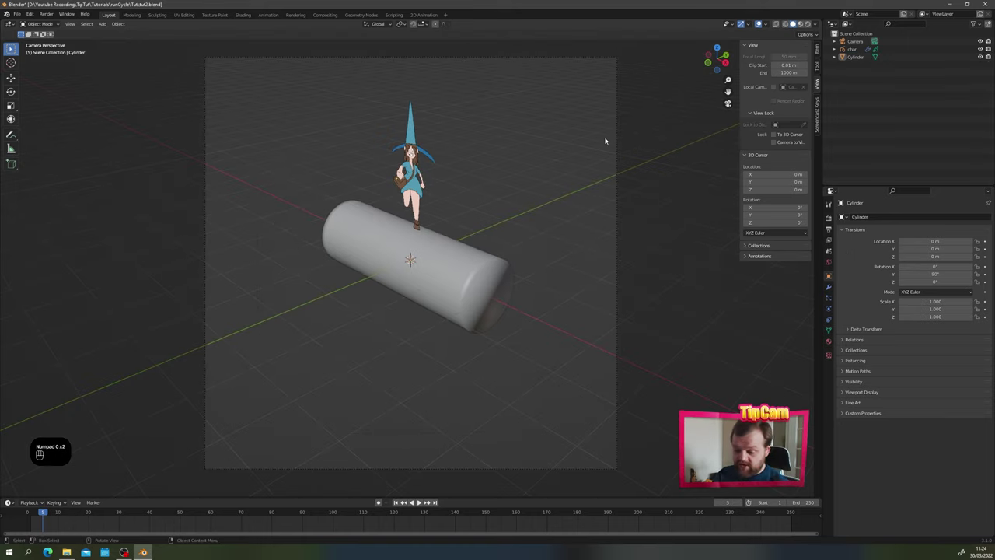
{"action": "middle_click_drag", "start_coordinate": [703, 150], "coordinate": [726, 104]}
{"action": "key", "text": "KP_0"}
{"action": "key", "text": "n"}
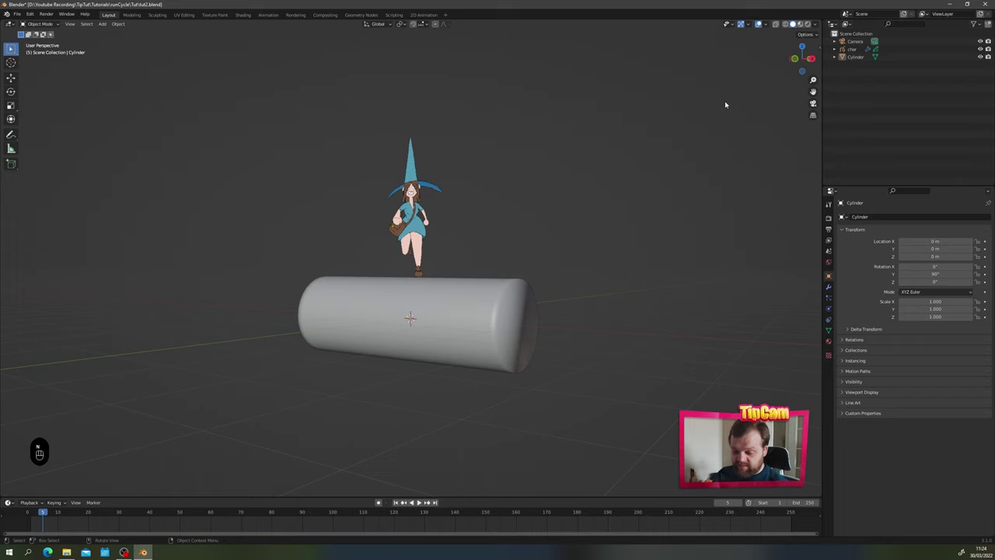
{"action": "left_click", "coordinate": [813, 102]}
{"action": "key", "text": "n"}
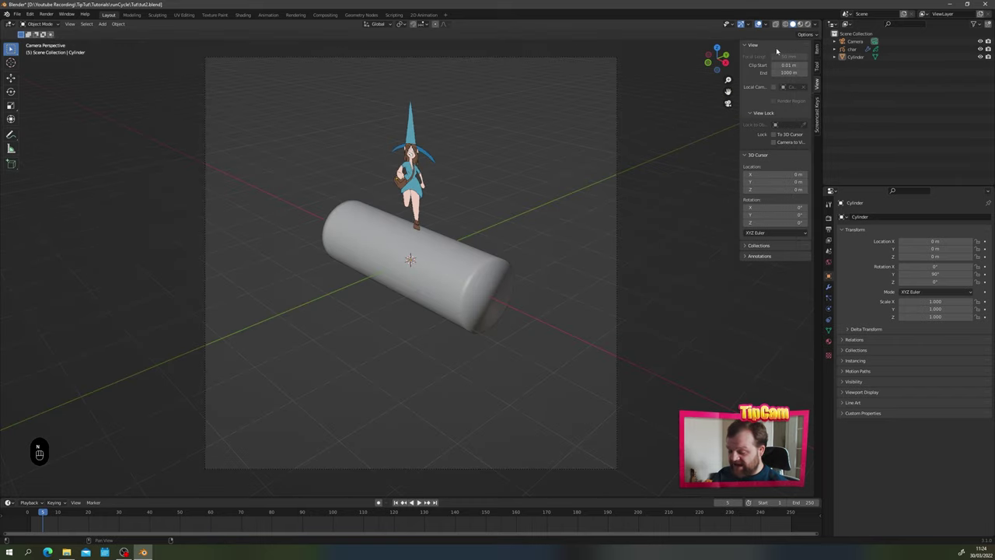
{"action": "left_click", "coordinate": [774, 144]}
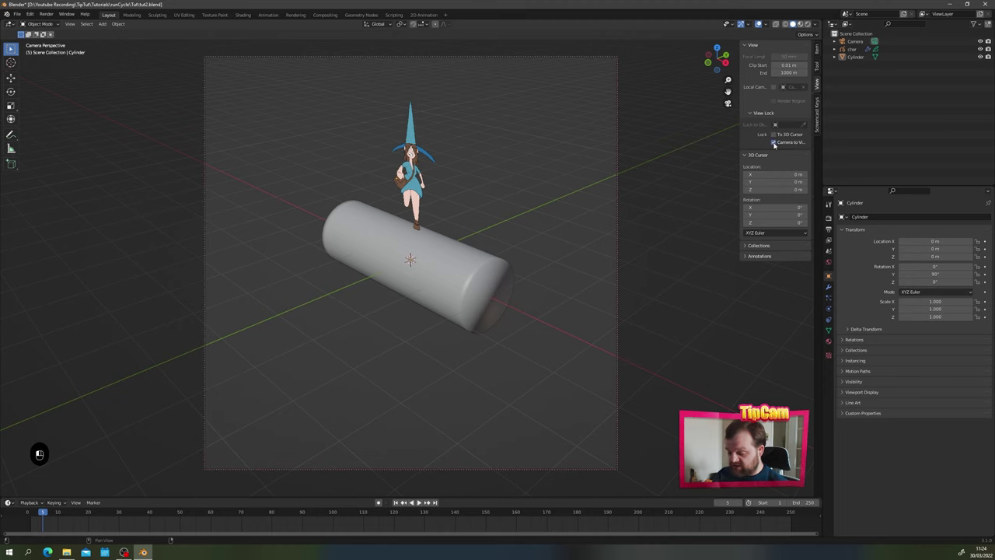
Step: Frame the character front-on with the camera rotated 90° on X and placed at about Y -4.57 m, Z 1.81 m
{"action": "middle_click_drag", "start_coordinate": [557, 240], "coordinate": [415, 224]}
{"action": "scroll", "coordinate": [457, 263], "scroll_direction": "up", "scroll_amount": 3}
{"action": "scroll", "coordinate": [420, 349], "scroll_direction": "up", "scroll_amount": 1}
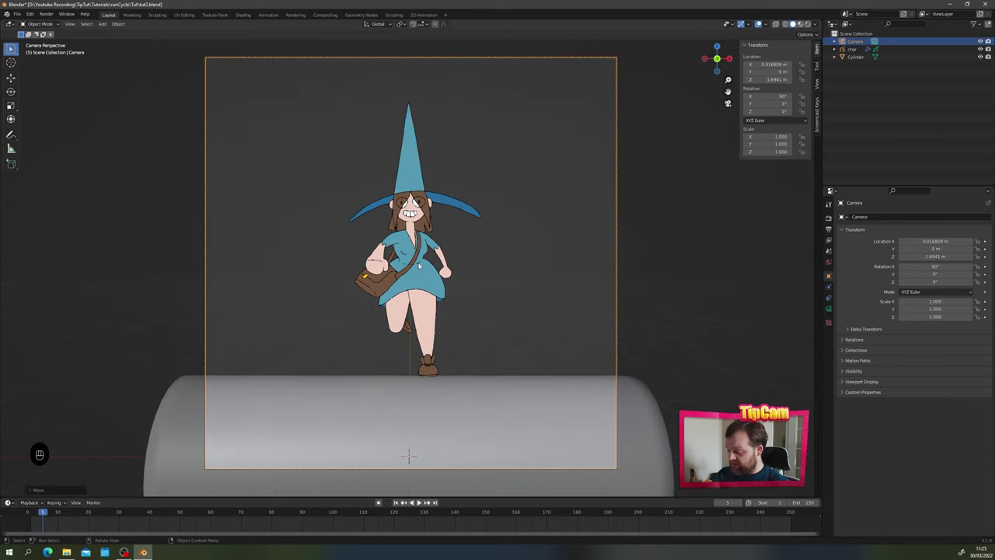
{"action": "scroll", "coordinate": [416, 261], "scroll_direction": "up", "scroll_amount": 1}
{"action": "middle_click_drag", "start_coordinate": [415, 259], "coordinate": [414, 275], "text": "shift"}
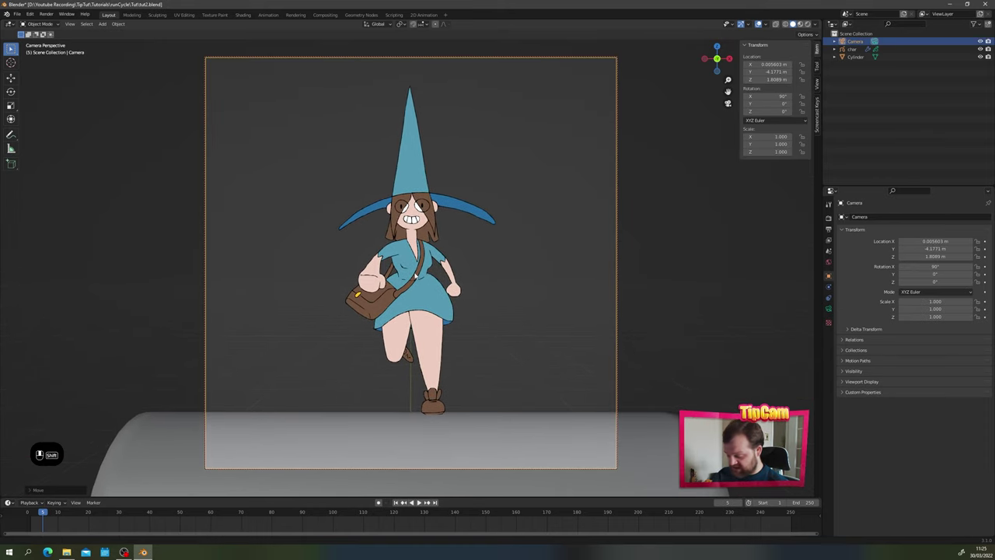
{"action": "left_click", "coordinate": [493, 191]}
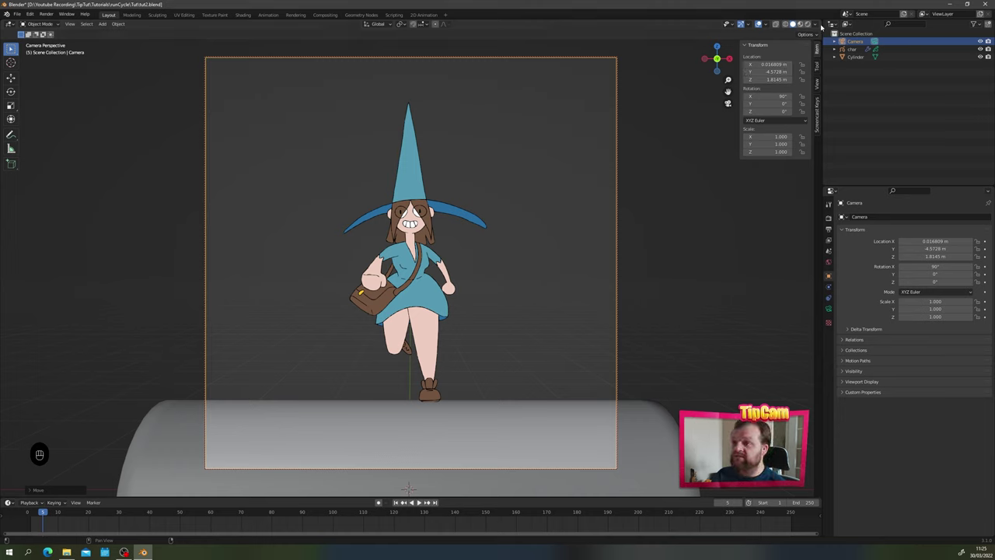
Step: Split the 3D viewport into two side-by-side views of similar width and hide the sidebar in the new one
{"action": "left_click_drag", "start_coordinate": [819, 23], "coordinate": [735, 39]}
{"action": "left_click", "coordinate": [780, 46]}
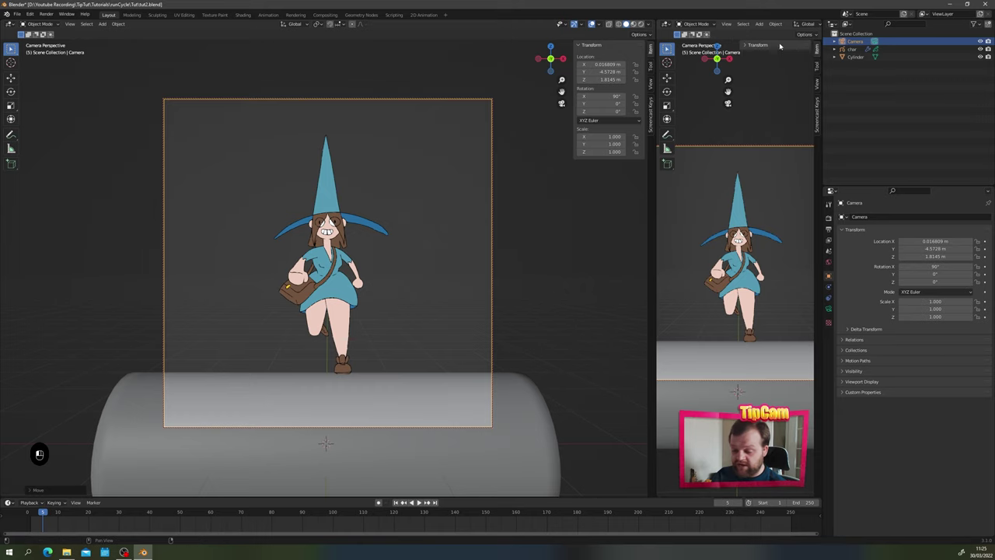
{"action": "key", "text": "n"}
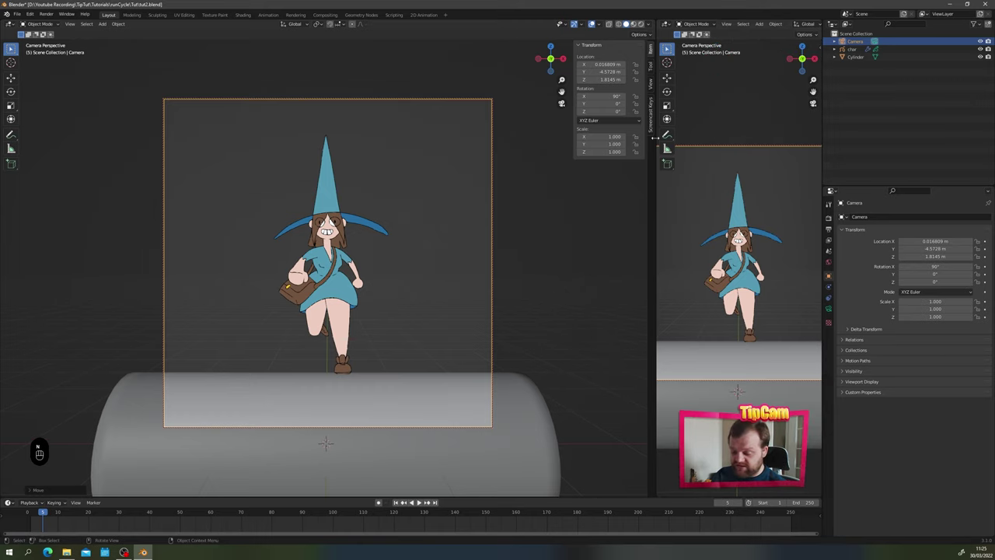
{"action": "left_click_drag", "start_coordinate": [655, 136], "coordinate": [386, 150]}
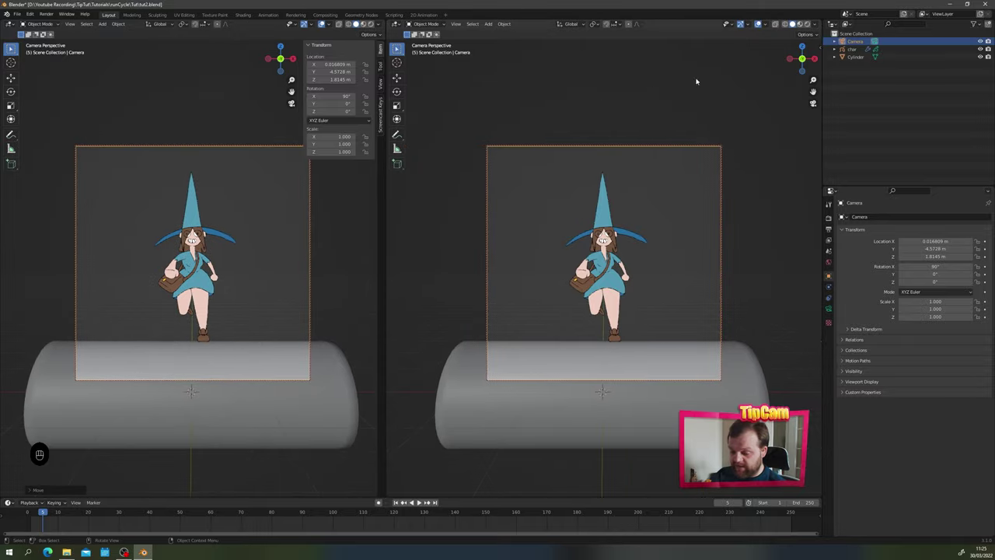
Step: Turn off overlays and unlock the camera from the view in the new viewport, then hide its sidebar
{"action": "left_click", "coordinate": [758, 26]}
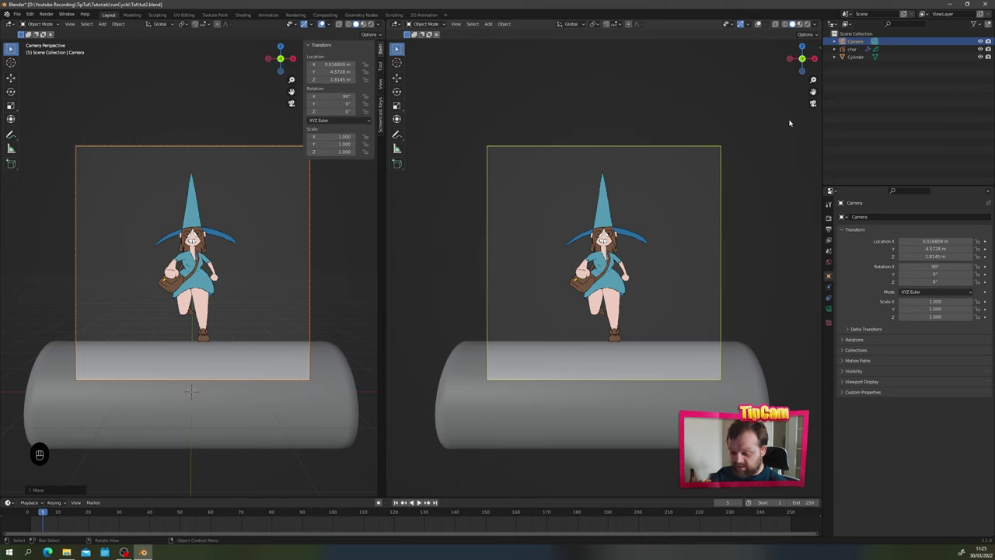
{"action": "key", "text": "n"}
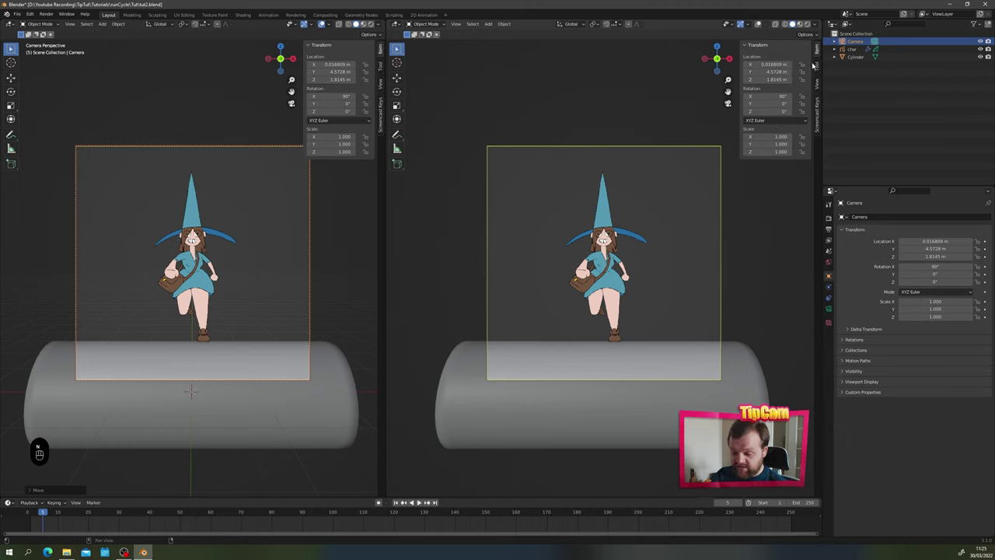
{"action": "left_click", "coordinate": [817, 83]}
{"action": "left_click", "coordinate": [775, 143]}
{"action": "left_click", "coordinate": [774, 144]}
{"action": "scroll", "coordinate": [562, 271], "scroll_direction": "down", "scroll_amount": 3}
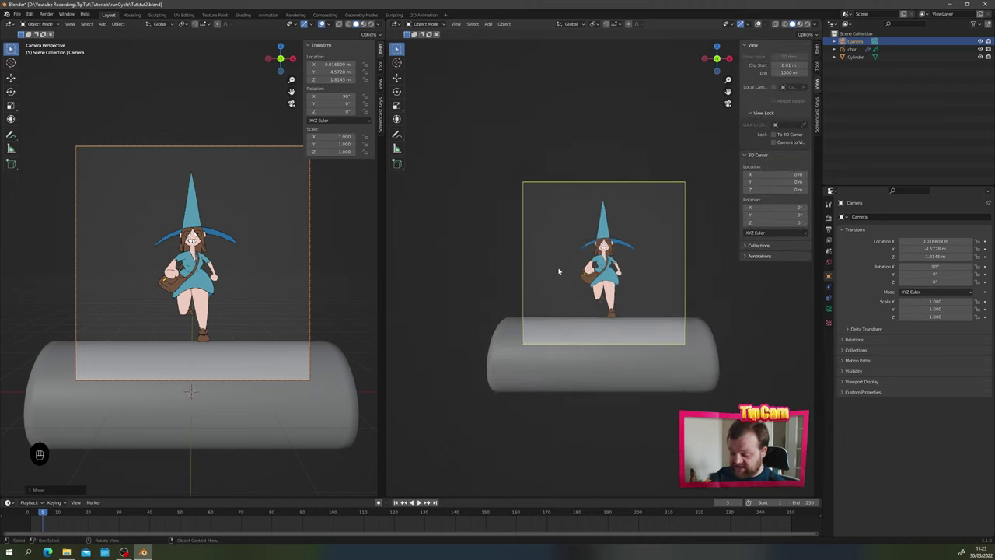
{"action": "scroll", "coordinate": [566, 274], "scroll_direction": "up", "scroll_amount": 3}
{"action": "scroll", "coordinate": [576, 276], "scroll_direction": "down", "scroll_amount": 5}
{"action": "scroll", "coordinate": [580, 275], "scroll_direction": "up", "scroll_amount": 5}
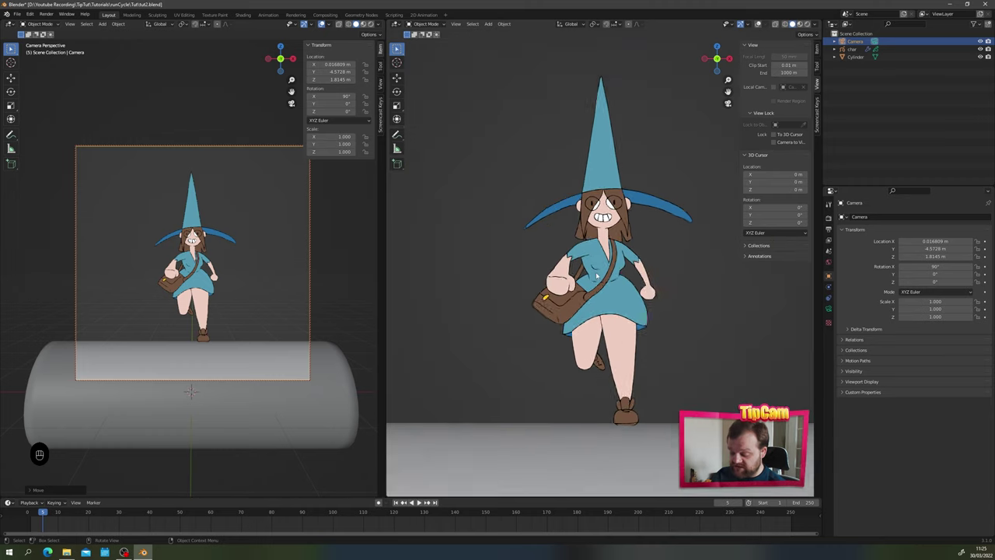
{"action": "scroll", "coordinate": [590, 257], "scroll_direction": "down", "scroll_amount": 5}
{"action": "key", "text": "n"}
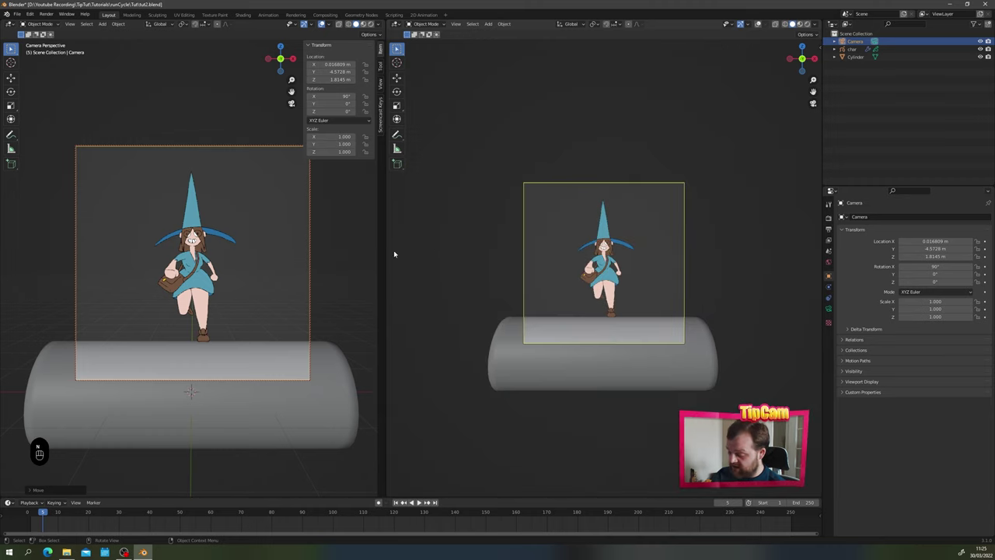
Step: Narrow the second viewport to a slim preview and fit the camera frame within its width
{"action": "left_click_drag", "start_coordinate": [384, 252], "coordinate": [579, 240]}
{"action": "left_click_drag", "start_coordinate": [690, 235], "coordinate": [697, 236]}
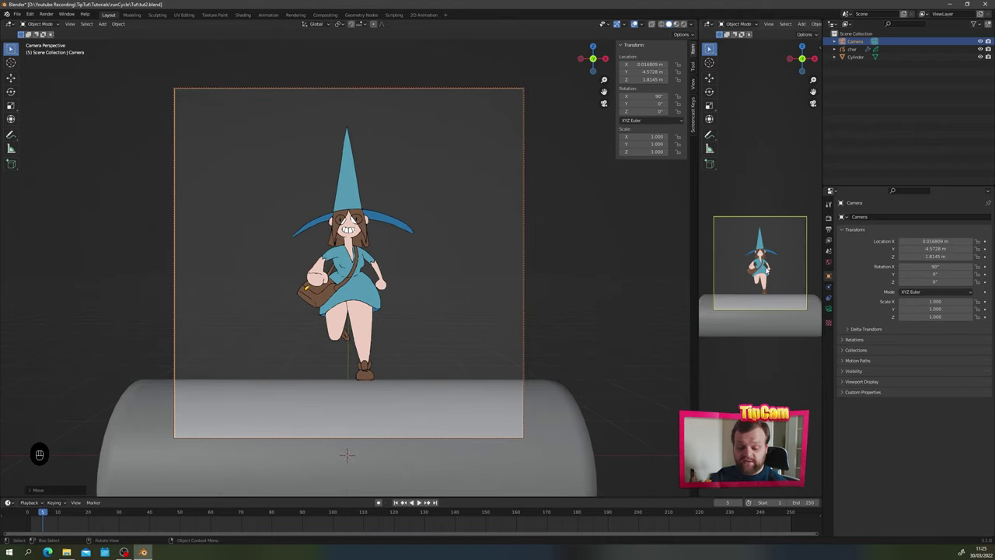
{"action": "mouse_move", "coordinate": [776, 358]}
{"action": "middle_mouse_down", "text": "shift"}
{"action": "mouse_move", "coordinate": [779, 445]}
{"action": "mouse_move", "coordinate": [777, 350]}
{"action": "middle_mouse_up", "text": "shift"}
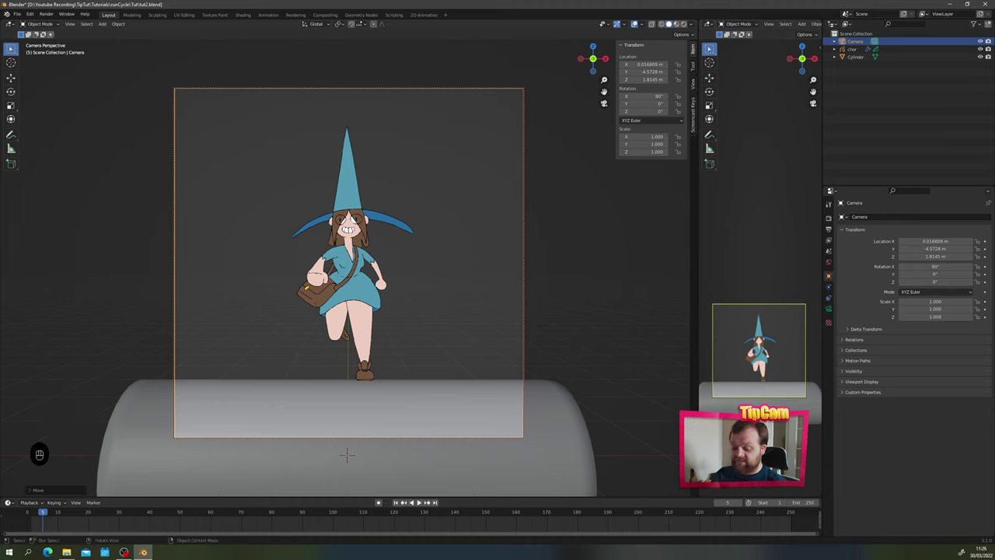
{"action": "scroll", "coordinate": [779, 445], "scroll_direction": "up", "scroll_amount": 1}
Step: Deselect the camera and switch the main viewport from camera view to an angled perspective showing the character, cylinder and camera
{"action": "left_click", "coordinate": [514, 211]}
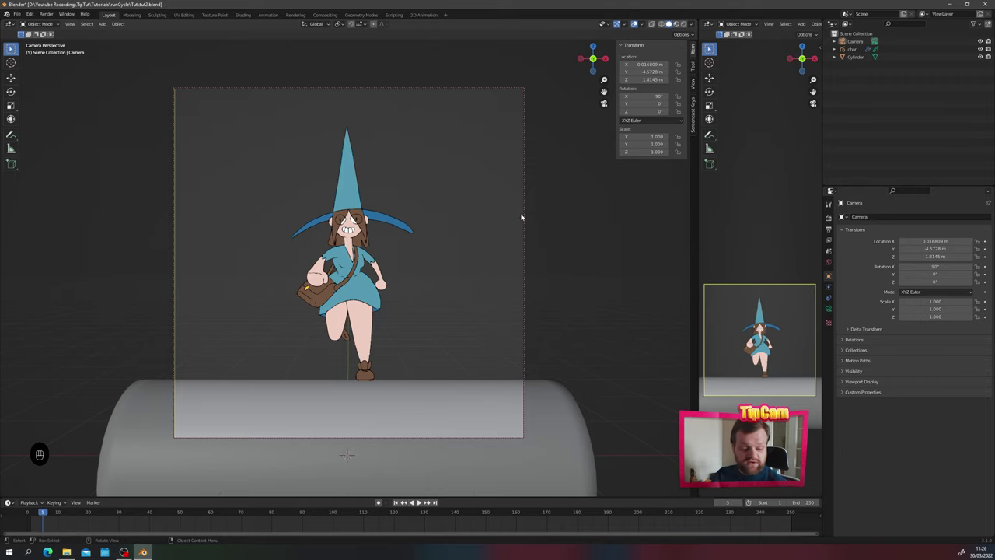
{"action": "key", "text": "KP_0"}
{"action": "middle_click_drag", "start_coordinate": [365, 329], "coordinate": [414, 359]}
{"action": "scroll", "coordinate": [360, 356], "scroll_direction": "down", "scroll_amount": 6}
{"action": "scroll", "coordinate": [386, 357], "scroll_direction": "up", "scroll_amount": 3}
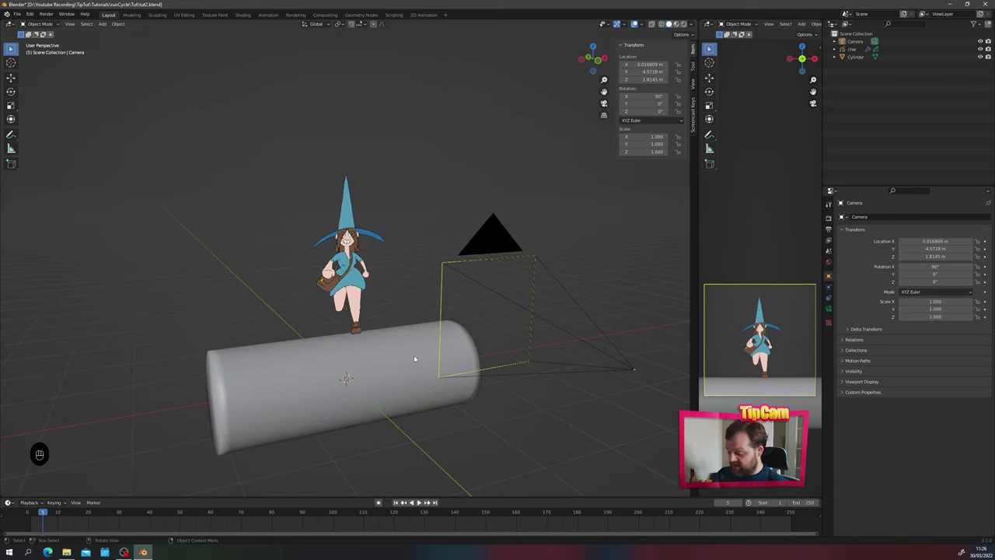
Step: Open the cylinder for mesh editing in front view with X-ray on, clear its selection and use face selection
{"action": "middle_click_drag", "start_coordinate": [535, 314], "coordinate": [322, 304]}
{"action": "middle_click_drag", "start_coordinate": [322, 304], "coordinate": [343, 285], "text": "shift"}
{"action": "left_click", "coordinate": [378, 282]}
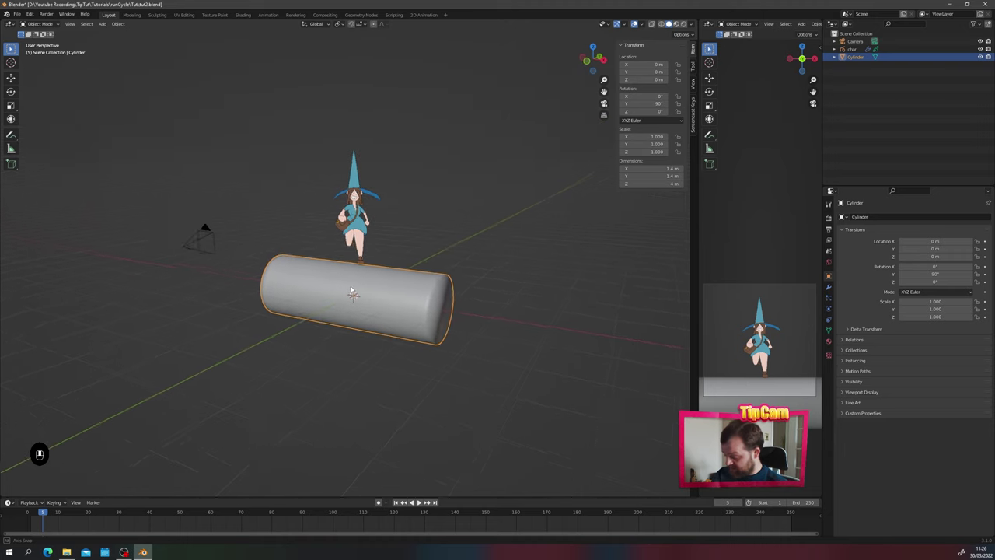
{"action": "key", "text": "Tab"}
{"action": "key", "text": "KP_1"}
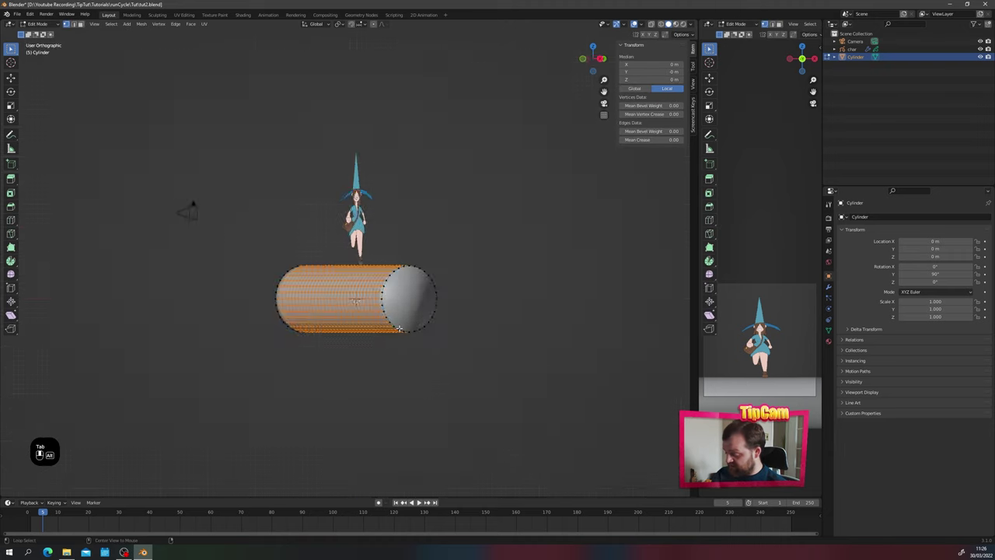
{"action": "left_click", "coordinate": [527, 171]}
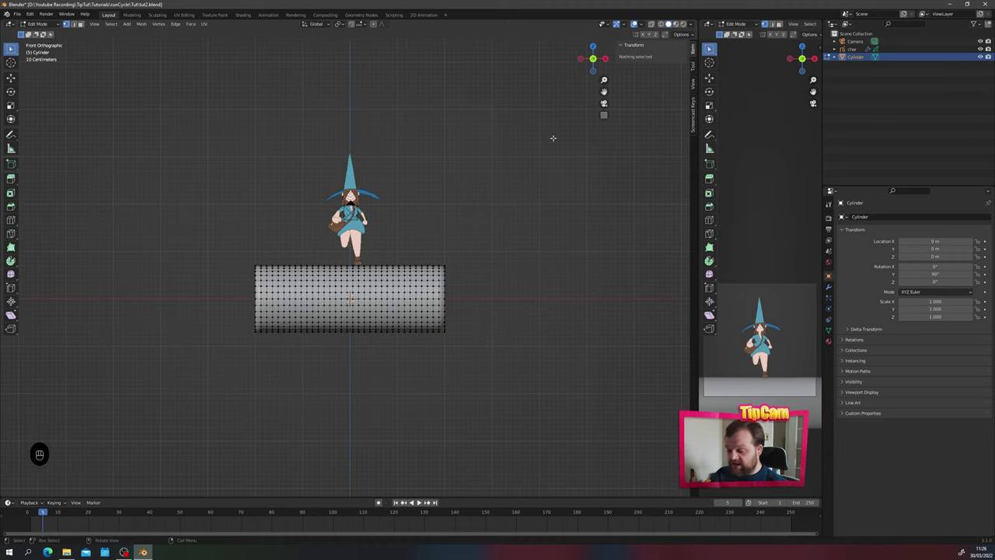
{"action": "left_click", "coordinate": [652, 24]}
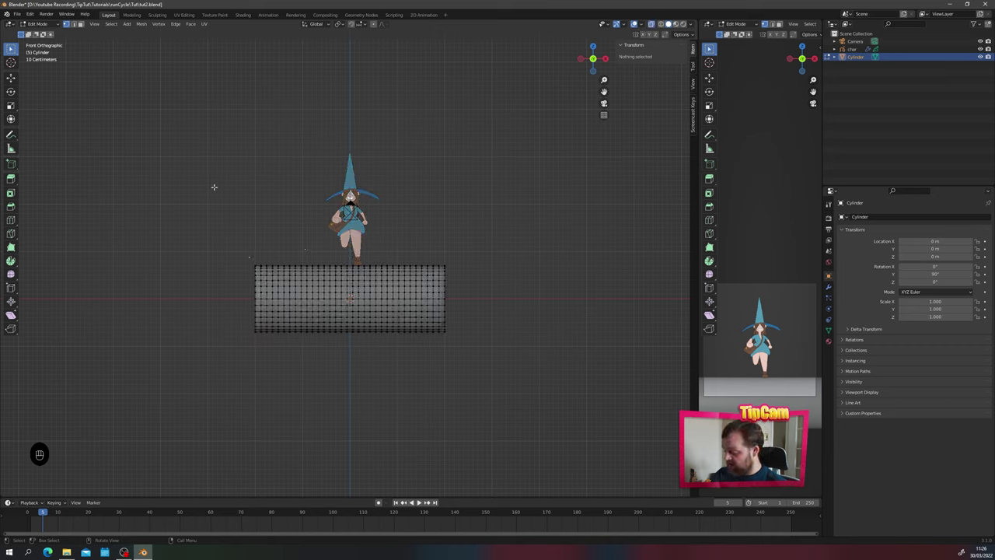
{"action": "key", "text": "3"}
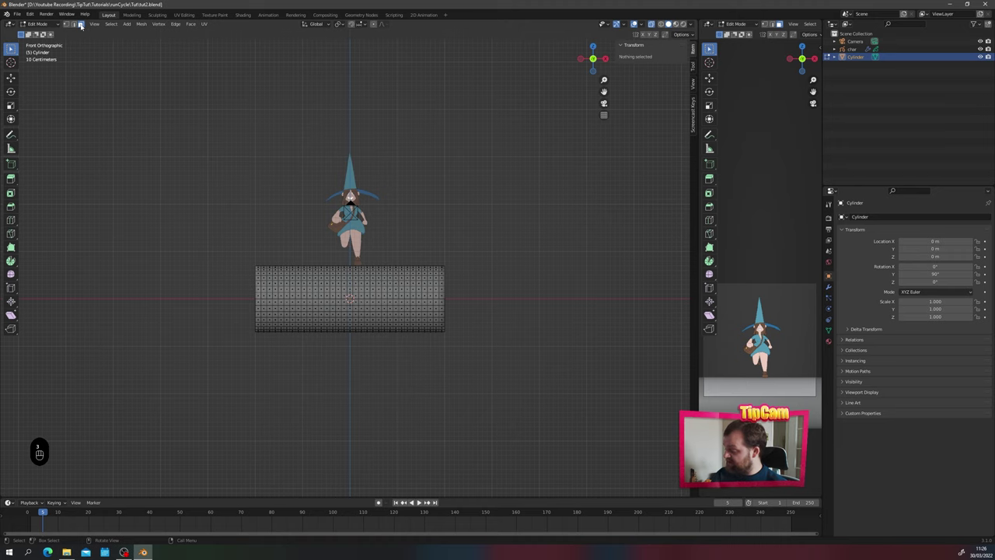
{"action": "left_click", "coordinate": [81, 25]}
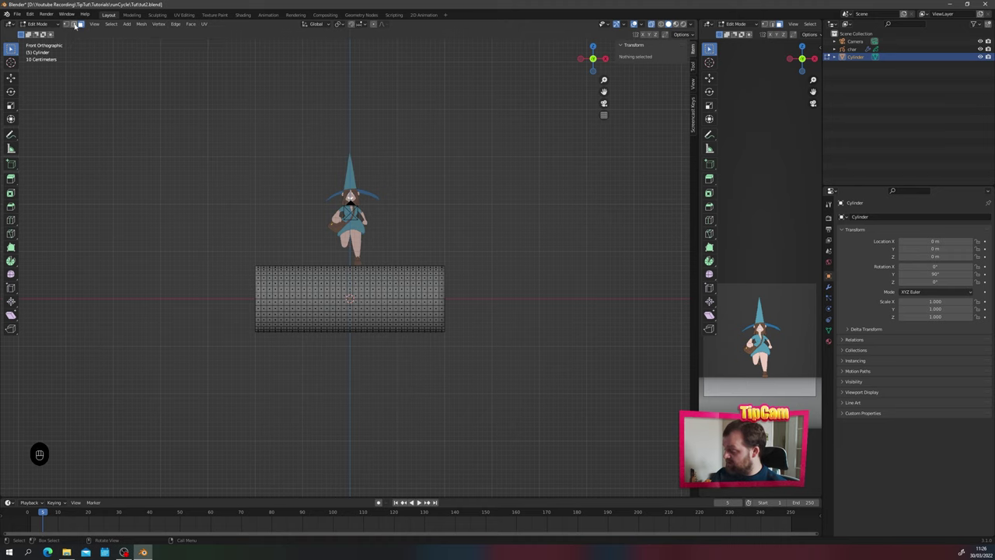
{"action": "left_click", "coordinate": [74, 24]}
Step: Scale up the faces at the cylinder's left end about 1.3 times with smooth proportional editing at a size of about 1.61
{"action": "left_click_drag", "start_coordinate": [211, 203], "coordinate": [259, 358]}
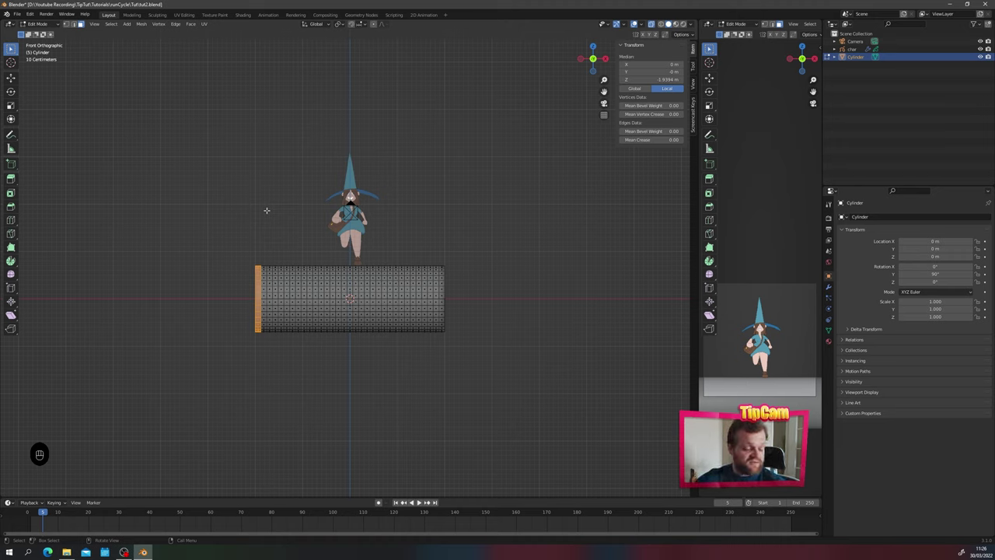
{"action": "left_click_drag", "start_coordinate": [231, 242], "coordinate": [259, 345]}
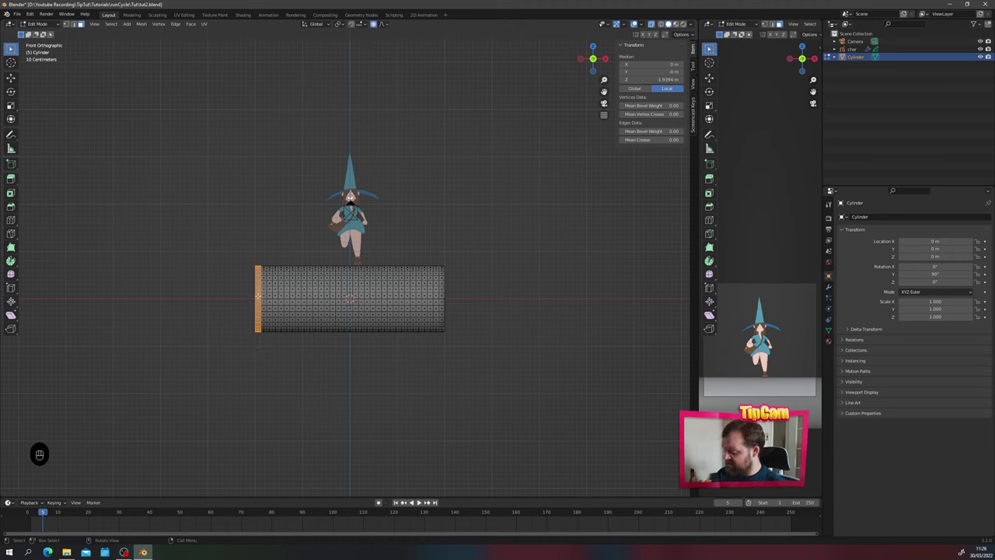
{"action": "key", "text": "s"}
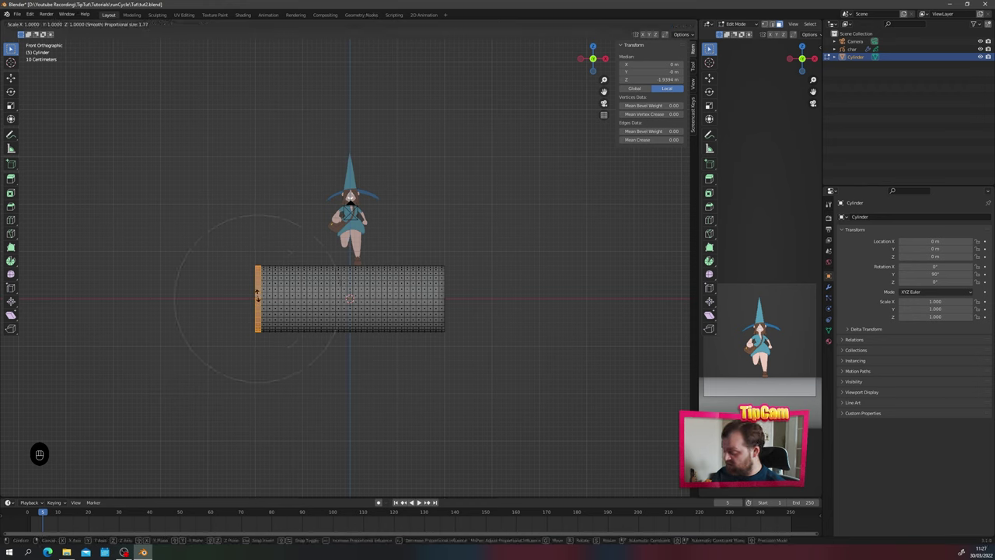
{"action": "scroll", "coordinate": [257, 296], "scroll_direction": "down", "scroll_amount": 1}
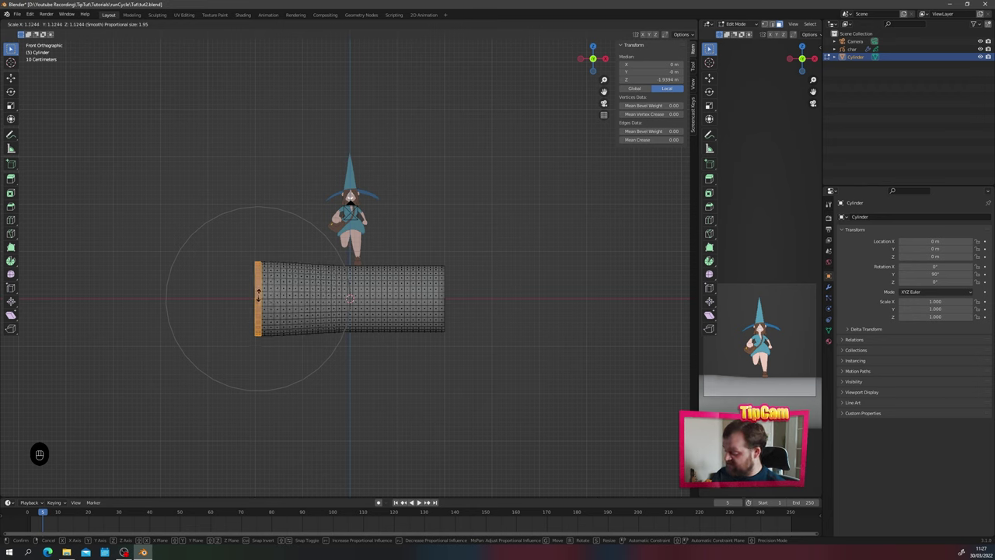
{"action": "scroll", "coordinate": [258, 295], "scroll_direction": "up", "scroll_amount": 2}
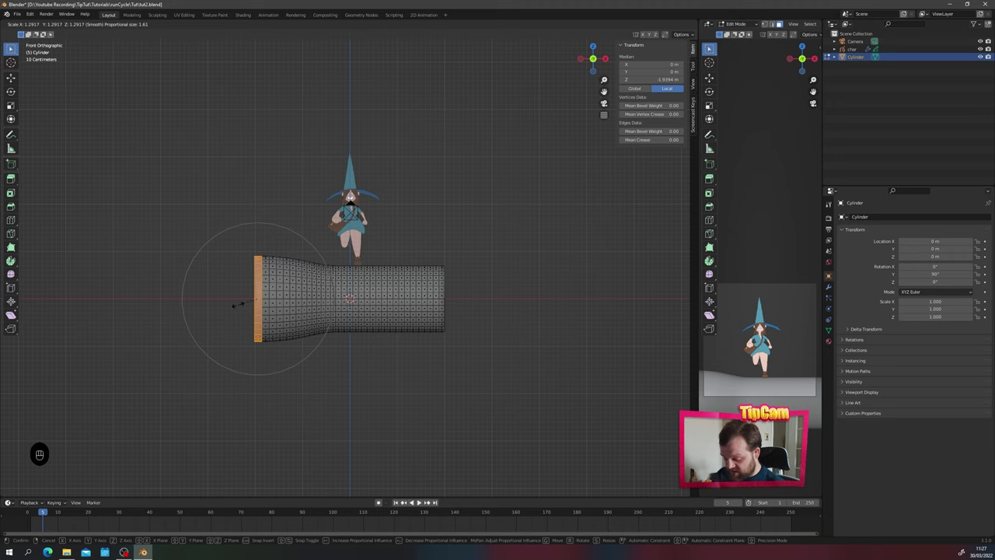
{"action": "left_click", "coordinate": [239, 296]}
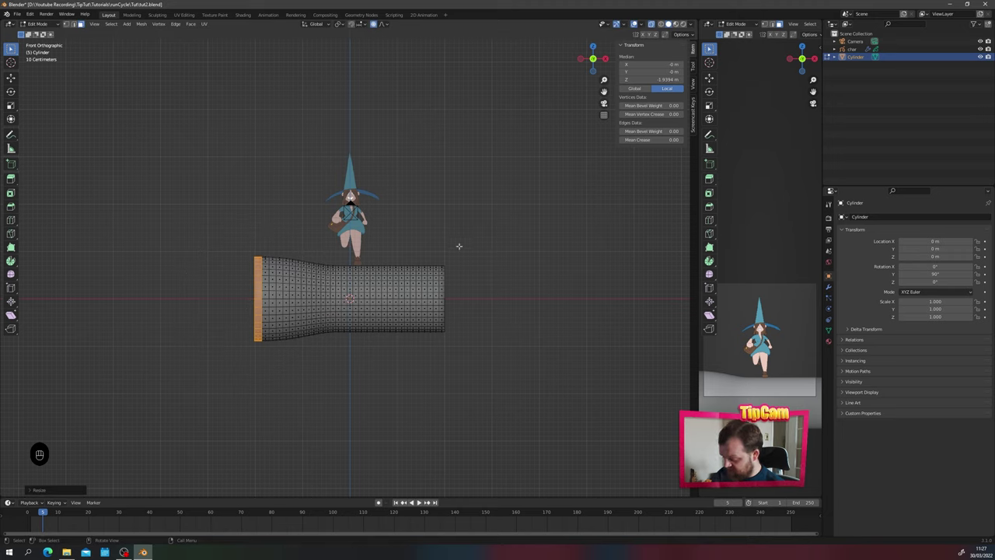
Step: Flare the faces at the cylinder's right end to a similar width as the left end, using smooth proportional editing
{"action": "left_click_drag", "start_coordinate": [469, 234], "coordinate": [440, 351]}
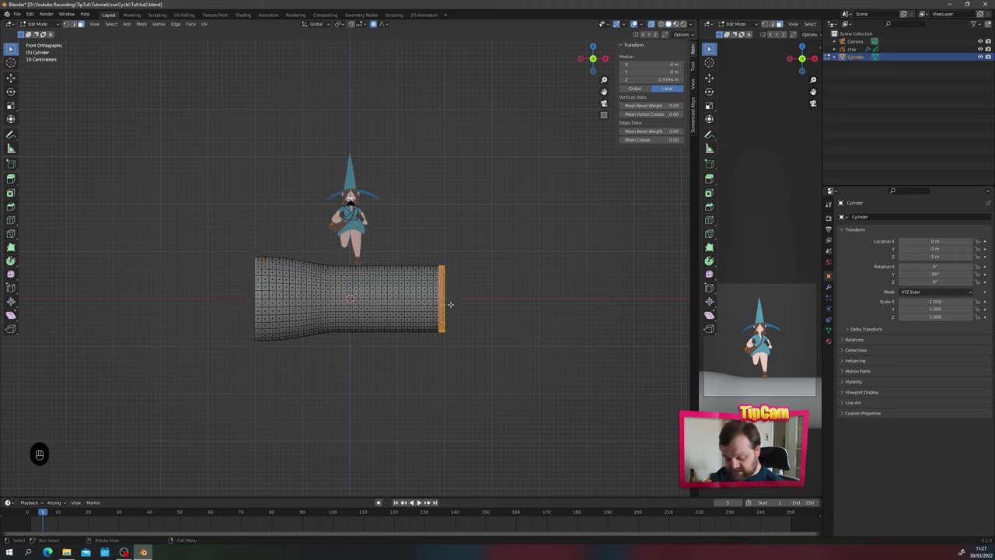
{"action": "key", "text": "s"}
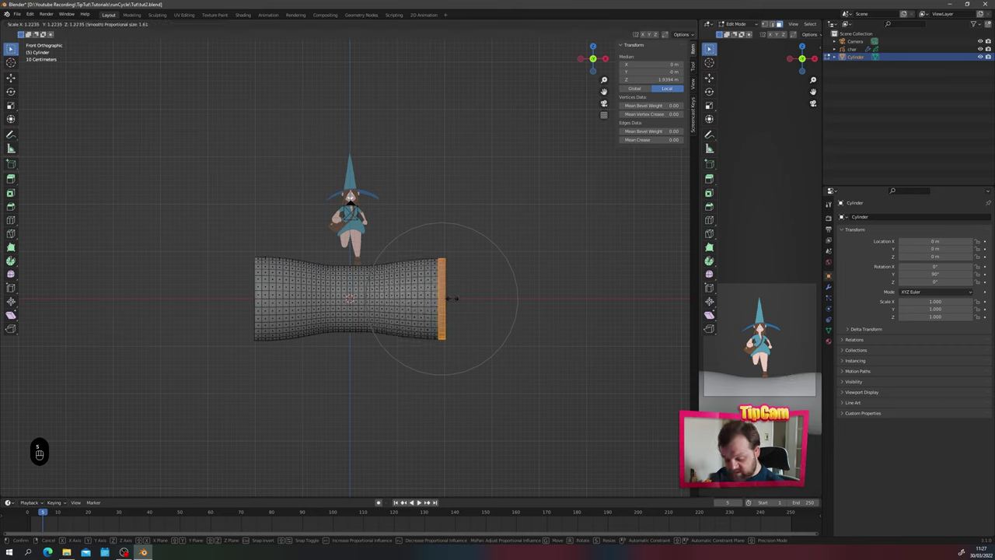
{"action": "left_click", "coordinate": [455, 298]}
Step: Slightly rescale one face on each side of the cylinder's narrow middle with proportional editing, and return to Object Mode
{"action": "left_click", "coordinate": [413, 294]}
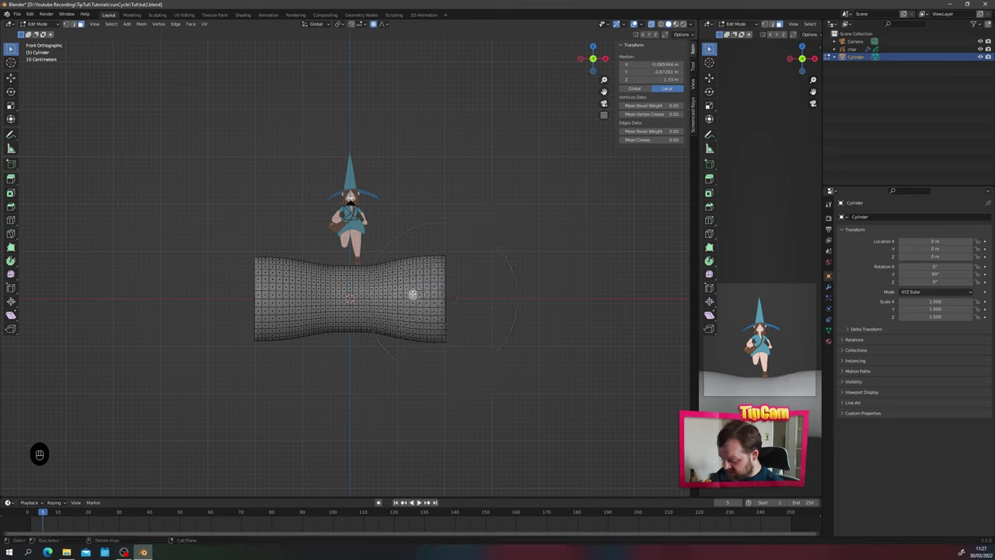
{"action": "key", "text": "s"}
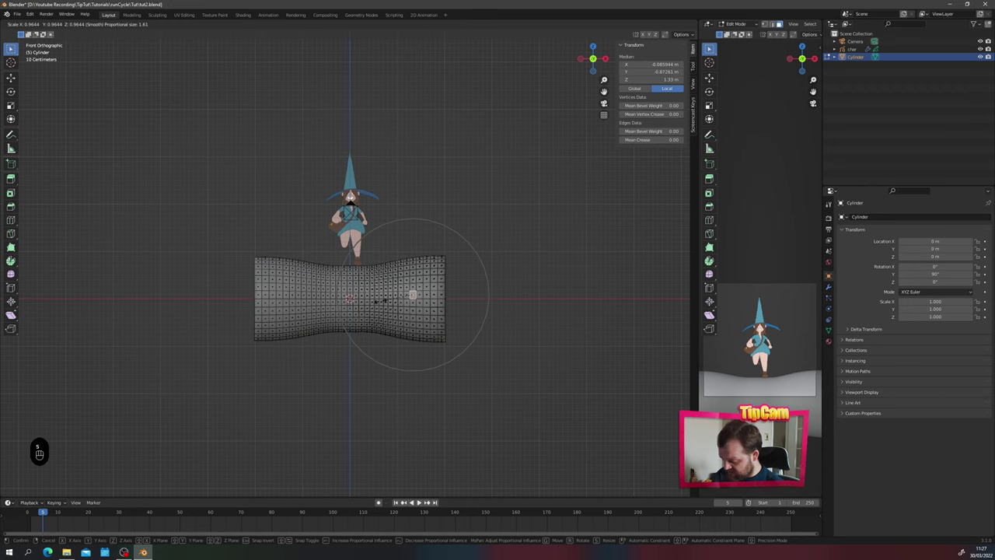
{"action": "left_click", "coordinate": [382, 300]}
{"action": "left_click", "coordinate": [292, 295]}
{"action": "key", "text": "s"}
{"action": "left_click", "coordinate": [262, 305]}
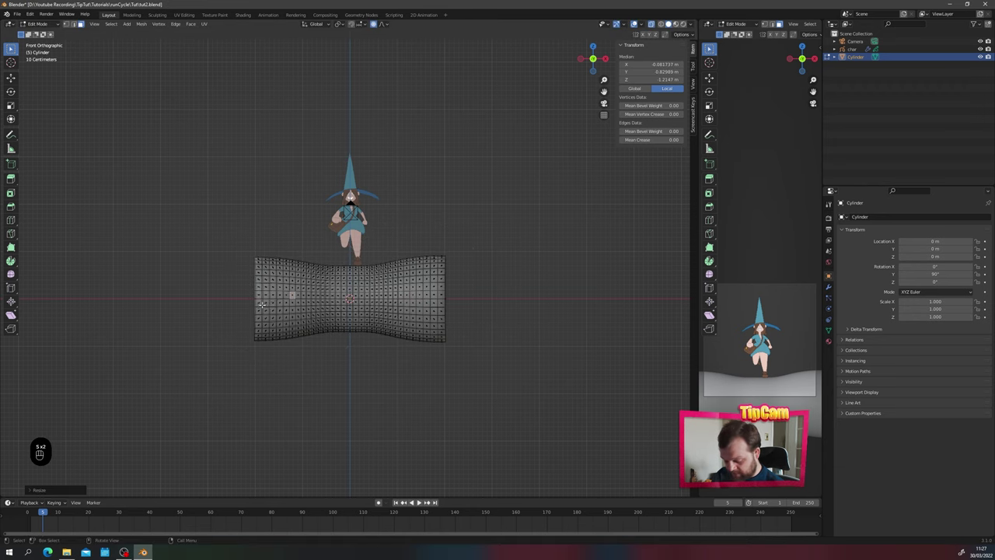
{"action": "key", "text": "Tab"}
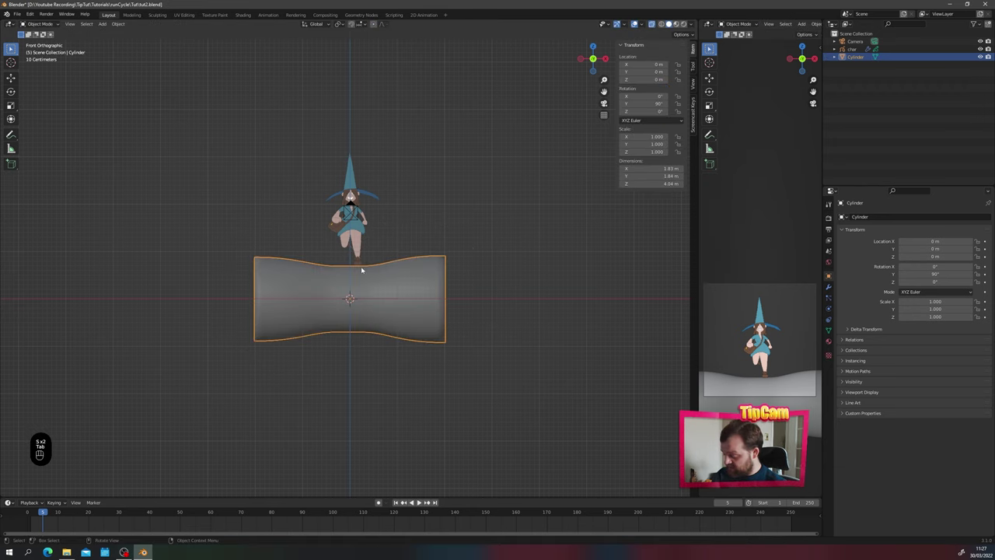
Step: Add a Subdivision Surface modifier to the cylinder with viewport level 2 and check the smoothed shape
{"action": "middle_click_drag", "start_coordinate": [360, 266], "coordinate": [435, 274]}
{"action": "left_click", "coordinate": [828, 286]}
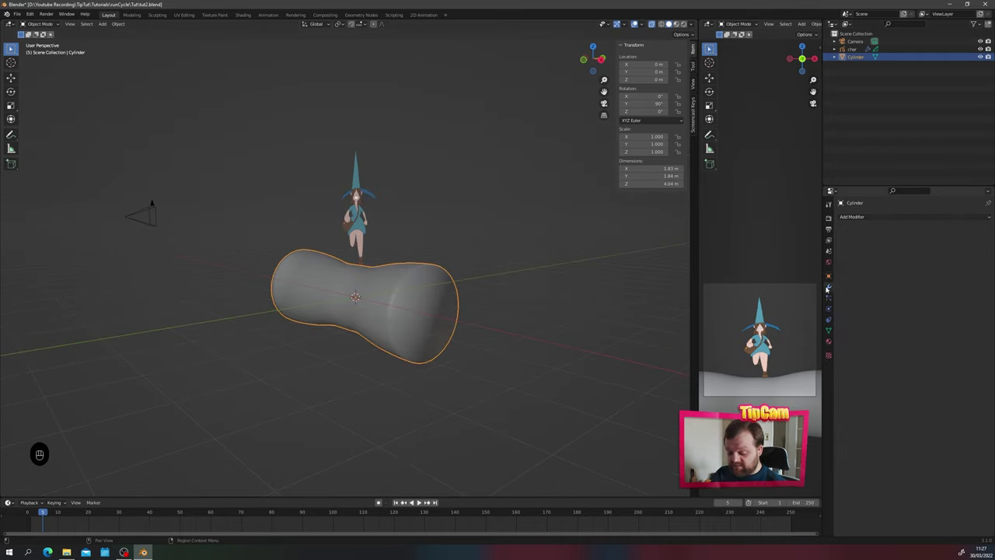
{"action": "scroll", "coordinate": [324, 387], "scroll_direction": "up", "scroll_amount": 3}
{"action": "middle_click_drag", "start_coordinate": [320, 357], "coordinate": [451, 292]}
{"action": "left_click", "coordinate": [855, 217]}
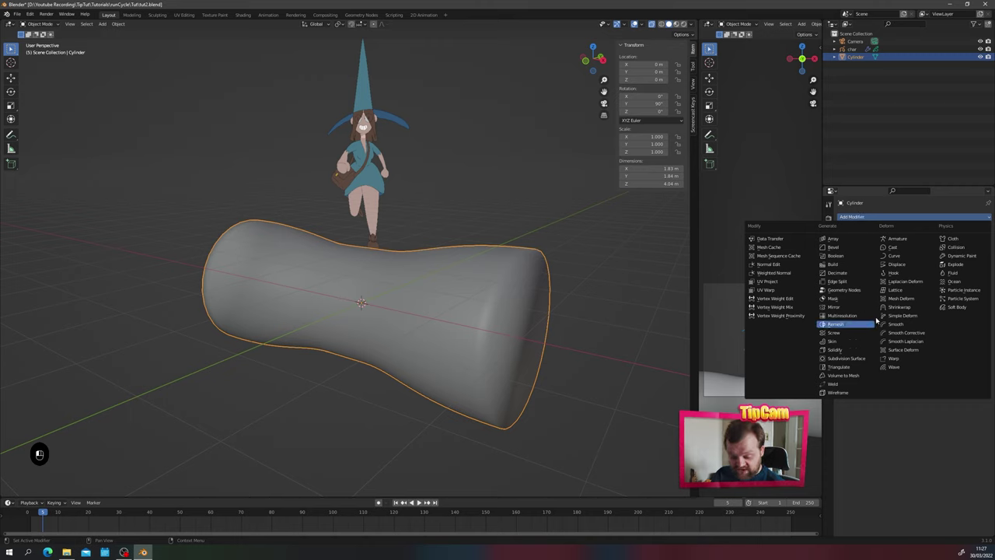
{"action": "left_click", "coordinate": [847, 359]}
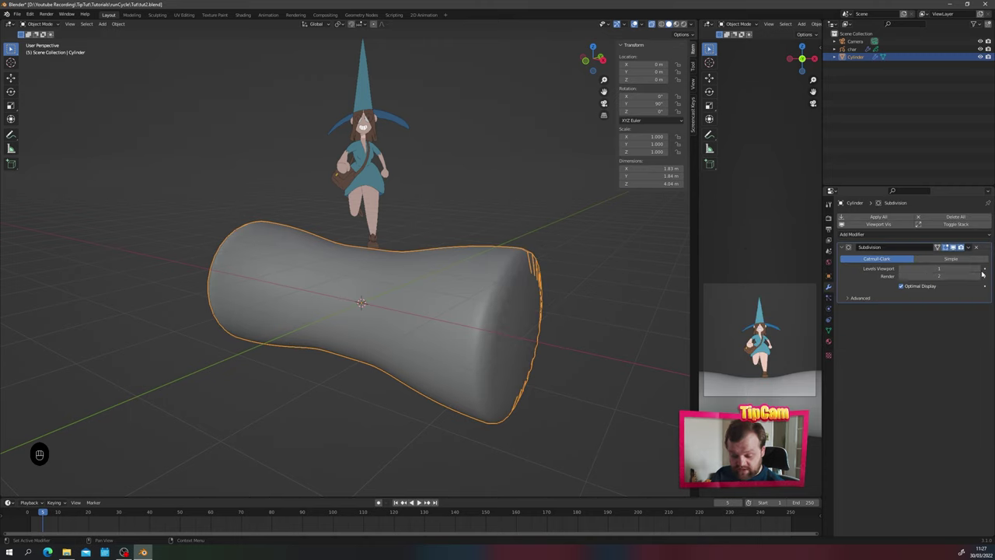
{"action": "left_click", "coordinate": [978, 269]}
{"action": "middle_click_drag", "start_coordinate": [428, 351], "coordinate": [481, 259]}
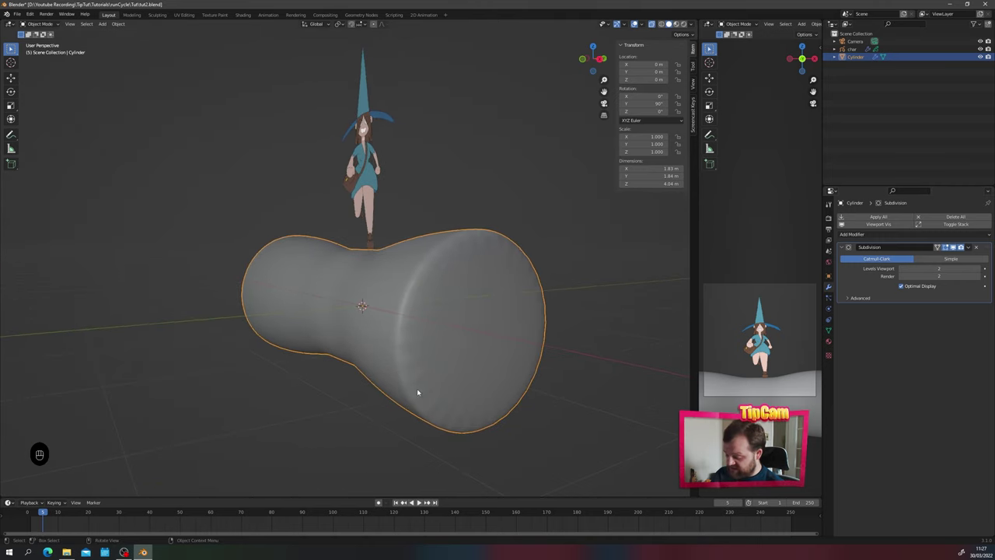
{"action": "middle_click_drag", "start_coordinate": [472, 378], "coordinate": [647, 269]}
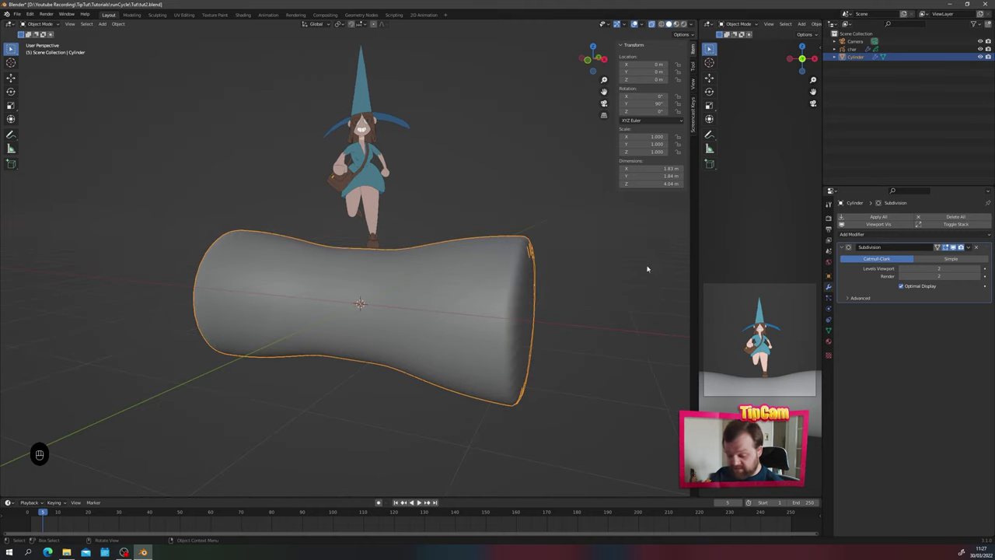
Step: Add a Displace modifier to the cylinder with a new texture named Ground
{"action": "left_click", "coordinate": [879, 232]}
{"action": "left_click", "coordinate": [896, 285]}
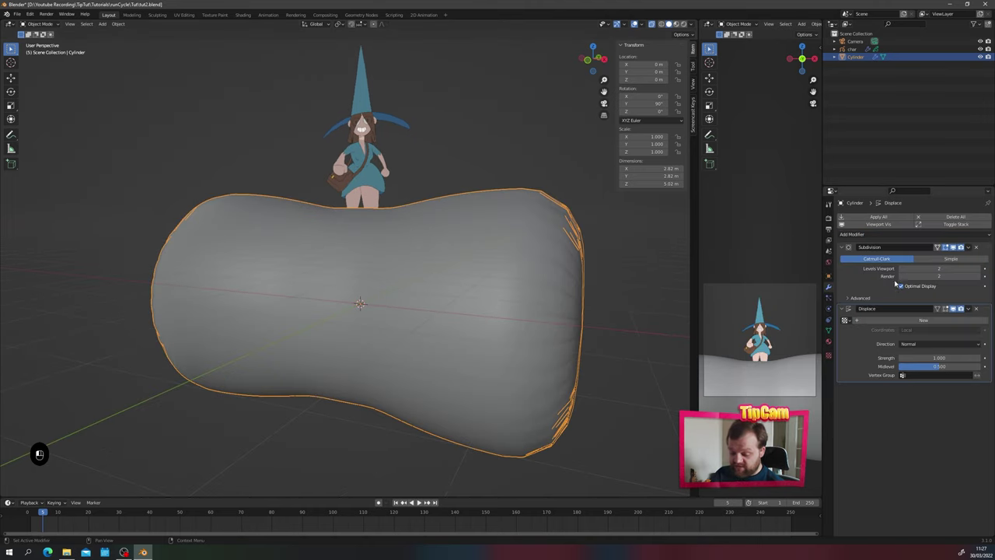
{"action": "left_click", "coordinate": [922, 320]}
{"action": "double_click", "coordinate": [863, 321]}
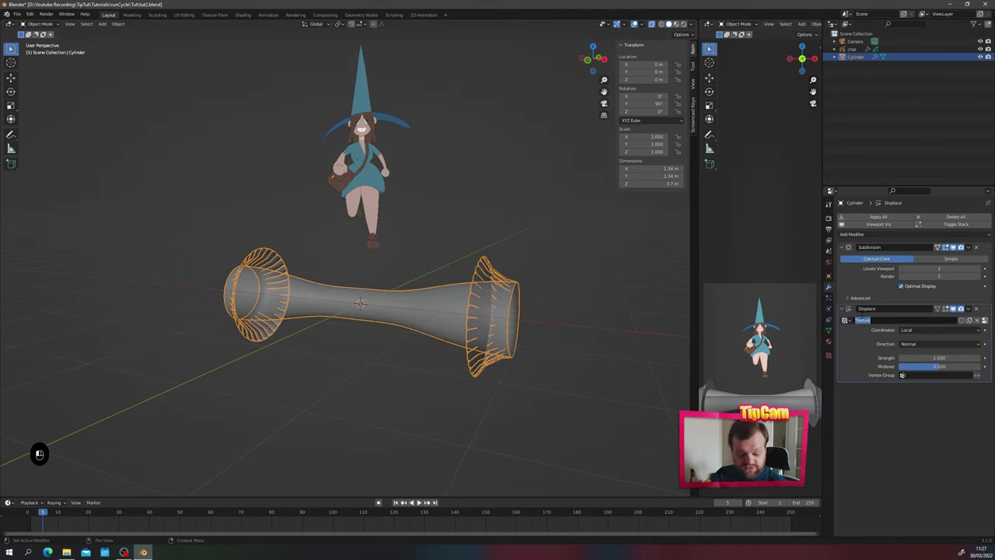
{"action": "type", "text": "d"}
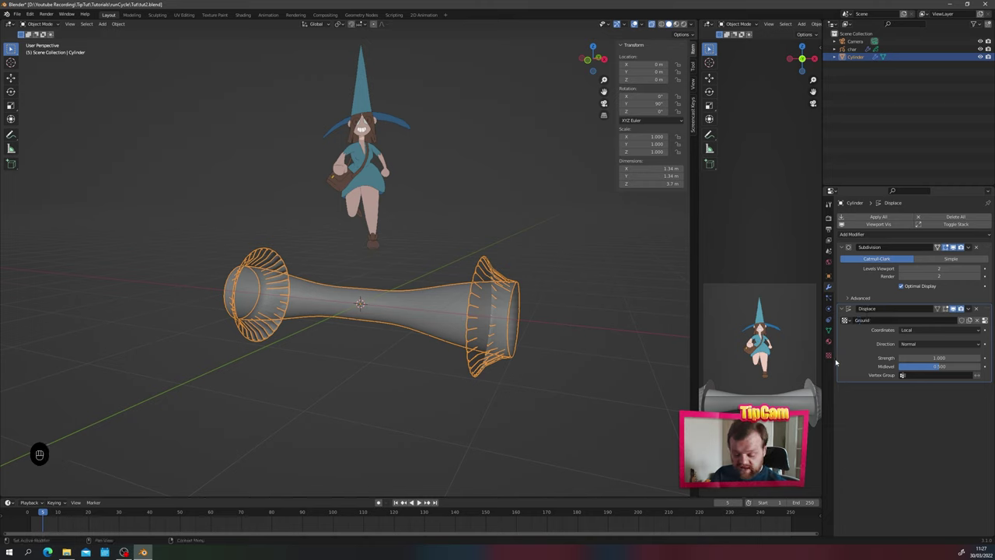
Step: Set the Ground texture's type to Voronoi and turn off X-ray to view the displaced cylinder
{"action": "left_click", "coordinate": [829, 357]}
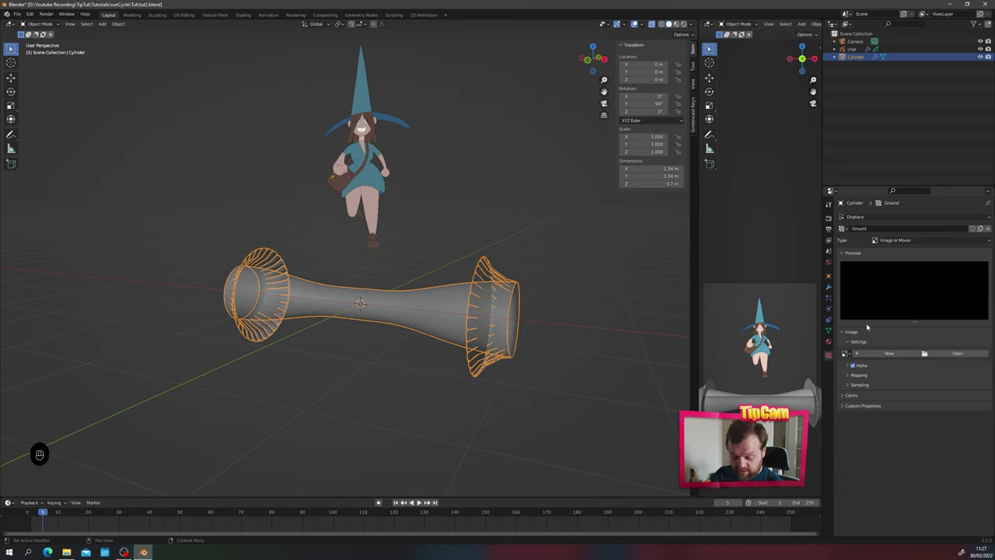
{"action": "left_click", "coordinate": [889, 242]}
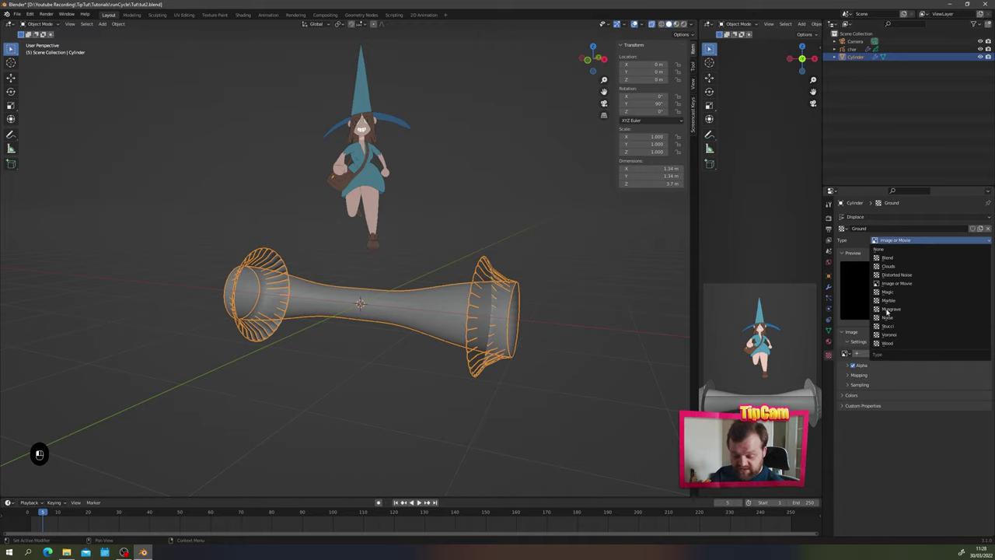
{"action": "left_click", "coordinate": [889, 335]}
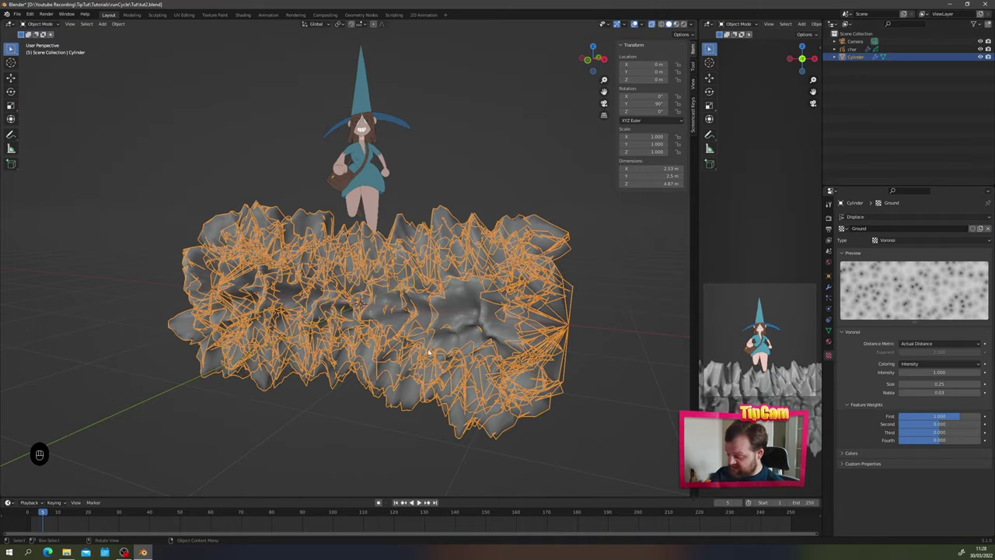
{"action": "mouse_move", "coordinate": [428, 352]}
{"action": "middle_mouse_down"}
{"action": "mouse_move", "coordinate": [399, 343]}
{"action": "mouse_move", "coordinate": [435, 346]}
{"action": "middle_mouse_up"}
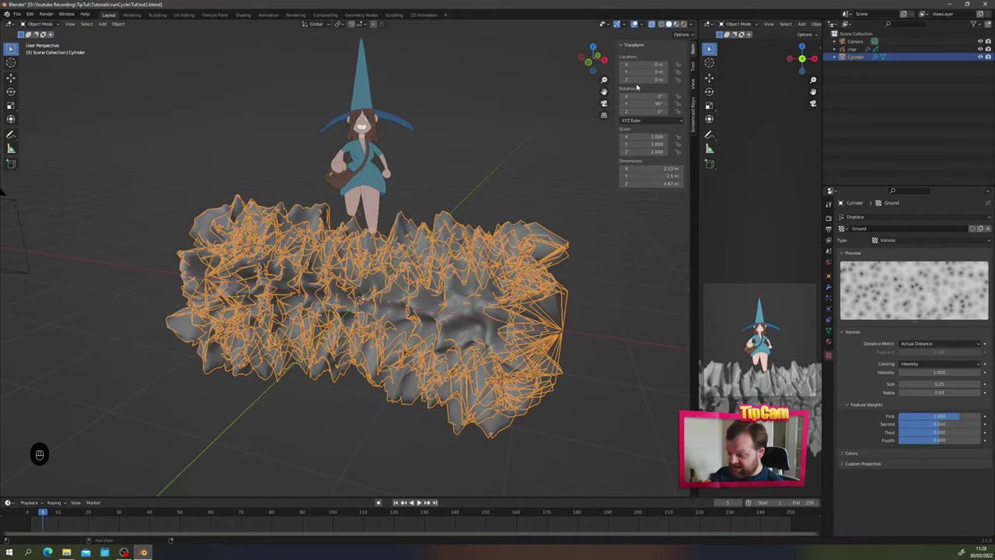
{"action": "left_click", "coordinate": [652, 25]}
{"action": "middle_click_drag", "start_coordinate": [568, 186], "coordinate": [434, 274]}
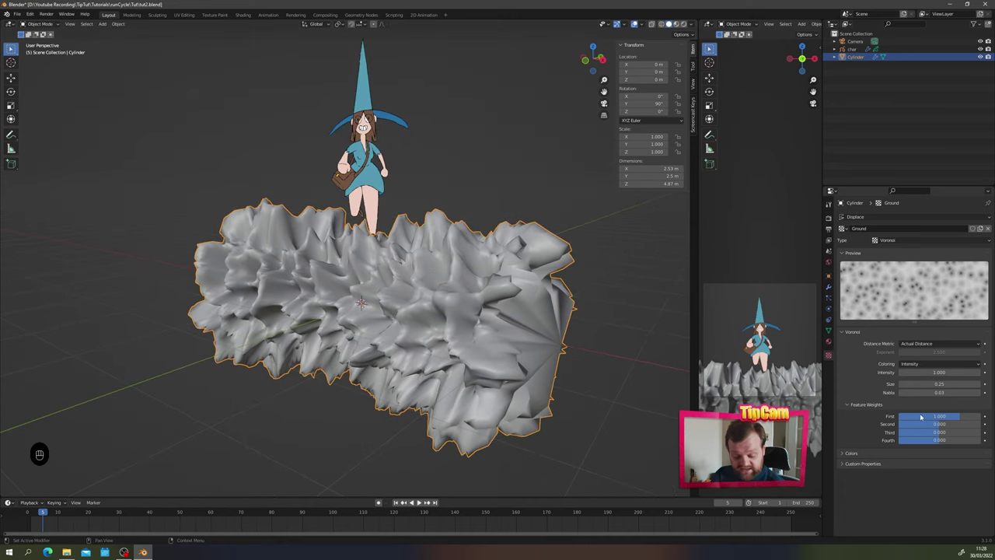
Step: Reduce the Ground texture's contrast to 0.070 and its Voronoi intensity to 0.700
{"action": "left_click", "coordinate": [845, 455]}
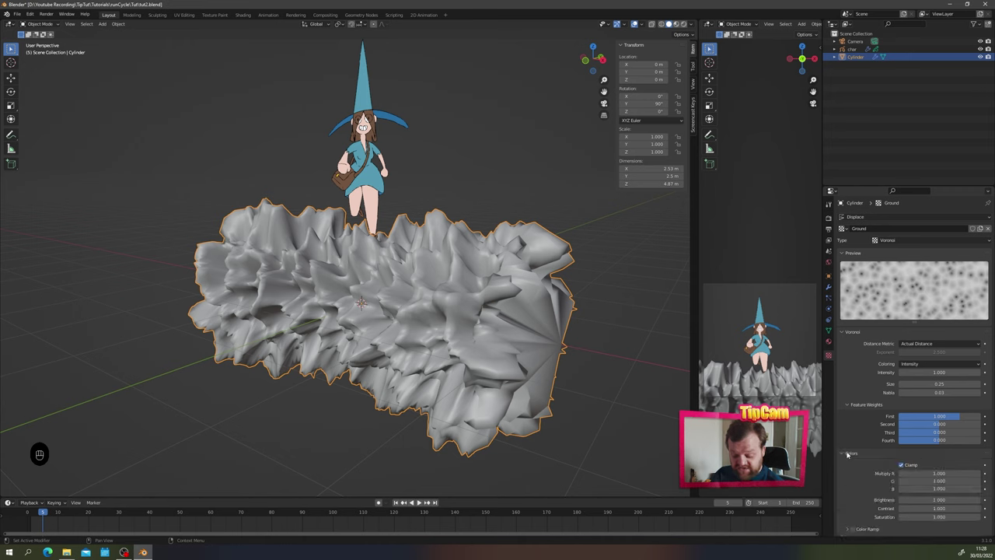
{"action": "scroll", "coordinate": [851, 451], "scroll_direction": "down", "scroll_amount": 1}
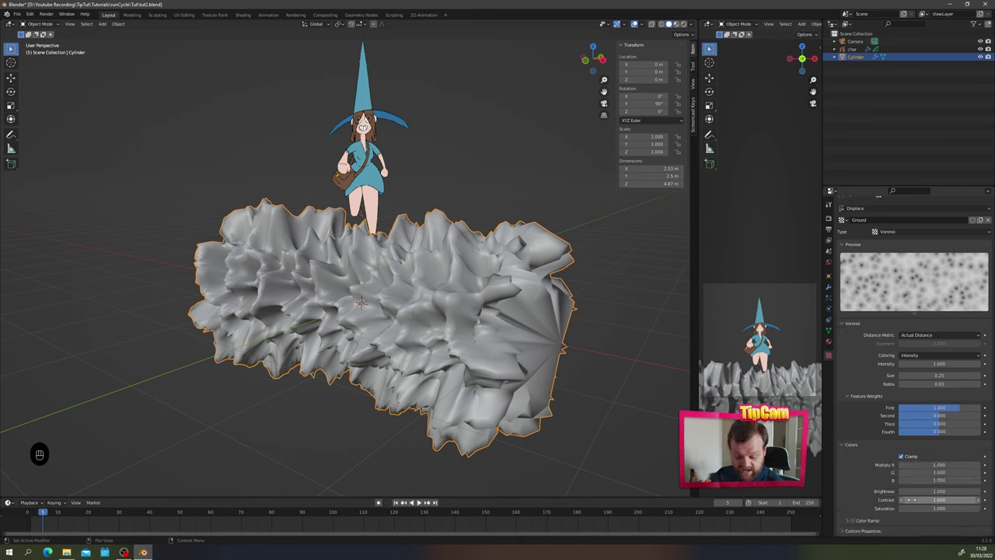
{"action": "left_click_drag", "start_coordinate": [921, 500], "coordinate": [860, 499]}
{"action": "mouse_move", "coordinate": [925, 363]}
{"action": "left_mouse_down"}
{"action": "mouse_move", "coordinate": [894, 363]}
{"action": "mouse_move", "coordinate": [913, 363]}
{"action": "left_mouse_up"}
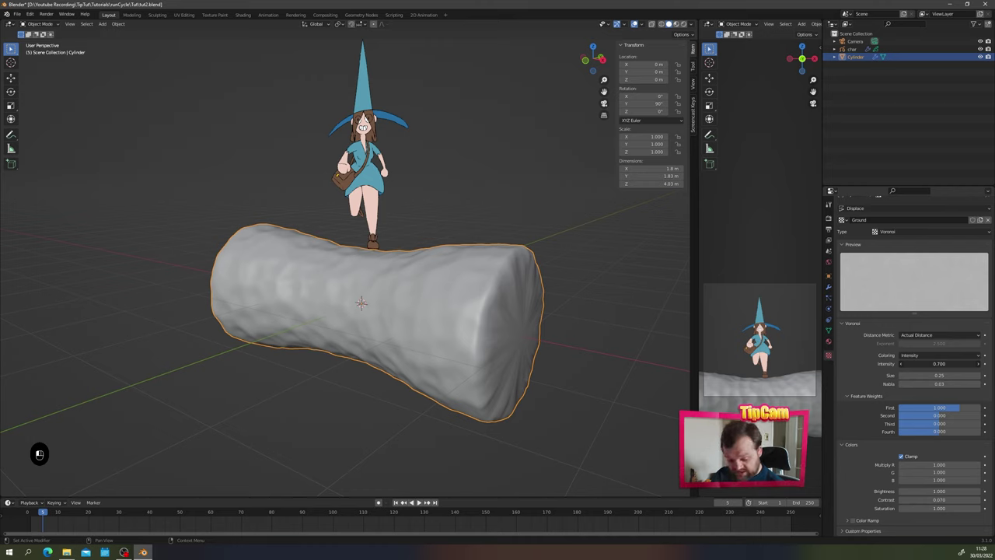
{"action": "left_click", "coordinate": [829, 343]}
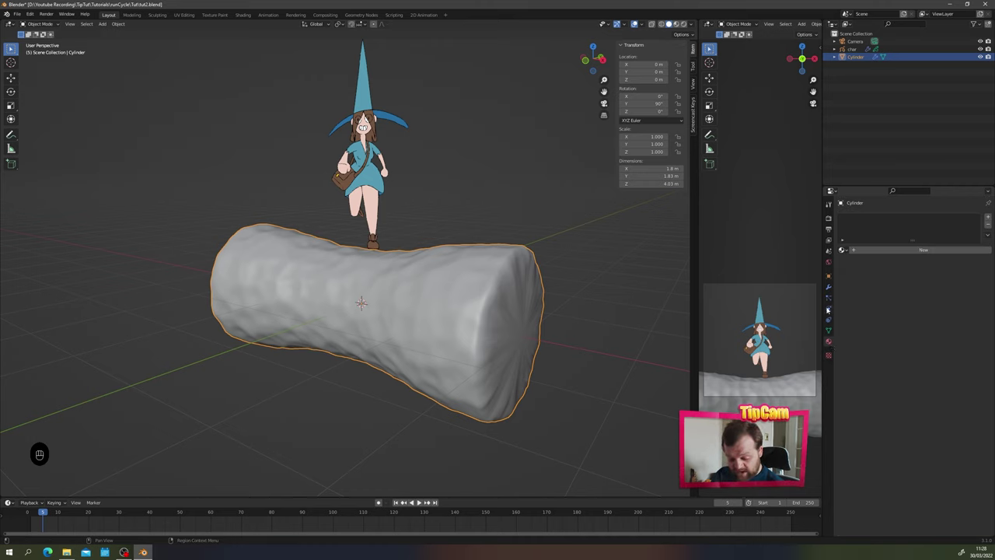
Step: Set the cylinder's Displace midlevel to 0.472 and the Ground texture's Voronoi size to 0.15
{"action": "left_click", "coordinate": [828, 287]}
{"action": "mouse_move", "coordinate": [927, 366]}
{"action": "left_mouse_down"}
{"action": "mouse_move", "coordinate": [910, 367]}
{"action": "mouse_move", "coordinate": [925, 366]}
{"action": "left_mouse_up"}
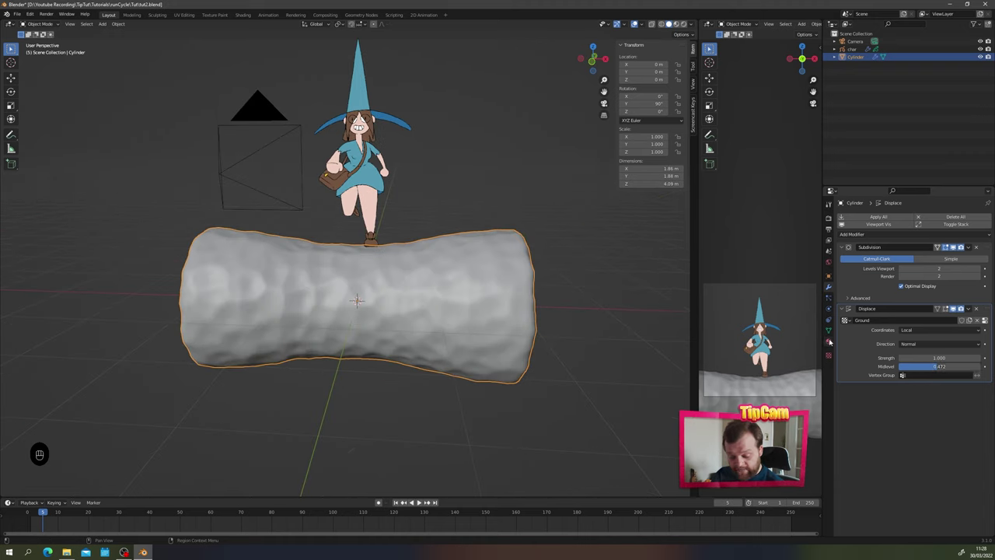
{"action": "left_click", "coordinate": [829, 342]}
{"action": "left_click", "coordinate": [828, 356]}
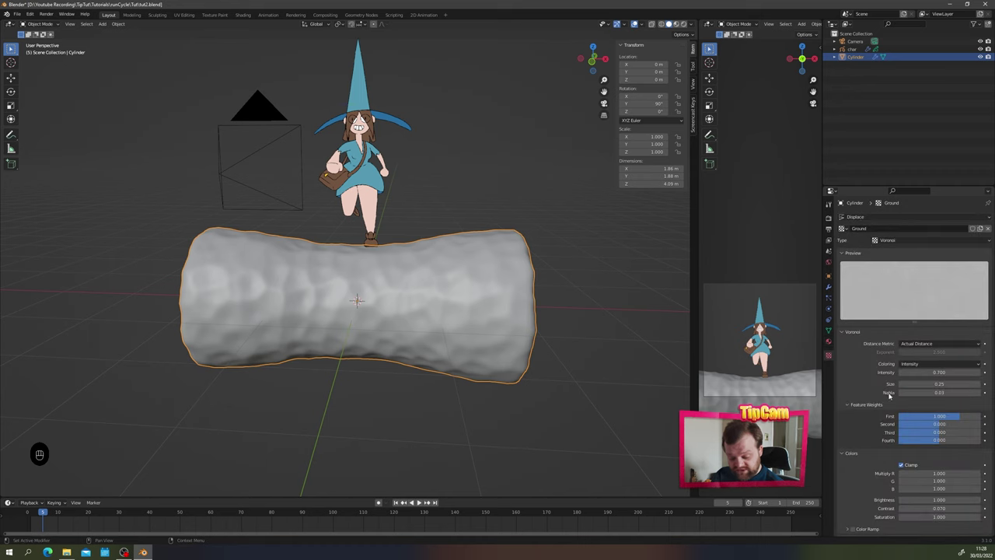
{"action": "mouse_move", "coordinate": [939, 384]}
{"action": "left_mouse_down"}
{"action": "mouse_move", "coordinate": [922, 383]}
{"action": "mouse_move", "coordinate": [947, 384]}
{"action": "left_mouse_up"}
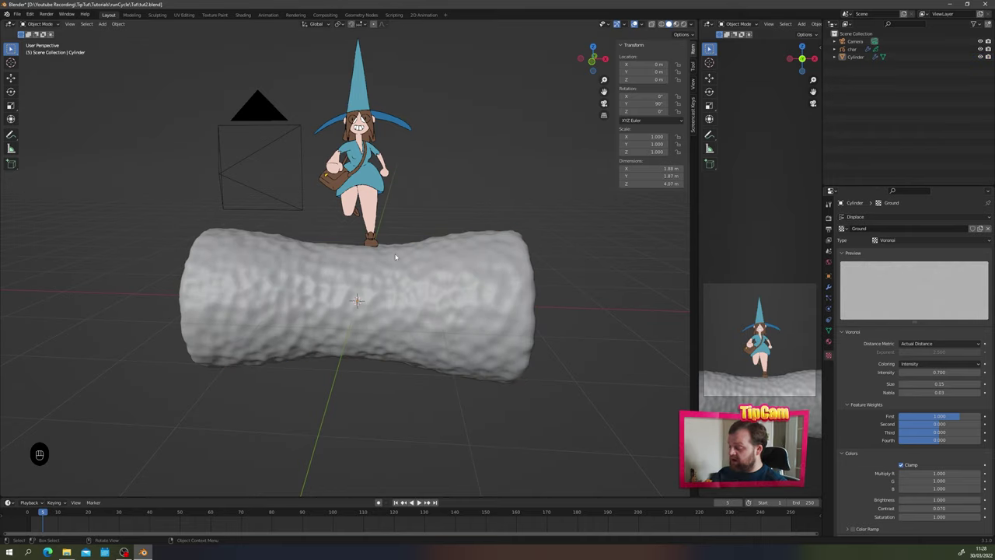
{"action": "middle_click_drag", "start_coordinate": [395, 257], "coordinate": [320, 237]}
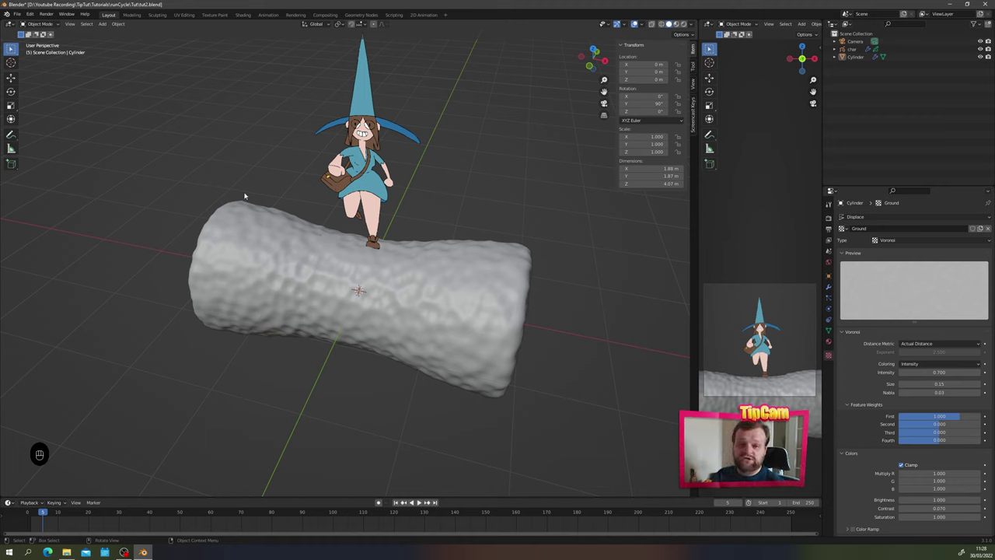
Step: Rename the cylinder object as Ground
{"action": "left_click", "coordinate": [855, 57]}
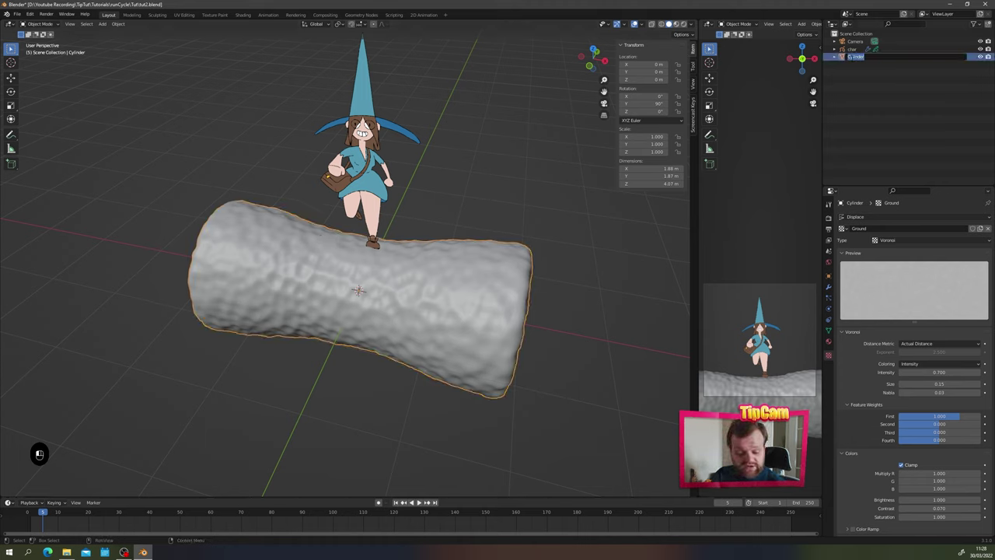
{"action": "type", "text": "Ground"}
{"action": "key", "text": "Return"}
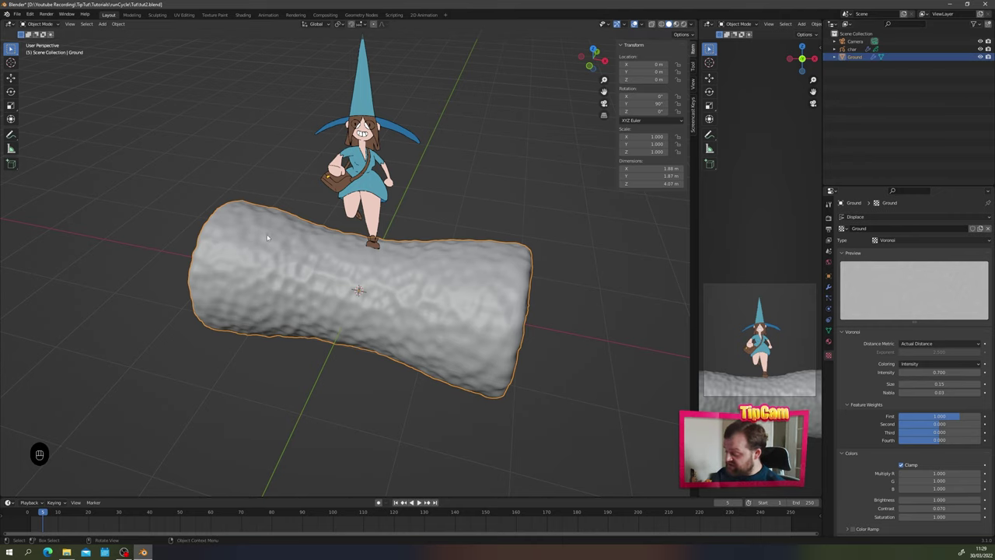
Step: Add a cube on the ground, scale it down to about 0.45 m wide and apply its scale
{"action": "middle_click_drag", "start_coordinate": [264, 238], "coordinate": [208, 229]}
{"action": "key", "text": "shift+a"}
{"action": "mouse_move", "coordinate": [206, 211]}
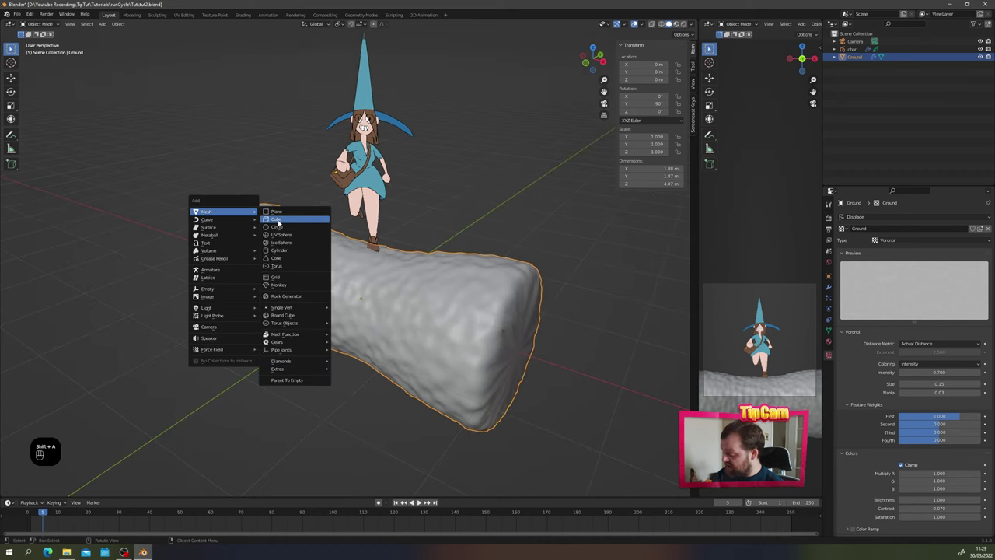
{"action": "left_click", "coordinate": [277, 221]}
{"action": "key", "text": "s"}
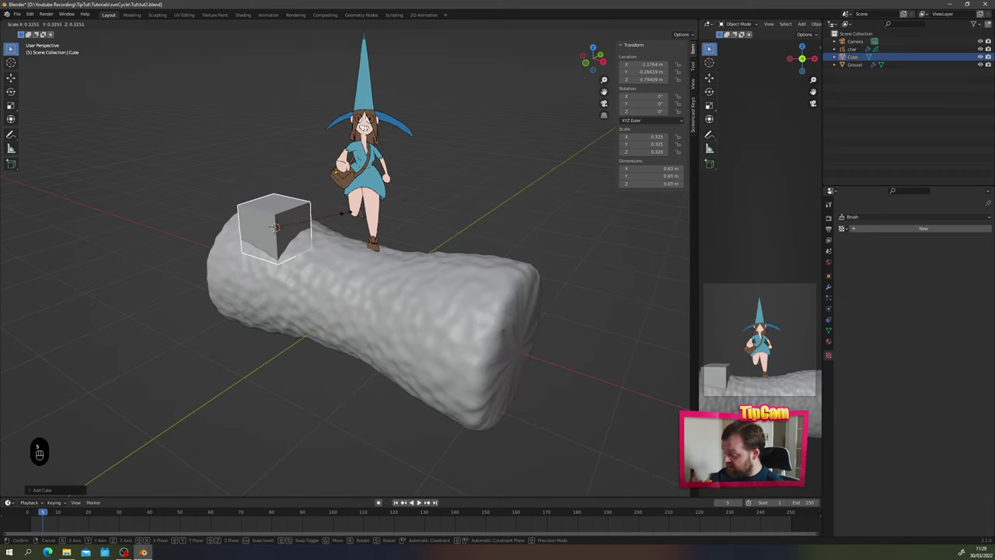
{"action": "left_click", "coordinate": [325, 224]}
{"action": "key", "text": "ctrl+a"}
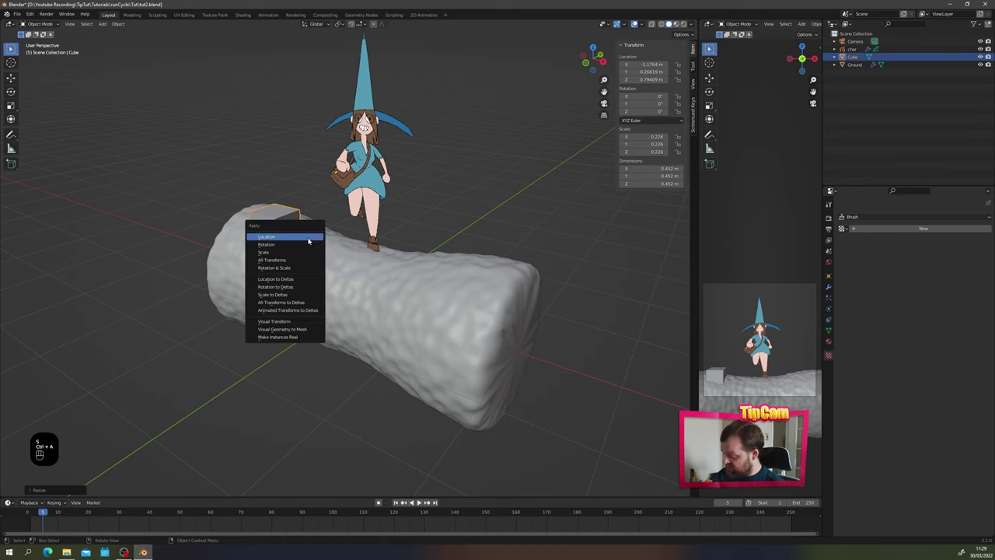
{"action": "left_click", "coordinate": [292, 257]}
{"action": "middle_click_drag", "start_coordinate": [266, 244], "coordinate": [367, 249]}
{"action": "scroll", "coordinate": [249, 246], "scroll_direction": "up", "scroll_amount": 4}
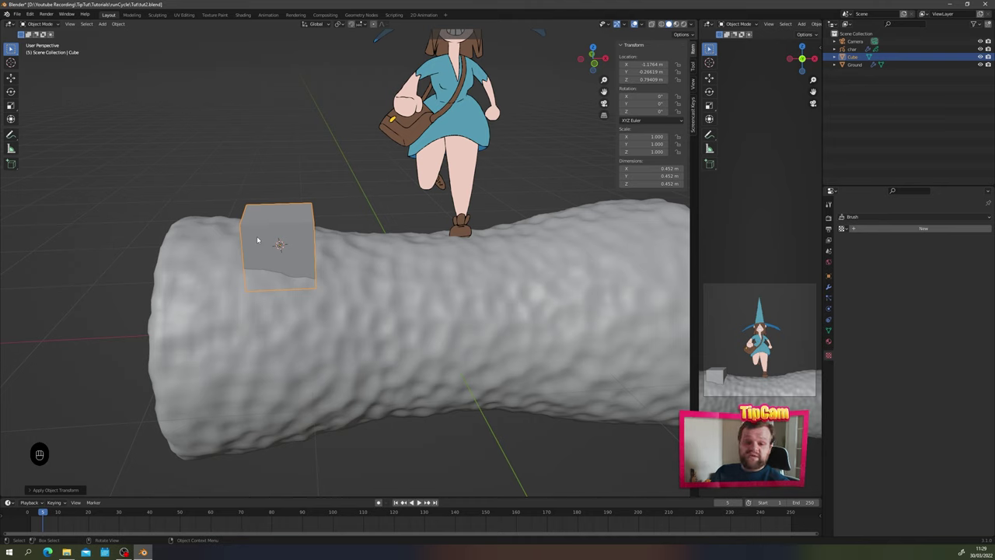
Step: Add a Subdivision Surface modifier with viewport level 3 to the cube and shade it smooth
{"action": "left_click", "coordinate": [828, 287]}
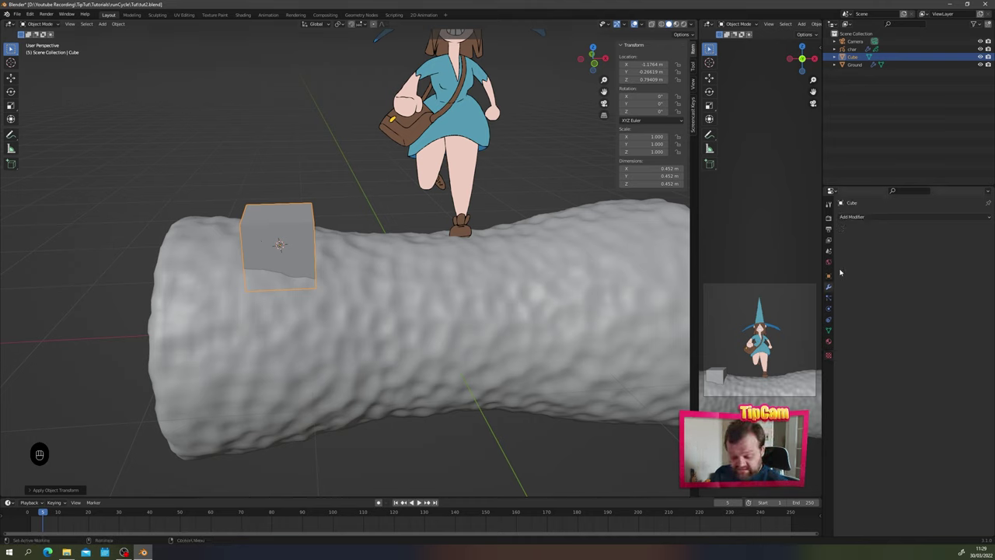
{"action": "left_click", "coordinate": [854, 217]}
{"action": "left_click", "coordinate": [859, 360]}
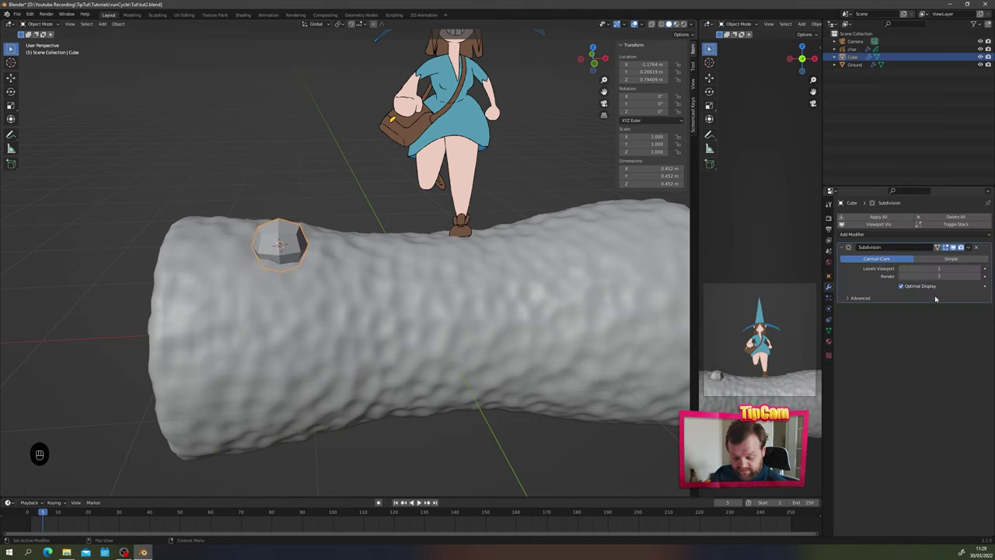
{"action": "left_click", "coordinate": [978, 269]}
{"action": "left_click", "coordinate": [978, 269]}
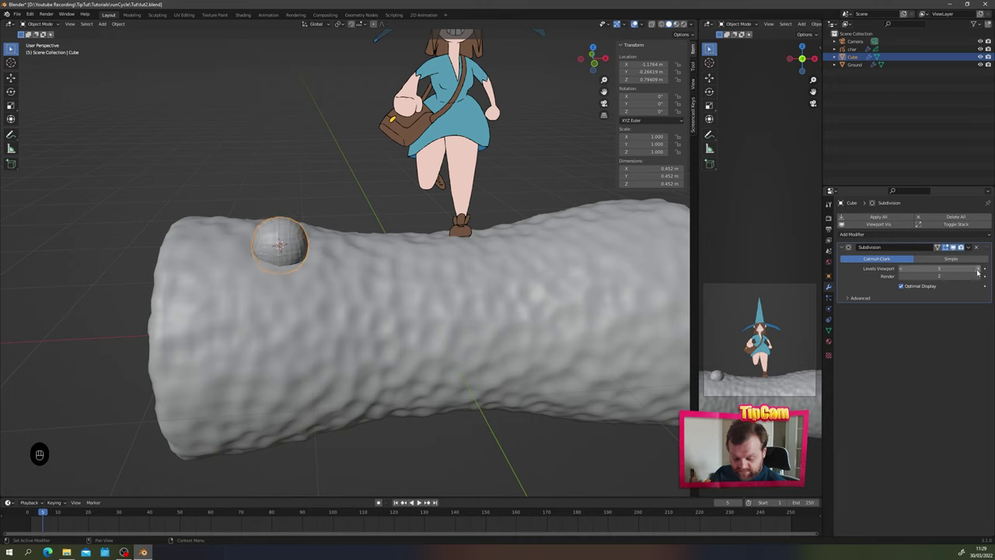
{"action": "right_click", "coordinate": [274, 247]}
{"action": "left_click", "coordinate": [275, 247]}
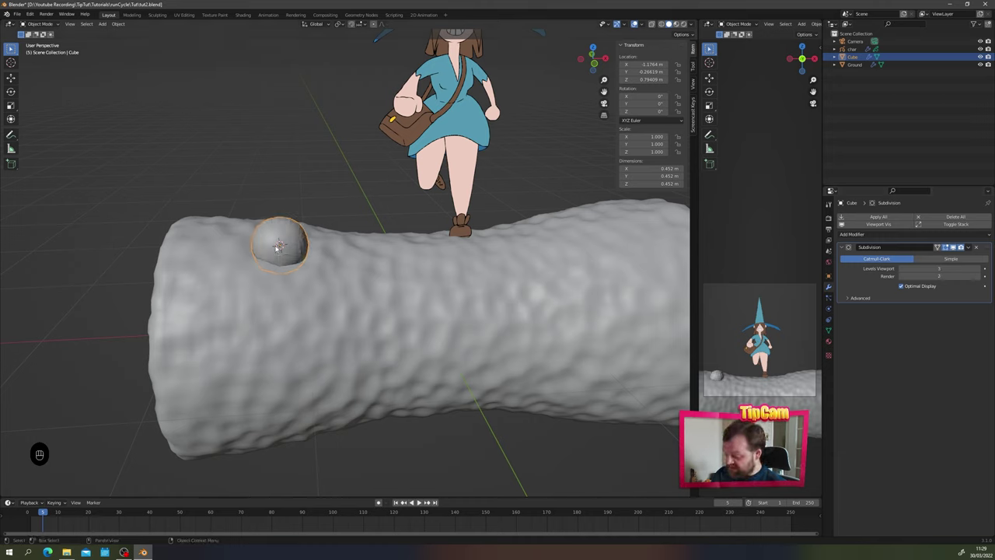
Step: Add a Displace modifier to the cube with a new texture named Rock
{"action": "left_click", "coordinate": [869, 234]}
{"action": "left_click", "coordinate": [903, 277]}
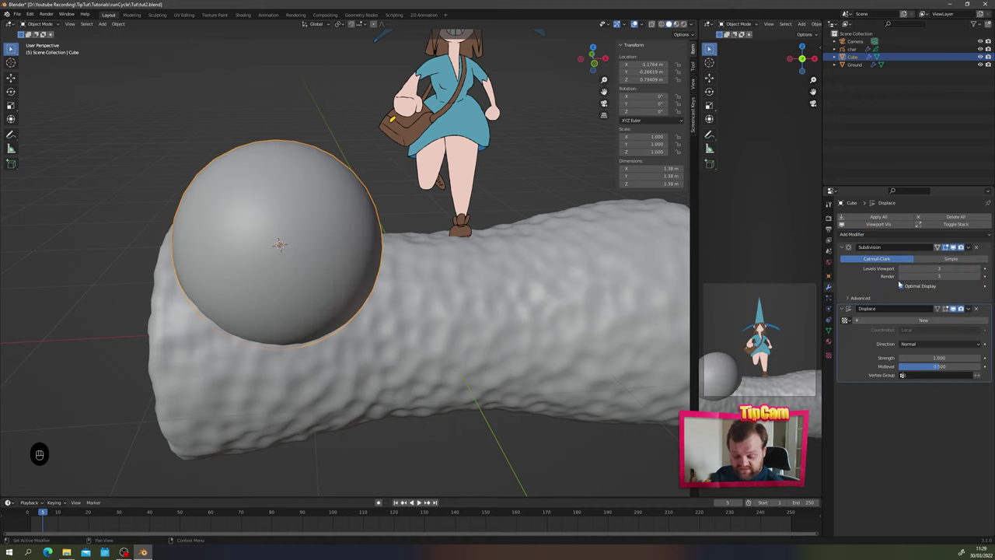
{"action": "left_click", "coordinate": [859, 322]}
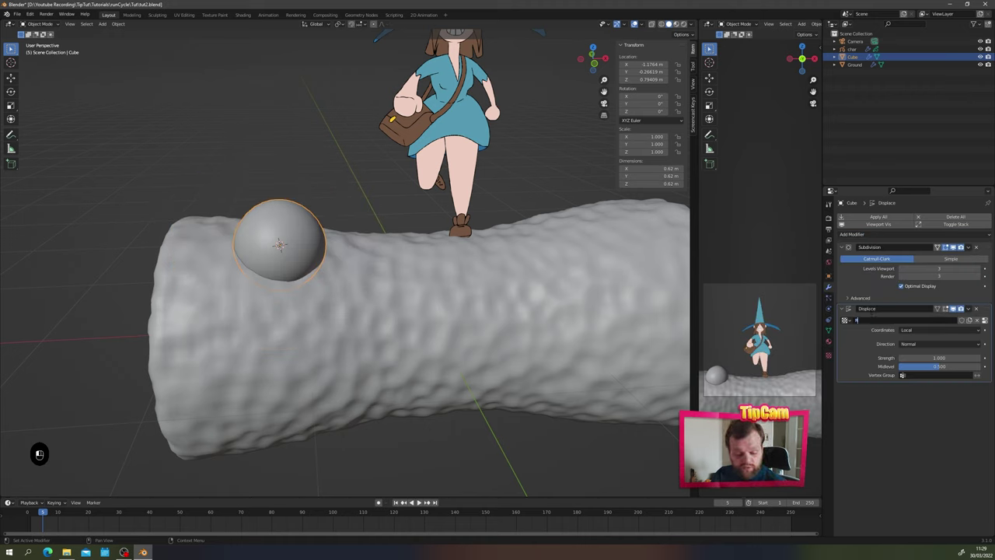
{"action": "type", "text": "Rock"}
Step: Set the Rock texture's type to Voronoi with contrast 0.140 and size 0.15
{"action": "left_click", "coordinate": [827, 357]}
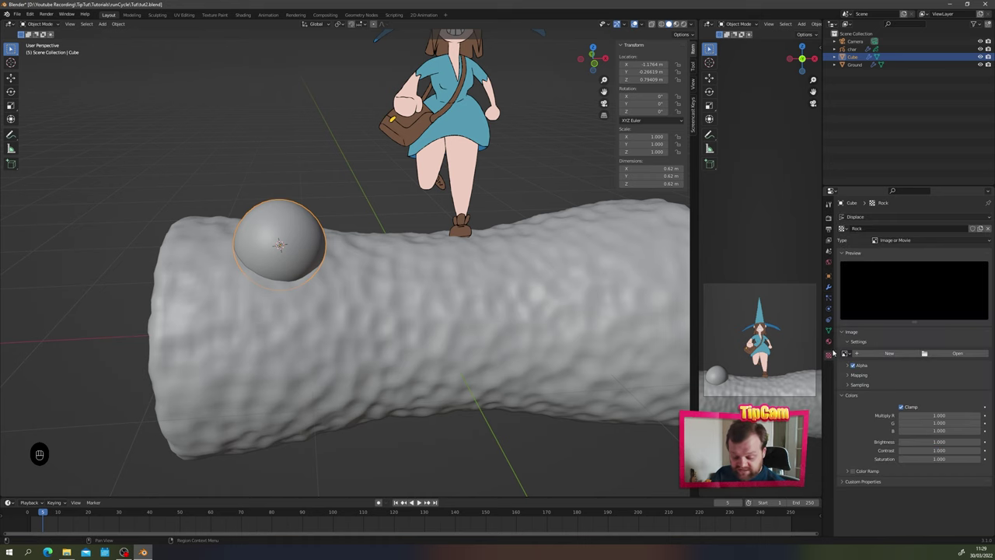
{"action": "left_click", "coordinate": [890, 241]}
{"action": "left_click", "coordinate": [893, 334]}
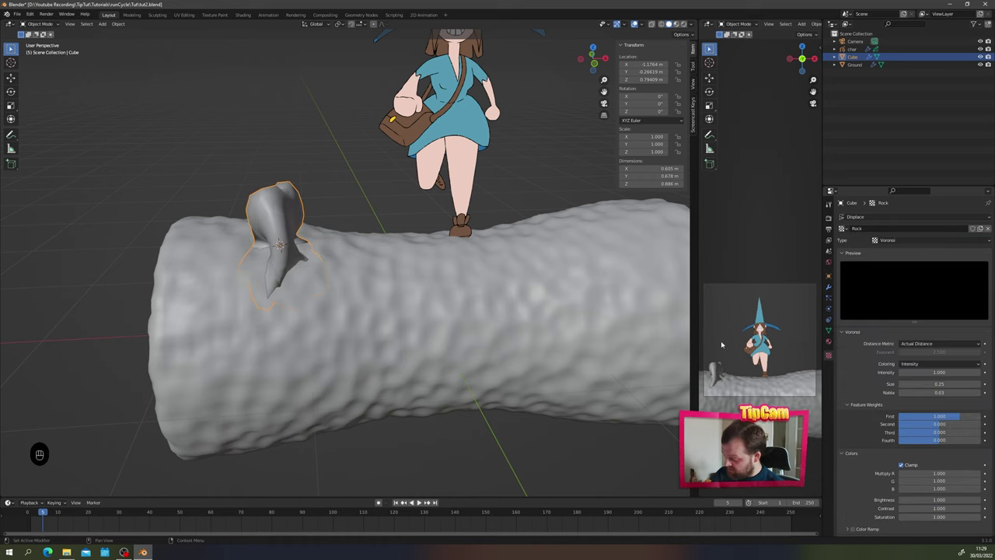
{"action": "scroll", "coordinate": [293, 280], "scroll_direction": "up", "scroll_amount": 2}
{"action": "middle_click_drag", "start_coordinate": [249, 268], "coordinate": [358, 283]}
{"action": "scroll", "coordinate": [865, 436], "scroll_direction": "down", "scroll_amount": 1}
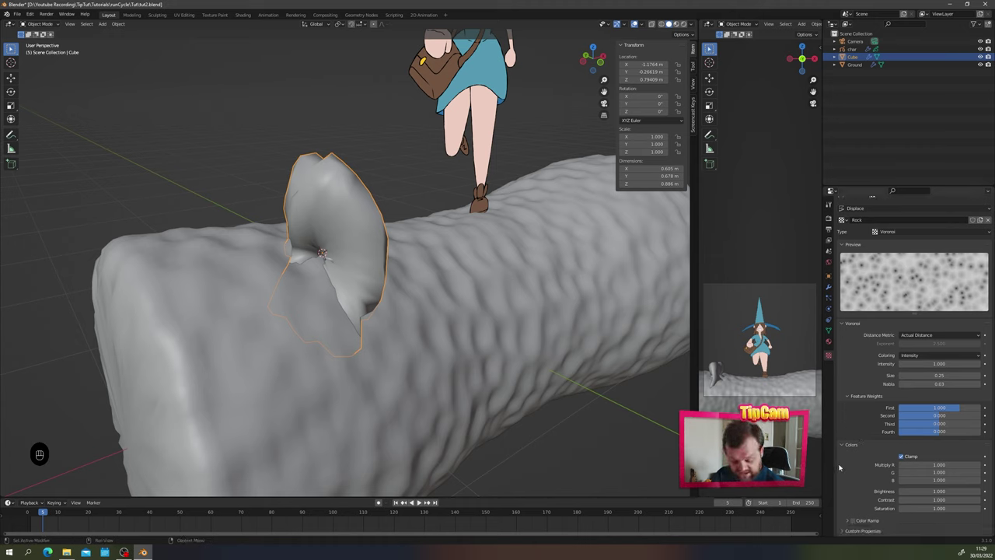
{"action": "left_click_drag", "start_coordinate": [937, 500], "coordinate": [905, 499]}
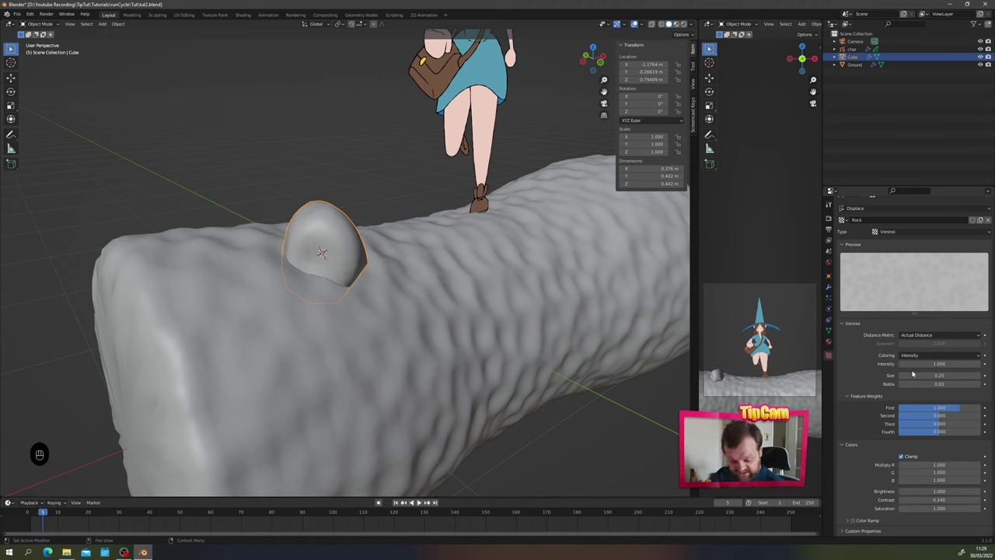
{"action": "left_click_drag", "start_coordinate": [914, 374], "coordinate": [891, 375]}
{"action": "mouse_move", "coordinate": [468, 291]}
{"action": "middle_mouse_down"}
{"action": "mouse_move", "coordinate": [446, 279]}
{"action": "mouse_move", "coordinate": [439, 288]}
{"action": "mouse_move", "coordinate": [451, 295]}
{"action": "middle_mouse_up"}
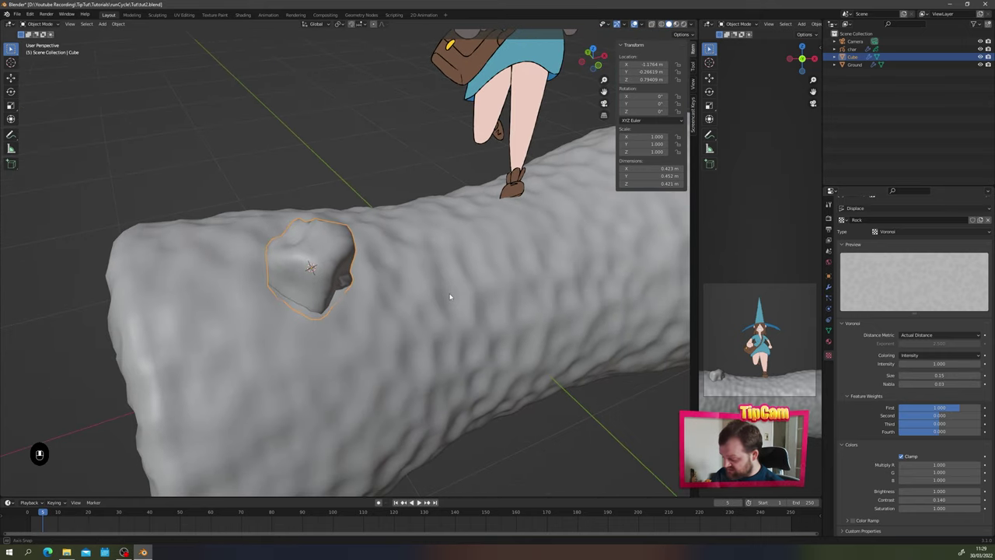
Step: Fine-tune the Rock texture to size 0.14, brightness 0.990 and contrast 0.090
{"action": "left_click", "coordinate": [828, 288]}
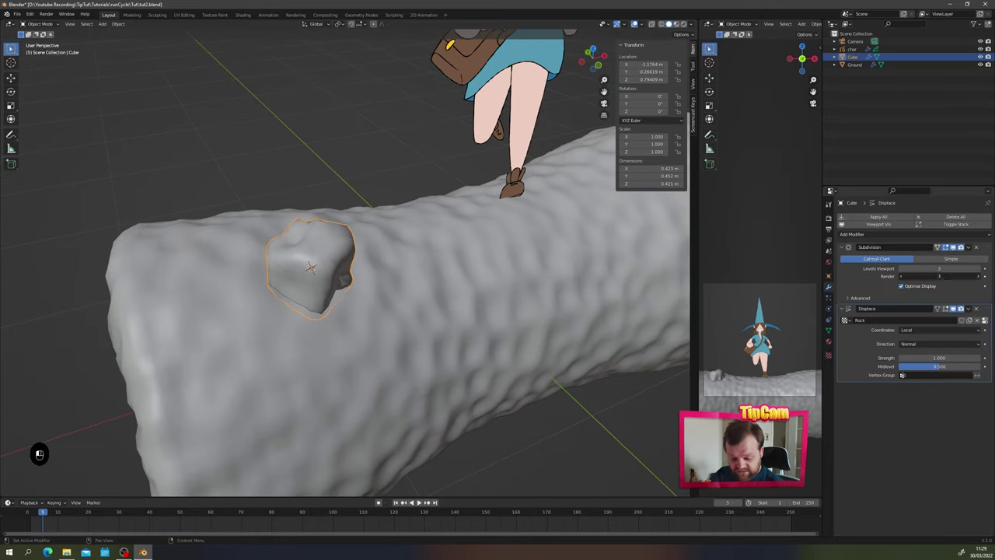
{"action": "middle_click_drag", "start_coordinate": [672, 298], "coordinate": [223, 233]}
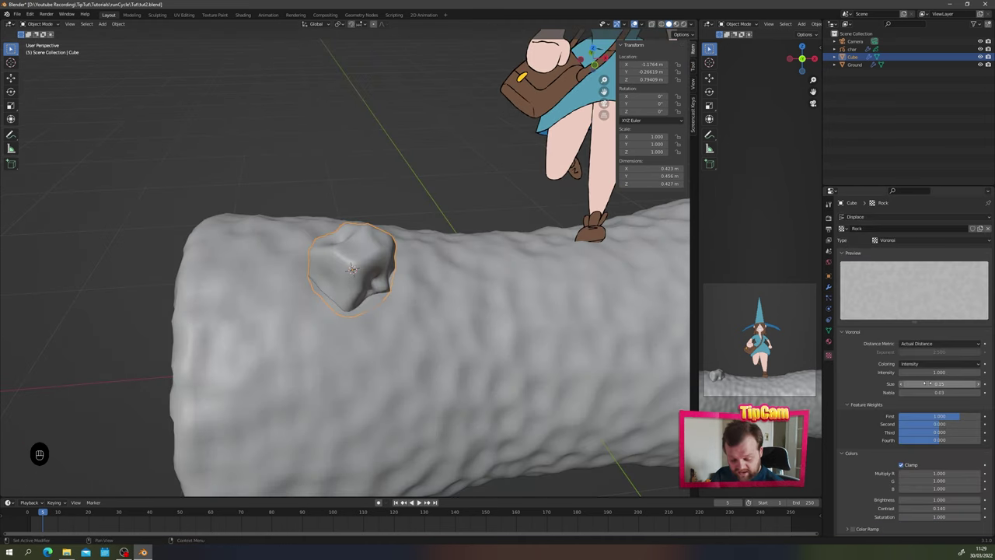
{"action": "left_click_drag", "start_coordinate": [926, 383], "coordinate": [926, 384]}
{"action": "left_click", "coordinate": [900, 384]}
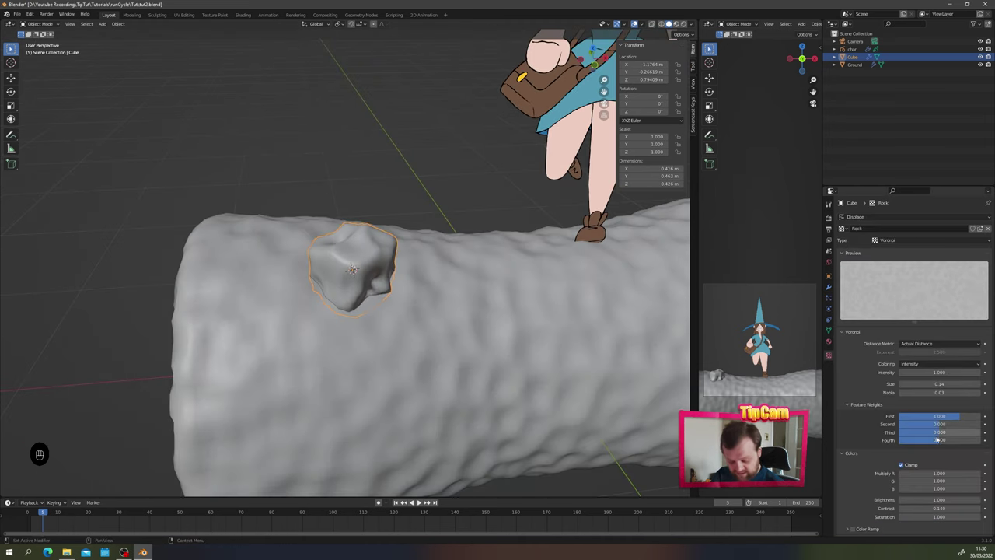
{"action": "scroll", "coordinate": [899, 479], "scroll_direction": "down", "scroll_amount": 1}
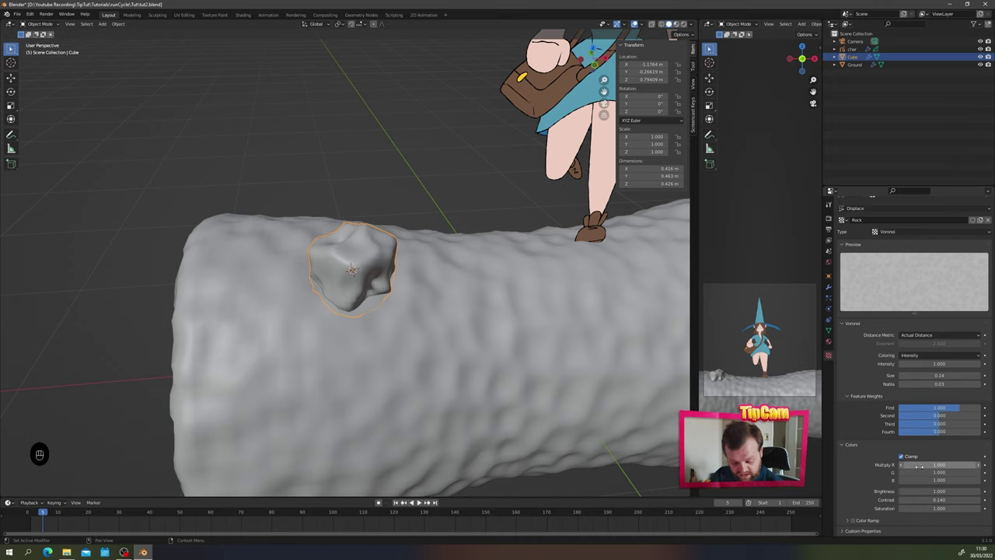
{"action": "mouse_move", "coordinate": [930, 491]}
{"action": "left_mouse_down"}
{"action": "mouse_move", "coordinate": [902, 492]}
{"action": "mouse_move", "coordinate": [937, 491]}
{"action": "left_mouse_up"}
{"action": "middle_click_drag", "start_coordinate": [353, 320], "coordinate": [350, 250]}
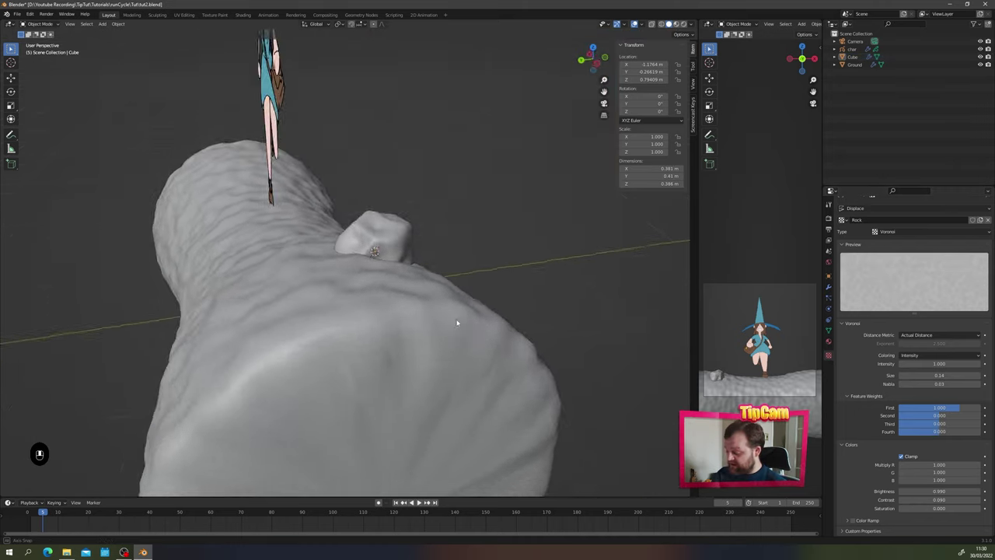
Step: Duplicate the rock and snap the copy to the 3D cursor on the front of the ground's wider end
{"action": "left_click", "coordinate": [350, 252]}
{"action": "scroll", "coordinate": [394, 326], "scroll_direction": "down", "scroll_amount": 4}
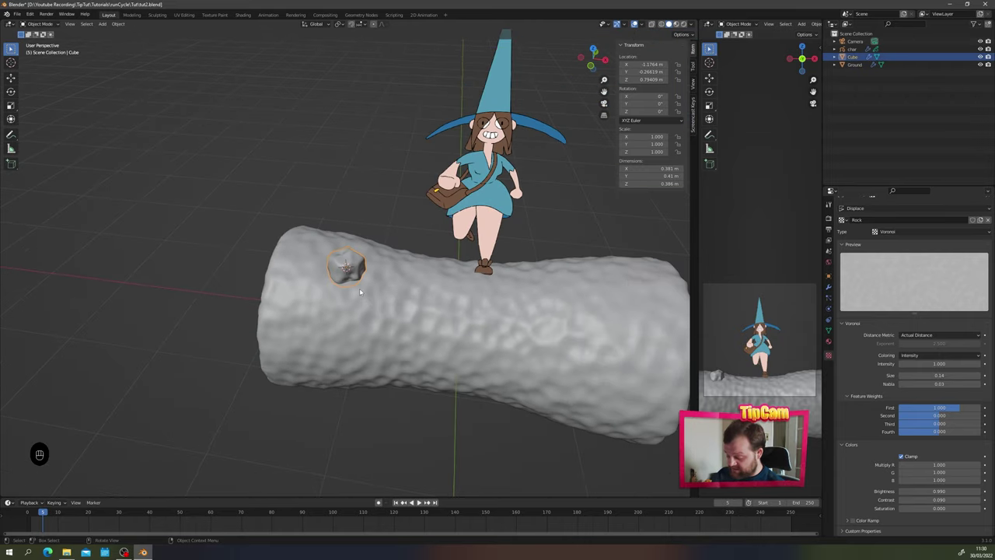
{"action": "key", "text": "shift+d"}
{"action": "right_click", "coordinate": [387, 149]}
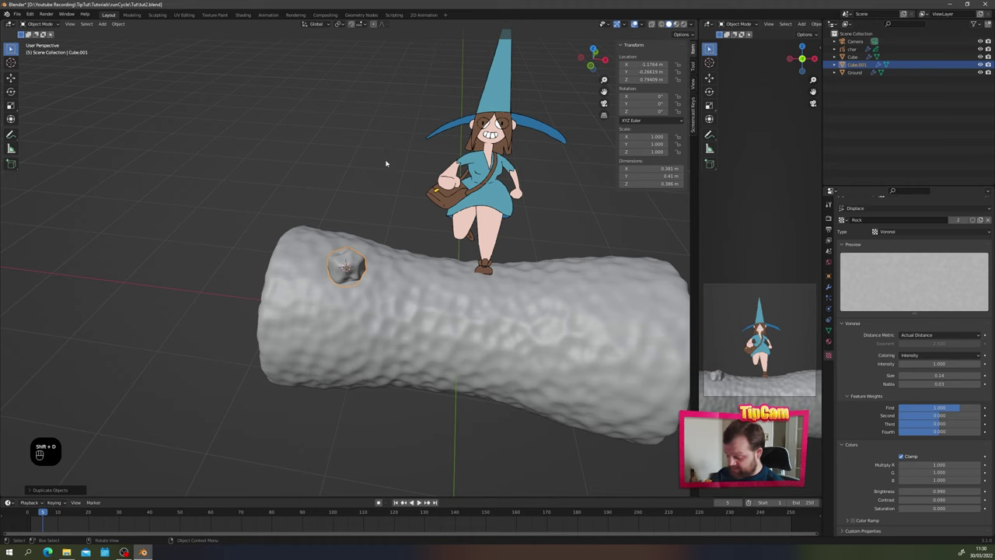
{"action": "middle_click_drag", "start_coordinate": [619, 293], "coordinate": [428, 327]}
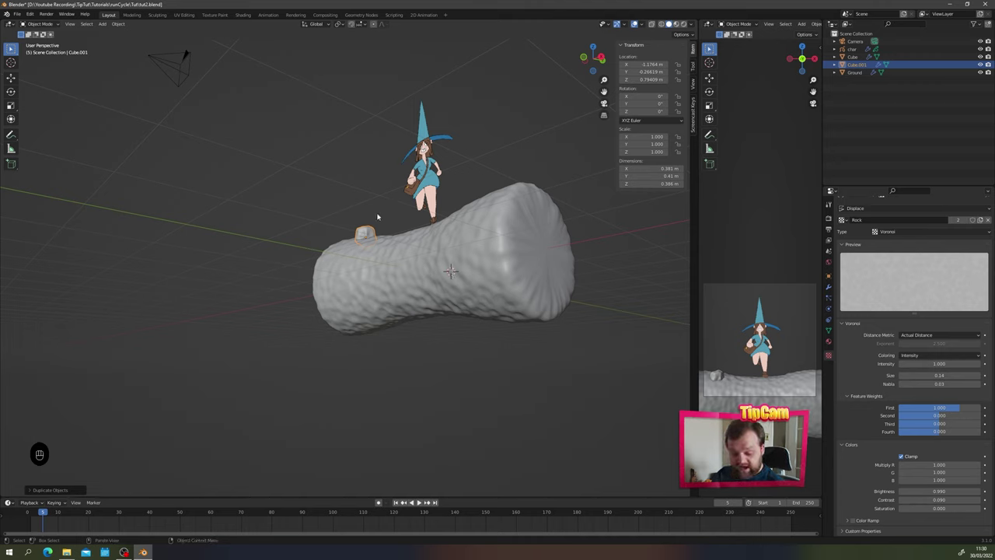
{"action": "key", "text": "shift+s"}
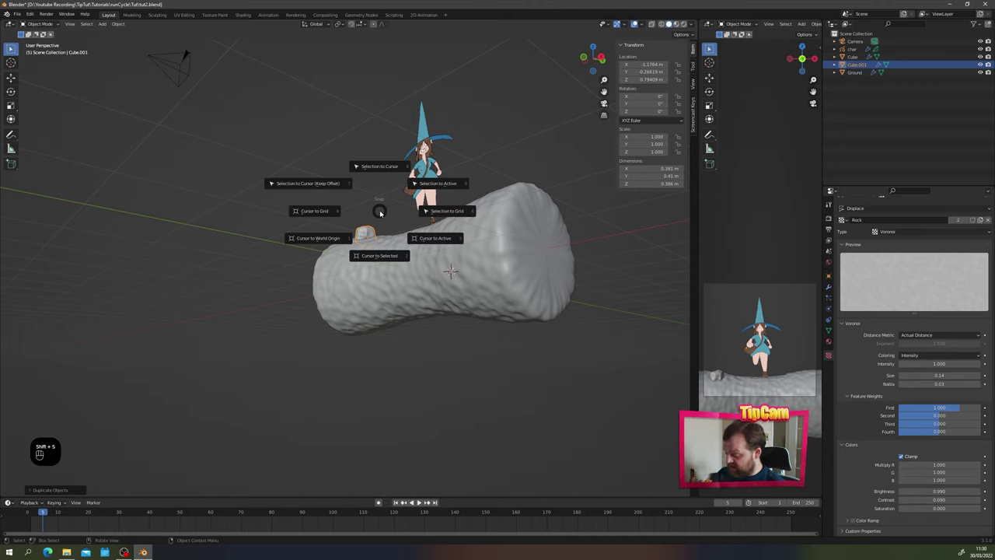
{"action": "left_click", "coordinate": [372, 170]}
Step: Stretch the copied rock's mesh along the X axis to about 0.79 m long in Edit Mode
{"action": "middle_click_drag", "start_coordinate": [436, 256], "coordinate": [334, 280]}
{"action": "scroll", "coordinate": [334, 280], "scroll_direction": "up", "scroll_amount": 2}
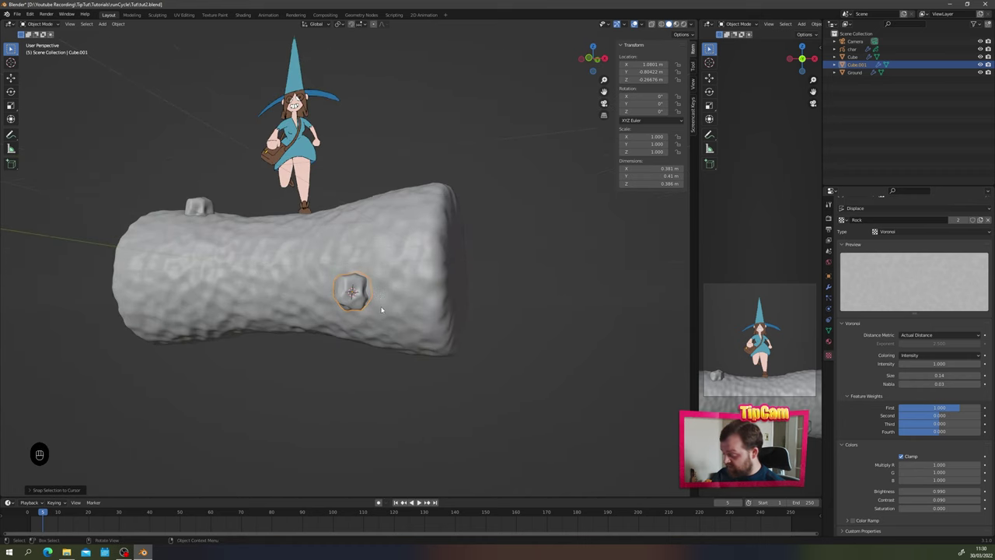
{"action": "key", "text": "Tab"}
{"action": "middle_click_drag", "start_coordinate": [317, 322], "coordinate": [355, 298], "text": "shift"}
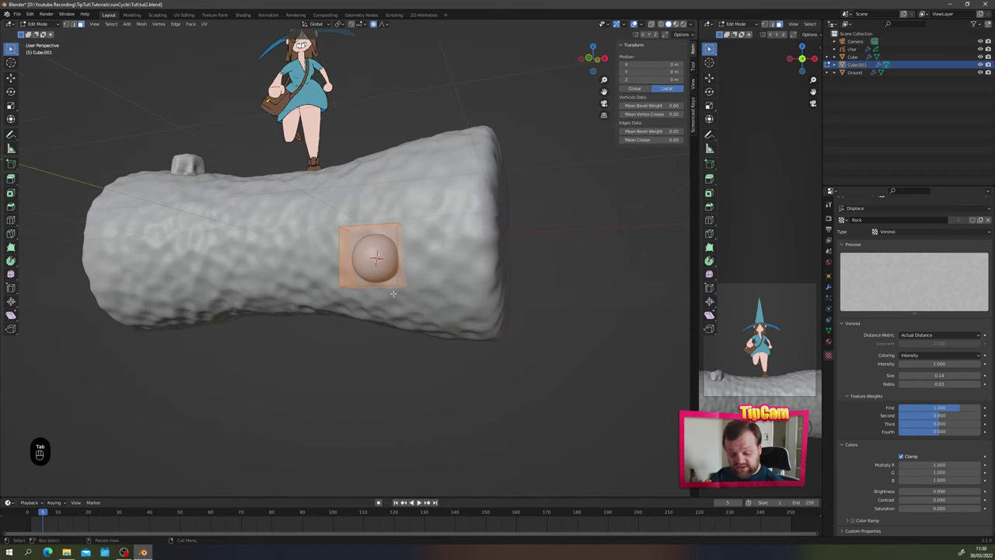
{"action": "key", "text": "s"}
{"action": "key", "text": "x"}
{"action": "left_click", "coordinate": [375, 114]}
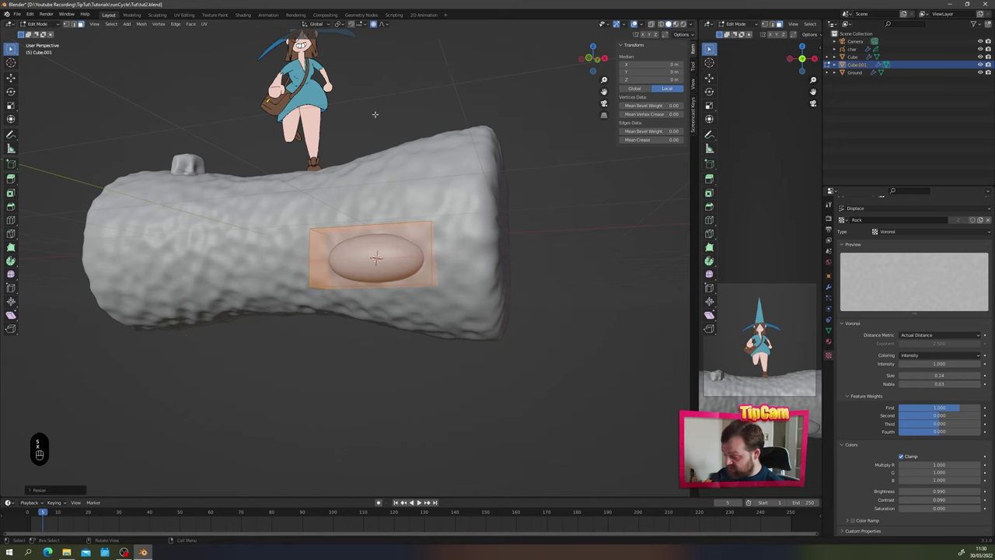
{"action": "key", "text": "Tab"}
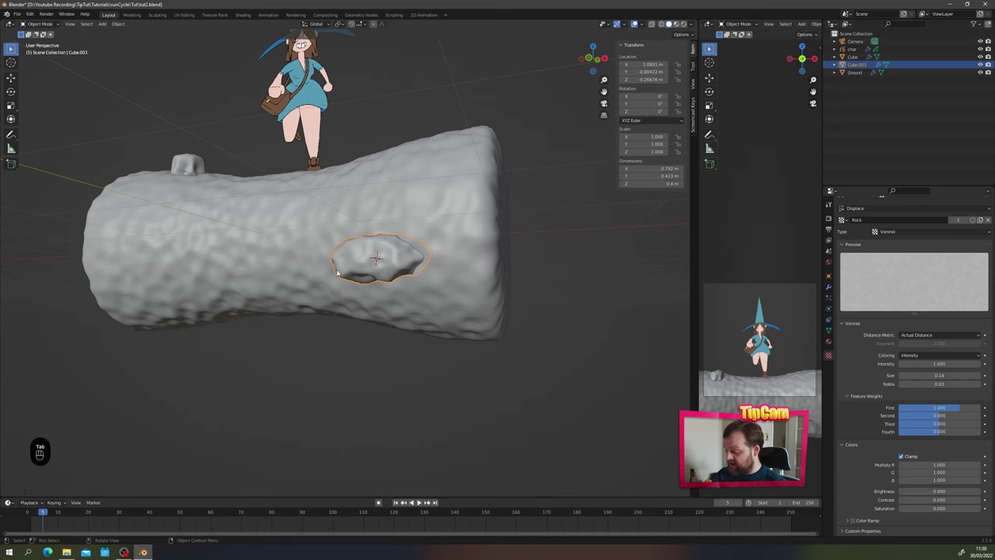
{"action": "middle_click_drag", "start_coordinate": [339, 272], "coordinate": [402, 311]}
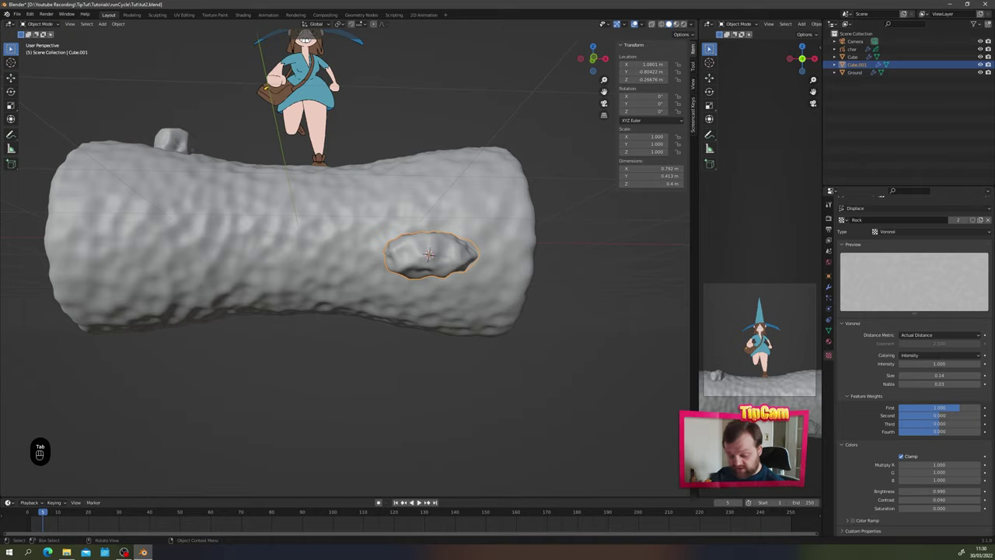
Step: Rotate the stretched rock on the ground's front to about X 8.5°, Y 49.6° and Z 11.9°
{"action": "key", "text": "r"}
{"action": "left_click", "coordinate": [360, 276]}
{"action": "middle_click_drag", "start_coordinate": [360, 276], "coordinate": [493, 333]}
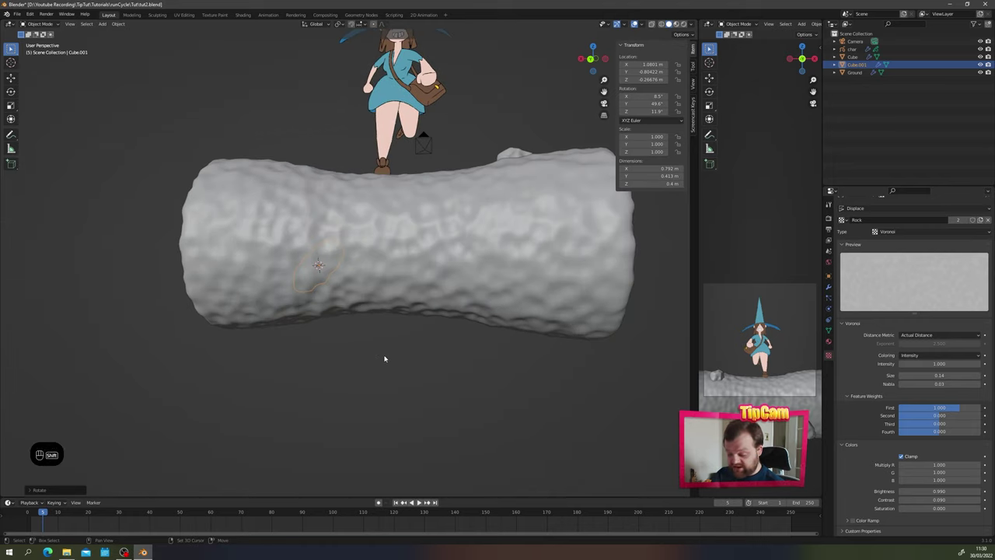
Step: Duplicate the stretched rock and snap the copy to the 3D cursor placed on the opposite side of the ground
{"action": "key", "text": "shift+d"}
{"action": "right_click", "coordinate": [368, 191]}
{"action": "middle_click_drag", "start_coordinate": [358, 251], "coordinate": [389, 290]}
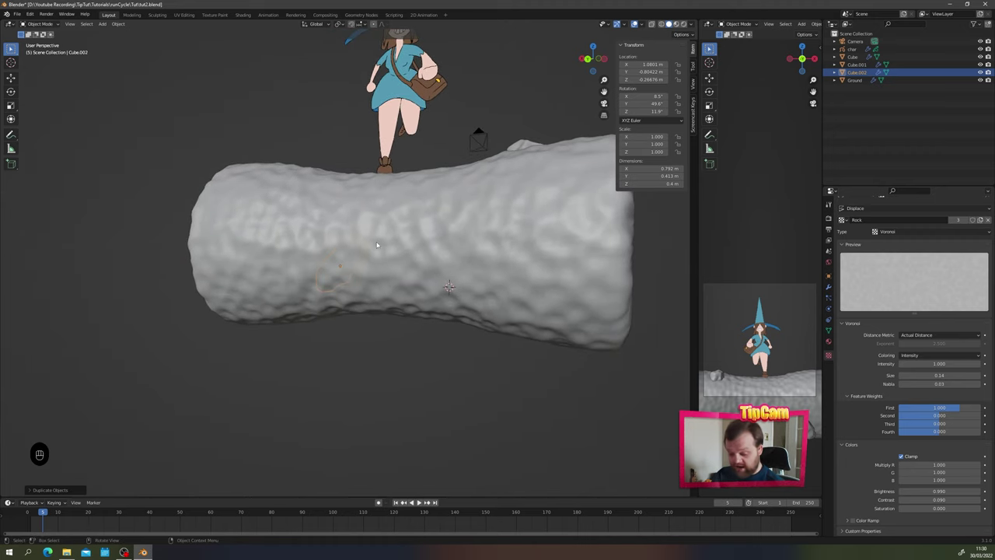
{"action": "key", "text": "shift+s"}
{"action": "left_click", "coordinate": [380, 198]}
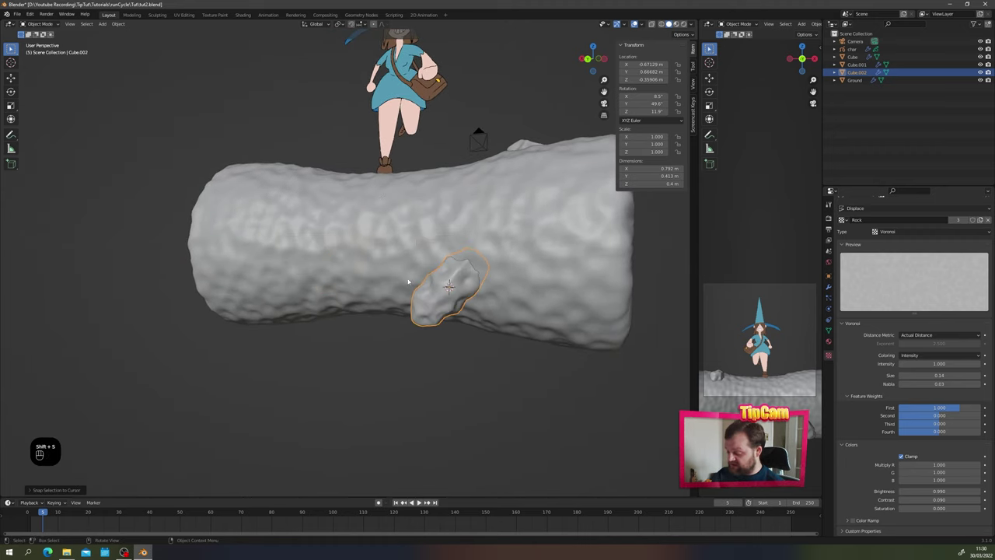
Step: Select the three rocks with Ground as the active object and parent them to it using Object
{"action": "scroll", "coordinate": [453, 301], "scroll_direction": "down", "scroll_amount": 5}
{"action": "middle_click_drag", "start_coordinate": [400, 311], "coordinate": [282, 324]}
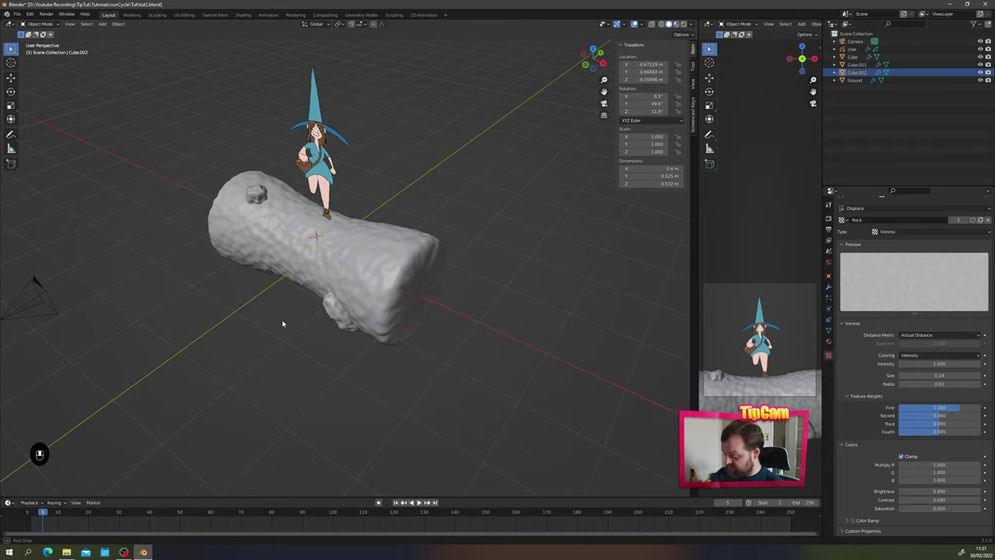
{"action": "middle_click_drag", "start_coordinate": [269, 199], "coordinate": [309, 187], "text": "shift"}
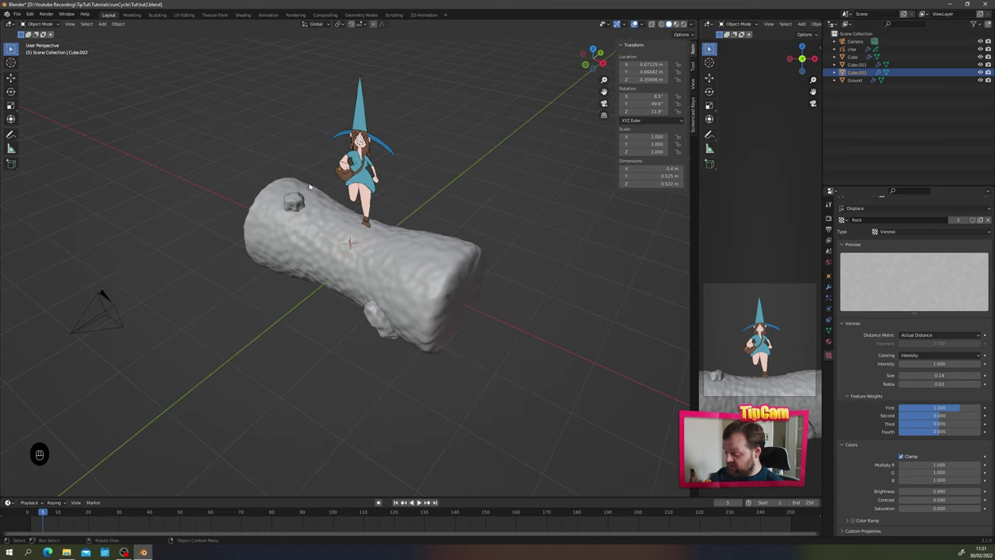
{"action": "left_click", "coordinate": [854, 58]}
{"action": "left_click", "coordinate": [855, 81]}
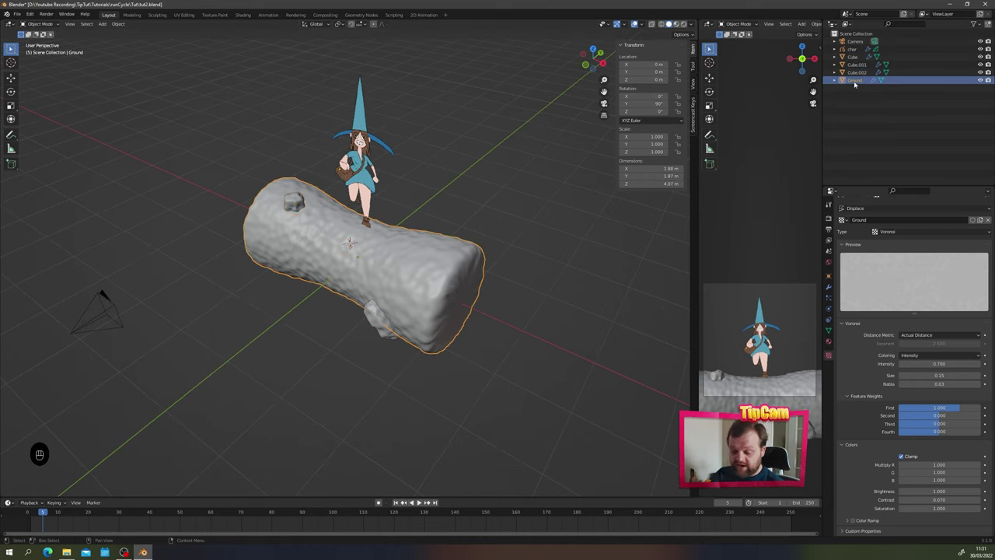
{"action": "left_click", "coordinate": [853, 58], "text": "shift"}
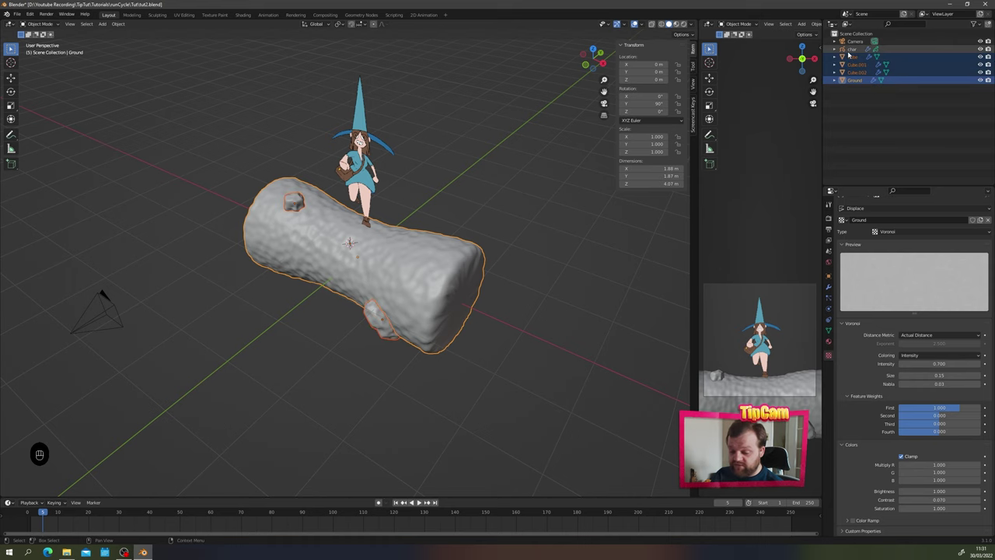
{"action": "middle_click_drag", "start_coordinate": [358, 295], "coordinate": [265, 212]}
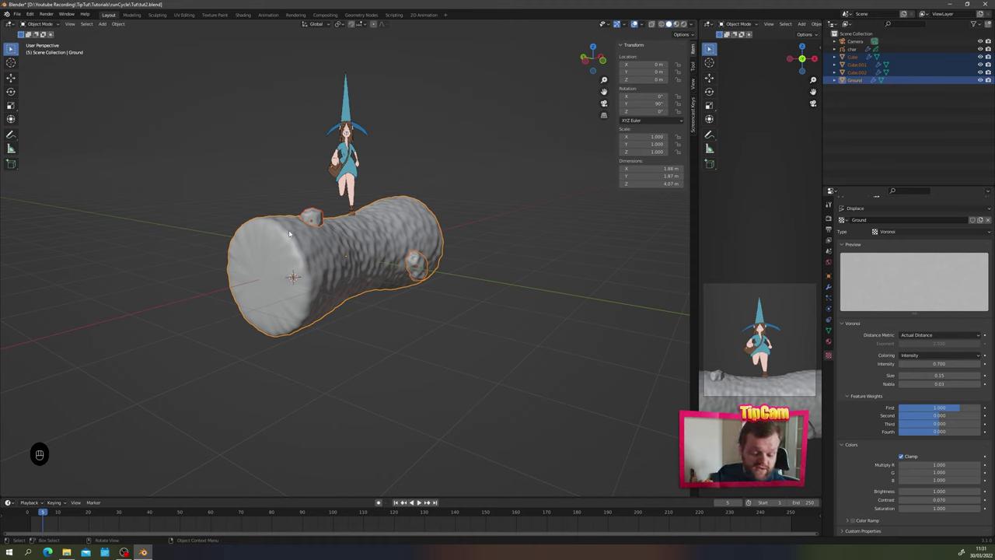
{"action": "key", "text": "ctrl+p"}
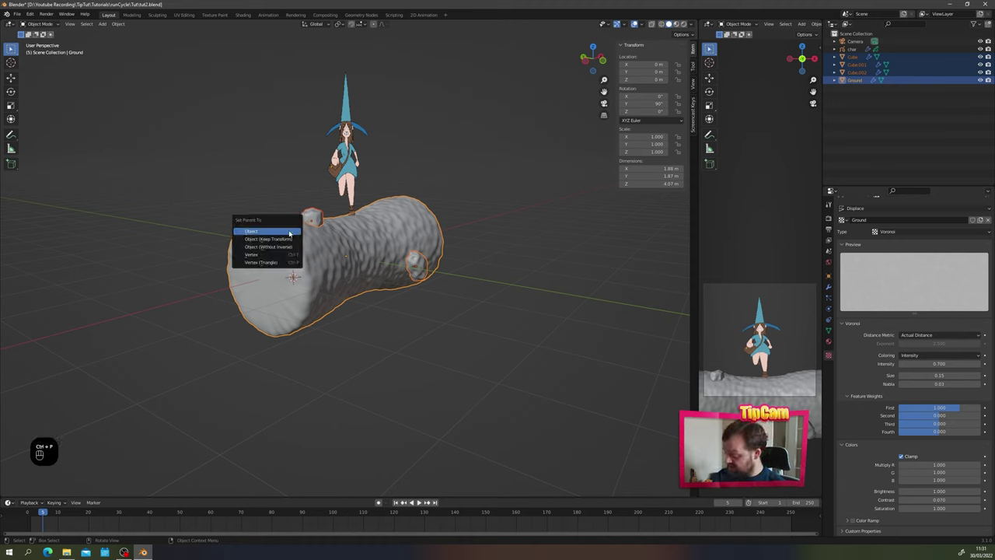
{"action": "left_click", "coordinate": [289, 233]}
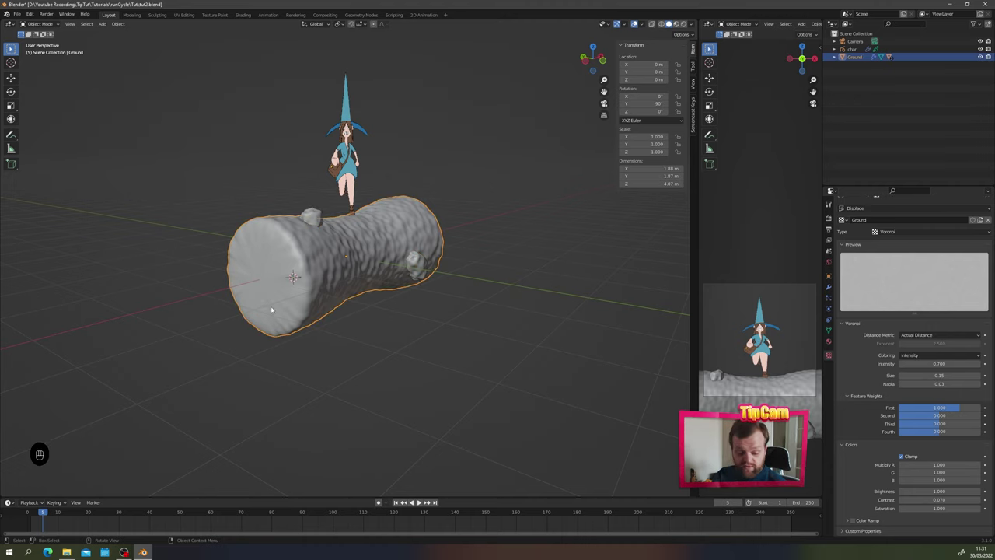
Step: Move the ground as a test of the rock parenting and undo the move
{"action": "key", "text": "g"}
{"action": "left_click", "coordinate": [337, 218]}
{"action": "key", "text": "ctrl+z"}
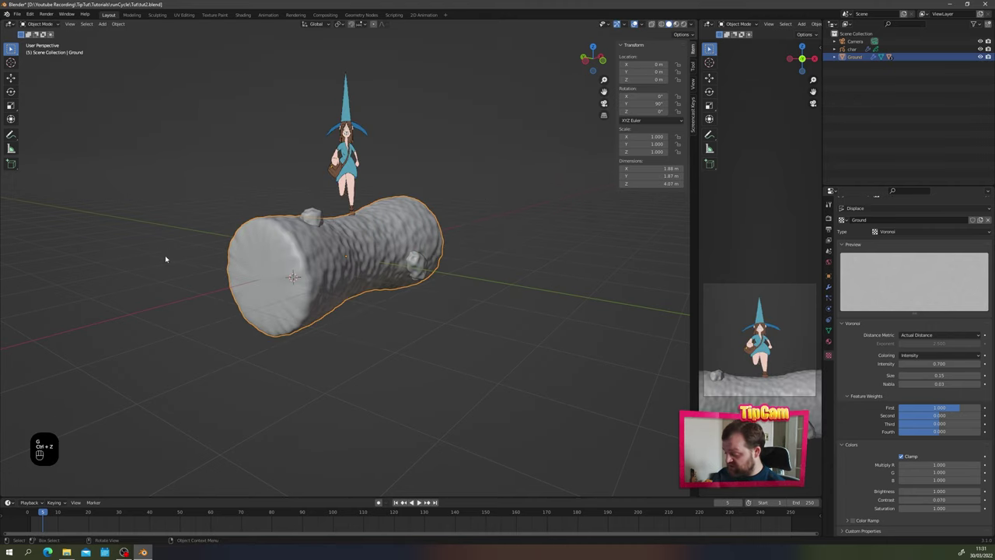
Step: Add a Particle System modifier to Ground after Subdivision and Displace, and set the particle type to Hair
{"action": "middle_click_drag", "start_coordinate": [165, 259], "coordinate": [276, 281]}
{"action": "left_click", "coordinate": [828, 287]}
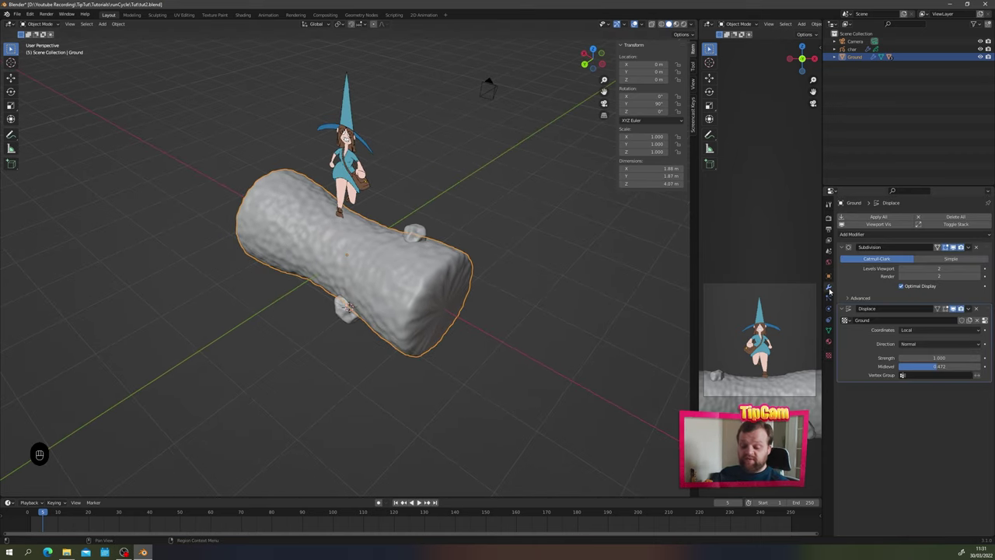
{"action": "left_click", "coordinate": [842, 246]}
{"action": "left_click", "coordinate": [842, 258]}
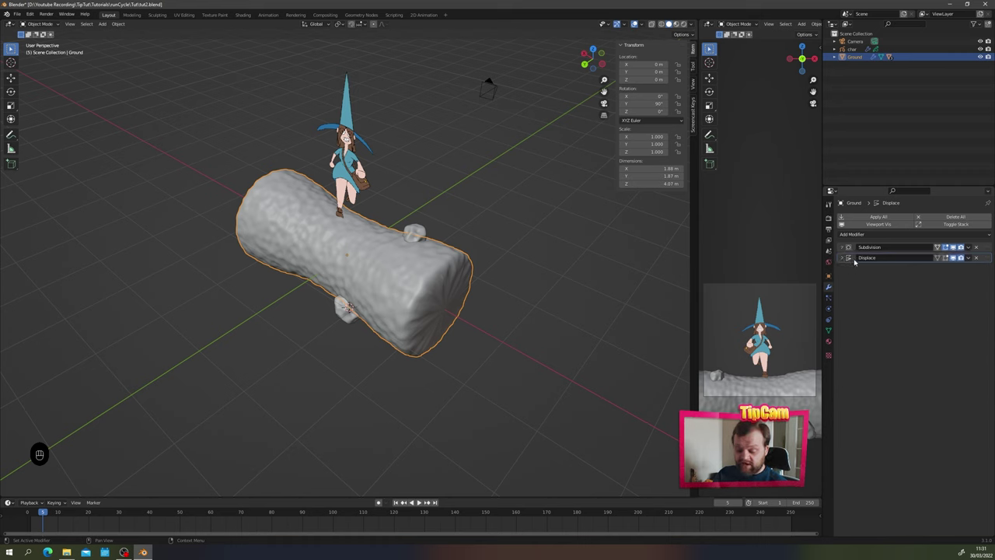
{"action": "left_click", "coordinate": [852, 234]}
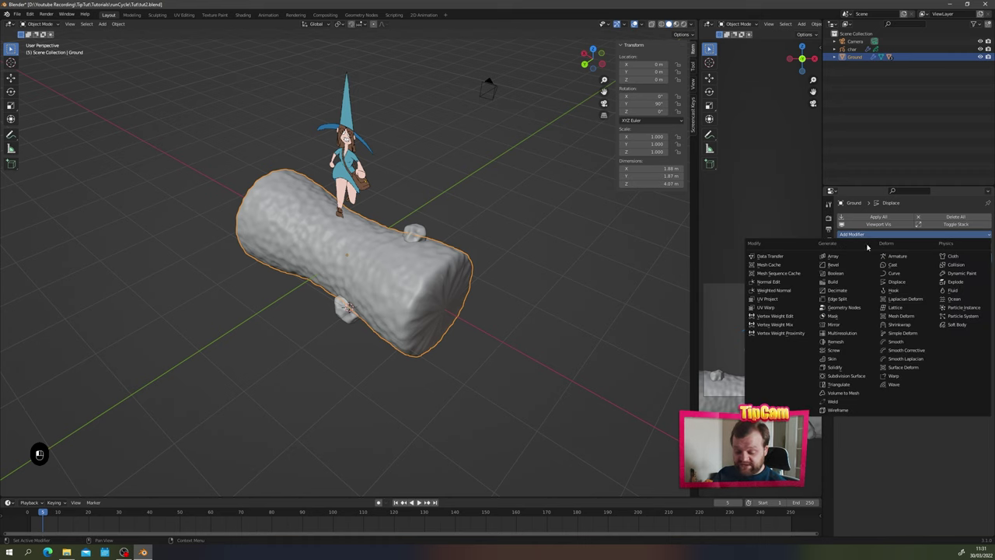
{"action": "left_click", "coordinate": [950, 318]}
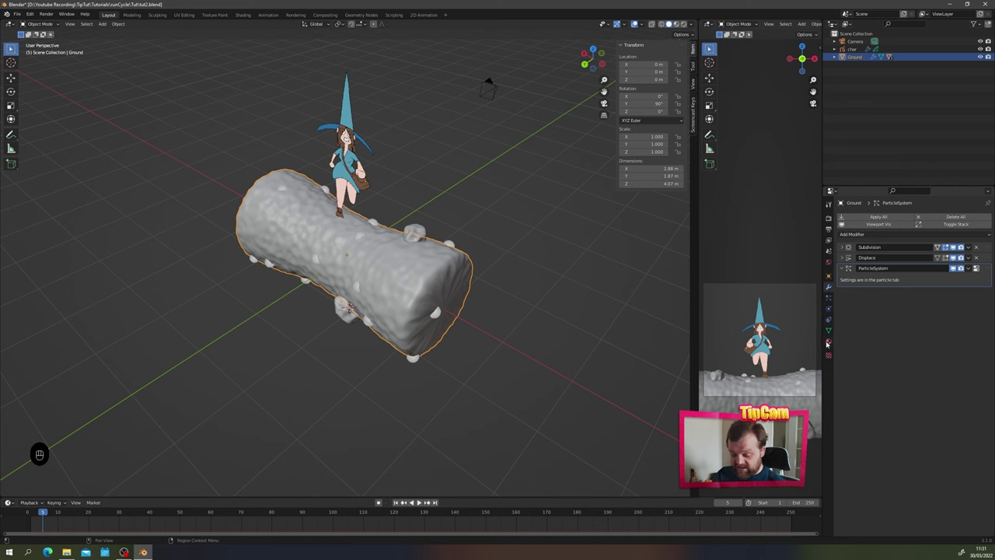
{"action": "left_click", "coordinate": [828, 299]}
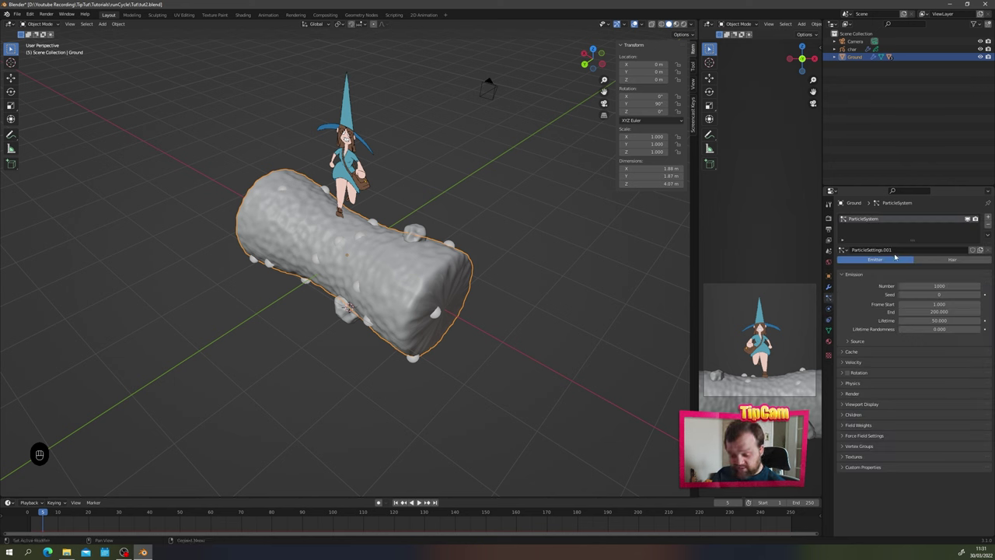
{"action": "left_click", "coordinate": [931, 260]}
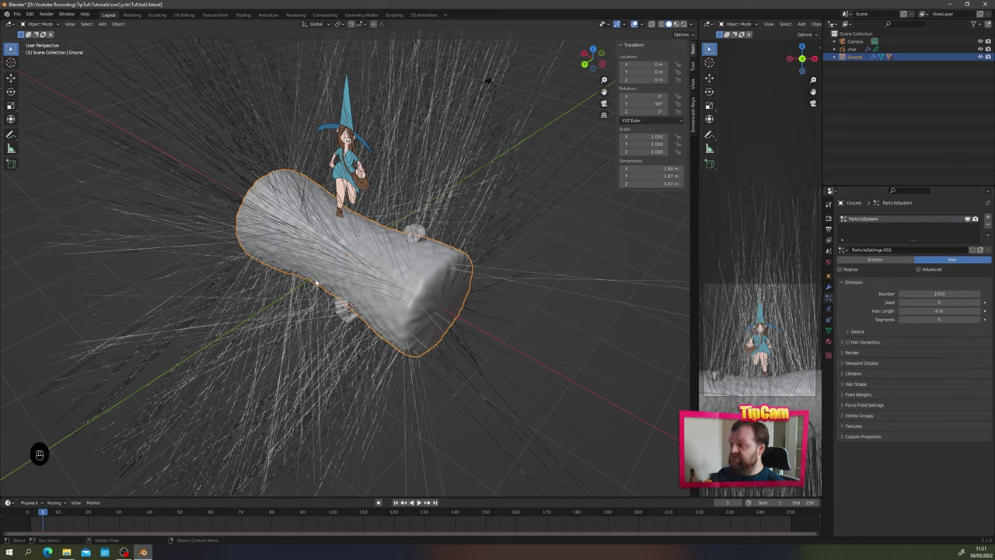
Step: Set the Eevee Hair Shape Type to Strip in the scene's render properties
{"action": "middle_click_drag", "start_coordinate": [316, 283], "coordinate": [311, 254]}
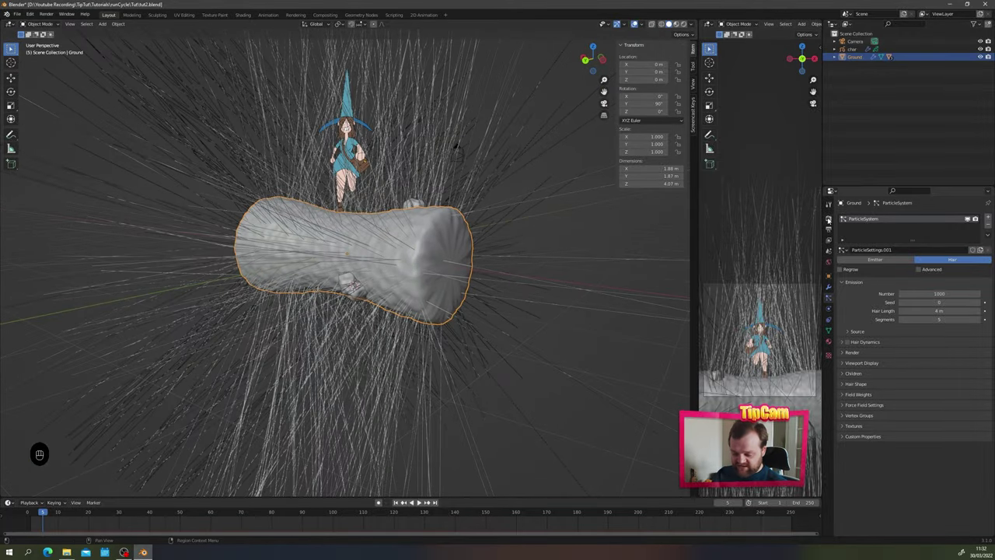
{"action": "left_click", "coordinate": [828, 220]}
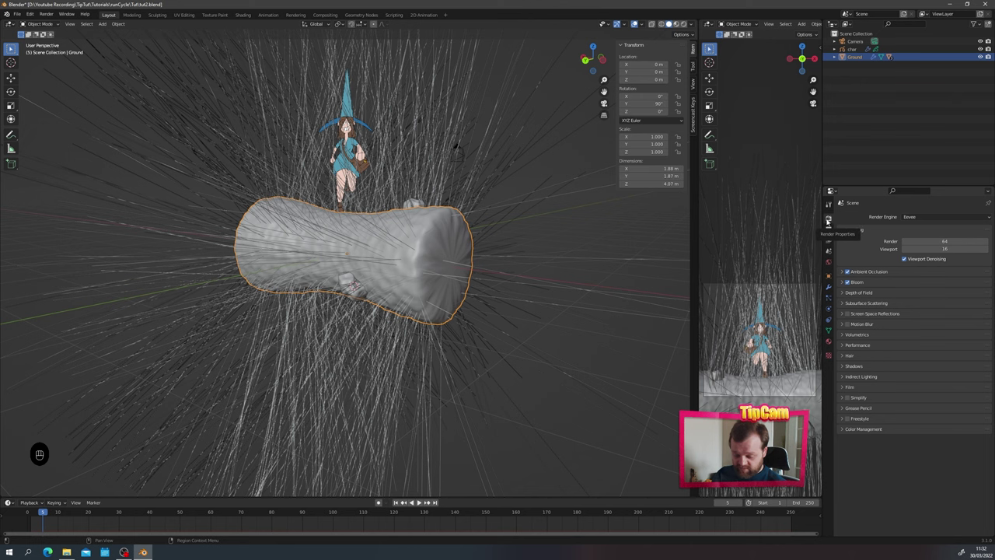
{"action": "left_click", "coordinate": [844, 356]}
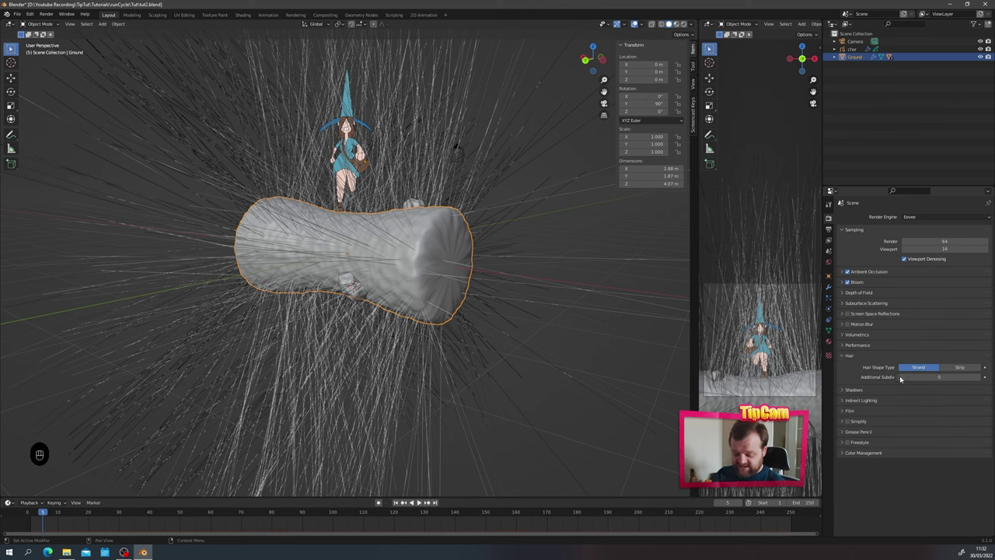
{"action": "left_click", "coordinate": [945, 369]}
{"action": "scroll", "coordinate": [430, 320], "scroll_direction": "up", "scroll_amount": 6}
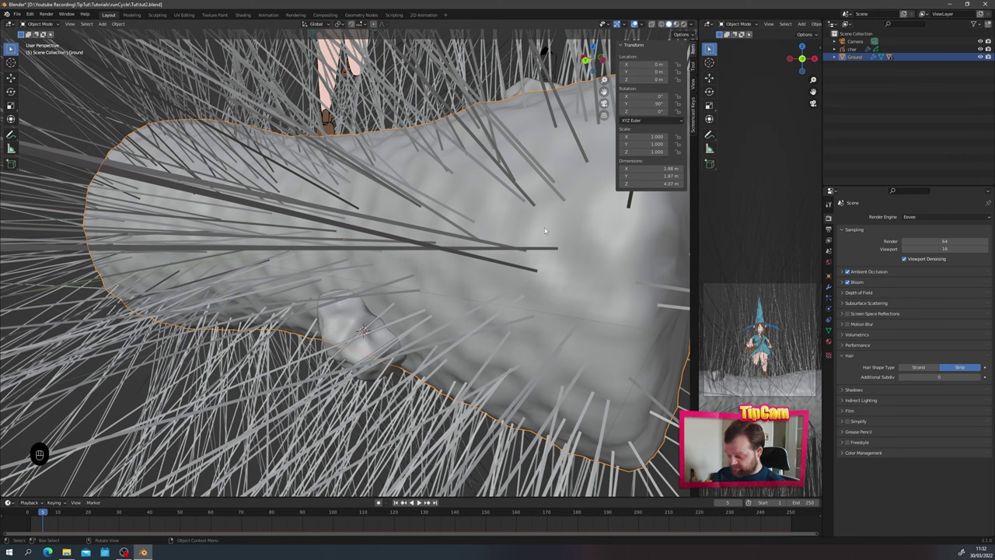
Step: Reduce the ground particle system's Hair Length to 0.2 m
{"action": "left_click", "coordinate": [828, 298]}
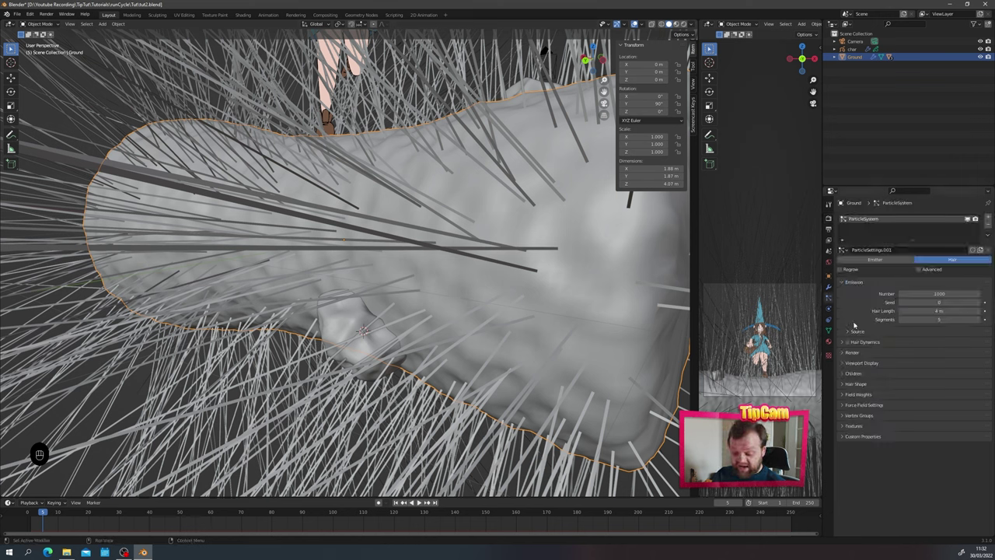
{"action": "left_click", "coordinate": [894, 312]}
{"action": "type", "text": "1.75"}
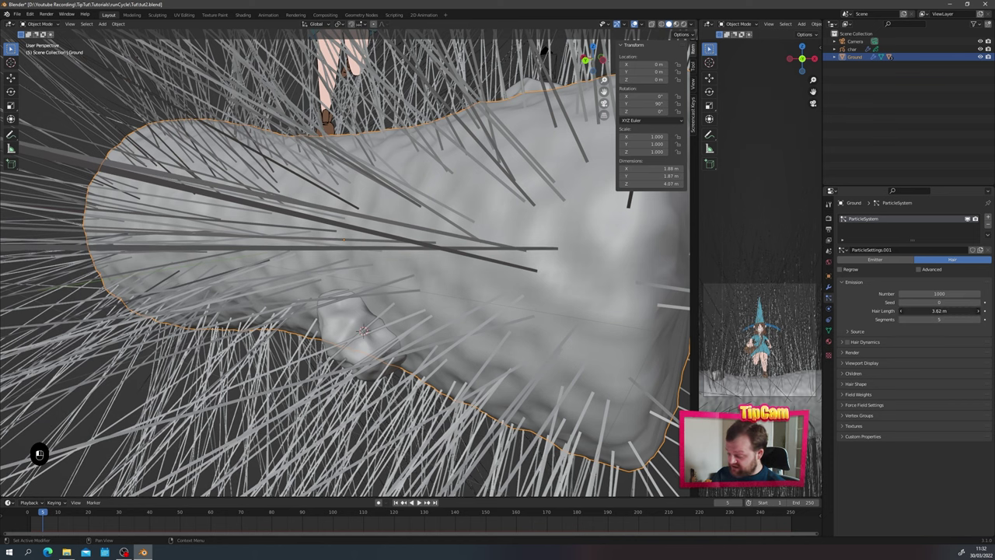
{"action": "key", "text": "Return"}
{"action": "left_click_drag", "start_coordinate": [939, 311], "coordinate": [848, 311]}
{"action": "middle_click_drag", "start_coordinate": [405, 260], "coordinate": [362, 279]}
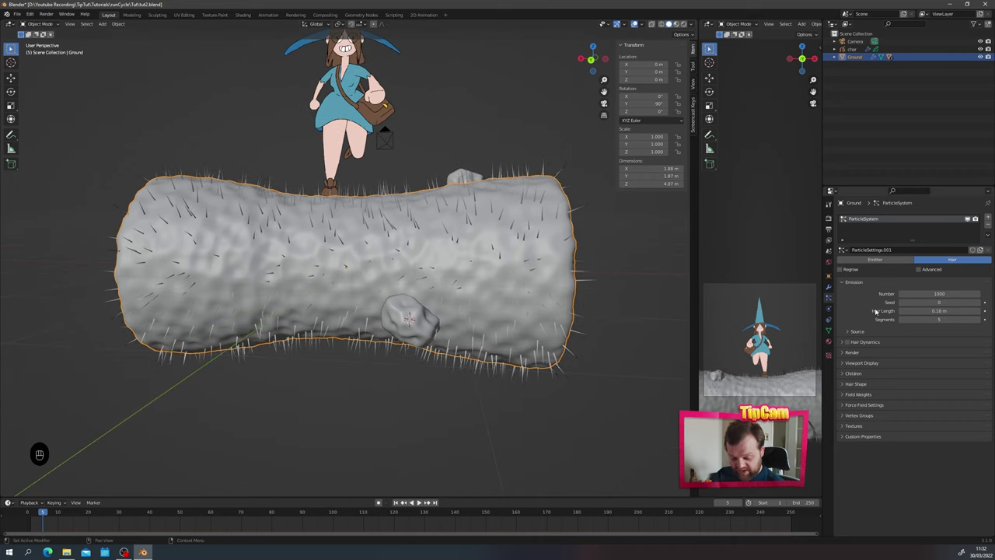
{"action": "left_click", "coordinate": [924, 311]}
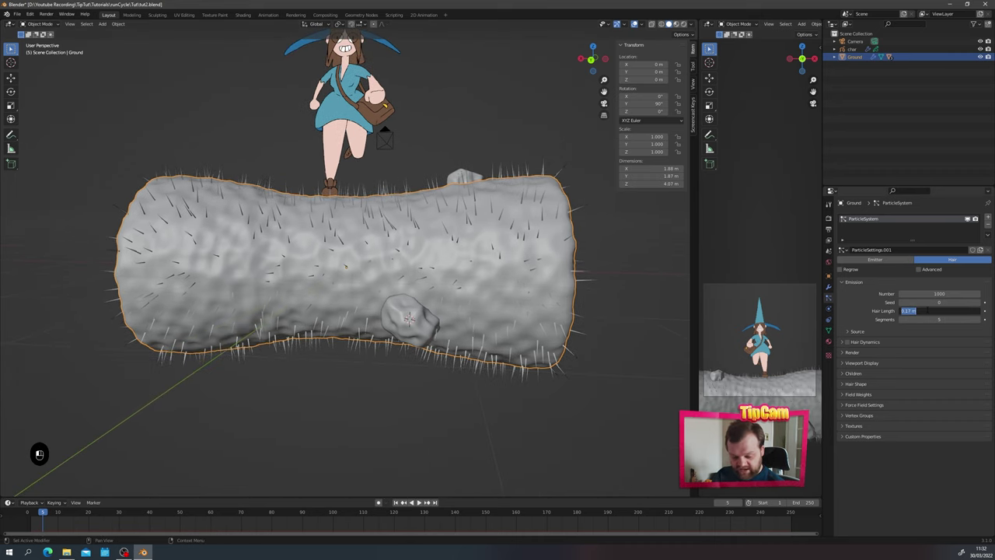
{"action": "type", "text": ".2"}
{"action": "key", "text": "Return"}
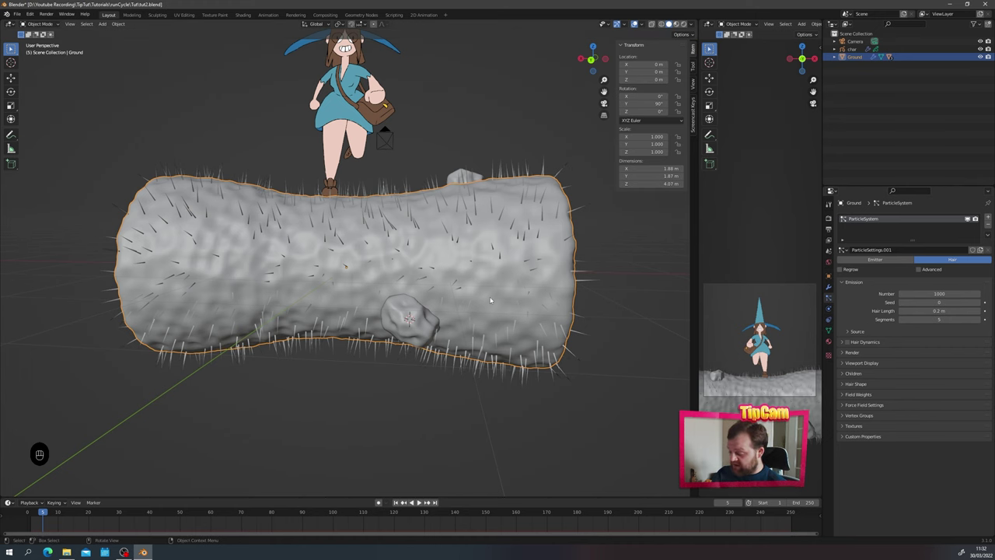
Step: Try Hair Dynamics on the ground's particle system and turn it back off
{"action": "middle_click_drag", "start_coordinate": [490, 300], "coordinate": [429, 272]}
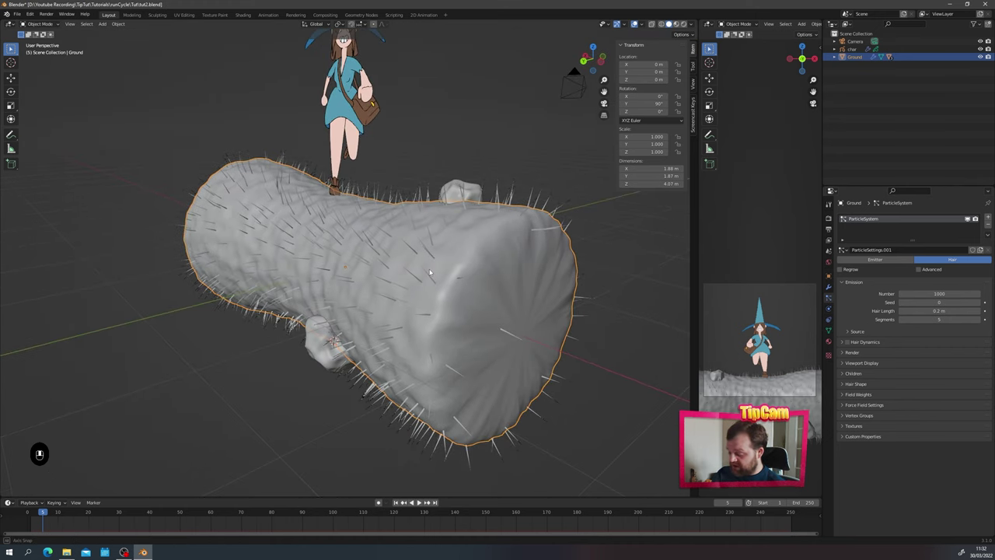
{"action": "left_click", "coordinate": [848, 342]}
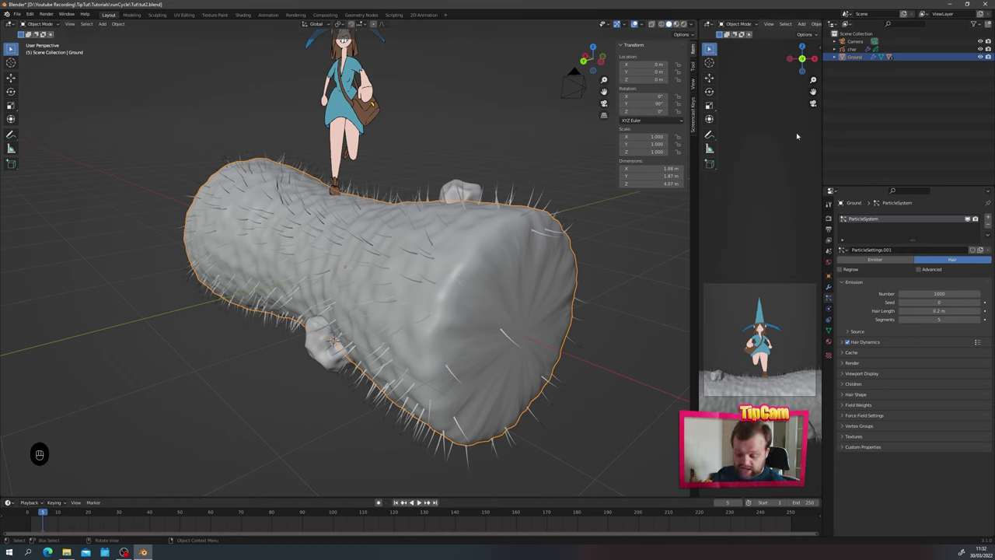
{"action": "left_click", "coordinate": [847, 342]}
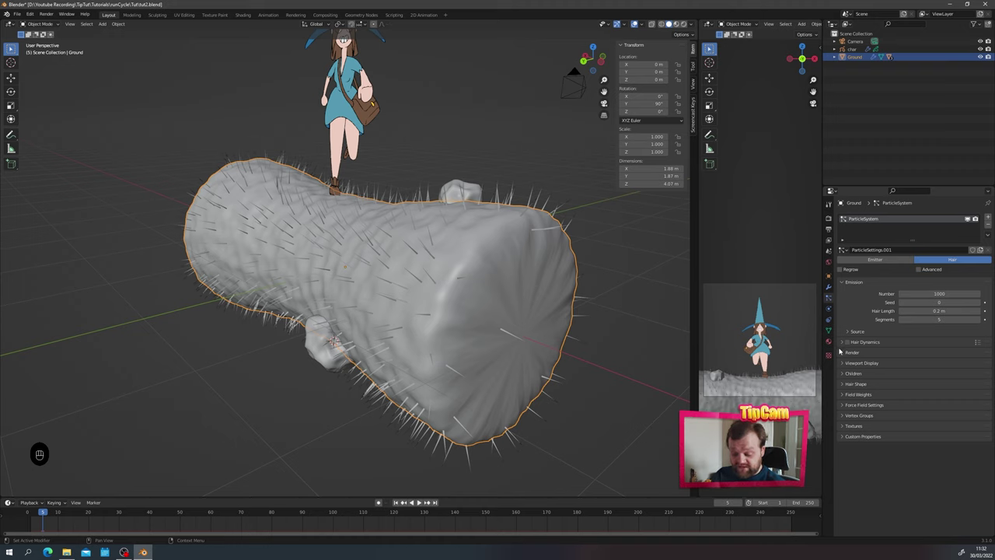
Step: Review the hair's Render settings and set the particle system's Children to Simple
{"action": "left_click", "coordinate": [842, 352]}
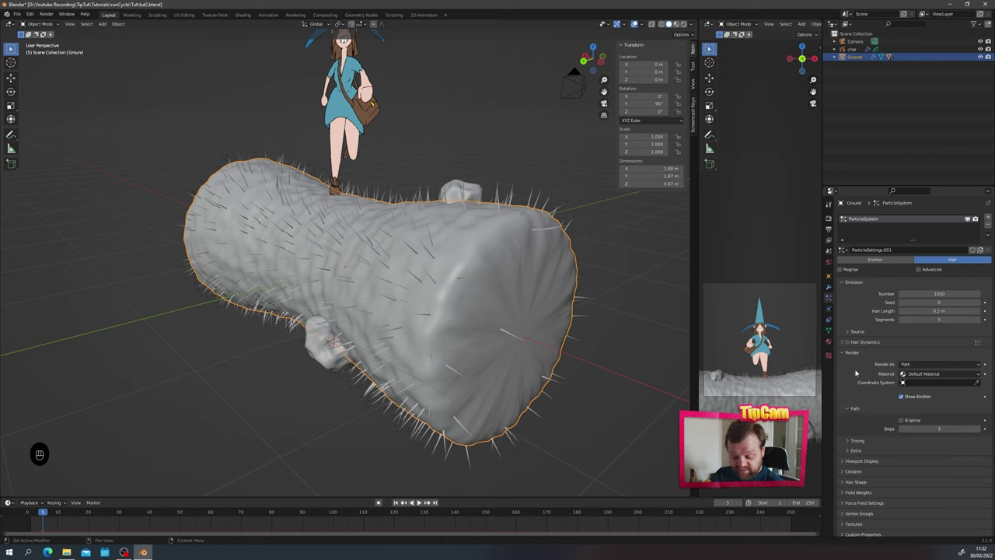
{"action": "scroll", "coordinate": [856, 373], "scroll_direction": "down", "scroll_amount": 1}
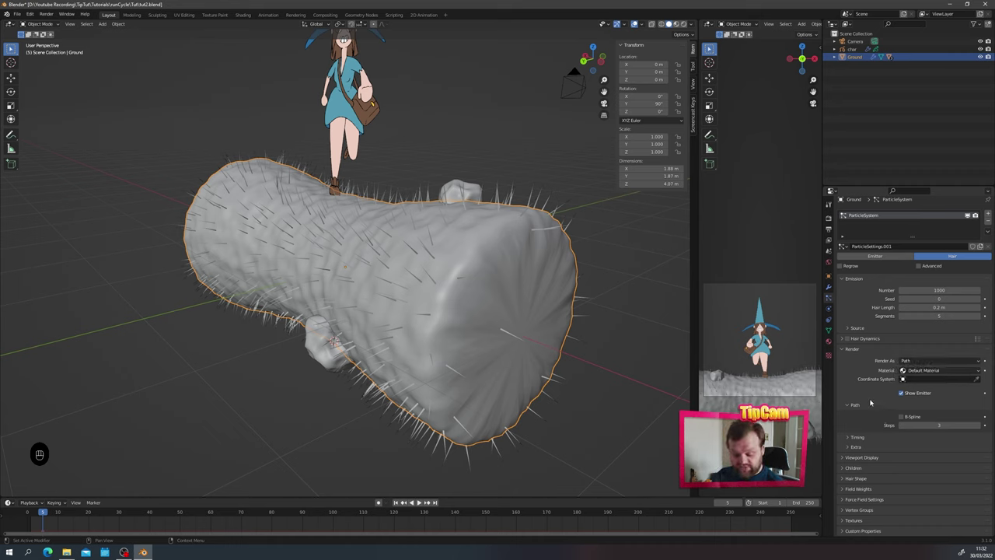
{"action": "left_click", "coordinate": [853, 467]}
{"action": "scroll", "coordinate": [855, 471], "scroll_direction": "down", "scroll_amount": 1}
{"action": "left_click", "coordinate": [914, 465]}
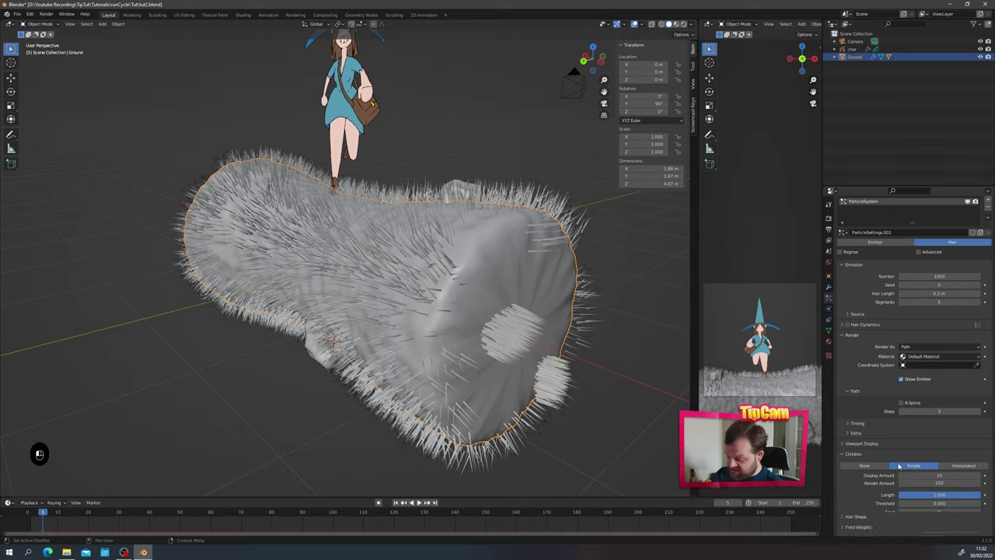
{"action": "middle_click_drag", "start_coordinate": [378, 342], "coordinate": [346, 342]}
Step: Raise the child hairs' Clump value to about 0.11 in the Clumping settings
{"action": "scroll", "coordinate": [870, 442], "scroll_direction": "down", "scroll_amount": 5}
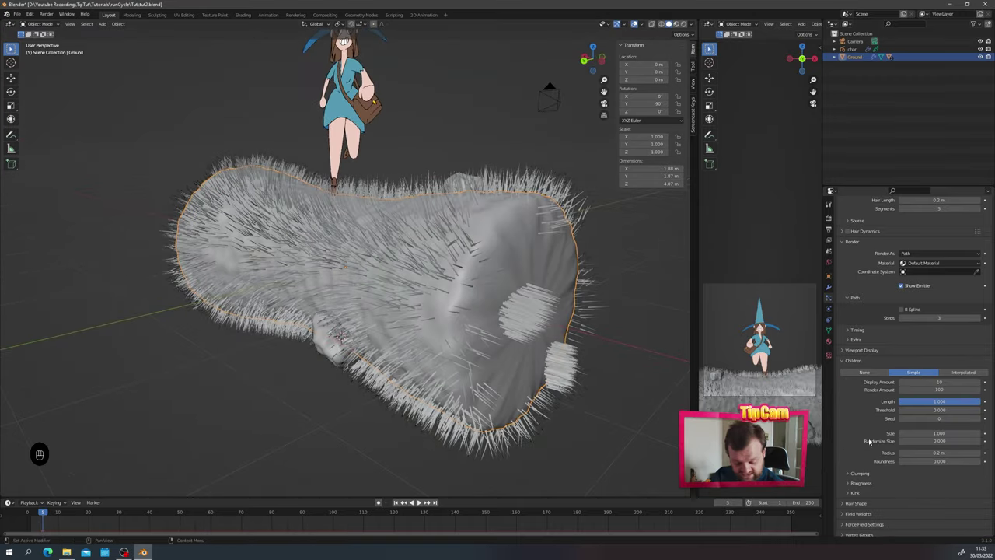
{"action": "left_click", "coordinate": [852, 474]}
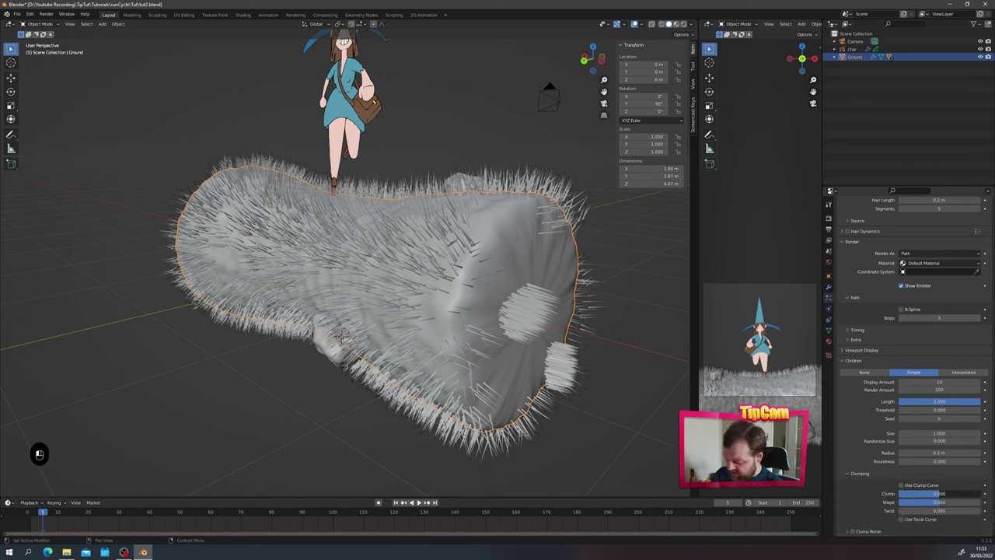
{"action": "left_click_drag", "start_coordinate": [939, 494], "coordinate": [943, 494]}
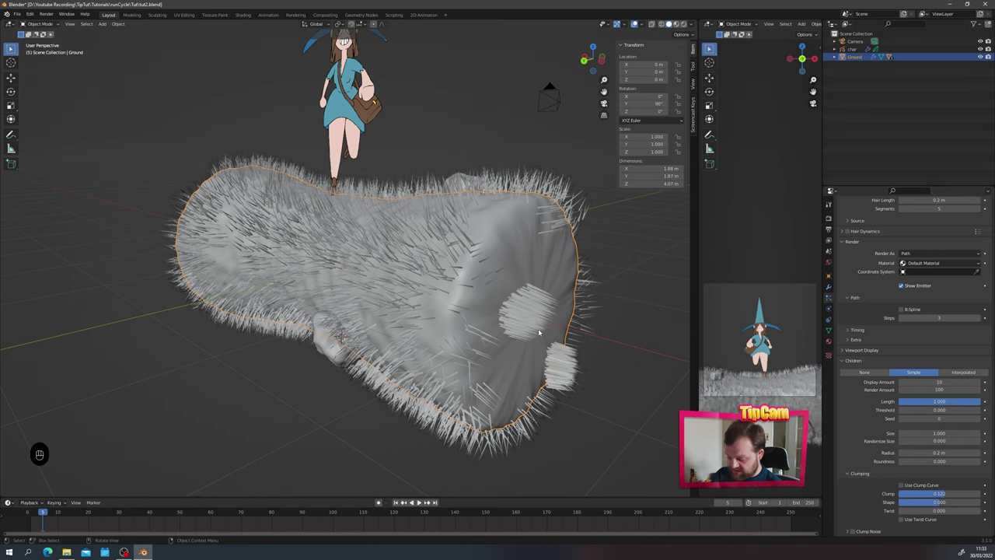
Step: Try a hair Number of 5000 in the Emission settings of the ground's particle system
{"action": "middle_click_drag", "start_coordinate": [540, 331], "coordinate": [579, 333]}
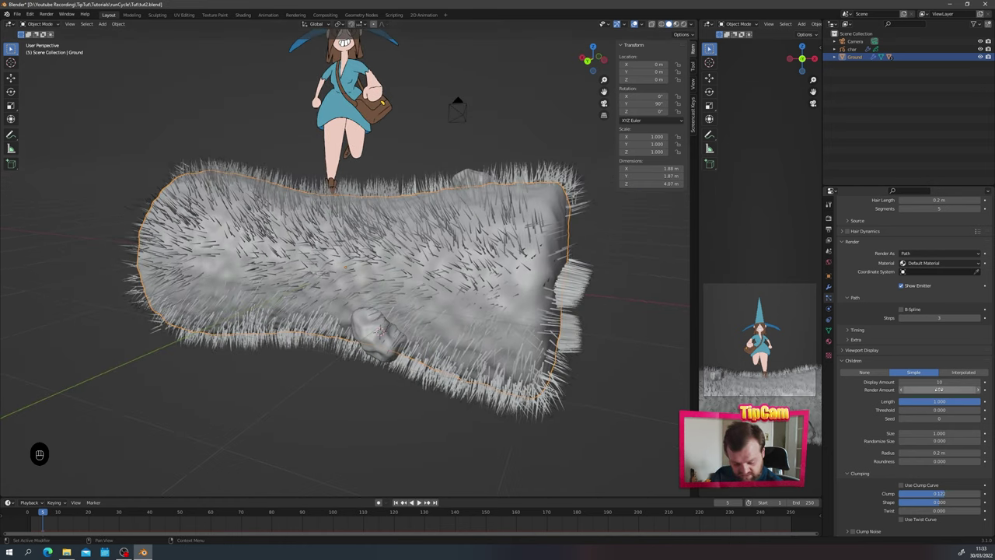
{"action": "left_click", "coordinate": [939, 389]}
{"action": "key", "text": "Return"}
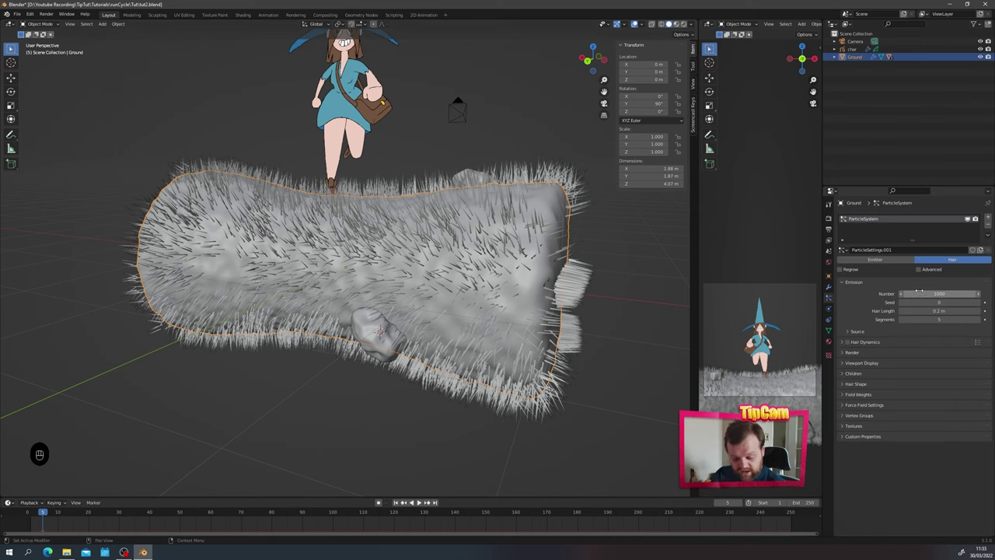
{"action": "left_click", "coordinate": [939, 293]}
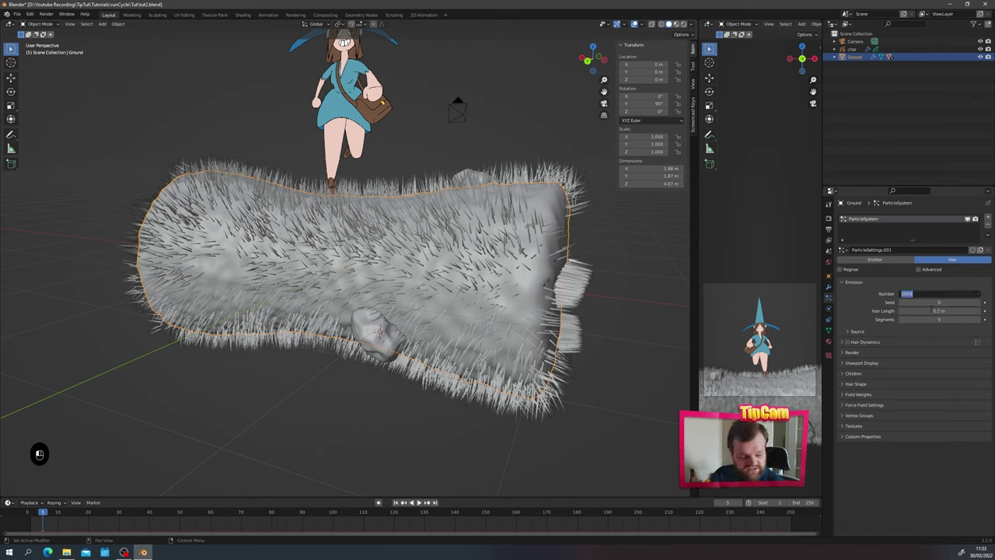
{"action": "type", "text": "5000"}
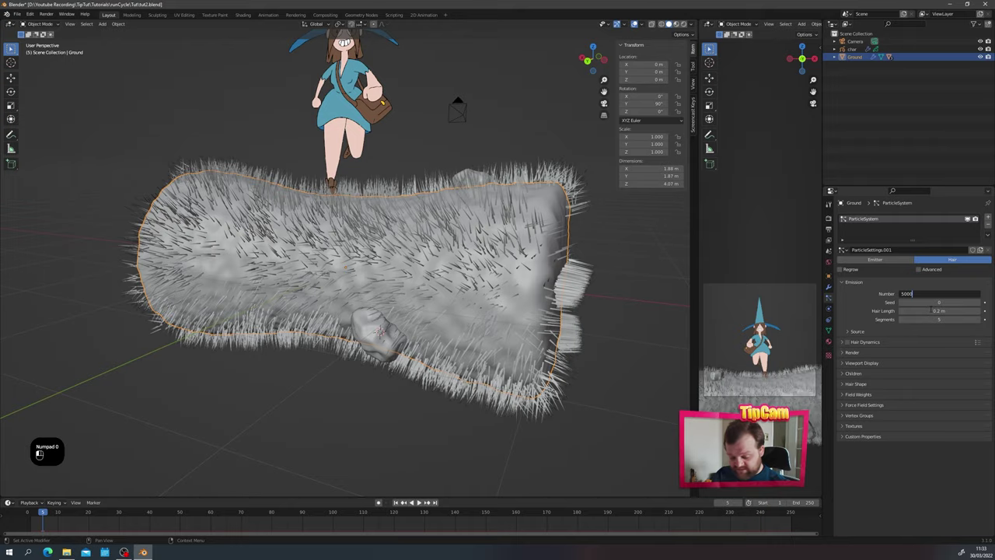
Step: Set the hair Number of the ground's particle system to 10000
{"action": "left_click", "coordinate": [931, 294]}
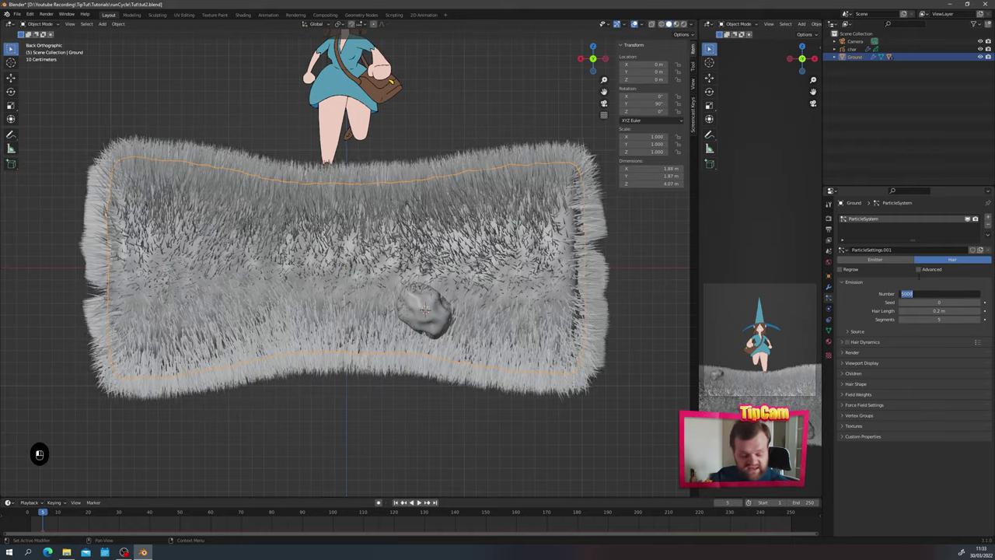
{"action": "type", "text": "10"}
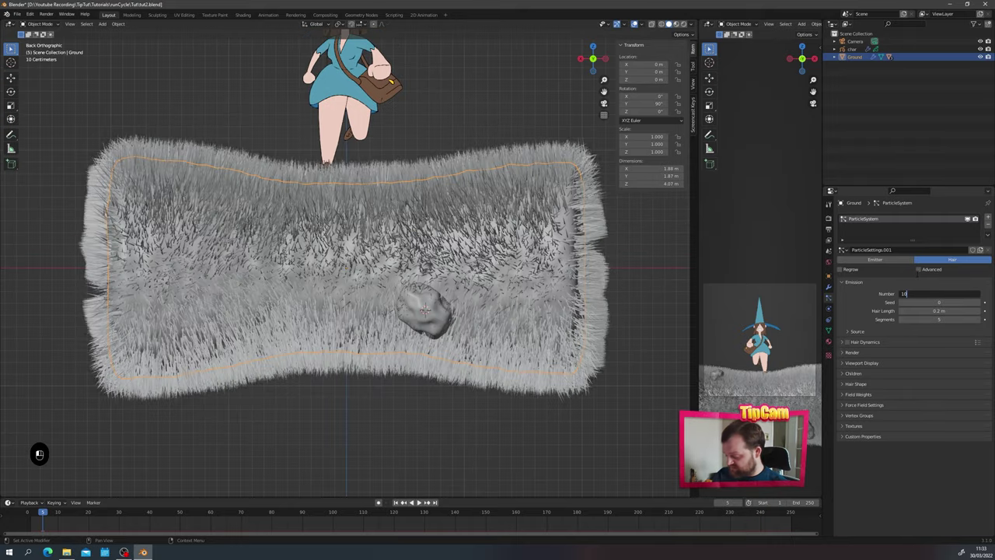
{"action": "type", "text": "000"}
{"action": "key", "text": "Return"}
Step: Reduce the ground hair's Viewport Display Amount to 10%
{"action": "middle_click_drag", "start_coordinate": [342, 259], "coordinate": [605, 273]}
{"action": "scroll", "coordinate": [349, 261], "scroll_direction": "down", "scroll_amount": 4}
{"action": "left_click", "coordinate": [843, 363]}
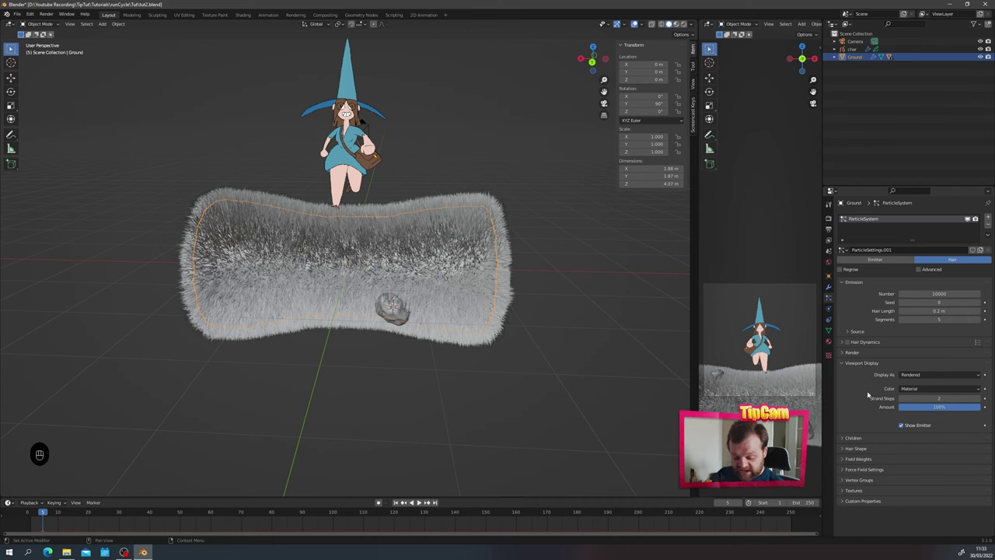
{"action": "left_click", "coordinate": [933, 408]}
{"action": "type", "text": "1"}
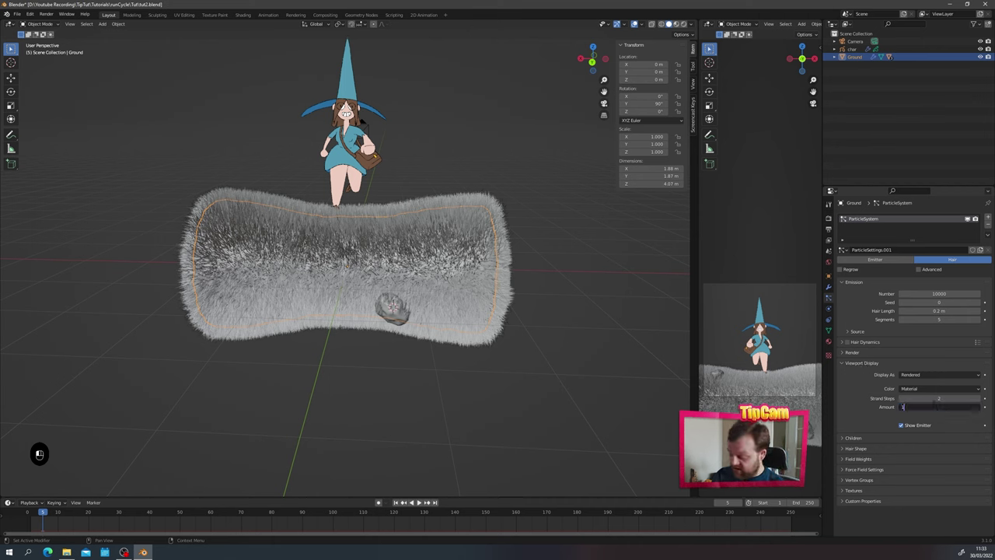
{"action": "type", "text": "0"}
{"action": "key", "text": "Return"}
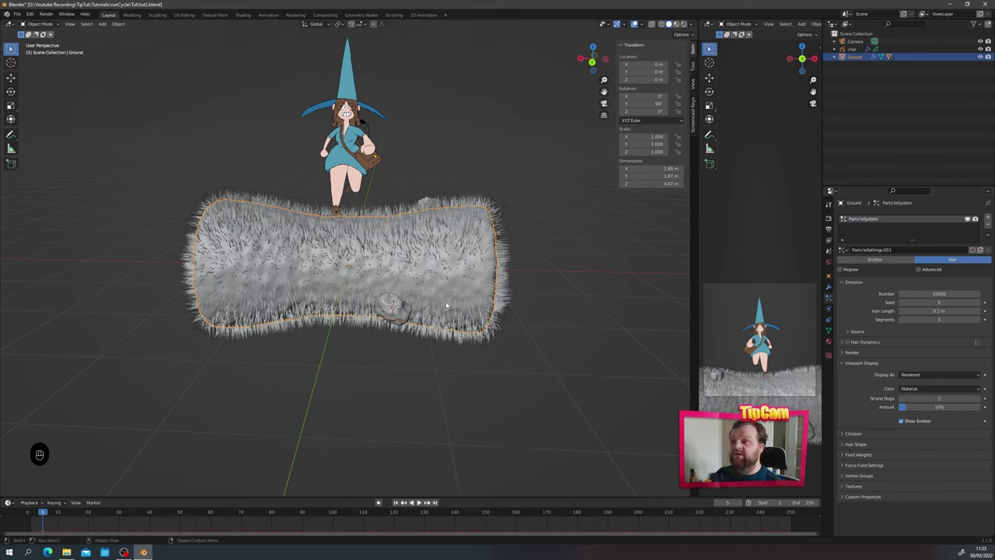
{"action": "middle_click_drag", "start_coordinate": [404, 299], "coordinate": [357, 295]}
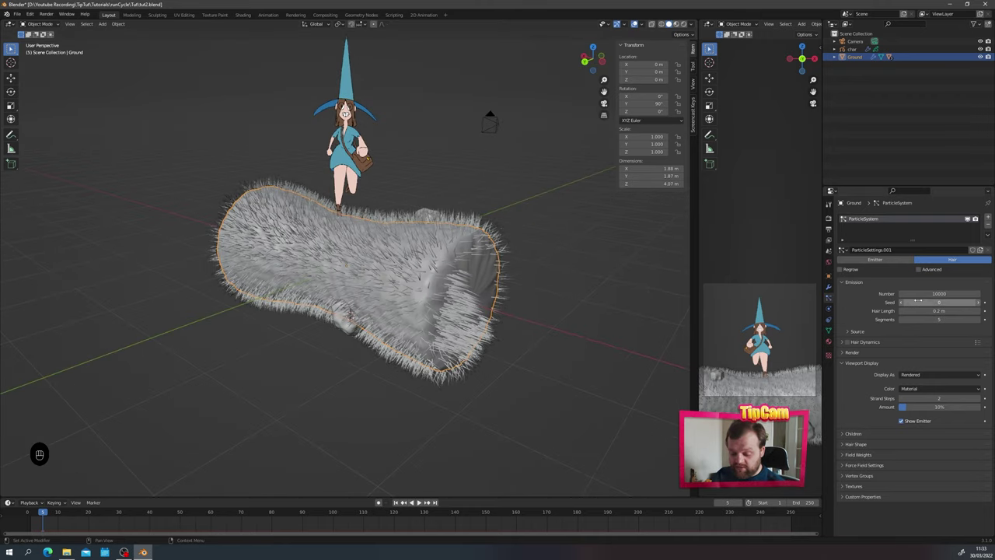
{"action": "middle_click_drag", "start_coordinate": [352, 272], "coordinate": [311, 268]}
{"action": "mouse_move", "coordinate": [915, 409]}
{"action": "left_mouse_down"}
{"action": "mouse_move", "coordinate": [952, 410]}
{"action": "mouse_move", "coordinate": [904, 409]}
{"action": "left_mouse_up"}
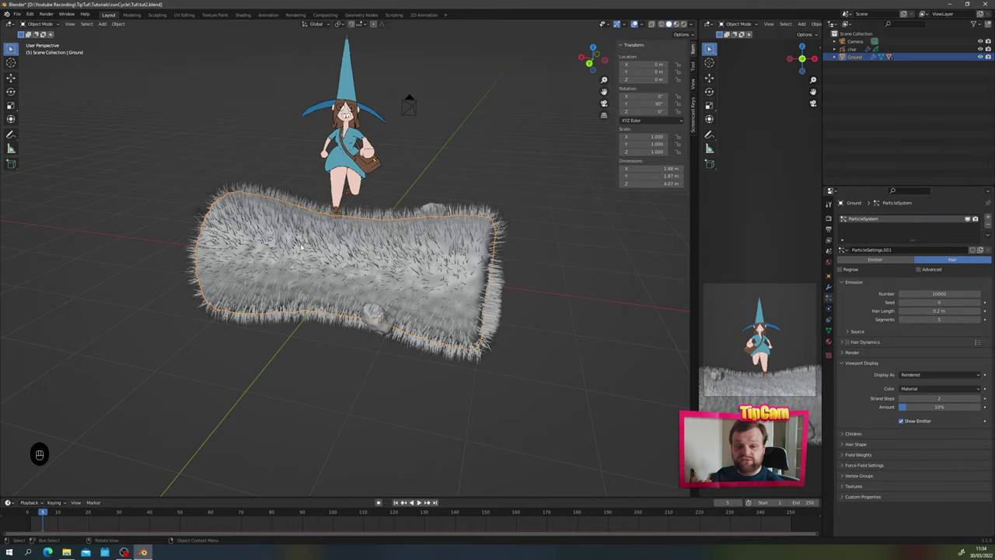
{"action": "middle_click_drag", "start_coordinate": [301, 247], "coordinate": [390, 268]}
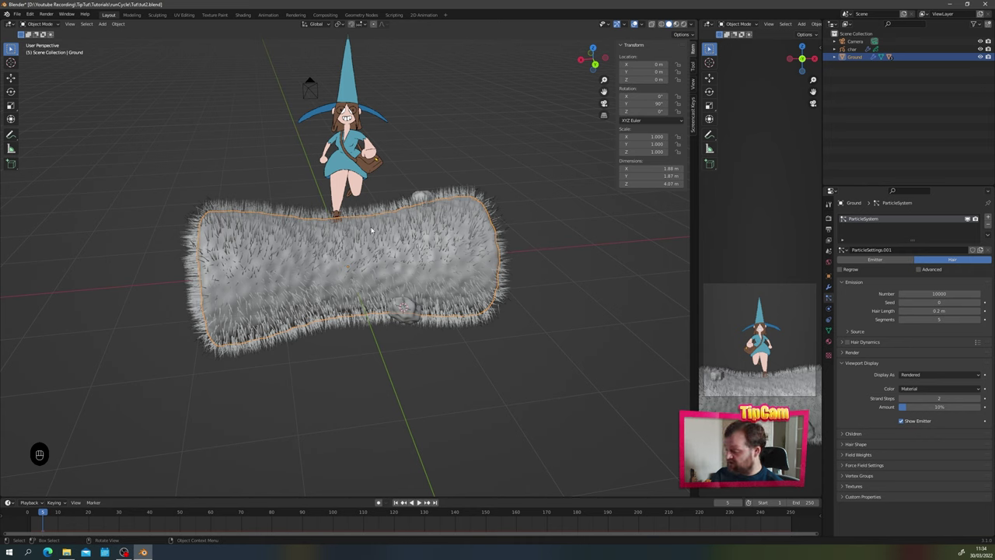
Step: Switch the Ground object from Object Mode to Weight Paint mode
{"action": "key", "text": "ctrl+Tab"}
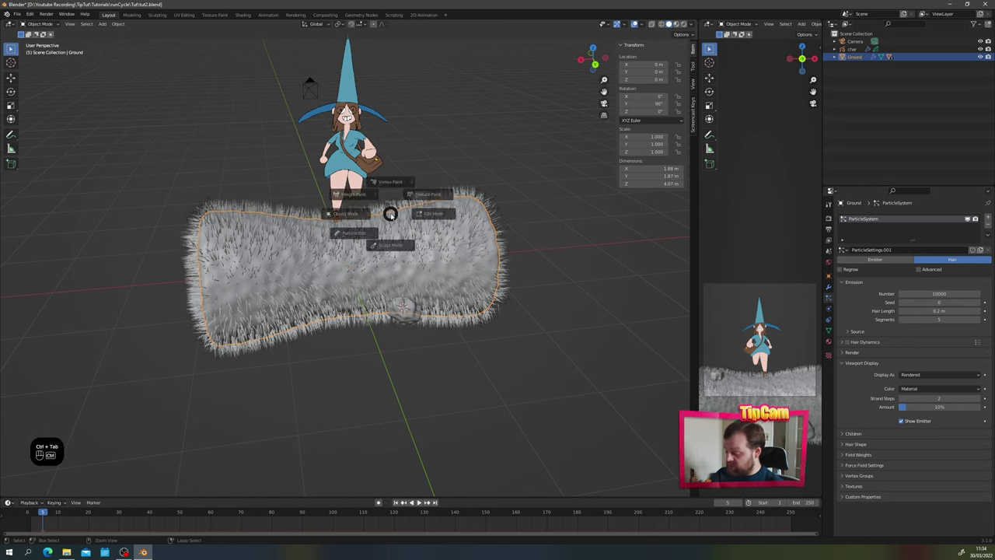
{"action": "left_click", "coordinate": [350, 189]}
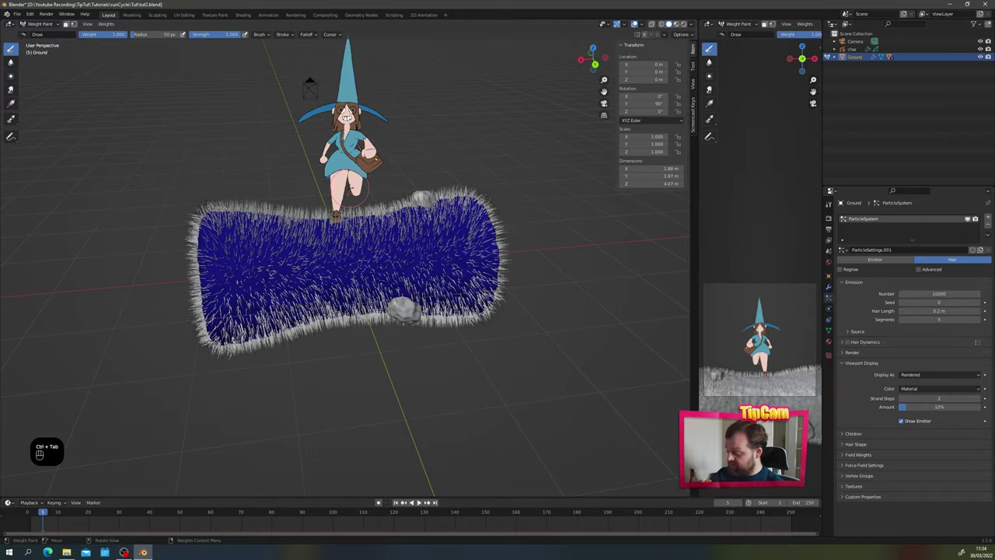
{"action": "mouse_move", "coordinate": [358, 150]}
{"action": "middle_mouse_down"}
{"action": "mouse_move", "coordinate": [315, 159]}
{"action": "mouse_move", "coordinate": [269, 134]}
{"action": "mouse_move", "coordinate": [231, 151]}
{"action": "middle_mouse_up"}
{"action": "middle_click_drag", "start_coordinate": [436, 210], "coordinate": [327, 177]}
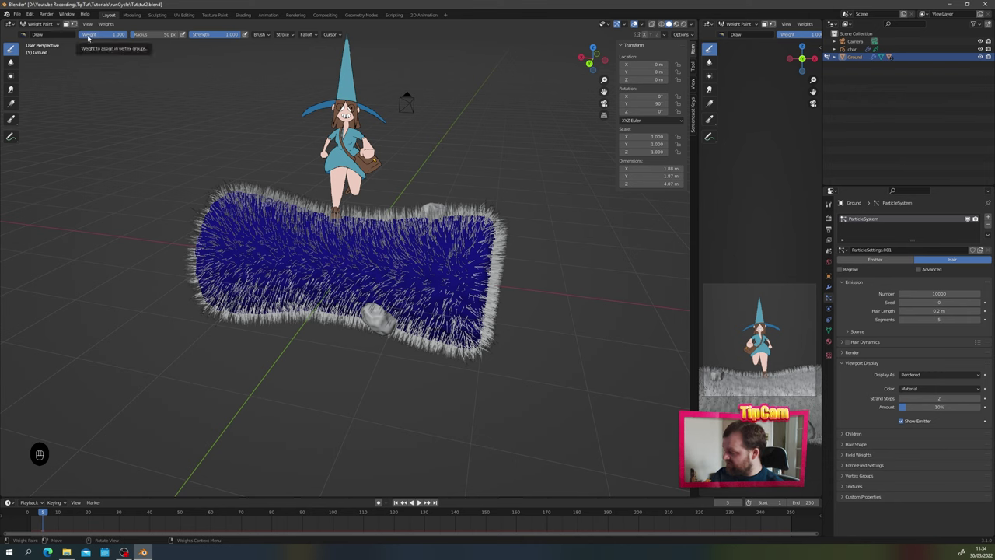
Step: Try a full-weight Draw brush stroke along the middle of the ground and undo it
{"action": "mouse_move", "coordinate": [103, 38]}
{"action": "left_mouse_down"}
{"action": "mouse_move", "coordinate": [86, 38]}
{"action": "mouse_move", "coordinate": [105, 38]}
{"action": "left_mouse_up"}
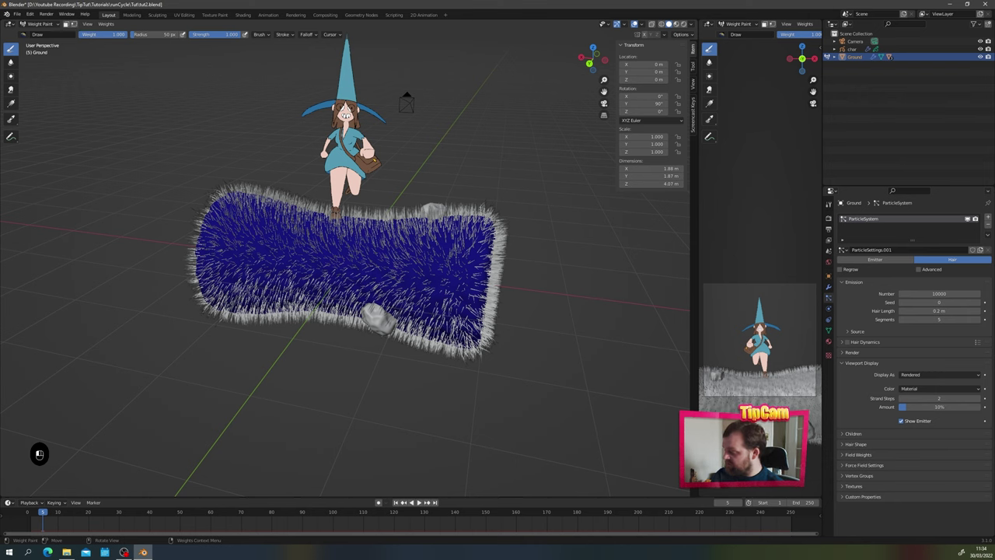
{"action": "left_click_drag", "start_coordinate": [255, 235], "coordinate": [444, 264]}
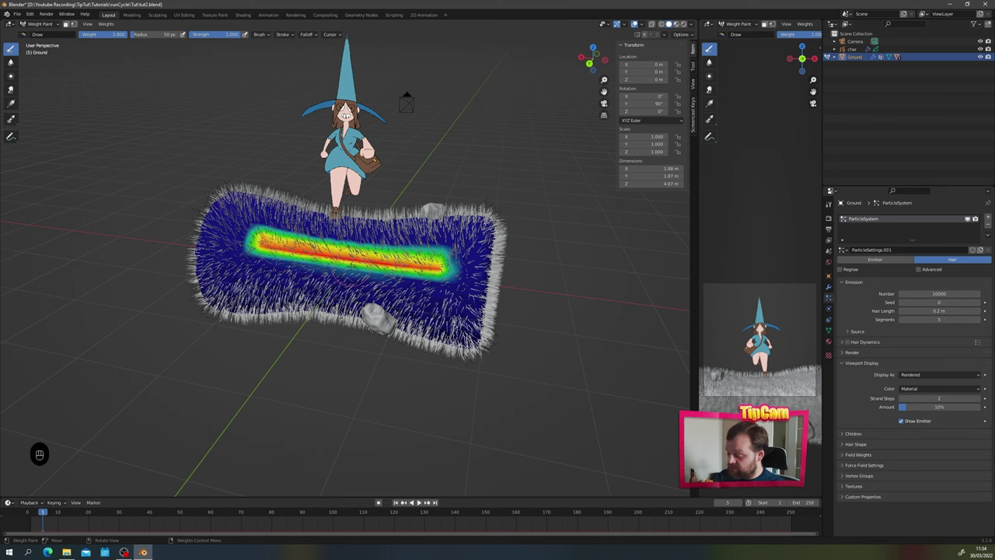
{"action": "key", "text": "ctrl+z"}
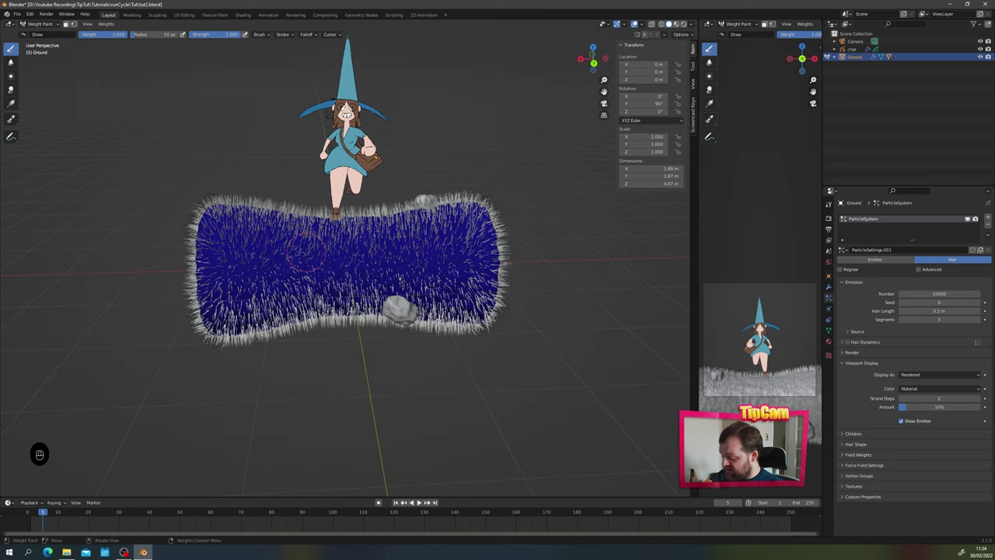
Step: With X-ray on, apply linear weight gradients in back view from each end of the ground inward, leaving the middle at low weight
{"action": "middle_click_drag", "start_coordinate": [366, 257], "coordinate": [341, 255], "text": "alt"}
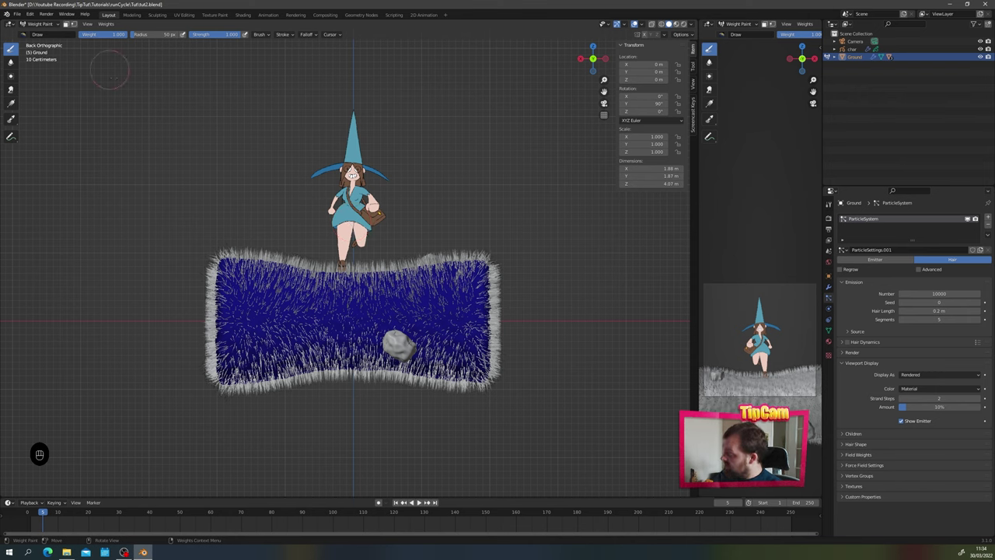
{"action": "left_click", "coordinate": [11, 105]}
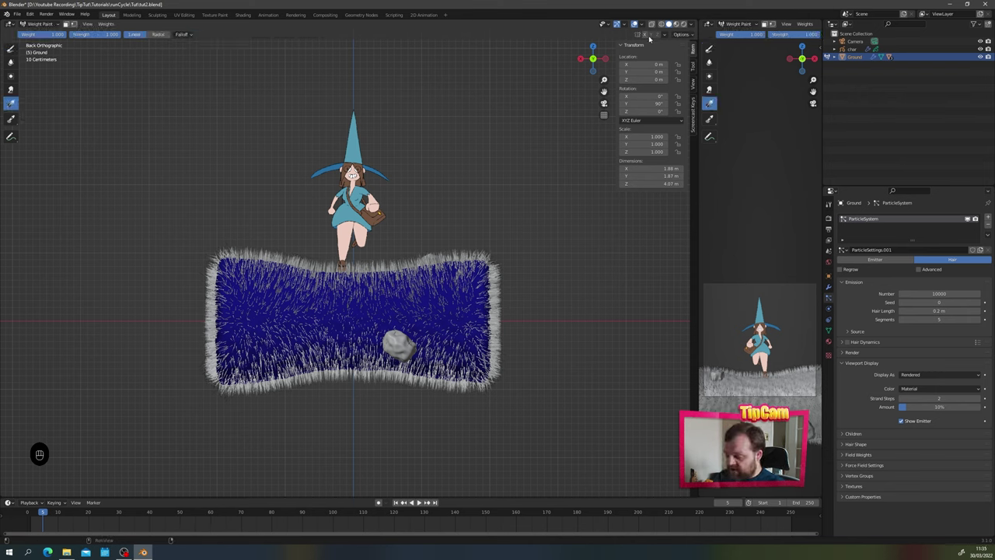
{"action": "left_click", "coordinate": [651, 25]}
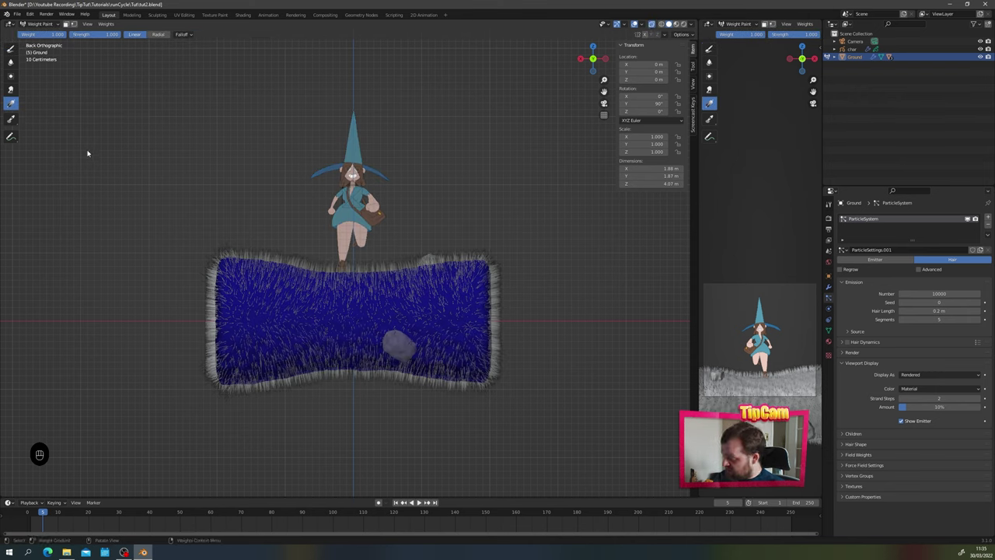
{"action": "left_click_drag", "start_coordinate": [222, 319], "coordinate": [406, 309]}
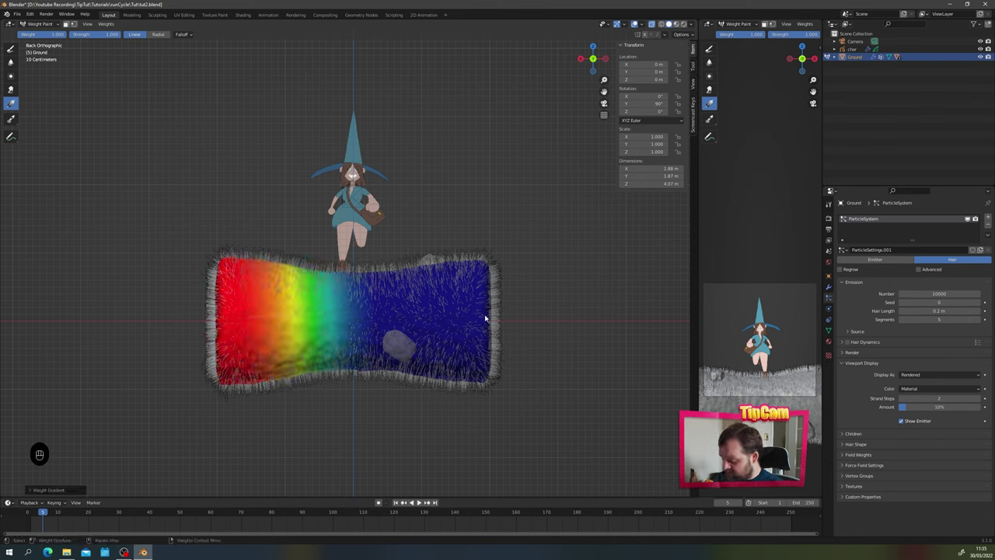
{"action": "left_click_drag", "start_coordinate": [485, 318], "coordinate": [335, 315]}
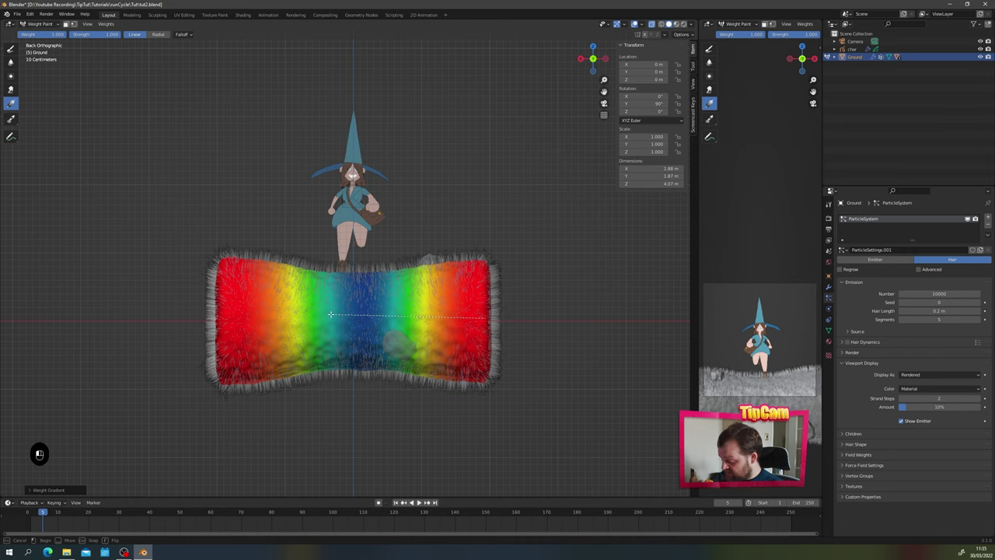
Step: Shrink the Draw brush to a 33 px radius and paint irregular full-weight strokes across the low-weight middle of the ground
{"action": "mouse_move", "coordinate": [295, 321]}
{"action": "middle_mouse_down"}
{"action": "mouse_move", "coordinate": [442, 334]}
{"action": "mouse_move", "coordinate": [467, 311]}
{"action": "mouse_move", "coordinate": [311, 265]}
{"action": "mouse_move", "coordinate": [529, 355]}
{"action": "mouse_move", "coordinate": [484, 288]}
{"action": "mouse_move", "coordinate": [506, 309]}
{"action": "mouse_move", "coordinate": [395, 306]}
{"action": "mouse_move", "coordinate": [484, 328]}
{"action": "mouse_move", "coordinate": [426, 378]}
{"action": "mouse_move", "coordinate": [461, 373]}
{"action": "middle_mouse_up"}
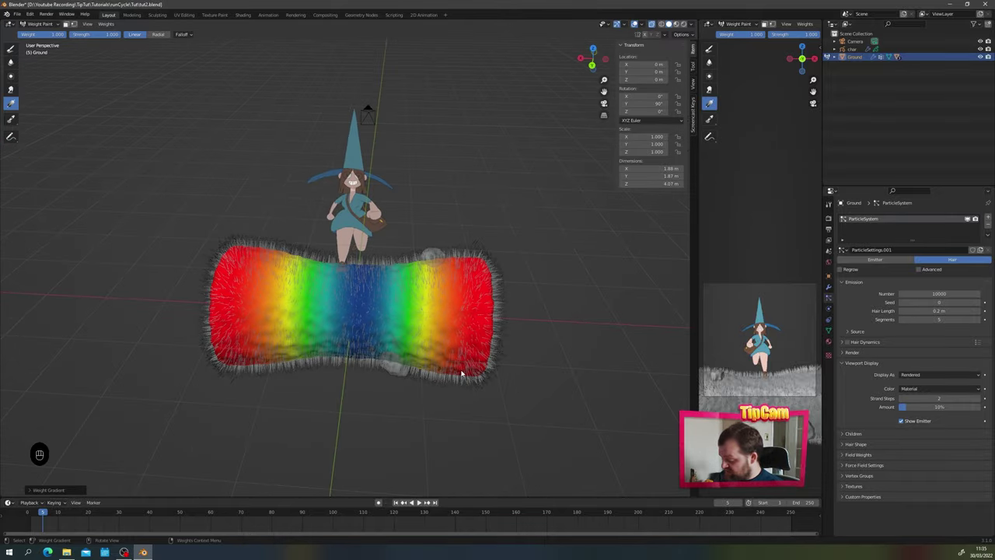
{"action": "left_click", "coordinate": [10, 49]}
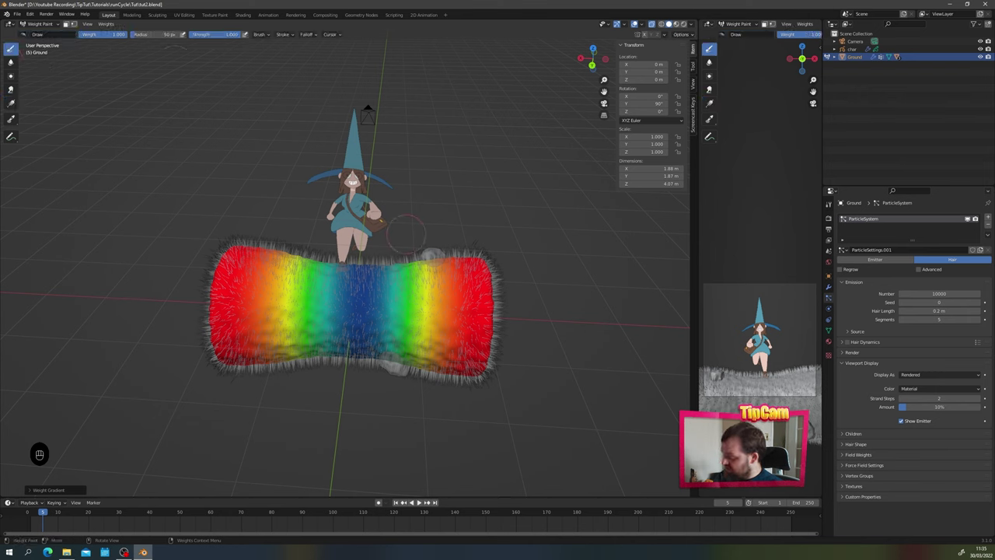
{"action": "key", "text": "f"}
{"action": "left_click", "coordinate": [433, 281]}
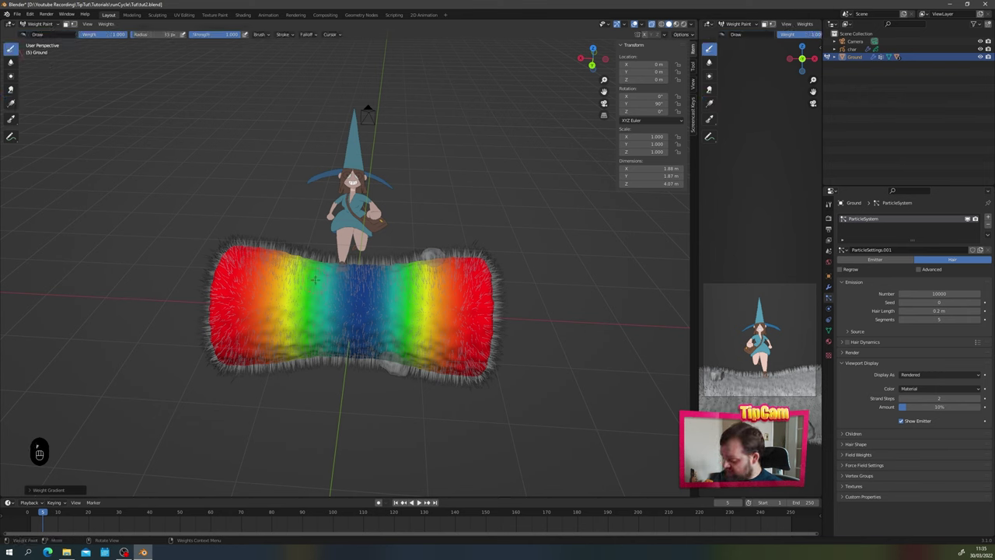
{"action": "mouse_move", "coordinate": [315, 280]}
{"action": "left_mouse_down"}
{"action": "mouse_move", "coordinate": [402, 289]}
{"action": "mouse_move", "coordinate": [315, 307]}
{"action": "mouse_move", "coordinate": [412, 342]}
{"action": "mouse_move", "coordinate": [264, 336]}
{"action": "left_mouse_up"}
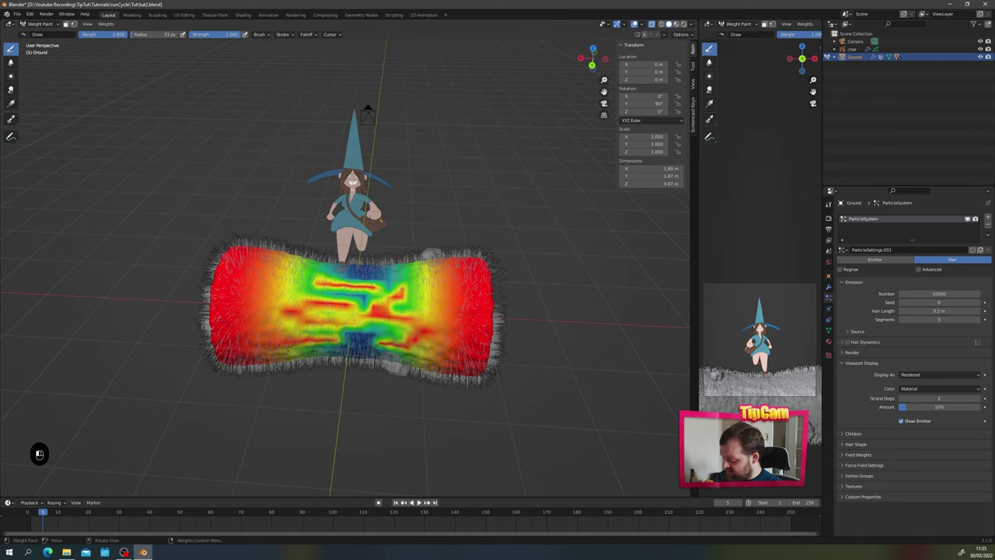
Step: Paint further irregular weight strokes around the rest of the ground's middle, switching the brush to a sampled weight of 0.641
{"action": "middle_click_drag", "start_coordinate": [342, 336], "coordinate": [349, 249]}
{"action": "mouse_move", "coordinate": [287, 296]}
{"action": "left_mouse_down"}
{"action": "mouse_move", "coordinate": [365, 333]}
{"action": "mouse_move", "coordinate": [311, 353]}
{"action": "left_mouse_up"}
{"action": "middle_click_drag", "start_coordinate": [311, 352], "coordinate": [327, 291]}
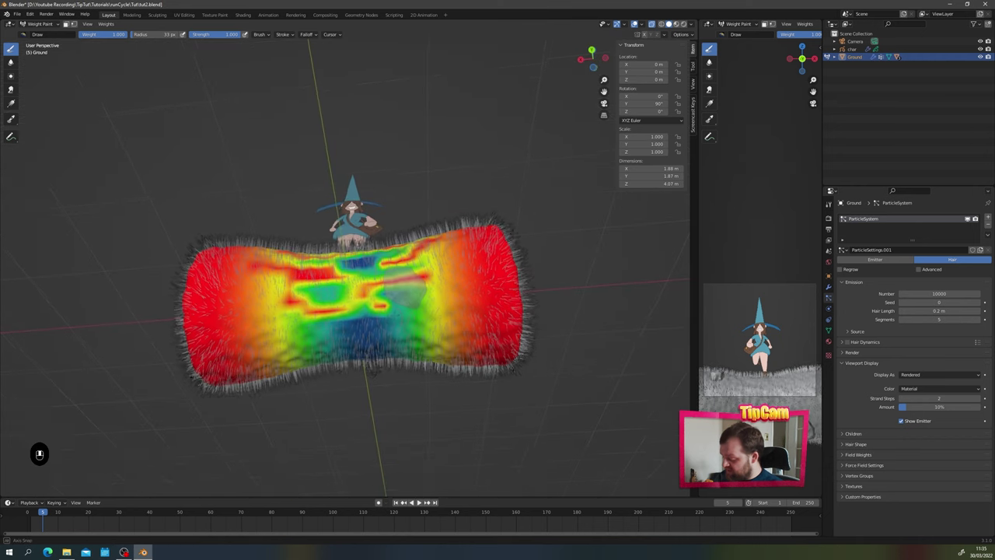
{"action": "mouse_move", "coordinate": [424, 264]}
{"action": "left_mouse_down"}
{"action": "mouse_move", "coordinate": [355, 311]}
{"action": "mouse_move", "coordinate": [362, 331]}
{"action": "left_mouse_up"}
{"action": "middle_click_drag", "start_coordinate": [362, 331], "coordinate": [373, 284]}
{"action": "mouse_move", "coordinate": [421, 284]}
{"action": "left_mouse_down"}
{"action": "mouse_move", "coordinate": [348, 282]}
{"action": "mouse_move", "coordinate": [392, 299]}
{"action": "mouse_move", "coordinate": [444, 266]}
{"action": "left_mouse_up"}
{"action": "middle_click_drag", "start_coordinate": [311, 292], "coordinate": [303, 187]}
{"action": "left_click_drag", "start_coordinate": [318, 185], "coordinate": [416, 183]}
{"action": "middle_click_drag", "start_coordinate": [412, 183], "coordinate": [398, 268]}
{"action": "left_click", "coordinate": [398, 268], "text": "ctrl"}
{"action": "left_click_drag", "start_coordinate": [420, 266], "coordinate": [437, 260]}
{"action": "mouse_move", "coordinate": [389, 357]}
{"action": "middle_mouse_down"}
{"action": "mouse_move", "coordinate": [381, 268]}
{"action": "mouse_move", "coordinate": [397, 145]}
{"action": "mouse_move", "coordinate": [289, 241]}
{"action": "middle_mouse_up"}
Step: Return the ground to Object Mode and turn X-ray off
{"action": "key", "text": "ctrl+Tab"}
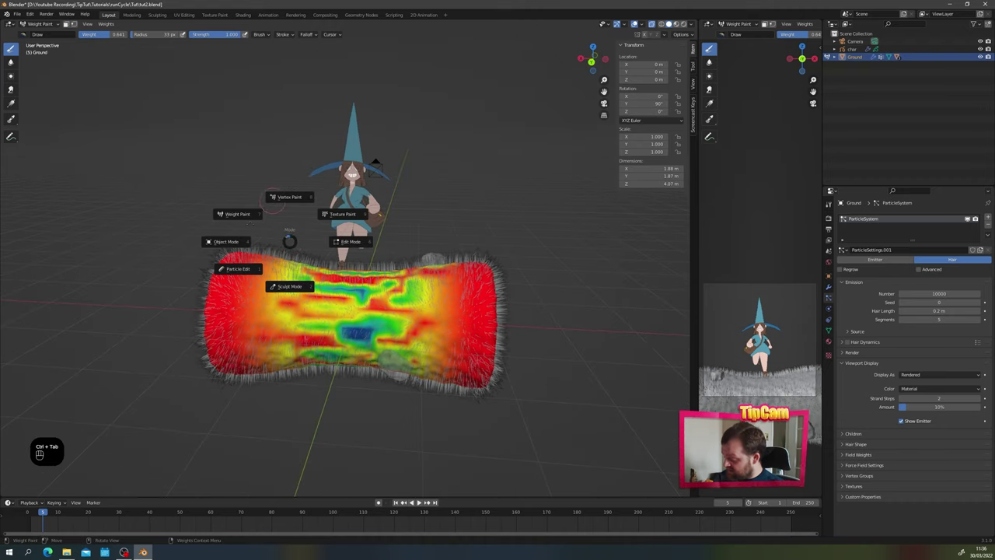
{"action": "left_click", "coordinate": [224, 242]}
{"action": "scroll", "coordinate": [368, 300], "scroll_direction": "down", "scroll_amount": 2}
{"action": "middle_click_drag", "start_coordinate": [369, 300], "coordinate": [485, 186]}
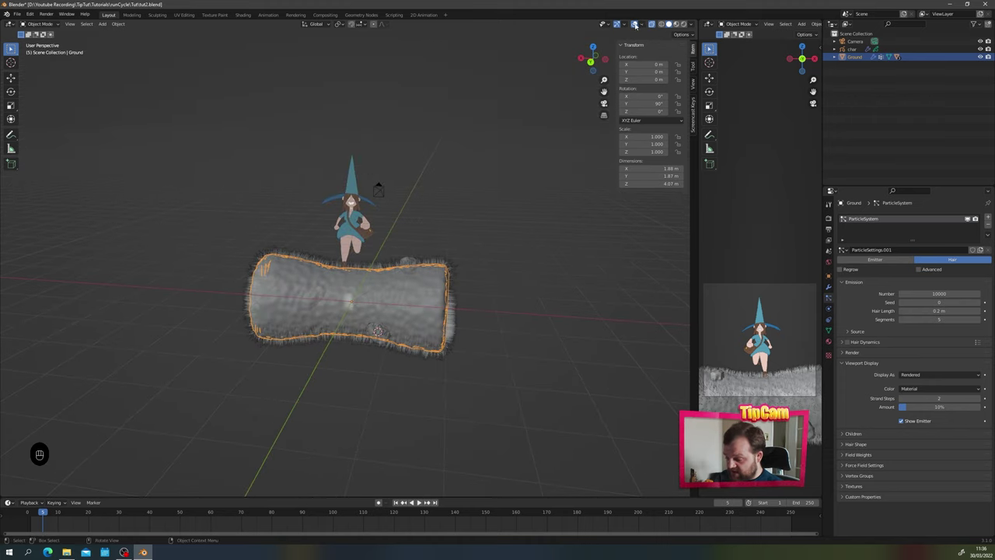
{"action": "middle_click_drag", "start_coordinate": [649, 26], "coordinate": [358, 371]}
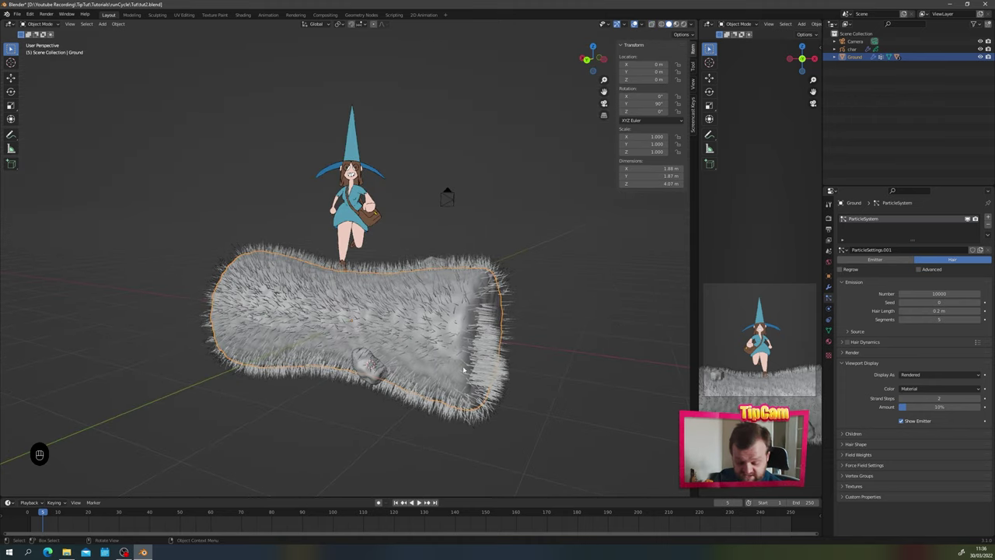
Step: Assign the vertex group "Group" to the hair's Density in the particle system's Vertex Groups settings
{"action": "left_click", "coordinate": [842, 475]}
{"action": "scroll", "coordinate": [848, 408], "scroll_direction": "down", "scroll_amount": 2}
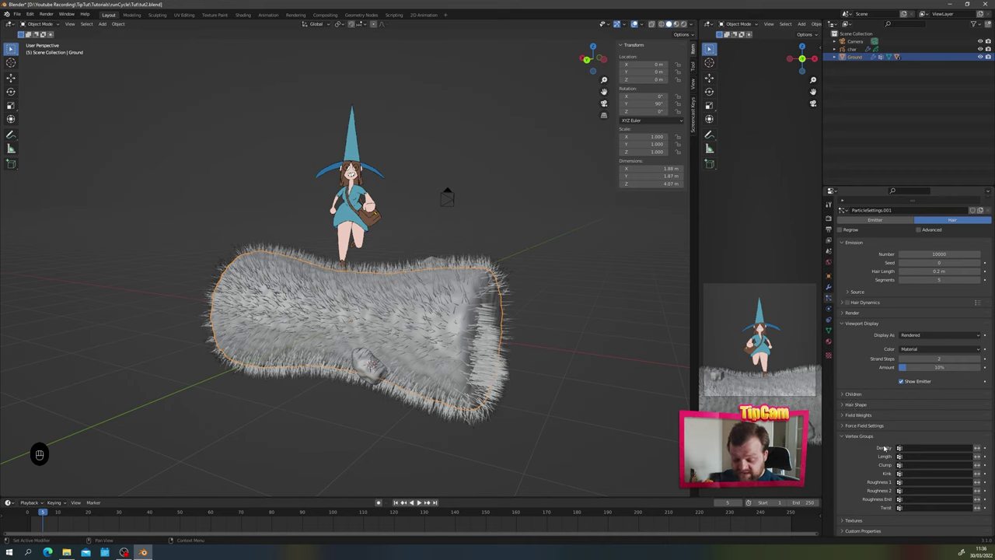
{"action": "left_click", "coordinate": [917, 448]}
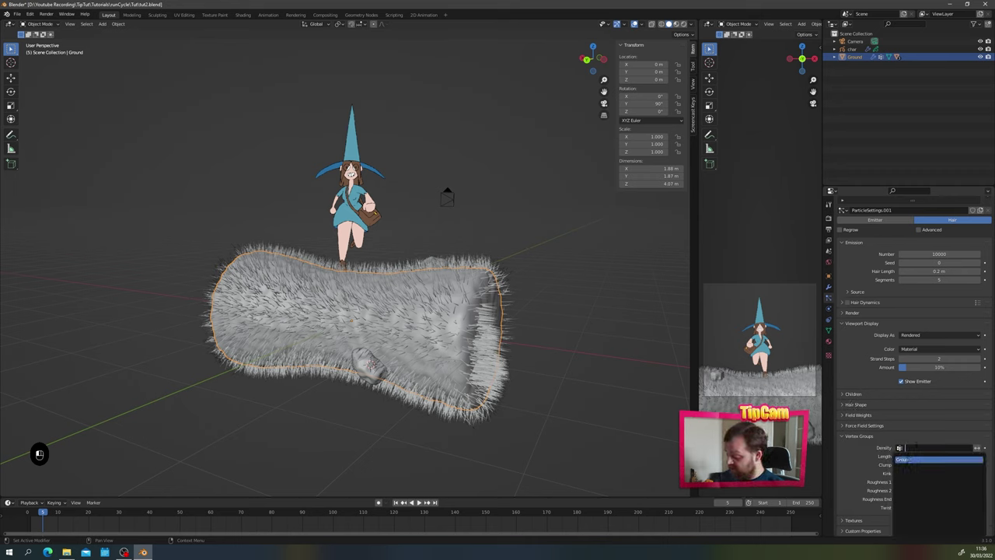
{"action": "left_click", "coordinate": [922, 459]}
{"action": "middle_click_drag", "start_coordinate": [427, 380], "coordinate": [463, 348]}
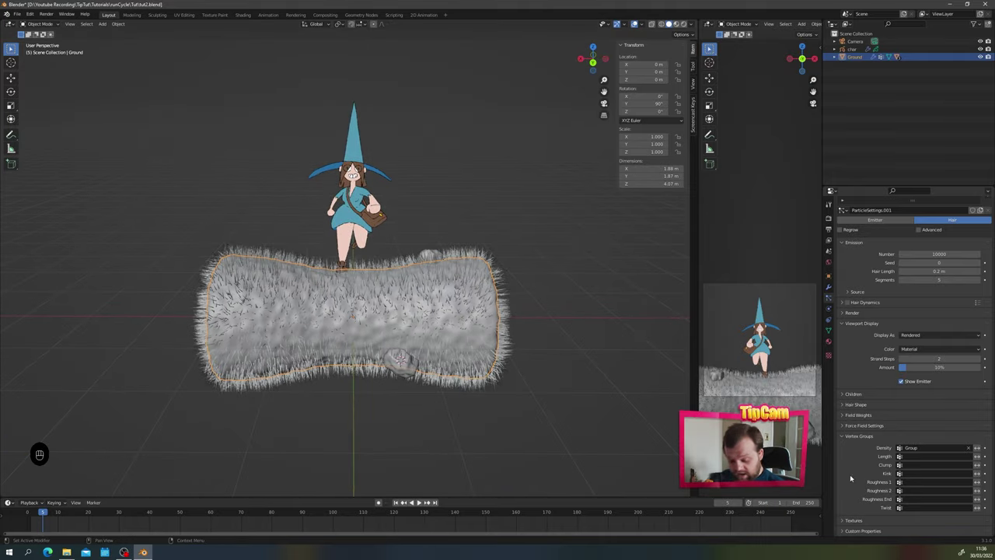
Step: Set the ground hair's viewport display amount to 100%
{"action": "left_click", "coordinate": [939, 367]}
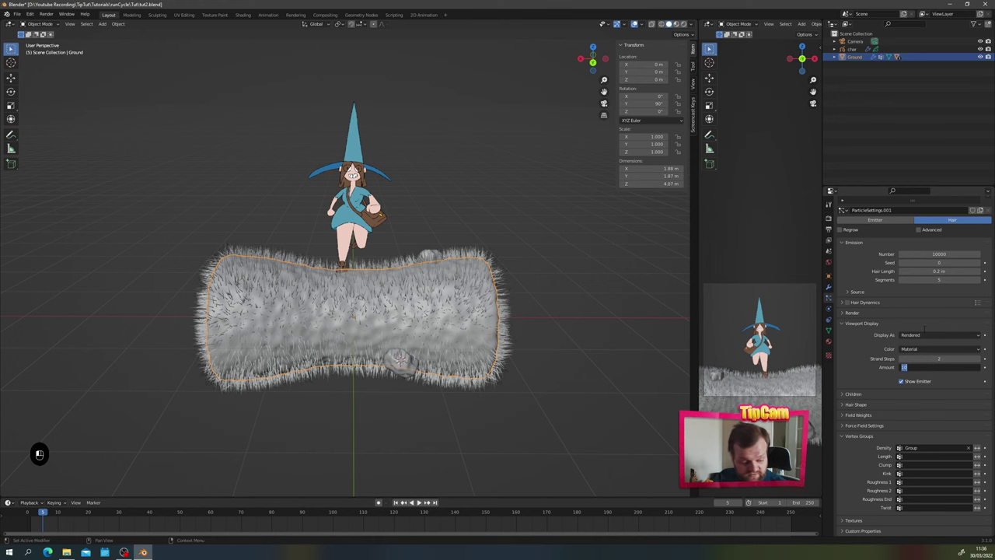
{"action": "type", "text": "0"}
{"action": "key", "text": "Return"}
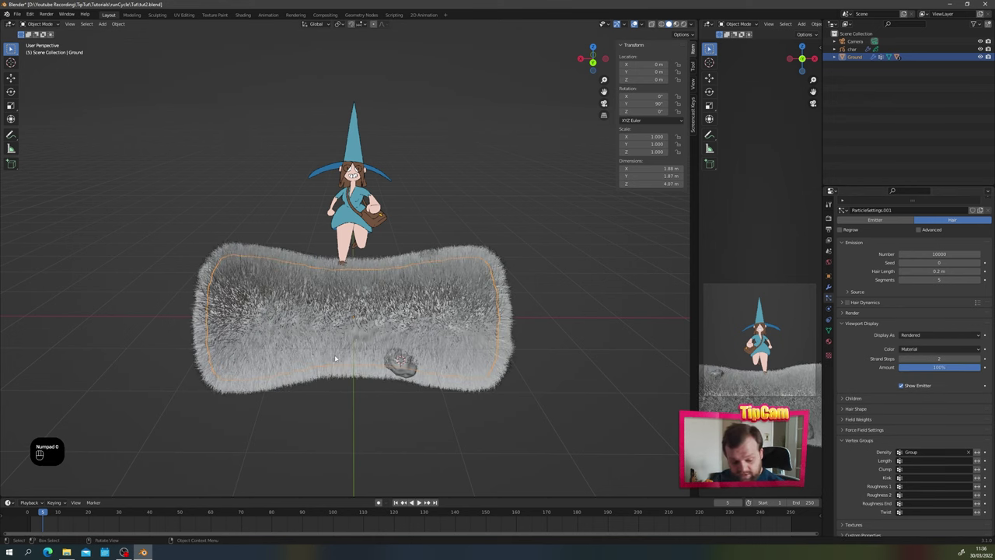
Step: Switch the ground to Weight Paint mode and set the Draw brush's weight to 0.1
{"action": "mouse_move", "coordinate": [400, 354]}
{"action": "middle_mouse_down"}
{"action": "mouse_move", "coordinate": [366, 356]}
{"action": "mouse_move", "coordinate": [375, 343]}
{"action": "middle_mouse_up"}
{"action": "key", "text": "ctrl+Tab"}
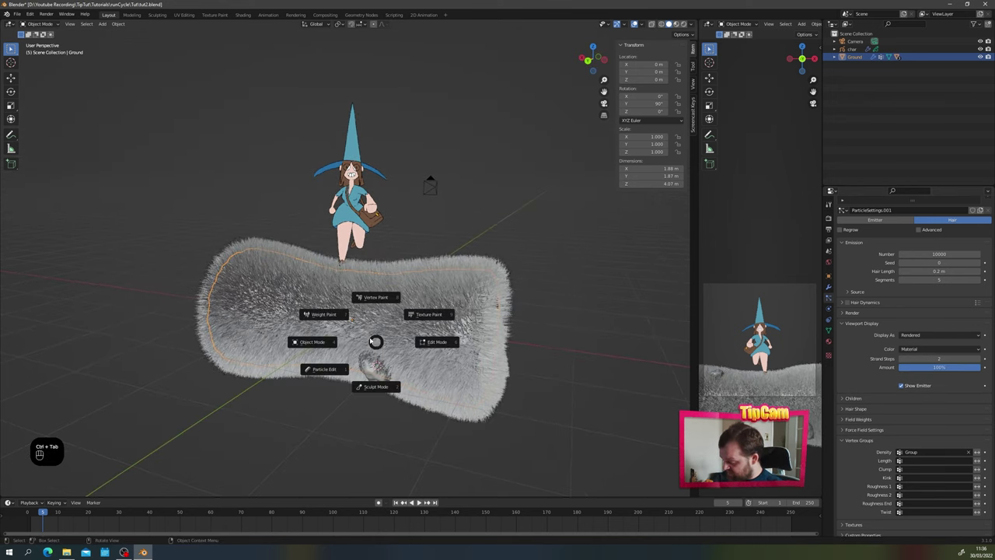
{"action": "left_click", "coordinate": [326, 315]}
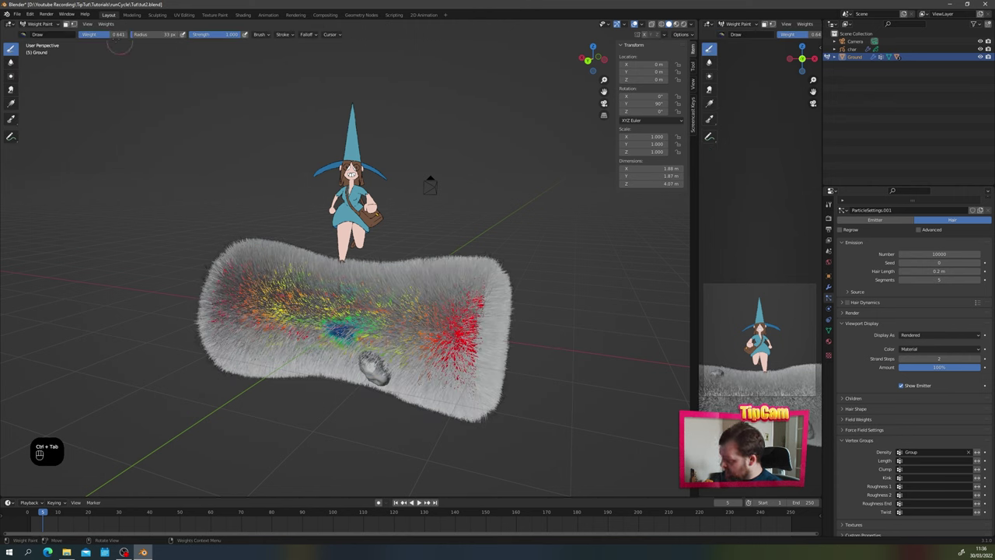
{"action": "mouse_move", "coordinate": [115, 34]}
{"action": "left_mouse_down"}
{"action": "mouse_move", "coordinate": [77, 34]}
{"action": "mouse_move", "coordinate": [122, 44]}
{"action": "left_mouse_up"}
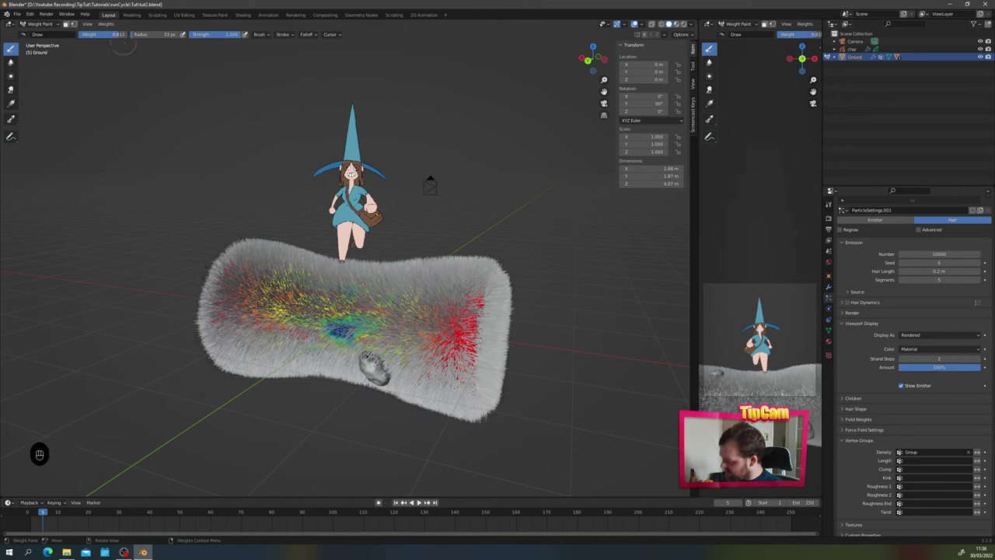
{"action": "left_click", "coordinate": [90, 34]}
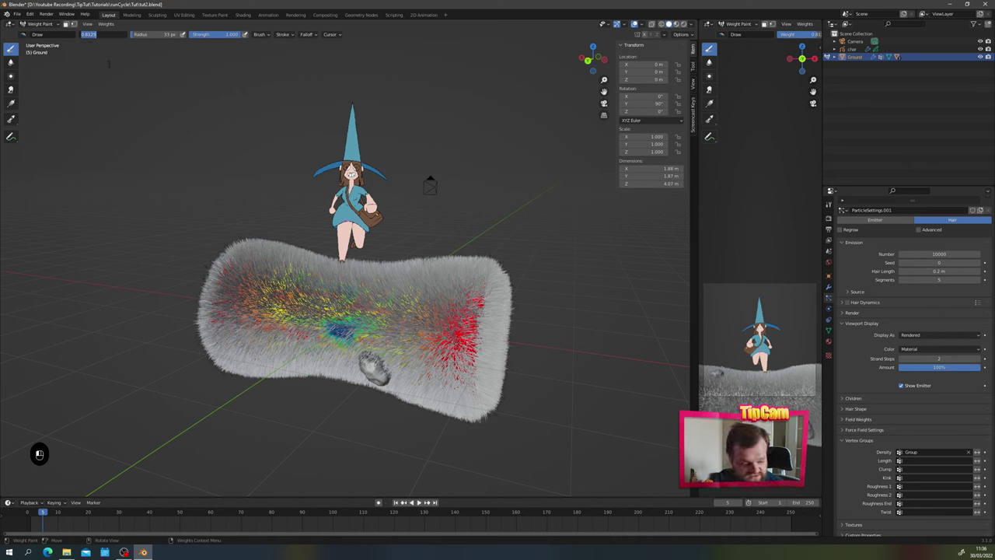
{"action": "type", "text": "0.1"}
{"action": "key", "text": "Return"}
Step: Paint 0.1-weight strokes around the ground's whole middle band to thin the grass along the witch's path
{"action": "mouse_move", "coordinate": [339, 329]}
{"action": "left_mouse_down"}
{"action": "mouse_move", "coordinate": [357, 308]}
{"action": "mouse_move", "coordinate": [319, 310]}
{"action": "mouse_move", "coordinate": [342, 300]}
{"action": "mouse_move", "coordinate": [366, 310]}
{"action": "mouse_move", "coordinate": [334, 300]}
{"action": "mouse_move", "coordinate": [350, 305]}
{"action": "left_mouse_up"}
{"action": "middle_click_drag", "start_coordinate": [350, 305], "coordinate": [349, 370]}
{"action": "left_click_drag", "start_coordinate": [356, 311], "coordinate": [346, 297]}
{"action": "mouse_move", "coordinate": [346, 297]}
{"action": "middle_mouse_down"}
{"action": "mouse_move", "coordinate": [132, 272]}
{"action": "mouse_move", "coordinate": [87, 249]}
{"action": "middle_mouse_up"}
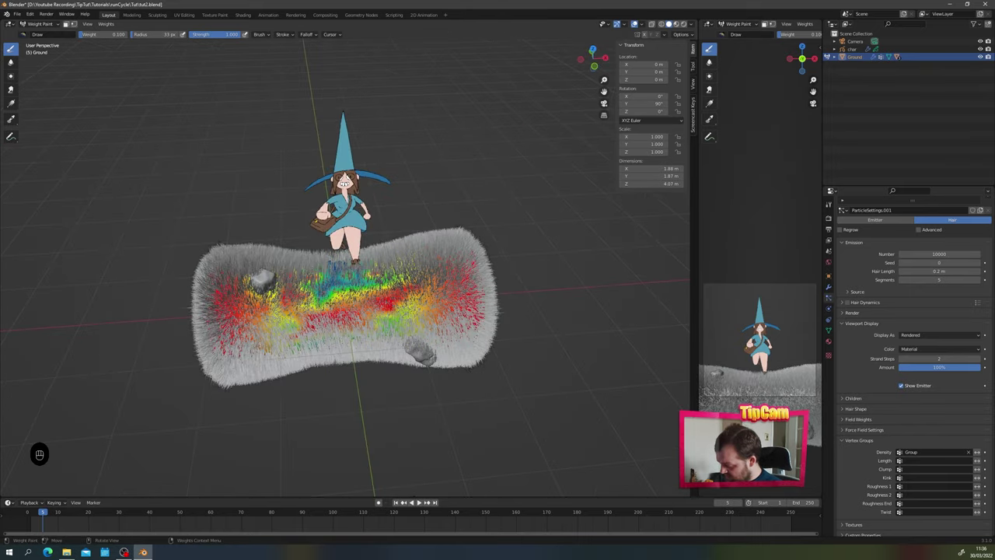
{"action": "mouse_move", "coordinate": [338, 283]}
{"action": "left_mouse_down"}
{"action": "mouse_move", "coordinate": [373, 314]}
{"action": "mouse_move", "coordinate": [356, 339]}
{"action": "left_mouse_up"}
{"action": "middle_click_drag", "start_coordinate": [357, 339], "coordinate": [354, 233]}
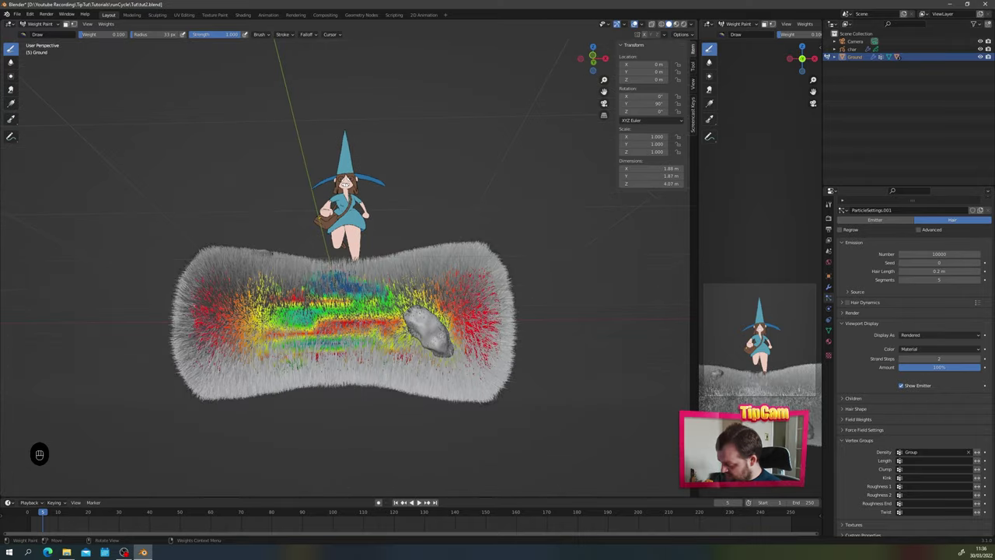
{"action": "left_click_drag", "start_coordinate": [335, 281], "coordinate": [351, 327]}
{"action": "middle_click_drag", "start_coordinate": [351, 327], "coordinate": [350, 365]}
{"action": "mouse_move", "coordinate": [334, 311]}
{"action": "left_mouse_down"}
{"action": "mouse_move", "coordinate": [353, 289]}
{"action": "mouse_move", "coordinate": [342, 282]}
{"action": "left_mouse_up"}
{"action": "middle_click_drag", "start_coordinate": [342, 282], "coordinate": [323, 350]}
{"action": "mouse_move", "coordinate": [314, 229]}
{"action": "left_mouse_down"}
{"action": "mouse_move", "coordinate": [361, 221]}
{"action": "mouse_move", "coordinate": [335, 190]}
{"action": "mouse_move", "coordinate": [346, 186]}
{"action": "left_mouse_up"}
{"action": "mouse_move", "coordinate": [346, 187]}
{"action": "middle_mouse_down"}
{"action": "mouse_move", "coordinate": [467, 272]}
{"action": "mouse_move", "coordinate": [459, 226]}
{"action": "middle_mouse_up"}
{"action": "middle_click_drag", "start_coordinate": [354, 233], "coordinate": [345, 310]}
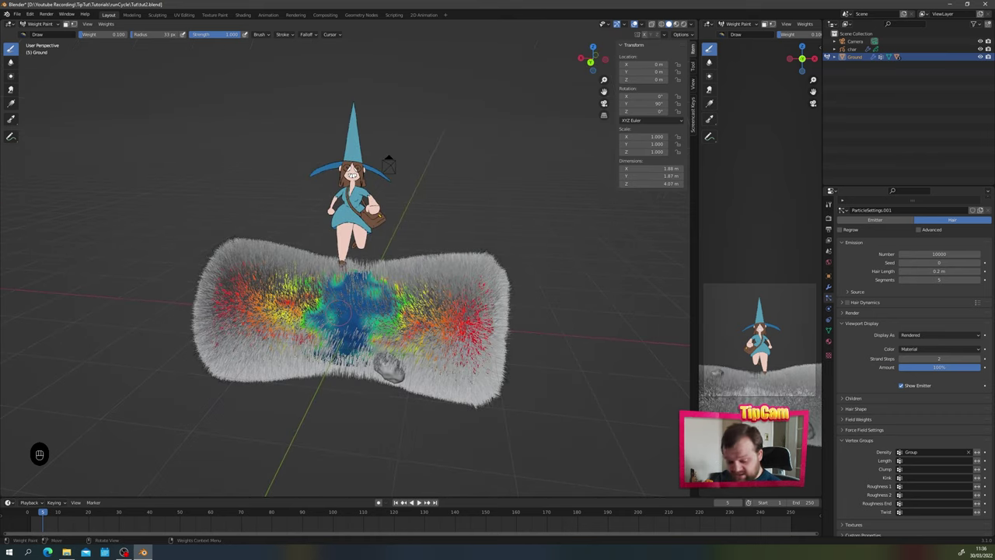
Step: Return the ground to Object Mode
{"action": "key", "text": "ctrl+Tab"}
{"action": "left_click", "coordinate": [280, 304]}
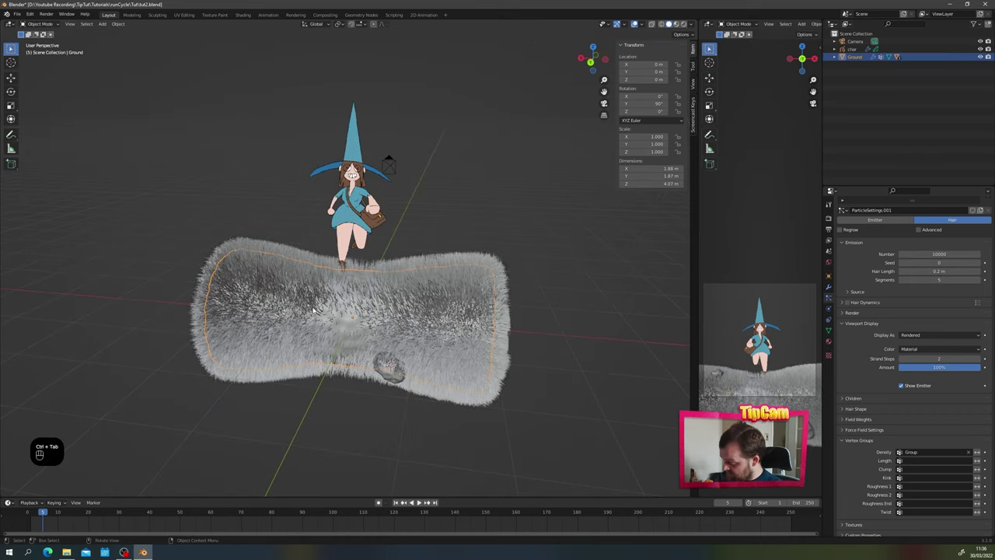
{"action": "mouse_move", "coordinate": [280, 304]}
{"action": "middle_mouse_down"}
{"action": "mouse_move", "coordinate": [331, 391]}
{"action": "mouse_move", "coordinate": [325, 340]}
{"action": "mouse_move", "coordinate": [300, 345]}
{"action": "mouse_move", "coordinate": [329, 371]}
{"action": "mouse_move", "coordinate": [286, 378]}
{"action": "mouse_move", "coordinate": [308, 339]}
{"action": "mouse_move", "coordinate": [358, 327]}
{"action": "mouse_move", "coordinate": [392, 278]}
{"action": "middle_mouse_up"}
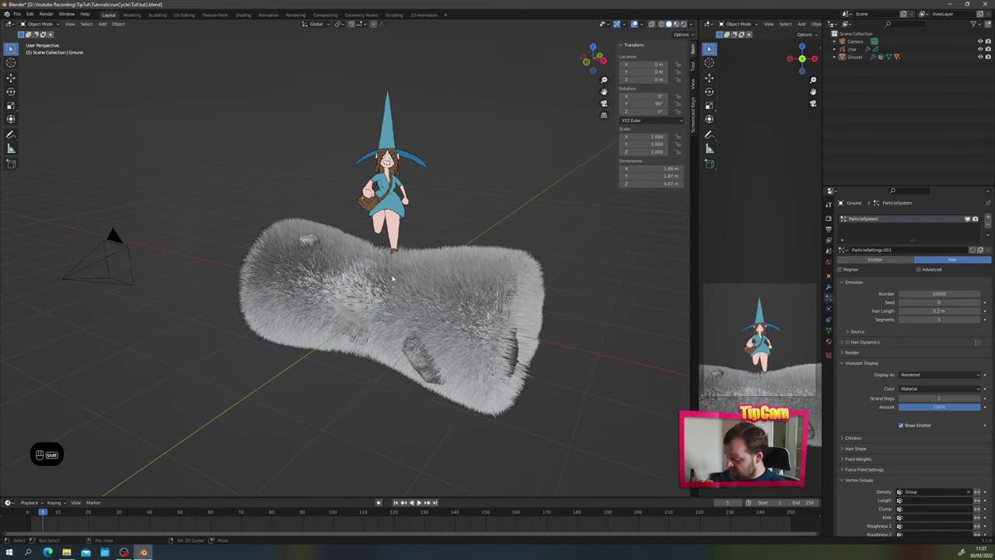
Step: Add a UV sphere on the ground near the far rock beside the witch and scale it down to about 0.1 m
{"action": "middle_click_drag", "start_coordinate": [328, 242], "coordinate": [347, 242]}
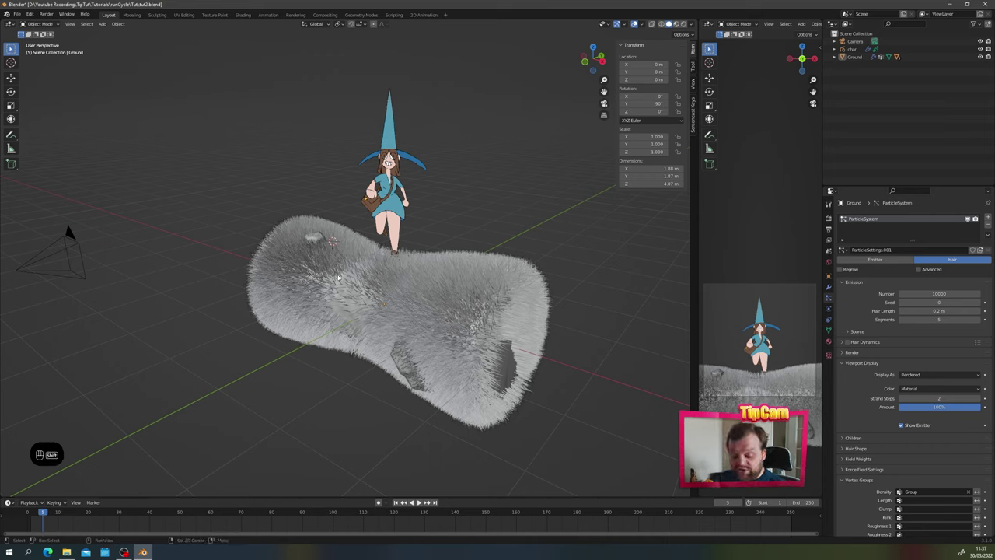
{"action": "key", "text": "shift+a"}
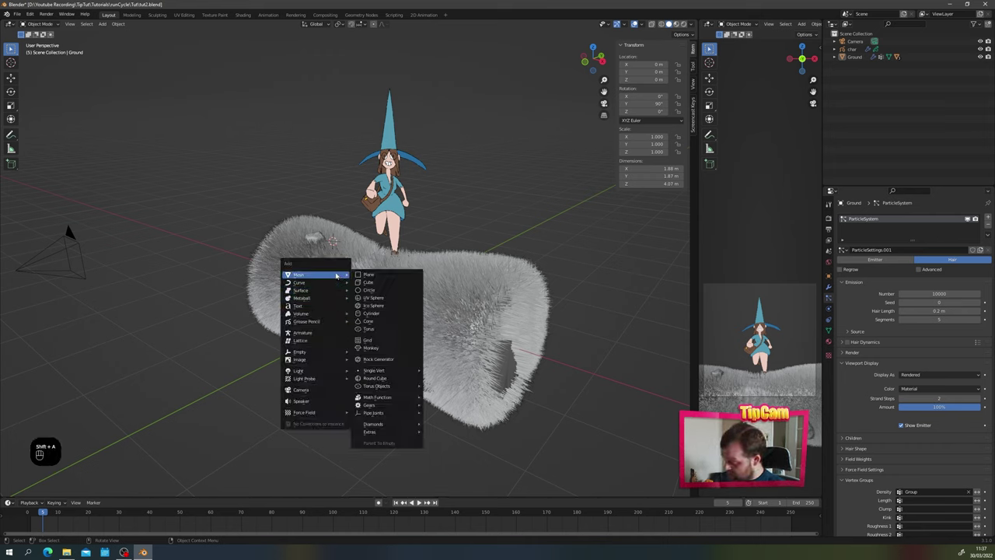
{"action": "left_click", "coordinate": [379, 303]}
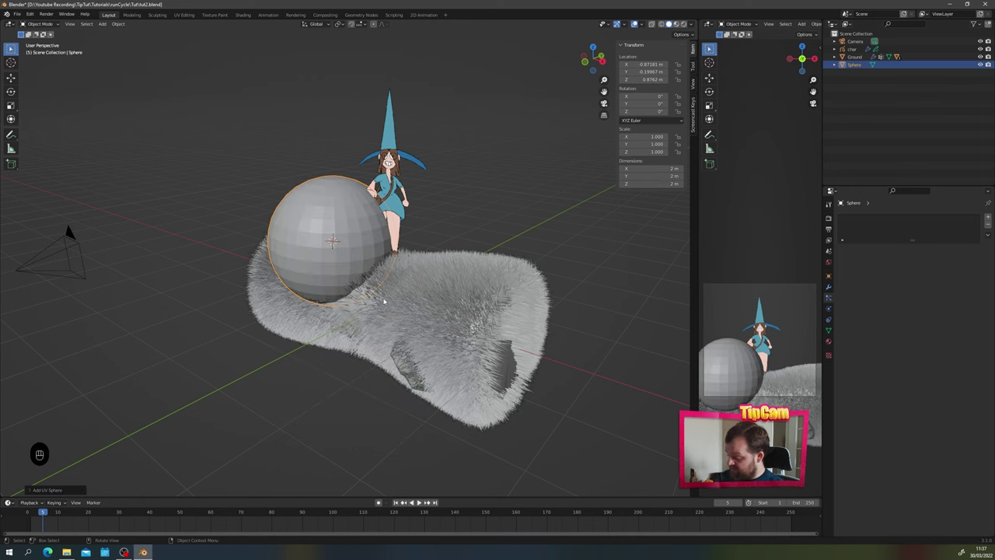
{"action": "middle_click_drag", "start_coordinate": [379, 303], "coordinate": [334, 256]}
{"action": "key", "text": "s"}
{"action": "left_click", "coordinate": [329, 243]}
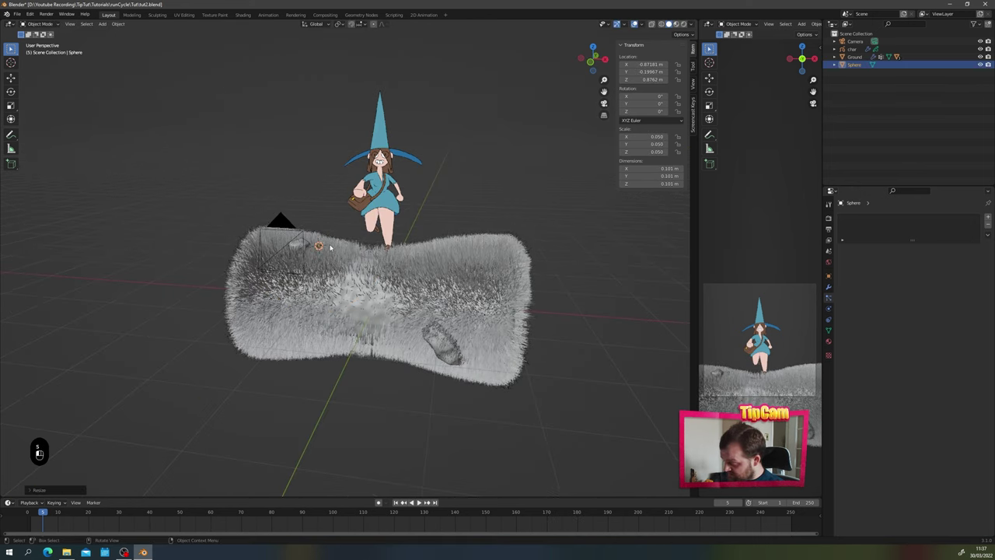
Step: Scale the small sphere down further to about 0.07 m across and apply its scale
{"action": "key", "text": "s"}
{"action": "left_click", "coordinate": [365, 238]}
{"action": "key", "text": "ctrl+a"}
{"action": "left_click", "coordinate": [357, 263]}
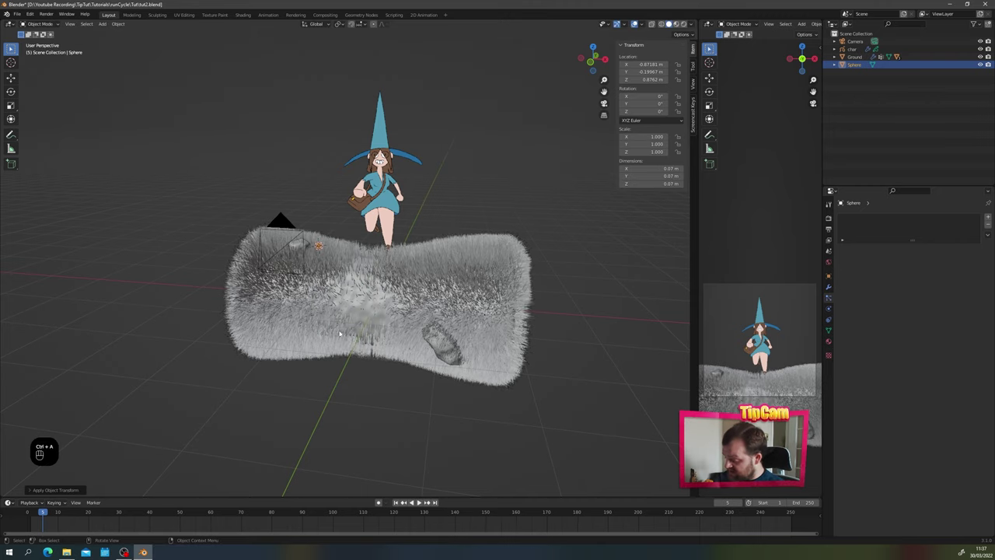
Step: Raise the sphere along Z to about 1.32 m, shrink it to about 0.037 m across and apply its scale
{"action": "key", "text": "g"}
{"action": "key", "text": "z"}
{"action": "left_click", "coordinate": [339, 302]}
{"action": "mouse_move", "coordinate": [339, 303]}
{"action": "middle_mouse_down"}
{"action": "mouse_move", "coordinate": [396, 308]}
{"action": "mouse_move", "coordinate": [351, 314]}
{"action": "middle_mouse_up"}
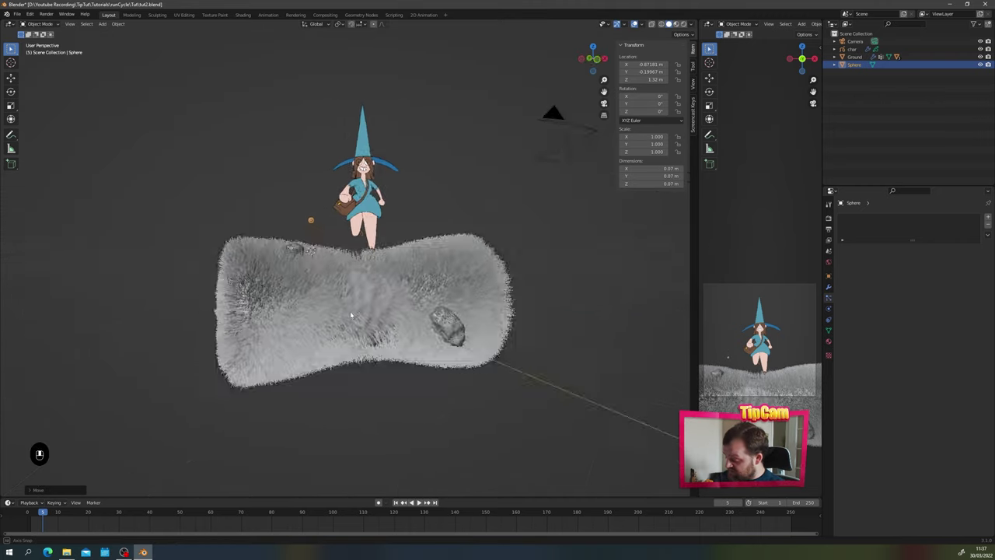
{"action": "scroll", "coordinate": [350, 311], "scroll_direction": "up", "scroll_amount": 4}
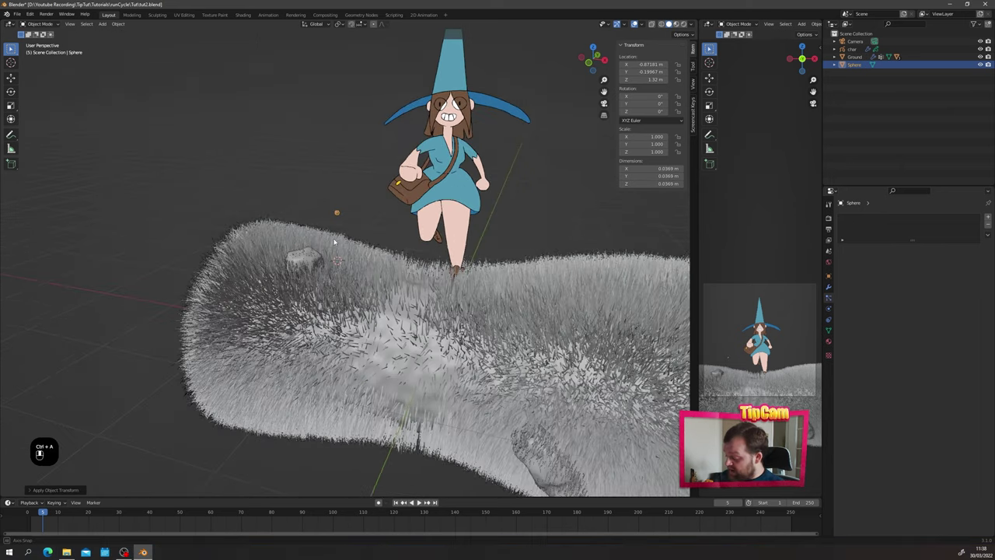
{"action": "scroll", "coordinate": [345, 263], "scroll_direction": "up", "scroll_amount": 2}
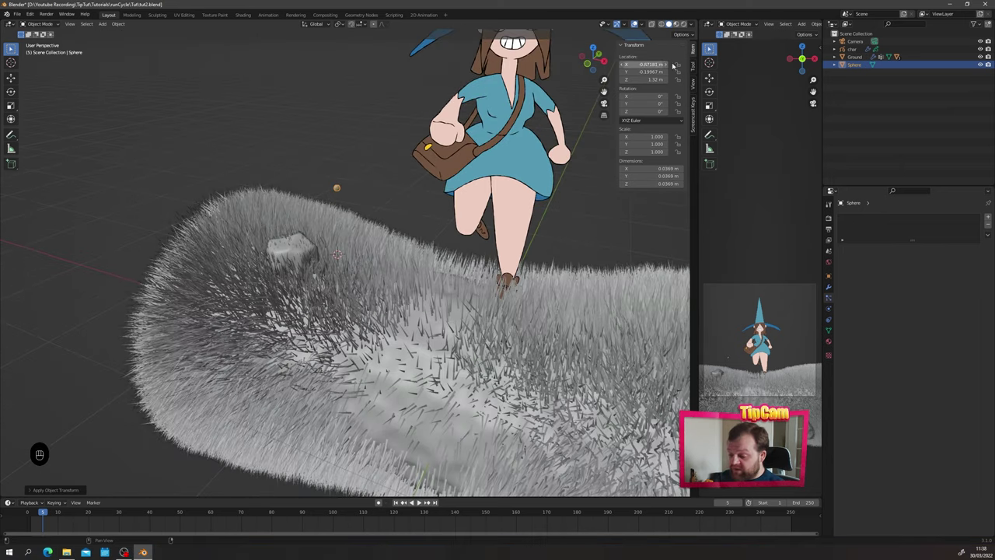
Step: Switch the main 3D viewport to Rendered shading
{"action": "left_click", "coordinate": [684, 24]}
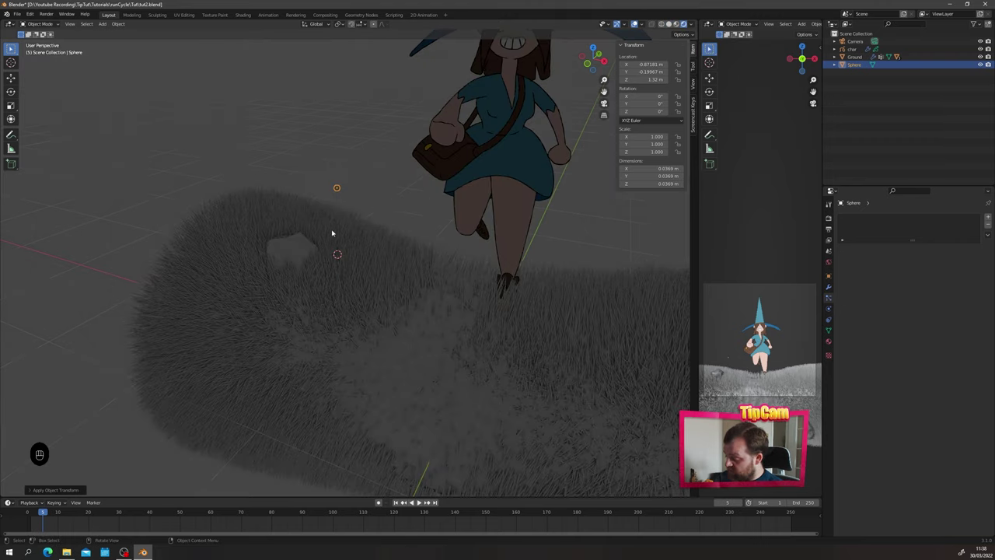
{"action": "scroll", "coordinate": [334, 232], "scroll_direction": "down", "scroll_amount": 3}
{"action": "mouse_move", "coordinate": [289, 233]}
{"action": "middle_mouse_down"}
{"action": "mouse_move", "coordinate": [327, 237]}
{"action": "mouse_move", "coordinate": [422, 208]}
{"action": "mouse_move", "coordinate": [324, 225]}
{"action": "middle_mouse_up"}
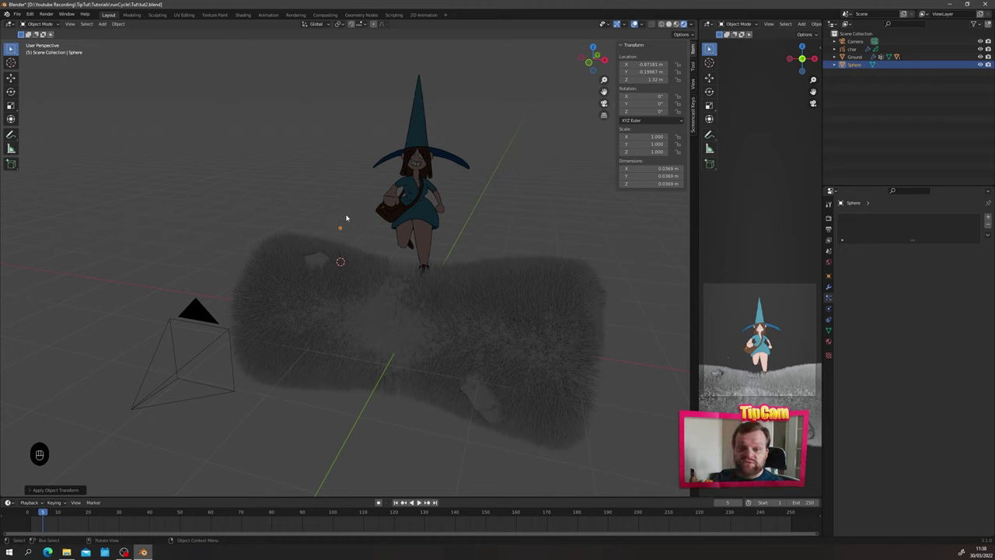
Step: Snap the 3D cursor to the small sphere and rename the sphere Firefly
{"action": "key", "text": "shift+s"}
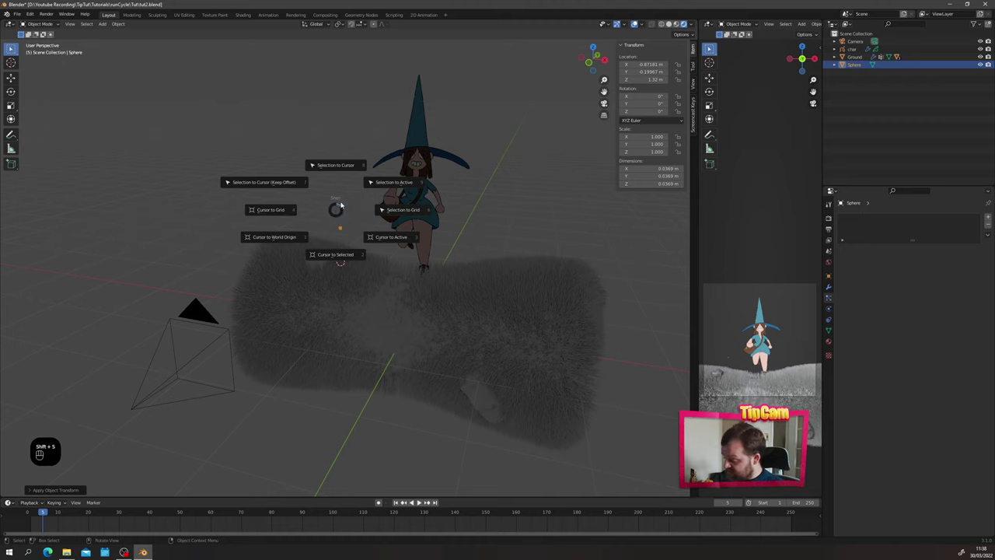
{"action": "left_click", "coordinate": [332, 256]}
{"action": "middle_click_drag", "start_coordinate": [305, 239], "coordinate": [315, 257]}
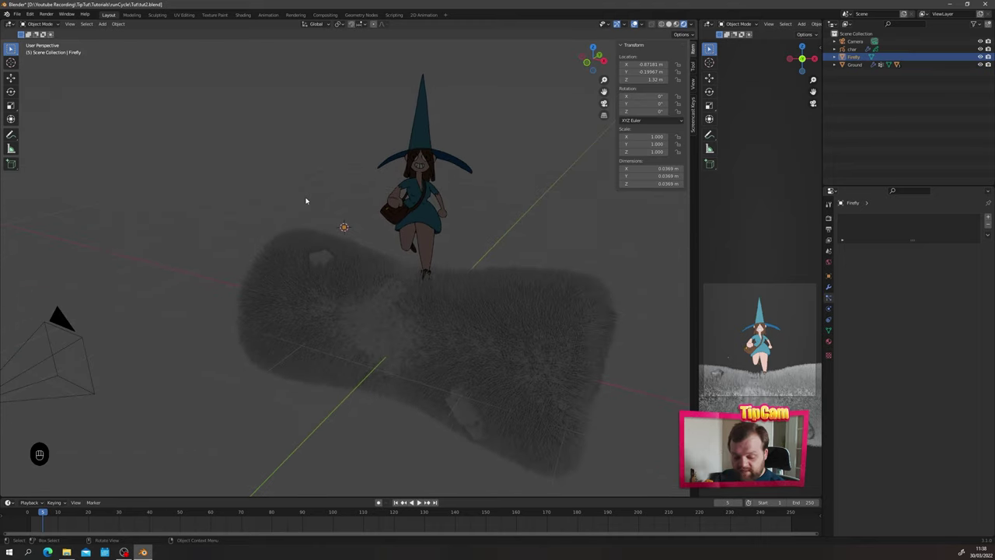
Step: Add a point light at the 3D cursor, in the centre of the Firefly sphere
{"action": "key", "text": "shift+a"}
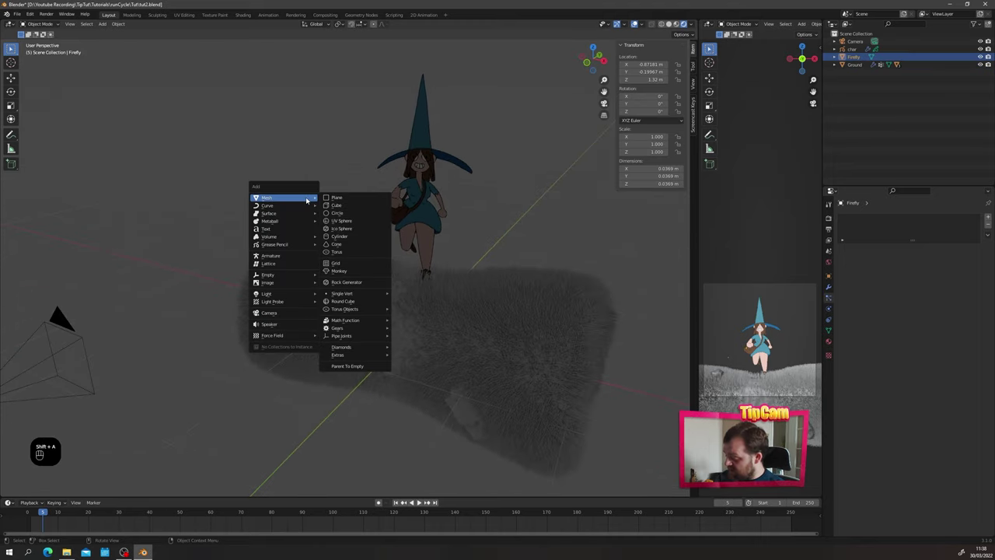
{"action": "mouse_move", "coordinate": [308, 286]}
{"action": "left_click", "coordinate": [341, 296]}
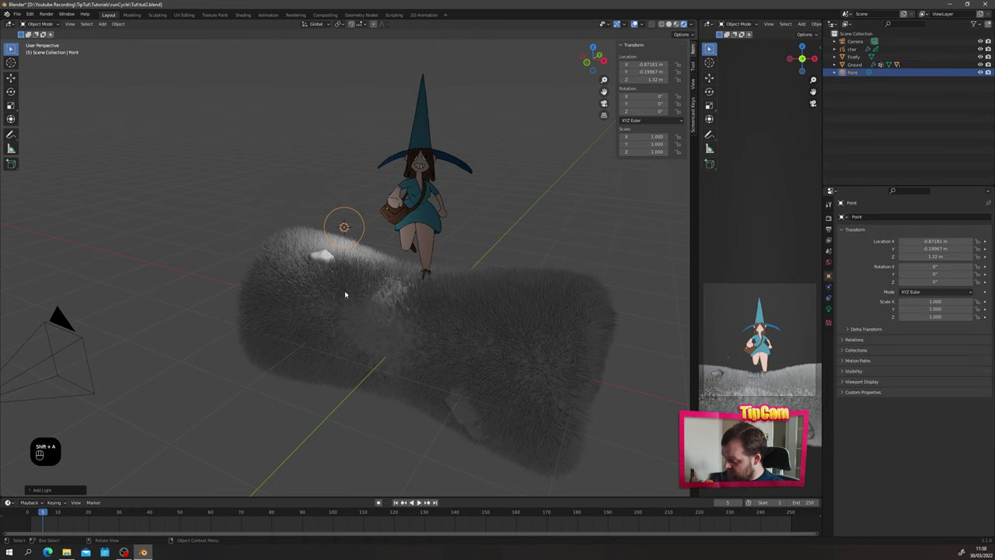
{"action": "middle_click_drag", "start_coordinate": [342, 294], "coordinate": [375, 295]}
{"action": "scroll", "coordinate": [374, 291], "scroll_direction": "up", "scroll_amount": 2}
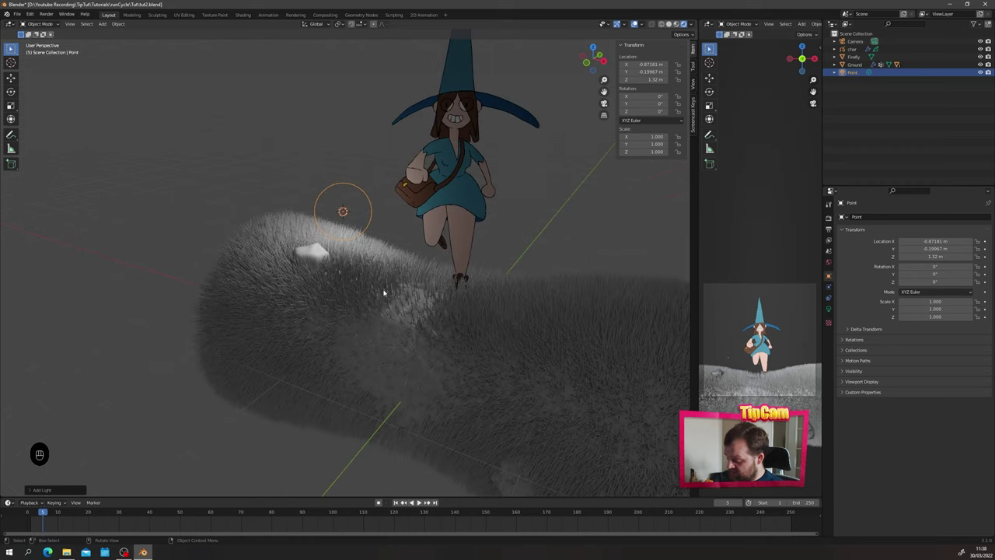
Step: Parent the point light to the Firefly sphere using the Object option
{"action": "left_click", "coordinate": [853, 57]}
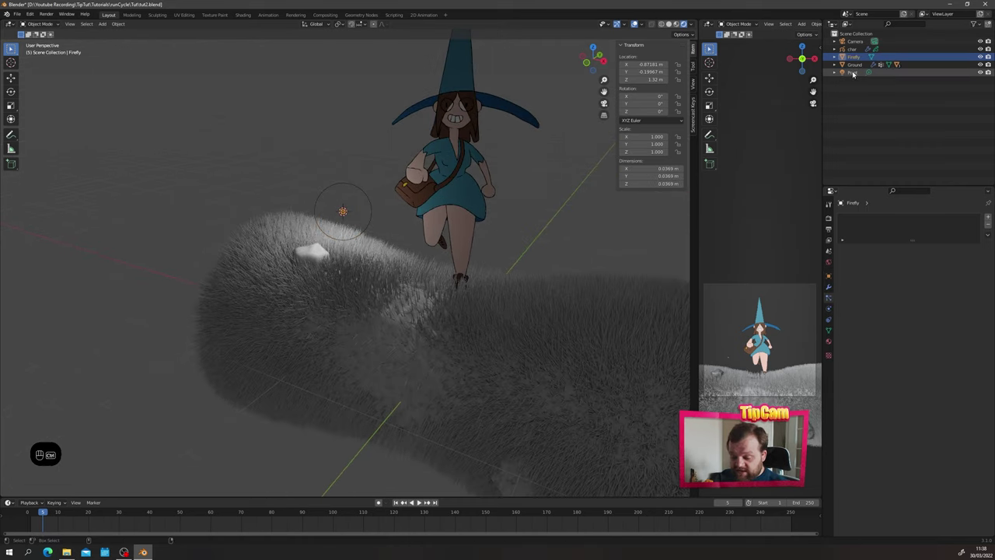
{"action": "left_click", "coordinate": [853, 72]}
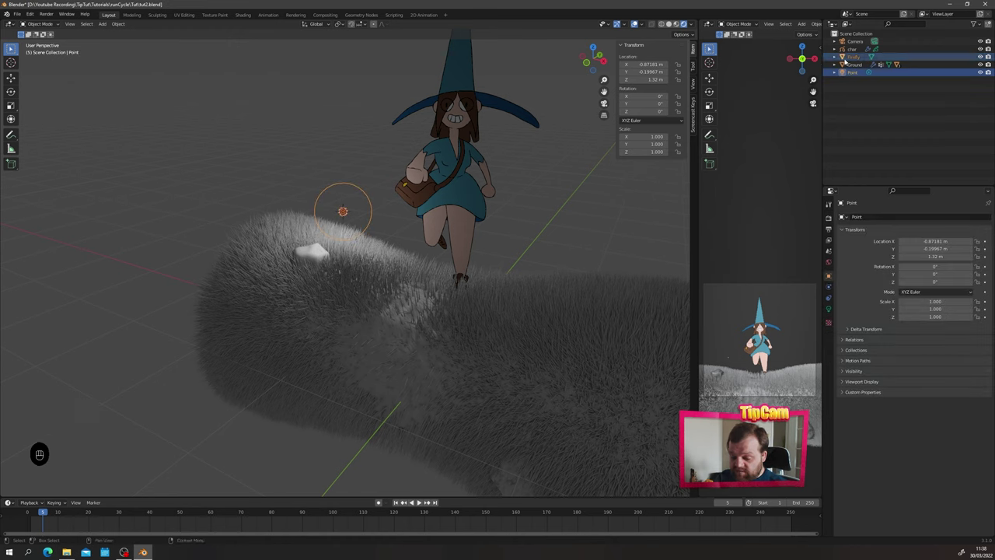
{"action": "left_click", "coordinate": [848, 58], "text": "ctrl"}
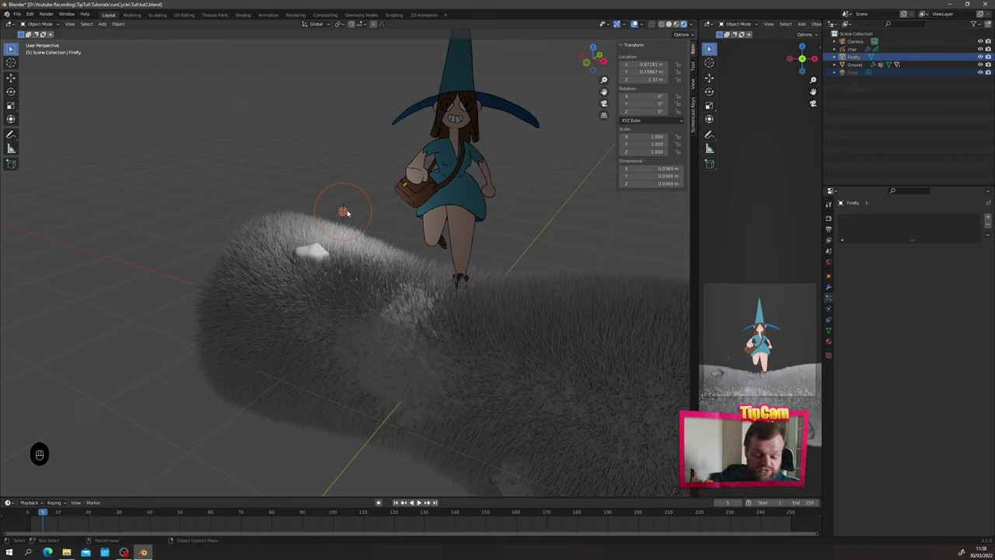
{"action": "key", "text": "ctrl+p"}
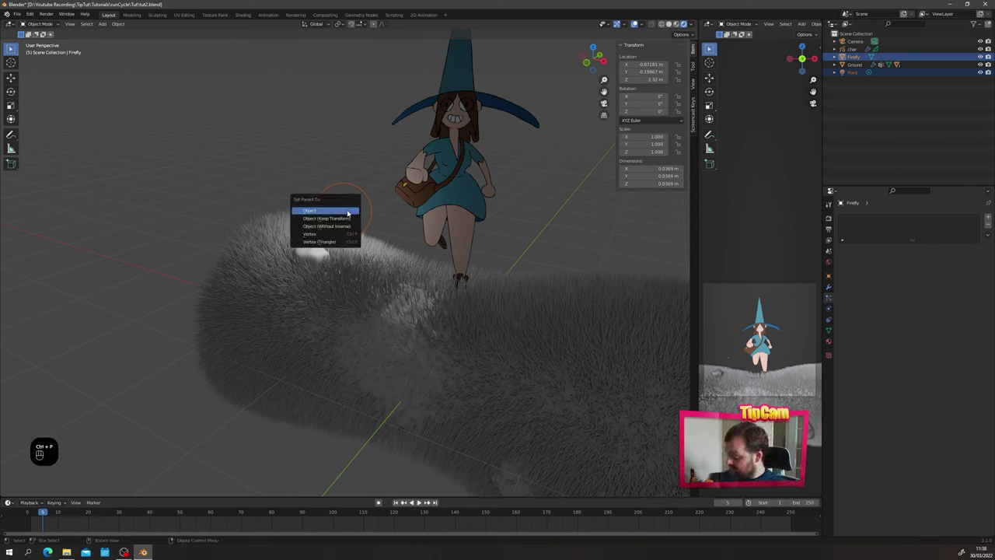
{"action": "left_click", "coordinate": [348, 213]}
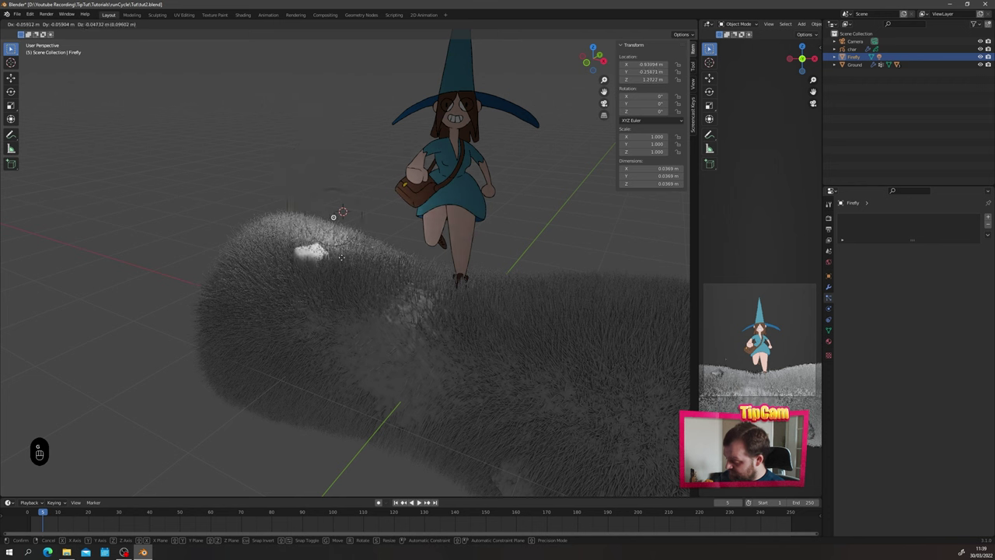
Step: Move the Firefly sphere freely to test whether its light follows, and undo the move
{"action": "key", "text": "g"}
{"action": "left_click", "coordinate": [323, 187]}
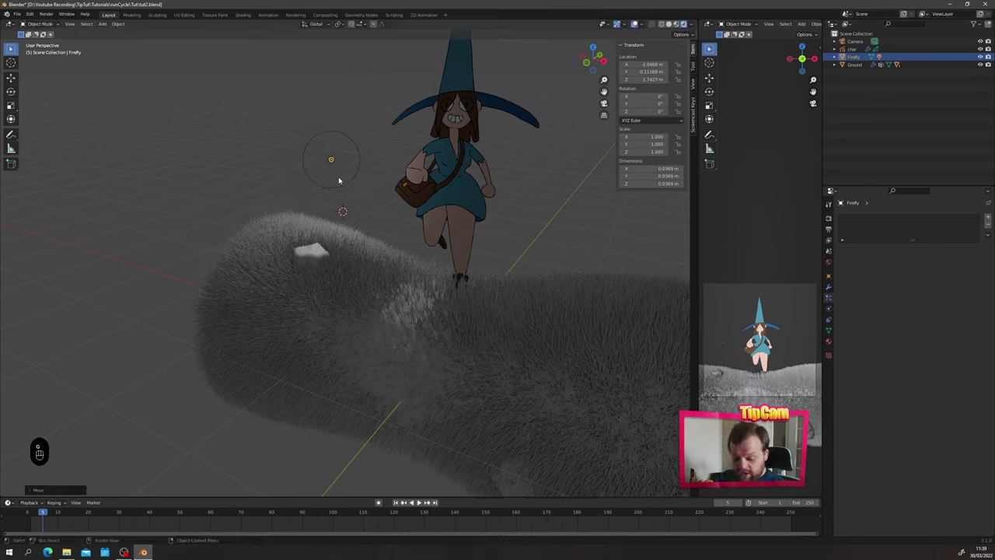
{"action": "key", "text": "ctrl+z"}
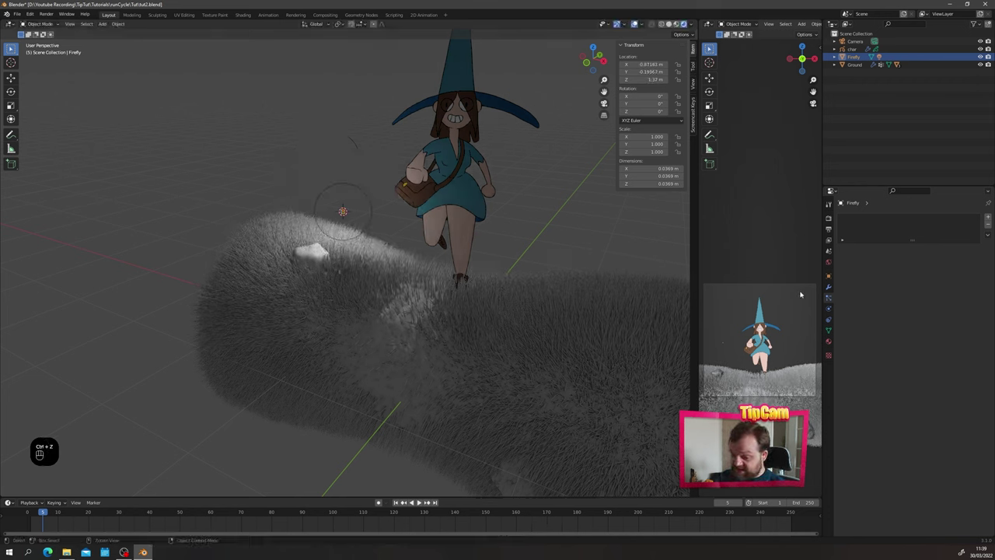
Step: Parent the Firefly sphere to the Ground using the Object option, and expand the Ground's hierarchy
{"action": "left_click", "coordinate": [855, 64], "text": "ctrl"}
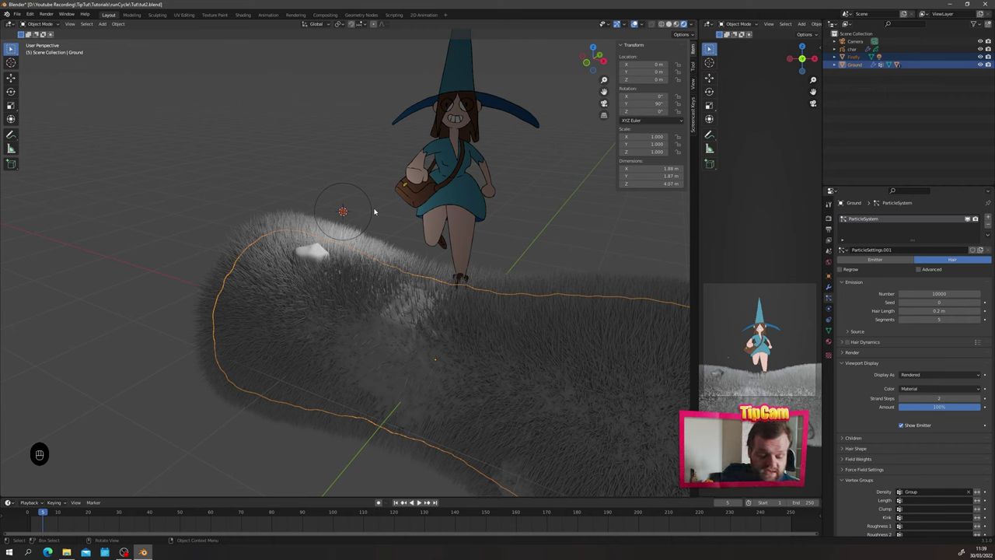
{"action": "key", "text": "ctrl+p"}
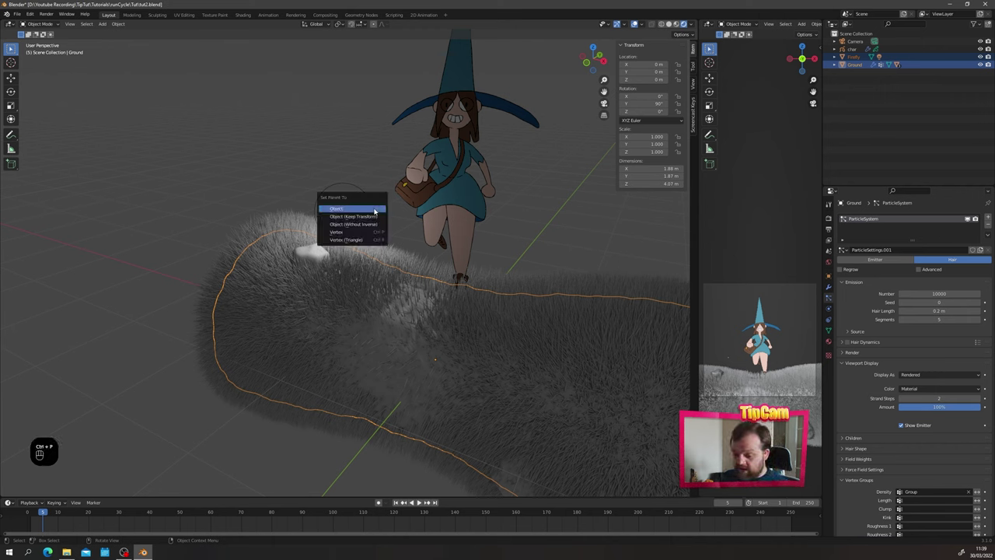
{"action": "left_click", "coordinate": [374, 210]}
{"action": "left_click", "coordinate": [837, 57]}
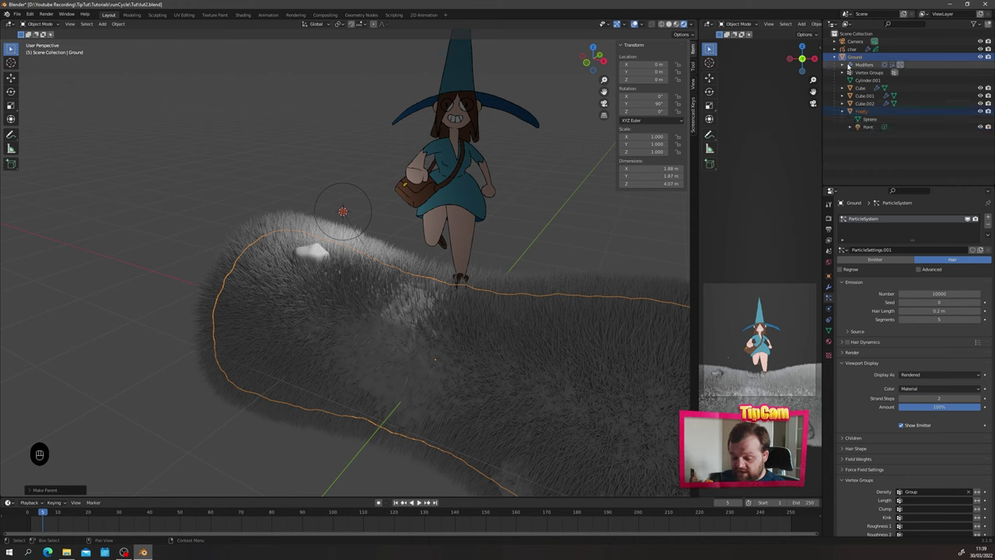
Step: Rotate the Ground freely to test whether the firefly follows, and undo the rotation
{"action": "key", "text": "r"}
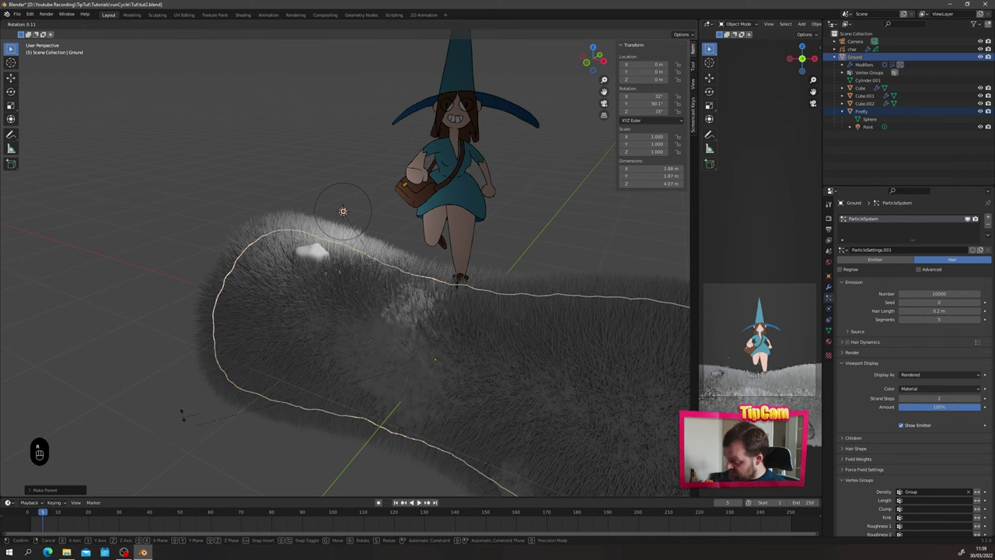
{"action": "left_click", "coordinate": [229, 377]}
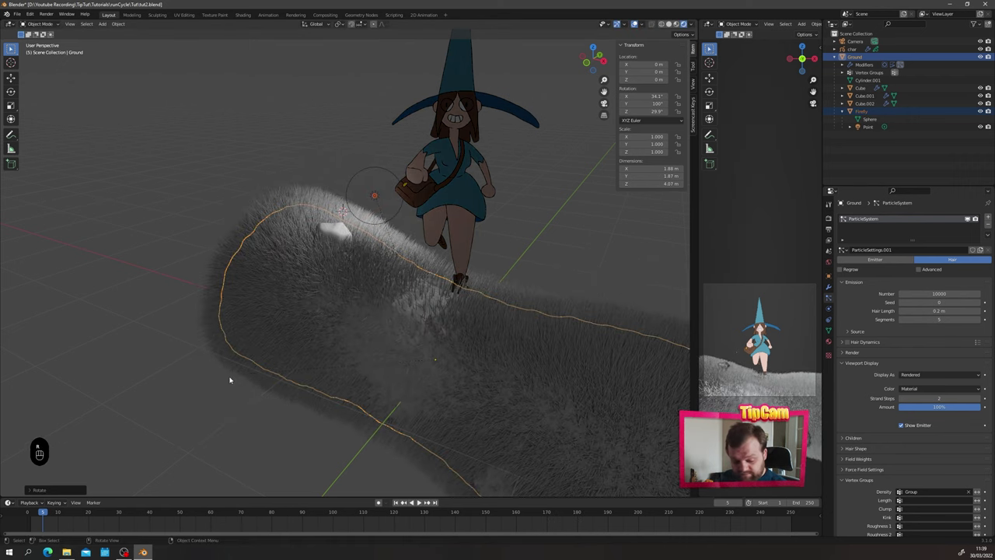
{"action": "key", "text": "ctrl+z"}
{"action": "key", "text": "ctrl+z"}
Step: Move the Firefly sphere freely to test it independently of the Ground, and undo the move
{"action": "left_click", "coordinate": [862, 113]}
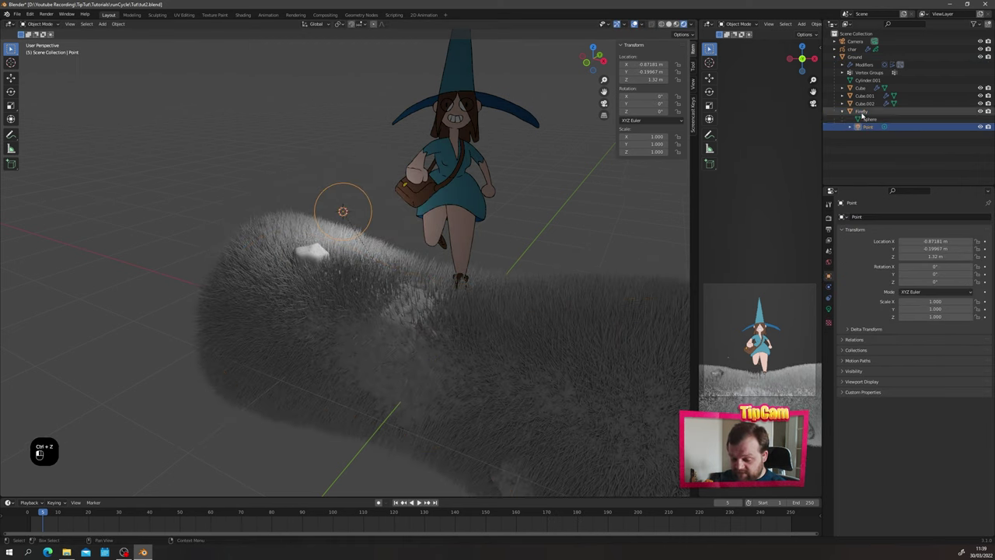
{"action": "key", "text": "g"}
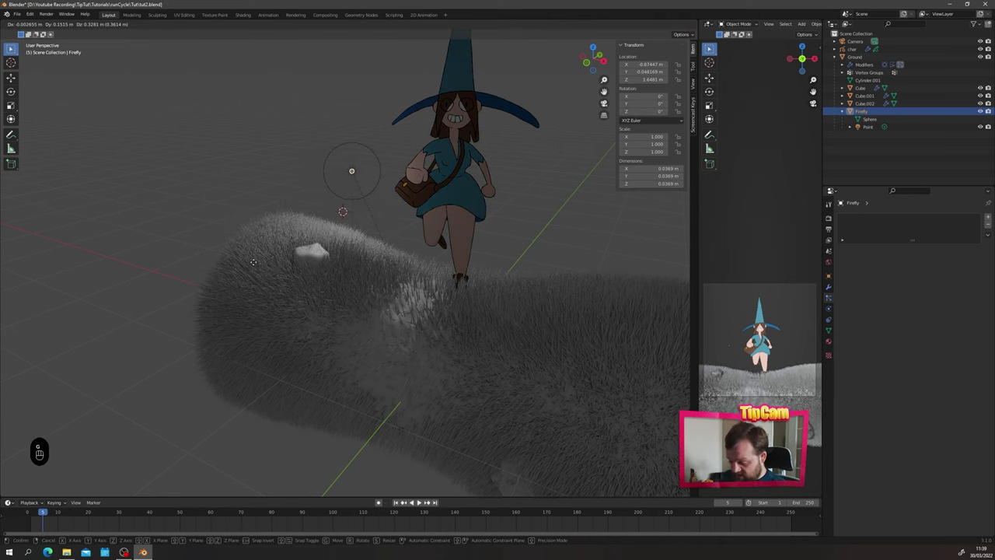
{"action": "left_click", "coordinate": [243, 260]}
{"action": "key", "text": "ctrl+z"}
Step: Duplicate the Firefly together with its point light, placing the copy at about X 0.5 m and repositioning it around the ground in side view
{"action": "scroll", "coordinate": [330, 261], "scroll_direction": "down", "scroll_amount": 2}
{"action": "middle_click_drag", "start_coordinate": [330, 262], "coordinate": [394, 288]}
{"action": "key", "text": "KP_1"}
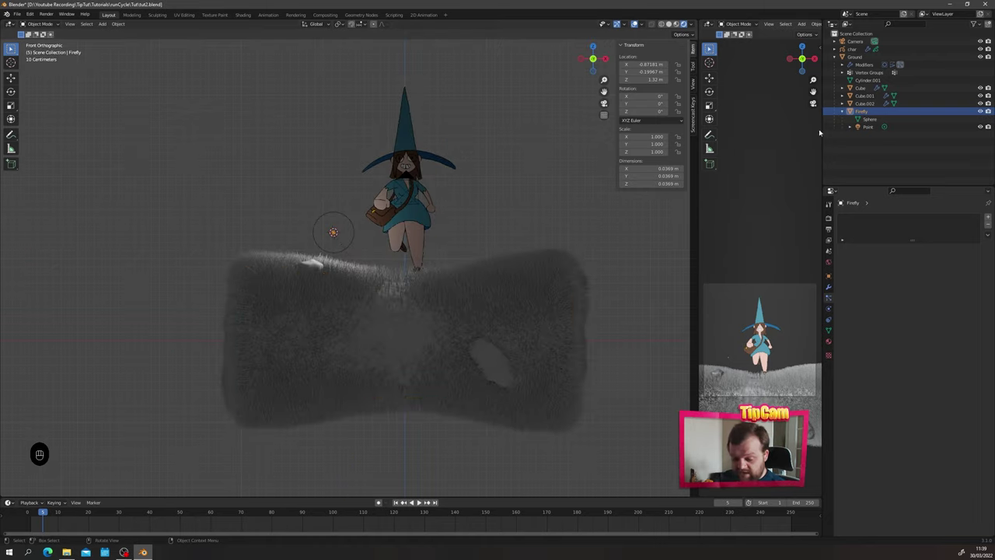
{"action": "left_click", "coordinate": [868, 127], "text": "ctrl"}
{"action": "key", "text": "shift+d"}
{"action": "left_click", "coordinate": [498, 267]}
{"action": "key", "text": "ctrl+KP_3"}
{"action": "key", "text": "g"}
{"action": "left_click", "coordinate": [420, 333]}
Step: Duplicate the second firefly and its light, placing the copy at about Y 1.4 m, Z -0.67 m around the cylinder
{"action": "key", "text": "shift+d"}
{"action": "left_click", "coordinate": [230, 371]}
{"action": "middle_click_drag", "start_coordinate": [230, 371], "coordinate": [366, 315]}
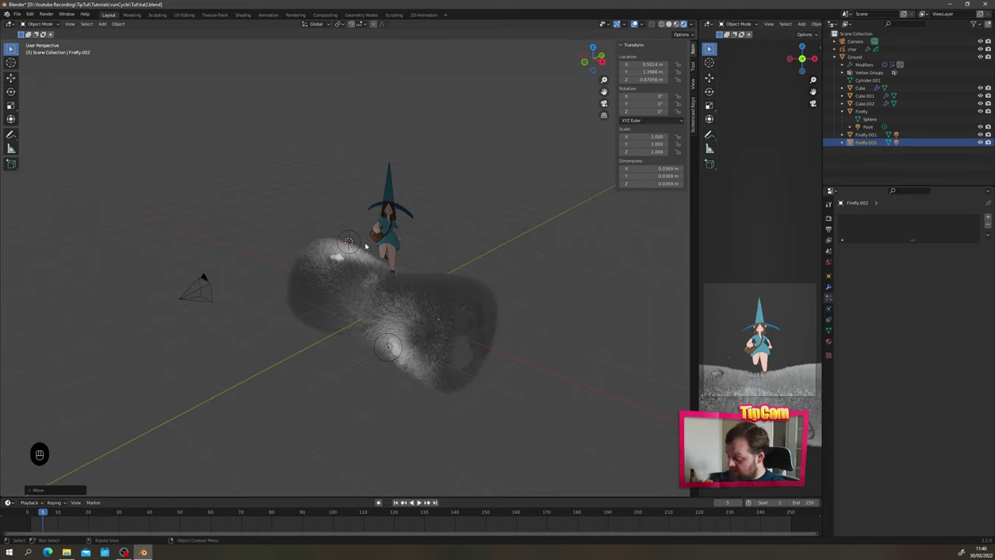
{"action": "middle_click_drag", "start_coordinate": [510, 272], "coordinate": [561, 236]}
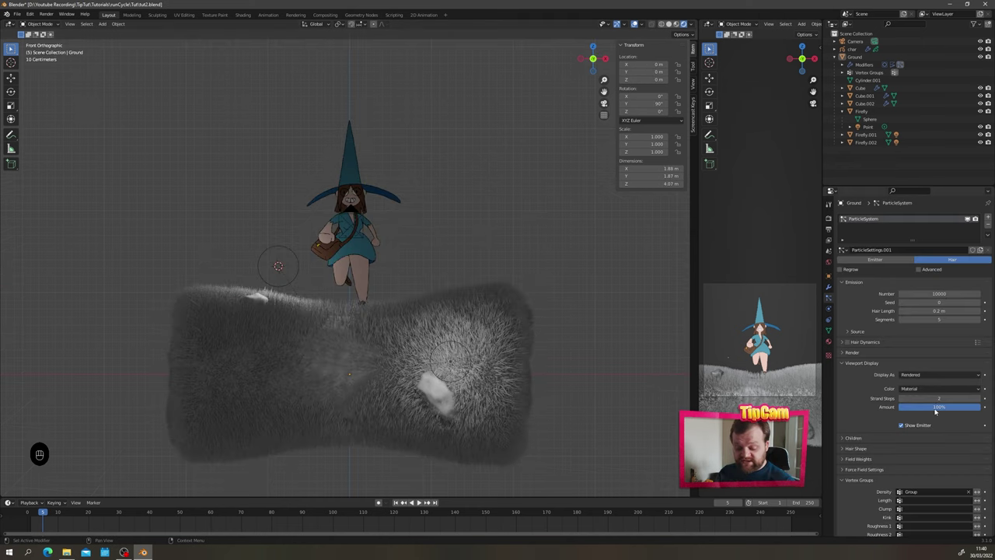
Step: Set the Ground particle system's viewport display amount to 10% and collapse the Ground's hierarchy
{"action": "left_click", "coordinate": [935, 409]}
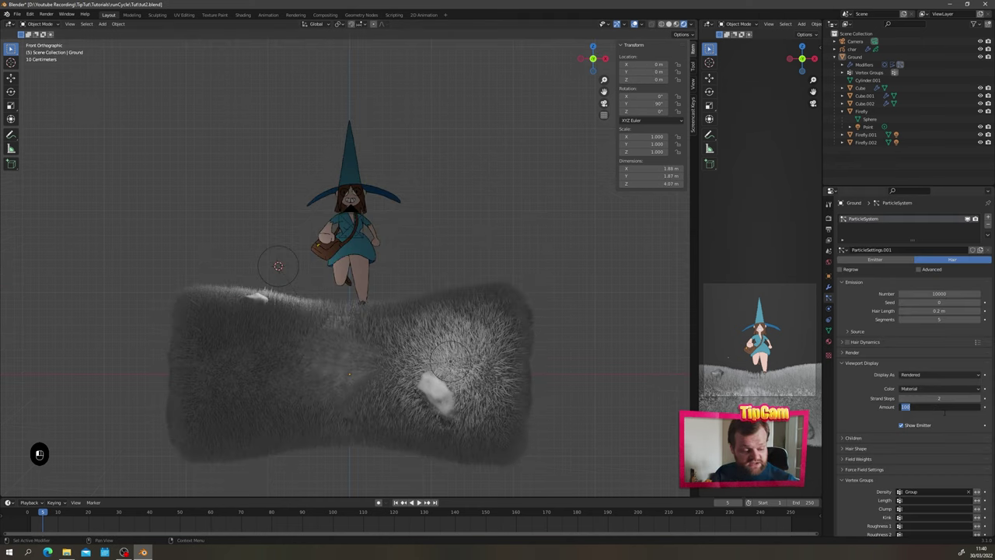
{"action": "key", "text": "Return"}
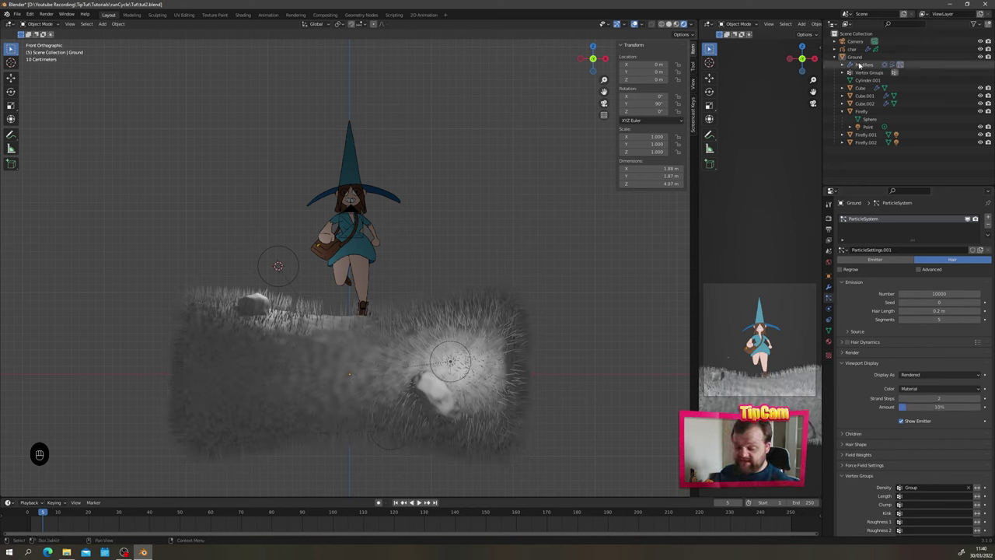
{"action": "left_click", "coordinate": [855, 58]}
{"action": "left_click", "coordinate": [835, 58]}
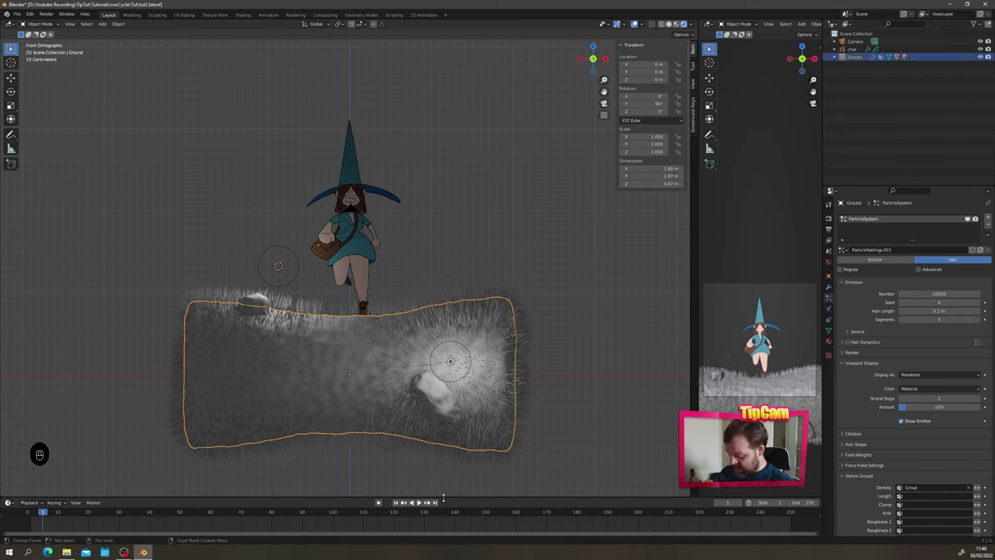
Step: Keep the Timeline as the animation editor and switch the witch character to Draw Mode
{"action": "left_click", "coordinate": [8, 503]}
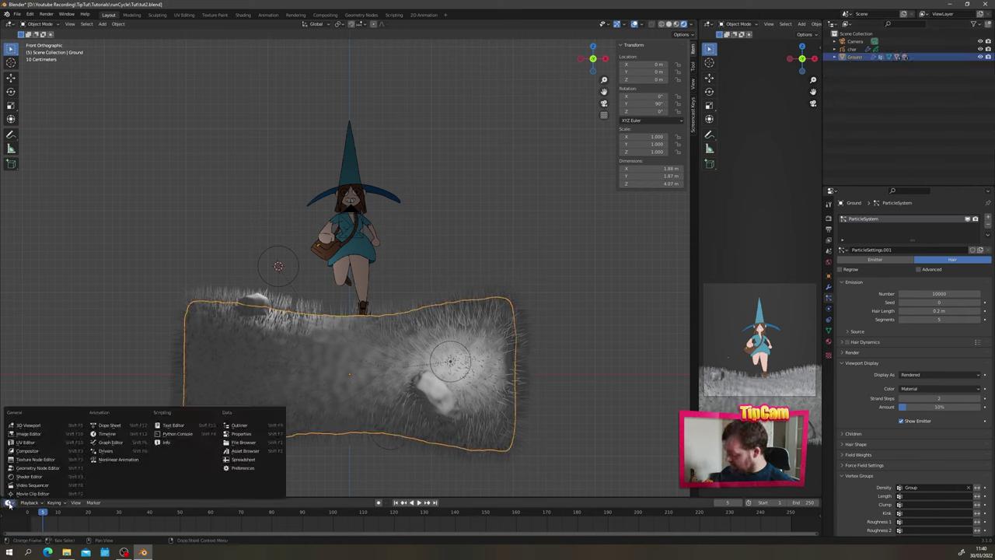
{"action": "left_click", "coordinate": [102, 433]}
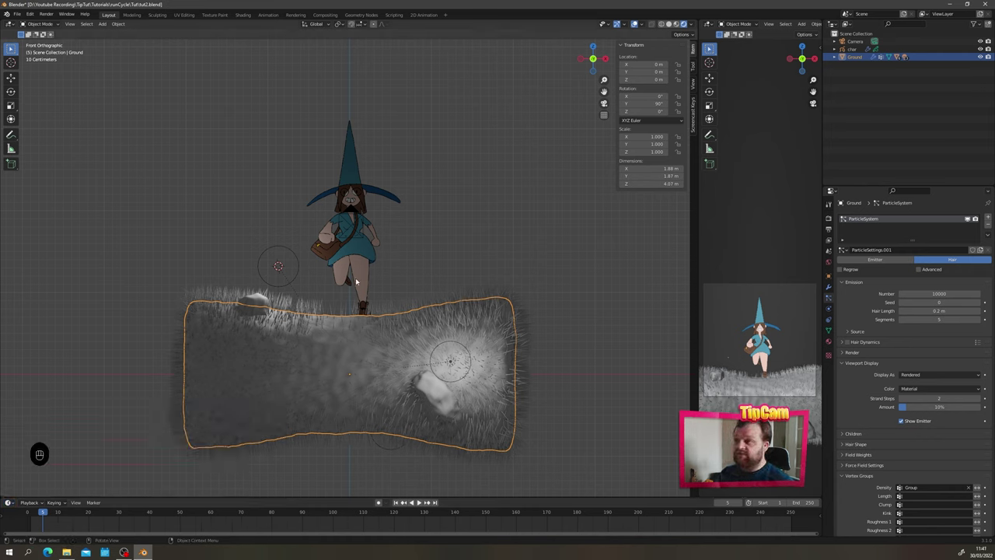
{"action": "left_click", "coordinate": [363, 251]}
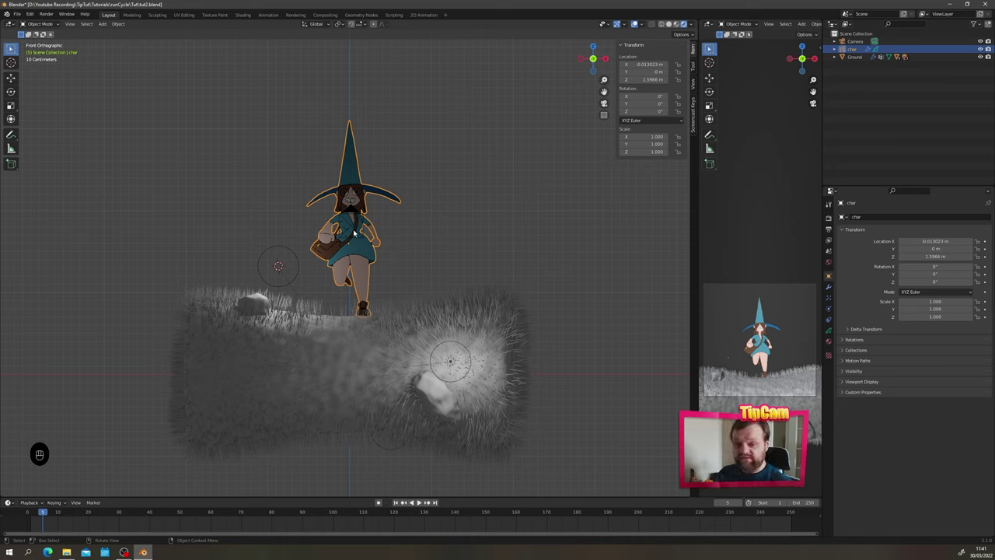
{"action": "key", "text": "ctrl+Tab"}
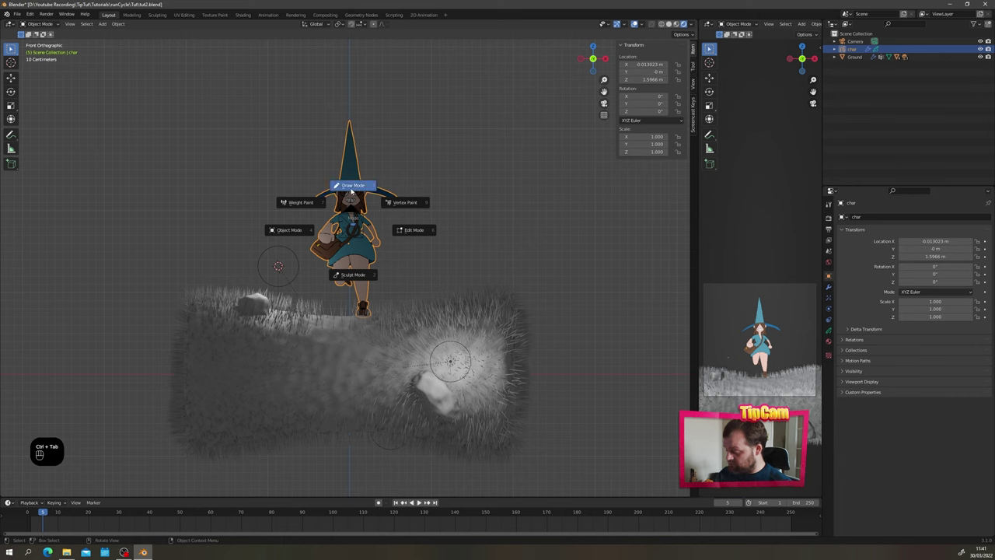
{"action": "left_click", "coordinate": [354, 157]}
Step: Change the Timeline to a Dope Sheet in Grease Pencil mode and move the playhead to frame 33
{"action": "left_click", "coordinate": [10, 502]}
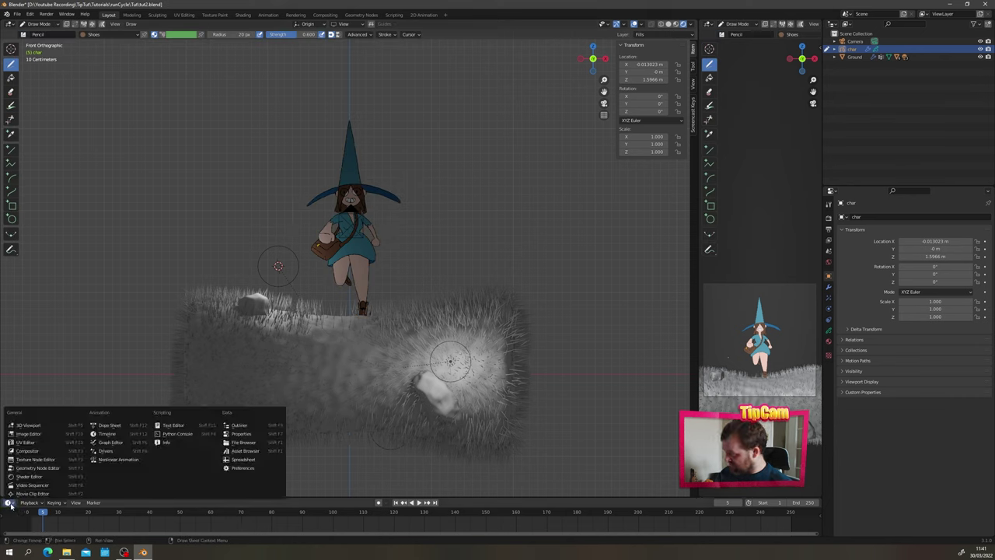
{"action": "left_click", "coordinate": [123, 438]}
{"action": "left_click", "coordinate": [8, 503]}
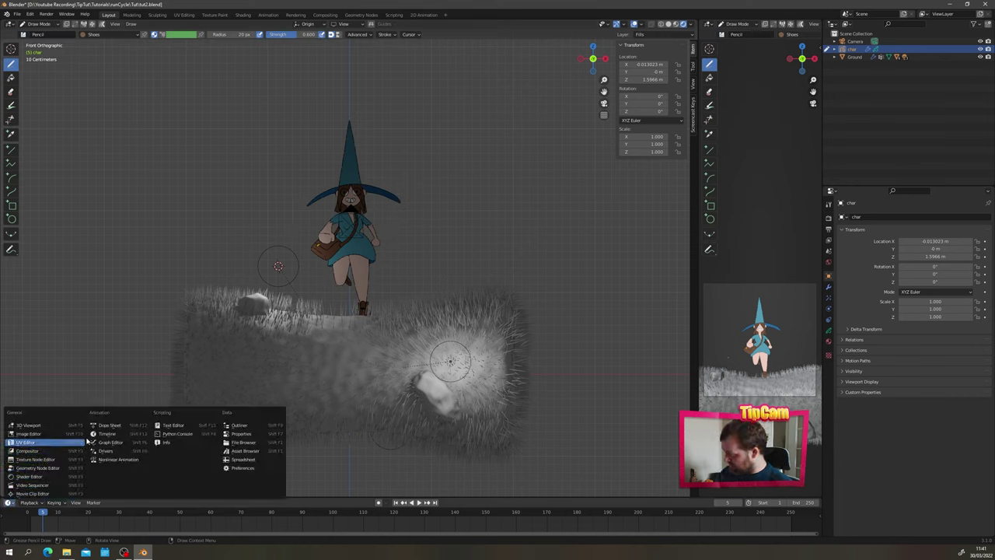
{"action": "left_click", "coordinate": [113, 428]}
{"action": "left_click", "coordinate": [35, 503]}
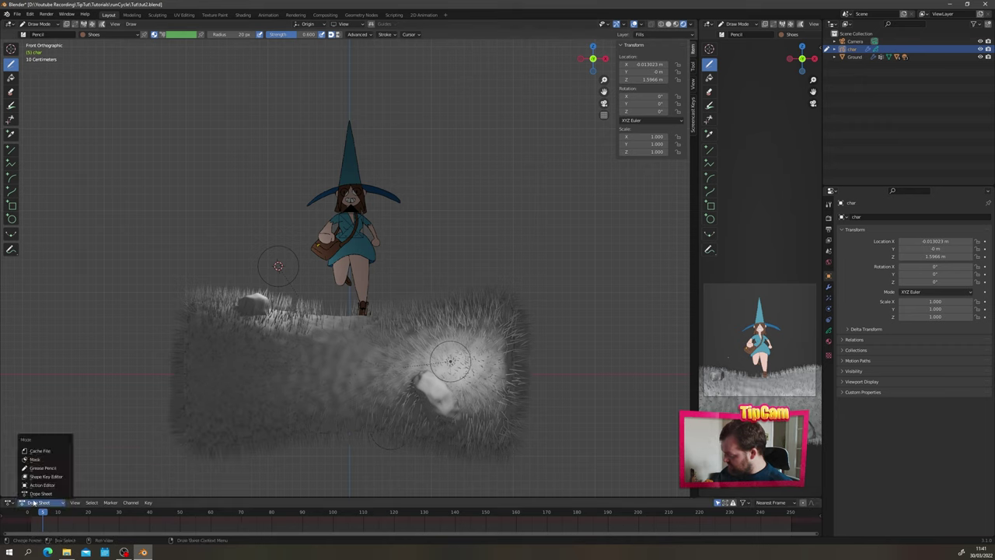
{"action": "left_click", "coordinate": [39, 473]}
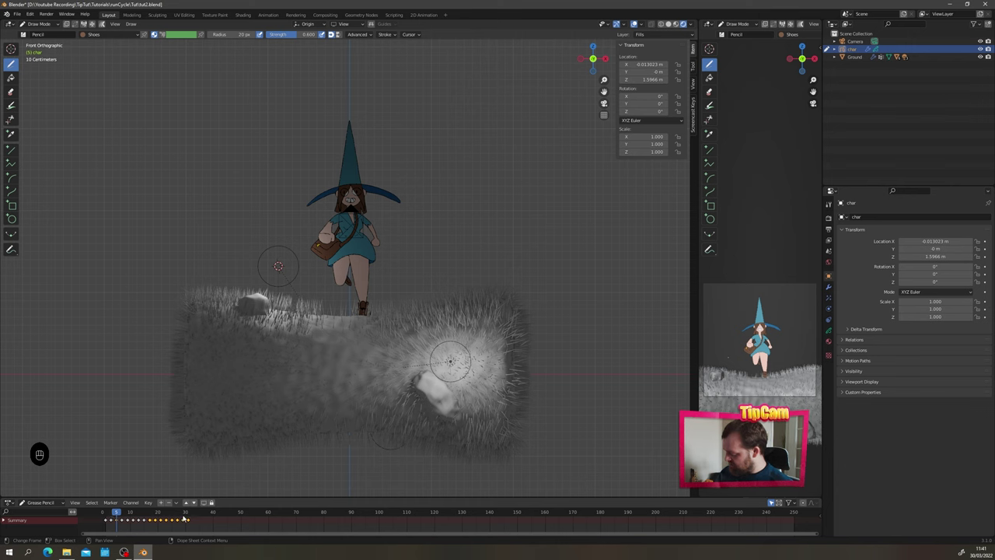
{"action": "left_click_drag", "start_coordinate": [188, 517], "coordinate": [195, 520]}
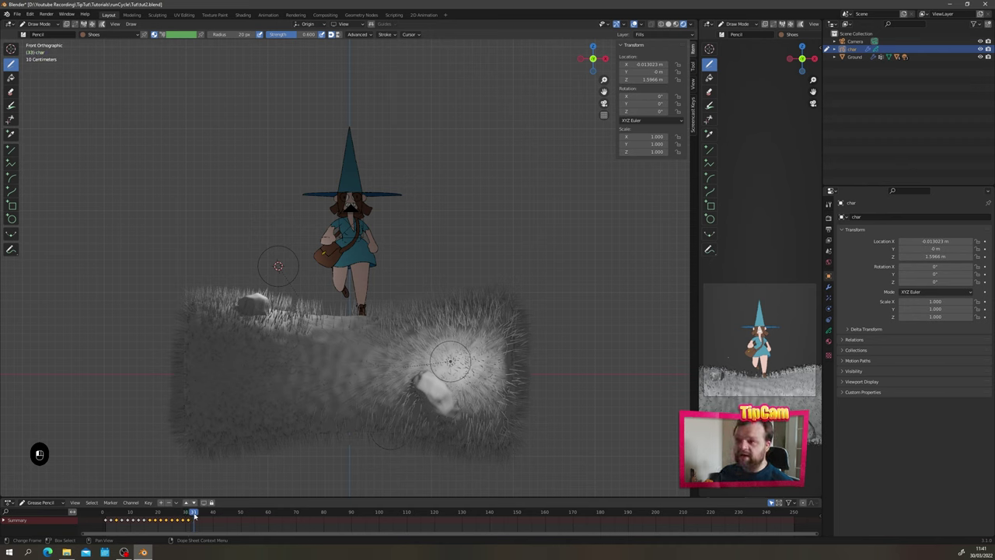
{"action": "left_click_drag", "start_coordinate": [195, 520], "coordinate": [195, 519]}
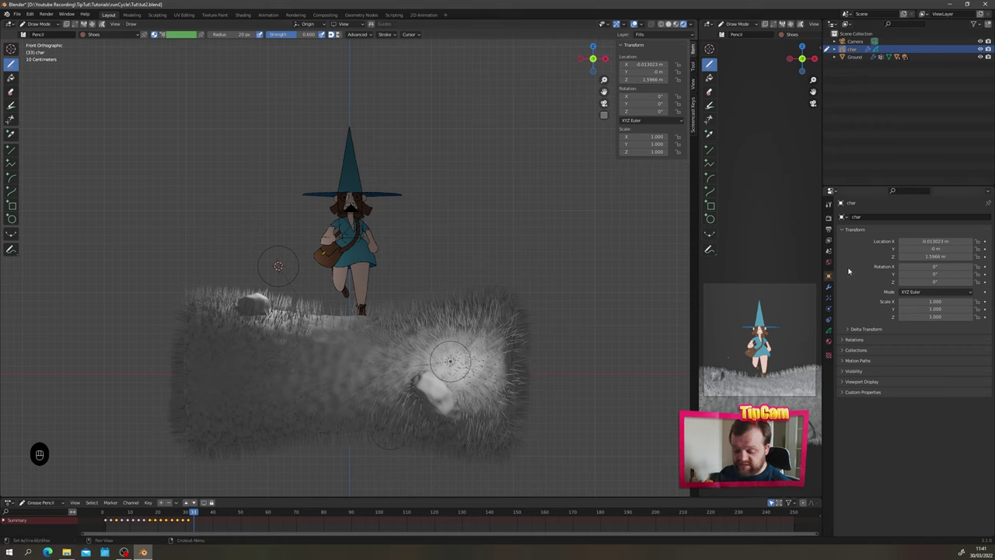
Step: Set the end frame of the witch's TimeOffset modifier custom range to 33
{"action": "left_click", "coordinate": [828, 286]}
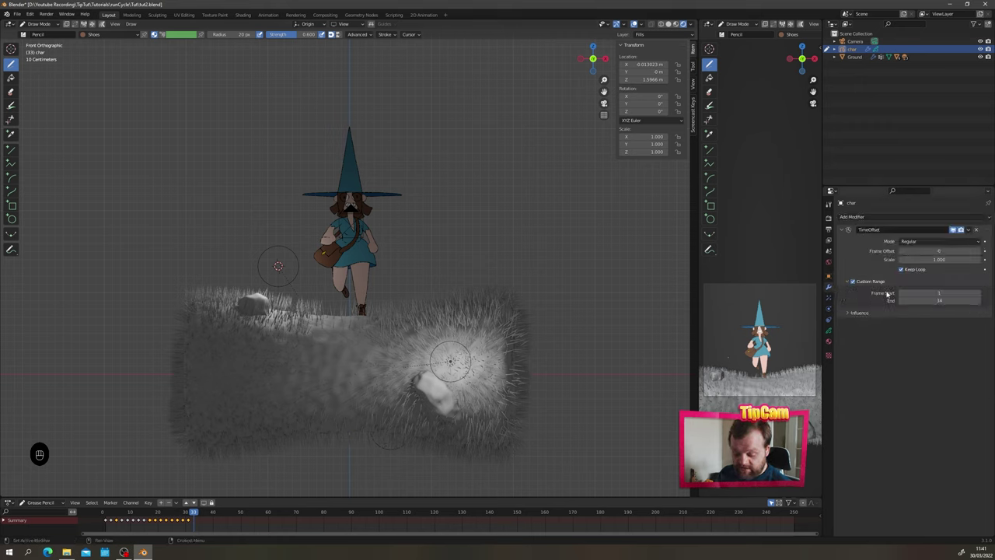
{"action": "left_click", "coordinate": [925, 300]}
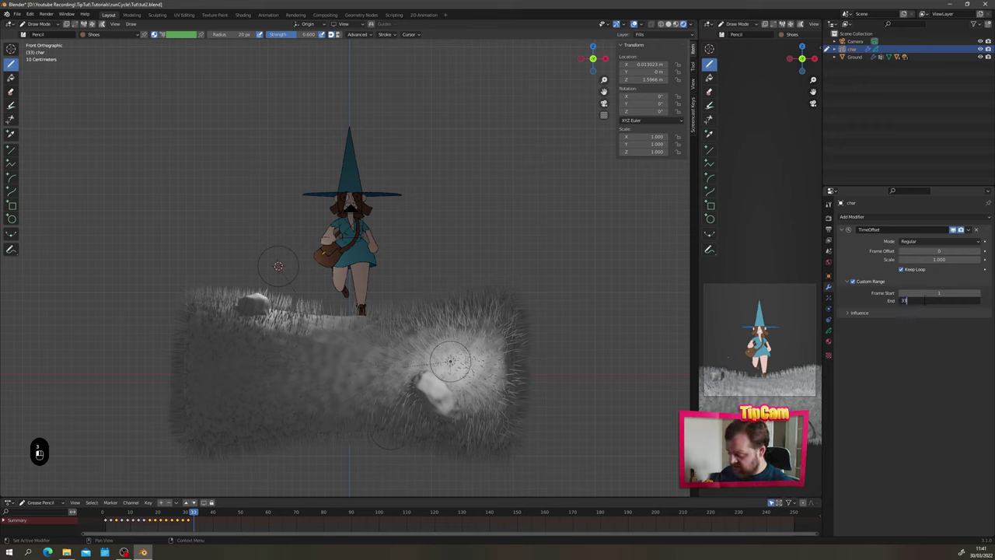
{"action": "key", "text": "Return"}
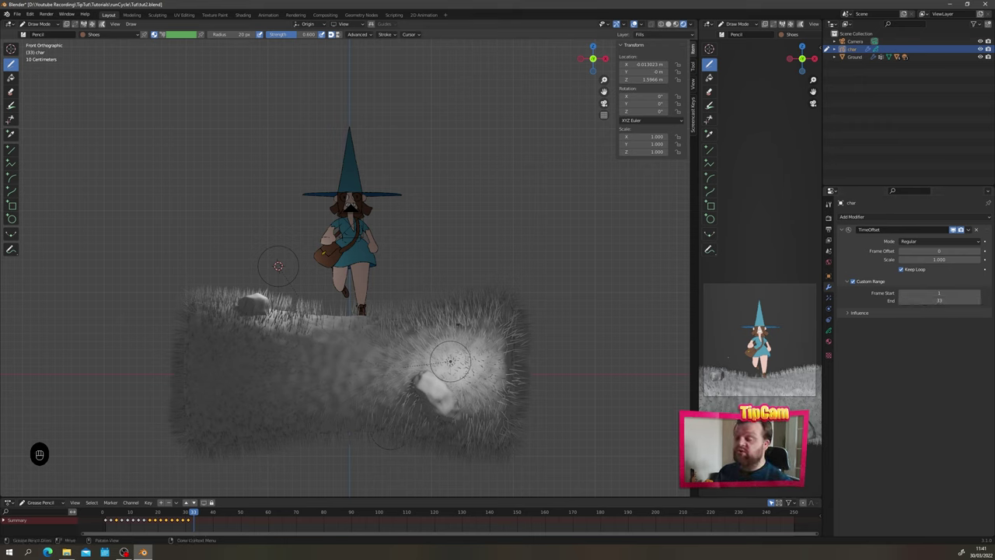
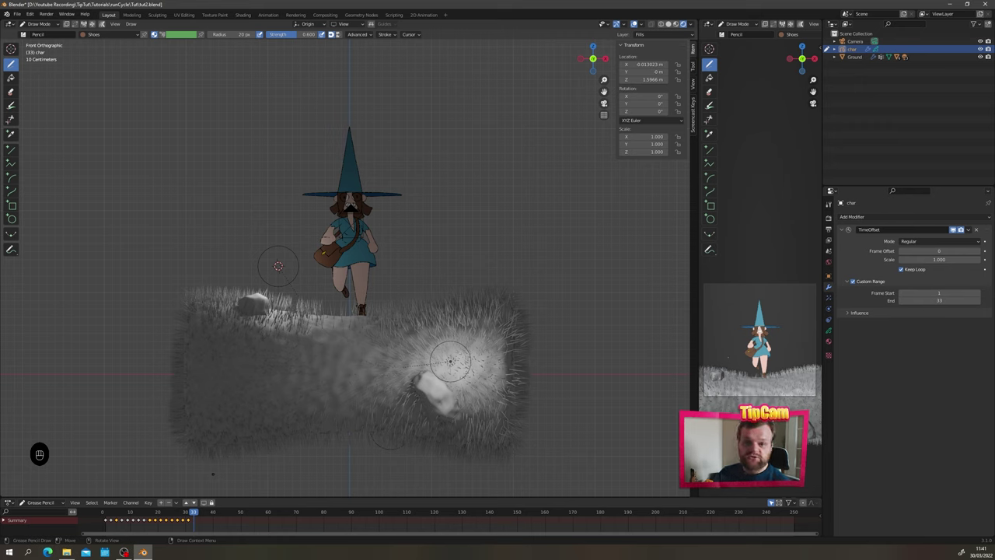
Step: Return to the Timeline, set the scene's end frame to 330, and go to frame 0
{"action": "left_click", "coordinate": [8, 502]}
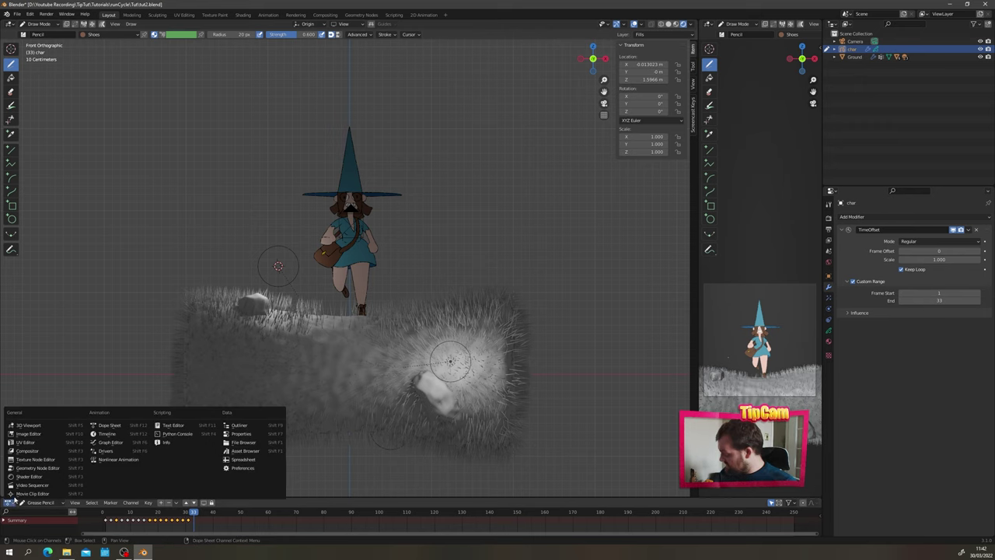
{"action": "left_click", "coordinate": [108, 433]}
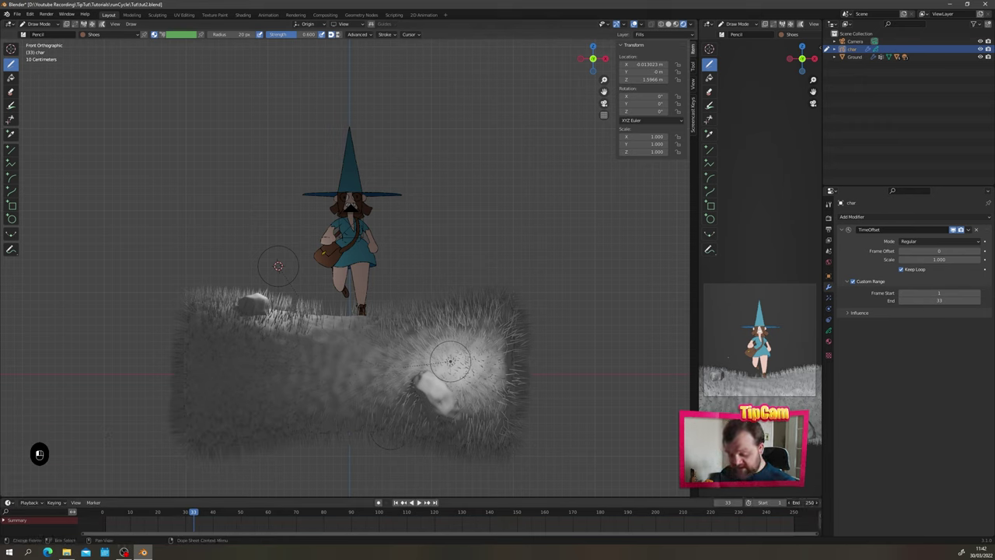
{"action": "key", "text": "KP_3"}
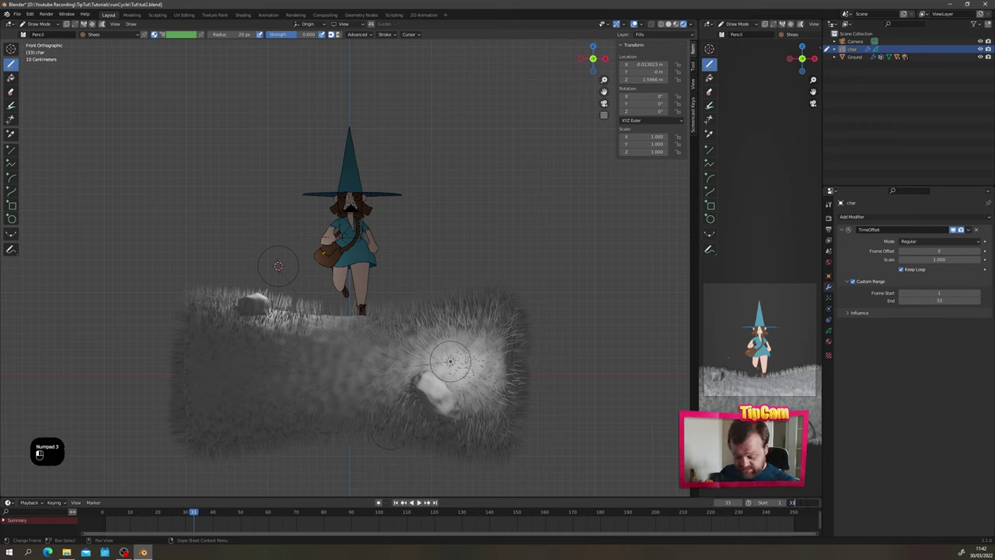
{"action": "key", "text": "Home"}
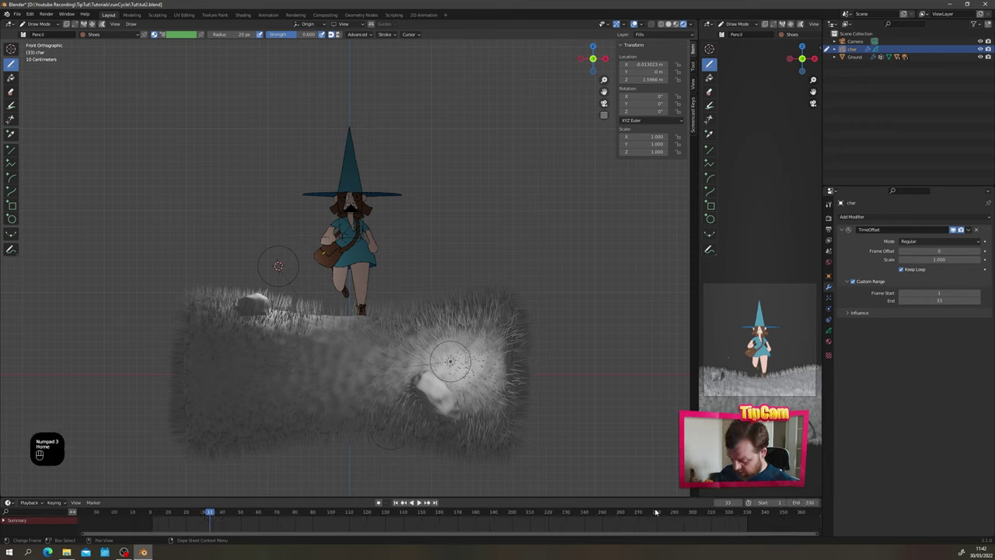
{"action": "left_click", "coordinate": [150, 518]}
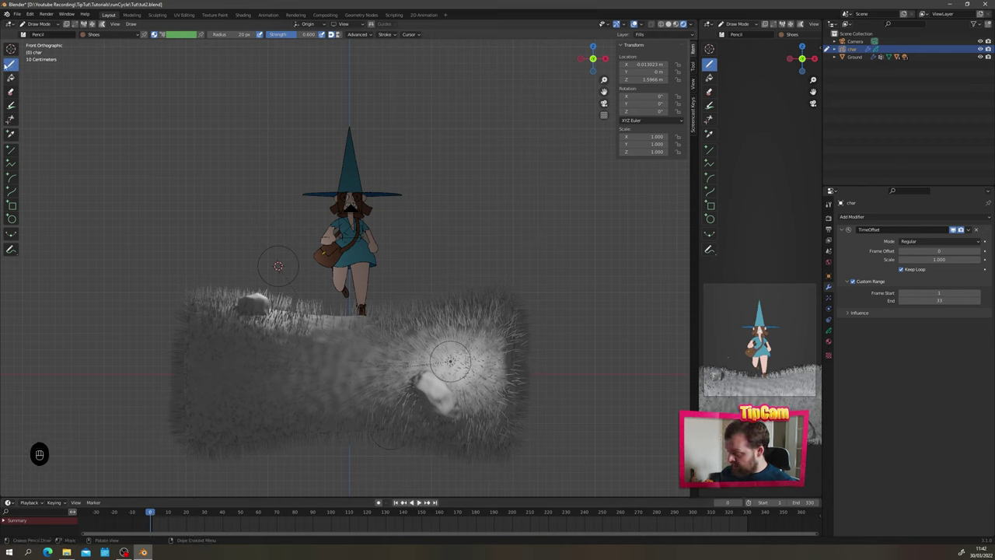
Step: Switch the witch character back to Object Mode and select the Ground object
{"action": "key", "text": "ctrl+Tab"}
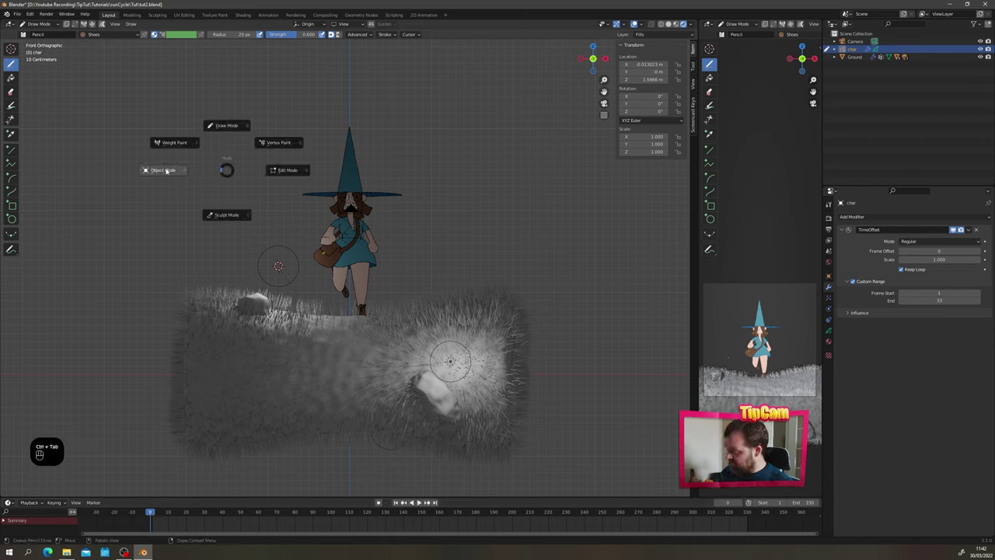
{"action": "left_click", "coordinate": [162, 170]}
{"action": "left_click", "coordinate": [500, 215]}
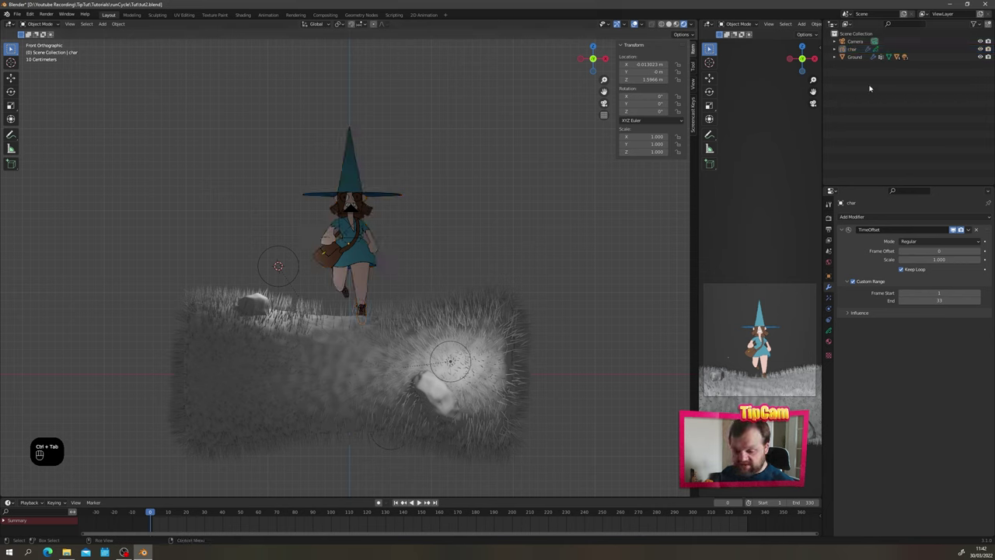
{"action": "left_click", "coordinate": [855, 58]}
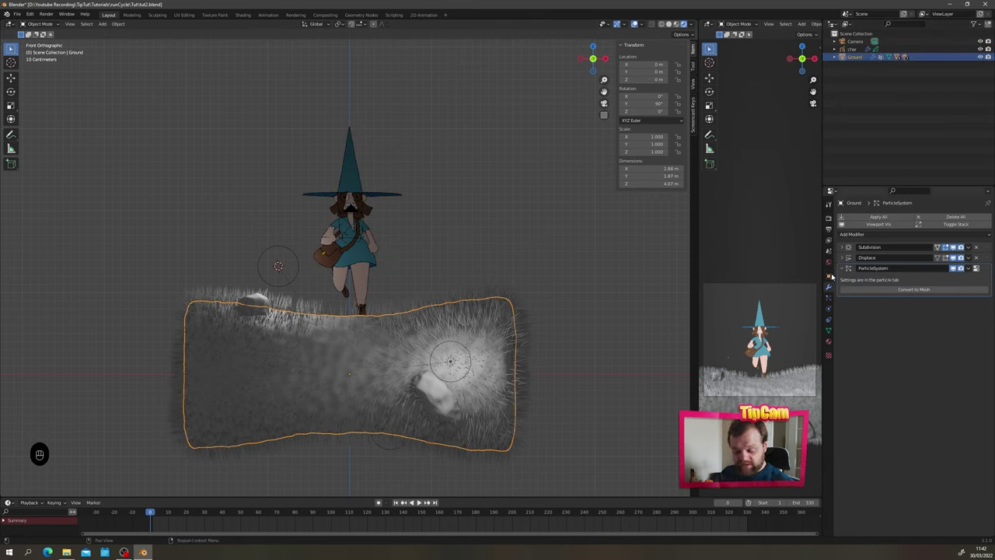
Step: Apply the Ground object's rotation in its object transform
{"action": "left_click", "coordinate": [829, 277]}
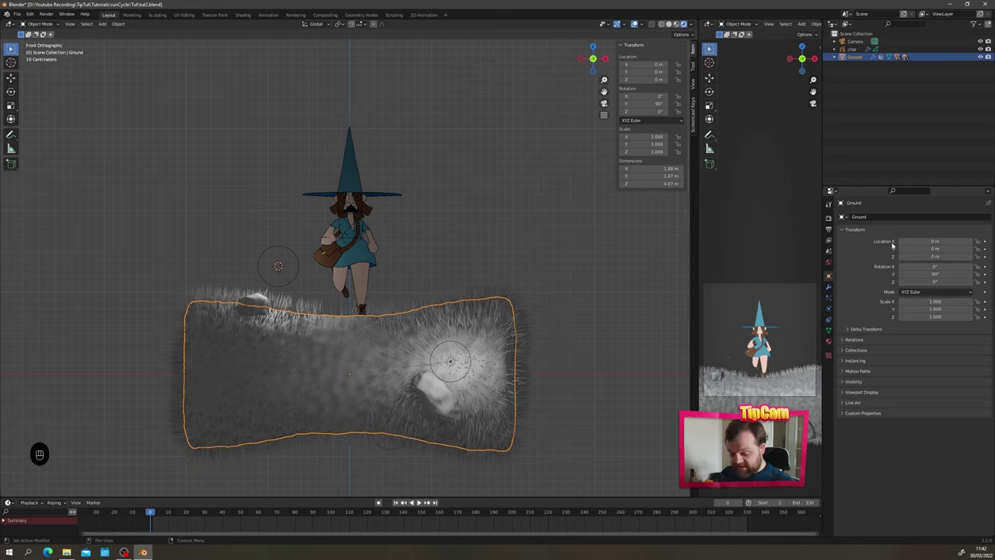
{"action": "key", "text": "ctrl+a"}
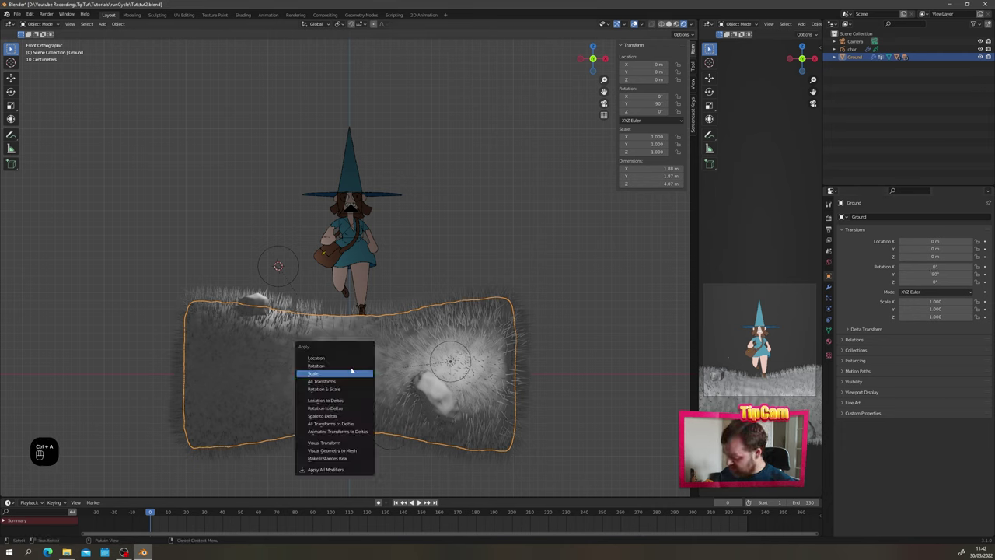
{"action": "left_click", "coordinate": [327, 364]}
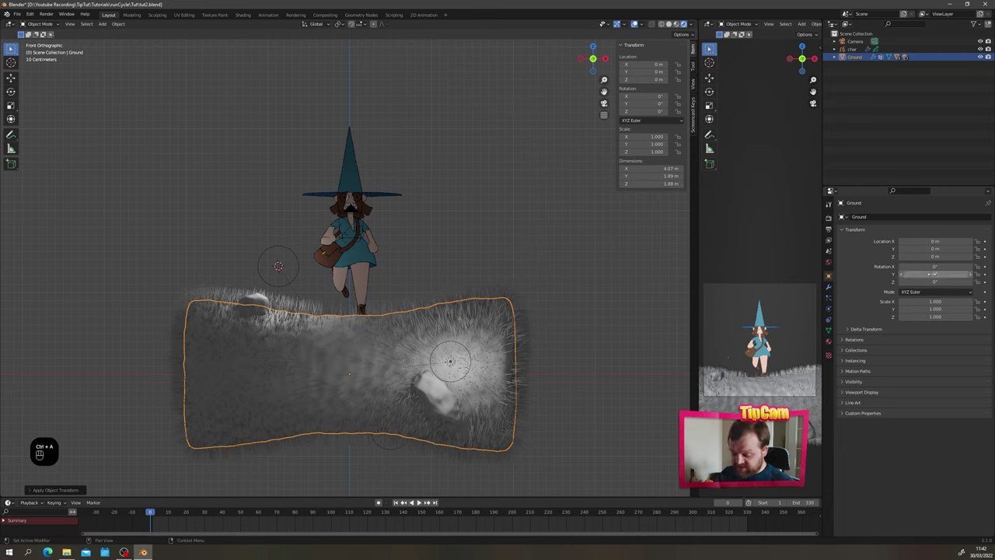
Step: Test the Ground's X rotation, revert the trial, and keyframe X rotation at 0° on frame 0
{"action": "left_click_drag", "start_coordinate": [913, 266], "coordinate": [881, 270]}
{"action": "right_click", "coordinate": [881, 269]}
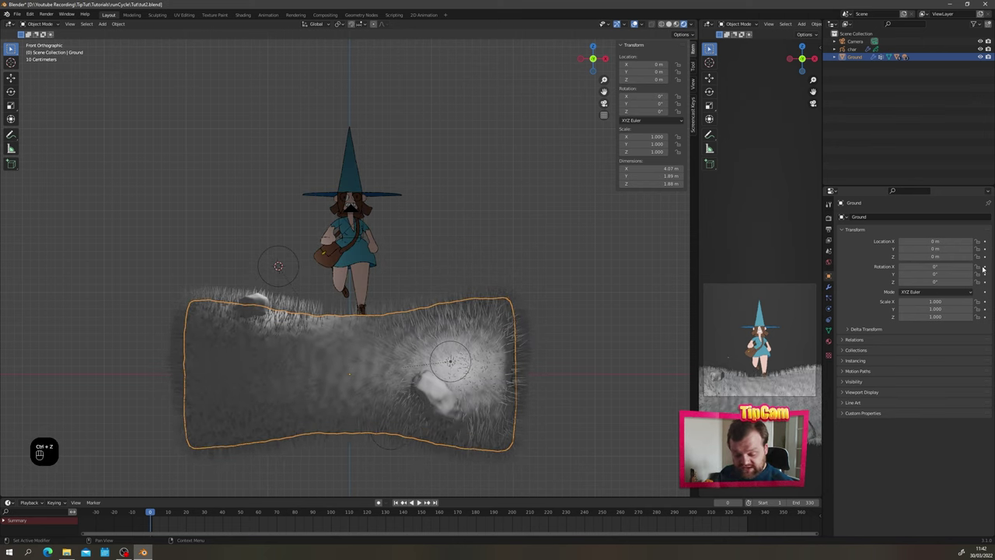
{"action": "key", "text": "ctrl+z"}
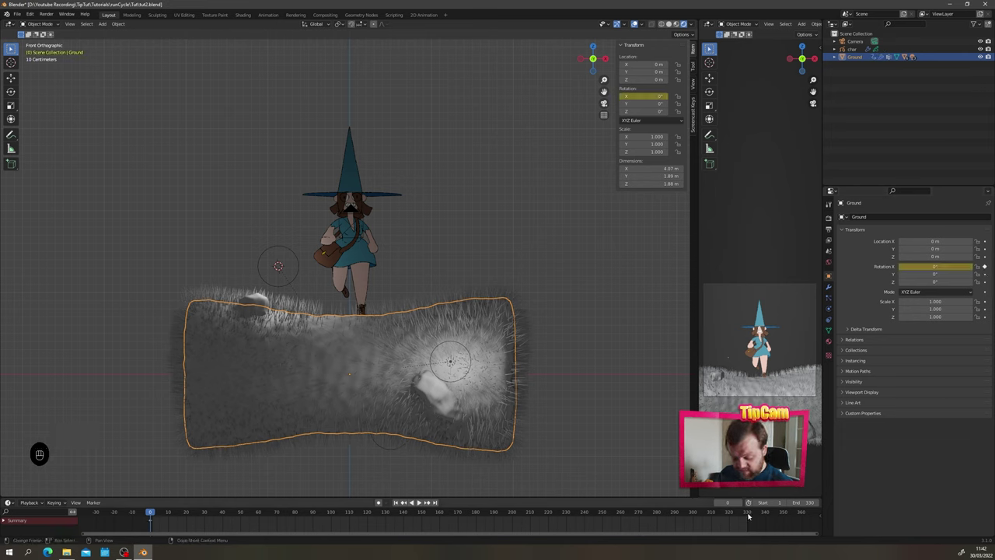
Step: At frame 330, set the Ground's X rotation to -360° and keyframe it
{"action": "left_click", "coordinate": [747, 511]}
{"action": "left_click", "coordinate": [936, 267]}
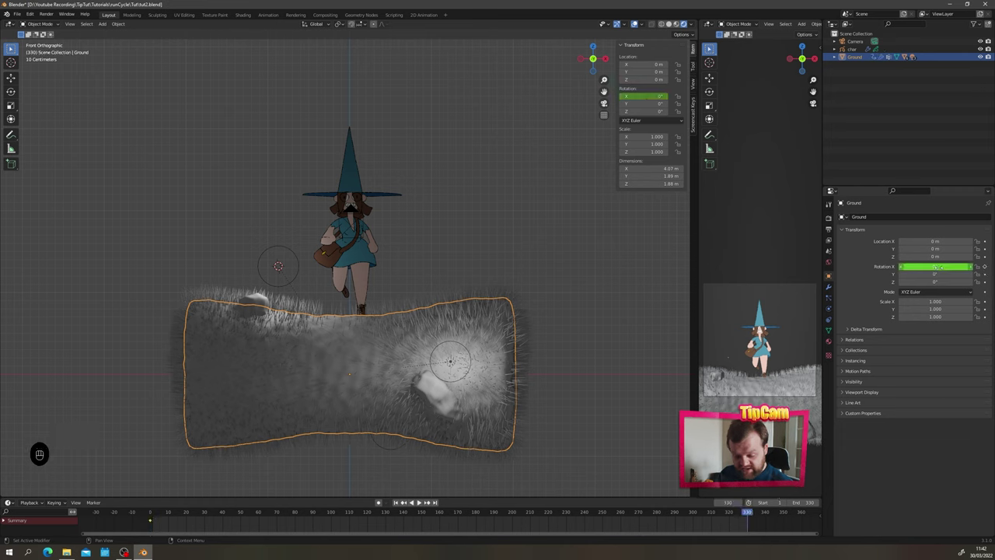
{"action": "type", "text": "-360"}
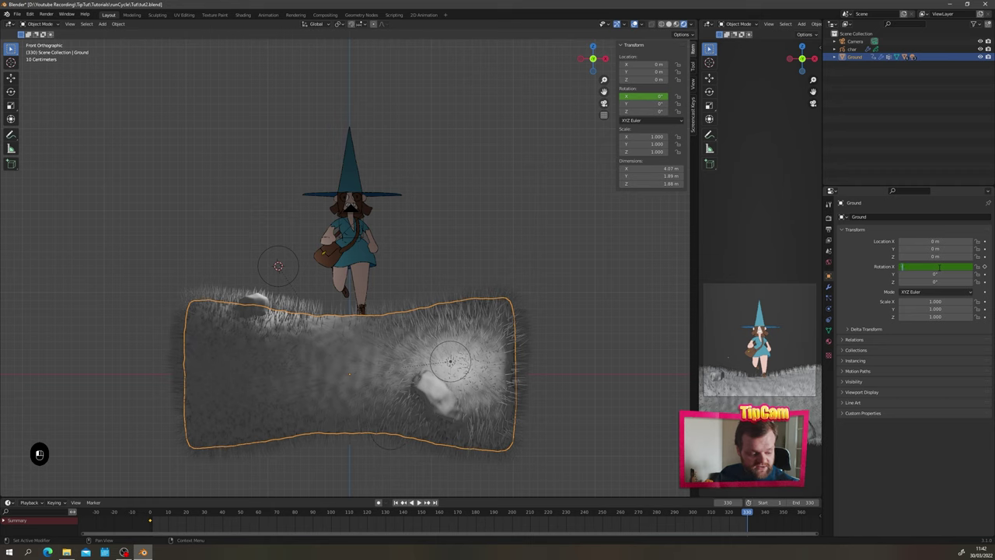
{"action": "key", "text": "Return"}
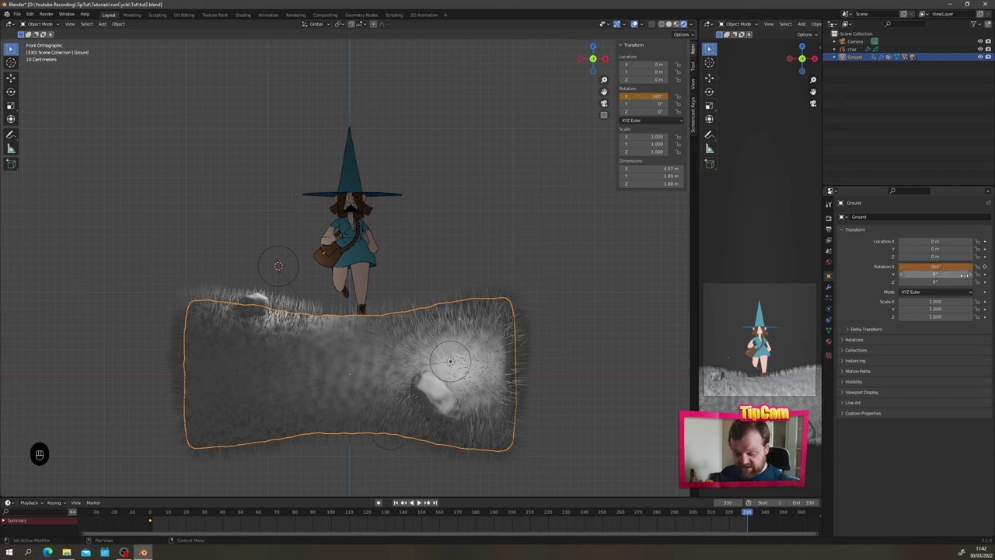
{"action": "left_click", "coordinate": [985, 267]}
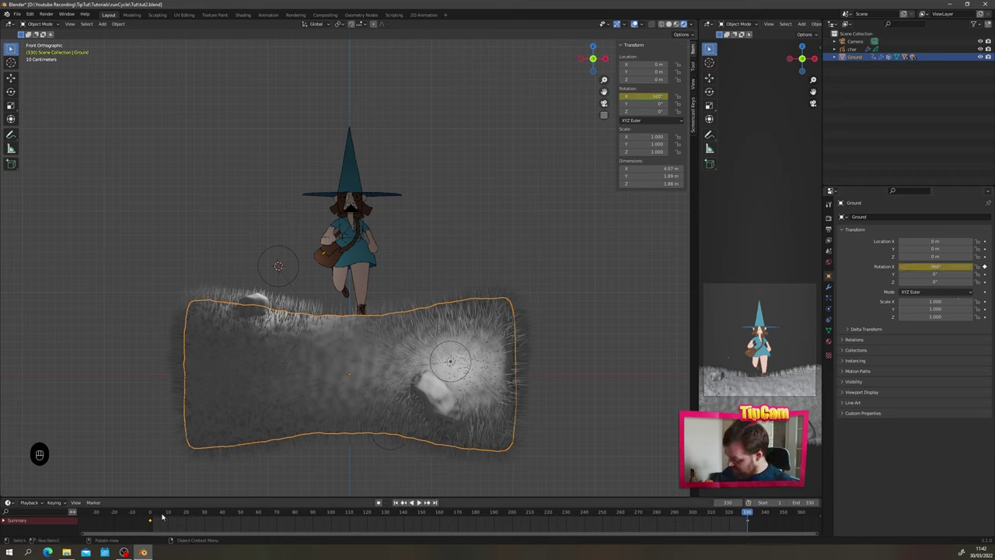
Step: Set the interpolation of the Ground's rotation keyframes to Linear
{"action": "left_click_drag", "start_coordinate": [144, 518], "coordinate": [743, 526]}
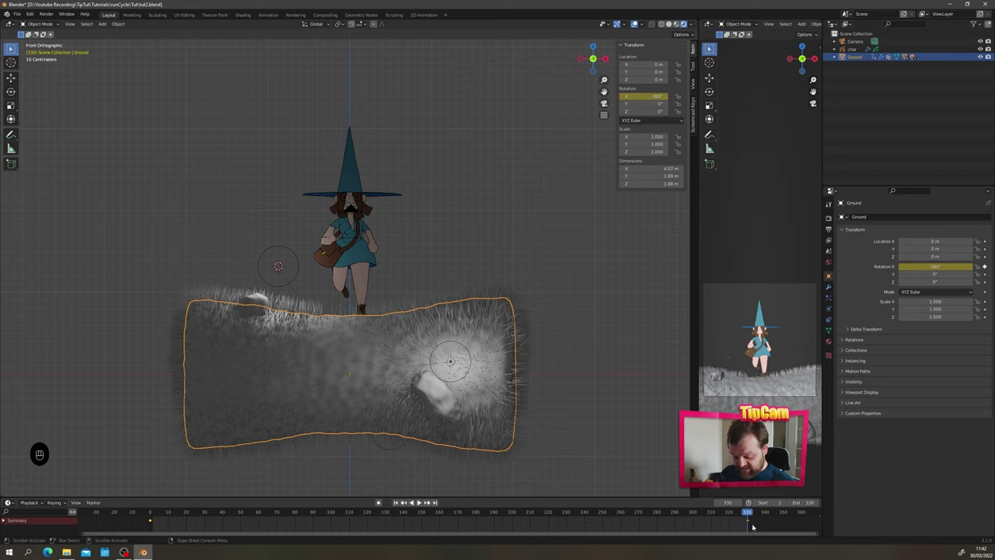
{"action": "right_click", "coordinate": [744, 524]}
{"action": "mouse_move", "coordinate": [727, 488]}
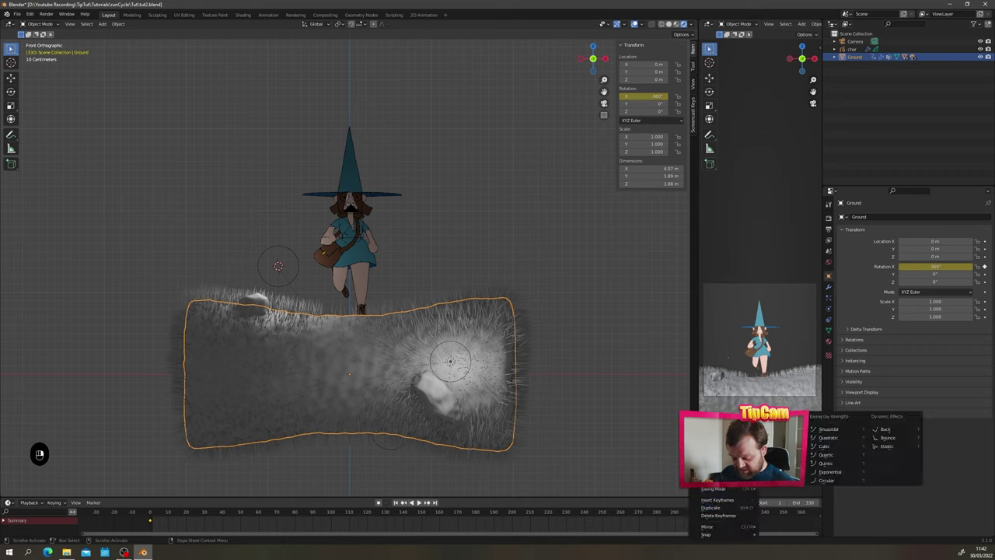
{"action": "left_click", "coordinate": [776, 438]}
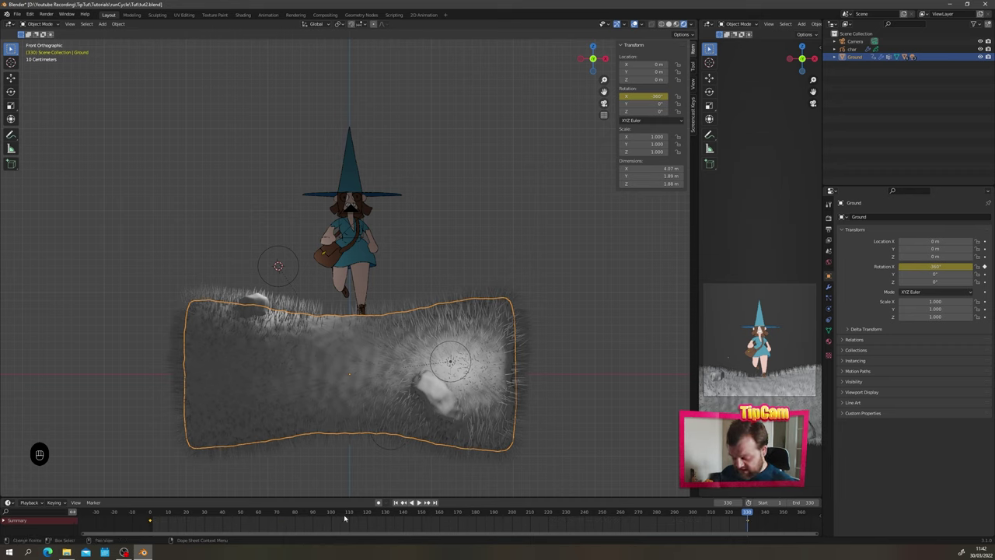
Step: Play the animation from frame 0 to check how the ground rotates under the witch
{"action": "left_click", "coordinate": [149, 514]}
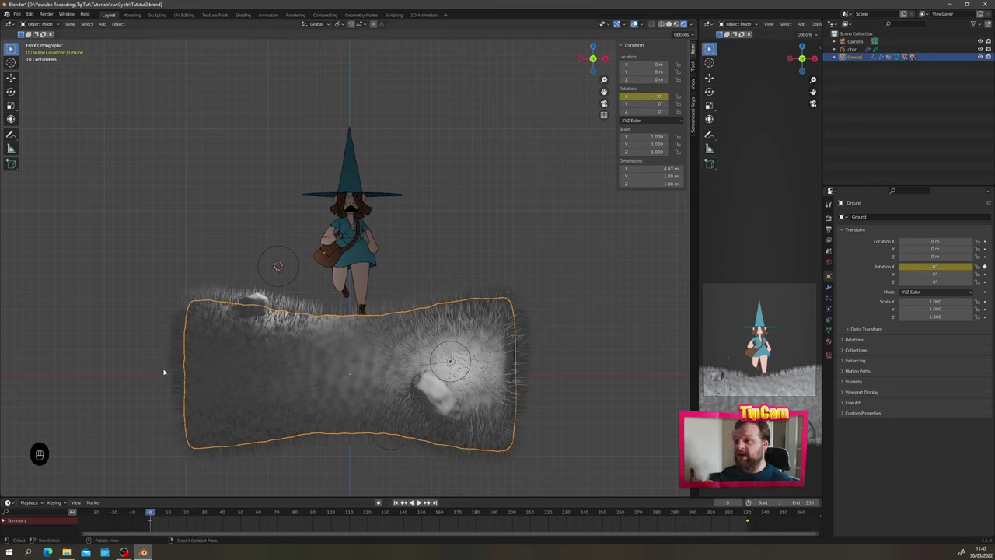
{"action": "key", "text": "space"}
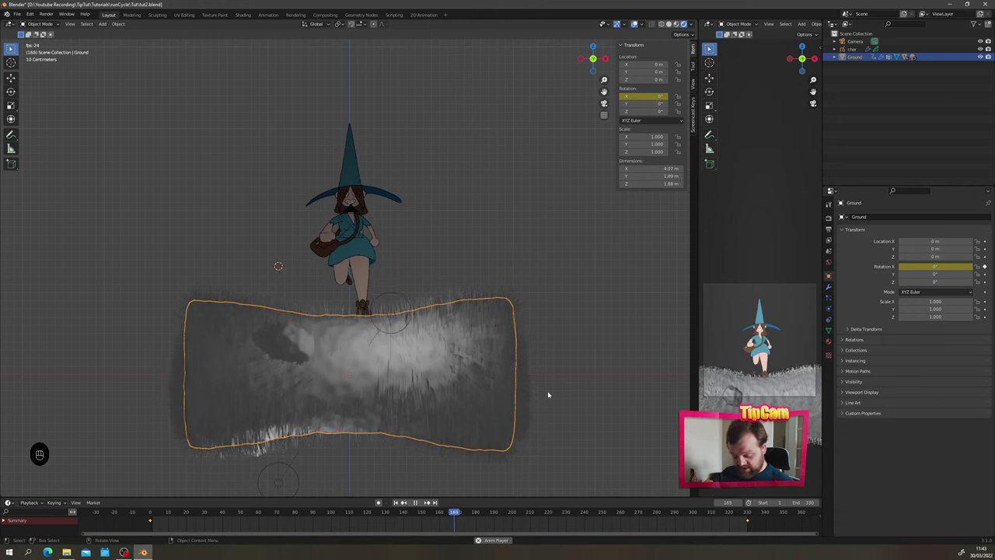
{"action": "left_click", "coordinate": [749, 513]}
{"action": "key", "text": "space"}
Step: At frame 330, change the Ground's X rotation to -720° and play back the animation
{"action": "left_click", "coordinate": [746, 513]}
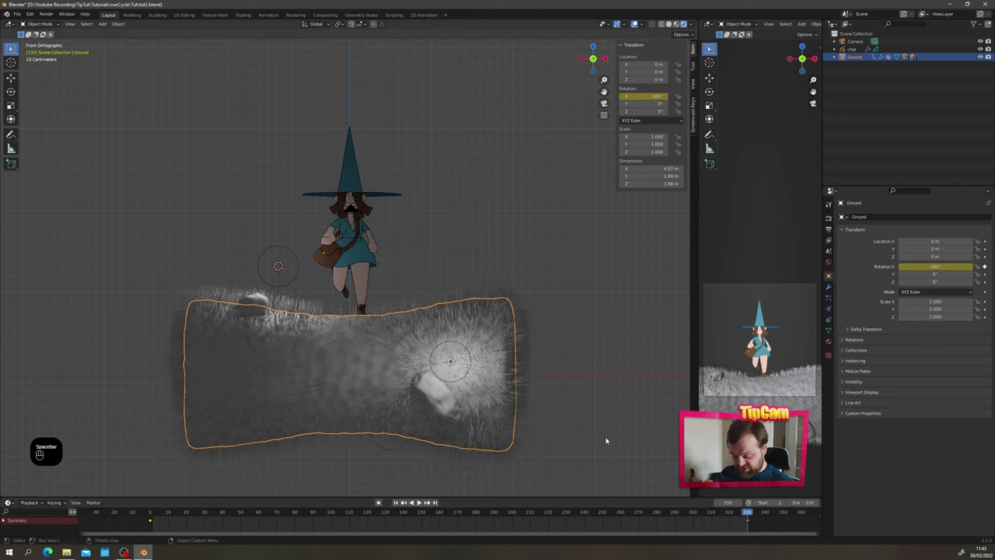
{"action": "left_click", "coordinate": [922, 267]}
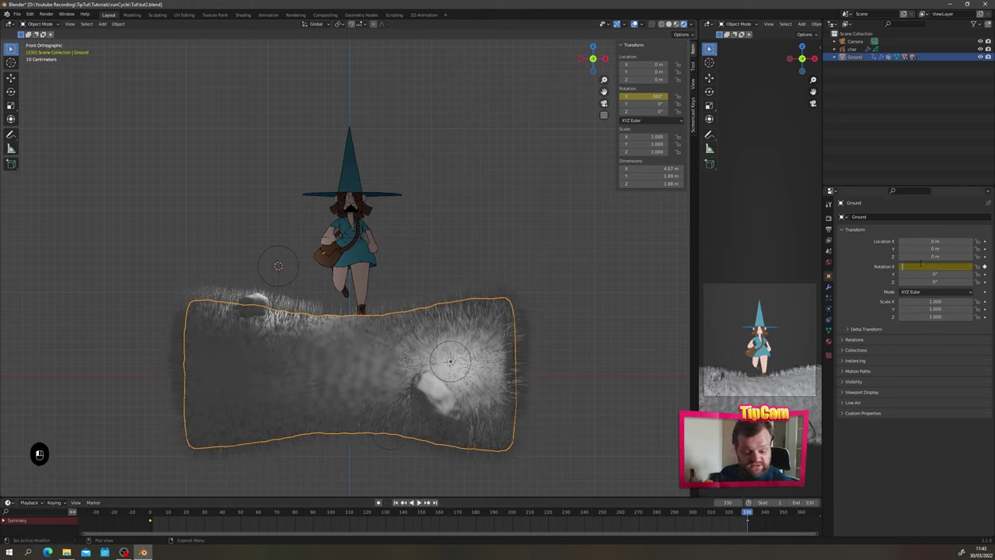
{"action": "type", "text": "-720"}
{"action": "key", "text": "Return"}
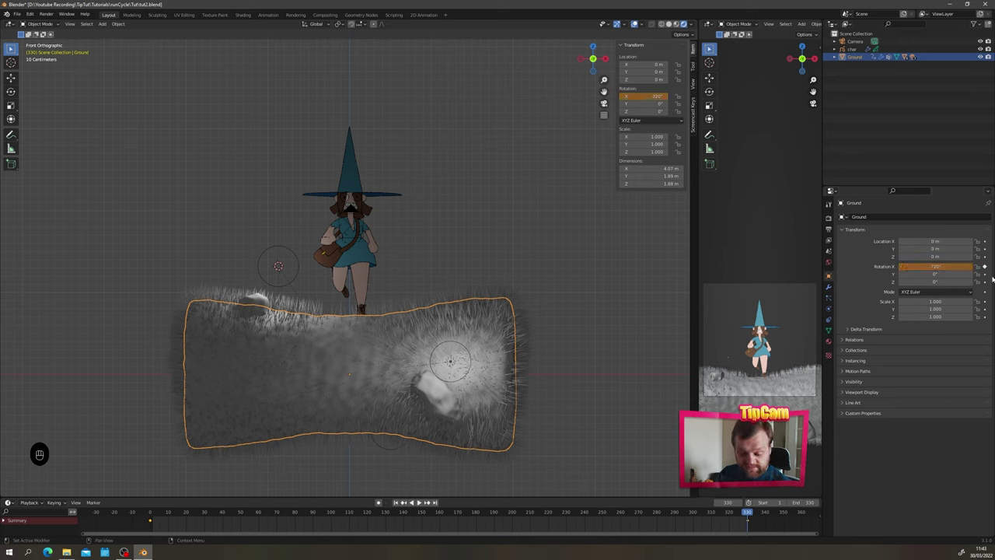
{"action": "key", "text": "space"}
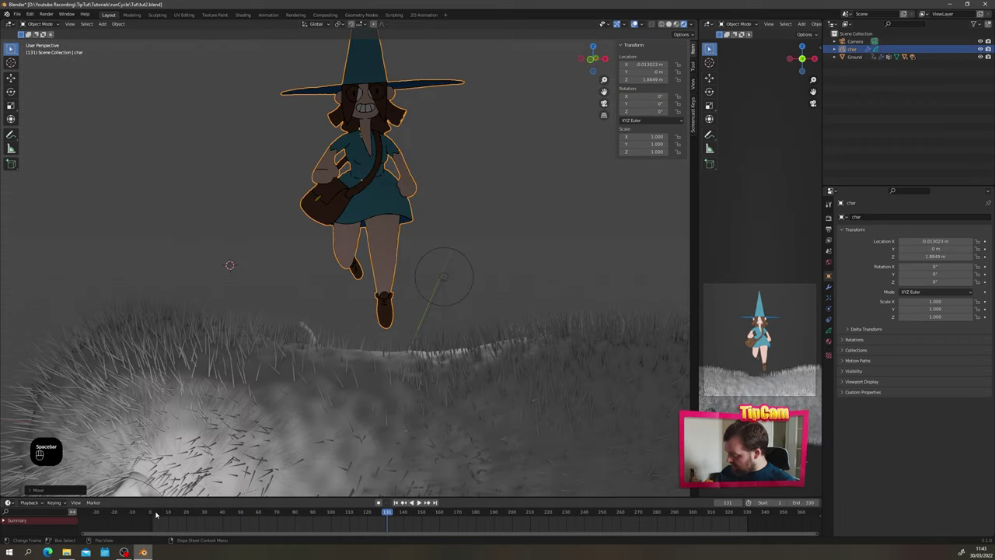
Step: Return to frame 0 and select the Firefly object that carries the point light above the rock, within the Ground's hierarchy
{"action": "middle_click_drag", "start_coordinate": [326, 301], "coordinate": [245, 265]}
{"action": "left_click", "coordinate": [270, 261]}
{"action": "left_click", "coordinate": [272, 247]}
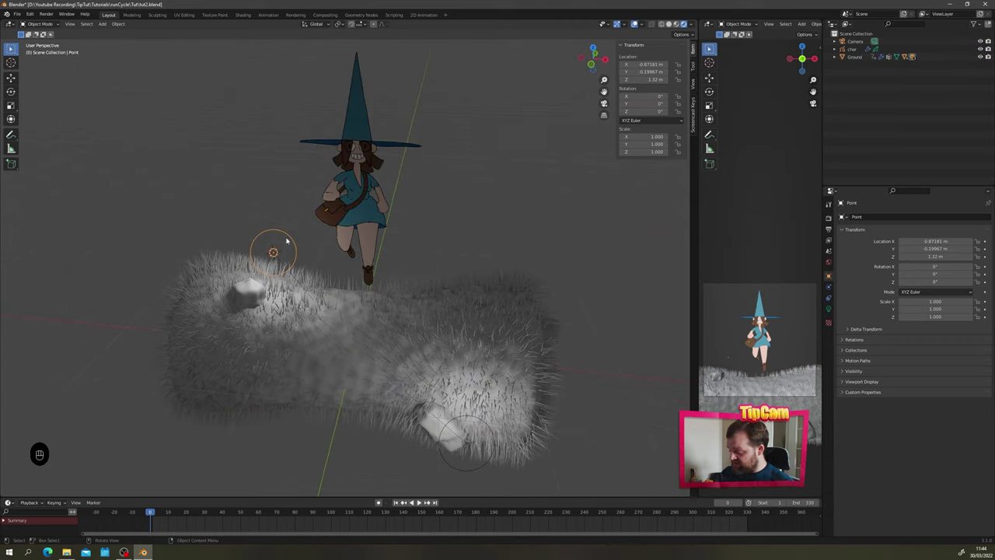
{"action": "left_click", "coordinate": [836, 58]}
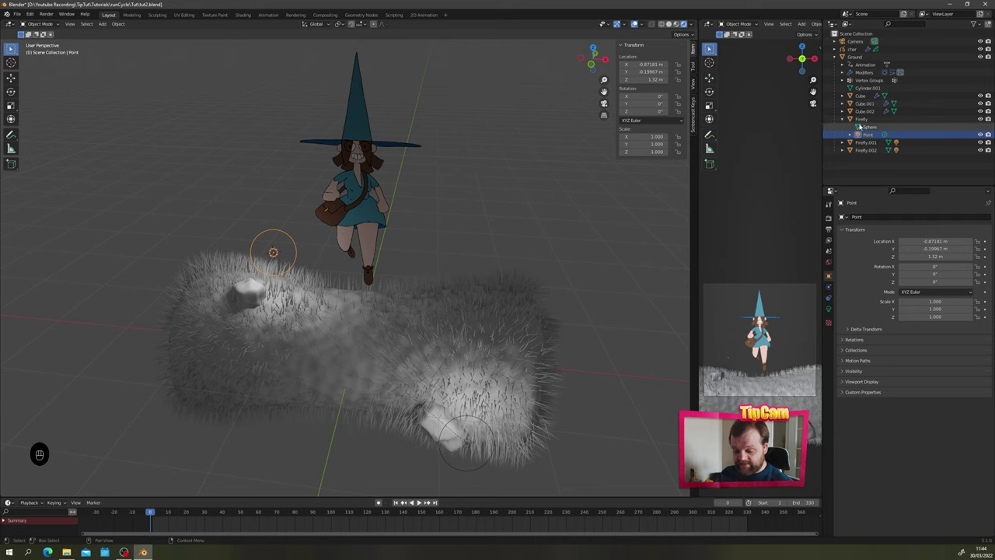
{"action": "left_click", "coordinate": [865, 118]}
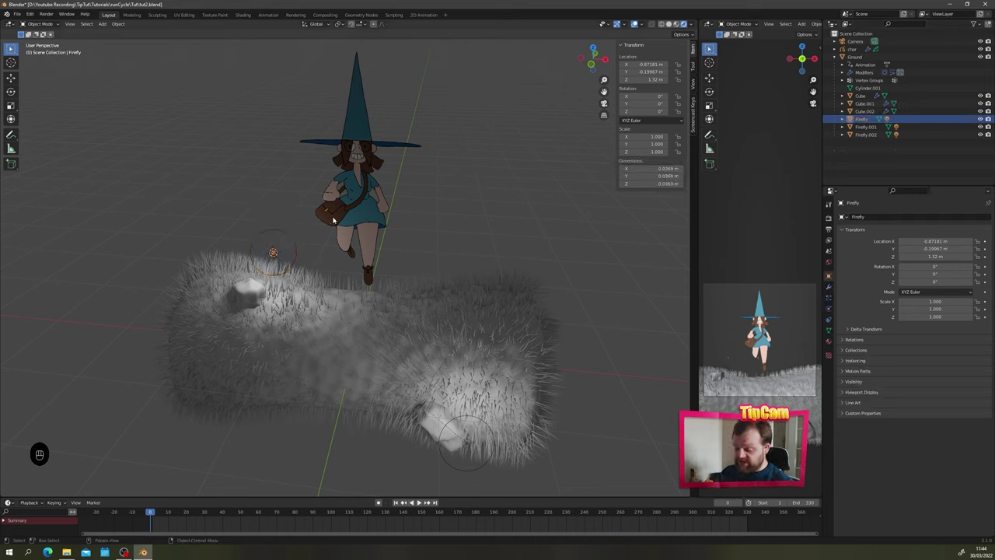
Step: Keyframe the Firefly's location at frame 0, and move it slightly along the log to a new location keyframed at frame 20
{"action": "key", "text": "i"}
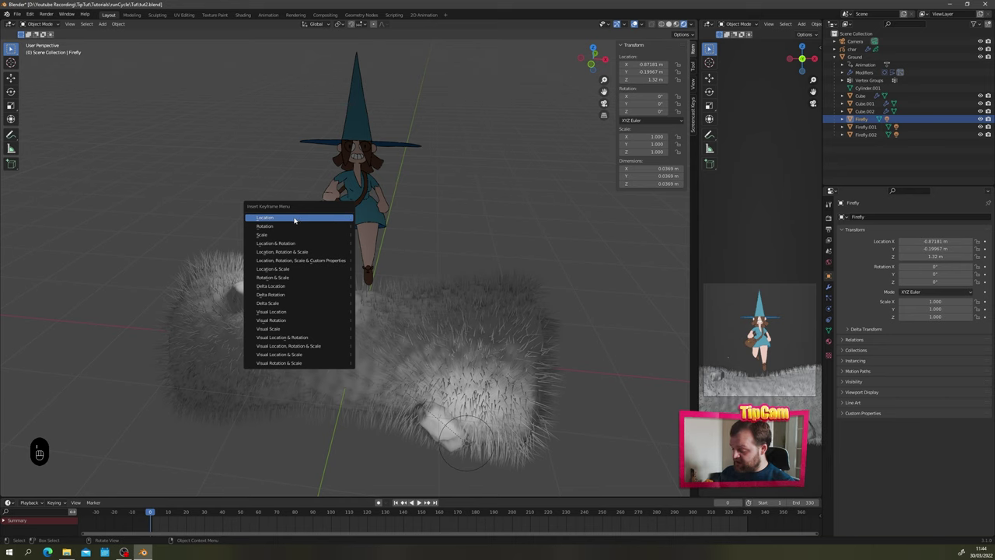
{"action": "left_click", "coordinate": [301, 218]}
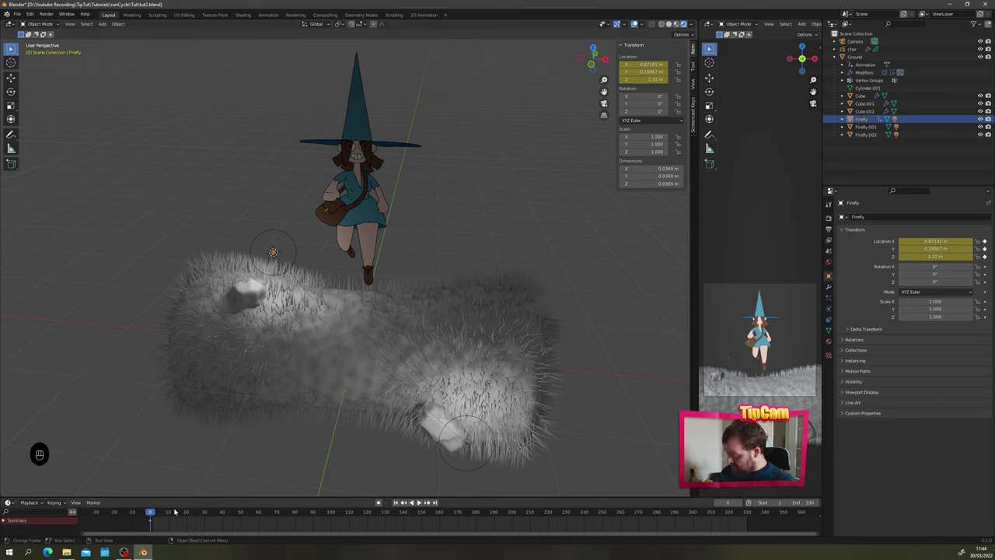
{"action": "key", "text": "space"}
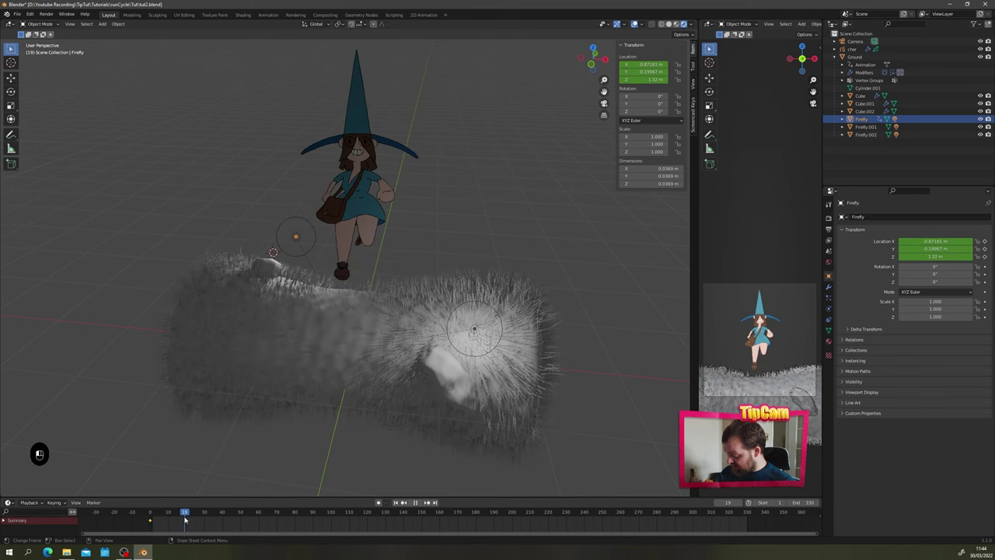
{"action": "key", "text": "space"}
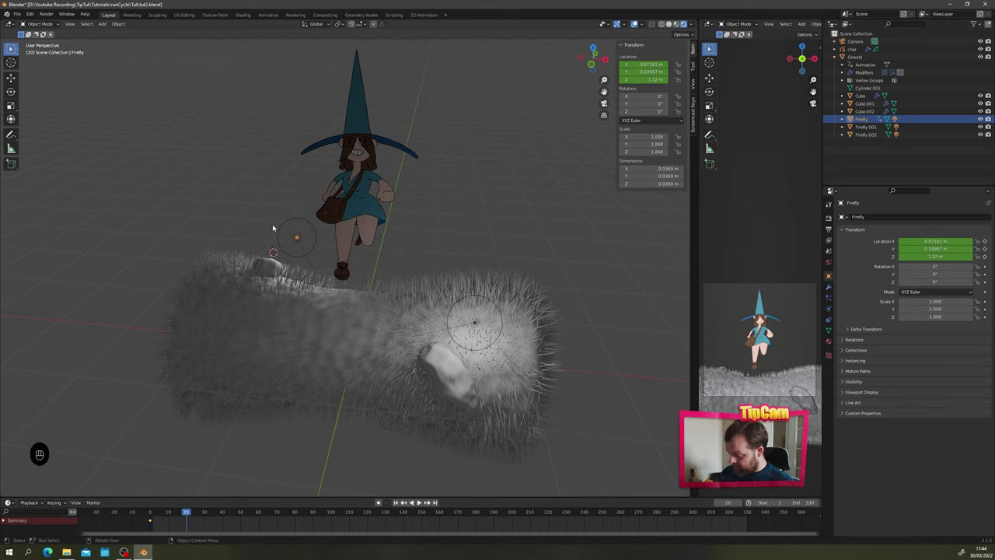
{"action": "middle_click_drag", "start_coordinate": [273, 228], "coordinate": [270, 253]}
{"action": "key", "text": "g"}
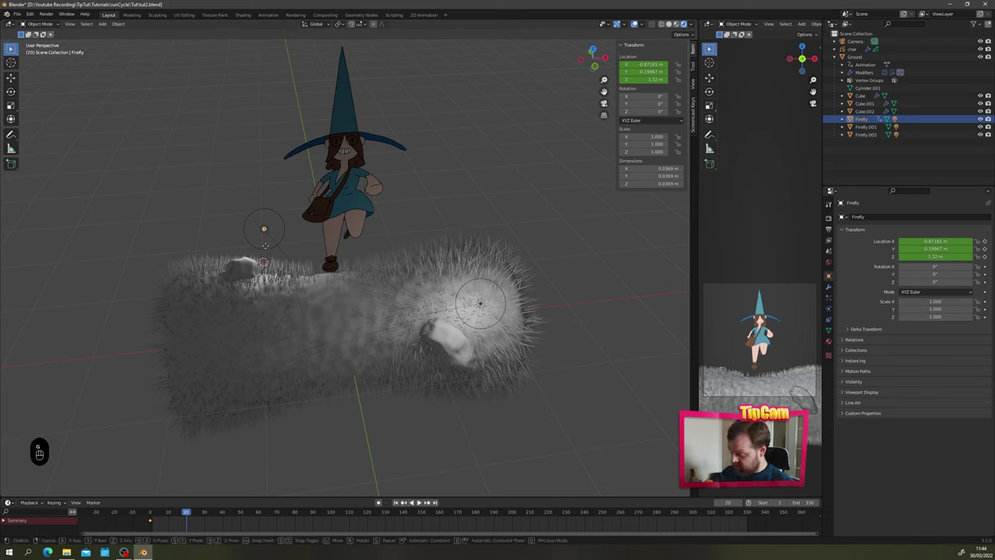
{"action": "left_click", "coordinate": [284, 258]}
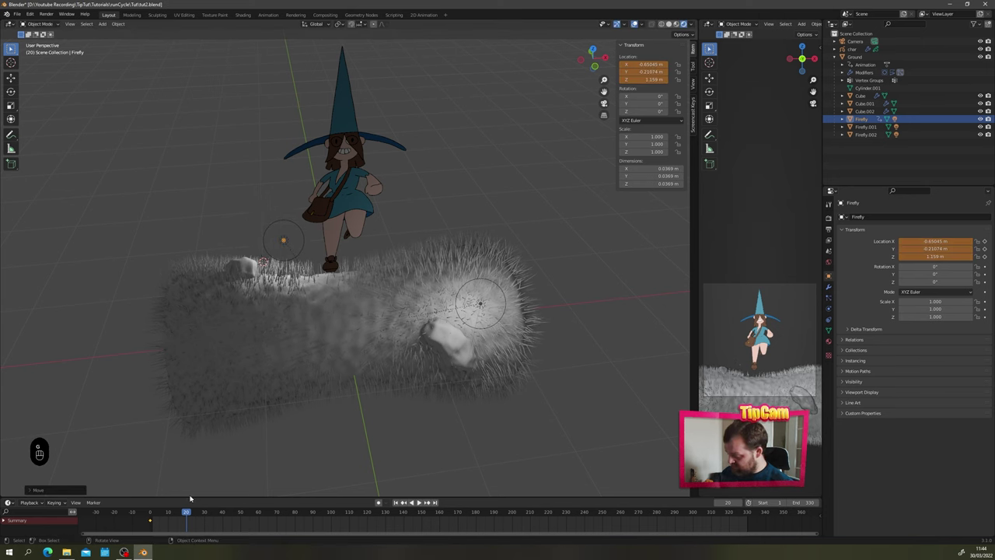
{"action": "key", "text": "i"}
{"action": "left_click", "coordinate": [257, 321]}
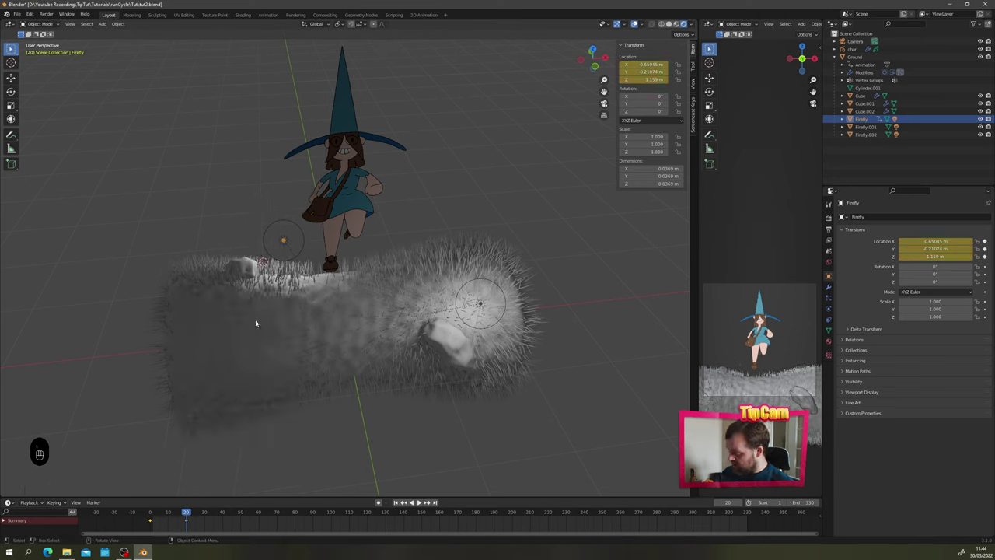
Step: At frame 40, reposition the Firefly beside the grassy log, checking from the side, and insert a location keyframe
{"action": "key", "text": "space"}
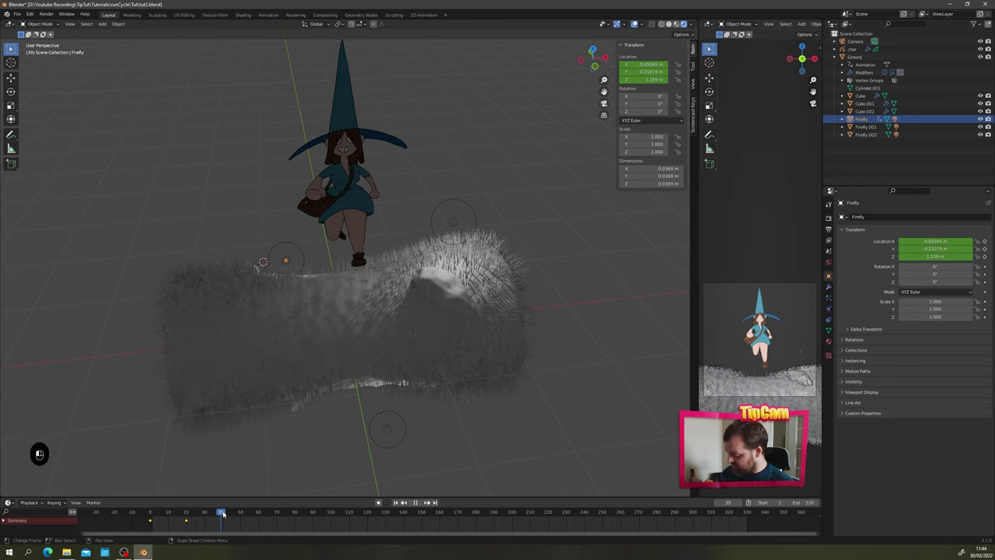
{"action": "key", "text": "space"}
{"action": "middle_click_drag", "start_coordinate": [236, 360], "coordinate": [355, 326]}
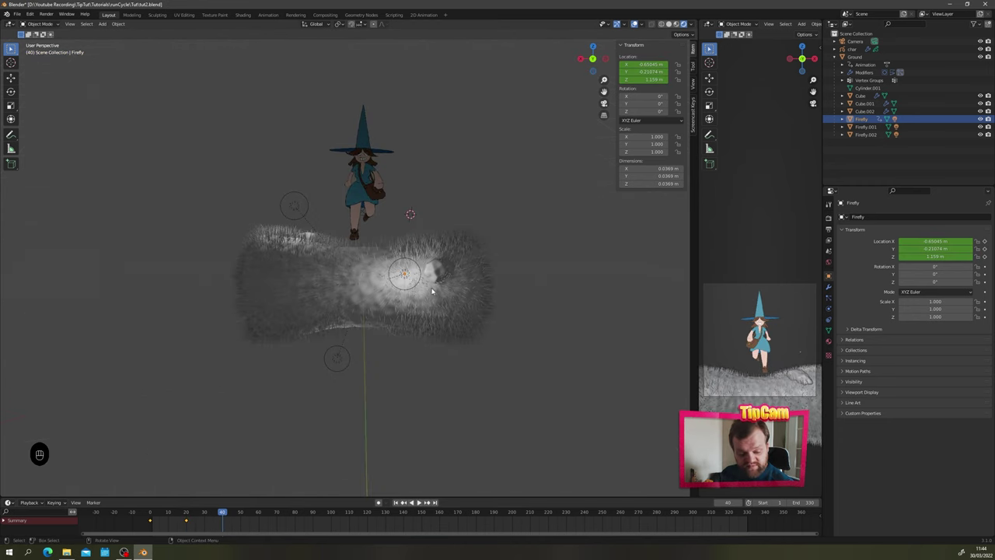
{"action": "key", "text": "g"}
{"action": "key", "text": "g"}
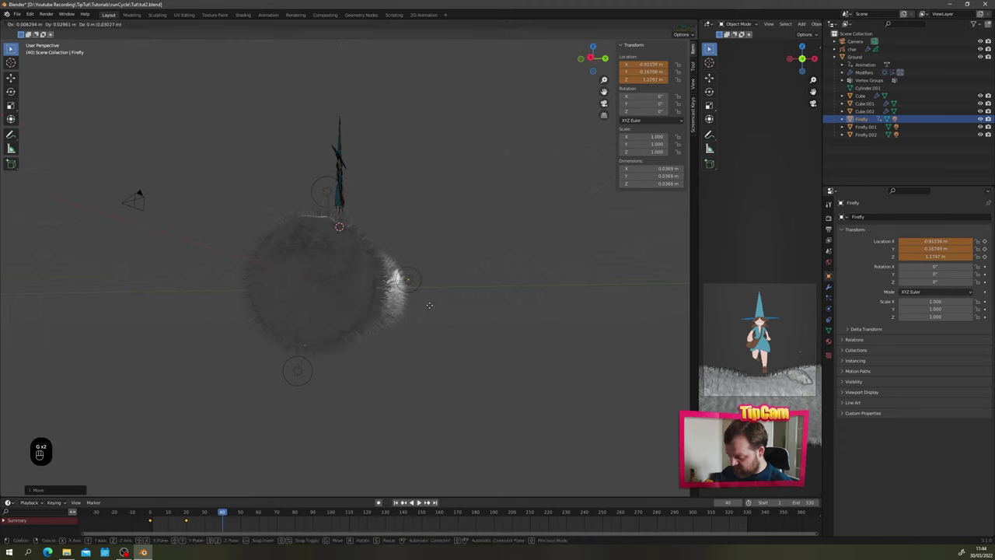
{"action": "left_click", "coordinate": [441, 302]}
{"action": "middle_click_drag", "start_coordinate": [317, 313], "coordinate": [342, 309]}
{"action": "key", "text": "g"}
{"action": "left_click", "coordinate": [410, 308]}
{"action": "key", "text": "i"}
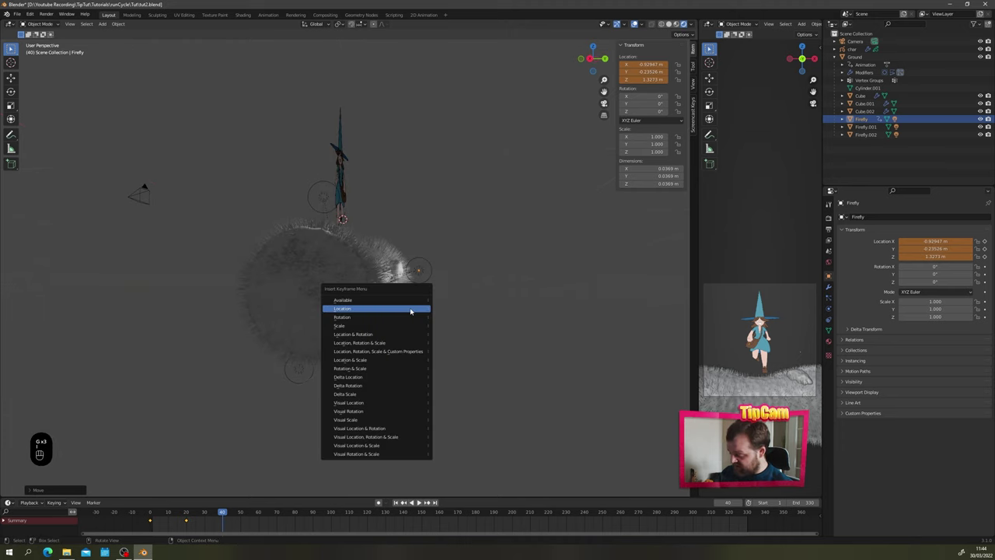
{"action": "left_click", "coordinate": [411, 309]}
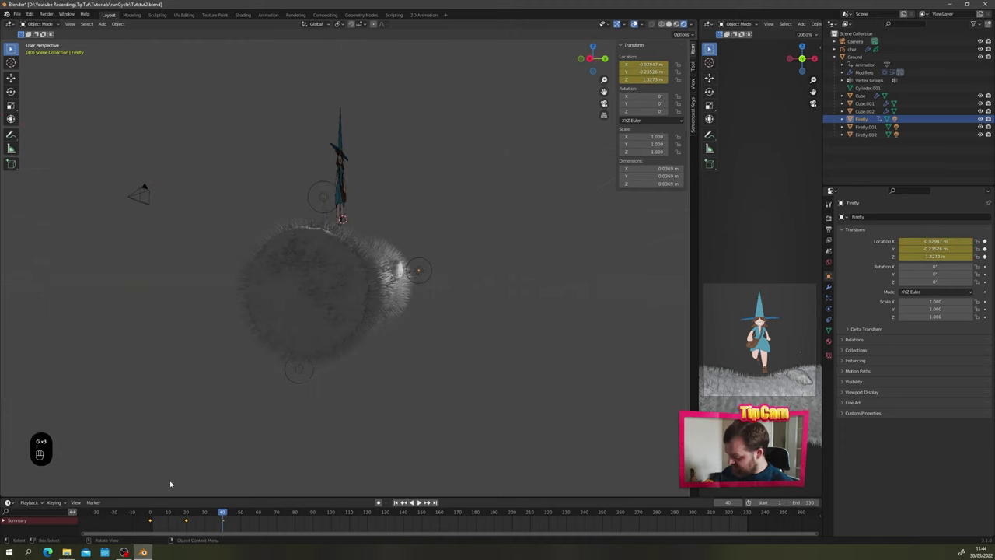
Step: Duplicate the Firefly's frame 0 keyframe to frame 60 and play back its motion from the start
{"action": "left_click", "coordinate": [259, 516]}
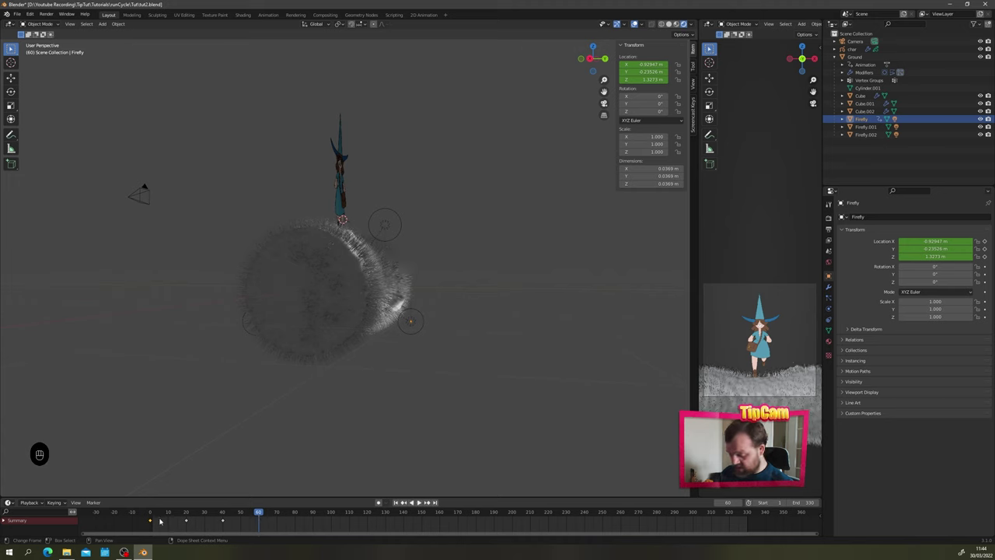
{"action": "key", "text": "shift+d"}
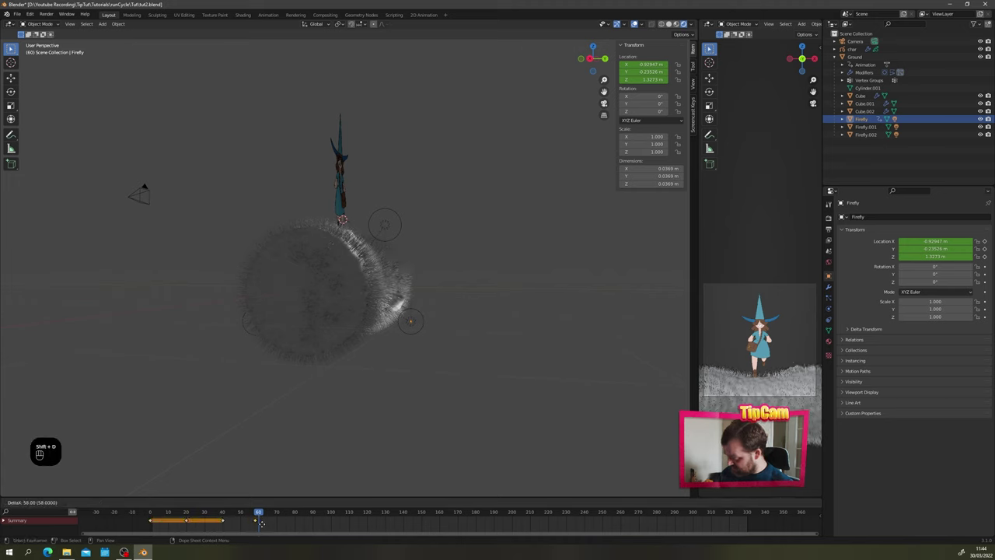
{"action": "left_click", "coordinate": [264, 520]}
{"action": "left_click_drag", "start_coordinate": [241, 514], "coordinate": [150, 517]}
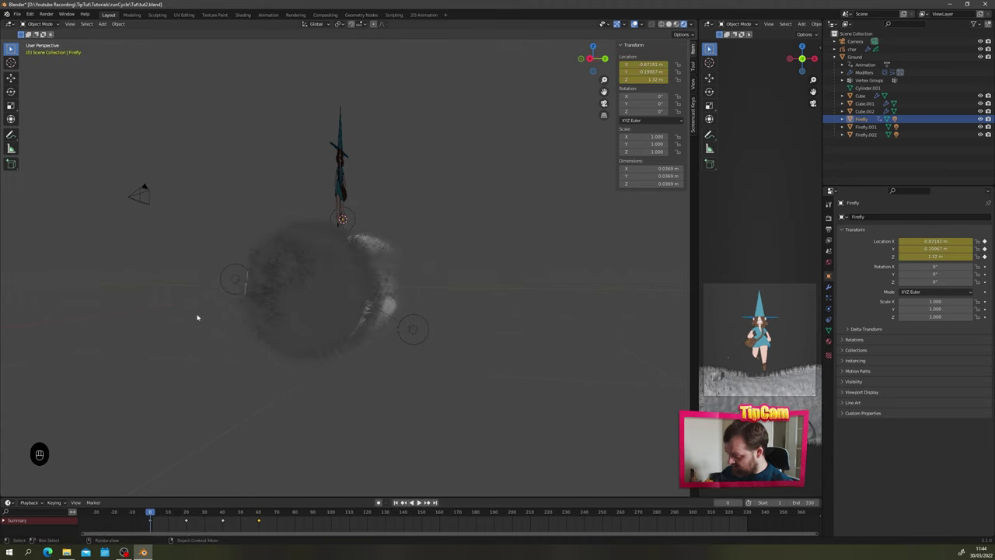
{"action": "middle_click_drag", "start_coordinate": [197, 317], "coordinate": [301, 244]}
{"action": "key", "text": "space"}
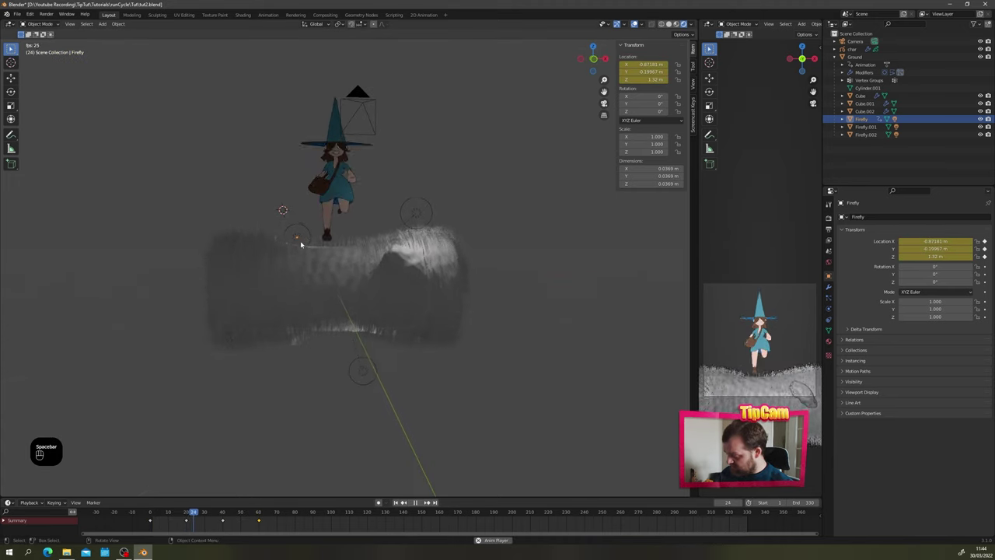
{"action": "key", "text": "space"}
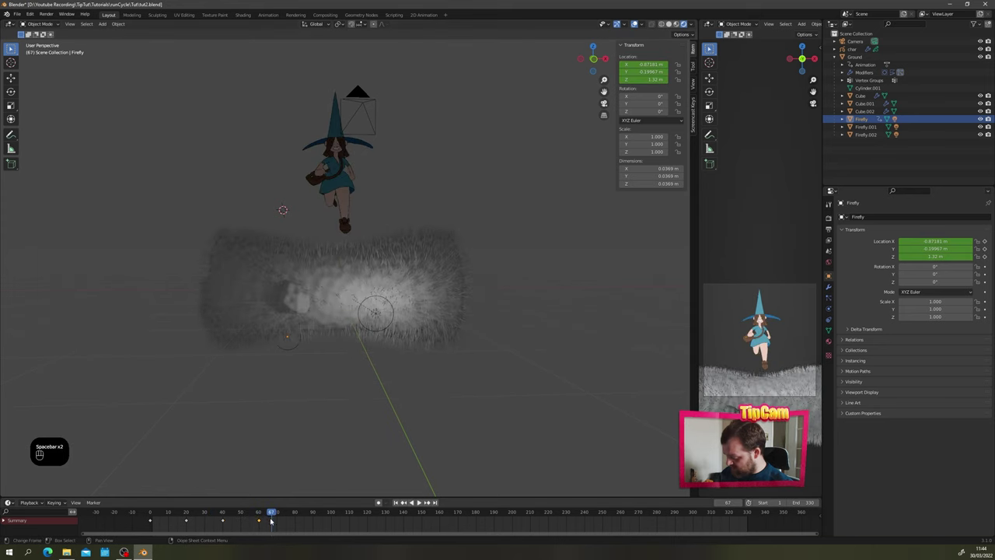
Step: Scale all the Firefly's keyframes about frame 0 to half their spacing, so the last one falls on frame 30
{"action": "left_click_drag", "start_coordinate": [272, 519], "coordinate": [133, 539]}
{"action": "left_click", "coordinate": [151, 517]}
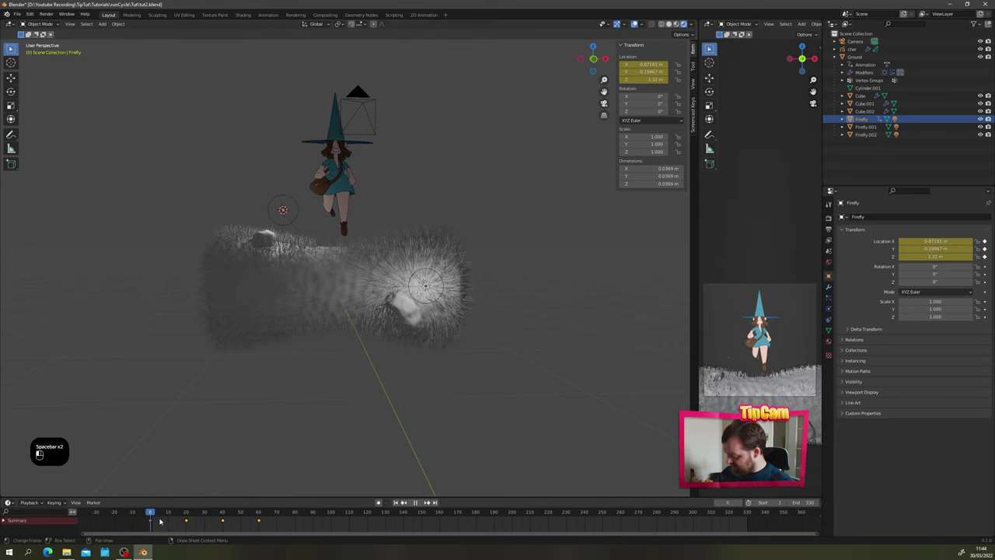
{"action": "key", "text": "s"}
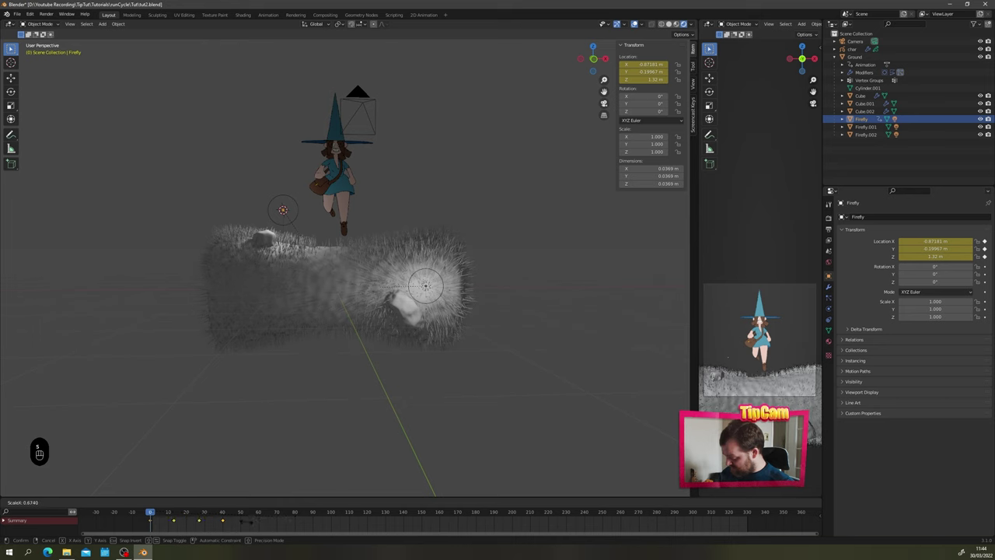
{"action": "left_click", "coordinate": [167, 520]}
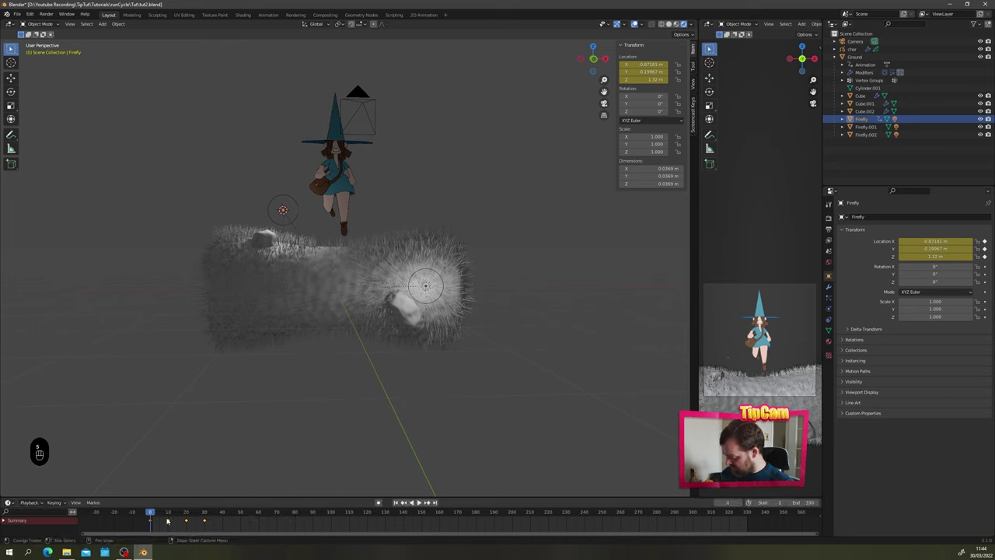
Step: Play back the faster motion and apply Make Cyclic (F-Modifier) extrapolation to the Firefly's keyframes
{"action": "key", "text": "space"}
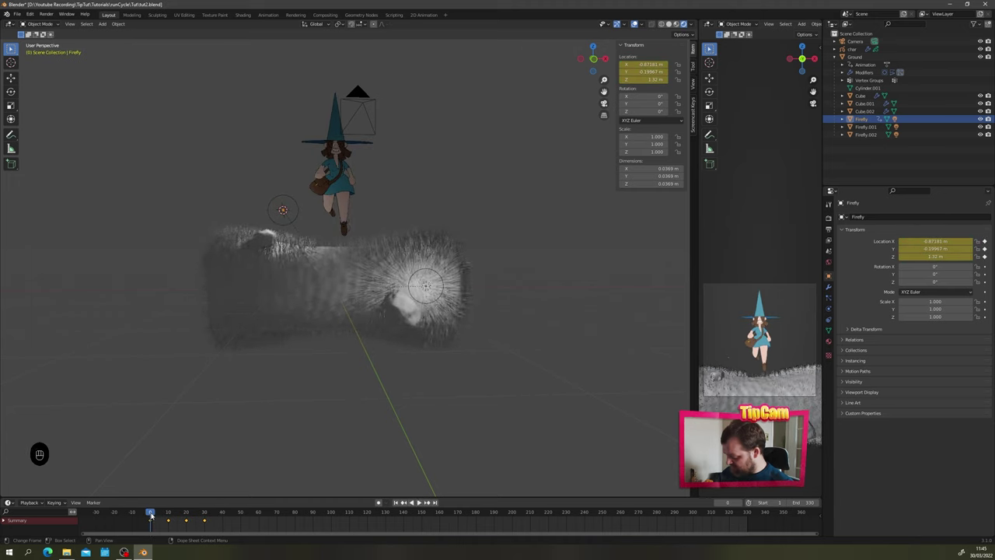
{"action": "key", "text": "space"}
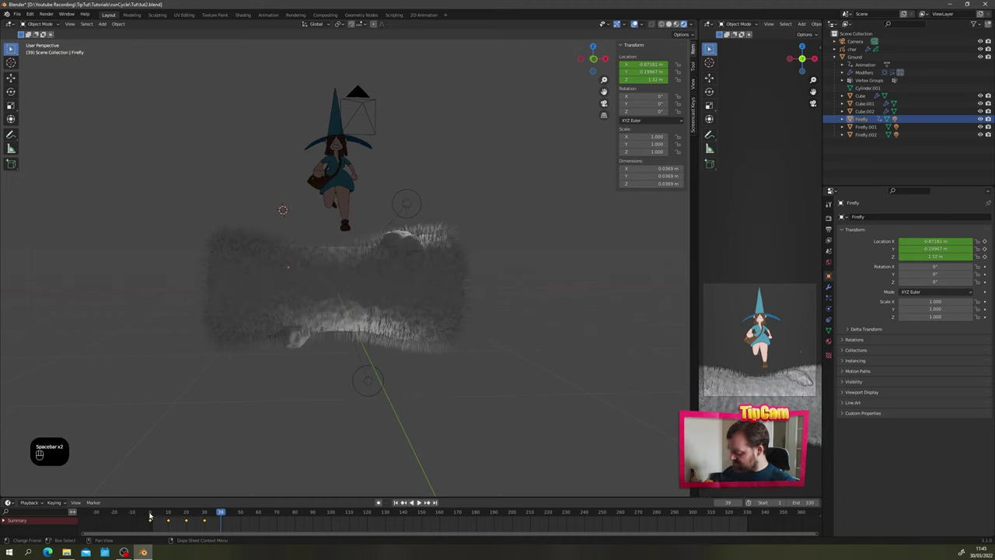
{"action": "right_click", "coordinate": [187, 524]}
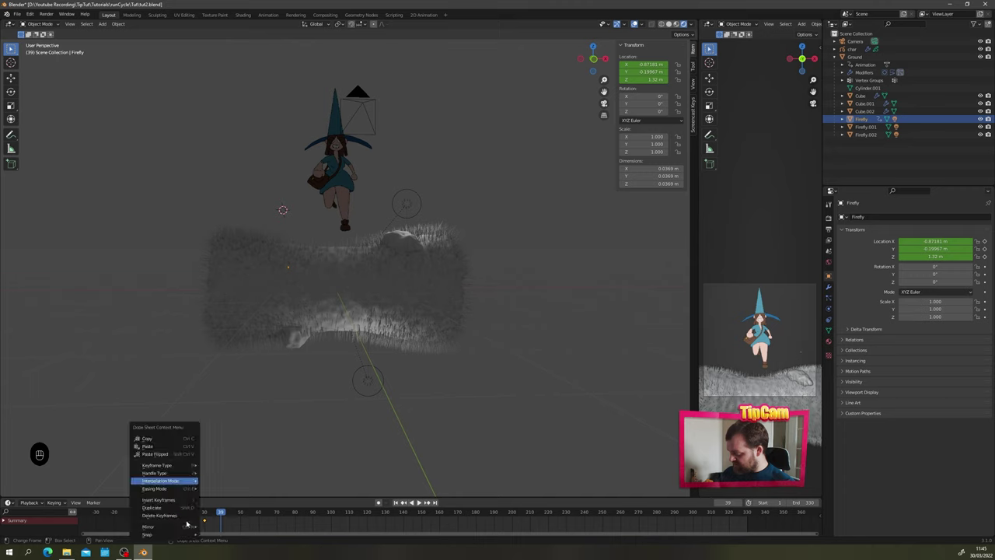
{"action": "key", "text": "shift+e"}
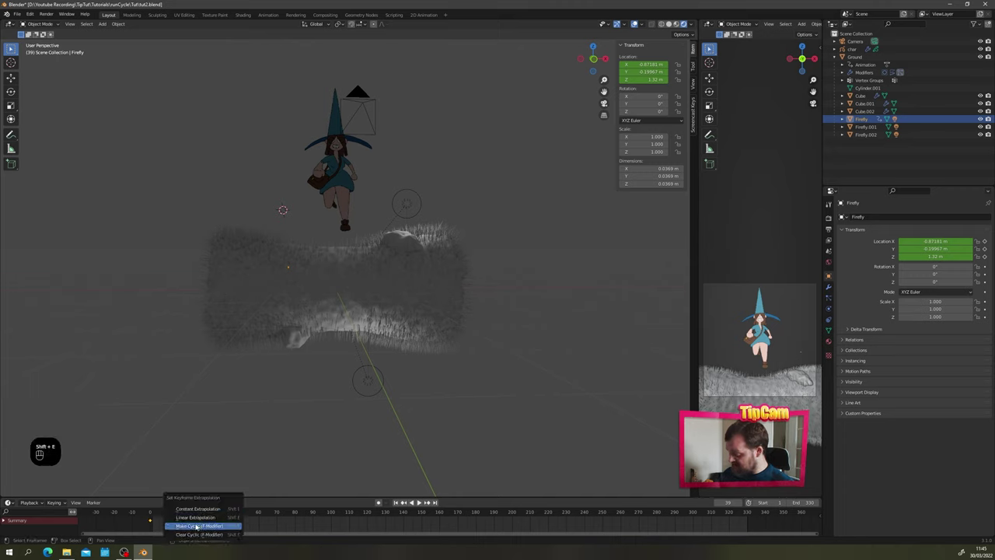
{"action": "left_click", "coordinate": [196, 526]}
Step: Play the animation from the start to check the Firefly's looping motion along the timeline
{"action": "left_click_drag", "start_coordinate": [149, 514], "coordinate": [163, 512]}
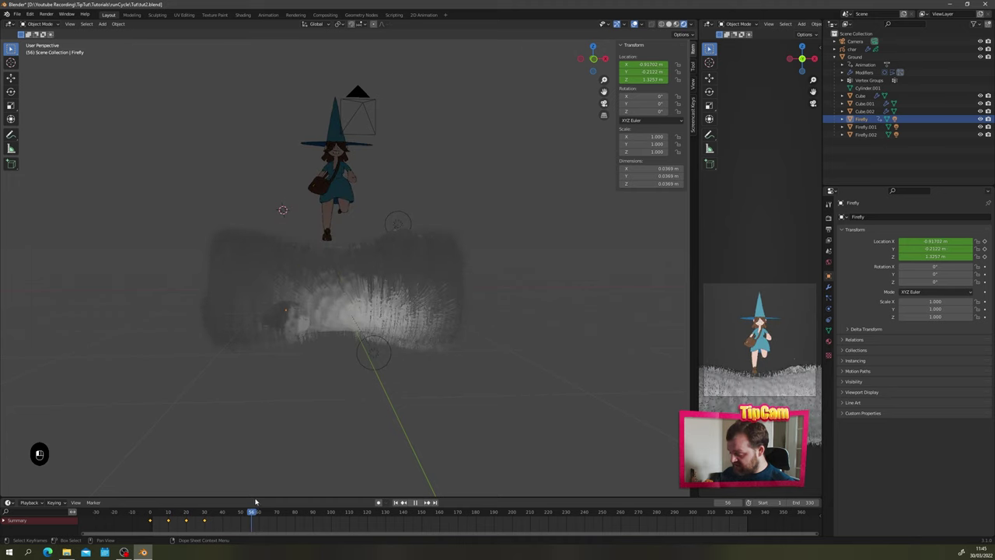
{"action": "left_click_drag", "start_coordinate": [255, 501], "coordinate": [148, 507]}
{"action": "key", "text": "space"}
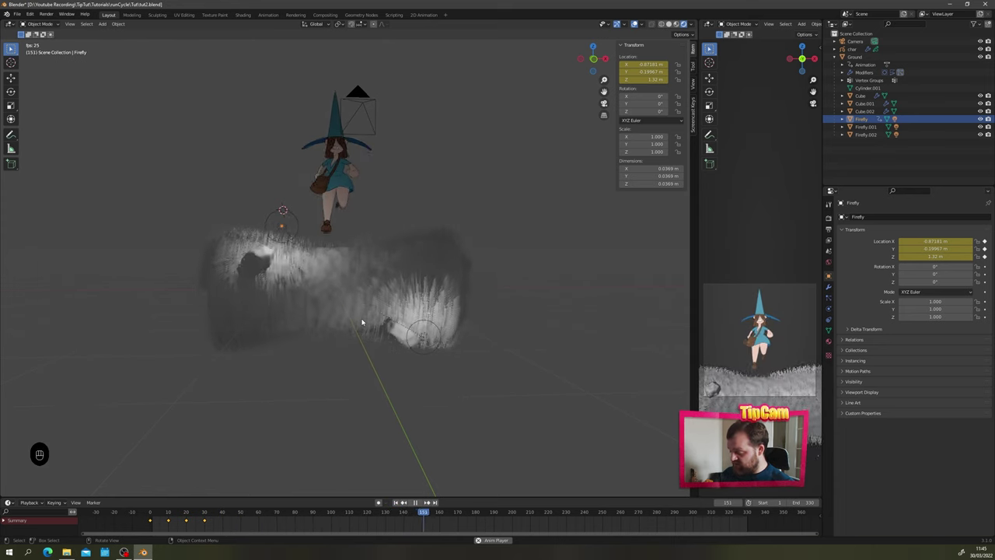
{"action": "key", "text": "space"}
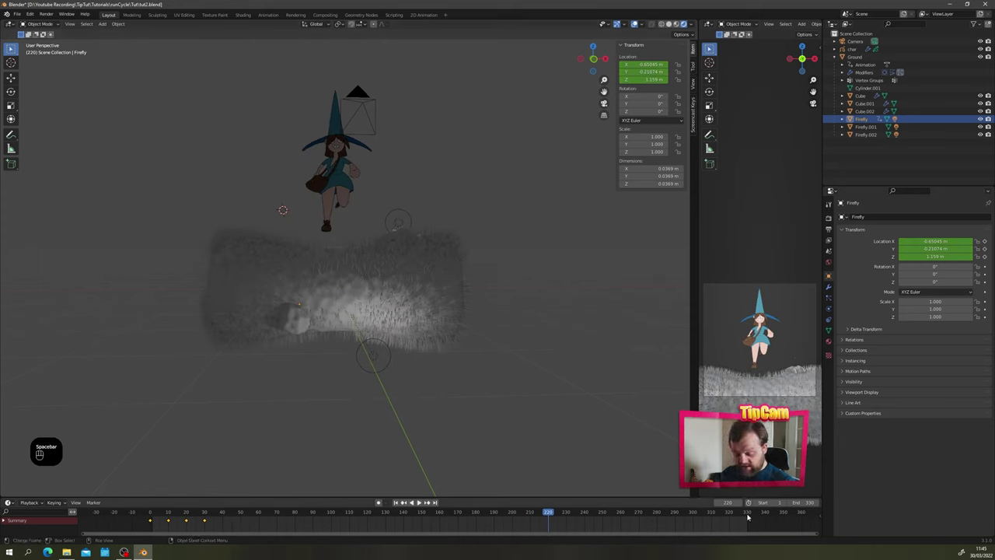
Step: Try to scale the Firefly's keyframes about frame 33
{"action": "left_click", "coordinate": [208, 516]}
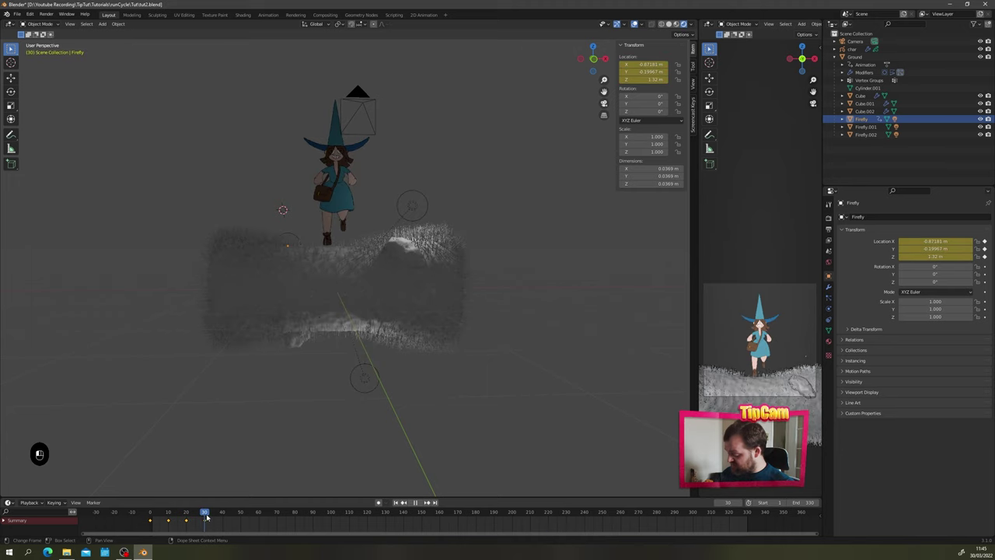
{"action": "key", "text": "space"}
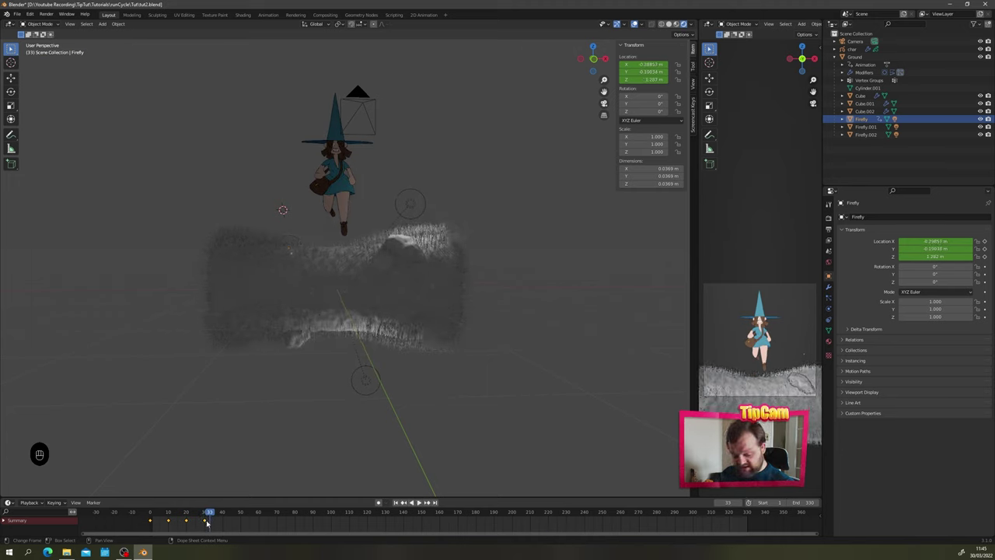
{"action": "key", "text": "s"}
{"action": "key", "text": "ctrl+z"}
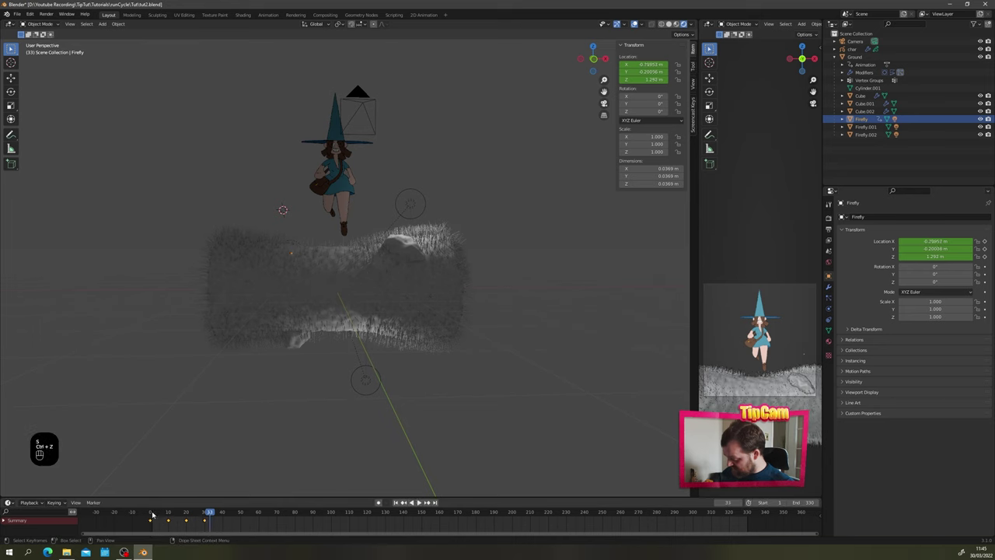
Step: Scale the Firefly's keyframes about frame 0 so the last one falls on frame 33, and check that frame
{"action": "left_click", "coordinate": [151, 515]}
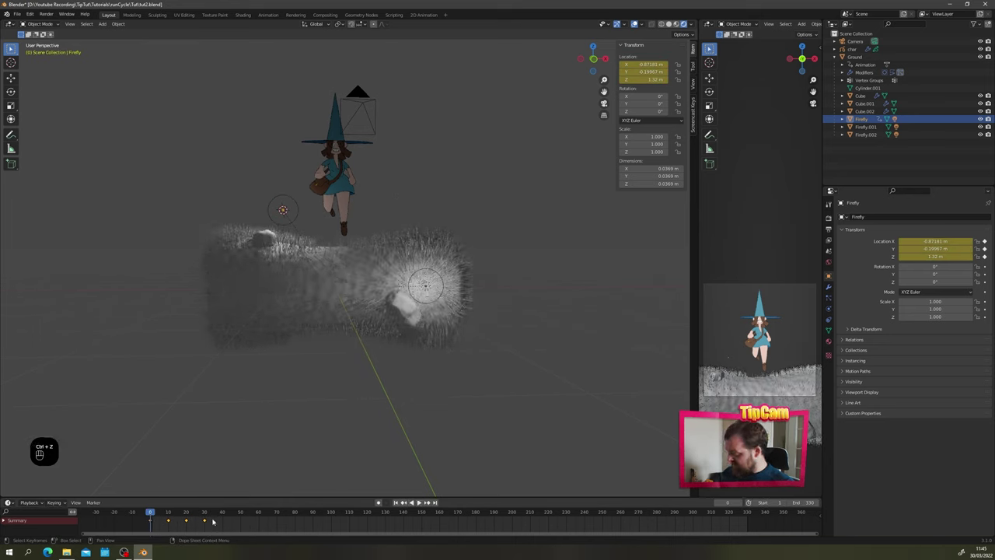
{"action": "key", "text": "s"}
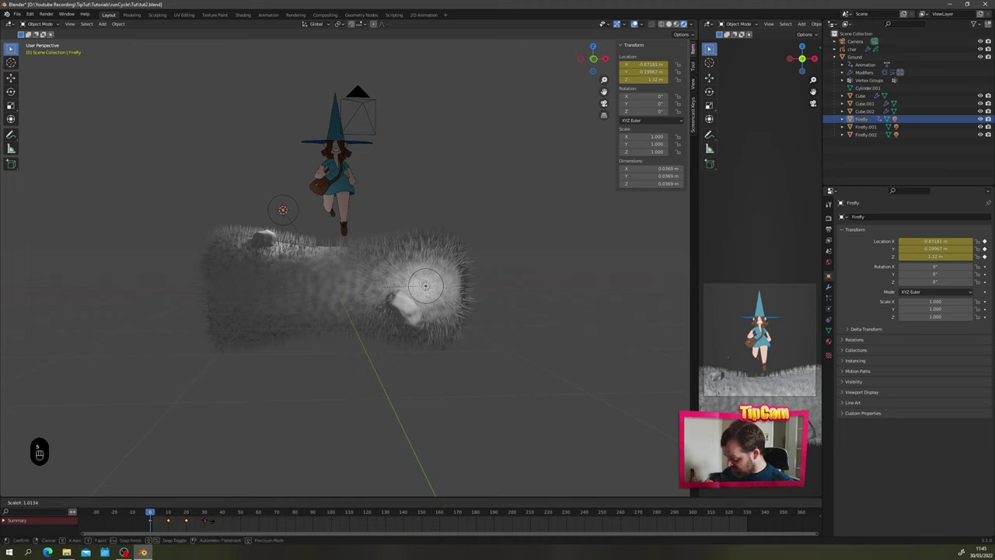
{"action": "left_click", "coordinate": [214, 521]}
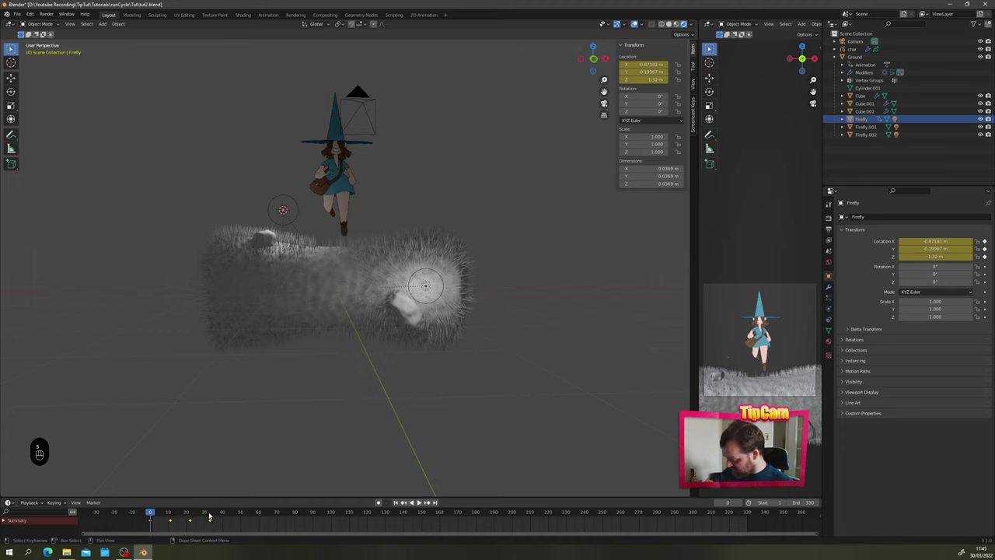
{"action": "left_click", "coordinate": [209, 514]}
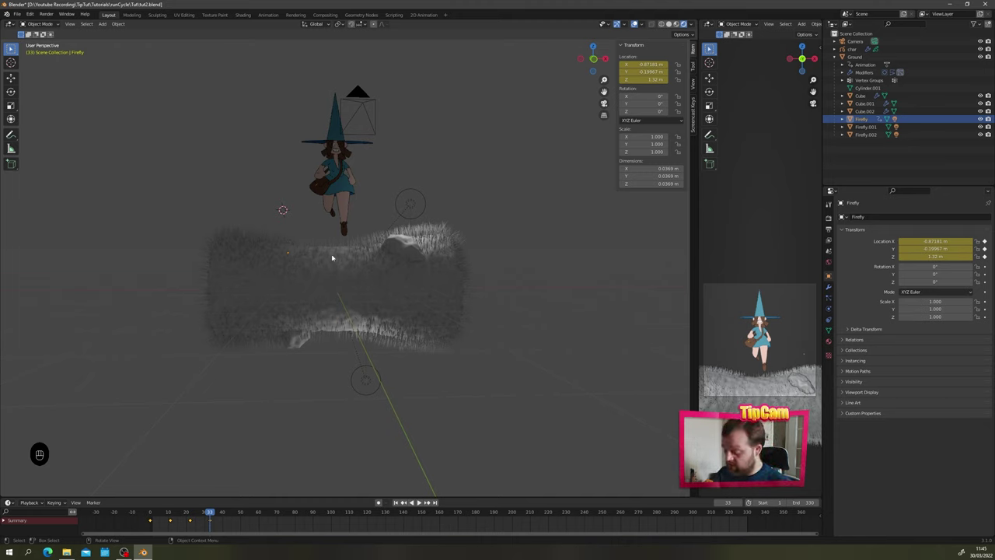
Step: Animate Firefly.001 with location keyframes from frame 0 to frame 33 and apply Make Cyclic (F-Modifier) extrapolation to them
{"action": "left_click", "coordinate": [867, 127]}
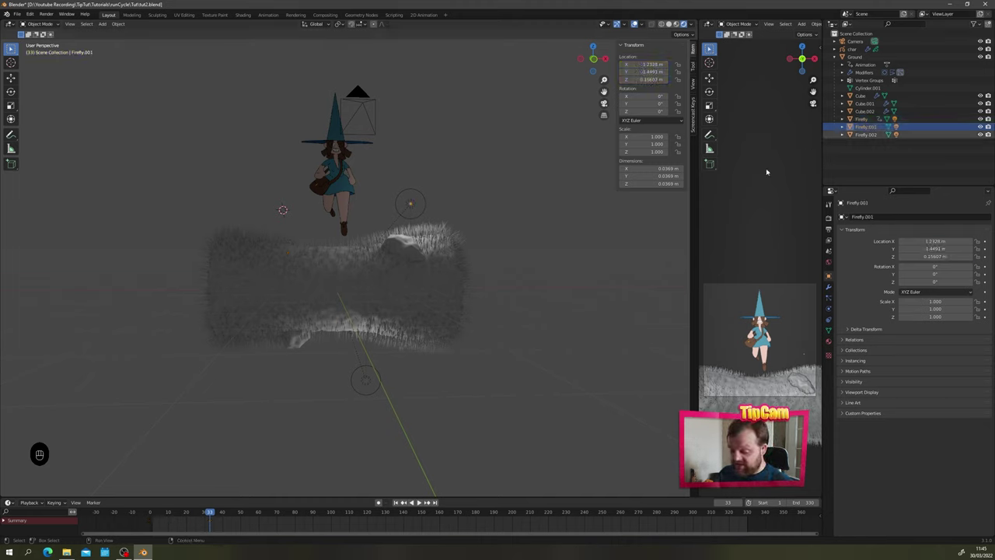
{"action": "left_click", "coordinate": [152, 515]}
{"action": "key", "text": "i"}
{"action": "left_click", "coordinate": [189, 515]}
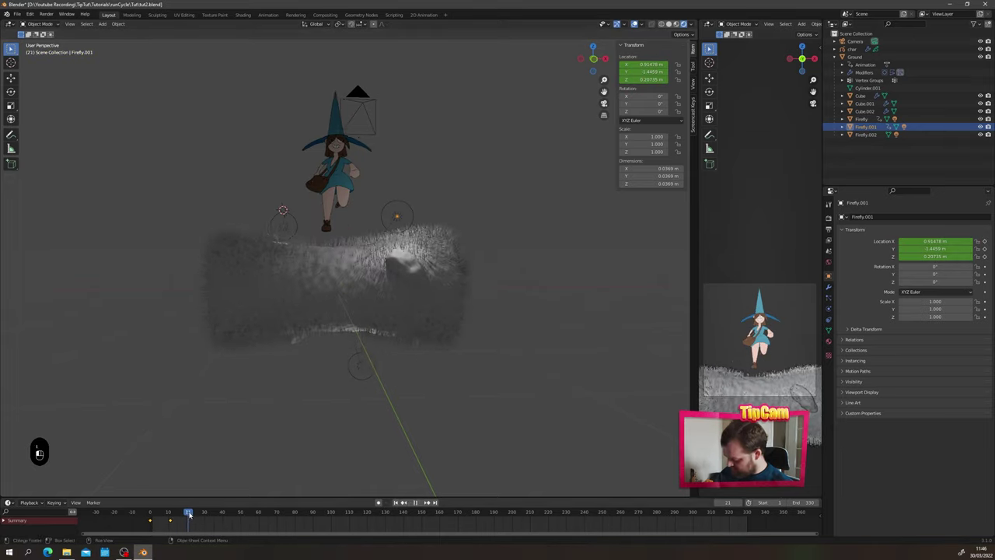
{"action": "left_click", "coordinate": [209, 514]}
{"action": "middle_click_drag", "start_coordinate": [466, 272], "coordinate": [350, 272]}
{"action": "key", "text": "g"}
{"action": "key", "text": "shift+e"}
{"action": "left_click", "coordinate": [234, 519]}
Step: Animate Firefly.002 with location keyframes from frame 0 onwards, duplicating the starting key at frame 33 to close the loop
{"action": "left_click", "coordinate": [354, 378]}
{"action": "left_click", "coordinate": [150, 515]}
{"action": "key", "text": "i"}
{"action": "left_click", "coordinate": [188, 514]}
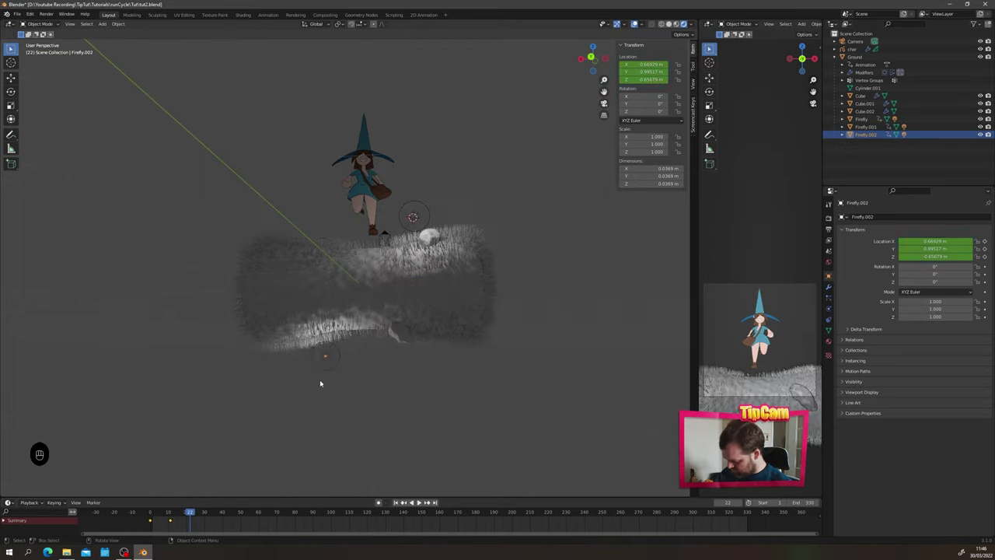
{"action": "left_click", "coordinate": [209, 515]}
{"action": "key", "text": "shift+d"}
Step: Play back the animation to check the looping motion of all fireflies around the ground
{"action": "key", "text": "space"}
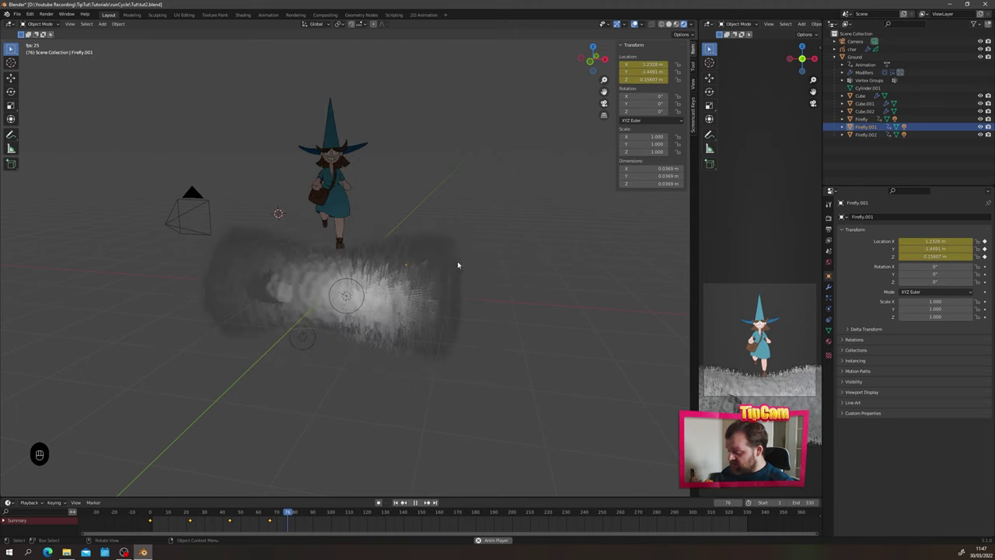
{"action": "middle_click_drag", "start_coordinate": [458, 263], "coordinate": [448, 225]}
{"action": "key", "text": "Escape"}
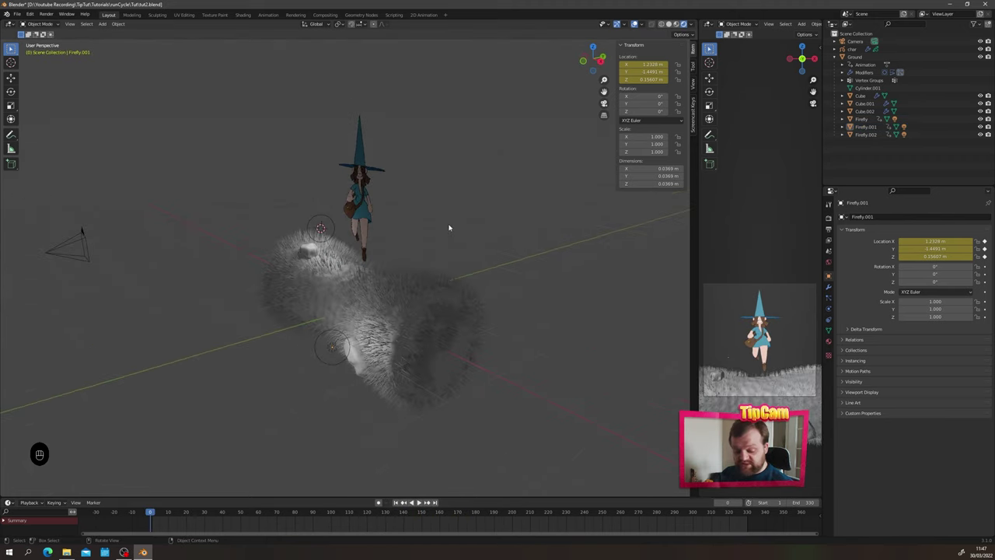
Step: Snap the 3D cursor to the world origin and add a Wind force field there
{"action": "key", "text": "shift+s"}
{"action": "left_click", "coordinate": [401, 252]}
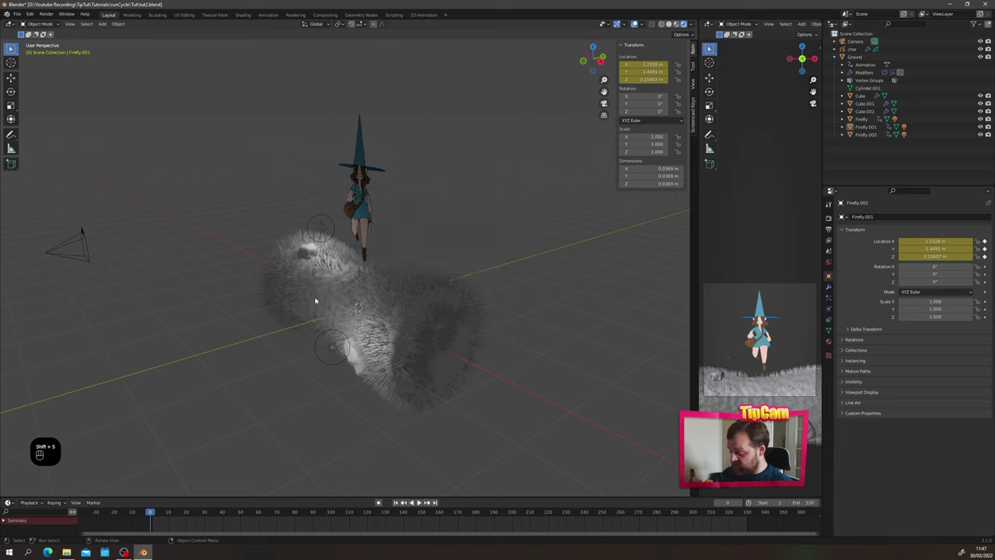
{"action": "middle_click_drag", "start_coordinate": [318, 295], "coordinate": [371, 265]}
{"action": "key", "text": "shift+a"}
{"action": "mouse_move", "coordinate": [426, 170]}
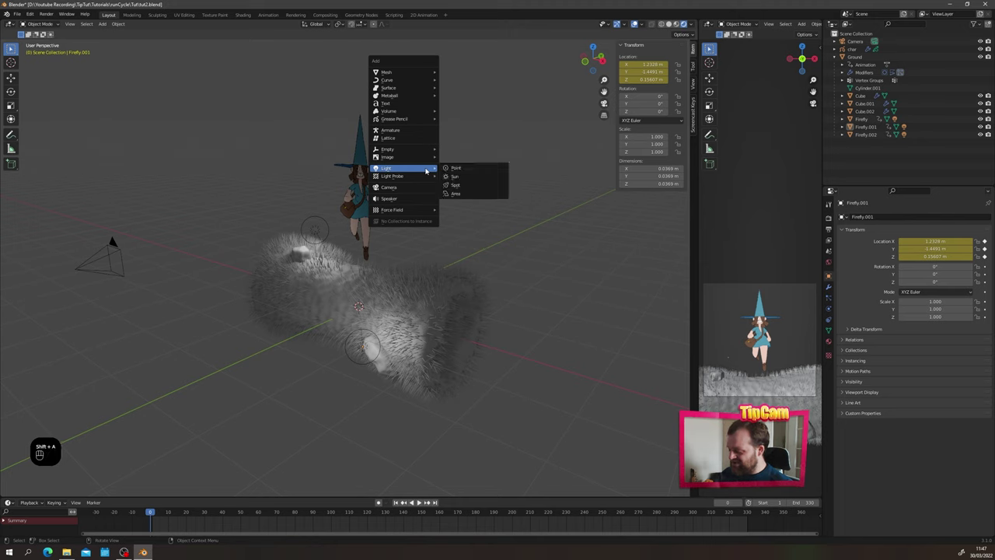
{"action": "mouse_move", "coordinate": [420, 211]}
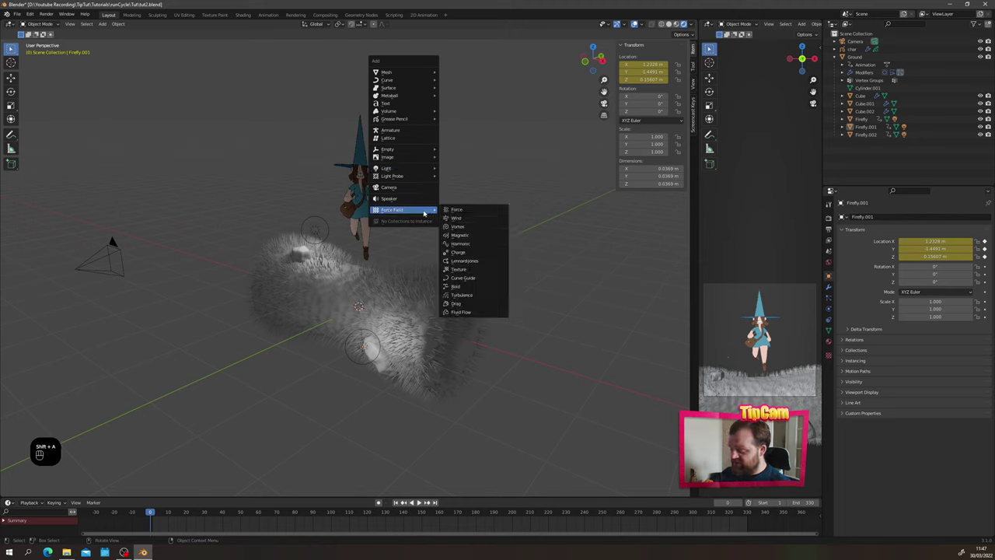
{"action": "left_click", "coordinate": [467, 219]}
Step: Rotate the Wind force field about -22.3° around the global X axis
{"action": "scroll", "coordinate": [371, 309], "scroll_direction": "up", "scroll_amount": 8}
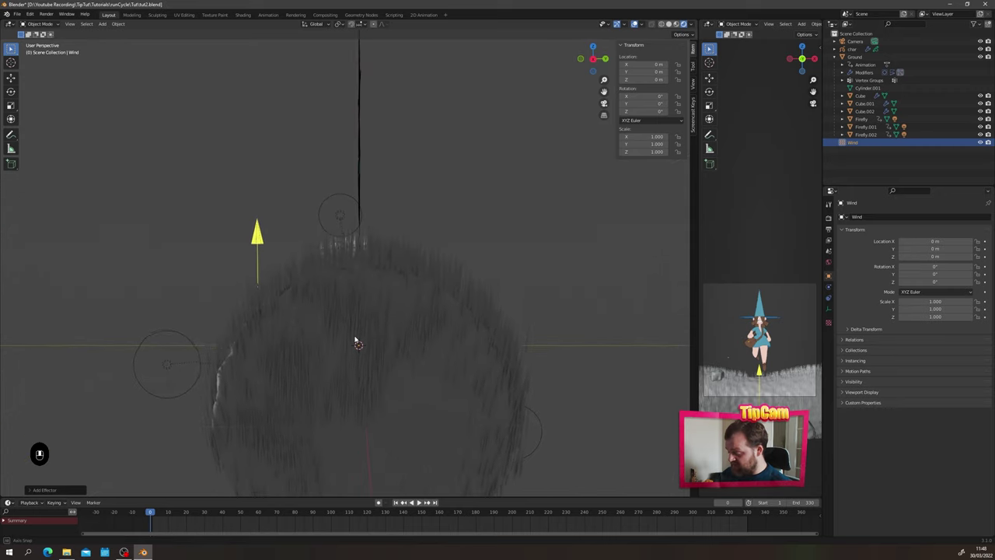
{"action": "middle_click_drag", "start_coordinate": [354, 340], "coordinate": [329, 341]}
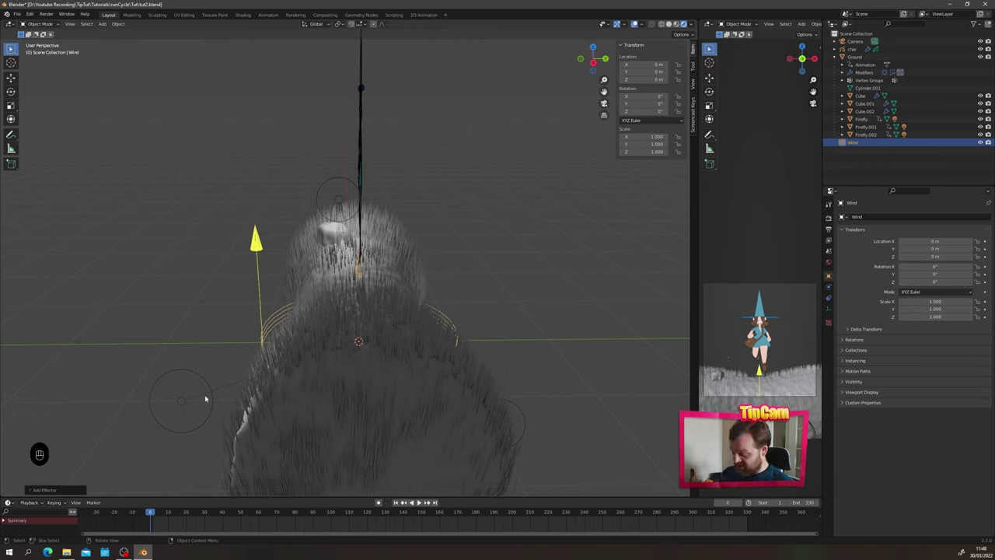
{"action": "key", "text": "r"}
{"action": "key", "text": "x"}
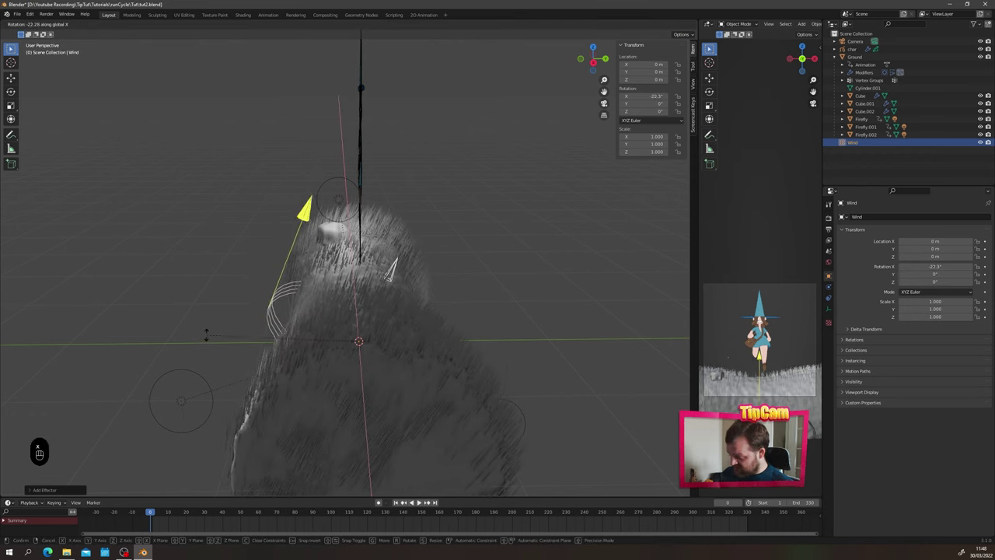
{"action": "left_click", "coordinate": [207, 336]}
Step: Add a Turbulence force field at the world origin
{"action": "middle_click_drag", "start_coordinate": [219, 337], "coordinate": [416, 276]}
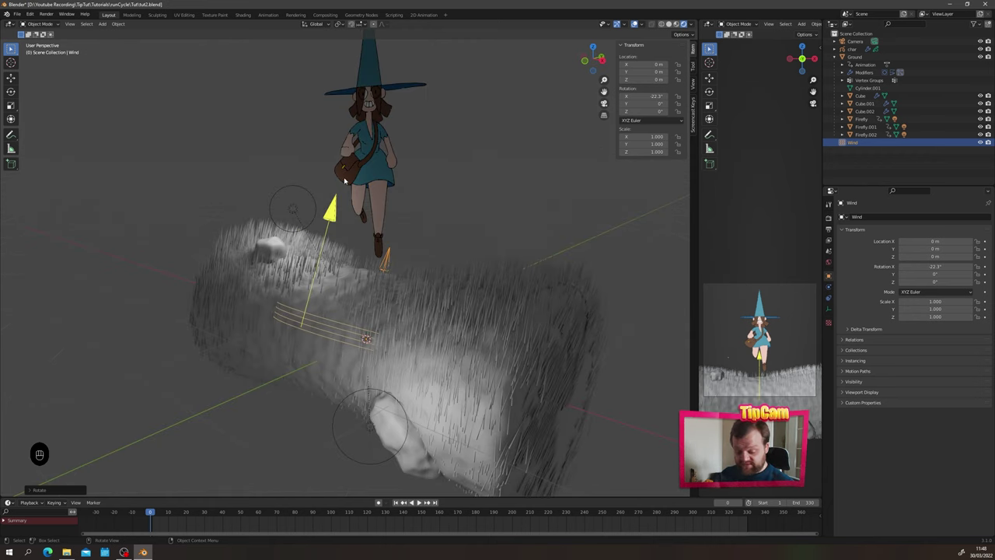
{"action": "key", "text": "shift+a"}
{"action": "mouse_move", "coordinate": [348, 181]}
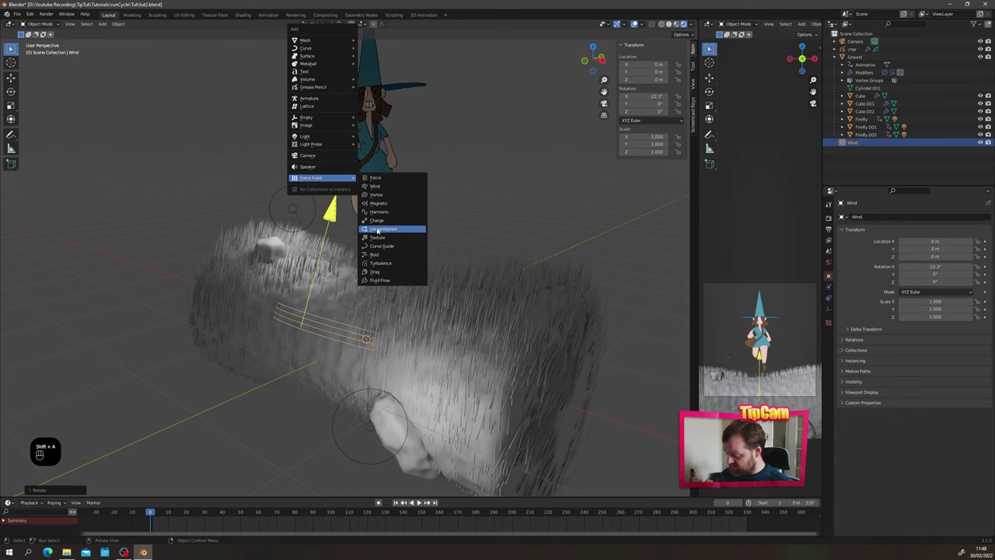
{"action": "left_click", "coordinate": [380, 262]}
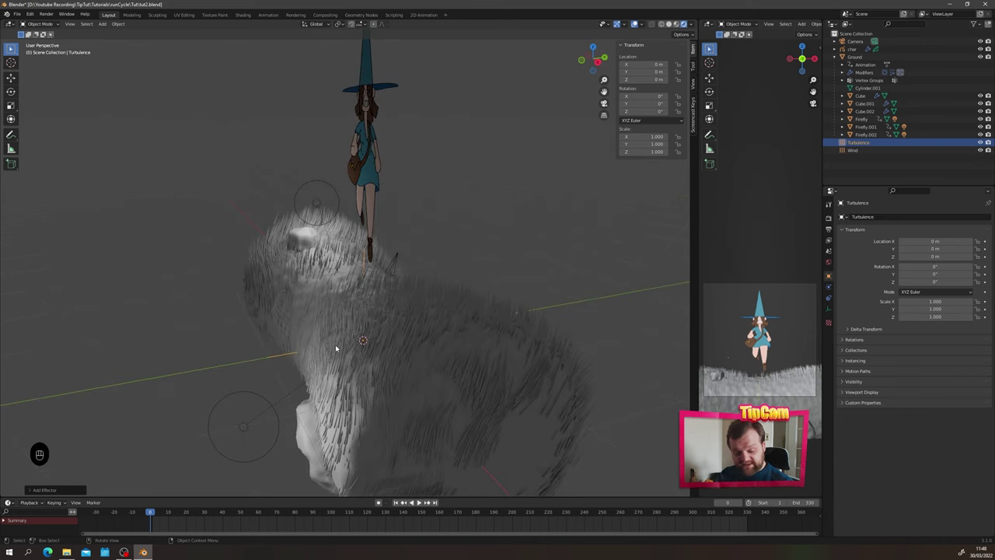
Step: Try moving the Turbulence field away from the origin during playback to test its effect on the grass
{"action": "key", "text": "g"}
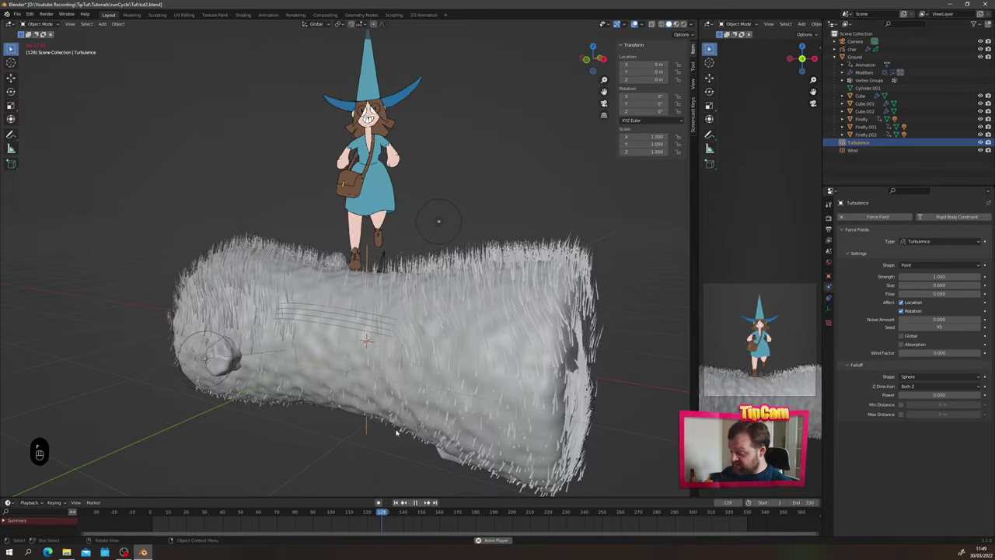
{"action": "key", "text": "g"}
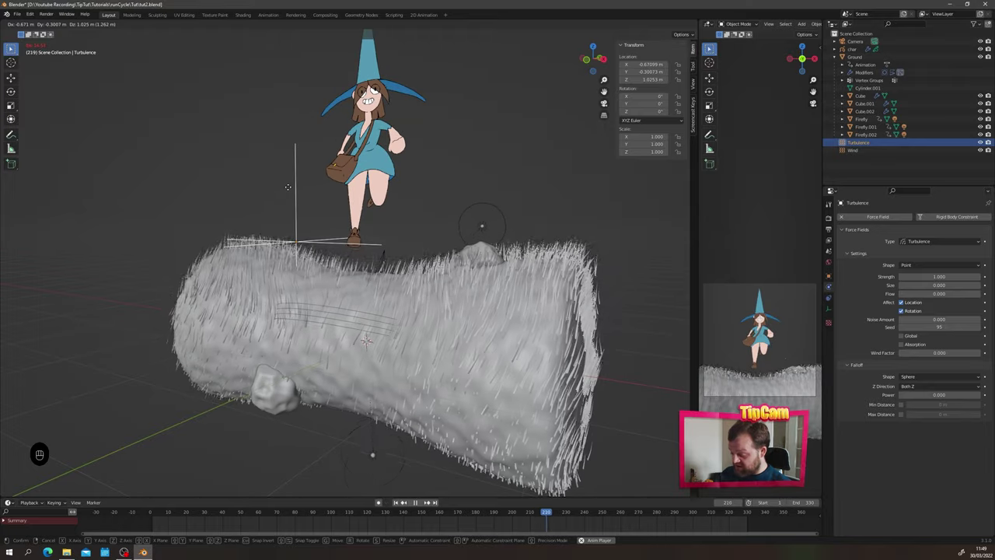
{"action": "key", "text": "Escape"}
{"action": "key", "text": "ctrl+z"}
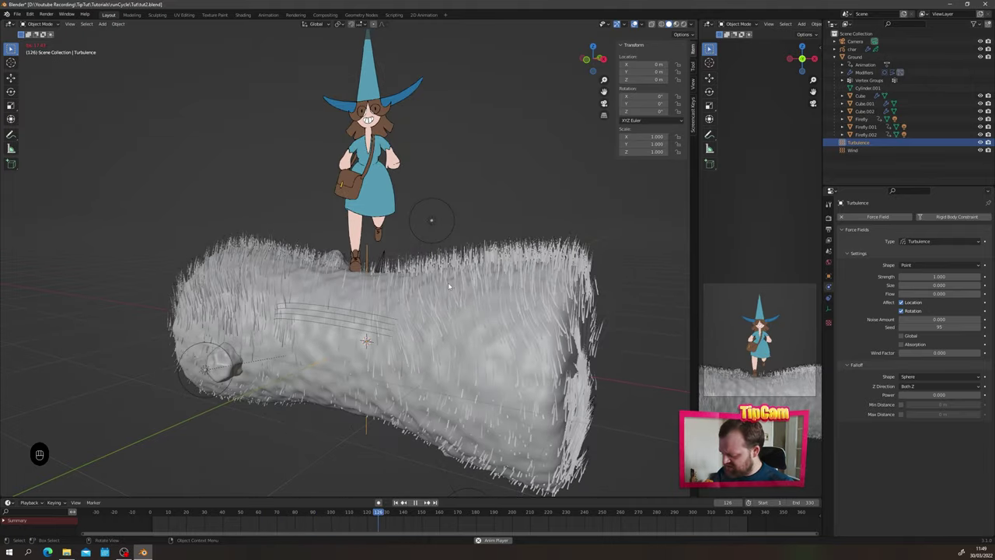
Step: Save the file and stop the animation playback
{"action": "scroll", "coordinate": [449, 286], "scroll_direction": "down", "scroll_amount": 3}
{"action": "middle_click_drag", "start_coordinate": [448, 286], "coordinate": [436, 329]}
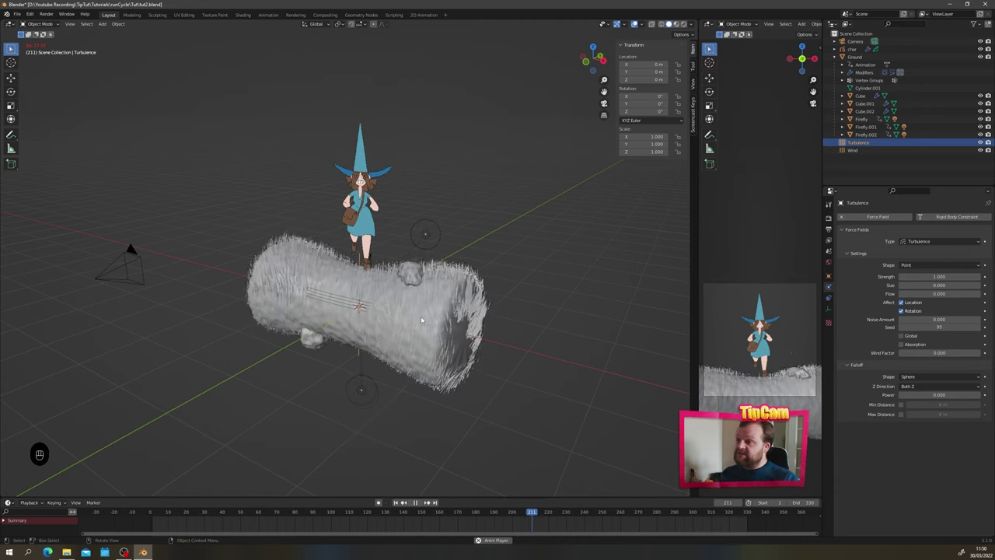
{"action": "key", "text": "ctrl+s"}
{"action": "key", "text": "space"}
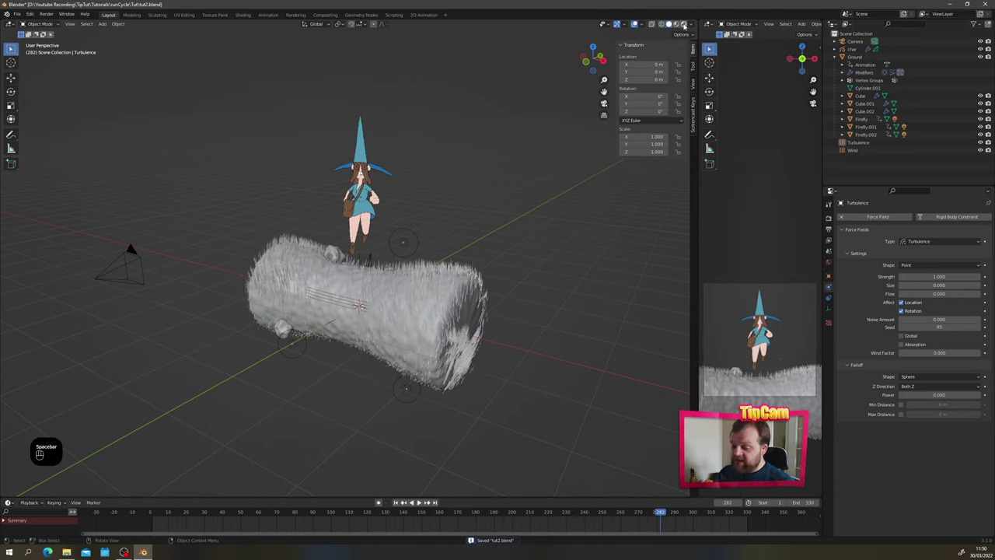
Step: Switch the viewport to Rendered shading and add a Point light at the world origin
{"action": "left_click", "coordinate": [683, 24]}
{"action": "mouse_move", "coordinate": [311, 202]}
{"action": "middle_mouse_down"}
{"action": "mouse_move", "coordinate": [298, 269]}
{"action": "mouse_move", "coordinate": [424, 262]}
{"action": "mouse_move", "coordinate": [399, 269]}
{"action": "mouse_move", "coordinate": [441, 258]}
{"action": "mouse_move", "coordinate": [433, 239]}
{"action": "middle_mouse_up"}
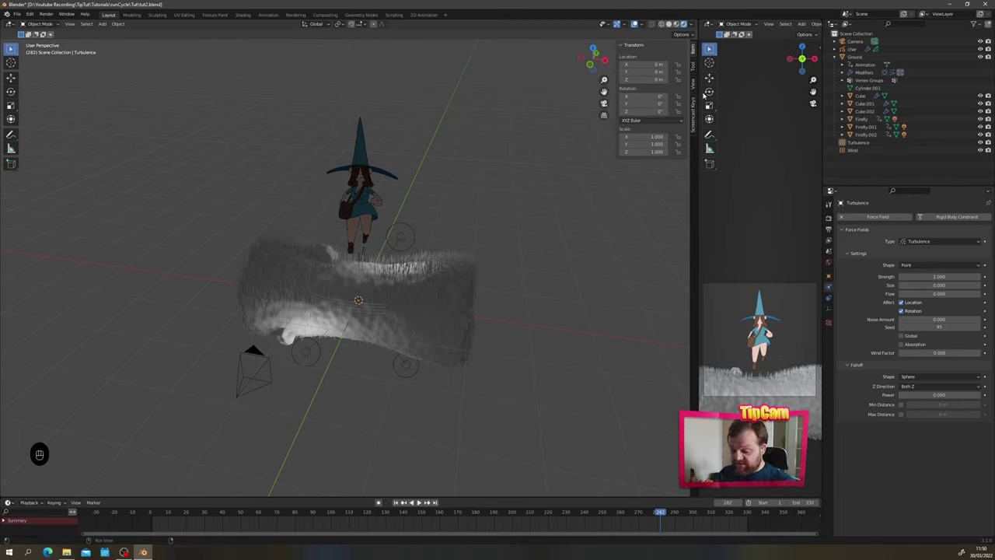
{"action": "key", "text": "shift+a"}
{"action": "mouse_move", "coordinate": [297, 210]}
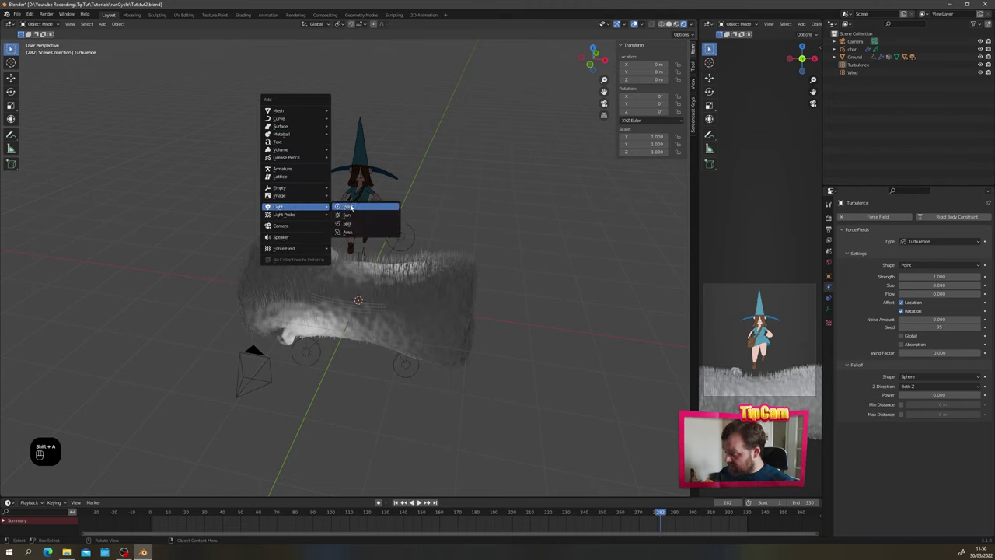
{"action": "left_click", "coordinate": [352, 210]}
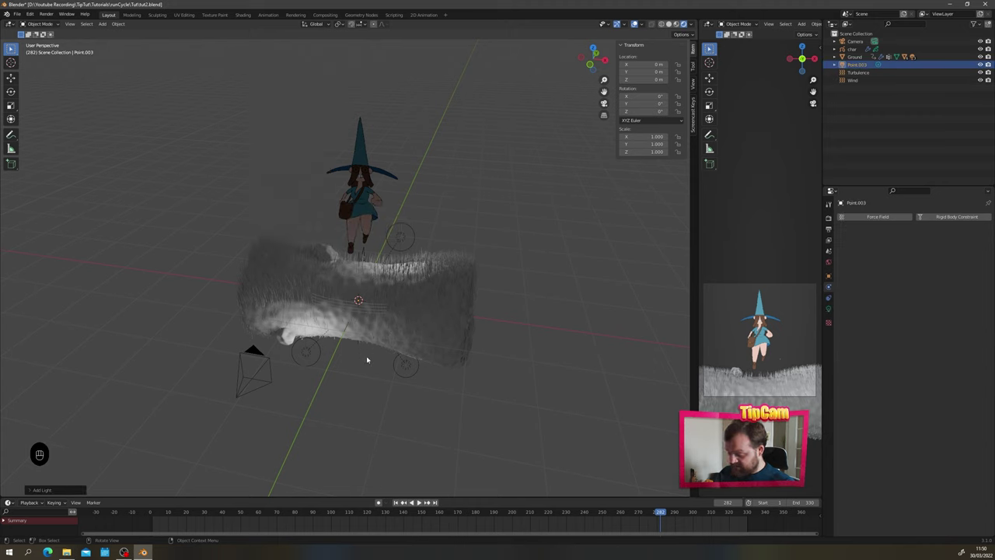
Step: Move the new point light beside the witch's hat, to about X -0.77 m, Y -0.42 m and Z 3 m
{"action": "key", "text": "g"}
{"action": "key", "text": "z"}
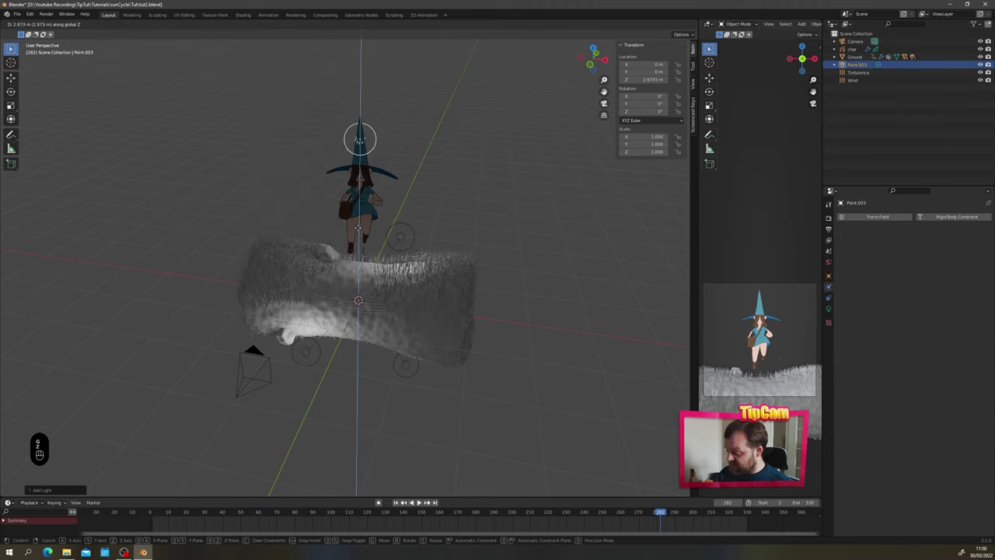
{"action": "key", "text": "x"}
{"action": "left_click", "coordinate": [340, 168]}
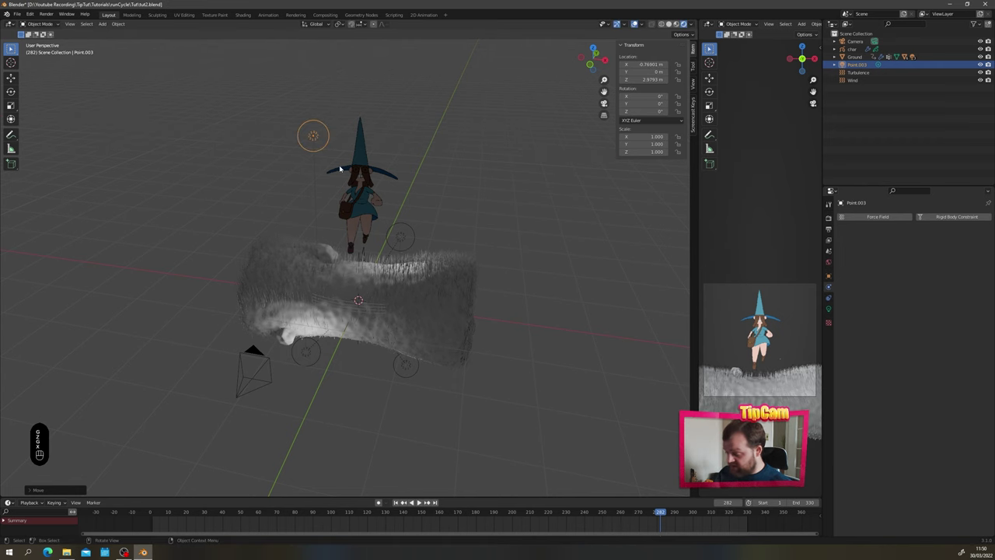
{"action": "key", "text": "g"}
{"action": "key", "text": "y"}
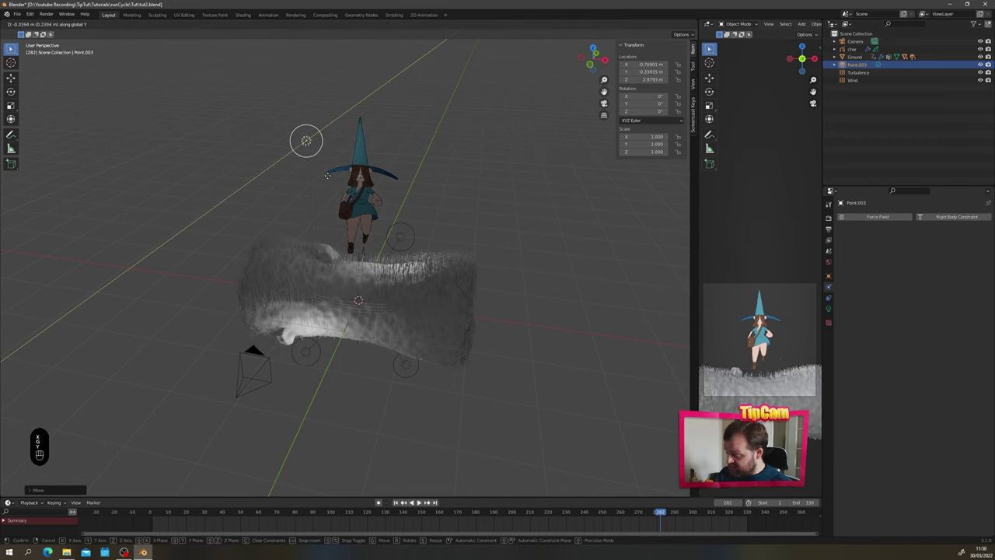
{"action": "left_click", "coordinate": [326, 176]}
Step: From the front view, set the new point light's power to 70 W and tint its colour light blue
{"action": "key", "text": "KP_1"}
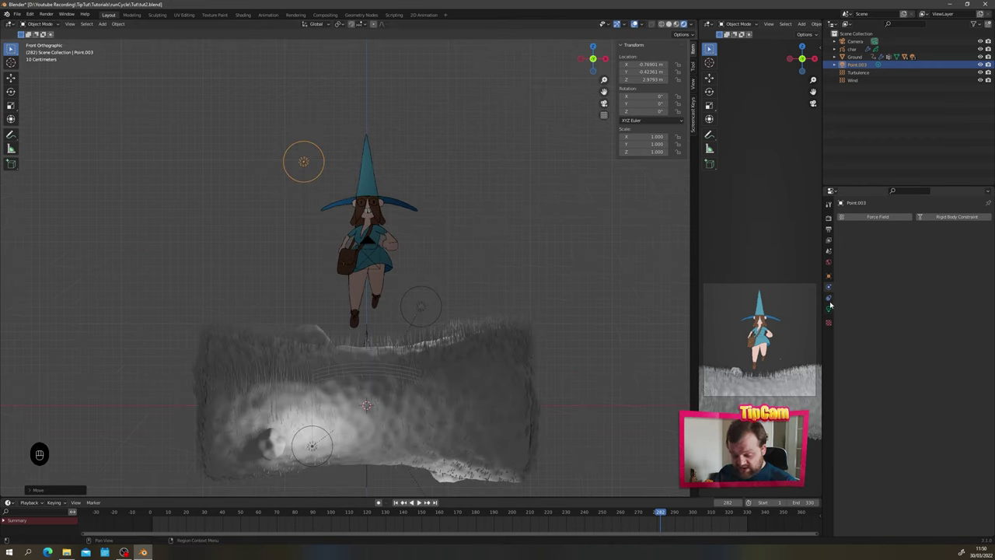
{"action": "left_click", "coordinate": [829, 310]}
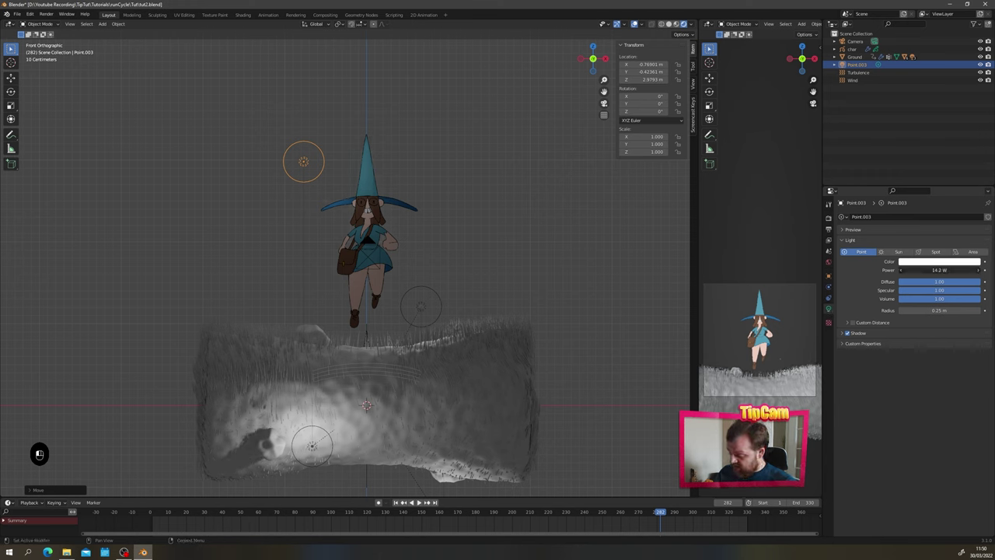
{"action": "left_click_drag", "start_coordinate": [939, 270], "coordinate": [974, 270]}
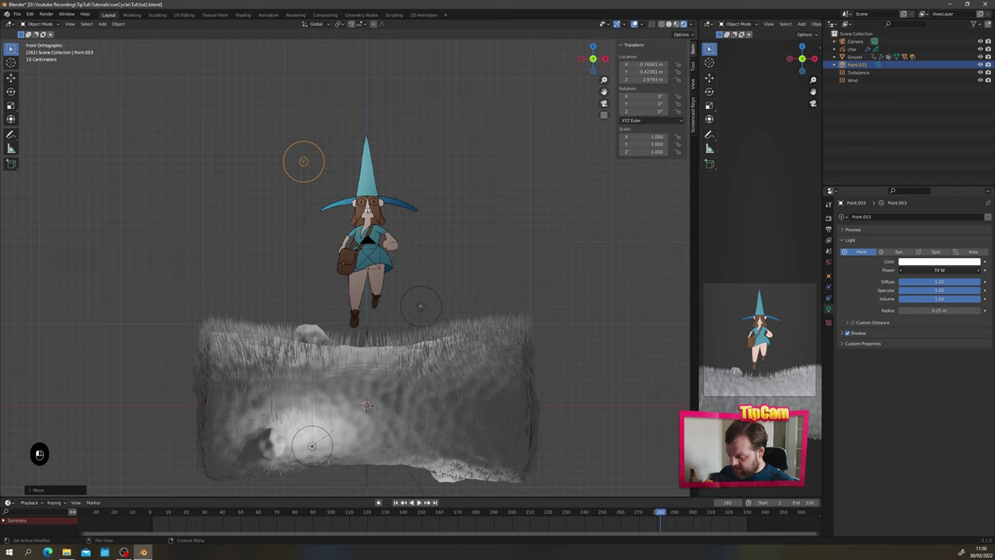
{"action": "left_click", "coordinate": [927, 262]}
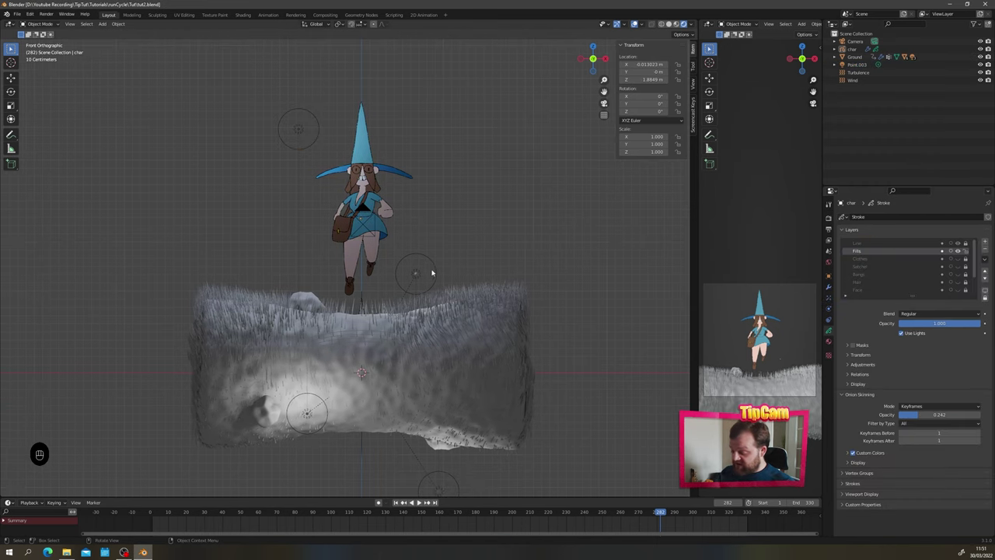
Step: Tint the firefly lights Point.002 and Point.001 pale blue, giving Point.001 a hue of about 0.63 and saturation of about 0.4
{"action": "left_click", "coordinate": [412, 275]}
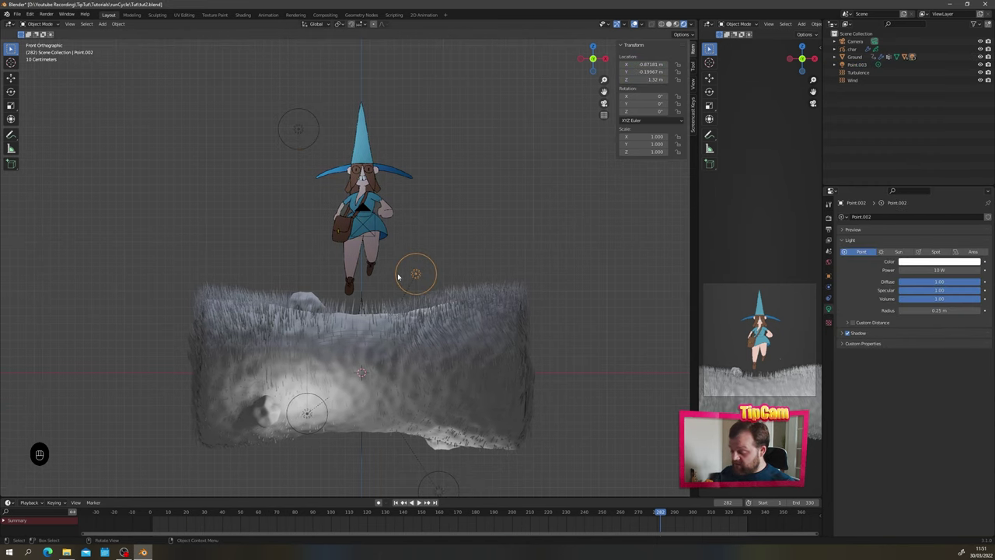
{"action": "left_click", "coordinate": [920, 263]}
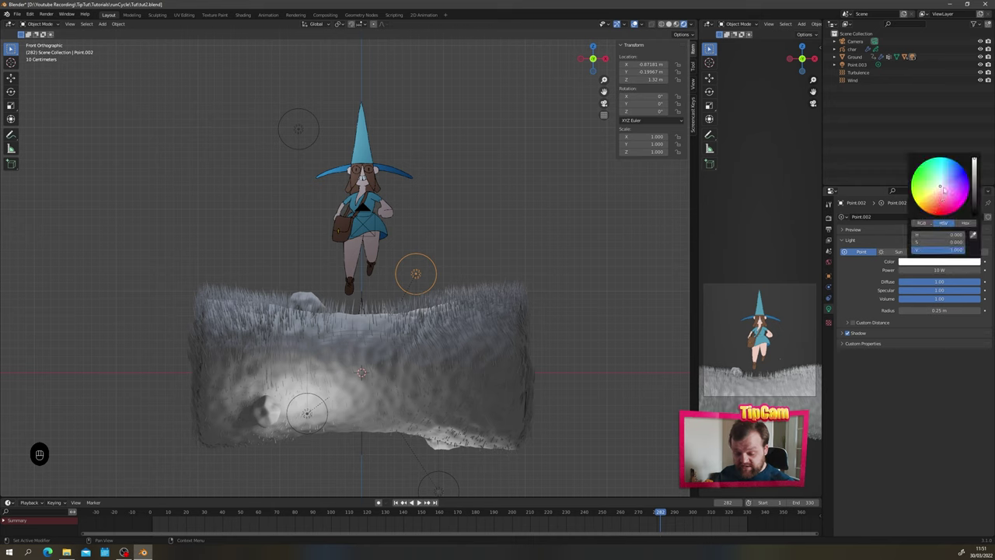
{"action": "left_click", "coordinate": [447, 490]}
{"action": "left_click", "coordinate": [928, 262]}
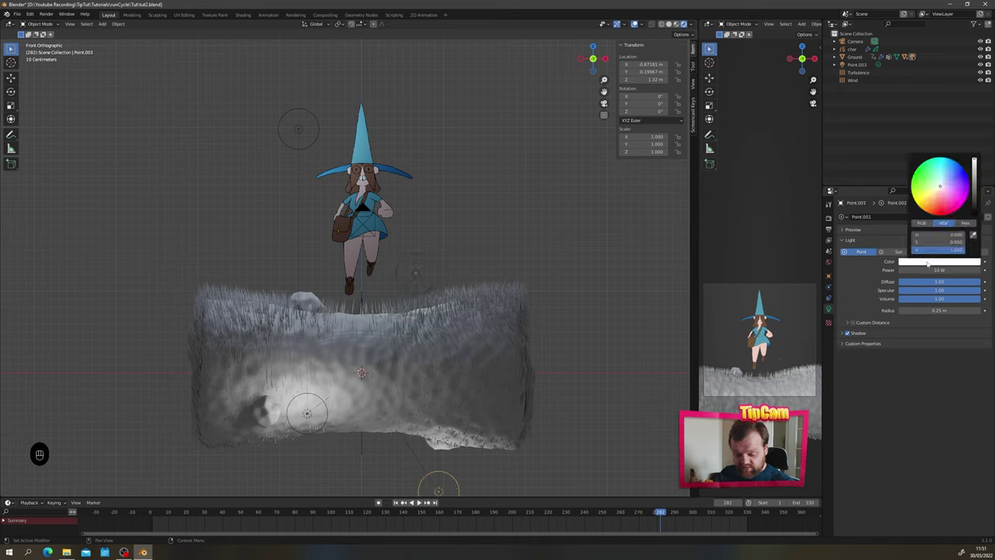
{"action": "left_click", "coordinate": [944, 180]}
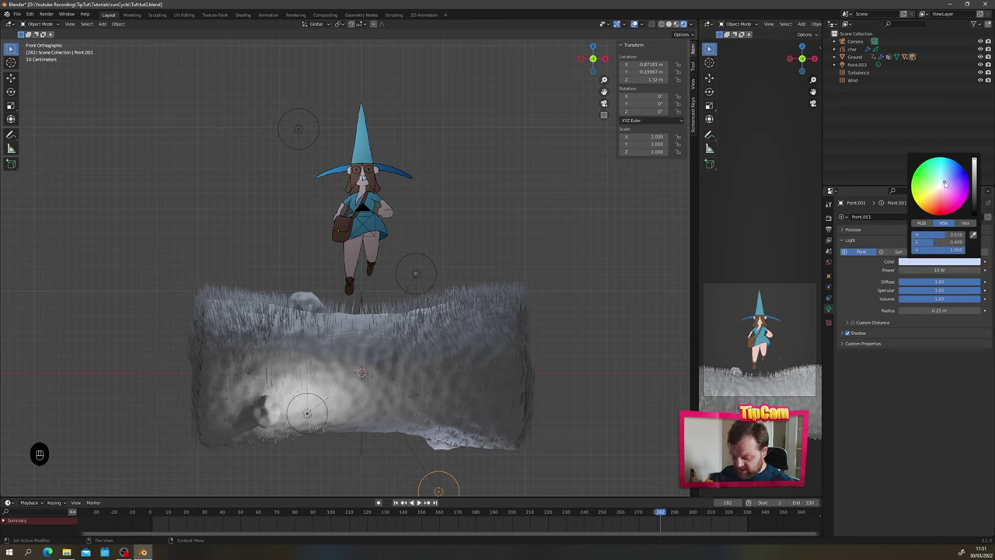
Step: Tint the remaining firefly light, Point, pale blue with a hue of about 0.61 and saturation of about 0.22
{"action": "left_click", "coordinate": [319, 425]}
{"action": "left_click", "coordinate": [316, 432]}
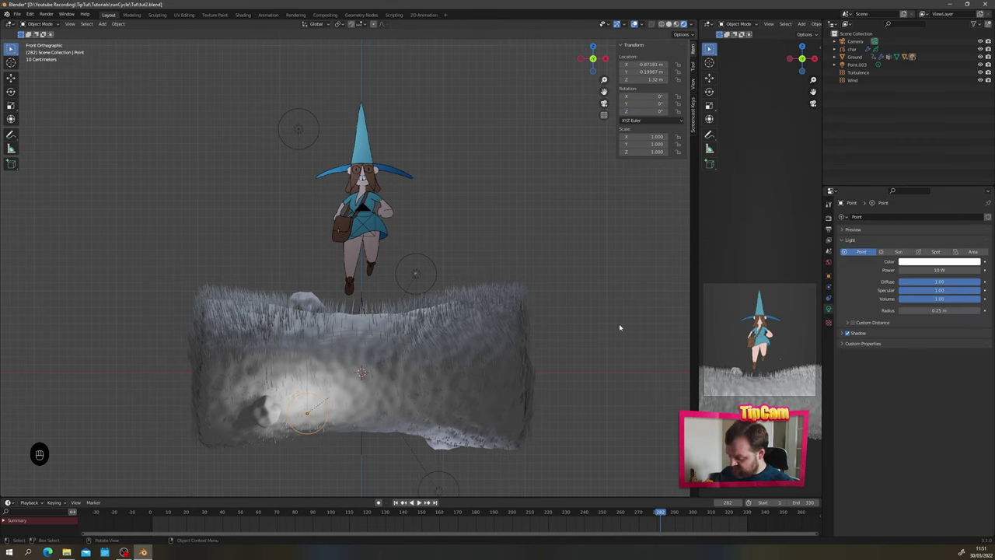
{"action": "left_click", "coordinate": [920, 260]}
{"action": "left_click", "coordinate": [944, 185]}
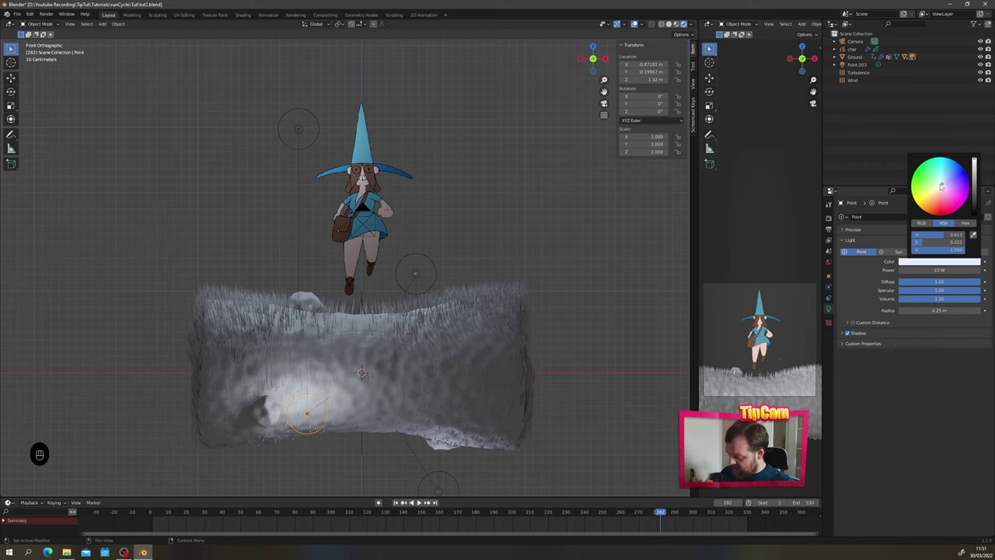
Step: Save the scene file and switch to the Shading workspace
{"action": "left_click", "coordinate": [240, 204]}
{"action": "middle_click_drag", "start_coordinate": [191, 315], "coordinate": [200, 285], "text": "shift"}
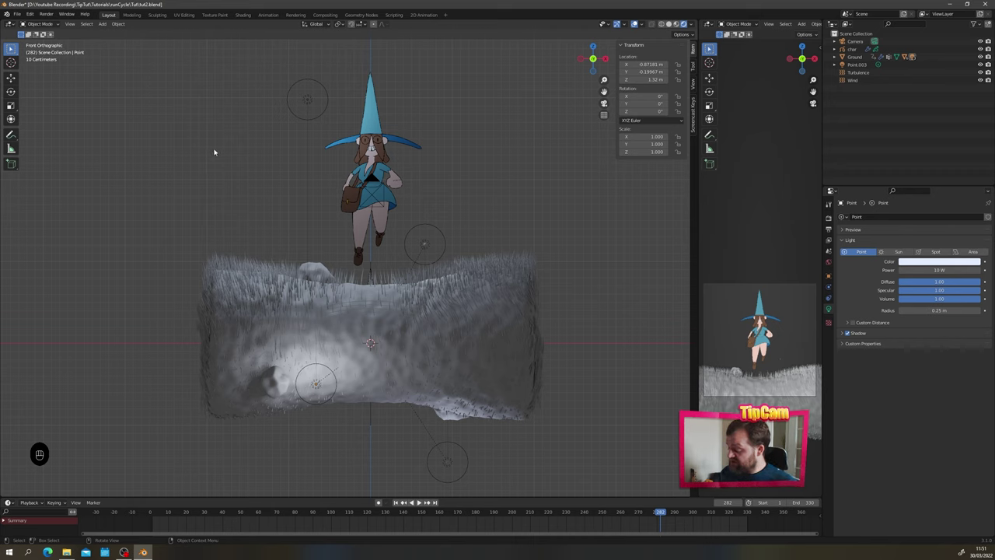
{"action": "scroll", "coordinate": [264, 159], "scroll_direction": "down", "scroll_amount": 2, "text": "ctrl"}
{"action": "key", "text": "ctrl+s"}
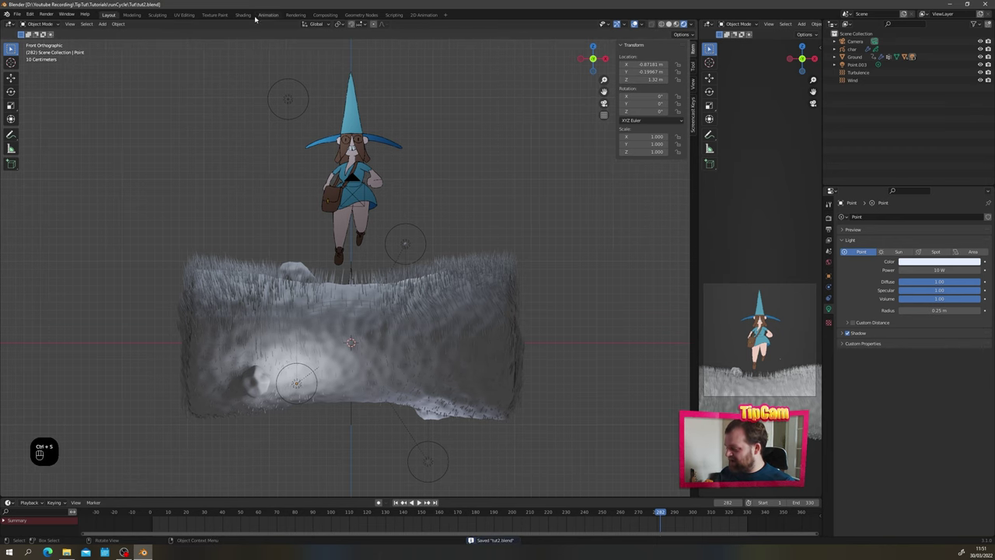
{"action": "left_click", "coordinate": [242, 15]}
{"action": "middle_click_drag", "start_coordinate": [459, 213], "coordinate": [432, 234]}
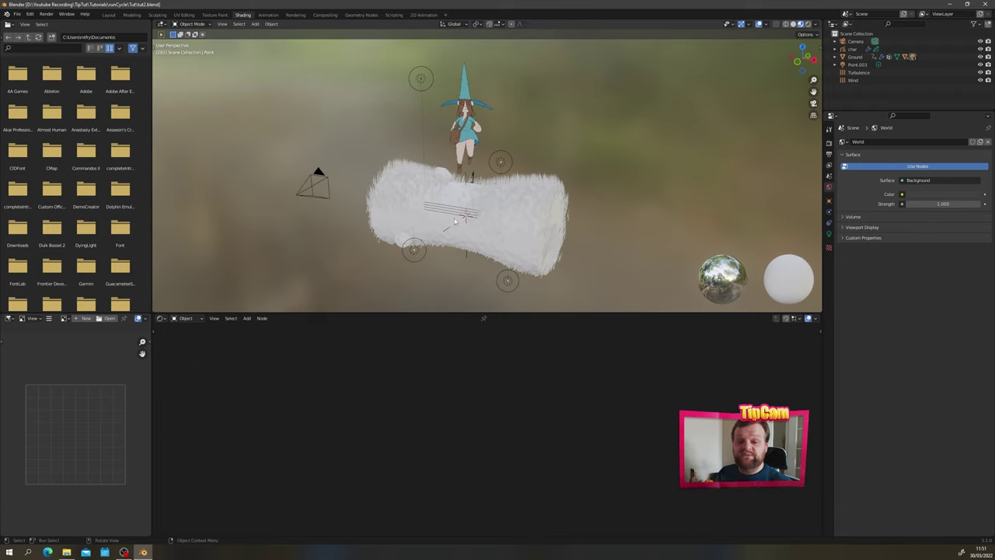
Step: Preview the images grass.jpg, rock.jpg and moonBG.png in the runCycle textures folder, and return to Blender
{"action": "key", "text": "alt+Tab"}
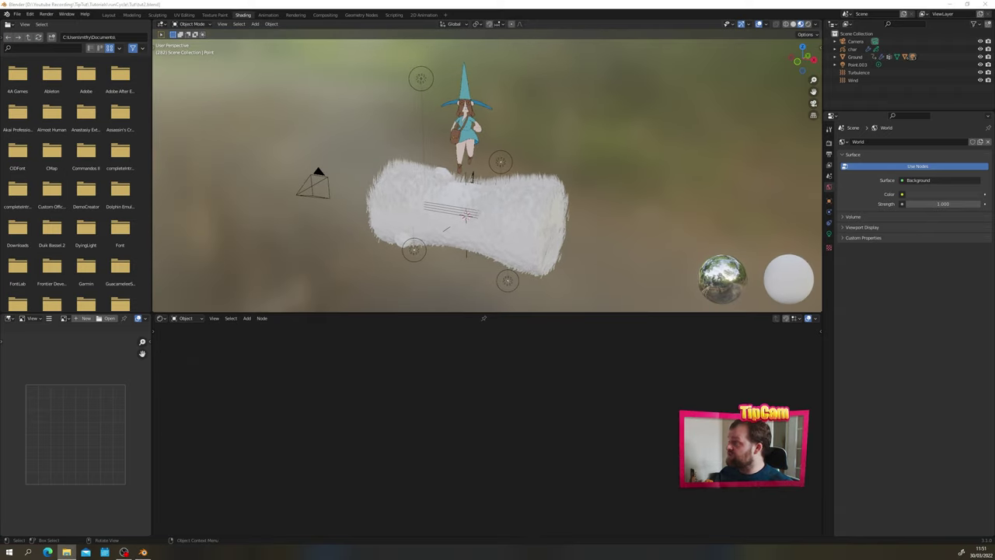
{"action": "double_click", "coordinate": [389, 187]}
{"action": "left_click", "coordinate": [306, 201]}
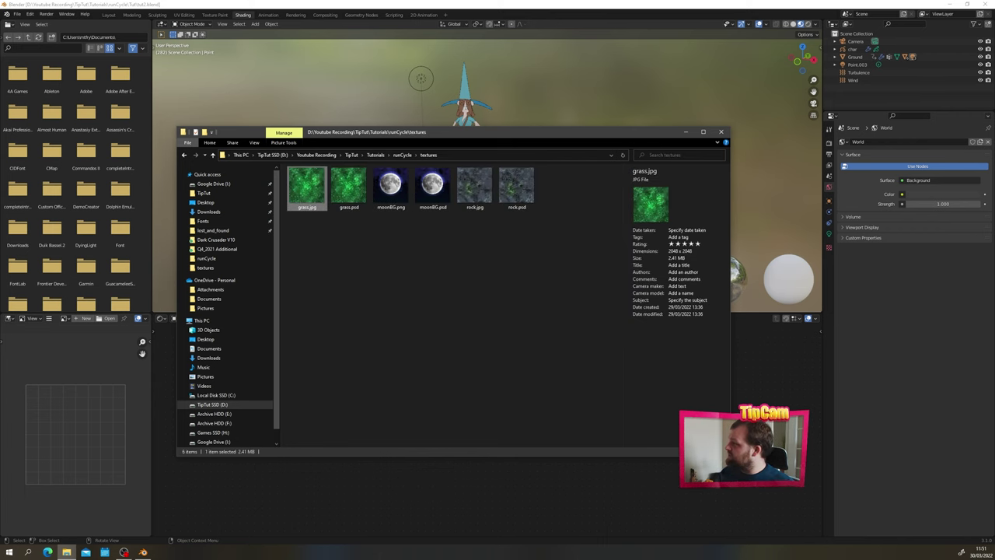
{"action": "double_click", "coordinate": [307, 190]}
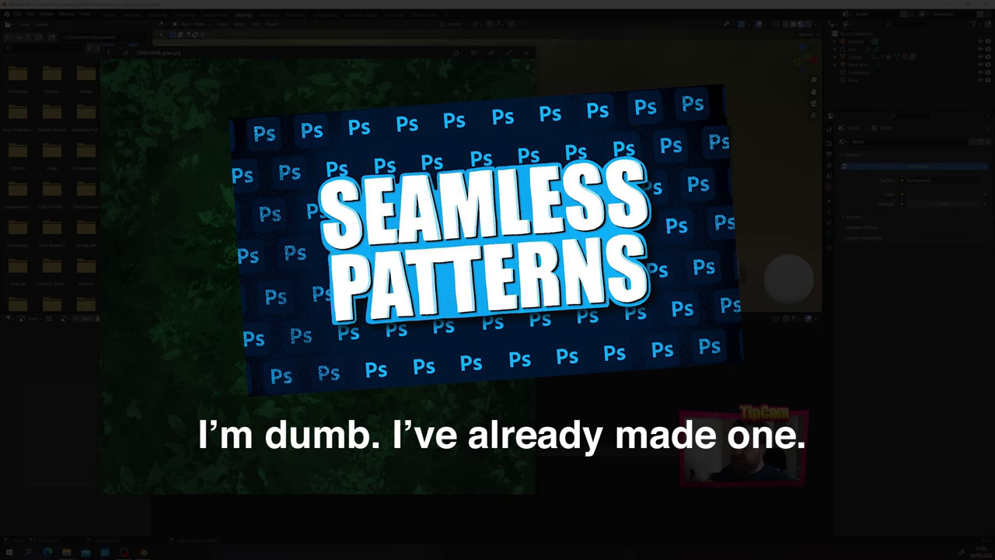
{"action": "double_click", "coordinate": [484, 195]}
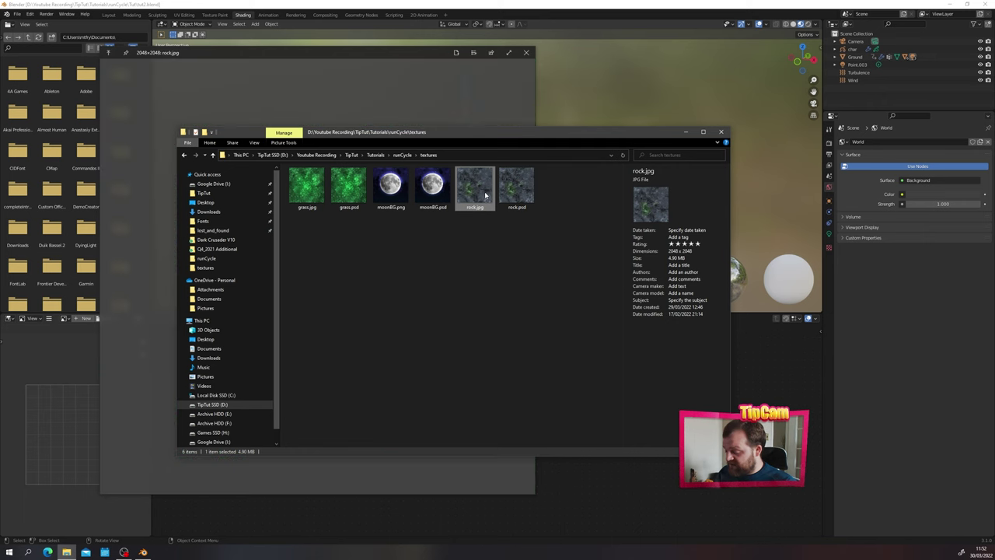
{"action": "left_click", "coordinate": [384, 77]}
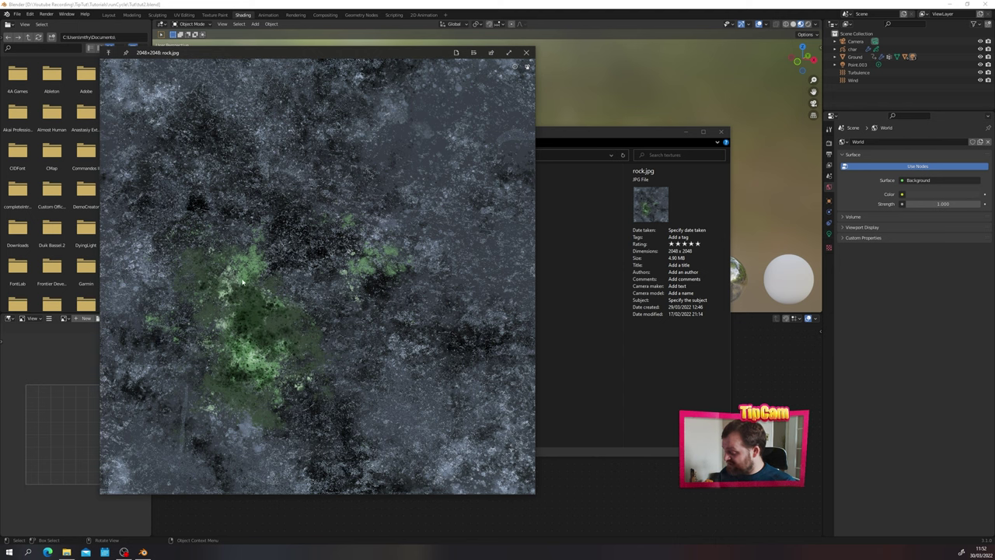
{"action": "left_click", "coordinate": [554, 245]}
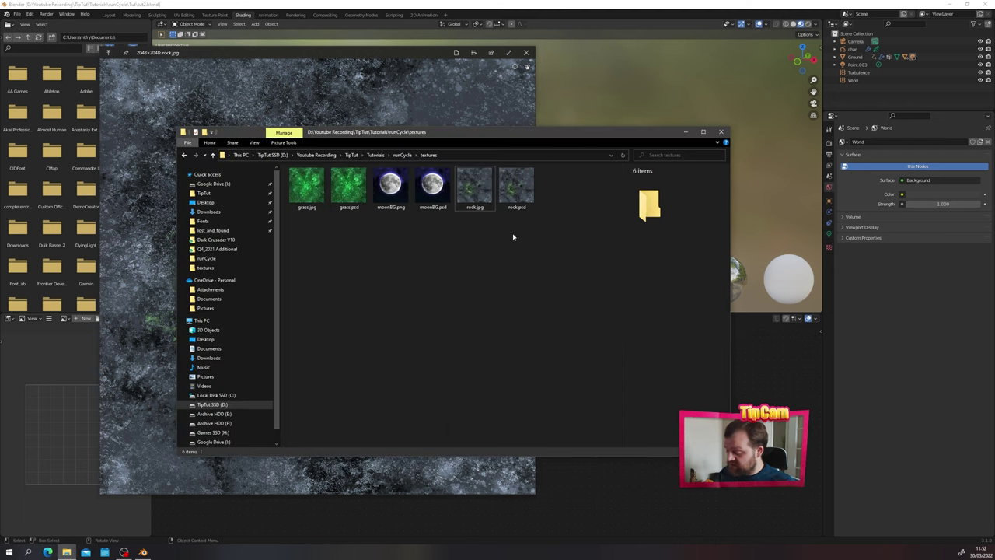
{"action": "left_click", "coordinate": [394, 187]}
{"action": "left_click", "coordinate": [378, 105]}
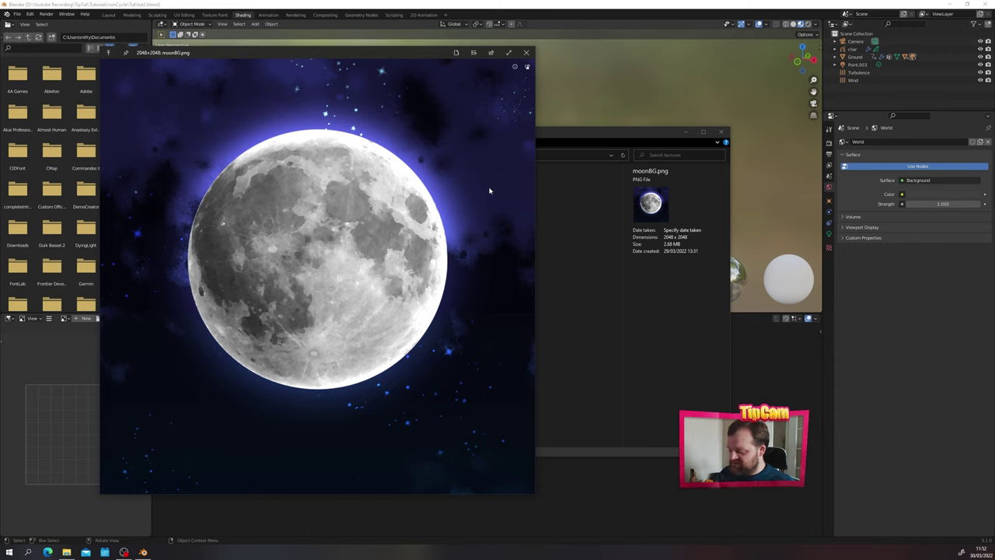
{"action": "key", "text": "alt+Tab"}
Step: Create a new material on the ground object and name it Ground
{"action": "left_click", "coordinate": [391, 205]}
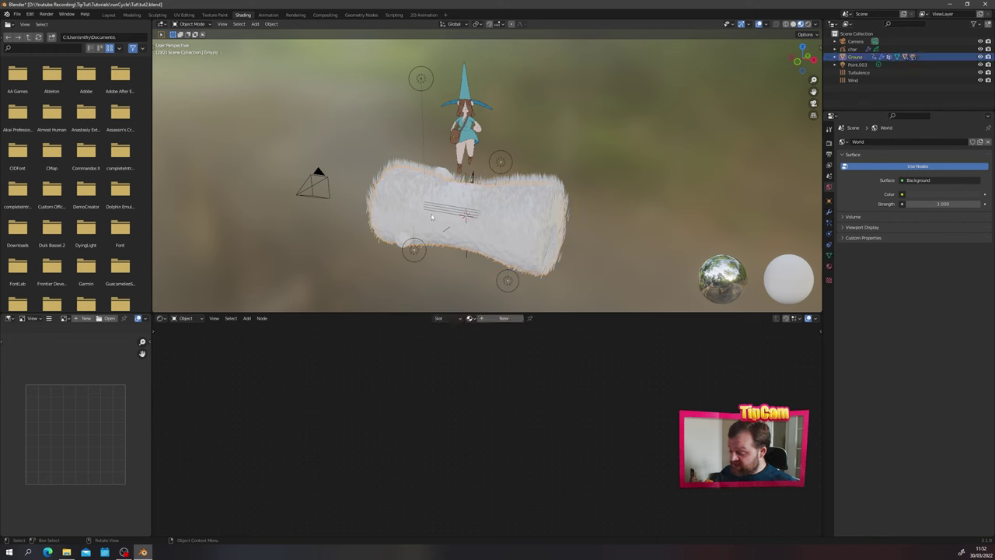
{"action": "scroll", "coordinate": [432, 244], "scroll_direction": "up", "scroll_amount": 4}
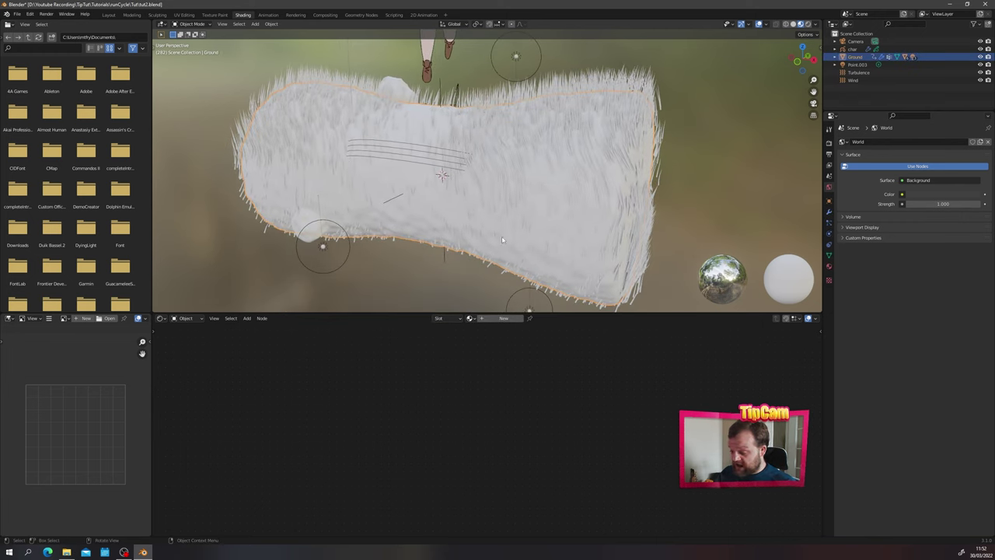
{"action": "left_click", "coordinate": [504, 318]}
{"action": "double_click", "coordinate": [479, 318]}
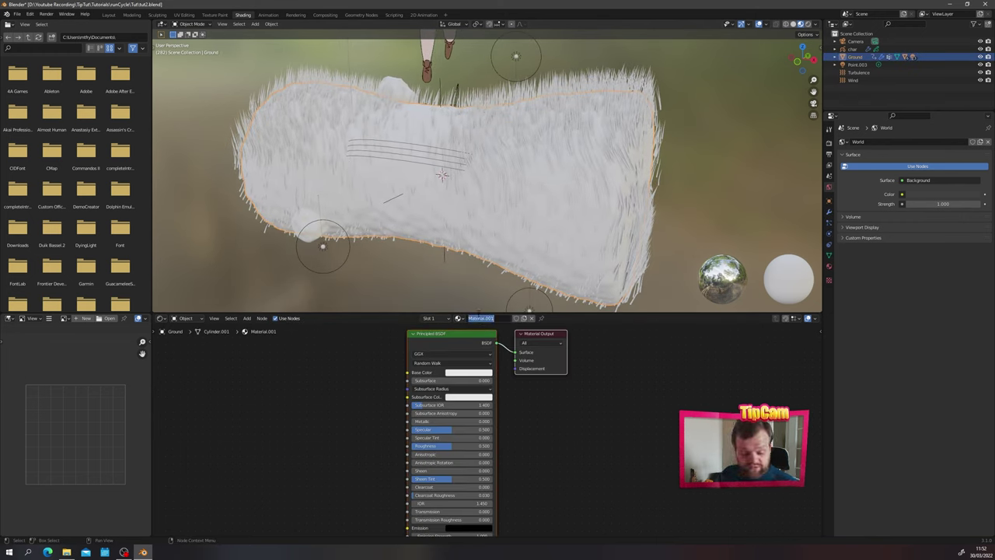
{"action": "type", "text": "Ground"}
{"action": "key", "text": "Return"}
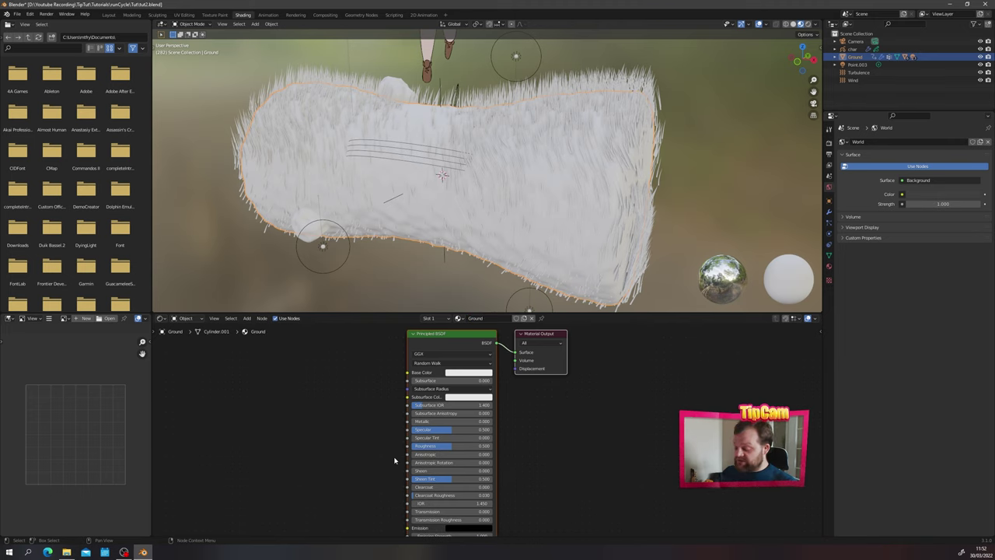
Step: Replace the Ground material's Principled BSDF node with a Diffuse BSDF node, enlarging the node editor area
{"action": "left_click", "coordinate": [420, 336]}
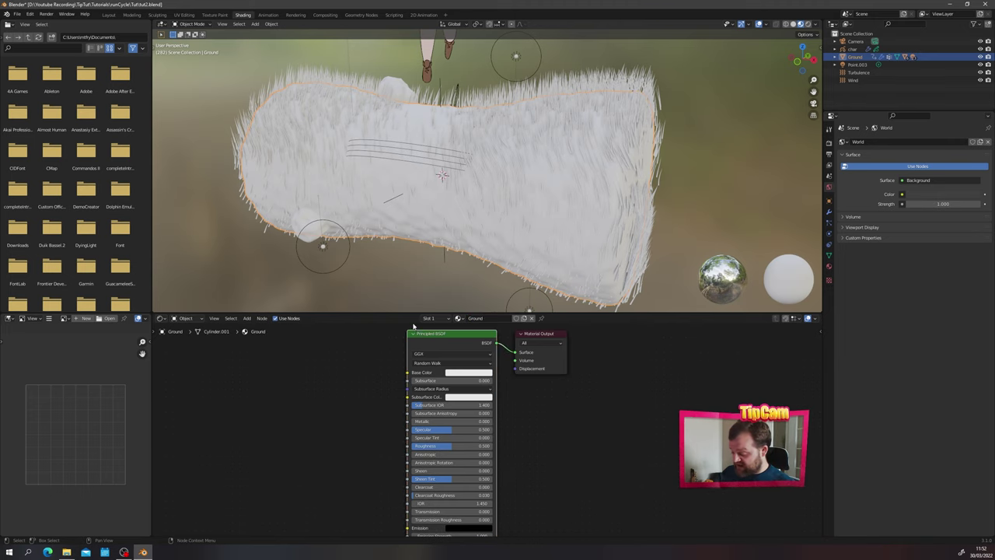
{"action": "key", "text": "Delete"}
{"action": "left_click_drag", "start_coordinate": [406, 313], "coordinate": [406, 238]}
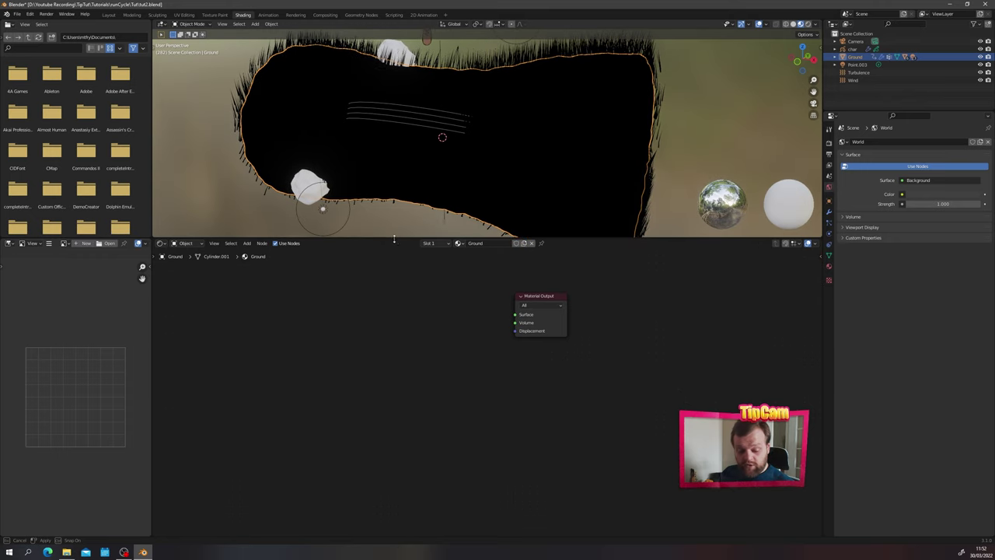
{"action": "middle_click_drag", "start_coordinate": [382, 96], "coordinate": [573, 160]}
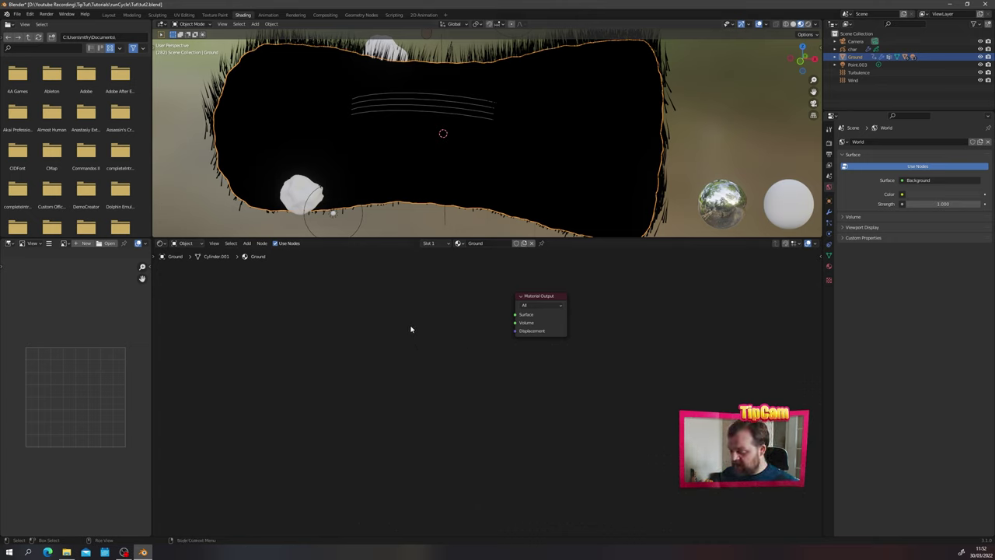
{"action": "key", "text": "shift+a"}
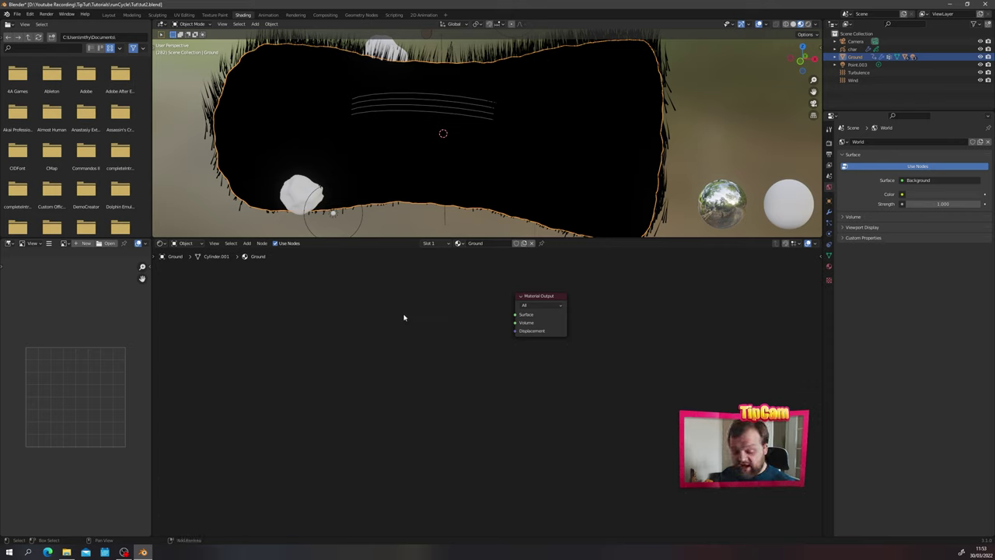
{"action": "key", "text": "shift+a"}
{"action": "left_click", "coordinate": [404, 316]}
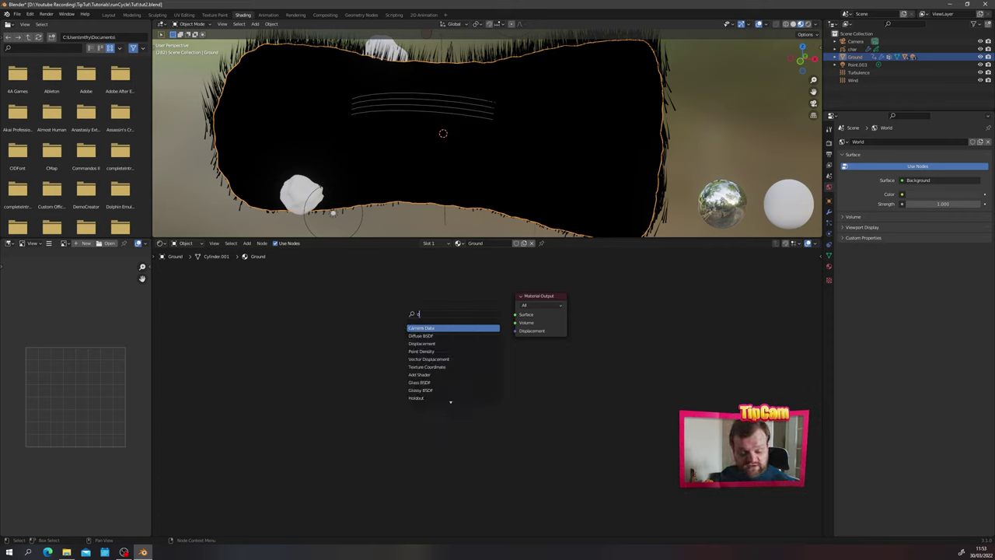
{"action": "type", "text": "dif"}
{"action": "left_click", "coordinate": [440, 327]}
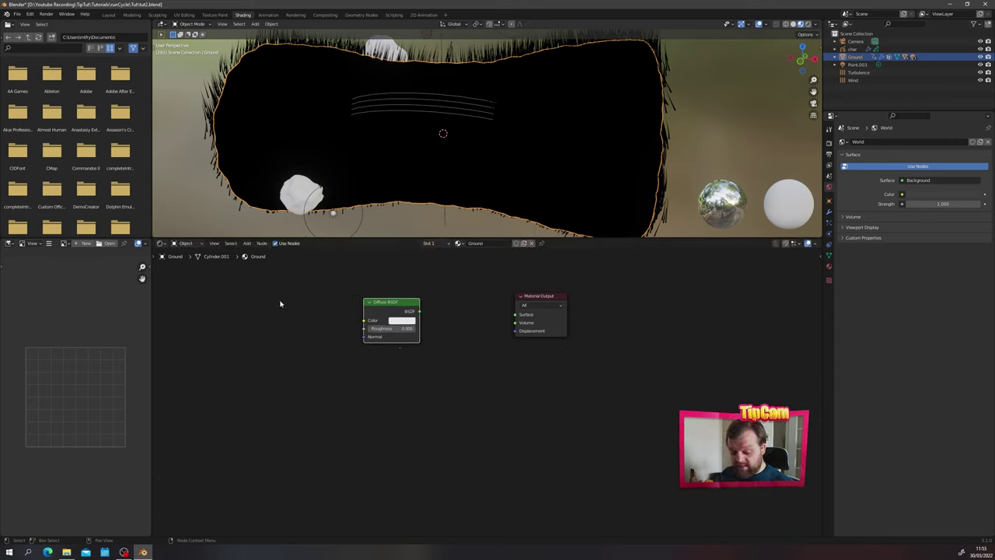
Step: Bring grass.jpg from the textures folder into the Ground material and link it through the Diffuse BSDF to the material output's Surface
{"action": "key", "text": "alt+Tab"}
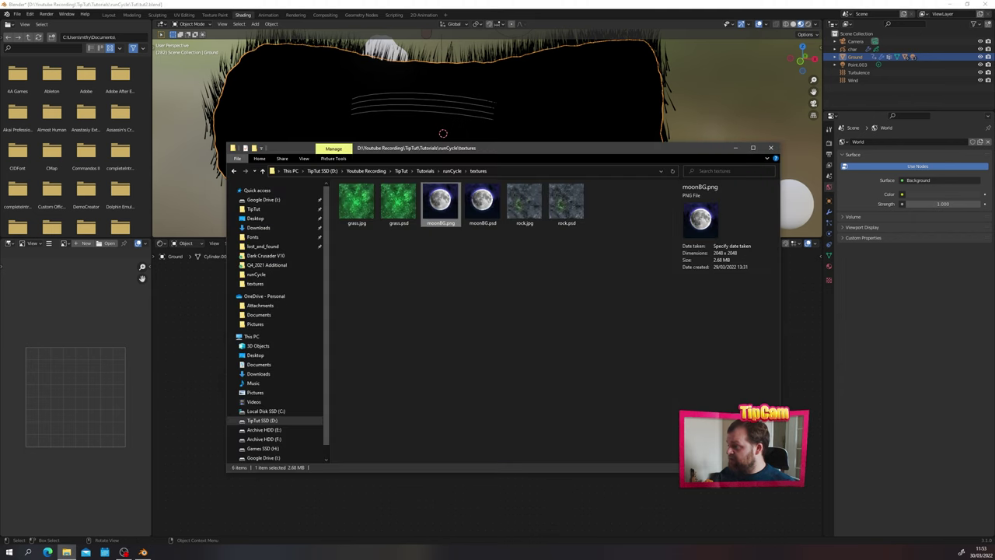
{"action": "left_click_drag", "start_coordinate": [370, 150], "coordinate": [587, 151]}
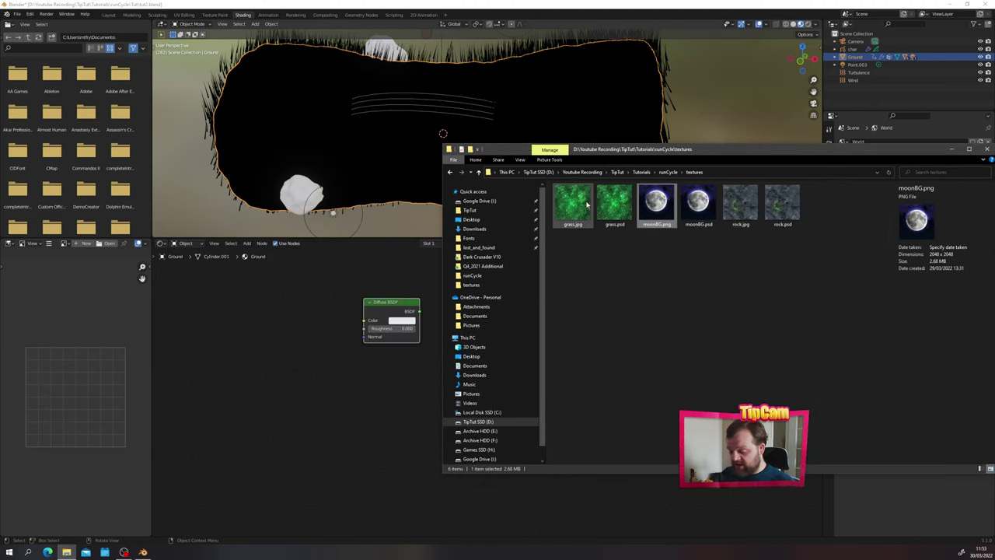
{"action": "left_click_drag", "start_coordinate": [572, 203], "coordinate": [269, 310]}
{"action": "left_click_drag", "start_coordinate": [375, 303], "coordinate": [394, 312]}
{"action": "left_click_drag", "start_coordinate": [263, 316], "coordinate": [515, 315]}
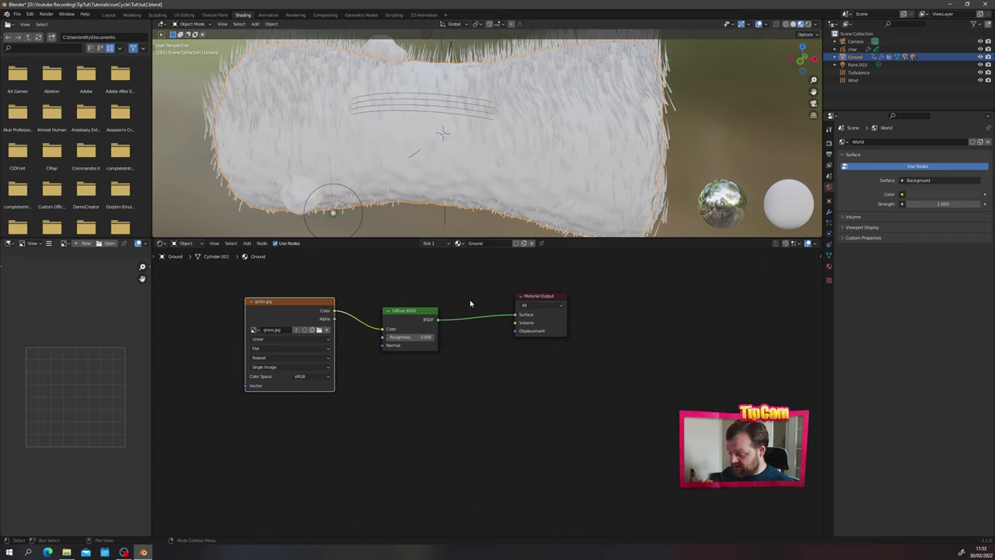
{"action": "left_click_drag", "start_coordinate": [417, 313], "coordinate": [457, 308]}
{"action": "left_click_drag", "start_coordinate": [315, 304], "coordinate": [365, 309]}
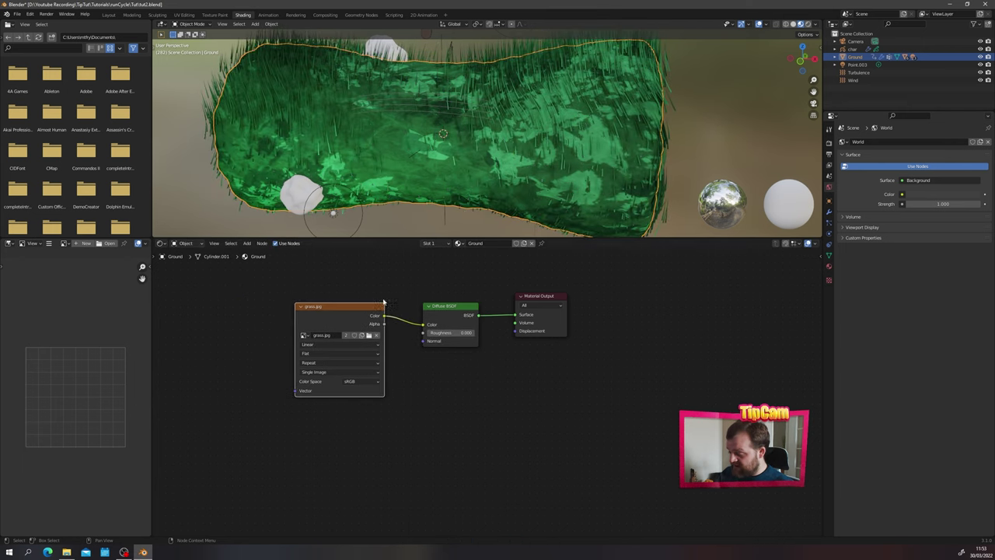
Step: Add a Texture Coordinate node ahead of the grass.jpg image node, leaving space between them
{"action": "scroll", "coordinate": [482, 142], "scroll_direction": "down", "scroll_amount": 2}
{"action": "middle_click_drag", "start_coordinate": [482, 141], "coordinate": [489, 163]}
{"action": "left_click", "coordinate": [315, 297]}
{"action": "left_click", "coordinate": [314, 306]}
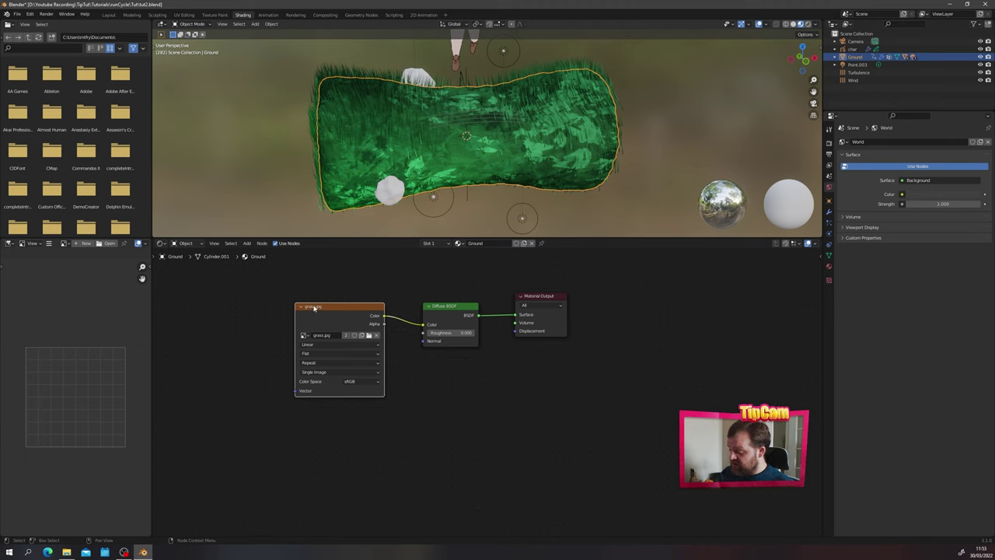
{"action": "middle_click_drag", "start_coordinate": [237, 325], "coordinate": [379, 309]}
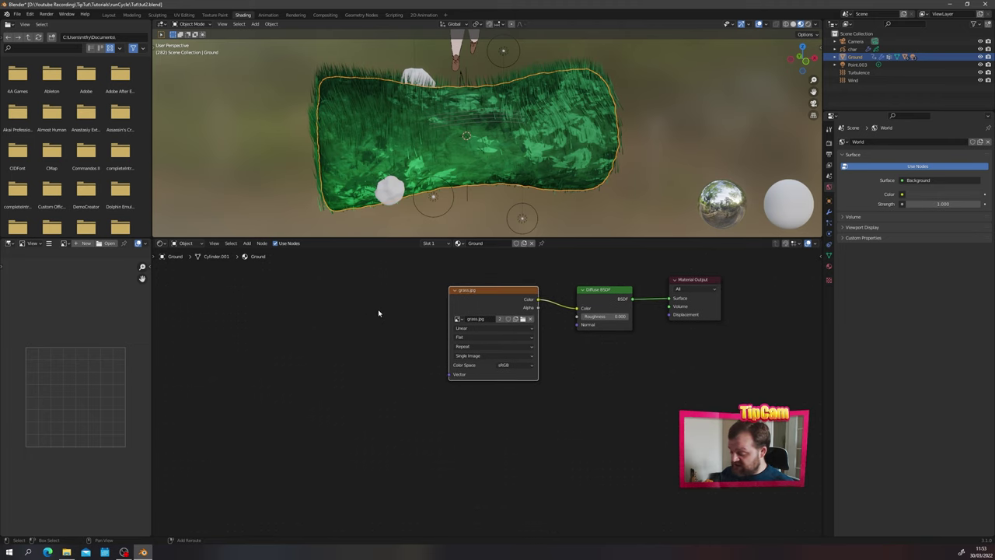
{"action": "key", "text": "shift+a"}
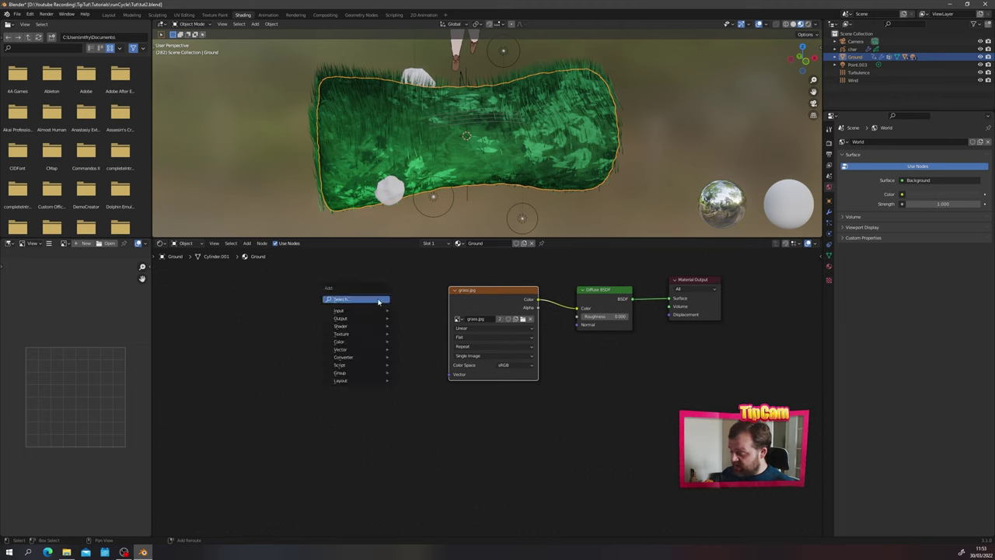
{"action": "left_click", "coordinate": [378, 301]}
{"action": "type", "text": "tex"}
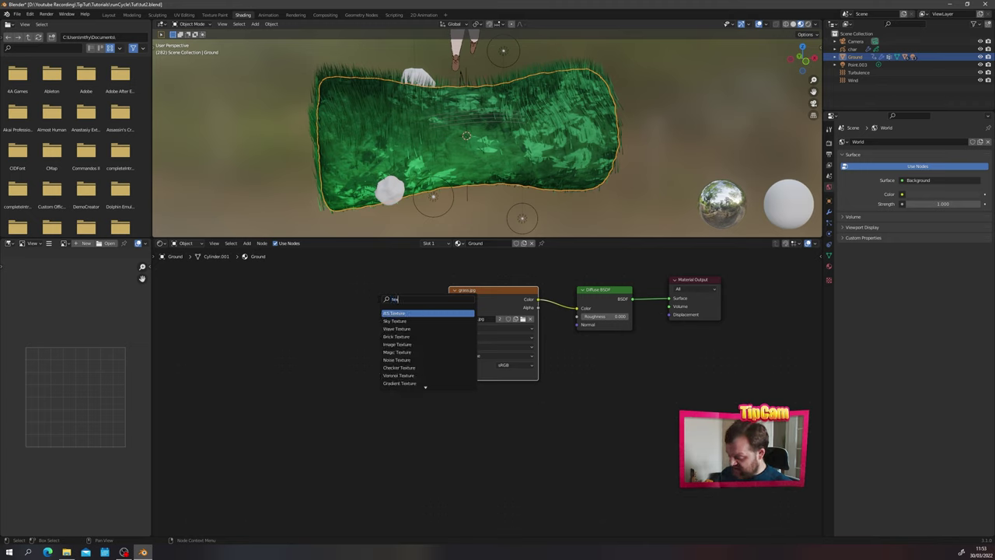
{"action": "type", "text": "ture c"}
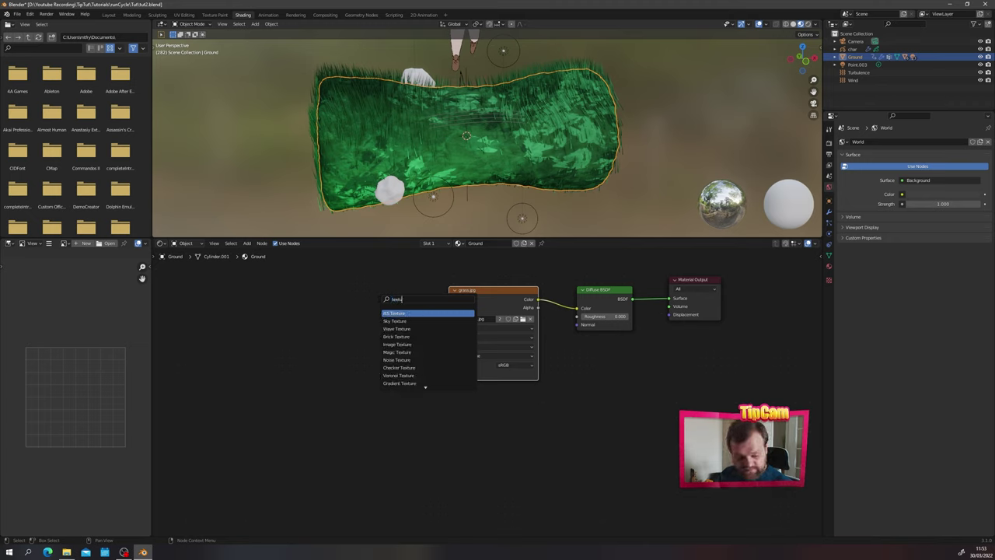
{"action": "key", "text": "Down"}
{"action": "key", "text": "Return"}
{"action": "left_click", "coordinate": [380, 295]}
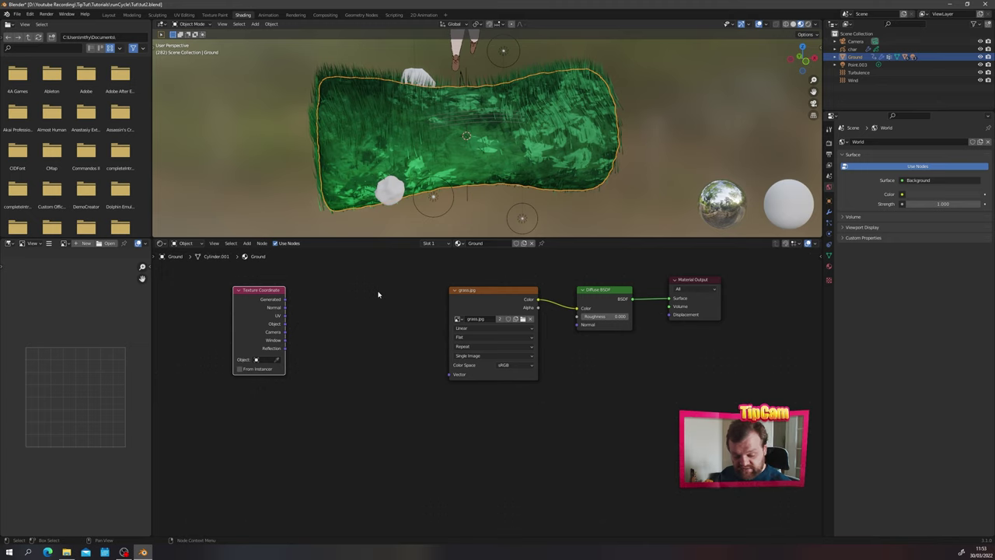
Step: Add a Mapping node and link the Texture Coordinate's UV output through it to the grass.jpg node's Vector input
{"action": "key", "text": "shift+a"}
{"action": "left_click", "coordinate": [378, 297]}
{"action": "type", "text": "ma"}
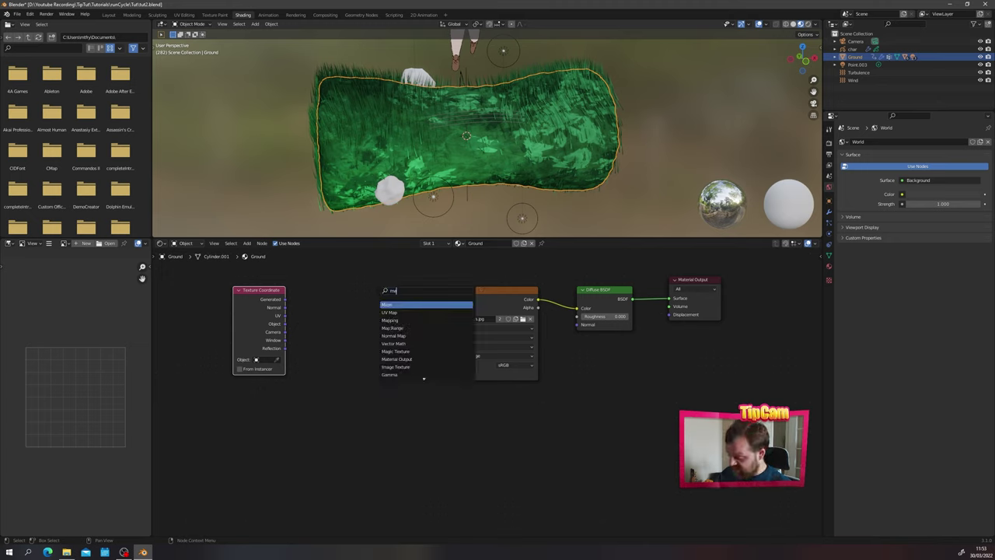
{"action": "type", "text": "pp"}
{"action": "key", "text": "Return"}
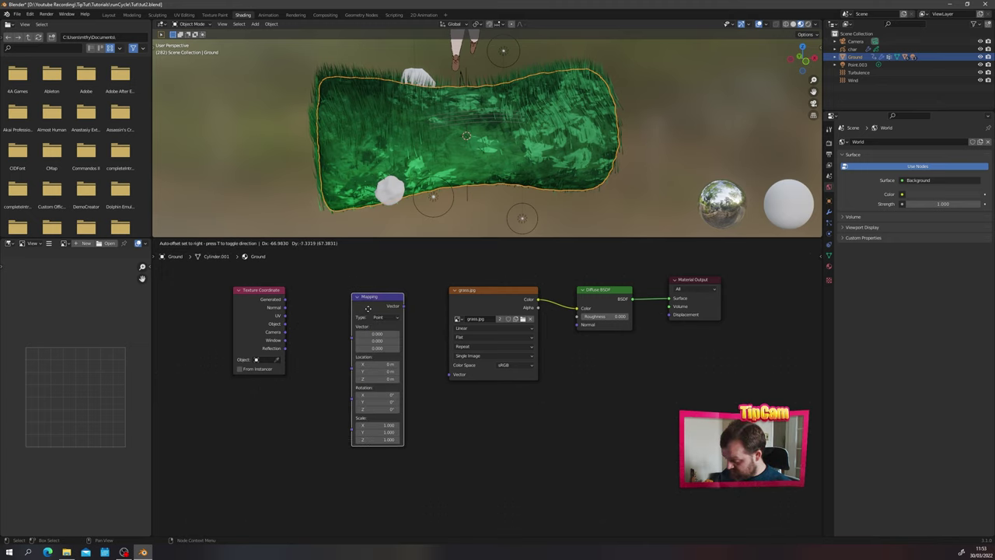
{"action": "left_click", "coordinate": [354, 298]}
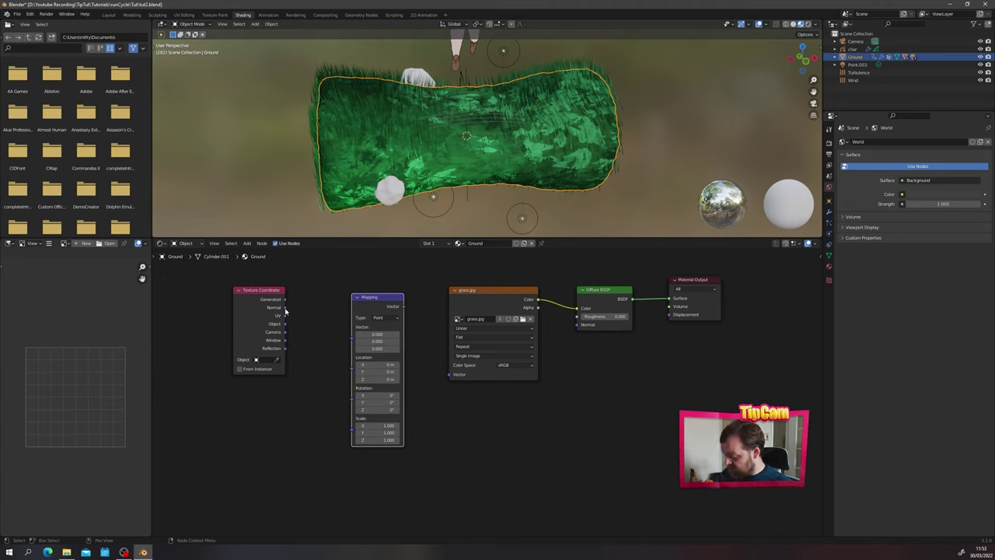
{"action": "left_click_drag", "start_coordinate": [286, 315], "coordinate": [352, 328]}
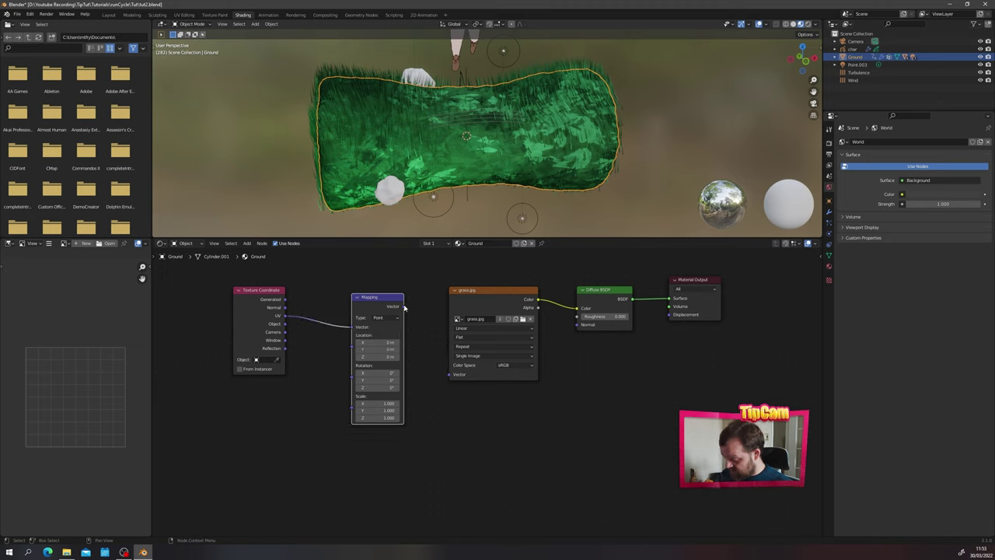
{"action": "left_click_drag", "start_coordinate": [403, 307], "coordinate": [449, 374]}
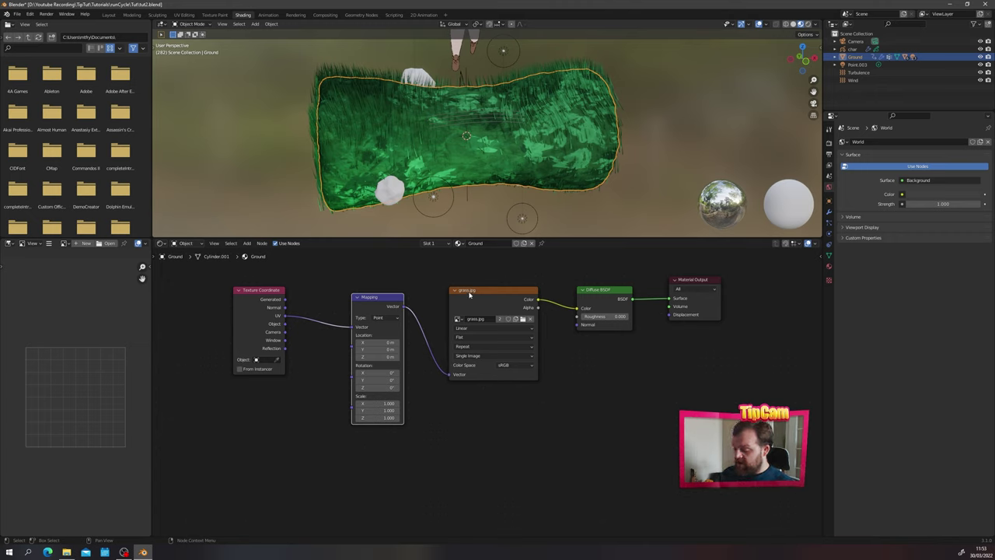
Step: Delete the Texture Coordinate and Mapping nodes, then regenerate both from the grass.jpg node with Node Wrangler's texture setup
{"action": "left_click_drag", "start_coordinate": [187, 277], "coordinate": [416, 436]}
{"action": "key", "text": "x"}
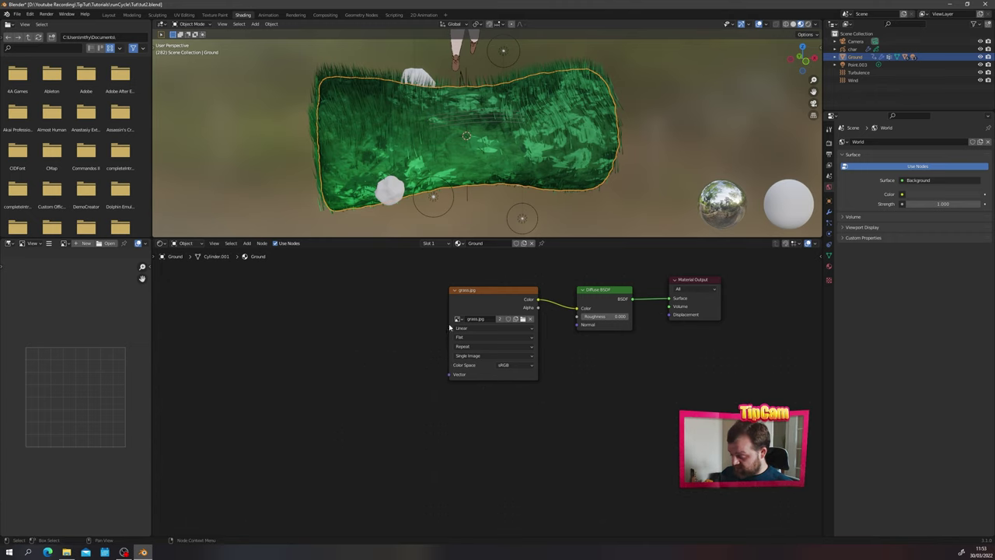
{"action": "left_click", "coordinate": [472, 297]}
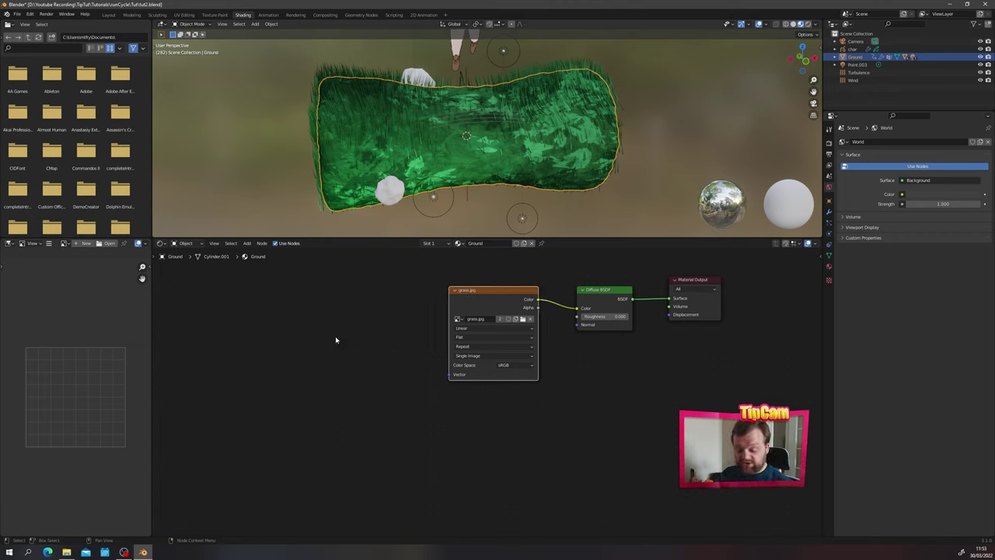
{"action": "key", "text": "ctrl+t"}
{"action": "left_click_drag", "start_coordinate": [380, 287], "coordinate": [367, 303]}
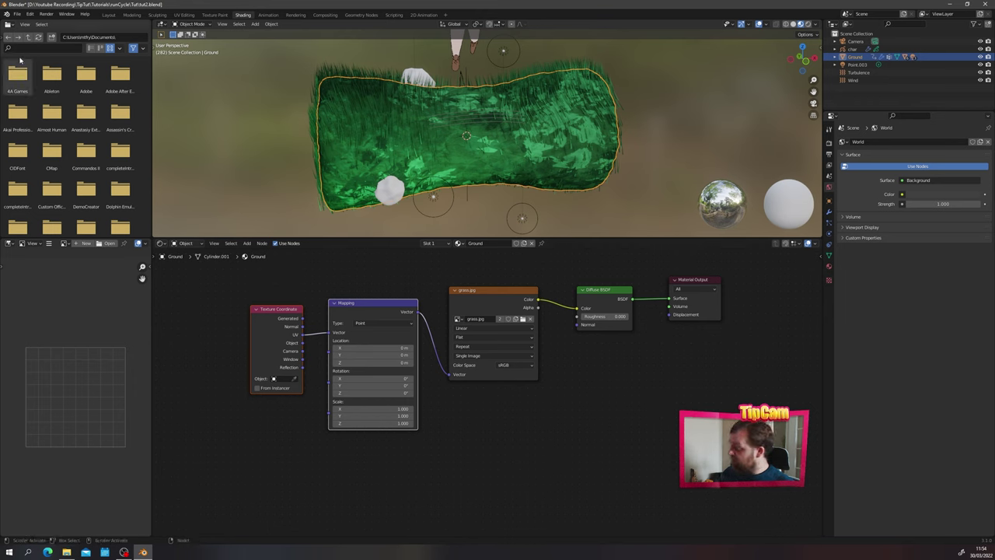
Step: Search the add-on preferences for "node" to check the Node Wrangler add-on, then close the preferences
{"action": "left_click", "coordinate": [29, 14]}
{"action": "left_click", "coordinate": [59, 126]}
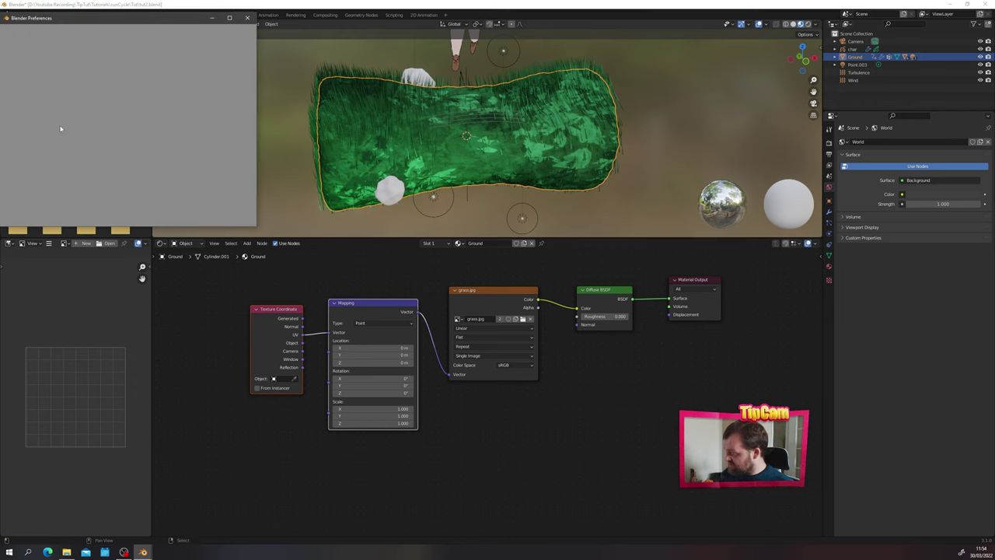
{"action": "left_click_drag", "start_coordinate": [73, 21], "coordinate": [290, 119]}
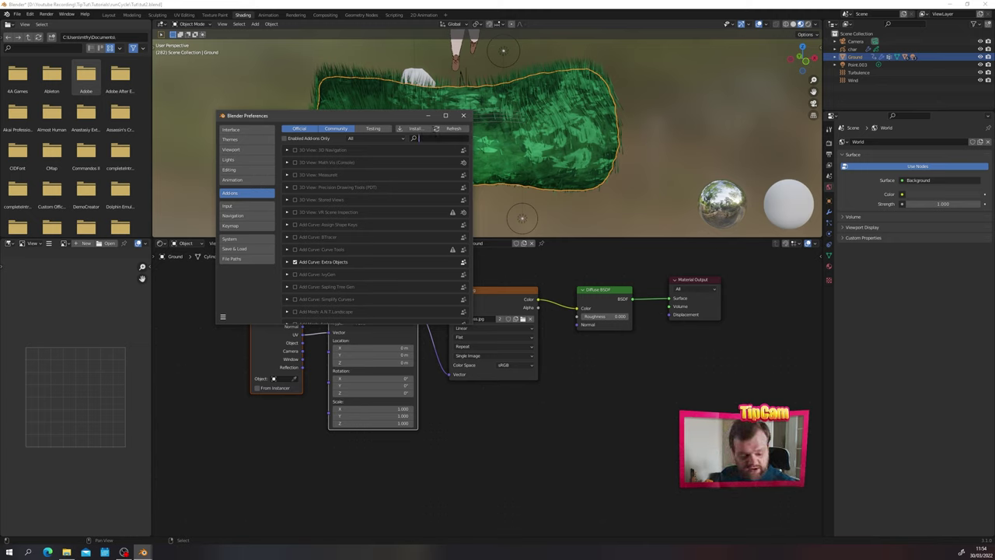
{"action": "type", "text": "node"}
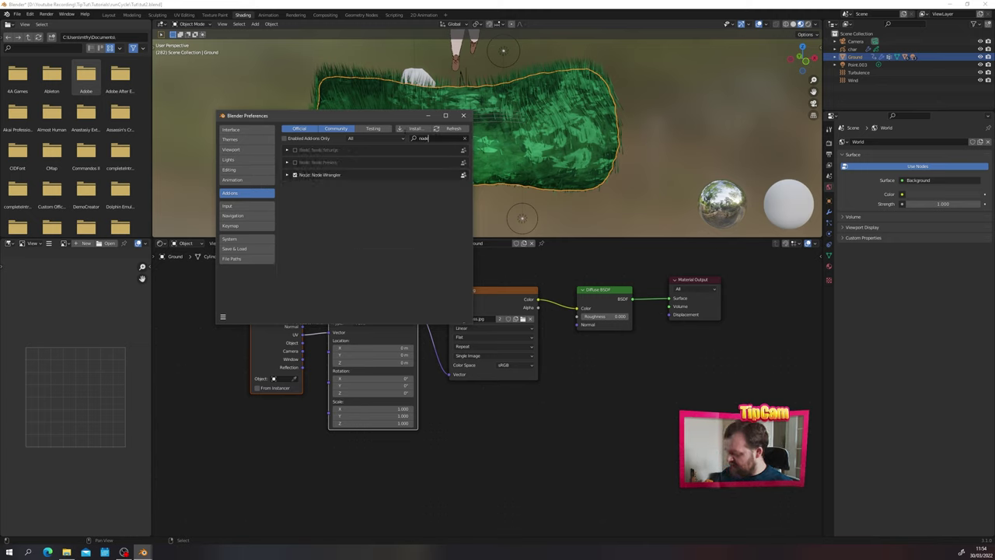
{"action": "left_click", "coordinate": [463, 116]}
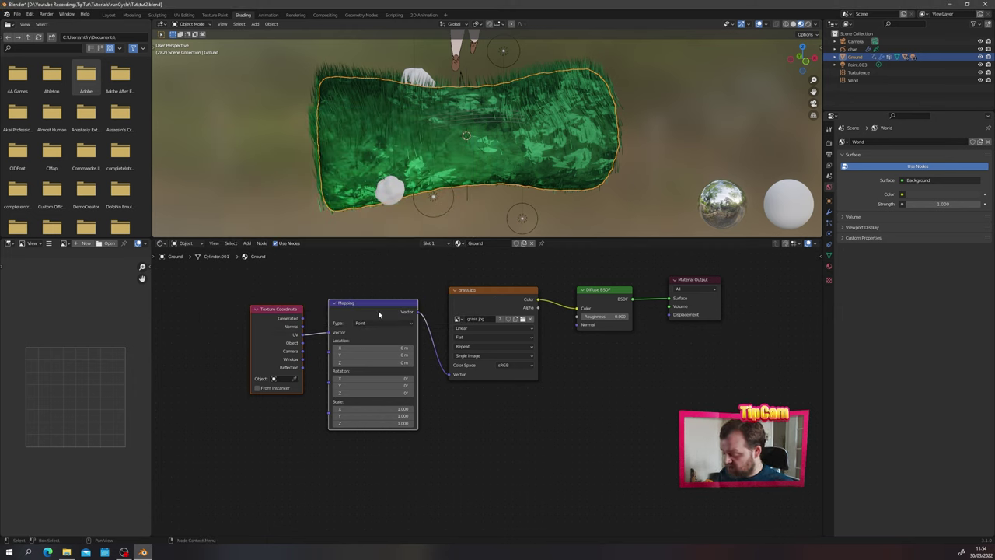
Step: Set the Mapping node's X, Y and Z scale to 7 so the grass texture tiles more finely
{"action": "left_click_drag", "start_coordinate": [401, 409], "coordinate": [431, 409]}
{"action": "left_click", "coordinate": [383, 409]}
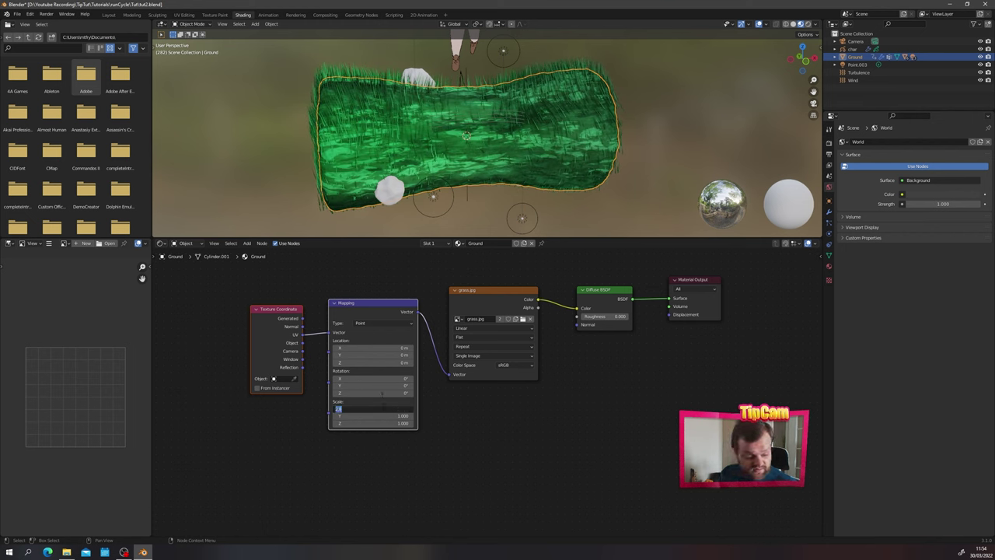
{"action": "type", "text": "7"}
{"action": "key", "text": "Tab"}
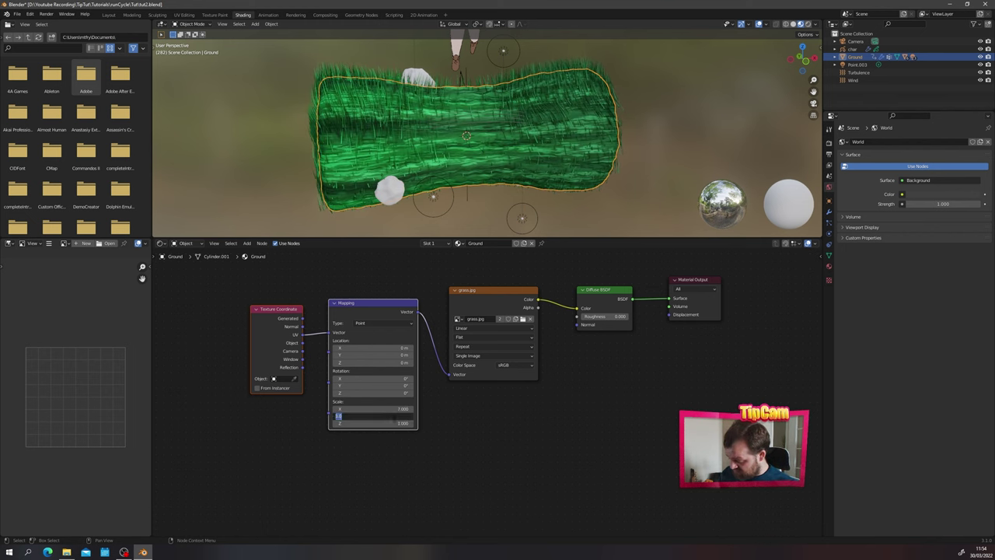
{"action": "type", "text": "7"}
{"action": "key", "text": "Tab"}
{"action": "type", "text": "7"}
{"action": "key", "text": "Return"}
{"action": "scroll", "coordinate": [470, 155], "scroll_direction": "down", "scroll_amount": 1}
{"action": "mouse_move", "coordinate": [470, 156]}
{"action": "middle_mouse_down"}
{"action": "mouse_move", "coordinate": [441, 156]}
{"action": "mouse_move", "coordinate": [467, 167]}
{"action": "mouse_move", "coordinate": [451, 156]}
{"action": "middle_mouse_up"}
Step: Switch the 3D viewport to rendered shading and view the textured ground up close
{"action": "left_click", "coordinate": [591, 291]}
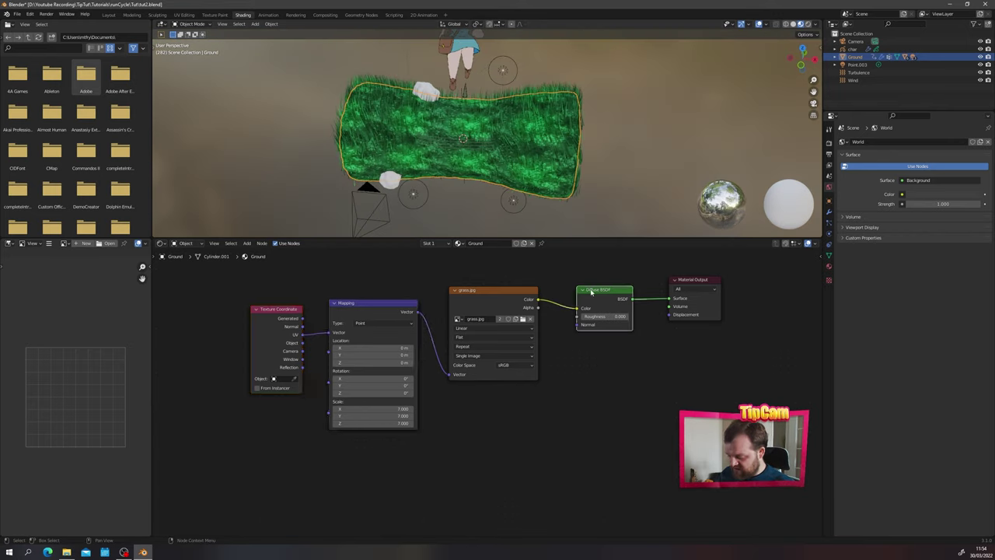
{"action": "left_click", "coordinate": [685, 286]}
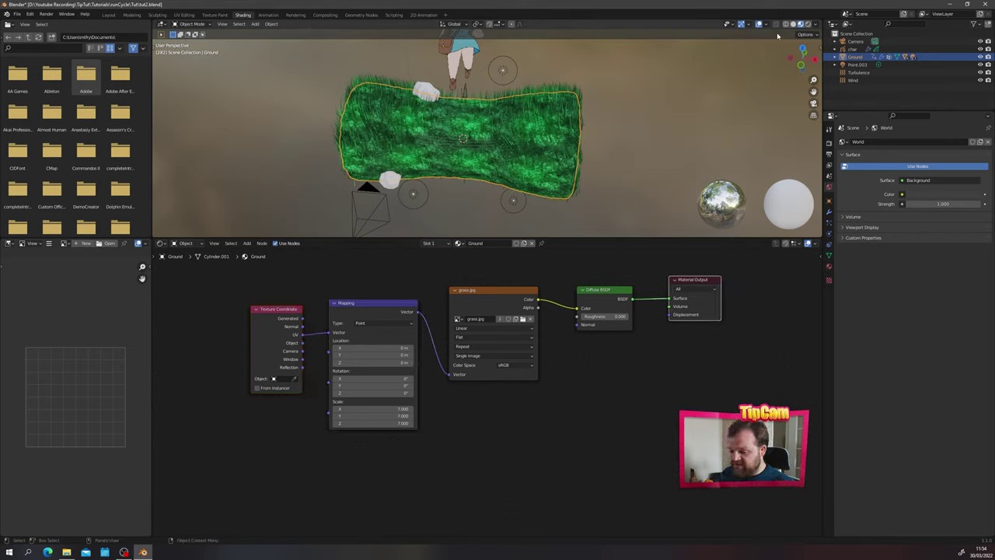
{"action": "left_click", "coordinate": [808, 24]}
{"action": "mouse_move", "coordinate": [476, 168]}
{"action": "middle_mouse_down"}
{"action": "mouse_move", "coordinate": [436, 154]}
{"action": "mouse_move", "coordinate": [476, 159]}
{"action": "middle_mouse_up"}
{"action": "scroll", "coordinate": [313, 166], "scroll_direction": "up", "scroll_amount": 4}
{"action": "middle_click_drag", "start_coordinate": [371, 178], "coordinate": [369, 126]}
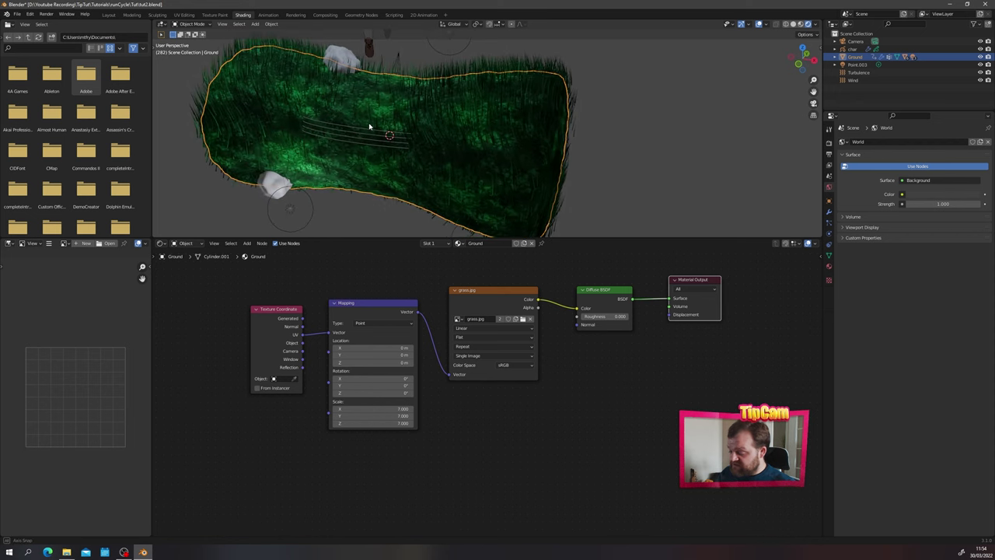
Step: Set the viewport display amount of the ground's hair particle system to 100
{"action": "left_click", "coordinate": [829, 223]}
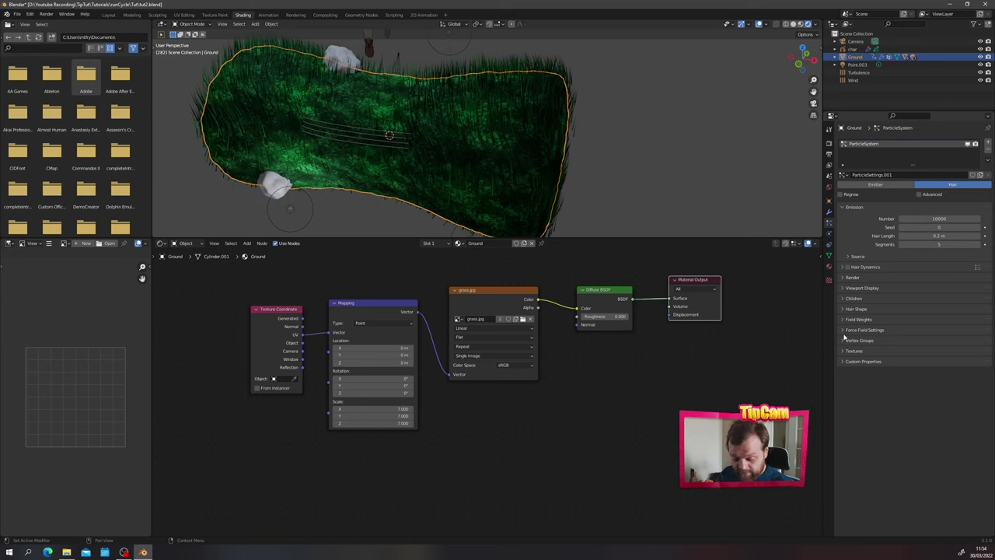
{"action": "left_click", "coordinate": [855, 288]}
{"action": "left_click", "coordinate": [925, 332]}
{"action": "type", "text": "10"}
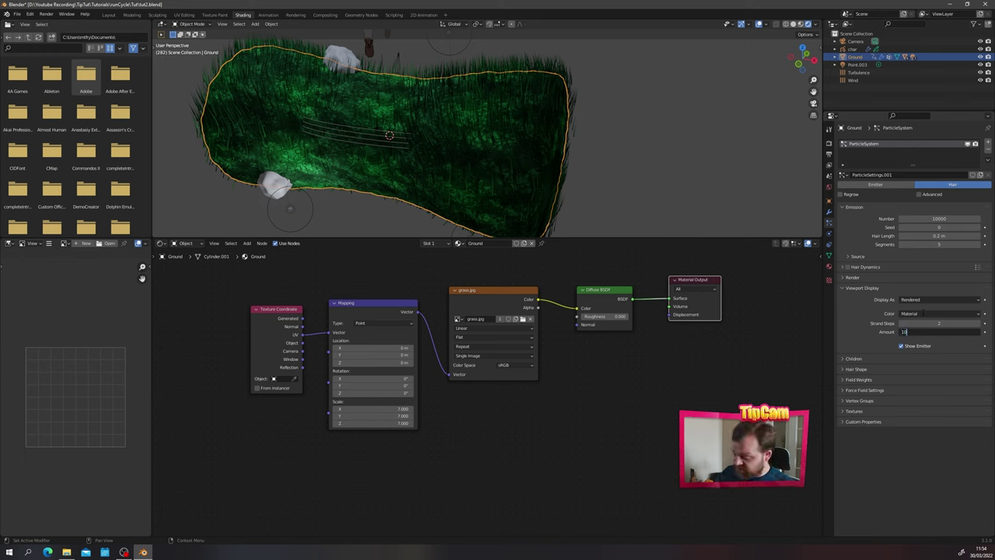
{"action": "type", "text": "0"}
{"action": "key", "text": "Return"}
Step: Switch to the Layout workspace and show its camera viewport in rendered shading with the ground deselected
{"action": "mouse_move", "coordinate": [345, 133]}
{"action": "middle_mouse_down"}
{"action": "mouse_move", "coordinate": [360, 132]}
{"action": "mouse_move", "coordinate": [373, 111]}
{"action": "mouse_move", "coordinate": [341, 150]}
{"action": "mouse_move", "coordinate": [380, 153]}
{"action": "middle_mouse_up"}
{"action": "left_click", "coordinate": [108, 15]}
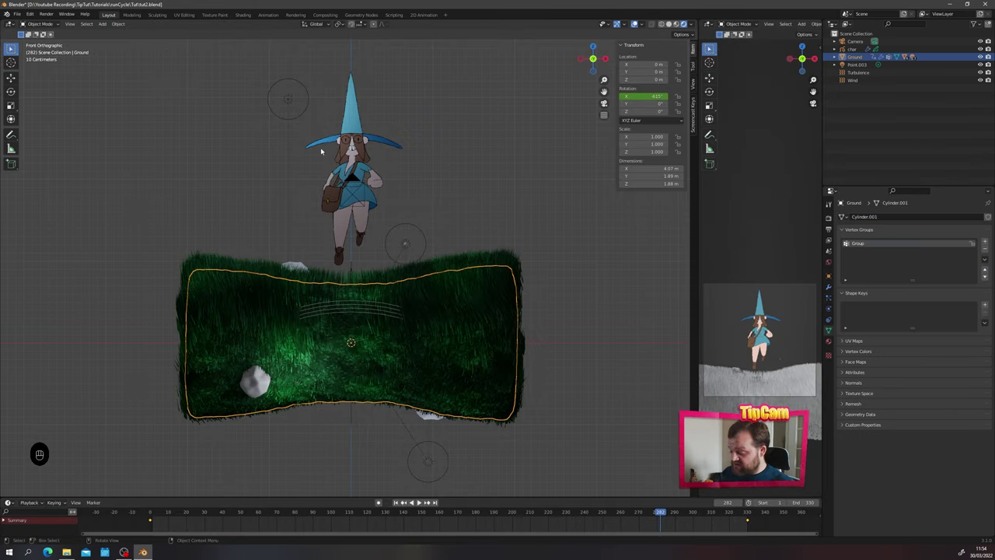
{"action": "left_click", "coordinate": [775, 108]}
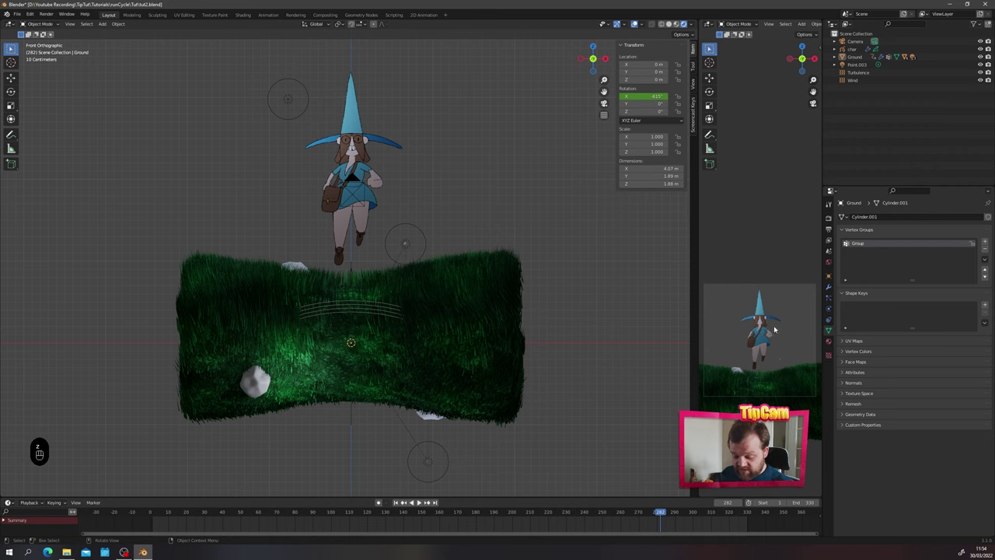
Step: Return to the Shading workspace, create a new material on the front rock and name it Stone
{"action": "left_click", "coordinate": [243, 15]}
{"action": "mouse_move", "coordinate": [466, 140]}
{"action": "middle_mouse_down"}
{"action": "mouse_move", "coordinate": [424, 161]}
{"action": "mouse_move", "coordinate": [408, 196]}
{"action": "middle_mouse_up"}
{"action": "left_click", "coordinate": [396, 208]}
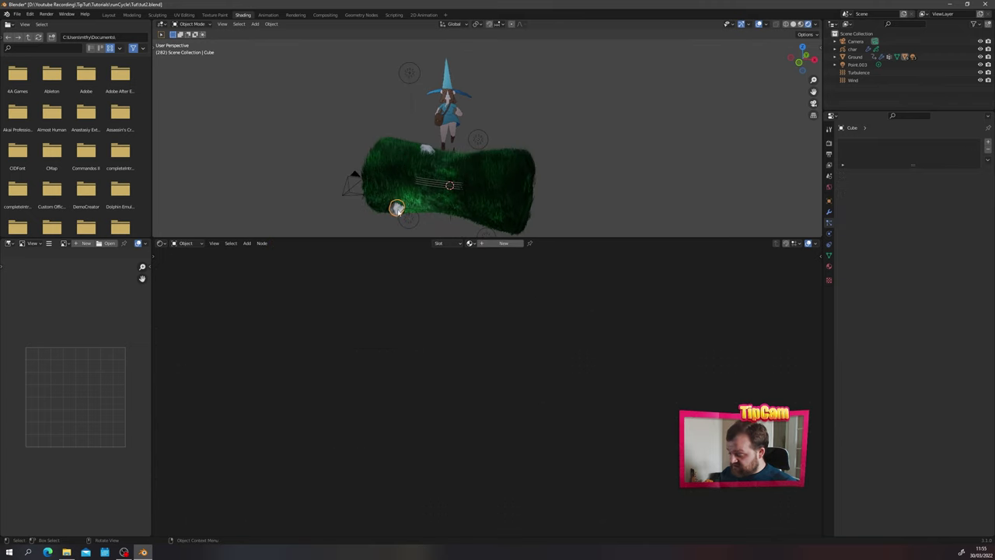
{"action": "left_click", "coordinate": [488, 244]}
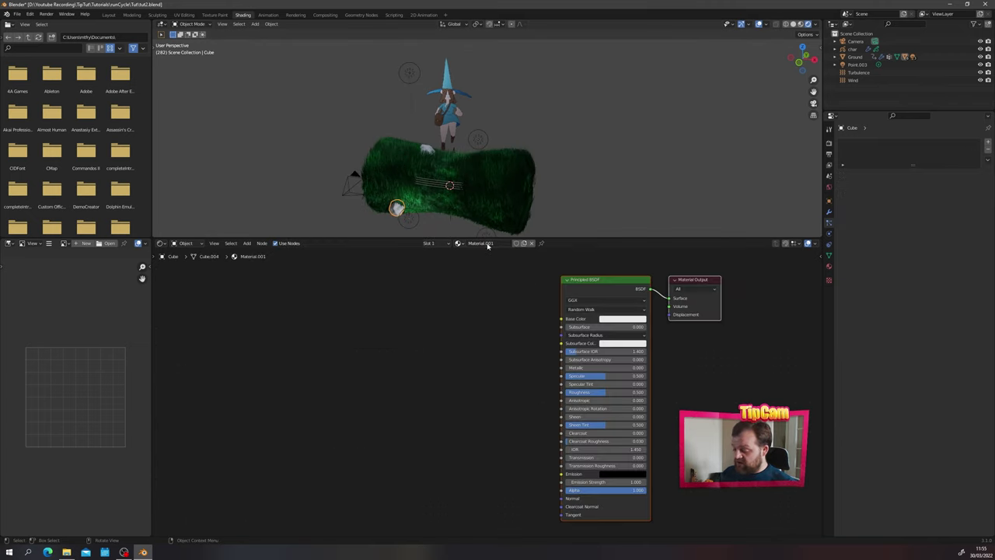
{"action": "double_click", "coordinate": [480, 244]}
{"action": "type", "text": "G"}
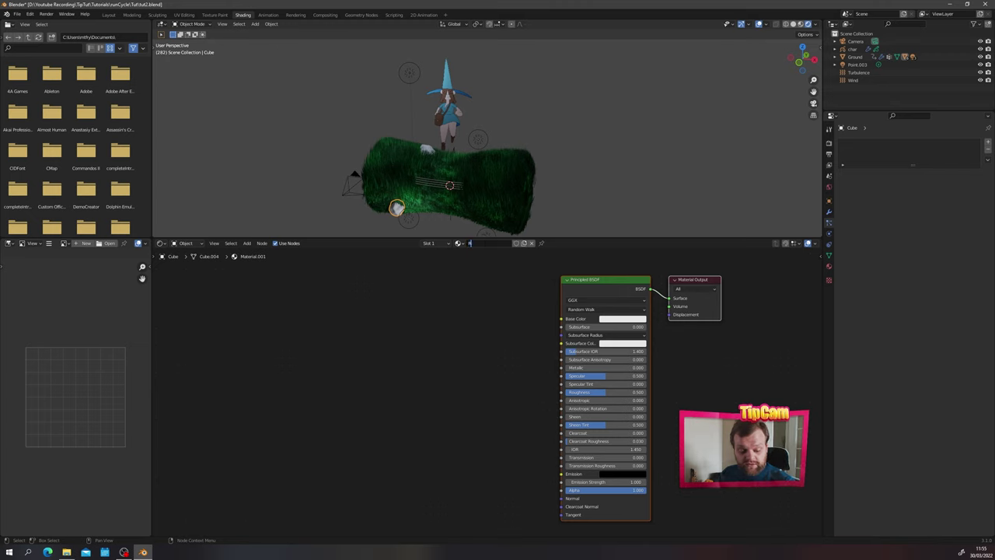
{"action": "type", "text": "ock"}
{"action": "key", "text": "Return"}
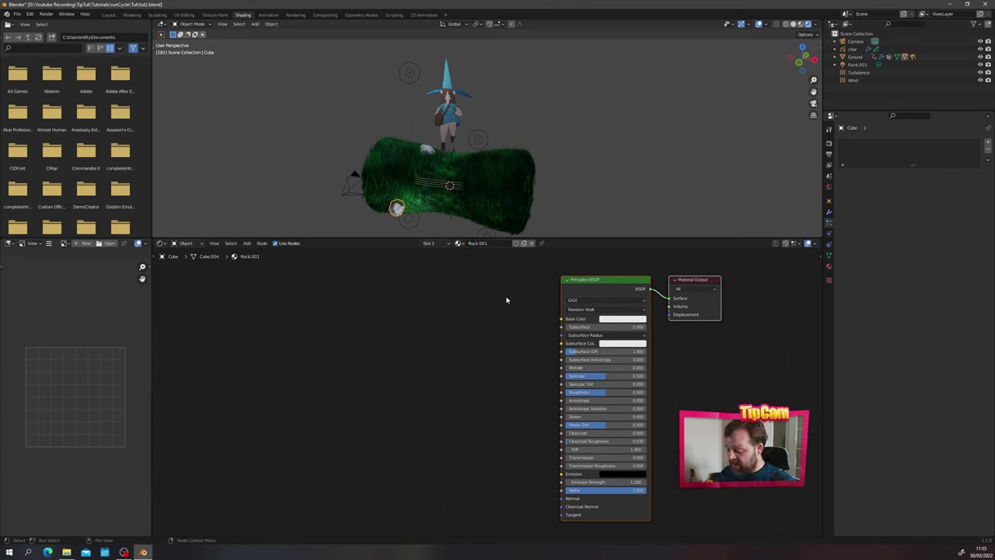
{"action": "key", "text": "ctrl+z"}
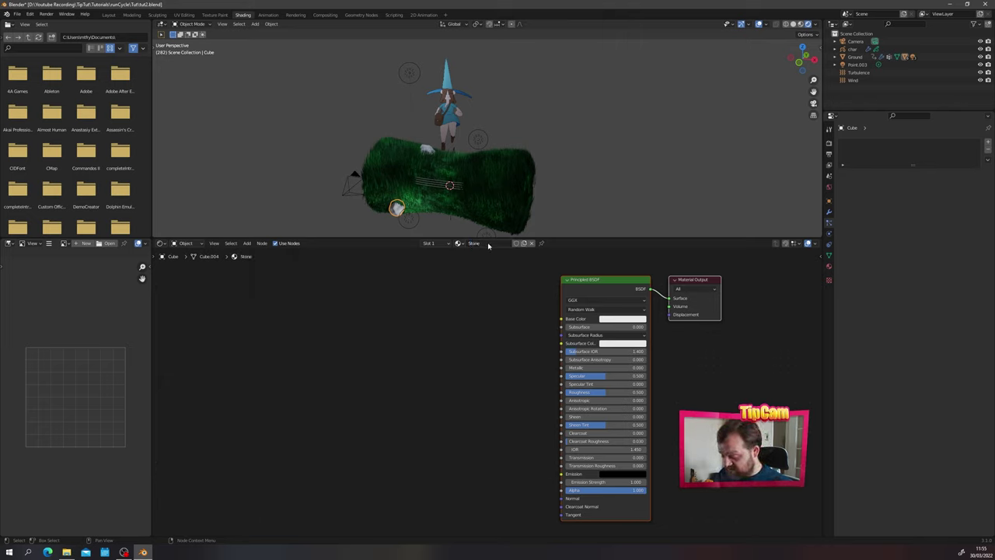
Step: Replace the Stone material's Principled BSDF with a Diffuse BSDF linked to the material output's Surface
{"action": "key", "text": "x"}
{"action": "key", "text": "shift+a"}
{"action": "type", "text": "diff"}
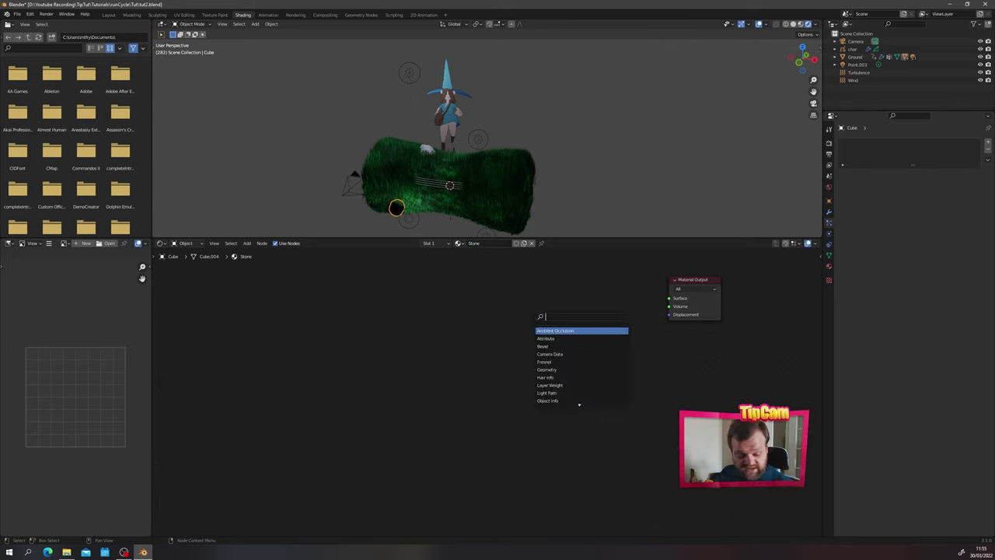
{"action": "key", "text": "Return"}
{"action": "left_click_drag", "start_coordinate": [602, 307], "coordinate": [670, 299]}
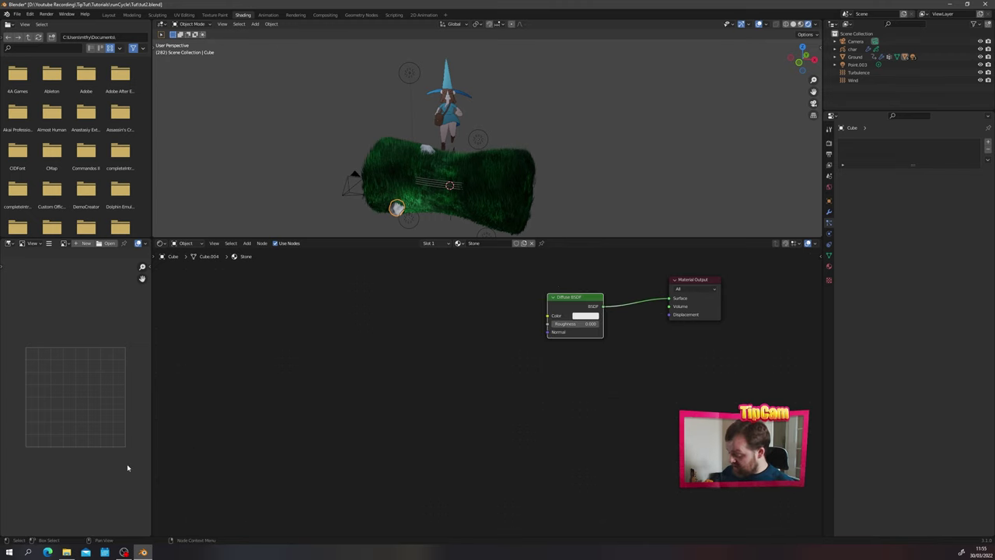
Step: Bring rock.jpg into the Stone material, link its color to the Diffuse BSDF's Color, and generate its Texture Coordinate and Mapping nodes
{"action": "left_click", "coordinate": [66, 552]}
{"action": "left_click_drag", "start_coordinate": [740, 203], "coordinate": [329, 318]}
{"action": "left_click", "coordinate": [402, 282]}
{"action": "left_click_drag", "start_coordinate": [397, 324], "coordinate": [548, 315]}
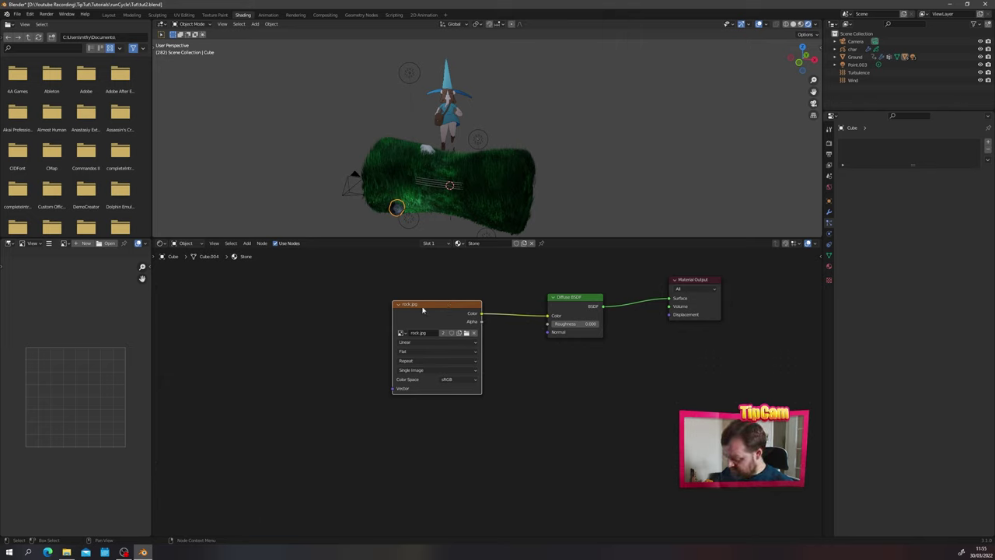
{"action": "key", "text": "ctrl+t"}
Step: Assign the existing Stone material to the rock in the grass near the witch's feet
{"action": "scroll", "coordinate": [467, 175], "scroll_direction": "up", "scroll_amount": 5}
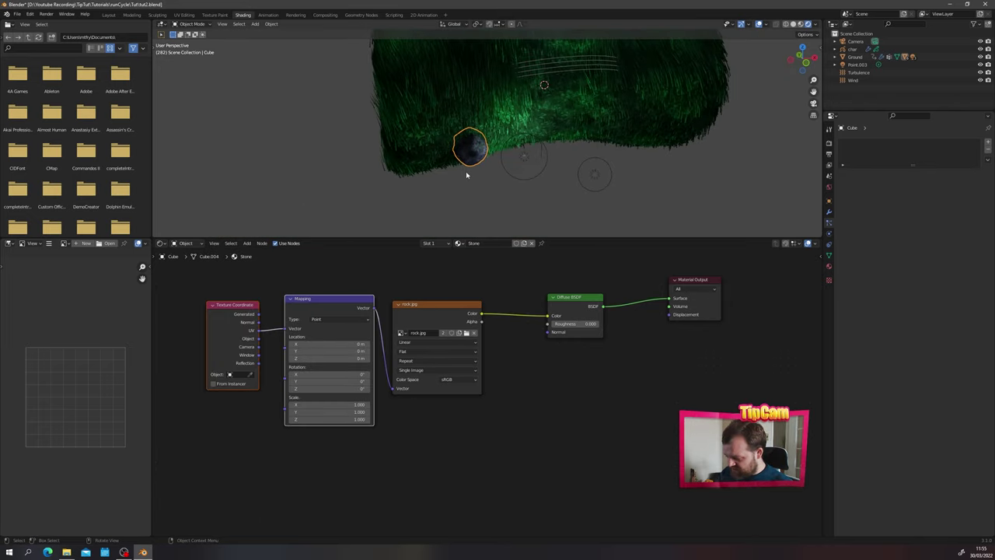
{"action": "scroll", "coordinate": [466, 173], "scroll_direction": "up", "scroll_amount": 8}
{"action": "mouse_move", "coordinate": [447, 160]}
{"action": "middle_mouse_down", "text": "shift"}
{"action": "mouse_move", "coordinate": [506, 120]}
{"action": "mouse_move", "coordinate": [473, 169]}
{"action": "mouse_move", "coordinate": [459, 164]}
{"action": "mouse_move", "coordinate": [464, 156]}
{"action": "middle_mouse_up", "text": "shift"}
{"action": "scroll", "coordinate": [465, 156], "scroll_direction": "down", "scroll_amount": 2}
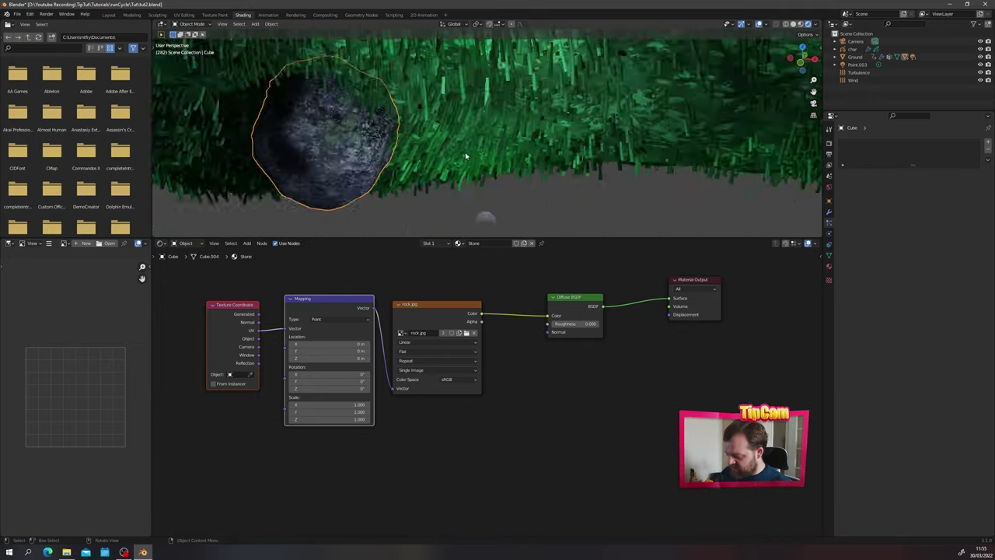
{"action": "scroll", "coordinate": [465, 157], "scroll_direction": "down", "scroll_amount": 5}
{"action": "scroll", "coordinate": [470, 167], "scroll_direction": "up", "scroll_amount": 10}
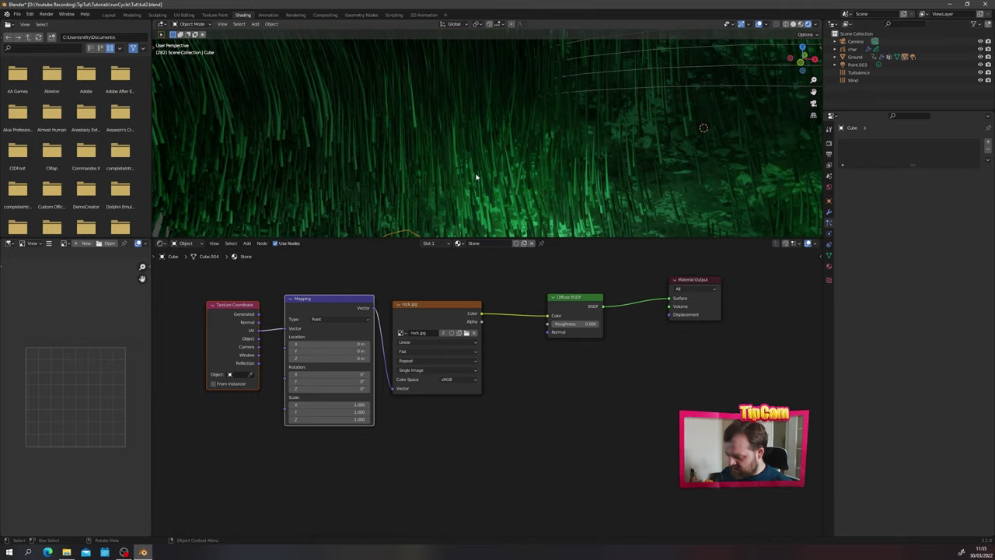
{"action": "scroll", "coordinate": [477, 178], "scroll_direction": "down", "scroll_amount": 4}
{"action": "scroll", "coordinate": [433, 150], "scroll_direction": "up", "scroll_amount": 3}
{"action": "left_click", "coordinate": [481, 130]}
{"action": "left_click", "coordinate": [500, 187]}
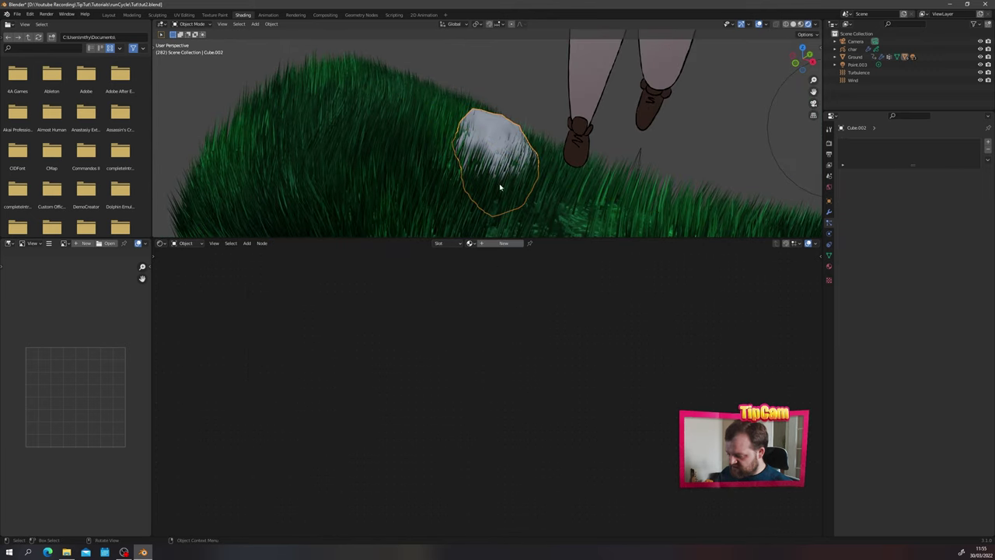
{"action": "left_click", "coordinate": [470, 243]}
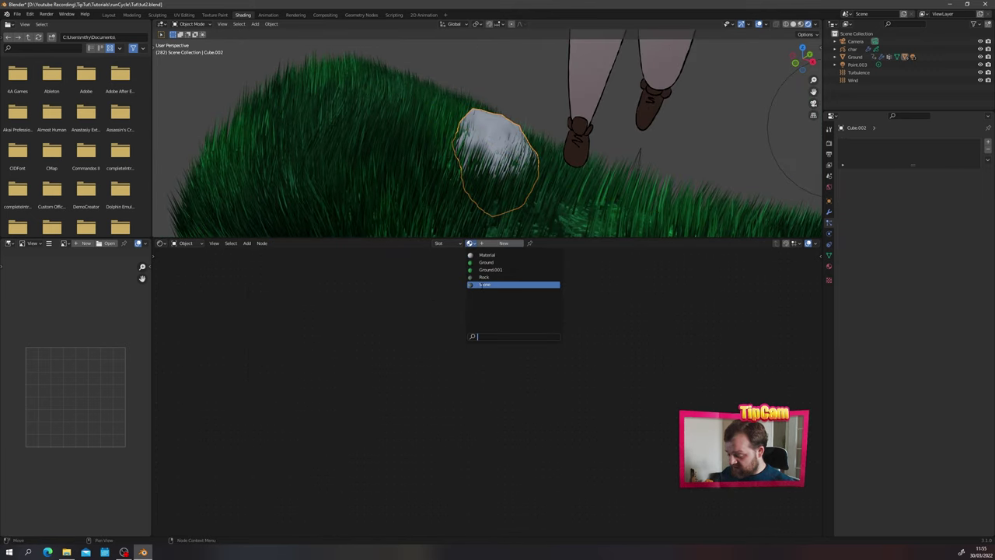
{"action": "left_click", "coordinate": [486, 285]}
Step: Assign the existing Stone material to the remaining white rock on the far side of the ground
{"action": "scroll", "coordinate": [511, 155], "scroll_direction": "down", "scroll_amount": 2}
{"action": "scroll", "coordinate": [499, 161], "scroll_direction": "up", "scroll_amount": 8}
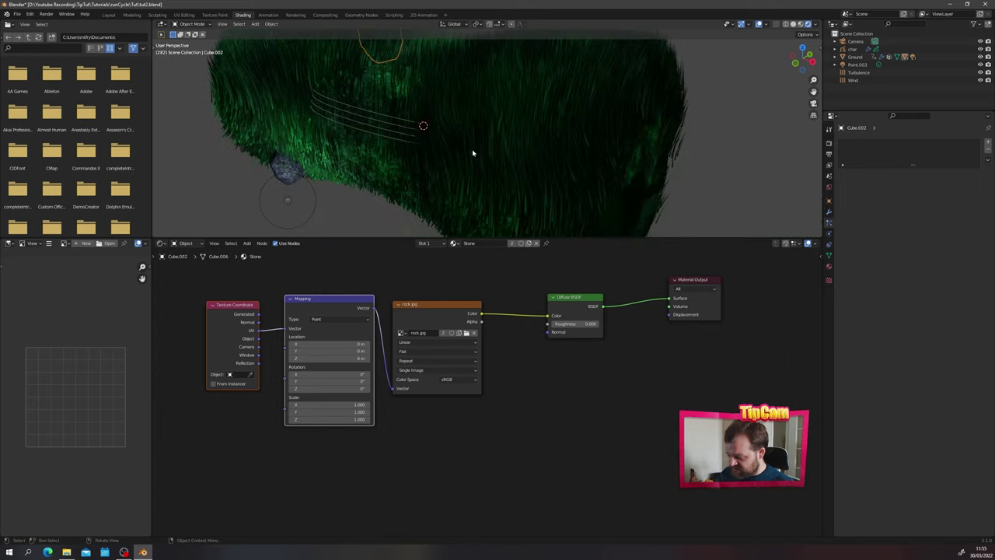
{"action": "scroll", "coordinate": [370, 133], "scroll_direction": "down", "scroll_amount": 6}
{"action": "left_click", "coordinate": [389, 165]}
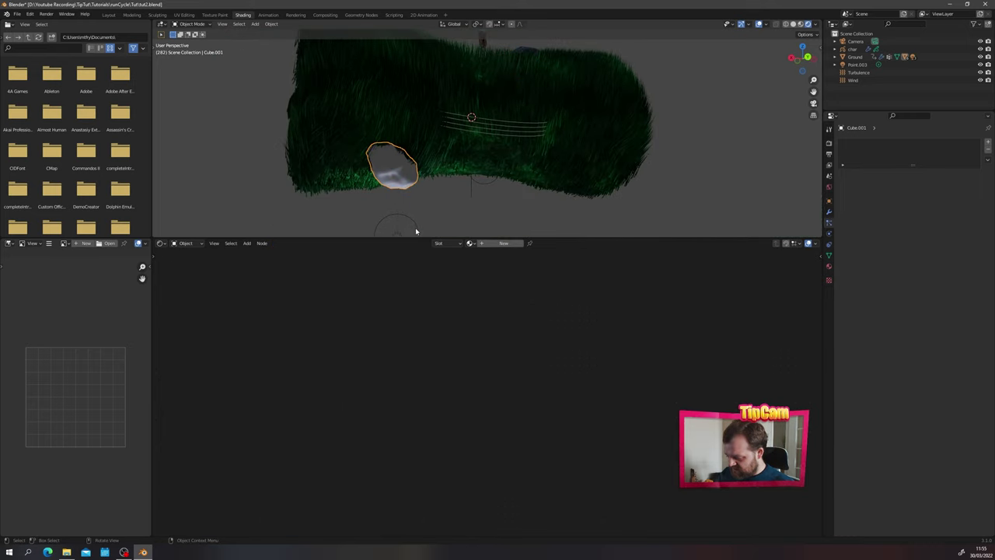
{"action": "left_click", "coordinate": [470, 244]}
{"action": "left_click", "coordinate": [486, 284]}
Step: Create a new material on the Firefly.002 sphere beside the witch and name it Firefly
{"action": "scroll", "coordinate": [376, 151], "scroll_direction": "up", "scroll_amount": 5}
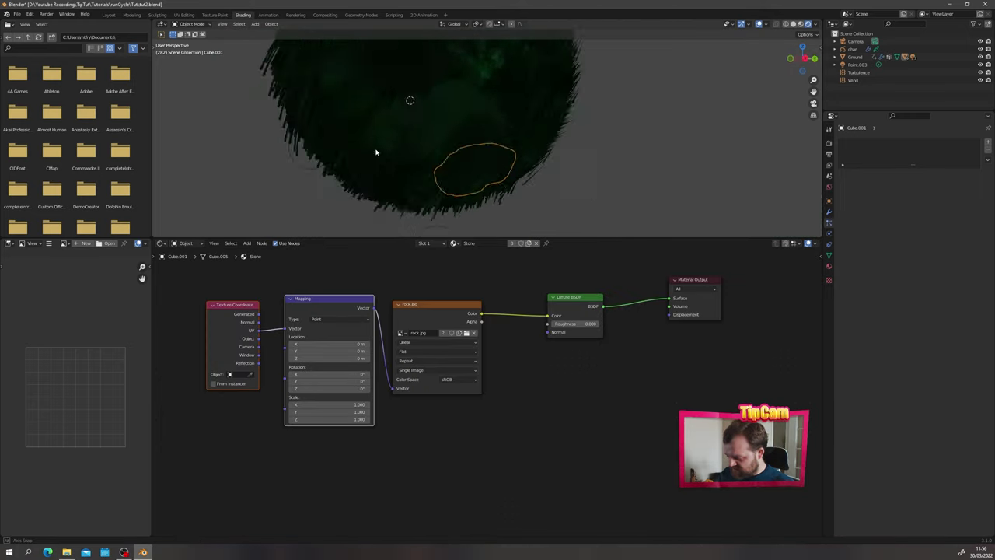
{"action": "scroll", "coordinate": [432, 177], "scroll_direction": "down", "scroll_amount": 5}
{"action": "left_click", "coordinate": [504, 93]}
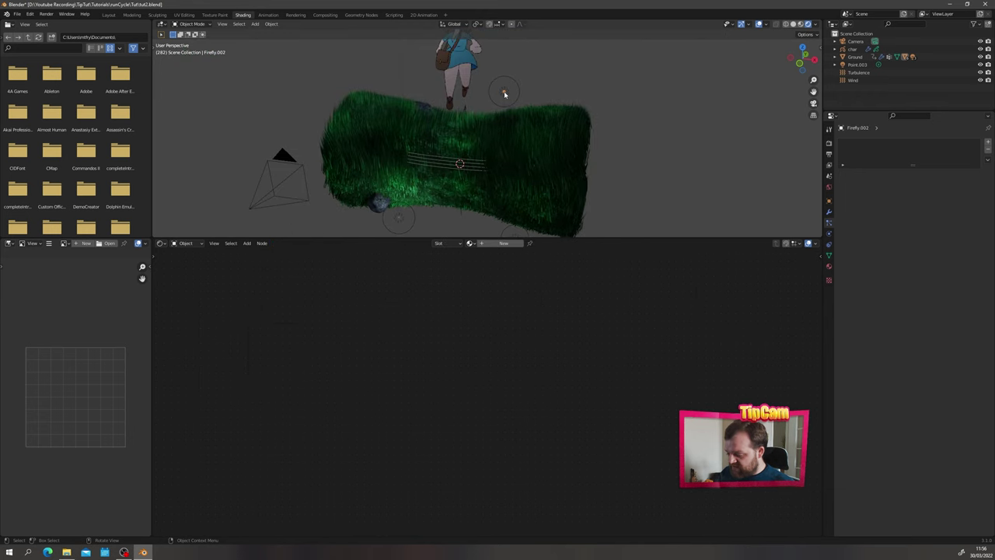
{"action": "left_click", "coordinate": [484, 244]}
{"action": "double_click", "coordinate": [482, 244]}
{"action": "type", "text": "F"}
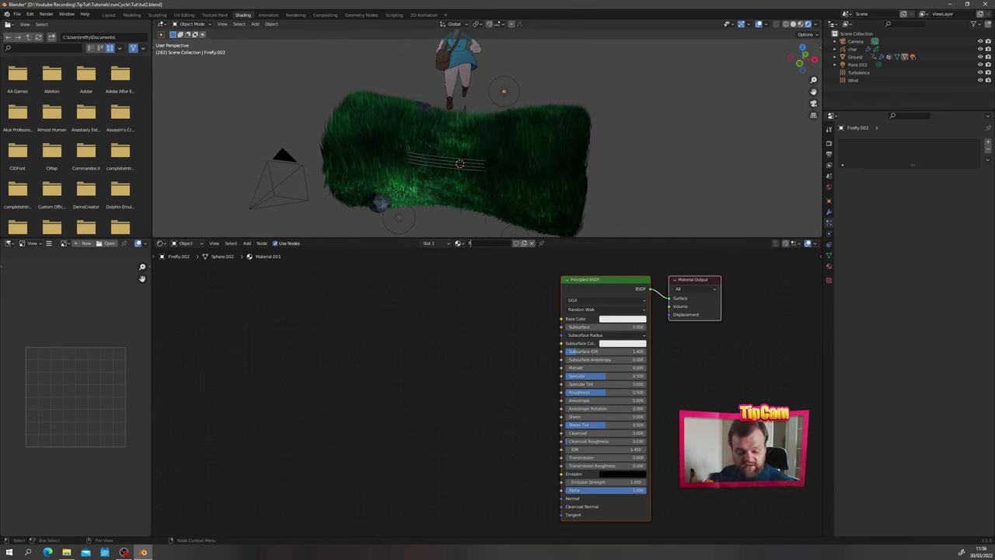
{"action": "type", "text": "irefly"}
{"action": "key", "text": "Return"}
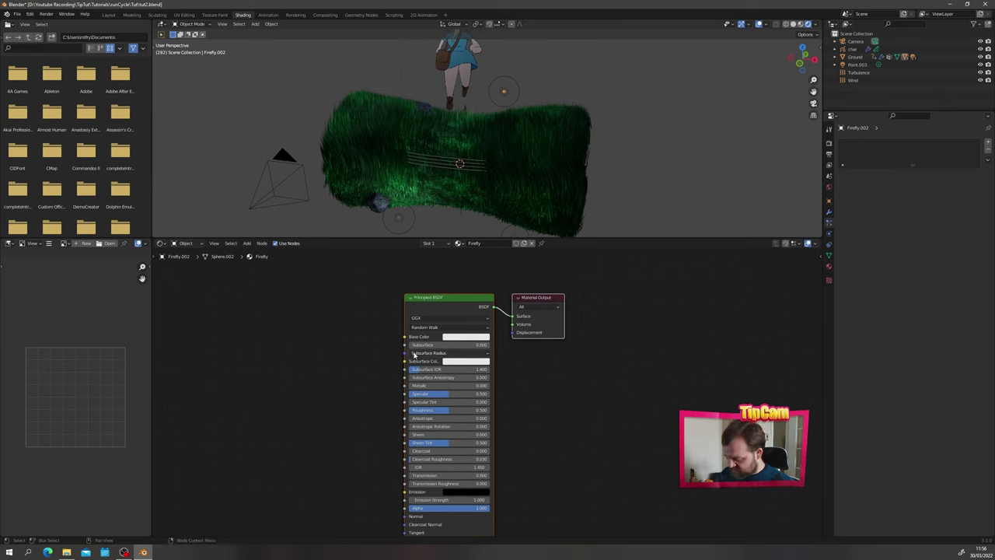
Step: Tint the Firefly material's Base Color and Emission color a pale blue
{"action": "left_click", "coordinate": [465, 336]}
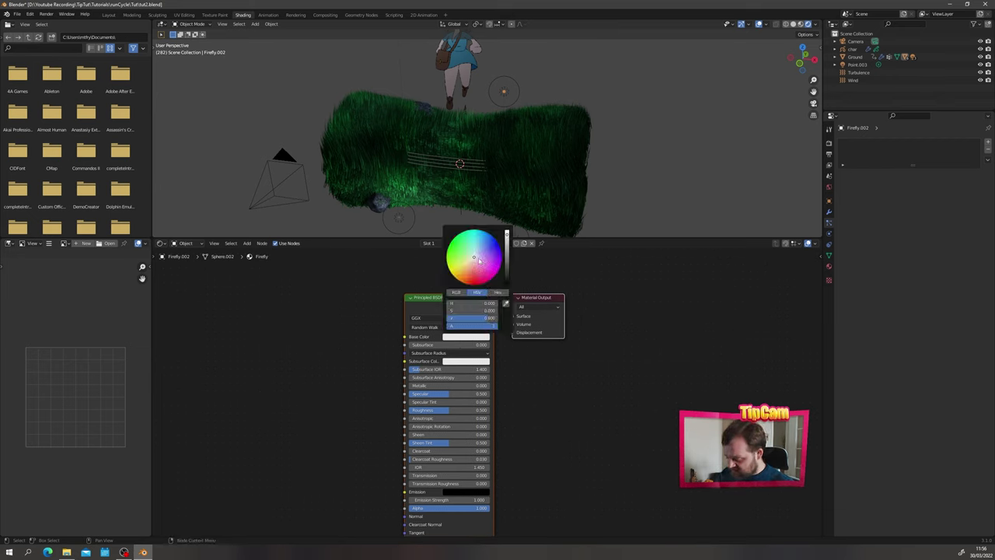
{"action": "left_click_drag", "start_coordinate": [479, 260], "coordinate": [476, 255]}
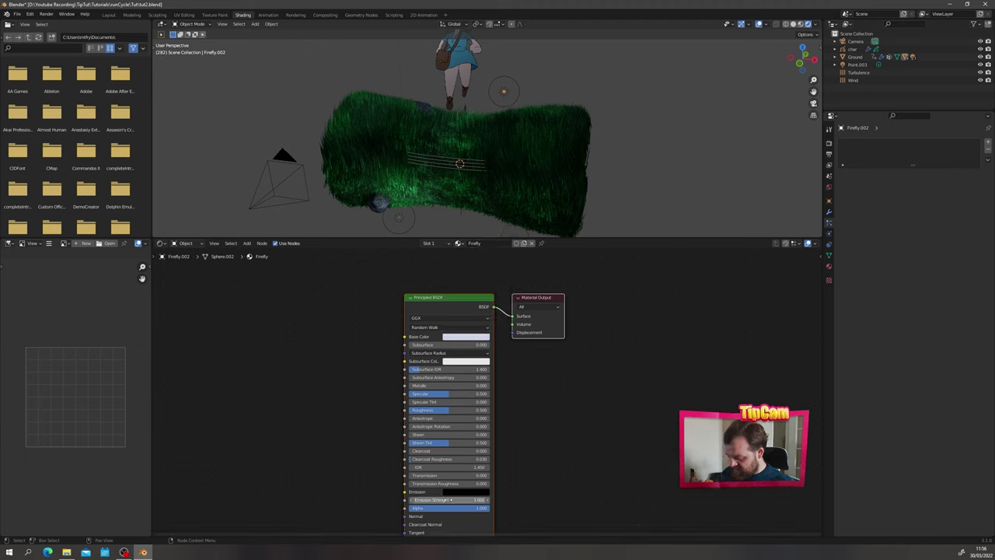
{"action": "left_click", "coordinate": [451, 492]}
{"action": "left_click_drag", "start_coordinate": [510, 406], "coordinate": [476, 409]}
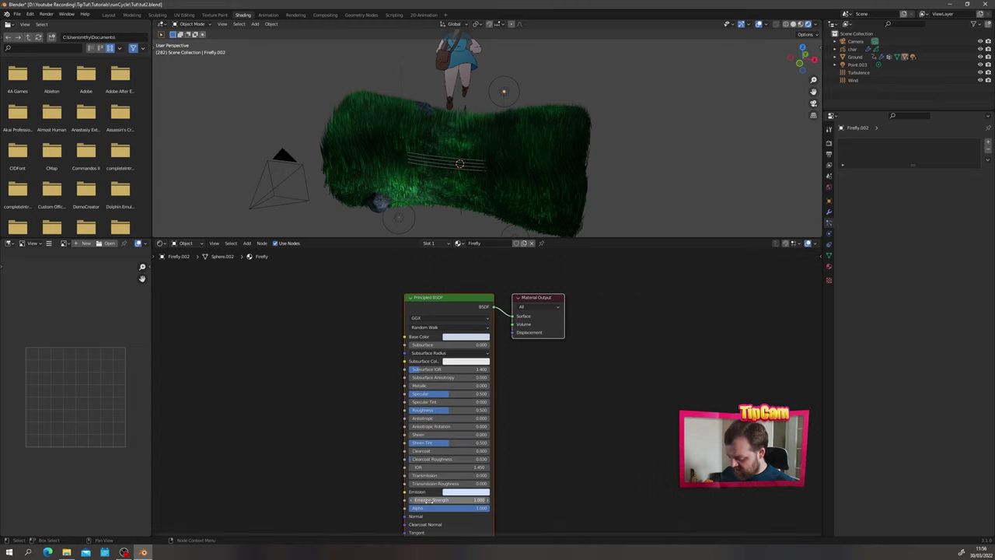
Step: Set the Firefly material's Emission Strength to 200
{"action": "left_click_drag", "start_coordinate": [445, 499], "coordinate": [454, 500]}
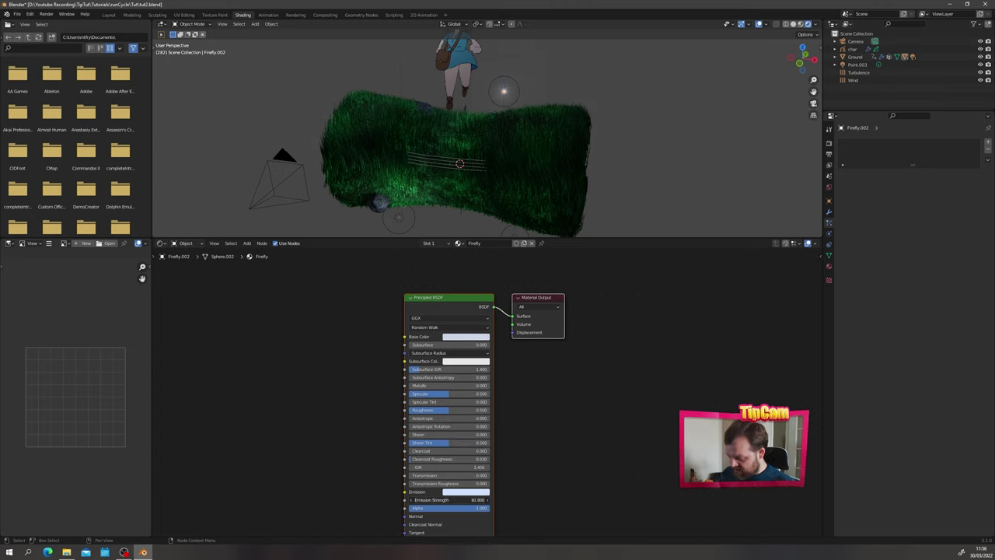
{"action": "left_click", "coordinate": [472, 499]}
{"action": "type", "text": "200"}
{"action": "key", "text": "Return"}
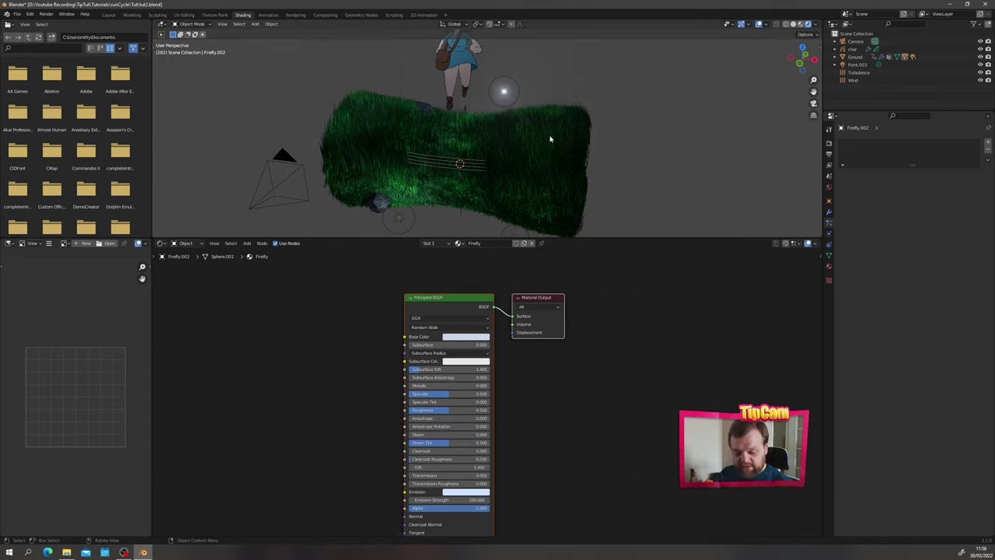
{"action": "scroll", "coordinate": [553, 131], "scroll_direction": "up", "scroll_amount": 5}
{"action": "scroll", "coordinate": [538, 122], "scroll_direction": "down", "scroll_amount": 5}
{"action": "scroll", "coordinate": [521, 124], "scroll_direction": "up", "scroll_amount": 2}
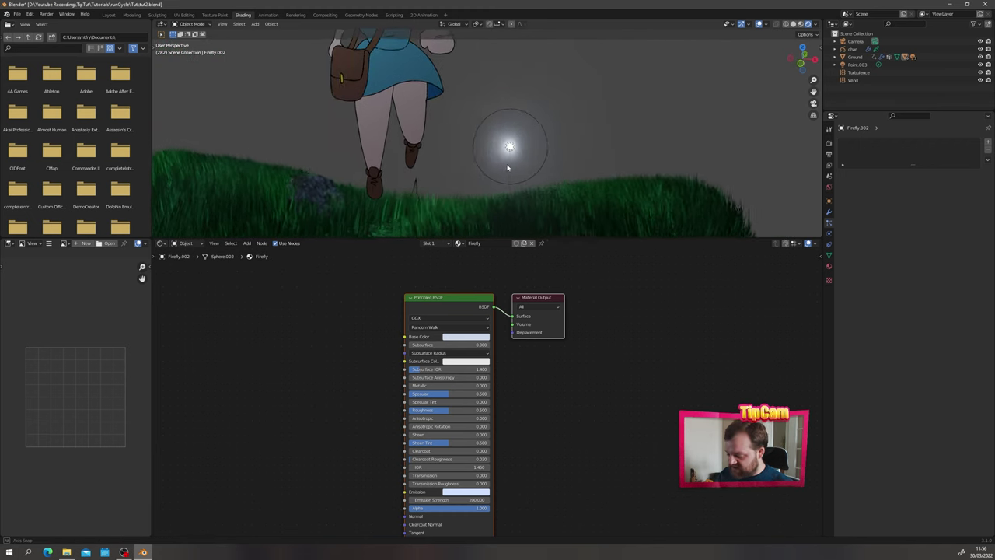
Step: Set the power of the Point.002 light around the glowing firefly beside the witch to 50 W
{"action": "scroll", "coordinate": [528, 133], "scroll_direction": "down", "scroll_amount": 3}
{"action": "middle_click_drag", "start_coordinate": [551, 162], "coordinate": [491, 169]}
{"action": "left_click", "coordinate": [493, 169]}
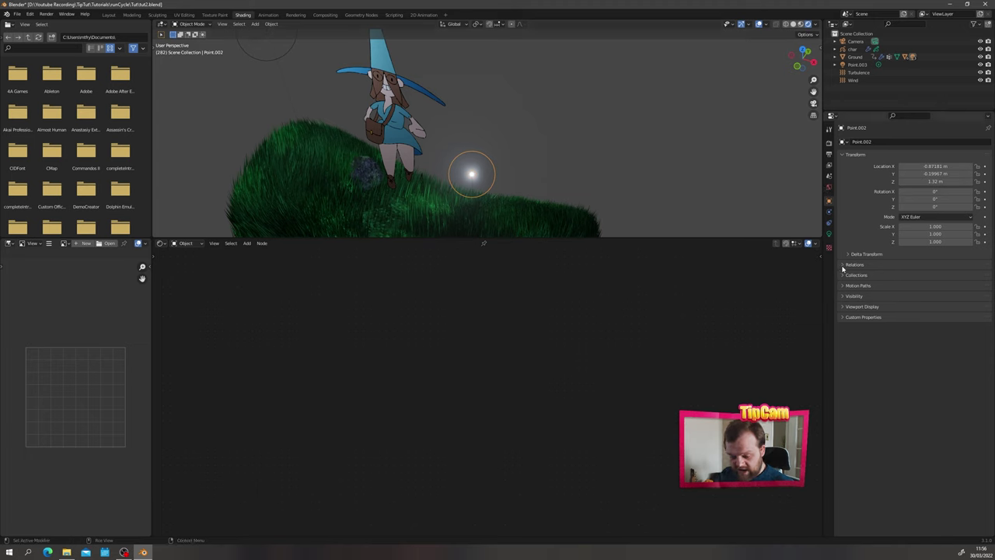
{"action": "left_click", "coordinate": [829, 234]}
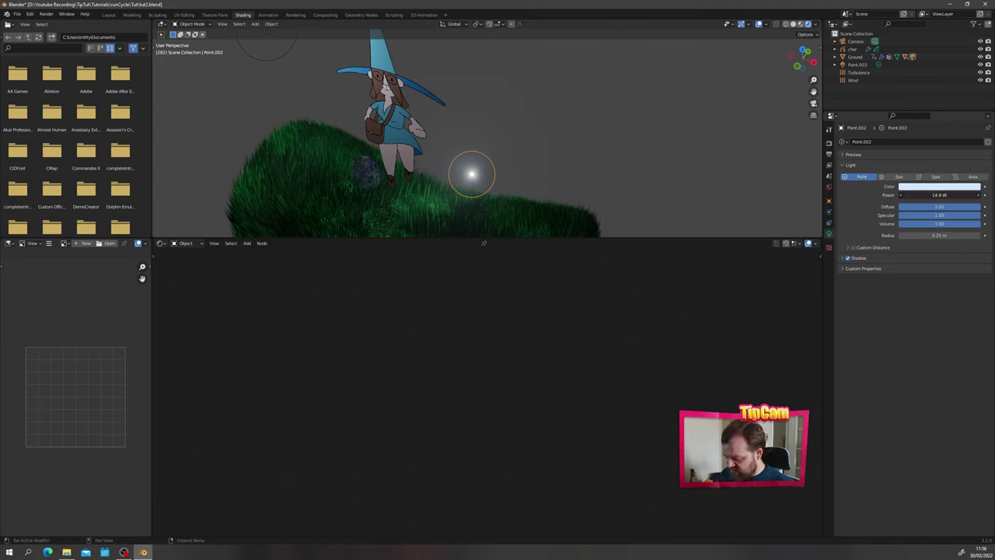
{"action": "left_click_drag", "start_coordinate": [939, 195], "coordinate": [965, 195]}
{"action": "left_click", "coordinate": [939, 196]}
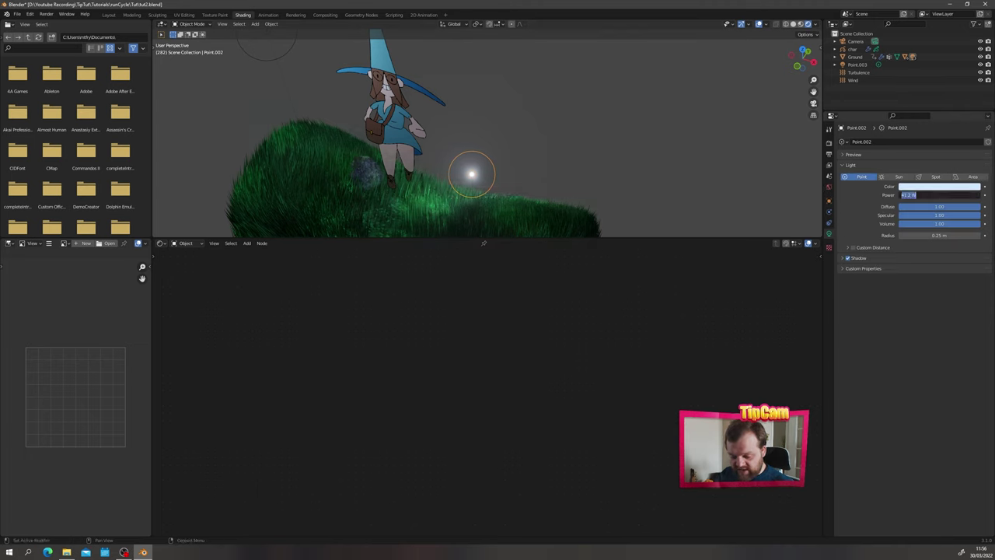
{"action": "type", "text": "50"}
{"action": "key", "text": "Return"}
Step: Set the power of the Point light near the rock on the ground's front side to 60 W
{"action": "middle_click_drag", "start_coordinate": [326, 207], "coordinate": [407, 160]}
{"action": "left_click", "coordinate": [397, 160]}
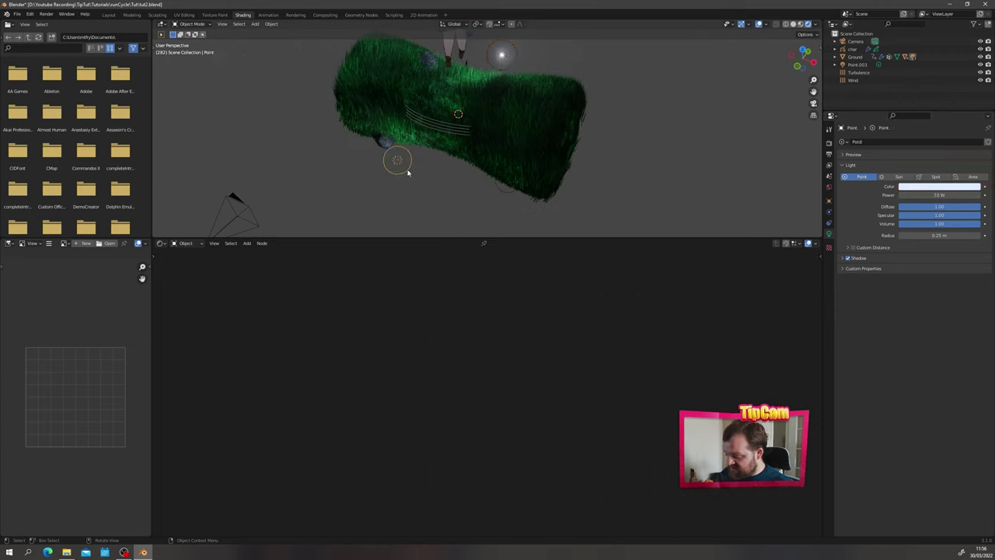
{"action": "left_click", "coordinate": [934, 195]}
{"action": "type", "text": "60"}
{"action": "key", "text": "Return"}
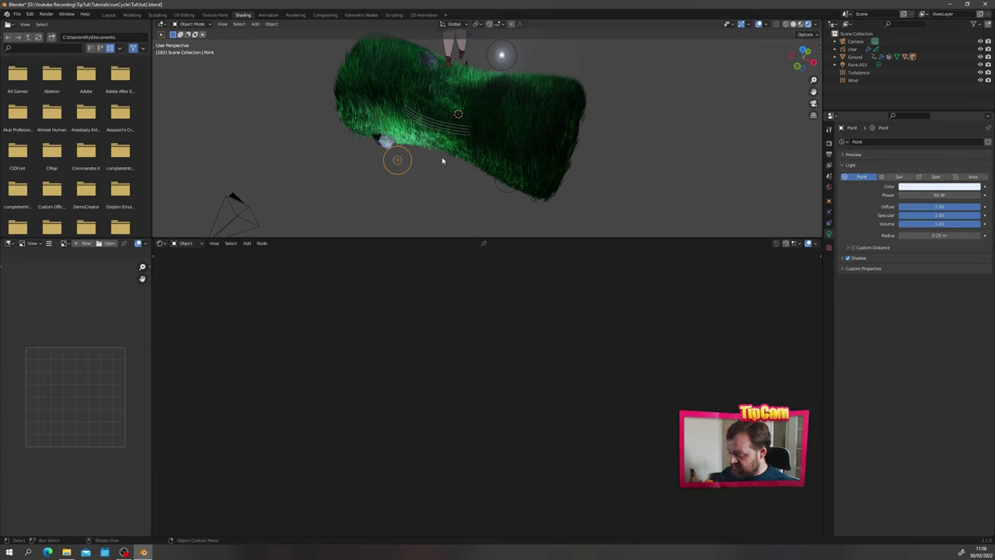
Step: Assign the existing Firefly material to the Firefly sphere inside the Point light
{"action": "left_click", "coordinate": [448, 210]}
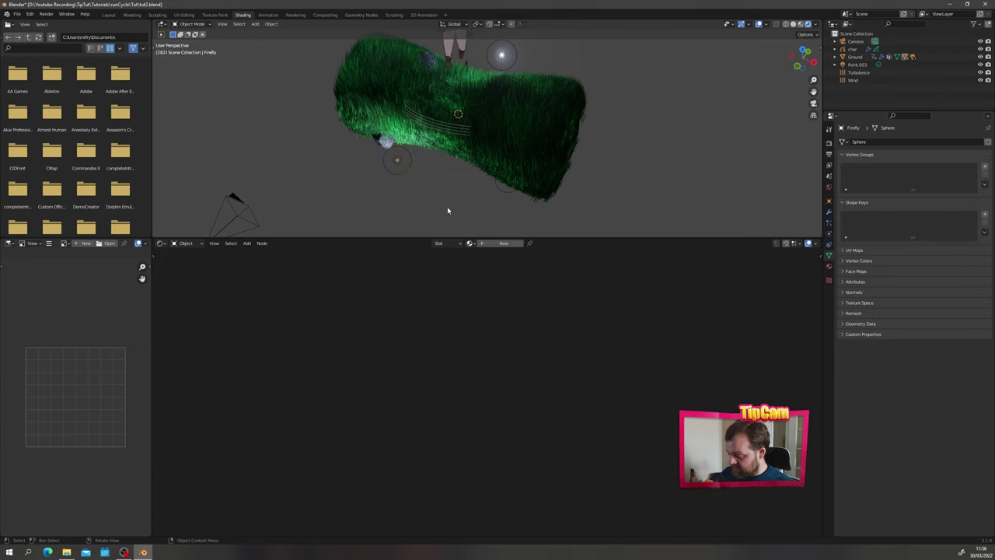
{"action": "left_click", "coordinate": [469, 244]}
{"action": "left_click", "coordinate": [482, 259]}
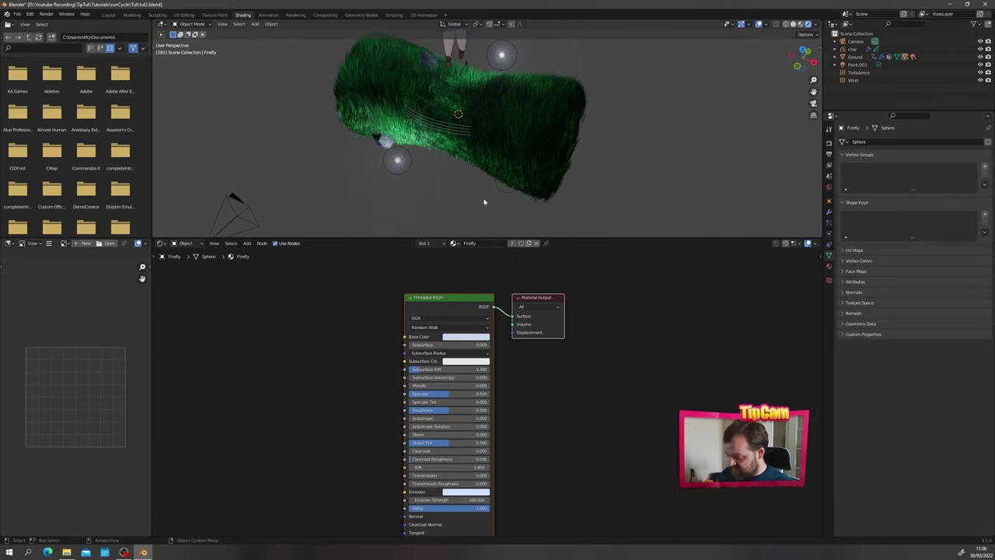
Step: Set the power of the Point.001 light below the ground to 45 W
{"action": "middle_click_drag", "start_coordinate": [483, 203], "coordinate": [498, 202]}
{"action": "left_click", "coordinate": [493, 185]}
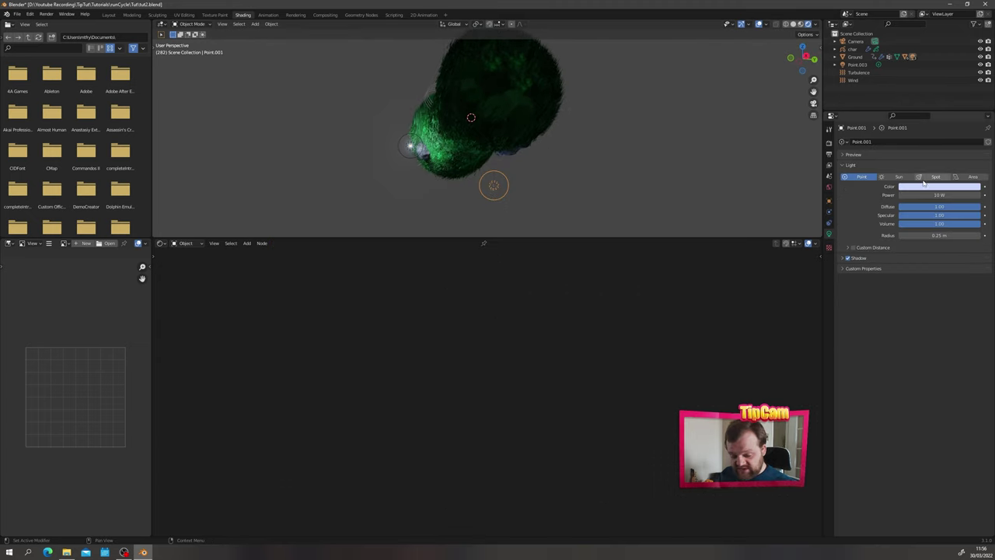
{"action": "left_click", "coordinate": [932, 192]}
{"action": "key", "text": "Return"}
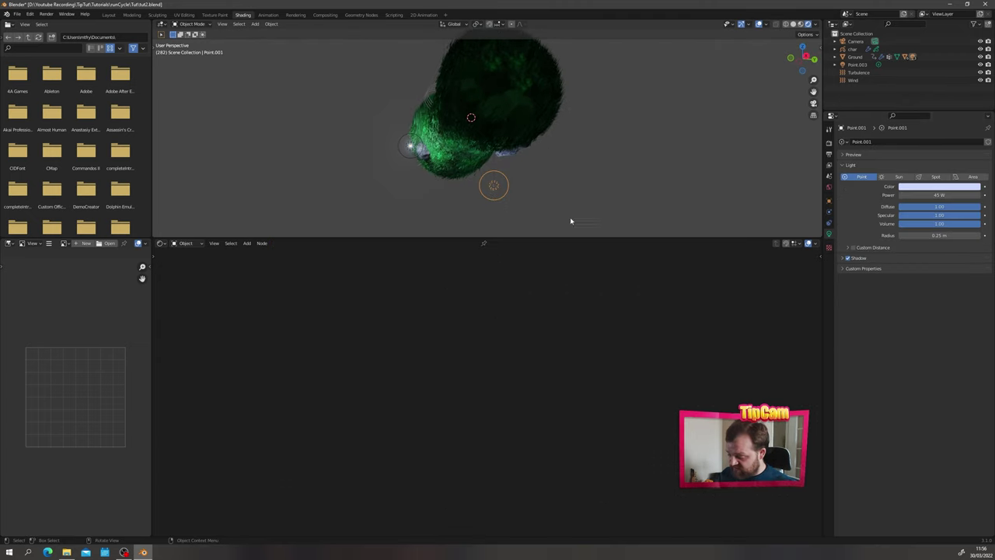
Step: Assign the existing Firefly material to the Firefly.001 sphere inside the Point.001 light
{"action": "left_click", "coordinate": [493, 187]}
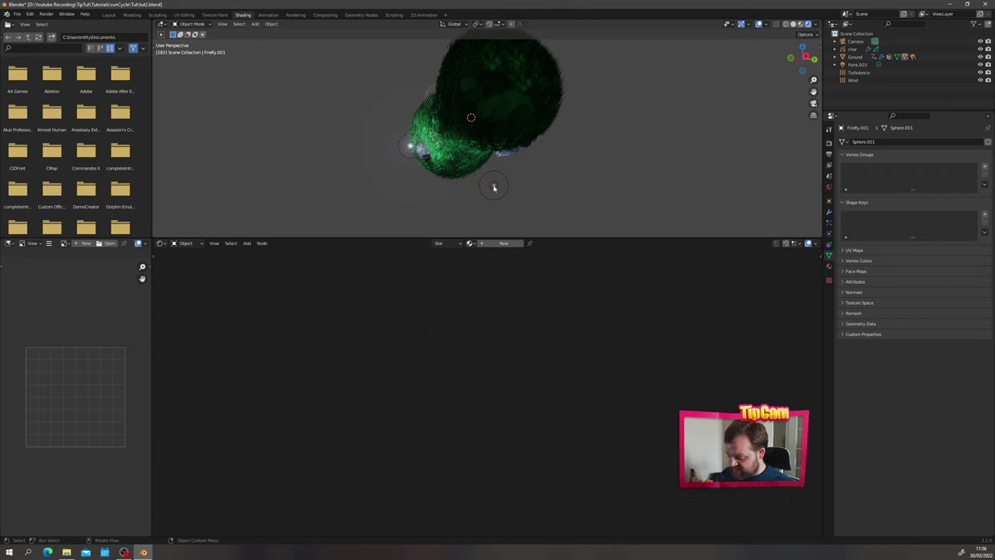
{"action": "left_click", "coordinate": [470, 243]}
{"action": "left_click", "coordinate": [497, 263]}
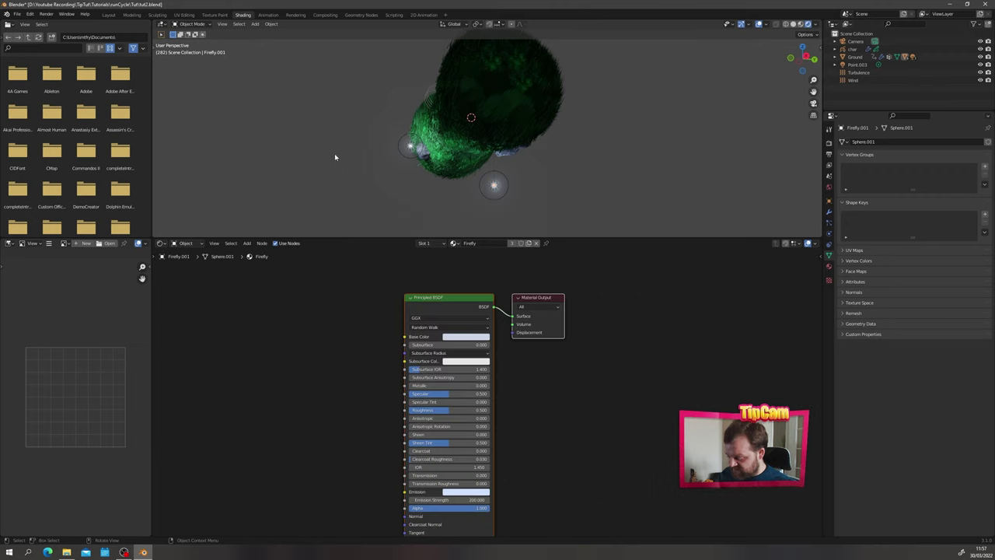
Step: In the Layout workspace, add a mesh plane and rotate it 90° about the X axis to stand upright
{"action": "middle_click_drag", "start_coordinate": [335, 157], "coordinate": [447, 227]}
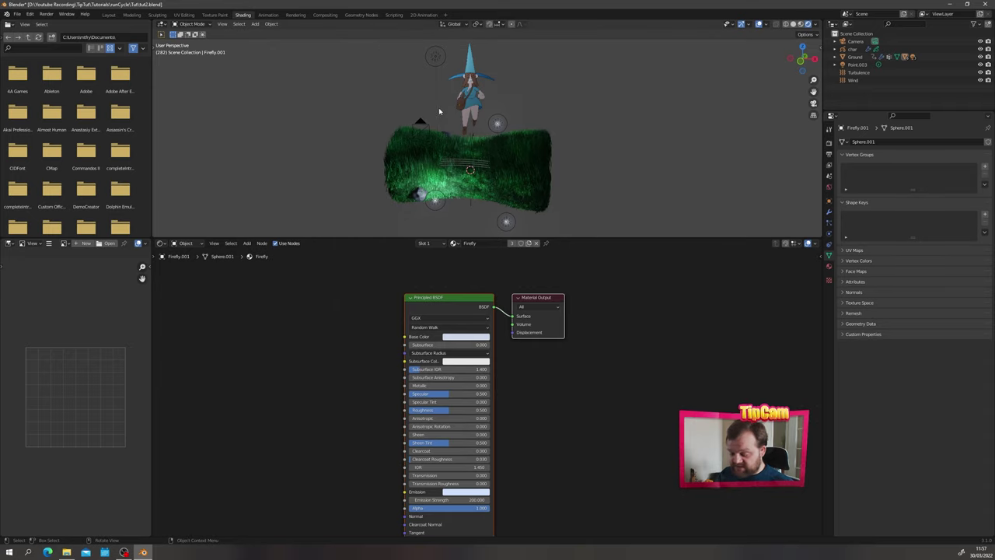
{"action": "left_click", "coordinate": [108, 14]}
{"action": "mouse_move", "coordinate": [280, 186]}
{"action": "middle_mouse_down"}
{"action": "mouse_move", "coordinate": [243, 227]}
{"action": "mouse_move", "coordinate": [385, 228]}
{"action": "middle_mouse_up"}
{"action": "key", "text": "shift+a"}
{"action": "mouse_move", "coordinate": [366, 224]}
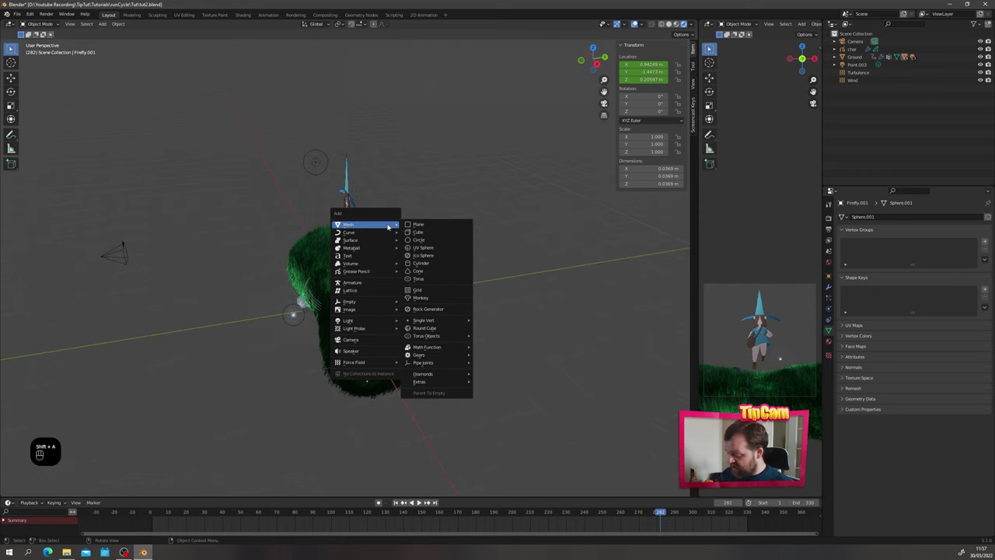
{"action": "left_click", "coordinate": [434, 225]}
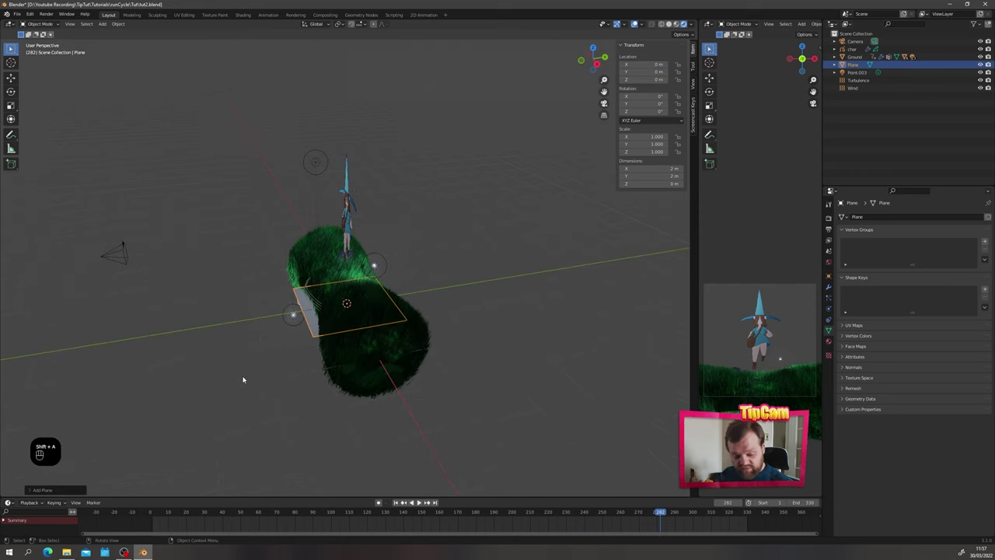
{"action": "key", "text": "r"}
{"action": "key", "text": "x"}
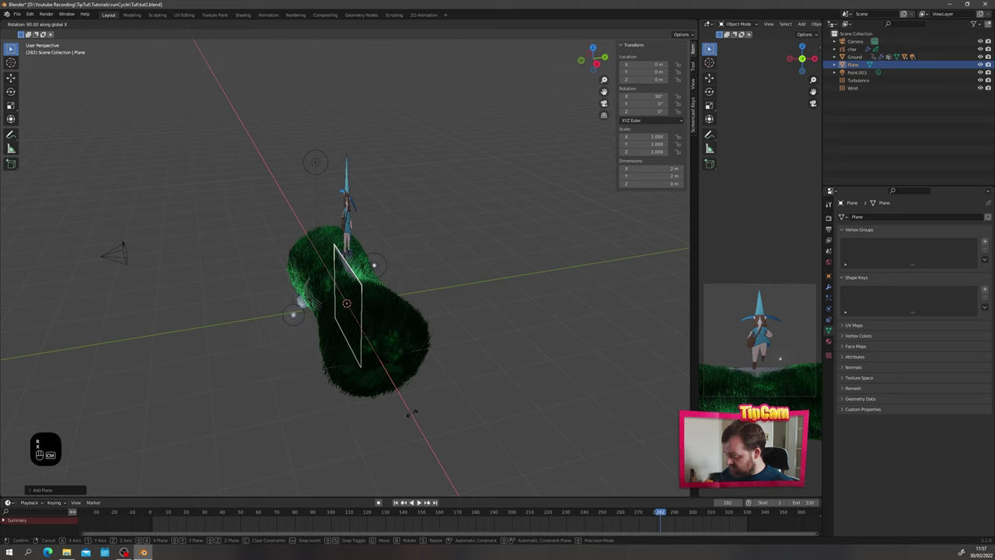
{"action": "key", "text": "Return"}
Step: Move the upright plane about 2.05 m along the Y axis, behind the witch and ground
{"action": "middle_click_drag", "start_coordinate": [418, 411], "coordinate": [415, 382]}
{"action": "key", "text": "g"}
{"action": "key", "text": "y"}
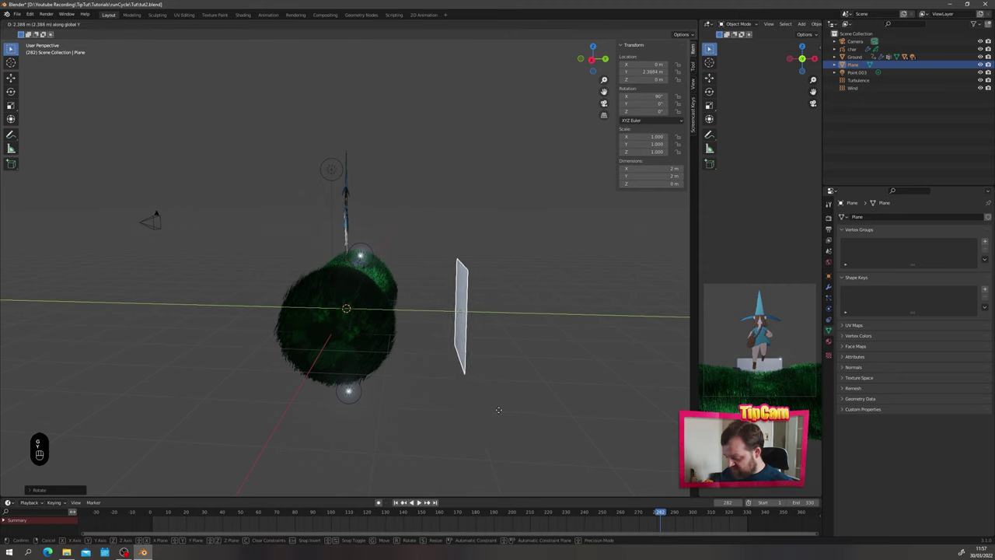
{"action": "left_click", "coordinate": [486, 420]}
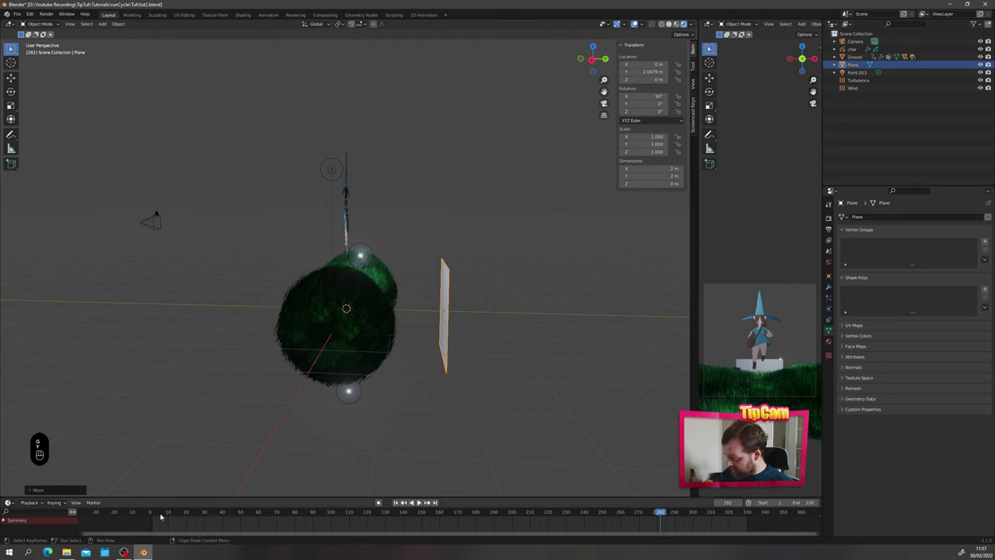
Step: At frame 76, shift the backdrop plane to about 1.82 m on Y and scale it up by about 2.43
{"action": "left_click_drag", "start_coordinate": [161, 515], "coordinate": [288, 513]}
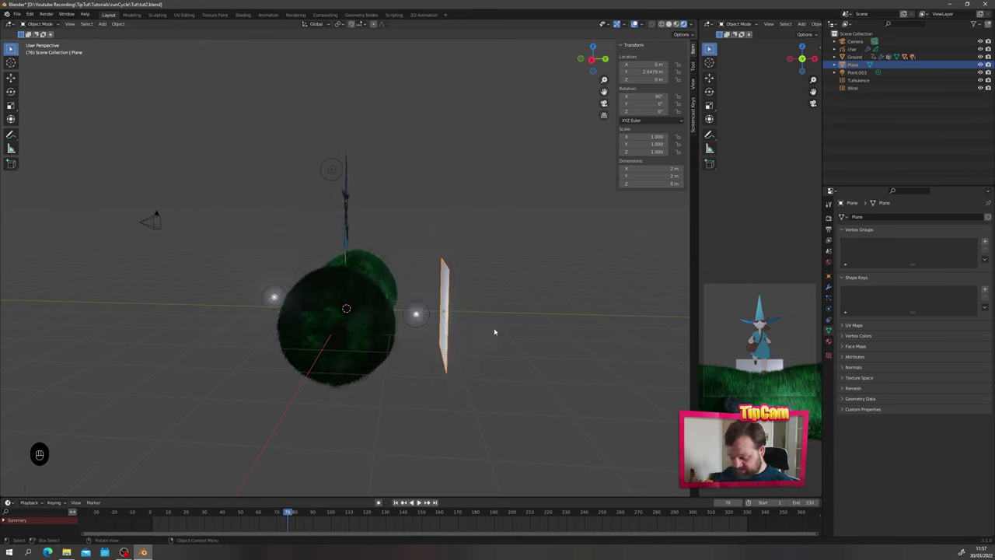
{"action": "middle_click_drag", "start_coordinate": [494, 332], "coordinate": [513, 342]}
{"action": "key", "text": "s"}
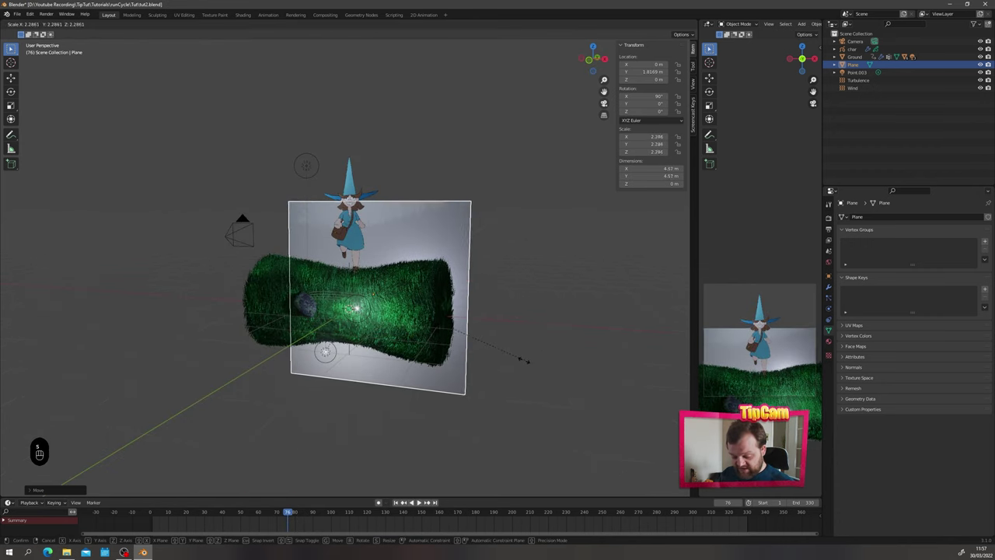
{"action": "left_click", "coordinate": [534, 360]}
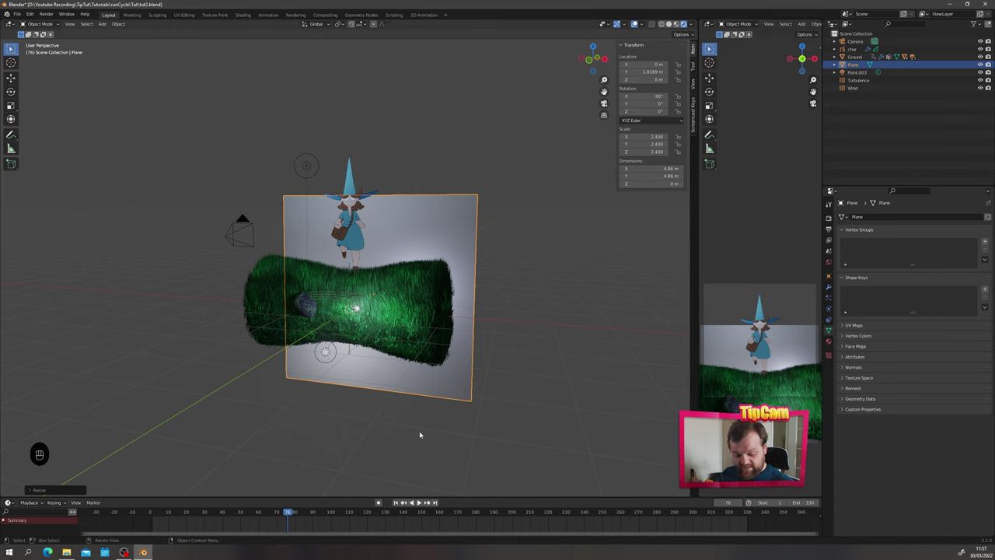
Step: Raise the backdrop plane about 1.88 m along the Z axis to fill the area behind the witch
{"action": "key", "text": "g"}
{"action": "key", "text": "z"}
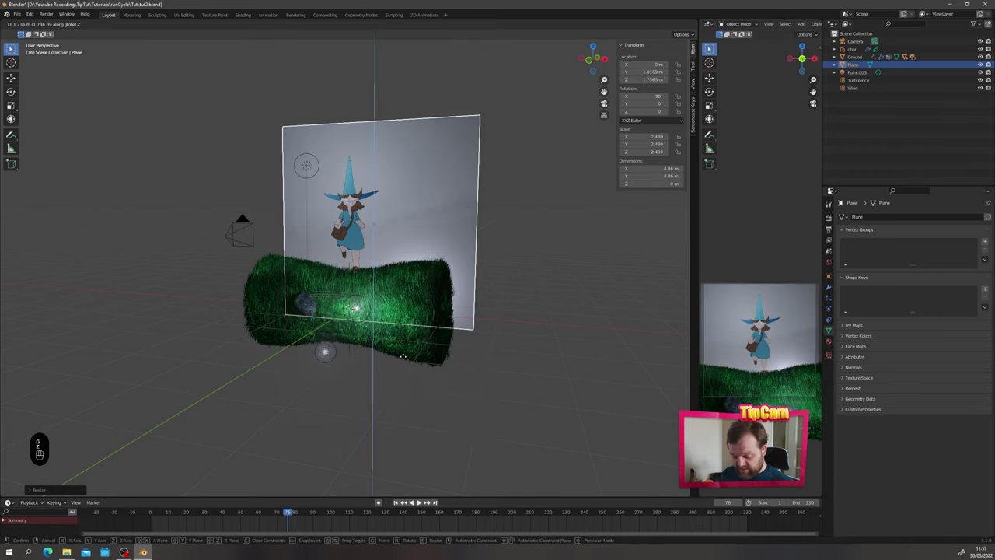
{"action": "left_click", "coordinate": [419, 351]}
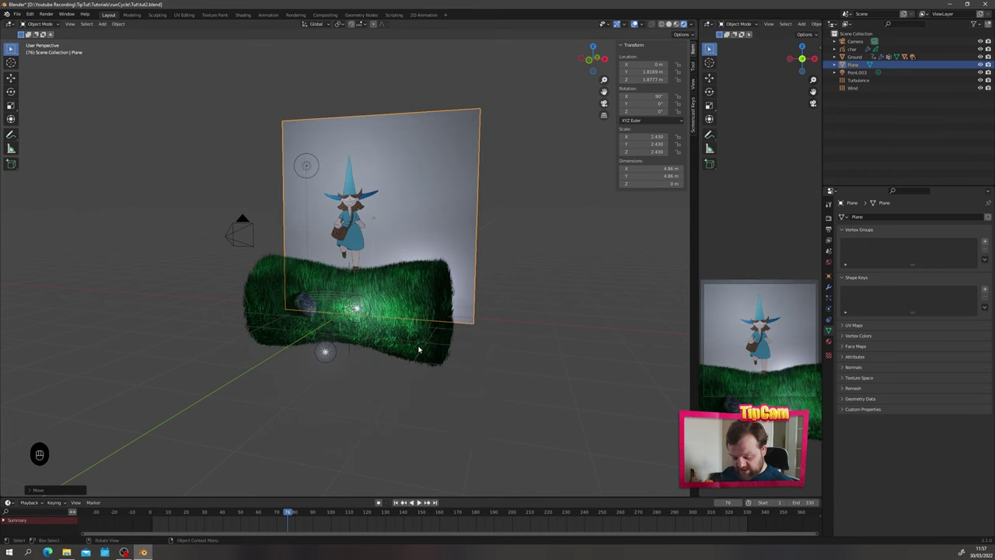
Step: In the Shading workspace, apply the backdrop plane's object transform and set its origin
{"action": "left_click", "coordinate": [201, 146]}
{"action": "middle_click_drag", "start_coordinate": [393, 169], "coordinate": [424, 169]}
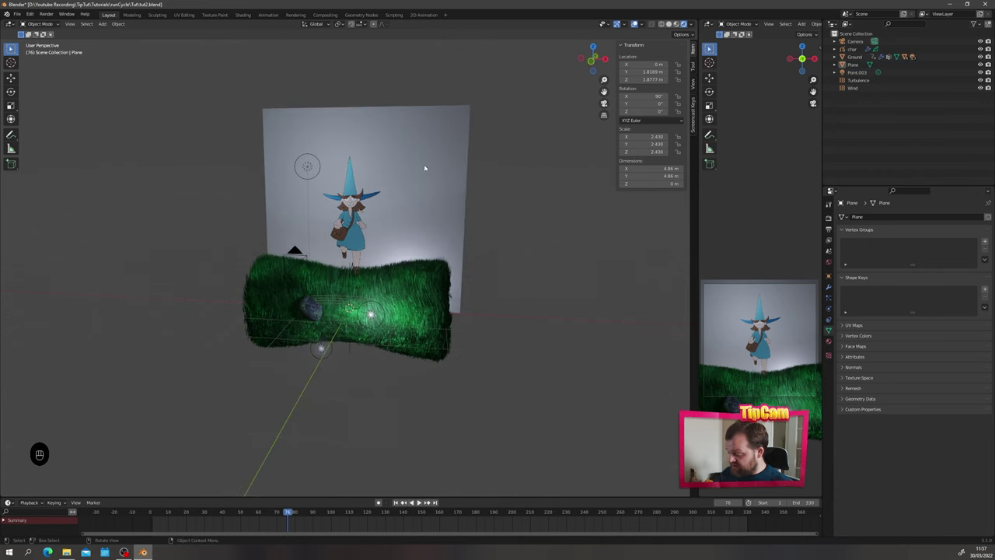
{"action": "left_click", "coordinate": [425, 169]}
{"action": "left_click", "coordinate": [243, 15]}
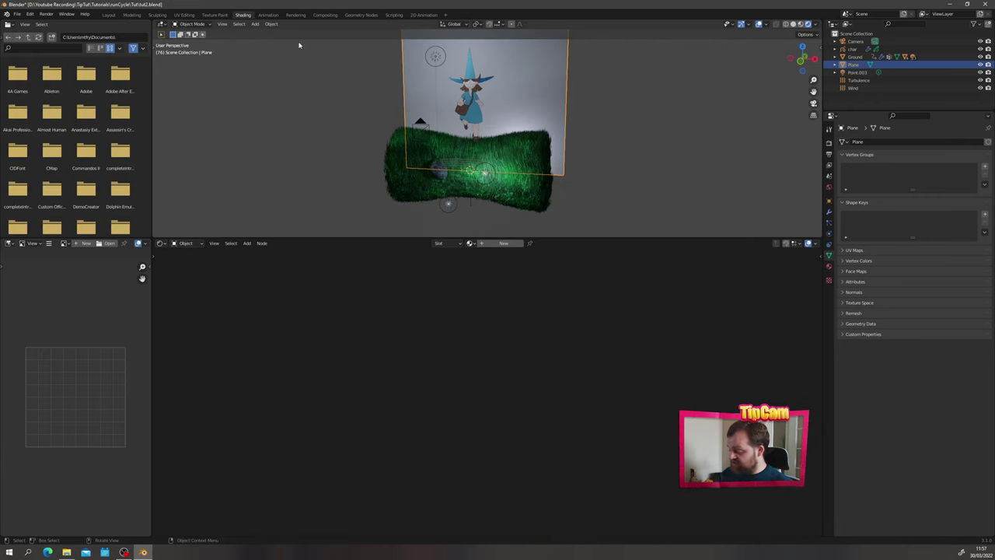
{"action": "key", "text": "ctrl+a"}
{"action": "left_click", "coordinate": [367, 115]}
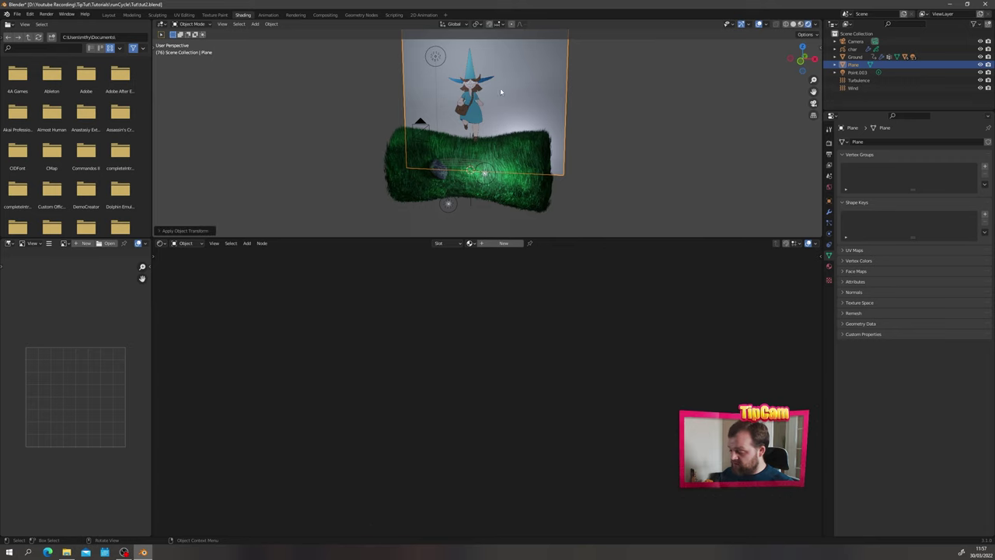
{"action": "right_click", "coordinate": [540, 78]}
{"action": "mouse_move", "coordinate": [544, 101]}
{"action": "left_click", "coordinate": [587, 108]}
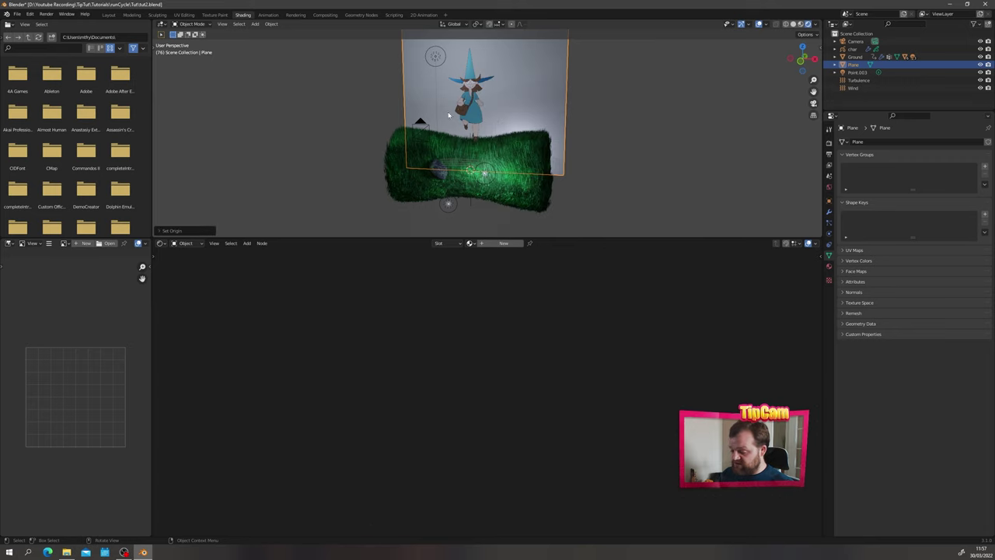
Step: Create a new material named Sky on the backdrop plane and delete its Principled BSDF node
{"action": "middle_click_drag", "start_coordinate": [445, 111], "coordinate": [419, 154], "text": "shift"}
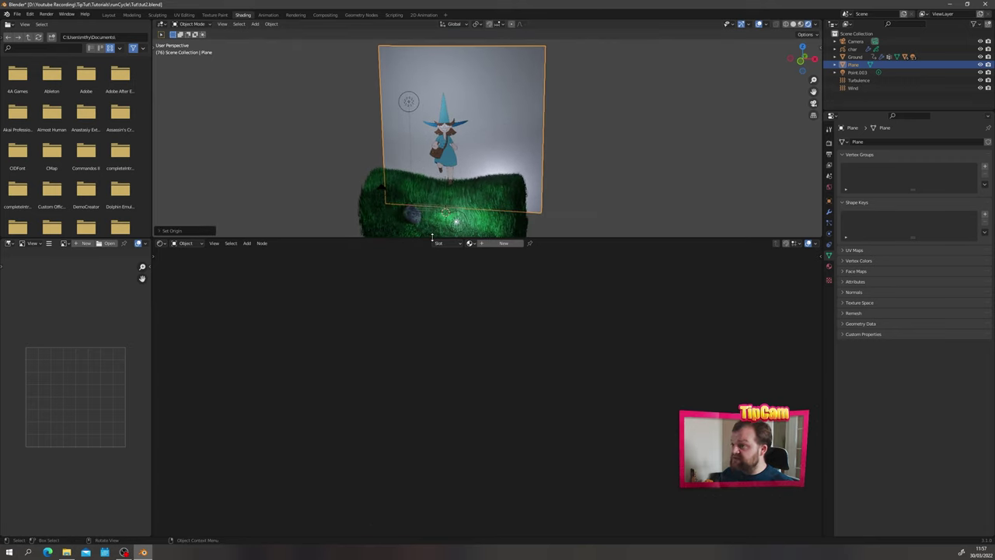
{"action": "left_click", "coordinate": [504, 242]}
{"action": "double_click", "coordinate": [479, 243]}
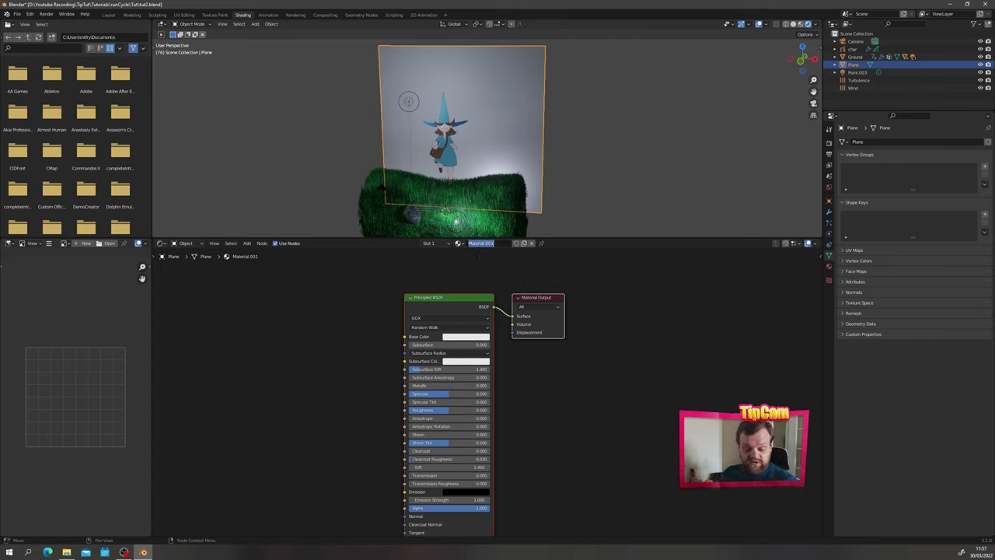
{"action": "type", "text": "Sky"}
{"action": "key", "text": "Return"}
{"action": "key", "text": "x"}
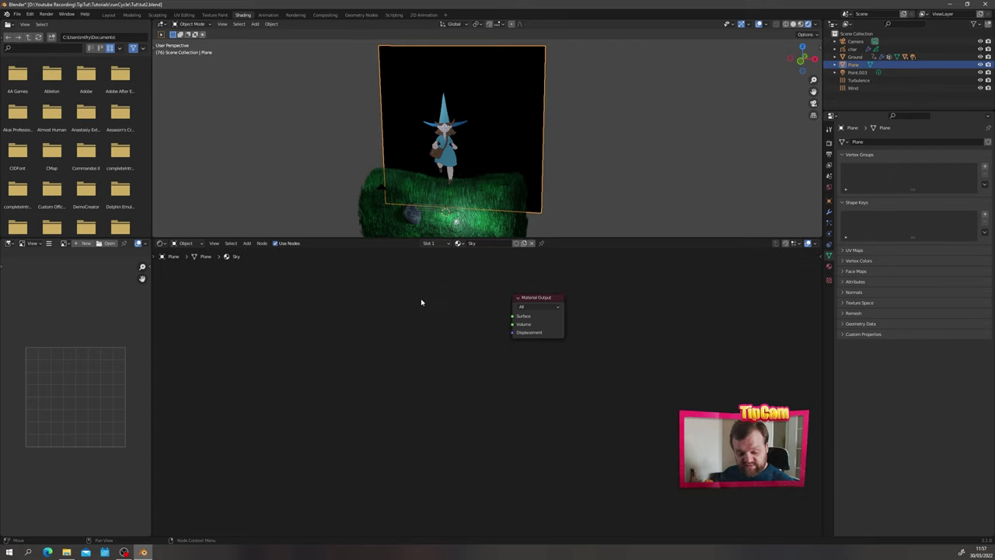
Step: Add a Diffuse BSDF node to the Sky material and connect it to the Material Output's Surface
{"action": "key", "text": "shift+a"}
{"action": "left_click", "coordinate": [422, 300]}
{"action": "type", "text": "dif"}
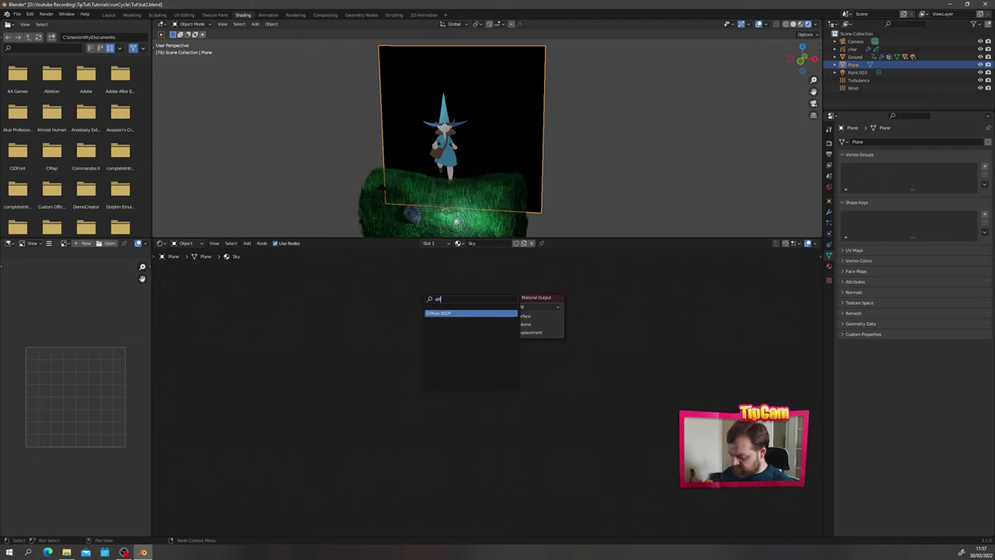
{"action": "key", "text": "Return"}
{"action": "left_click", "coordinate": [409, 292]}
{"action": "left_click_drag", "start_coordinate": [463, 301], "coordinate": [512, 316]}
Step: Bring moonBG.png from the textures folder in as the Diffuse BSDF's color, with Mapping and Texture Coordinate nodes feeding the image
{"action": "key", "text": "alt+Tab"}
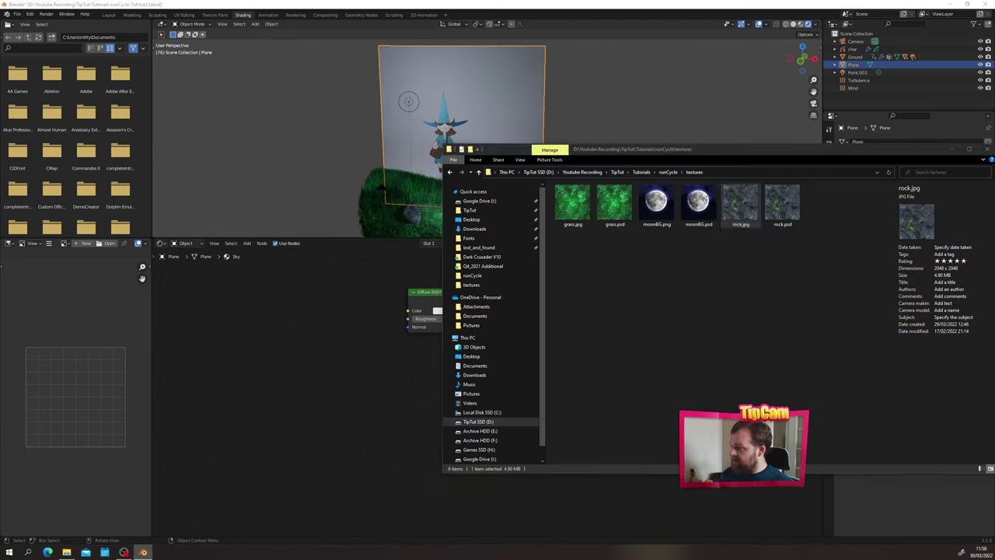
{"action": "left_click_drag", "start_coordinate": [657, 204], "coordinate": [252, 293]}
{"action": "left_click_drag", "start_coordinate": [339, 304], "coordinate": [408, 311]}
{"action": "key", "text": "ctrl+t"}
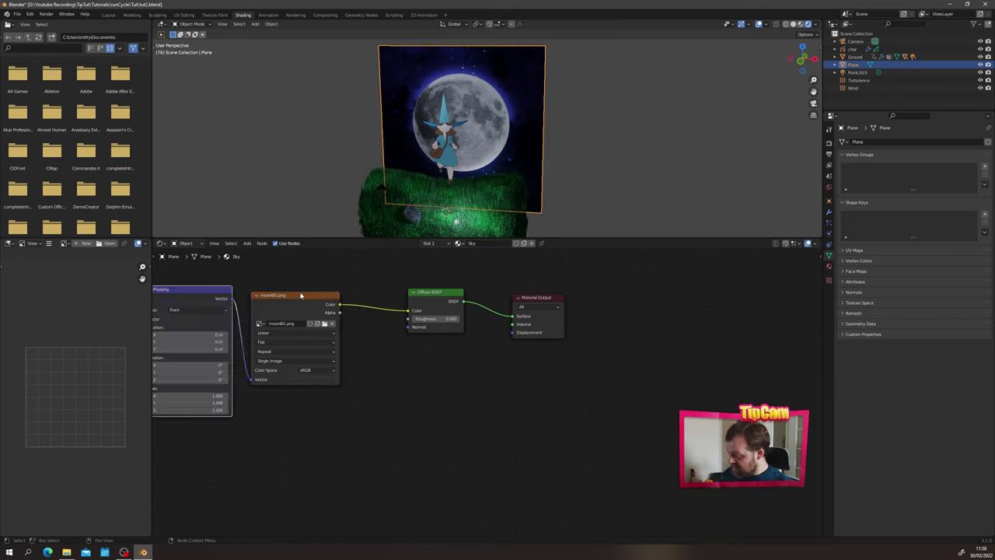
{"action": "key", "text": "Home"}
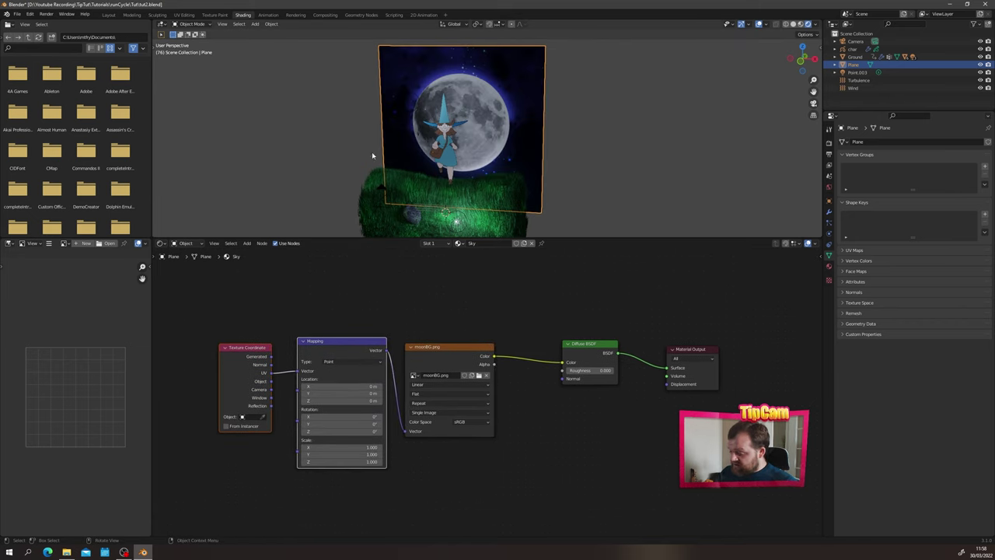
Step: In the Layout workspace, duplicate the point light above the witch and shift the copy along Y to about 1.71 m
{"action": "left_click", "coordinate": [325, 147]}
{"action": "key", "text": "KP_0"}
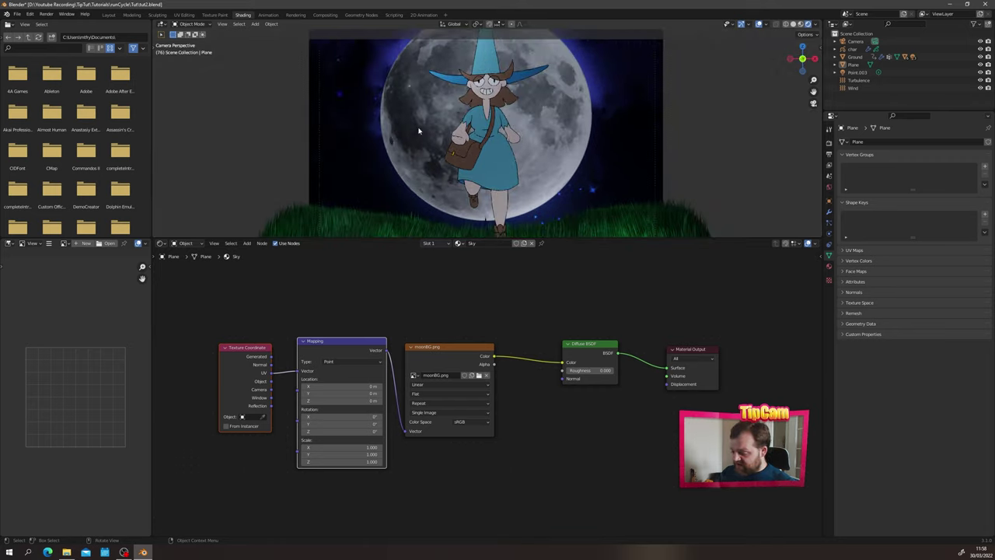
{"action": "scroll", "coordinate": [443, 132], "scroll_direction": "down", "scroll_amount": 5}
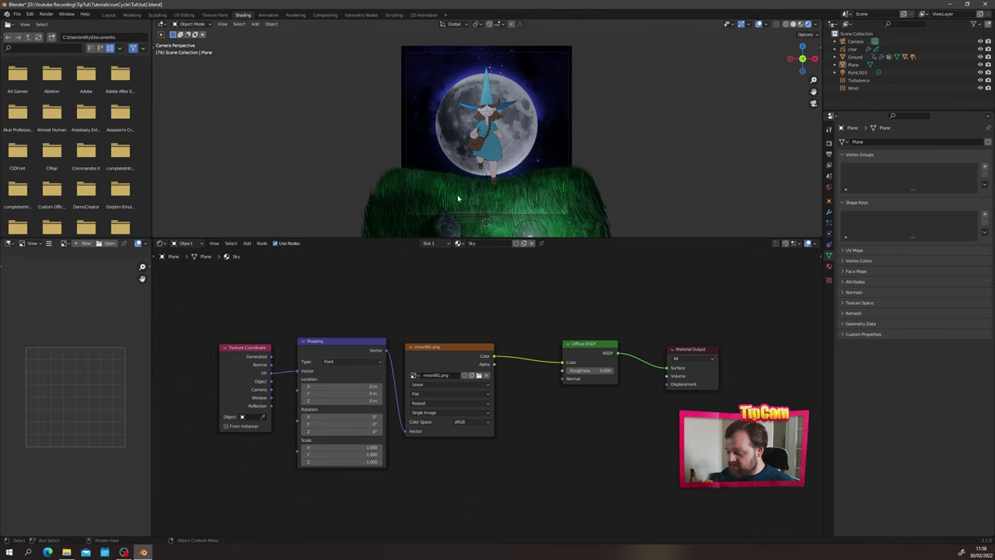
{"action": "left_click", "coordinate": [858, 72]}
{"action": "left_click", "coordinate": [108, 15]}
{"action": "mouse_move", "coordinate": [311, 233]}
{"action": "middle_mouse_down"}
{"action": "mouse_move", "coordinate": [336, 225]}
{"action": "mouse_move", "coordinate": [323, 218]}
{"action": "mouse_move", "coordinate": [312, 168]}
{"action": "middle_mouse_up"}
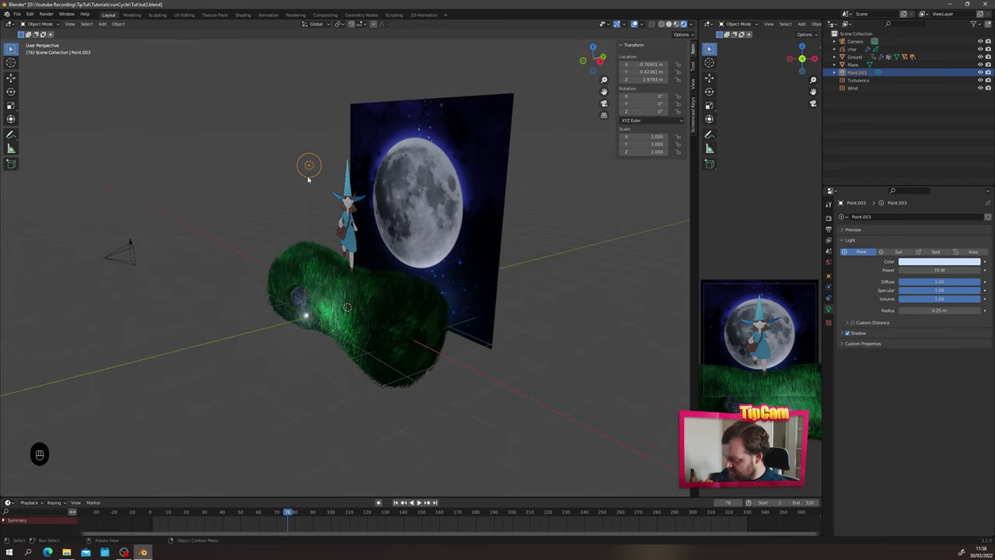
{"action": "key", "text": "shift+d"}
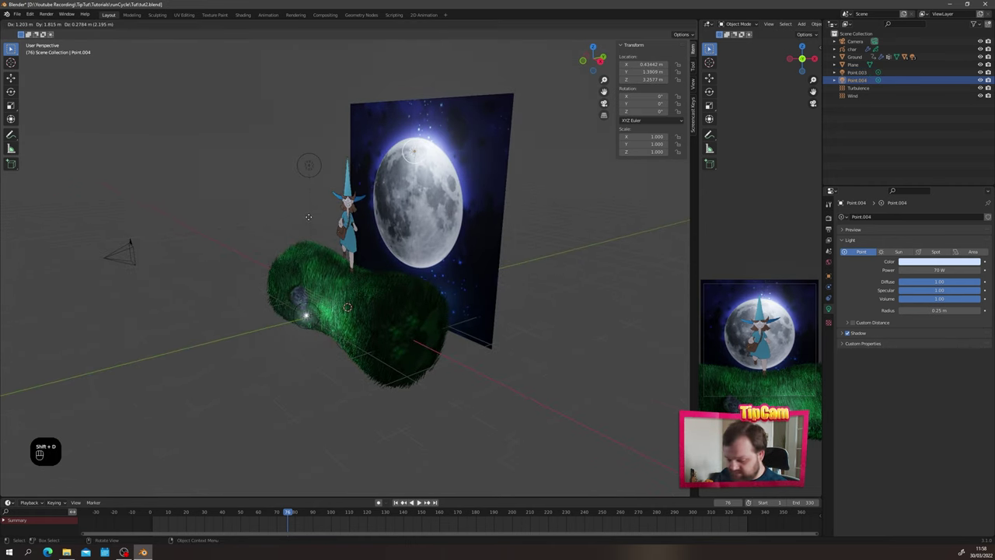
{"action": "left_click", "coordinate": [283, 230]}
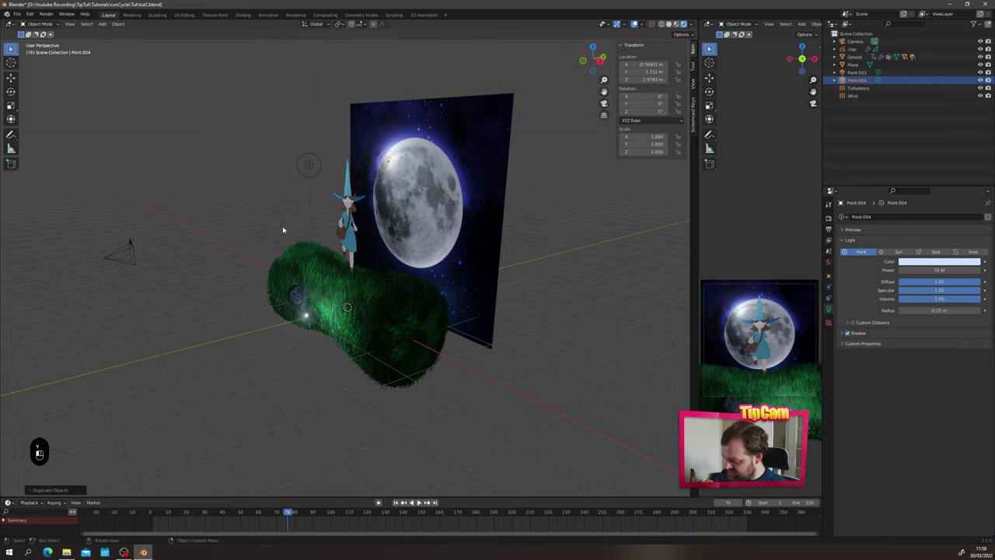
Step: Centre the duplicated light behind the witch at about 0.02 m on X and 2.07 m on Z, and set its power to 354.6 W
{"action": "middle_click_drag", "start_coordinate": [353, 204], "coordinate": [327, 201], "text": "alt"}
{"action": "key", "text": "g"}
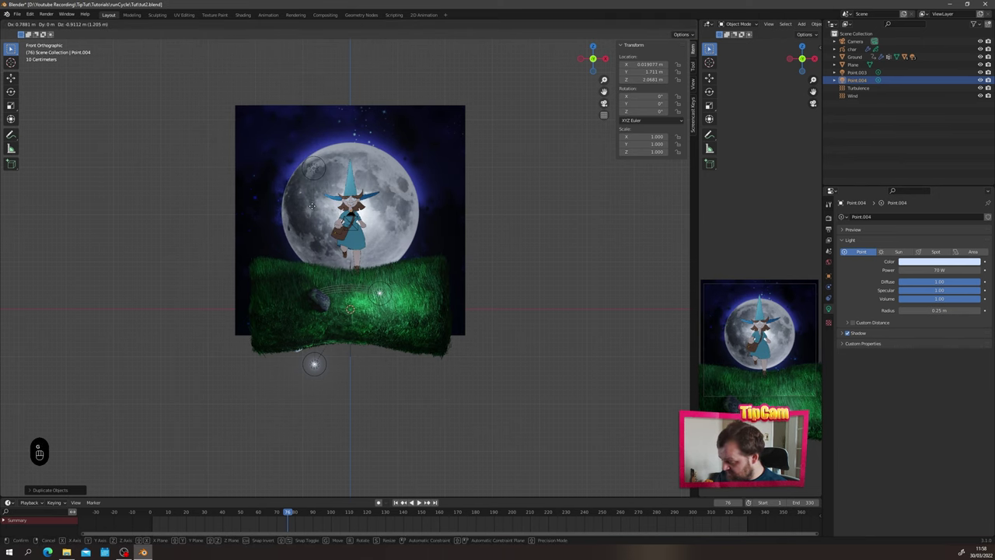
{"action": "left_click", "coordinate": [312, 206]}
{"action": "scroll", "coordinate": [311, 206], "scroll_direction": "up", "scroll_amount": 2}
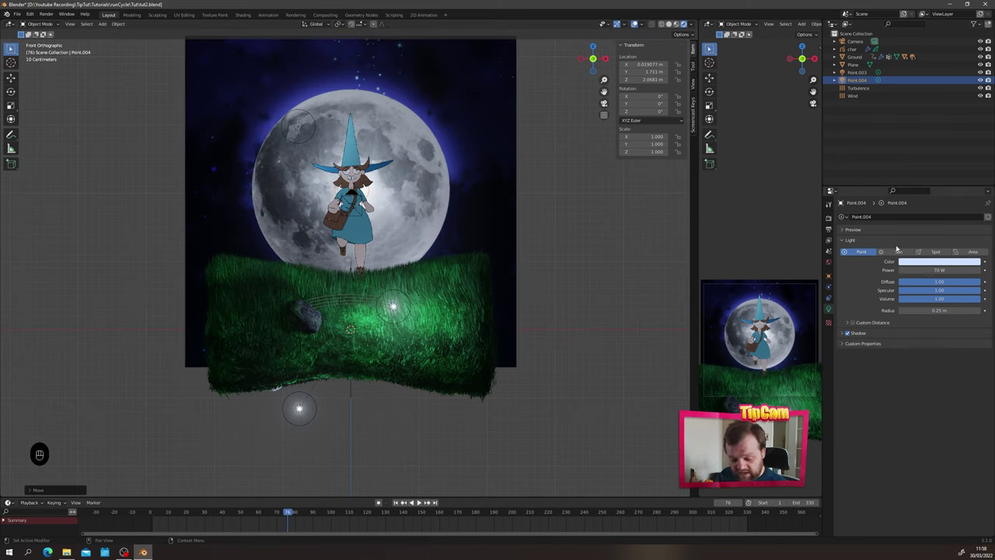
{"action": "left_click_drag", "start_coordinate": [928, 269], "coordinate": [972, 269]}
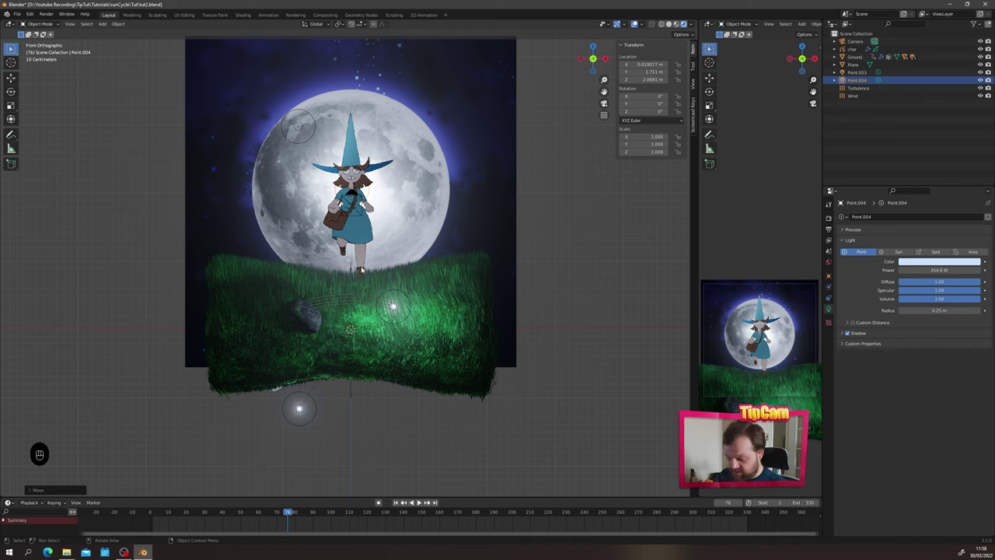
Step: Shift the original point light above the witch to about -0.72 m on X and 3.01 m on Z
{"action": "middle_click_drag", "start_coordinate": [314, 273], "coordinate": [356, 298], "text": "shift"}
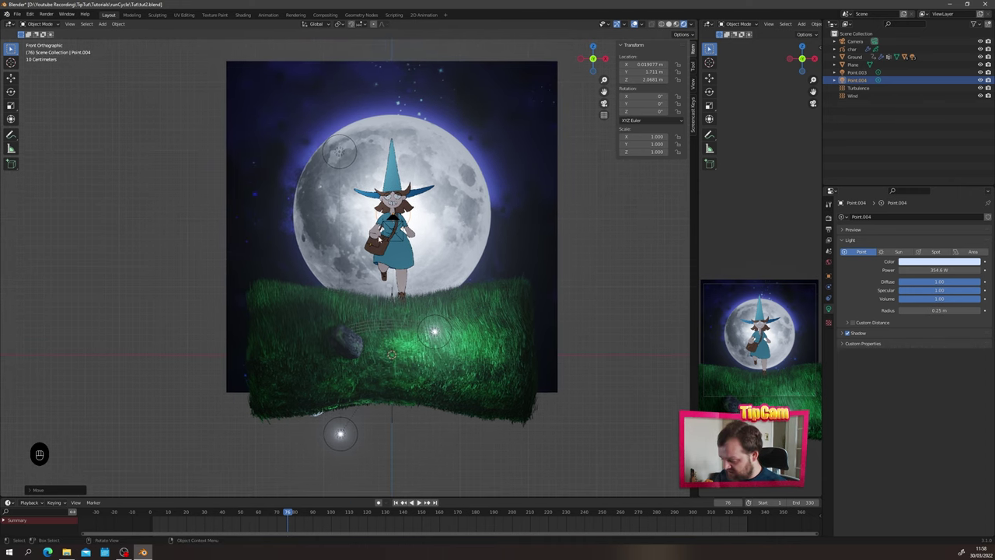
{"action": "scroll", "coordinate": [392, 268], "scroll_direction": "up", "scroll_amount": 3}
{"action": "scroll", "coordinate": [400, 233], "scroll_direction": "up", "scroll_amount": 2}
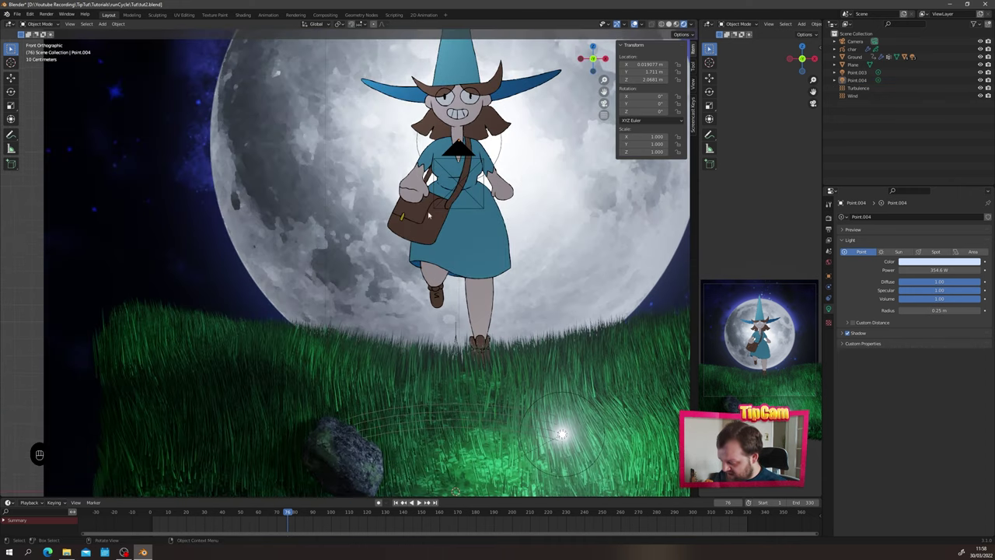
{"action": "scroll", "coordinate": [429, 215], "scroll_direction": "down", "scroll_amount": 2}
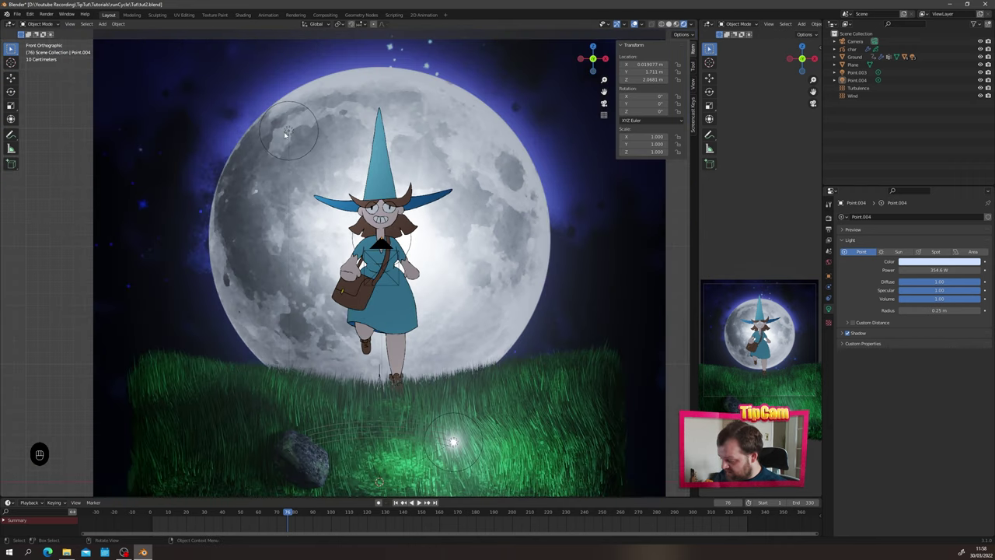
{"action": "left_click", "coordinate": [286, 132]}
{"action": "key", "text": "g"}
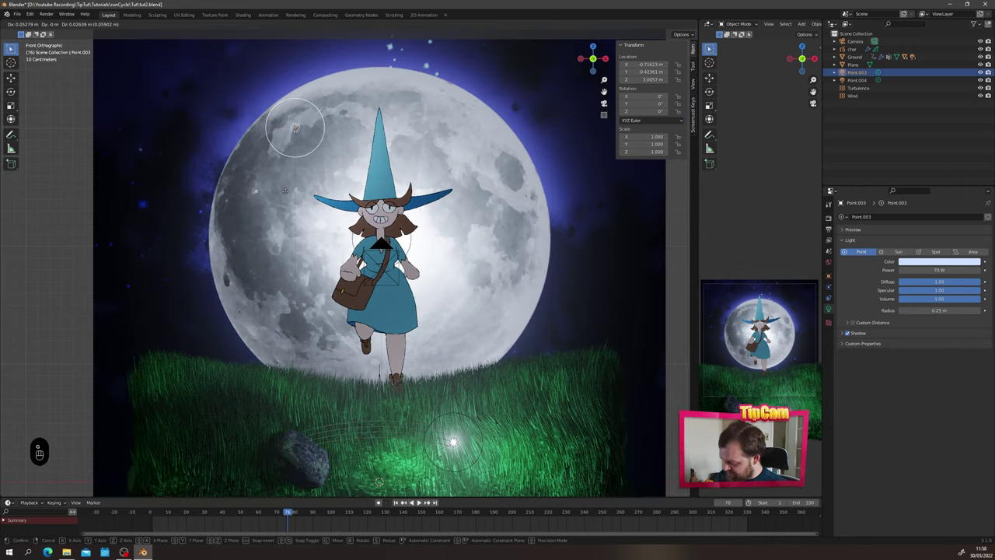
{"action": "left_click", "coordinate": [302, 185]}
{"action": "scroll", "coordinate": [318, 179], "scroll_direction": "down", "scroll_amount": 1}
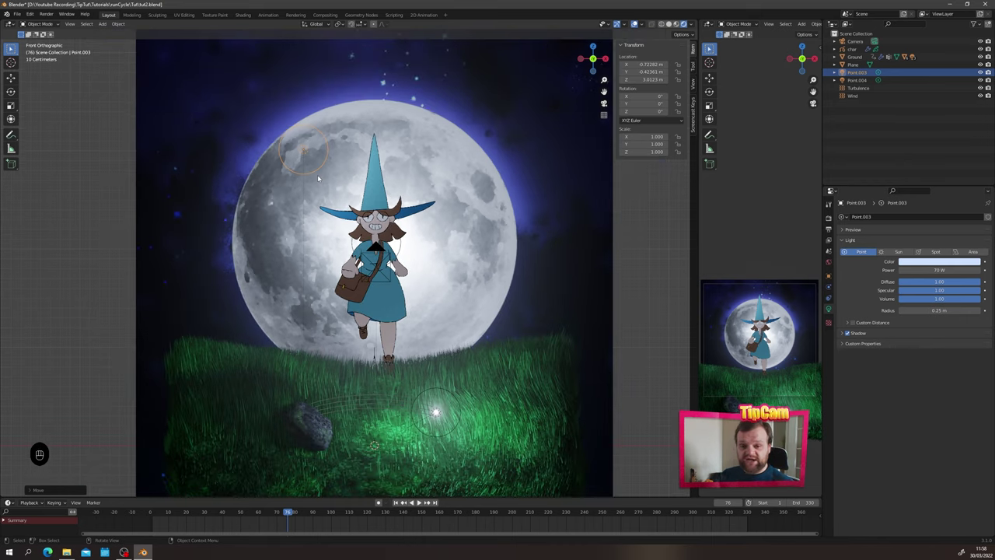
Step: Add a Rim visual effect to the witch character object
{"action": "left_click", "coordinate": [390, 317]}
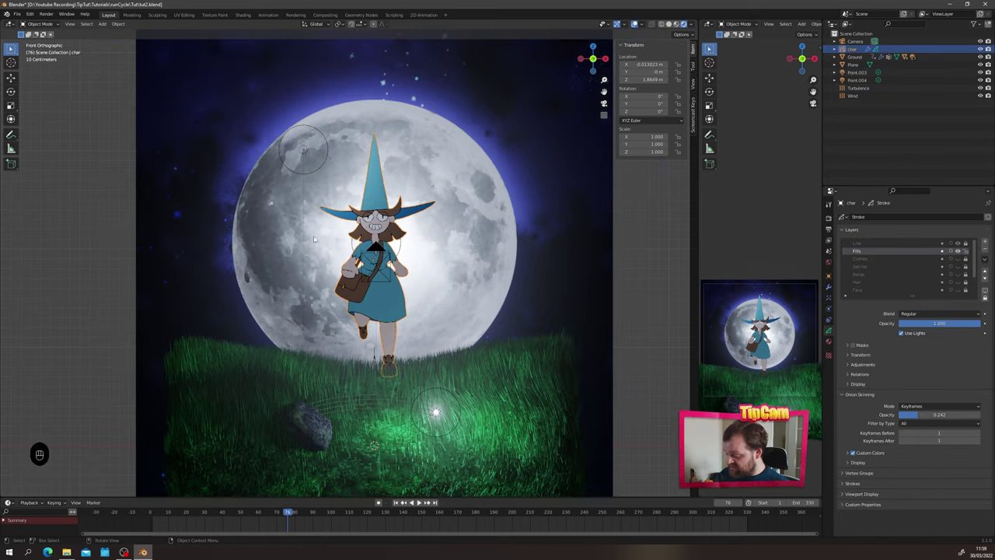
{"action": "mouse_move", "coordinate": [329, 260]}
{"action": "middle_mouse_down", "text": "shift"}
{"action": "mouse_move", "coordinate": [338, 231]}
{"action": "mouse_move", "coordinate": [351, 241]}
{"action": "middle_mouse_up", "text": "shift"}
{"action": "scroll", "coordinate": [367, 251], "scroll_direction": "down", "scroll_amount": 1}
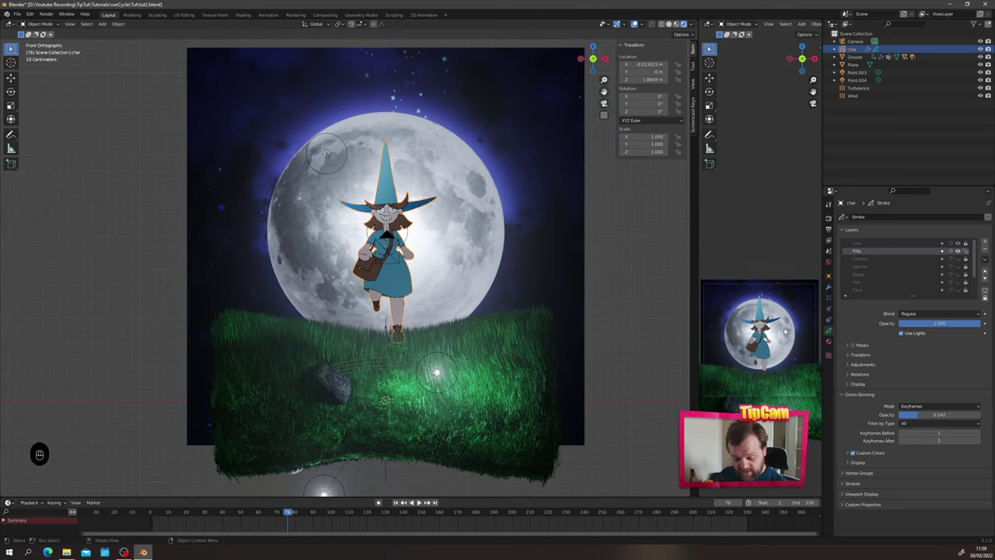
{"action": "left_click", "coordinate": [828, 289]}
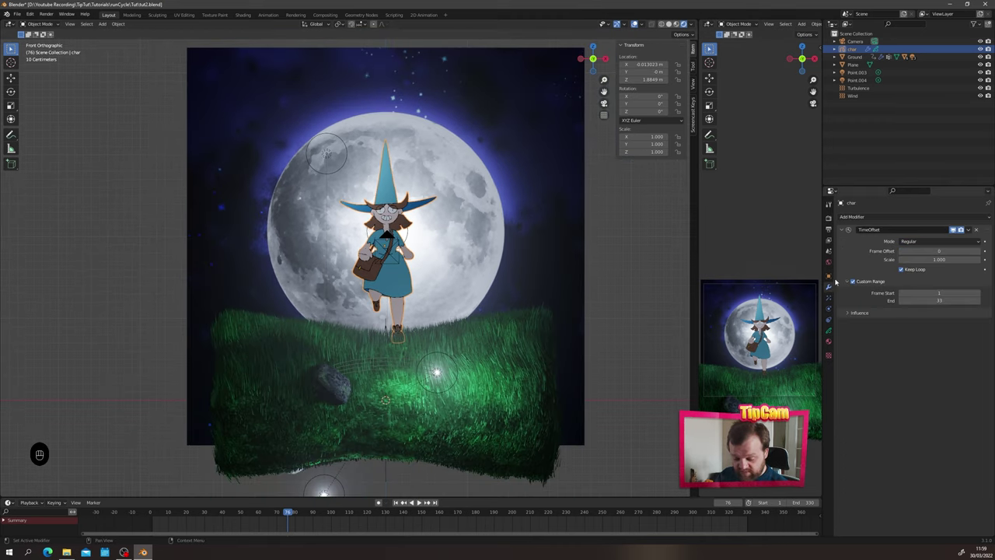
{"action": "left_click", "coordinate": [829, 300]}
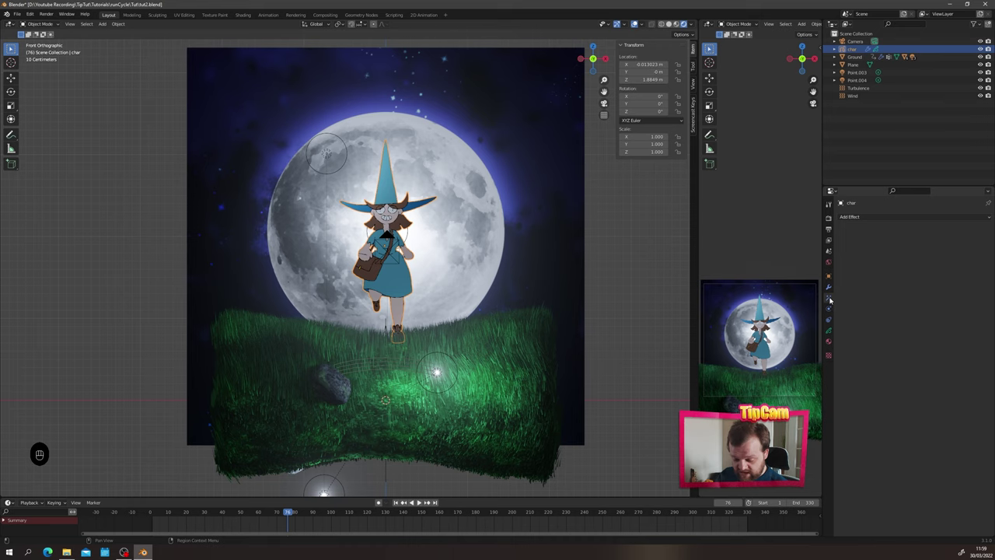
{"action": "left_click", "coordinate": [849, 217]}
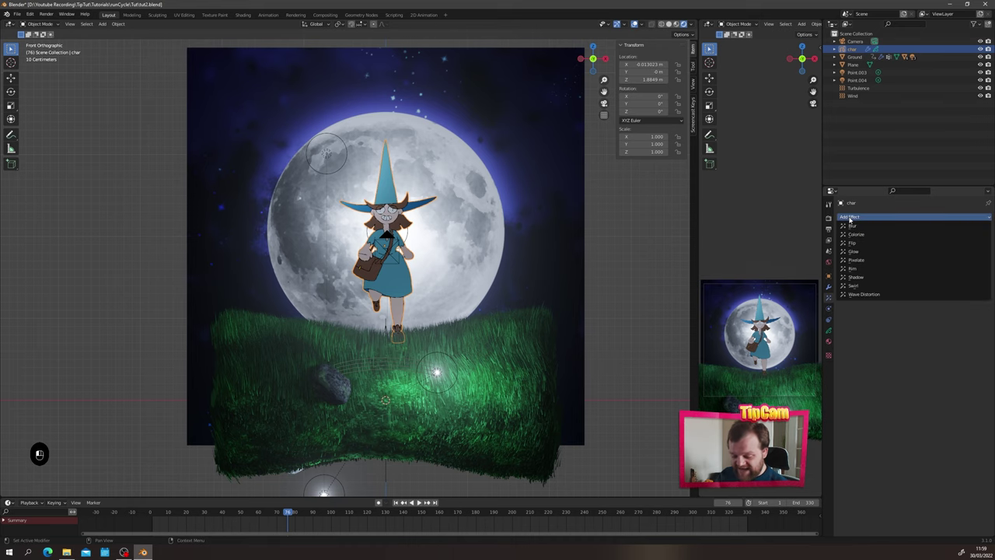
{"action": "left_click", "coordinate": [853, 268]}
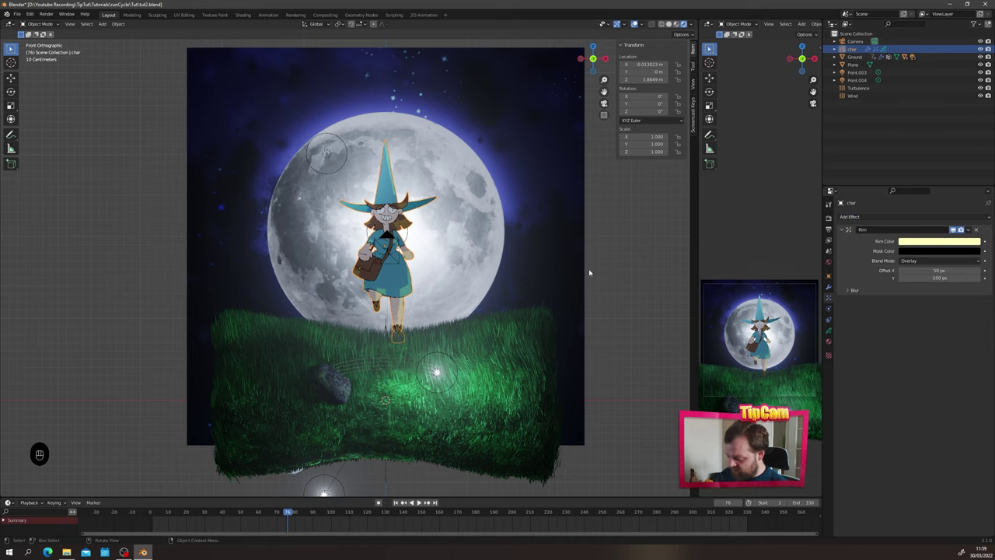
Step: Set the Rim effect's blur to 50 px on X and Y with 8 samples
{"action": "scroll", "coordinate": [589, 273], "scroll_direction": "up", "scroll_amount": 5}
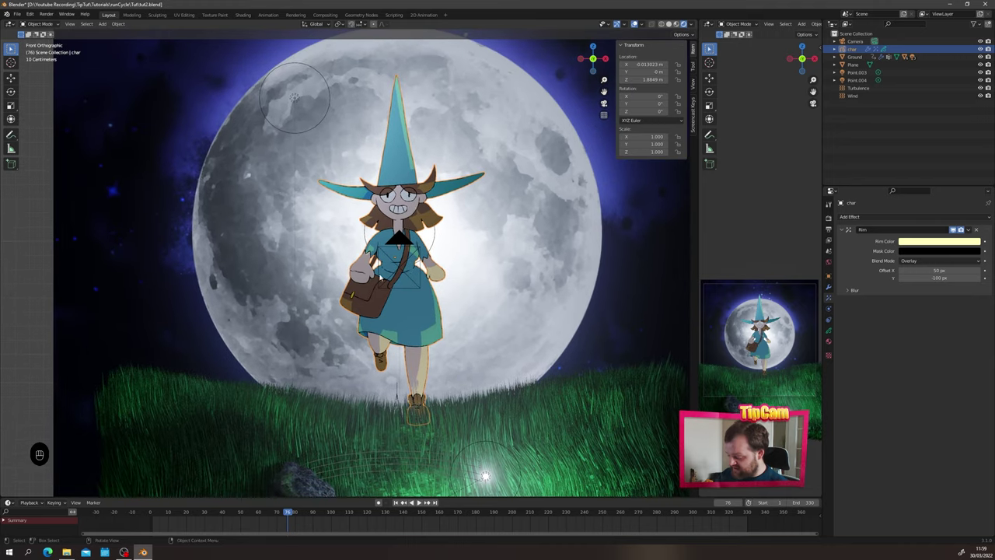
{"action": "left_click", "coordinate": [848, 292]}
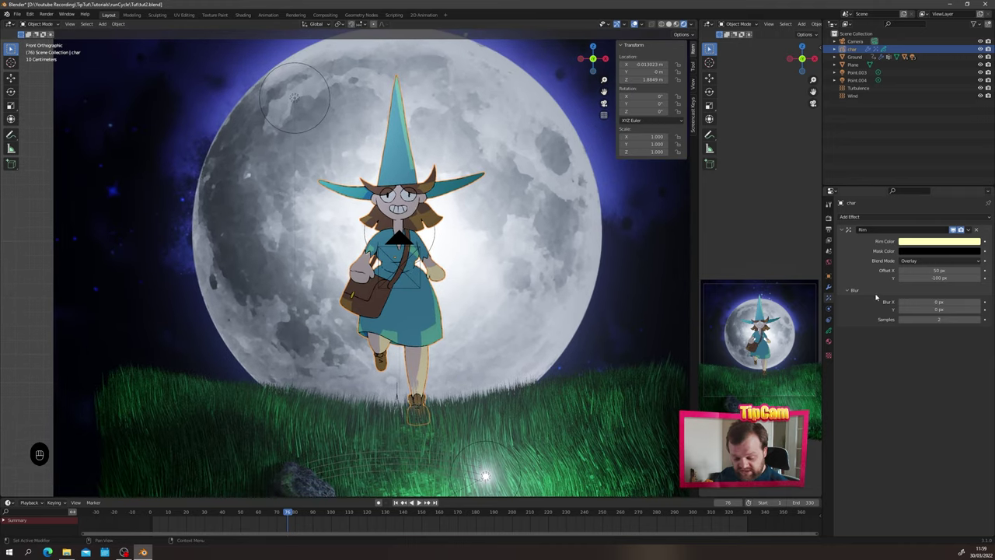
{"action": "left_click", "coordinate": [933, 302]}
{"action": "type", "text": "50"}
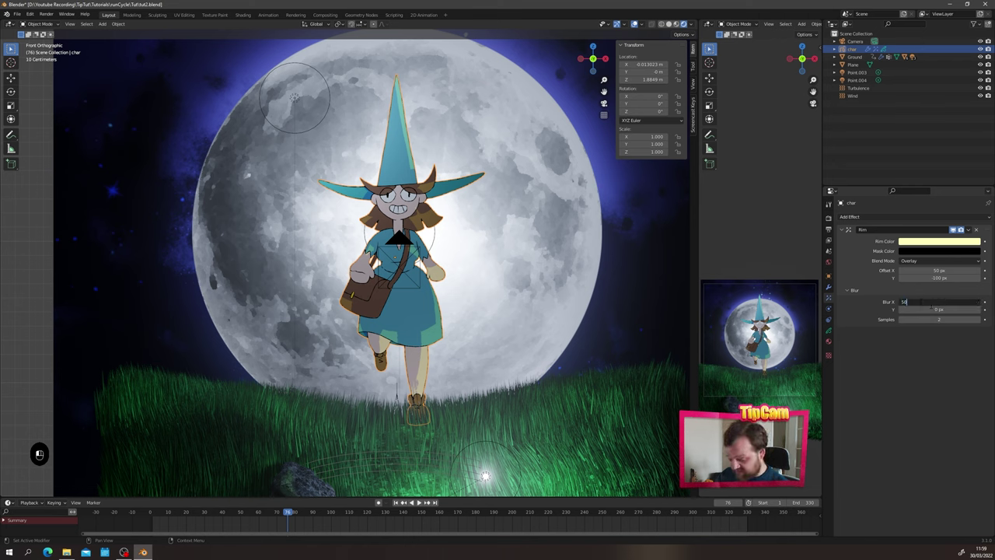
{"action": "key", "text": "Tab"}
{"action": "type", "text": "50"}
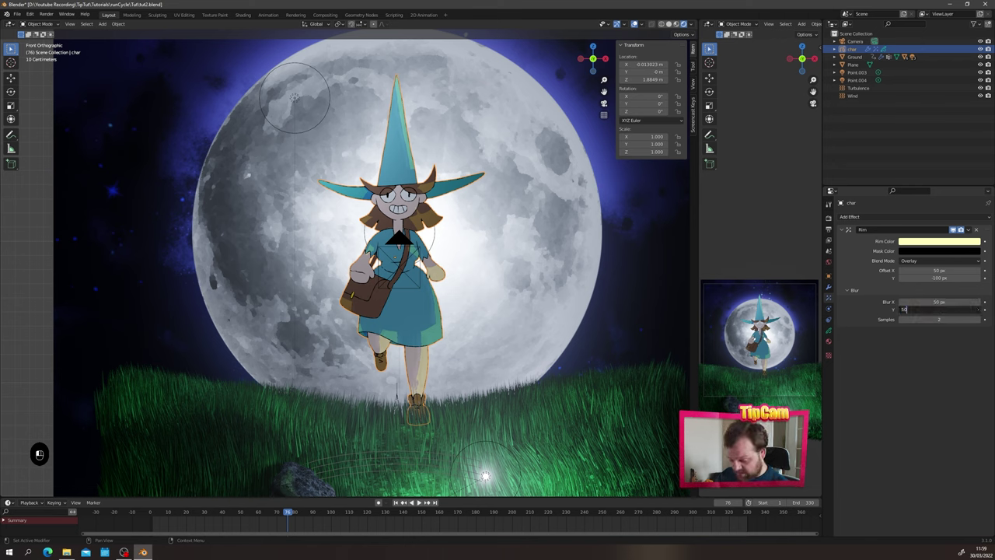
{"action": "key", "text": "Tab"}
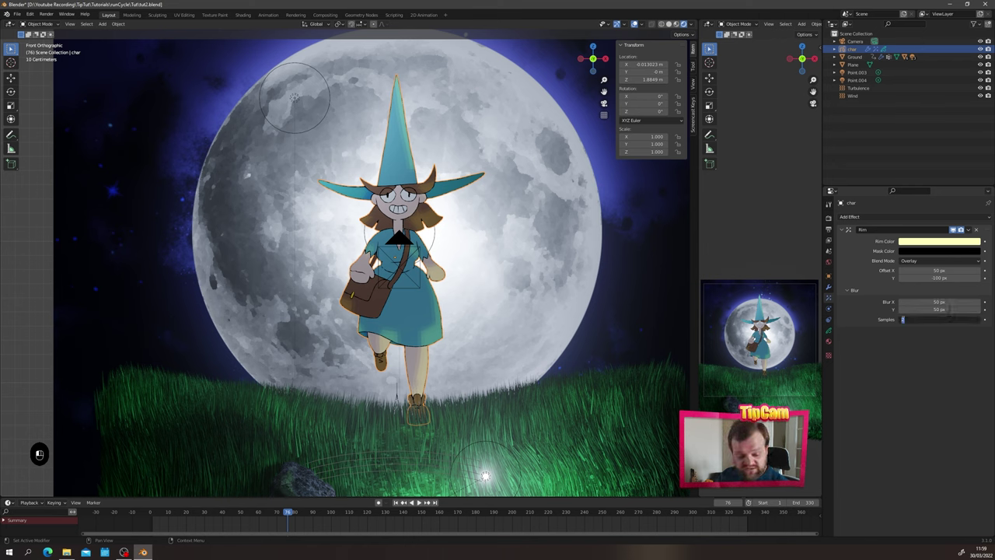
{"action": "key", "text": "Return"}
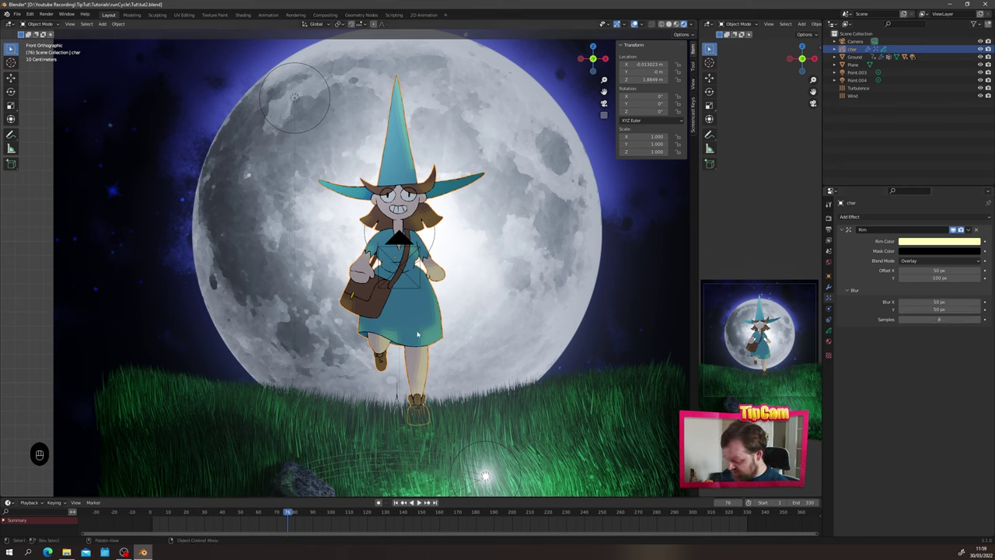
Step: Change the Rim color to a pale blue and sample that same color for the Mask color
{"action": "left_click", "coordinate": [908, 243]}
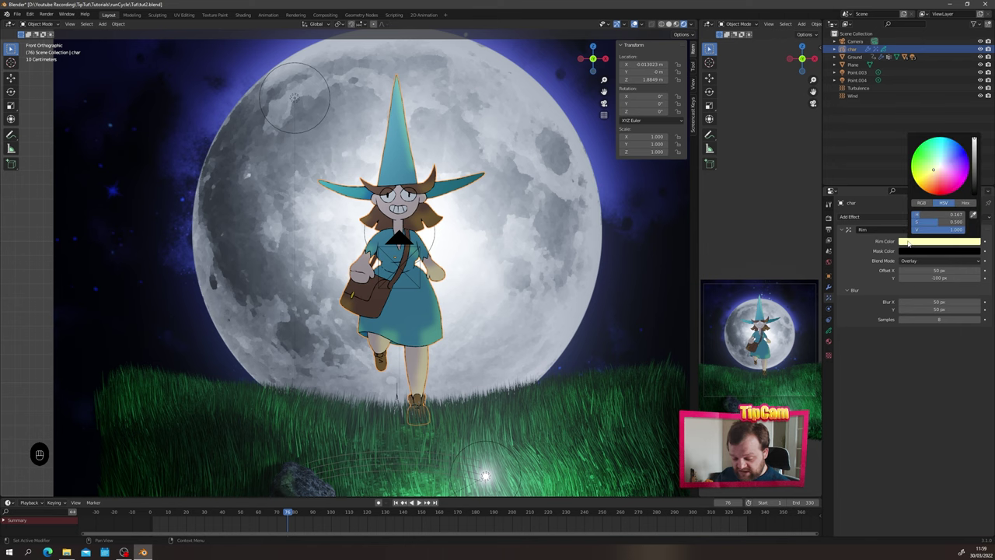
{"action": "left_click", "coordinate": [937, 166]}
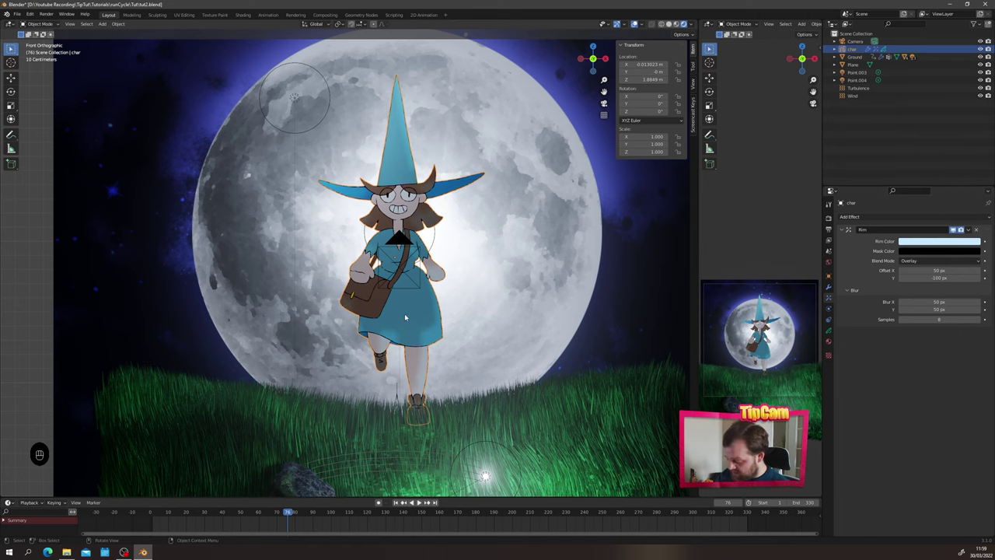
{"action": "scroll", "coordinate": [329, 365], "scroll_direction": "up", "scroll_amount": 4}
{"action": "scroll", "coordinate": [329, 364], "scroll_direction": "up", "scroll_amount": 3}
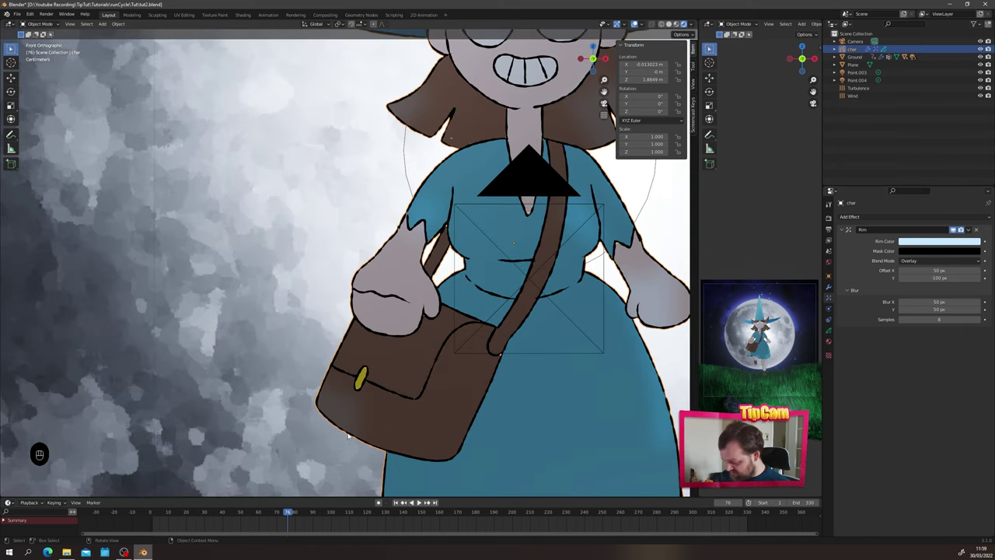
{"action": "left_click", "coordinate": [916, 242]}
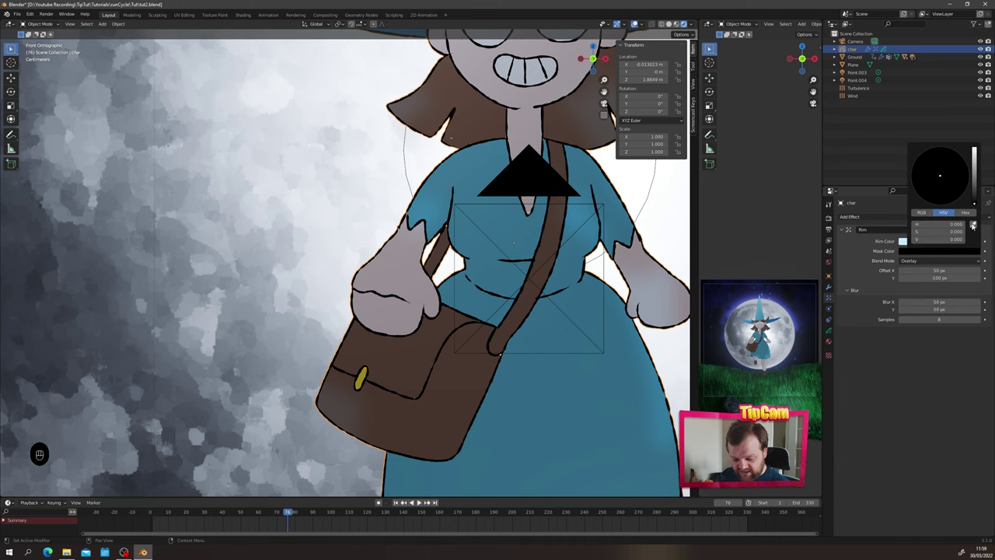
{"action": "left_click", "coordinate": [974, 226]}
{"action": "left_click", "coordinate": [905, 241]}
{"action": "scroll", "coordinate": [411, 319], "scroll_direction": "down", "scroll_amount": 5}
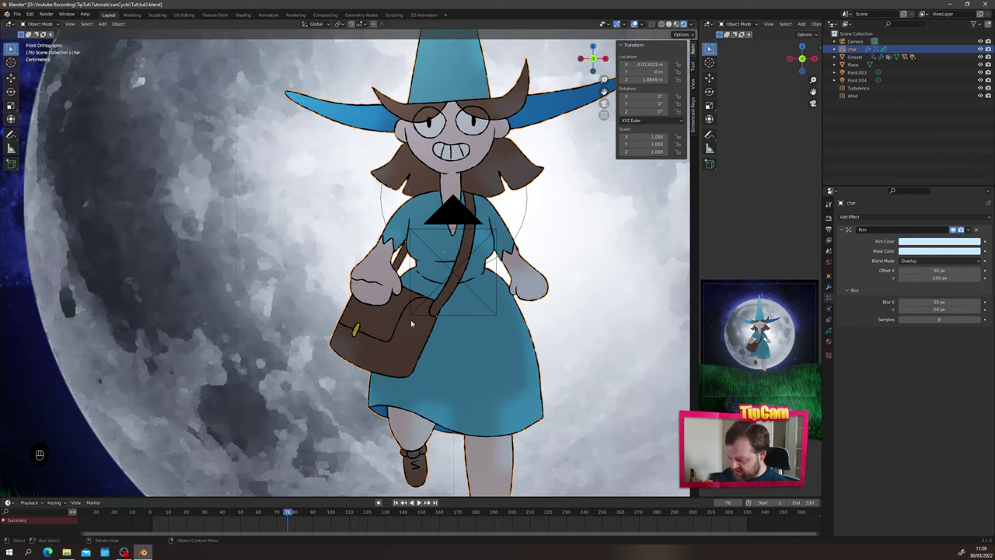
Step: Set the Rim effect's offset to about 18 px X and -51 px Y, and duplicate it with offsets of -33 px X and 71 px Y
{"action": "mouse_move", "coordinate": [931, 271]}
{"action": "left_mouse_down"}
{"action": "mouse_move", "coordinate": [889, 271]}
{"action": "mouse_move", "coordinate": [964, 277]}
{"action": "left_mouse_up"}
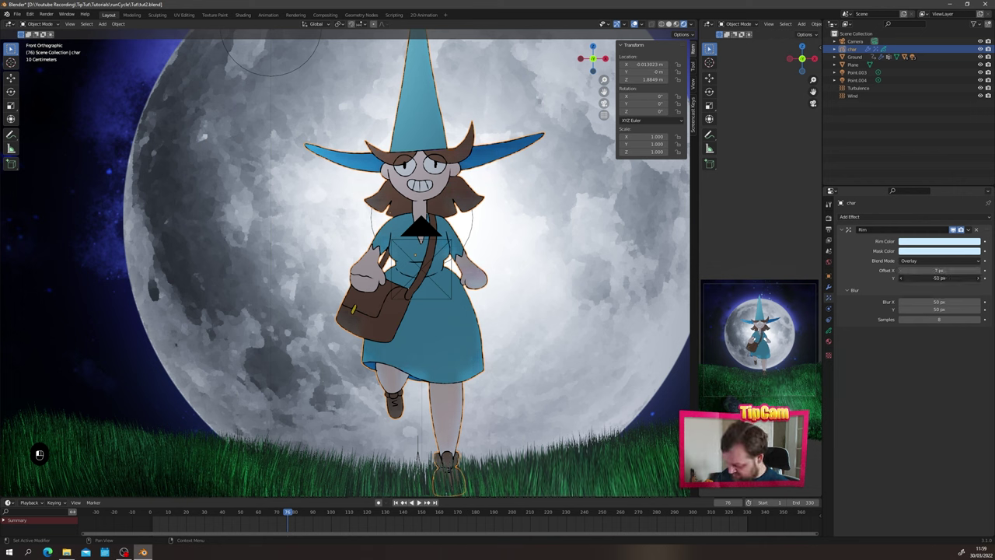
{"action": "left_click_drag", "start_coordinate": [932, 270], "coordinate": [950, 269]}
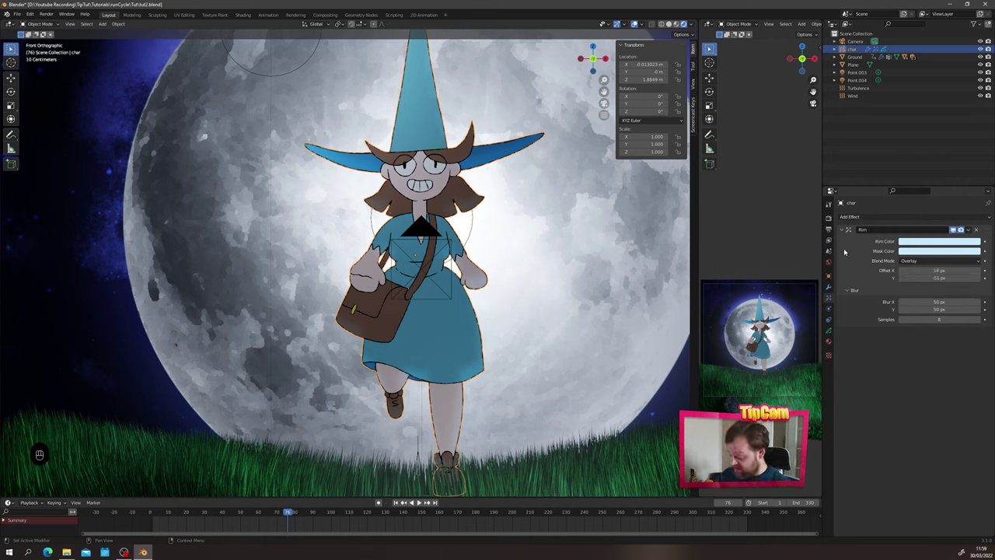
{"action": "key", "text": "shift+d"}
{"action": "mouse_move", "coordinate": [929, 374]}
{"action": "left_mouse_down"}
{"action": "mouse_move", "coordinate": [894, 374]}
{"action": "mouse_move", "coordinate": [913, 381]}
{"action": "left_mouse_up"}
{"action": "scroll", "coordinate": [459, 376], "scroll_direction": "down", "scroll_amount": 3}
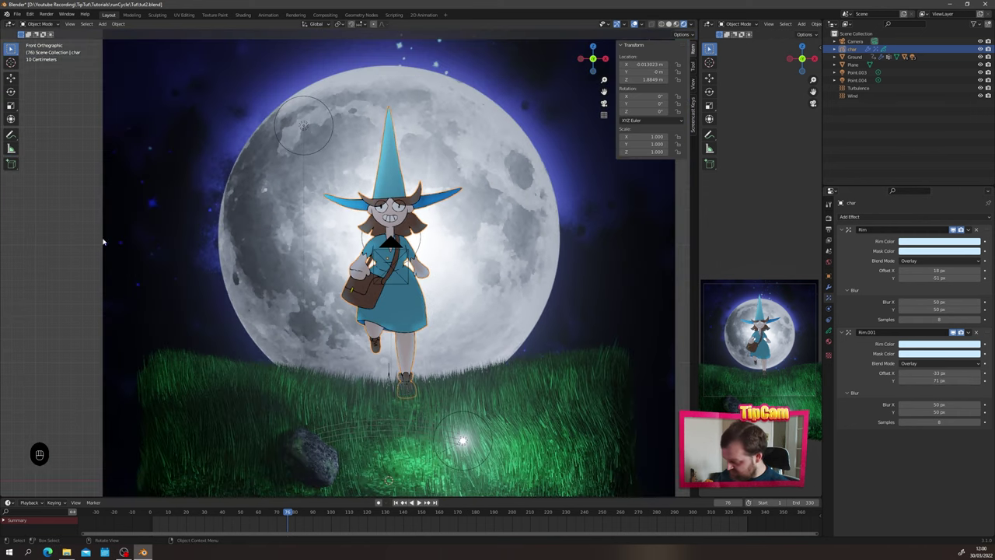
{"action": "left_click", "coordinate": [102, 240]}
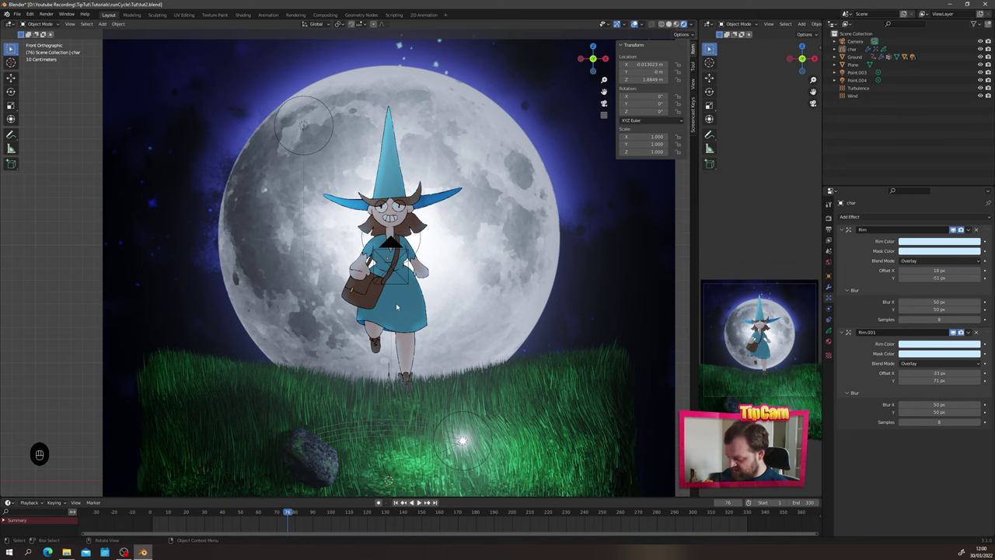
Step: Duplicate the witch character object, leaving the copy in place over the original
{"action": "left_click", "coordinate": [395, 302]}
{"action": "scroll", "coordinate": [361, 314], "scroll_direction": "down", "scroll_amount": 2}
{"action": "middle_click_drag", "start_coordinate": [362, 314], "coordinate": [371, 327], "text": "shift"}
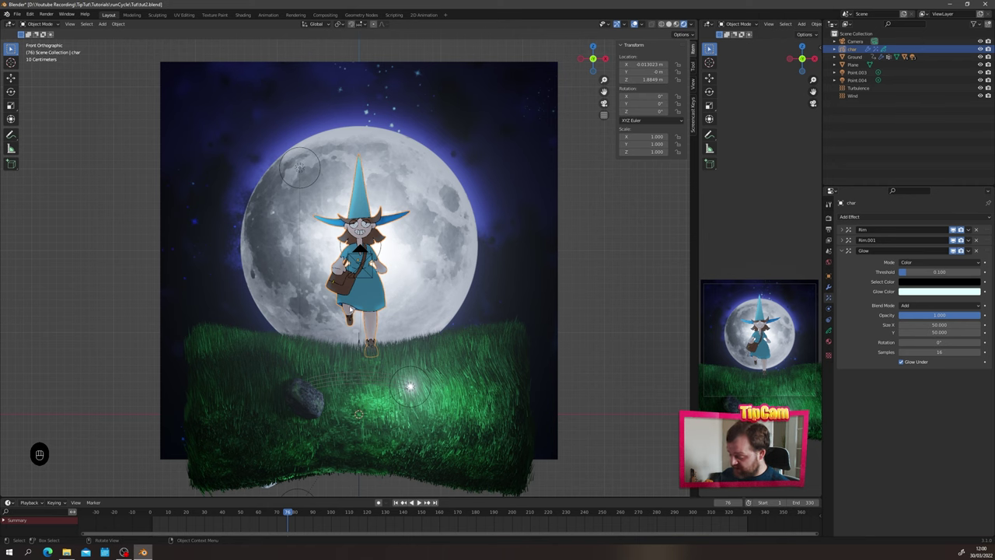
{"action": "left_click", "coordinate": [137, 264]}
{"action": "left_click", "coordinate": [370, 298]}
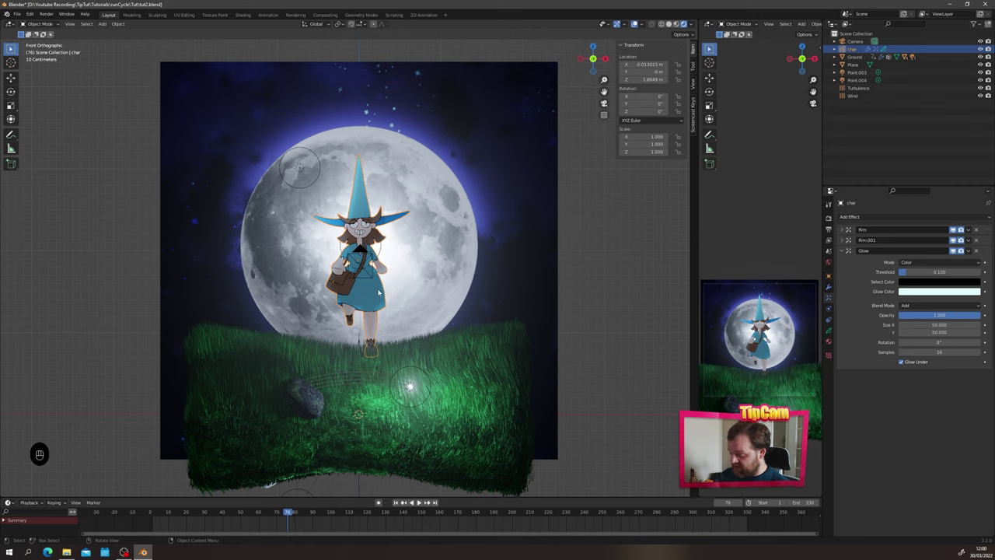
{"action": "key", "text": "shift+d"}
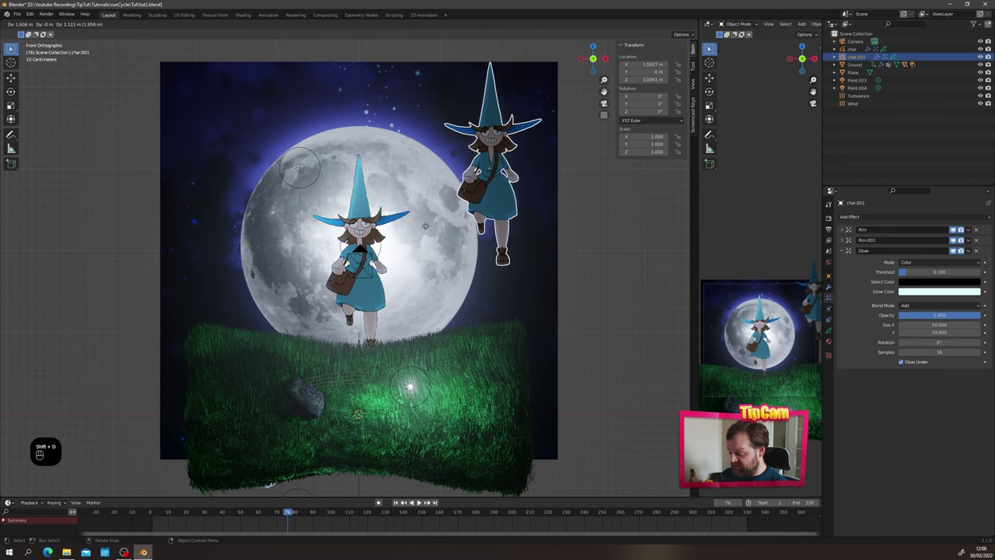
{"action": "right_click", "coordinate": [420, 219]}
Step: In a side view, rotate the witch copy about 123° on X and lay it over the grass at about -1.11 m Y, 0.10 m Z
{"action": "middle_click_drag", "start_coordinate": [228, 294], "coordinate": [391, 291], "text": "alt"}
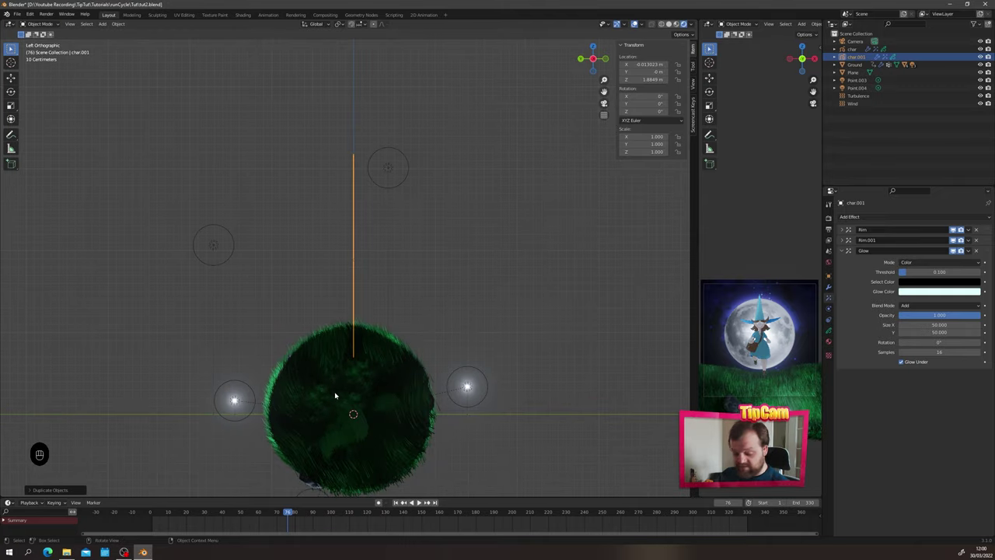
{"action": "key", "text": "r"}
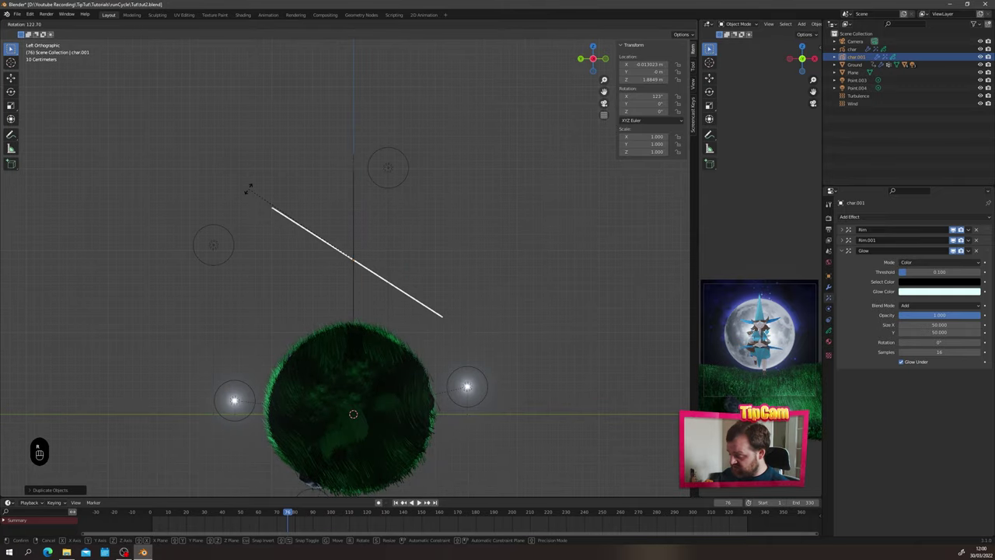
{"action": "left_click", "coordinate": [347, 283]}
{"action": "key", "text": "g"}
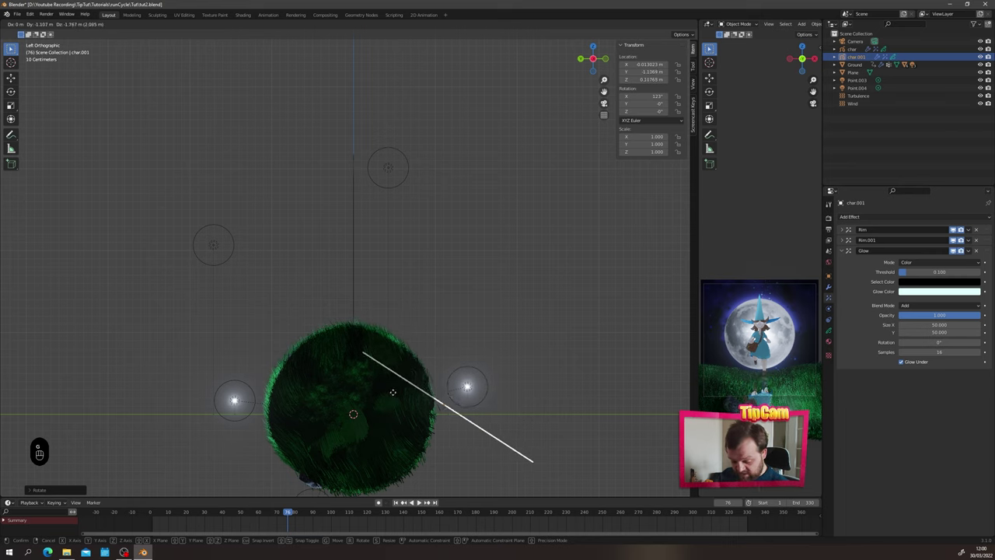
{"action": "left_click", "coordinate": [395, 395]}
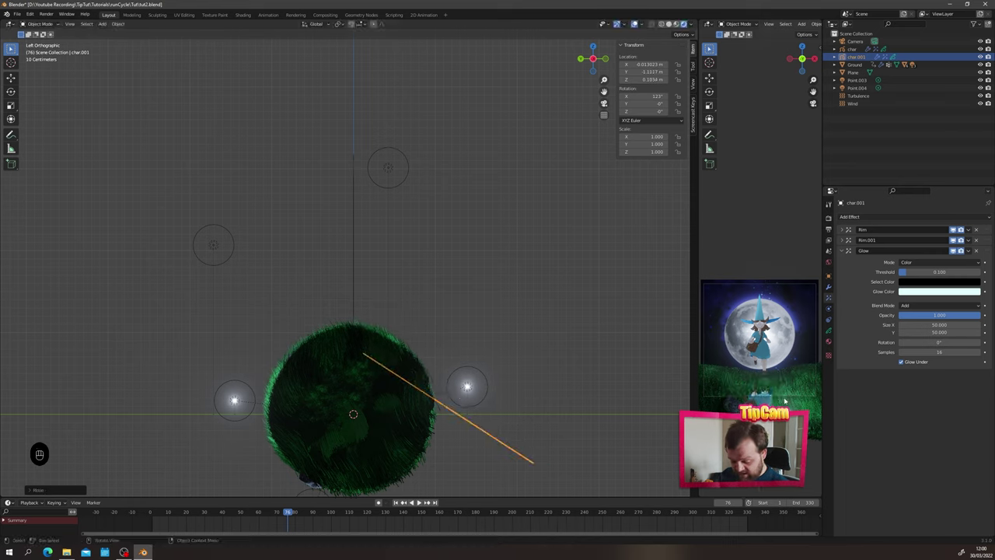
Step: Raise the flattened witch copy along Z to about 0.14 m over the grass
{"action": "middle_click_drag", "start_coordinate": [380, 410], "coordinate": [327, 402]}
{"action": "scroll", "coordinate": [428, 426], "scroll_direction": "up", "scroll_amount": 1}
{"action": "middle_click_drag", "start_coordinate": [429, 426], "coordinate": [395, 426], "text": "shift"}
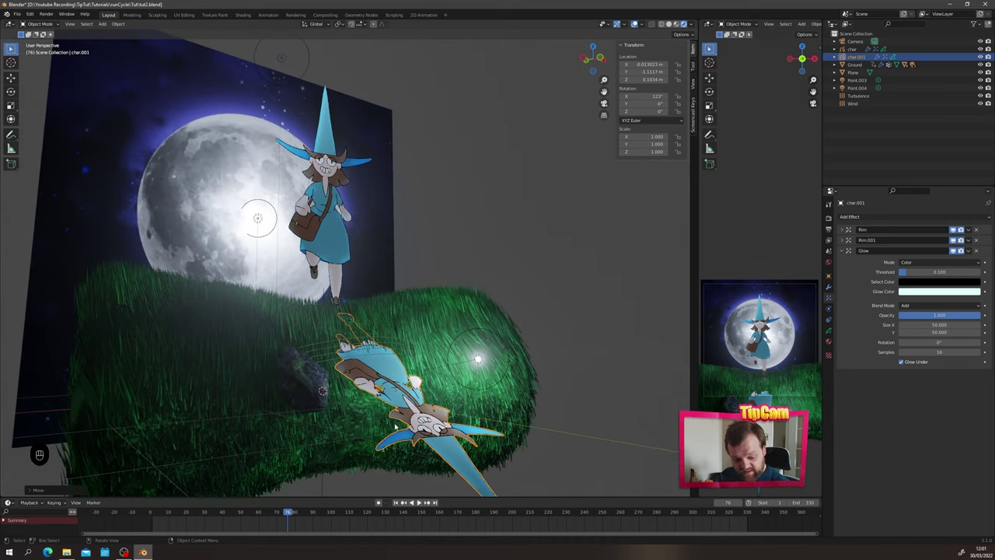
{"action": "key", "text": "g"}
{"action": "key", "text": "z"}
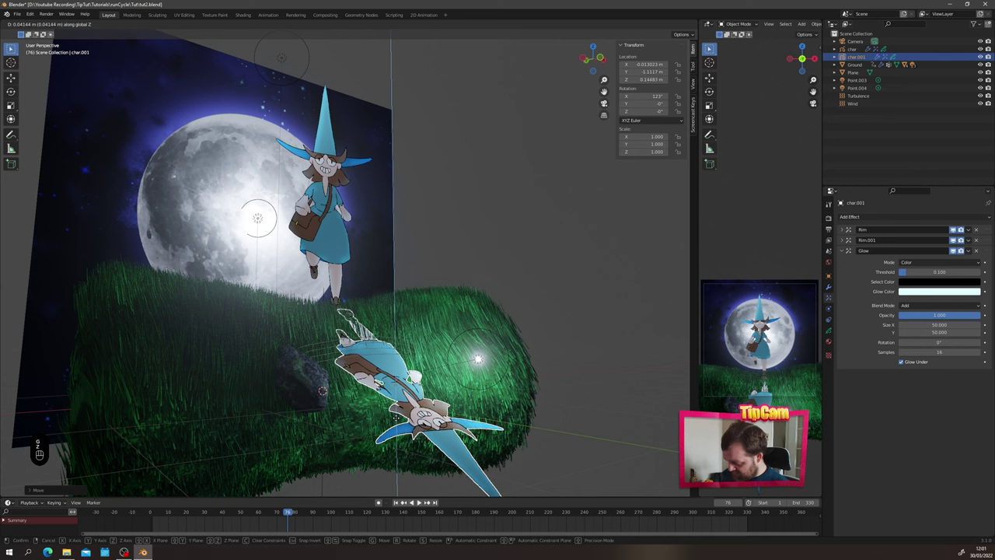
{"action": "left_click", "coordinate": [397, 419]}
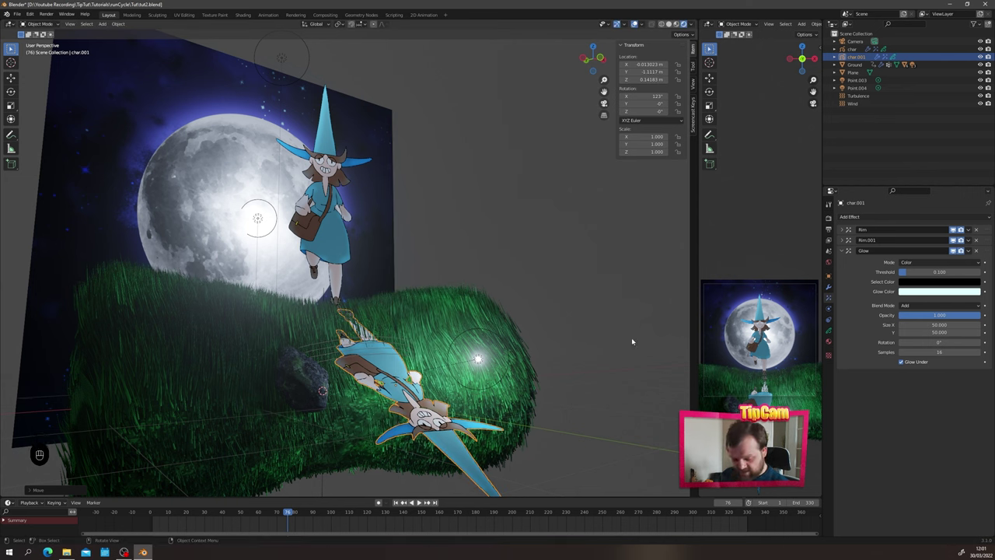
Step: Remove both Rim effects and the Glow effect from the witch copy
{"action": "left_click", "coordinate": [978, 230]}
{"action": "left_click", "coordinate": [977, 230]}
{"action": "left_click", "coordinate": [978, 231]}
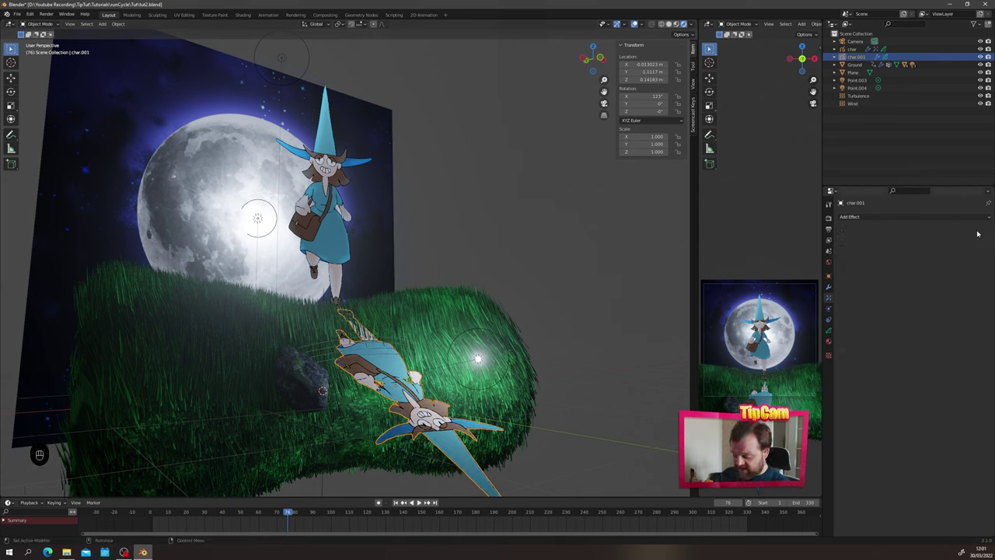
Step: Add a Blur effect to the witch copy with 16 samples and a size of 100 on X and Y
{"action": "left_click", "coordinate": [894, 218]}
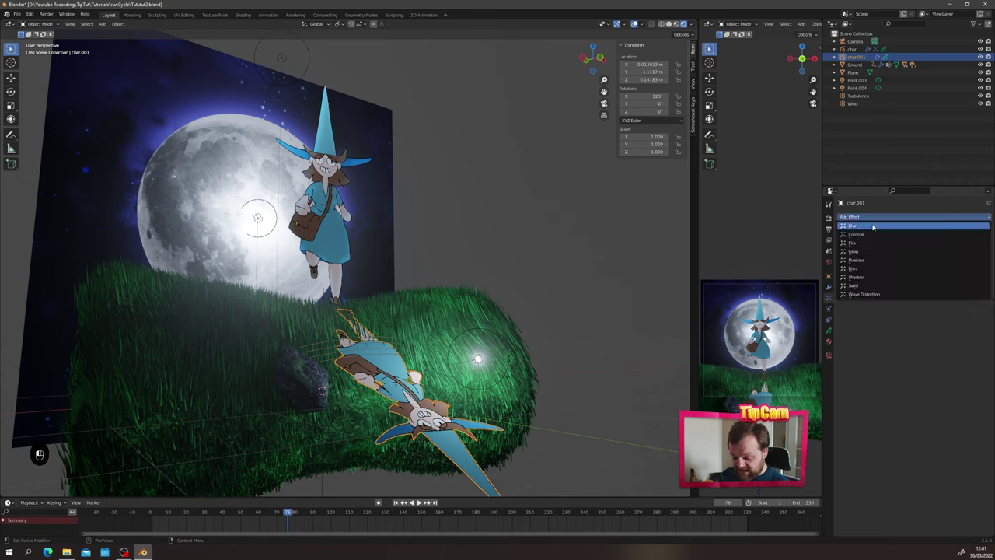
{"action": "left_click", "coordinate": [873, 225]}
{"action": "double_click", "coordinate": [925, 241]}
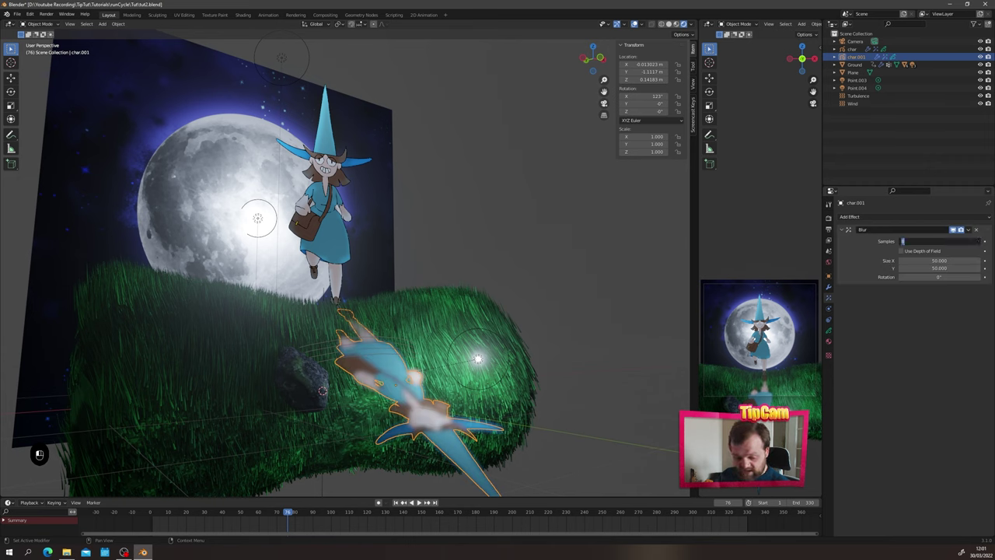
{"action": "type", "text": "16"}
{"action": "key", "text": "Return"}
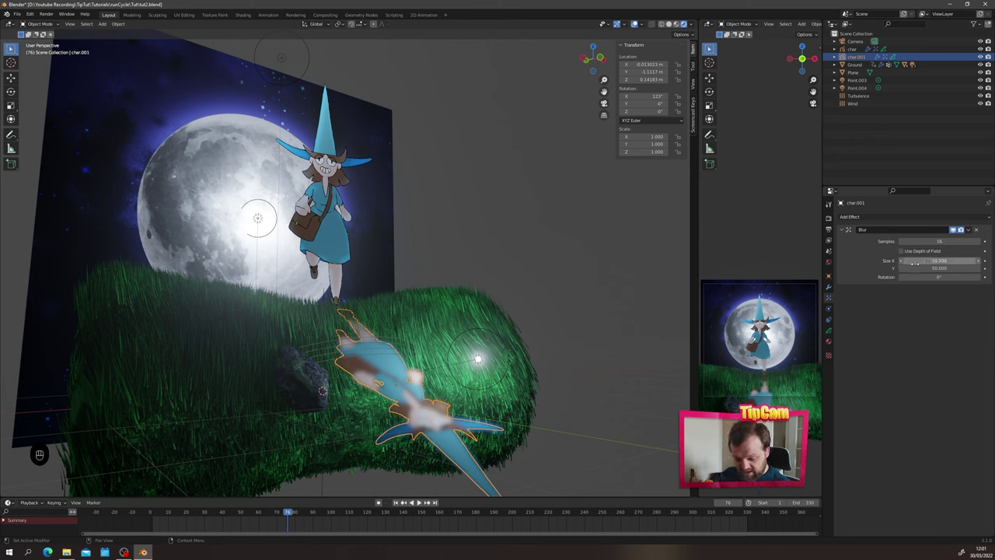
{"action": "double_click", "coordinate": [906, 261]}
{"action": "type", "text": "100"}
{"action": "key", "text": "Return"}
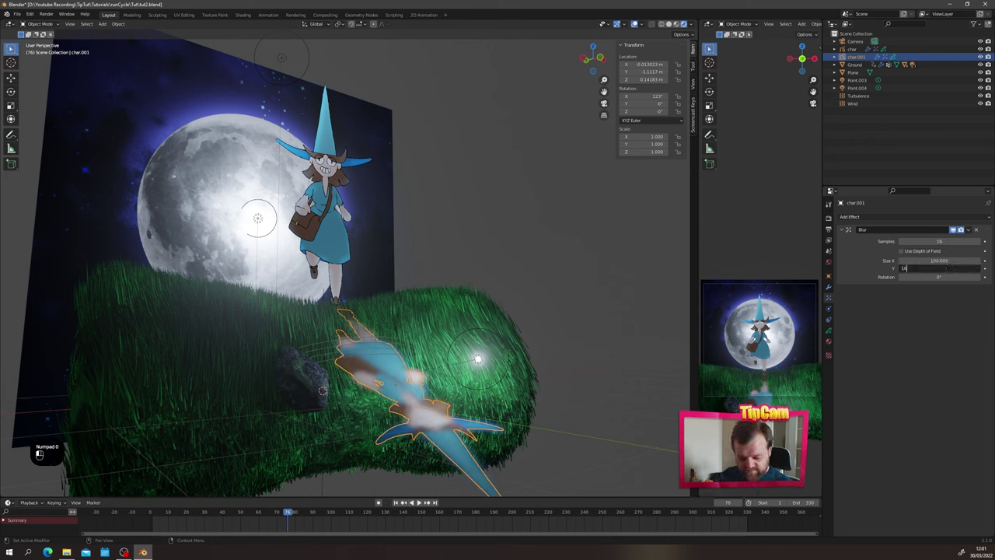
Step: Add a Colorize effect to the witch copy in Custom mode with black and a factor of 1
{"action": "left_click", "coordinate": [855, 216]}
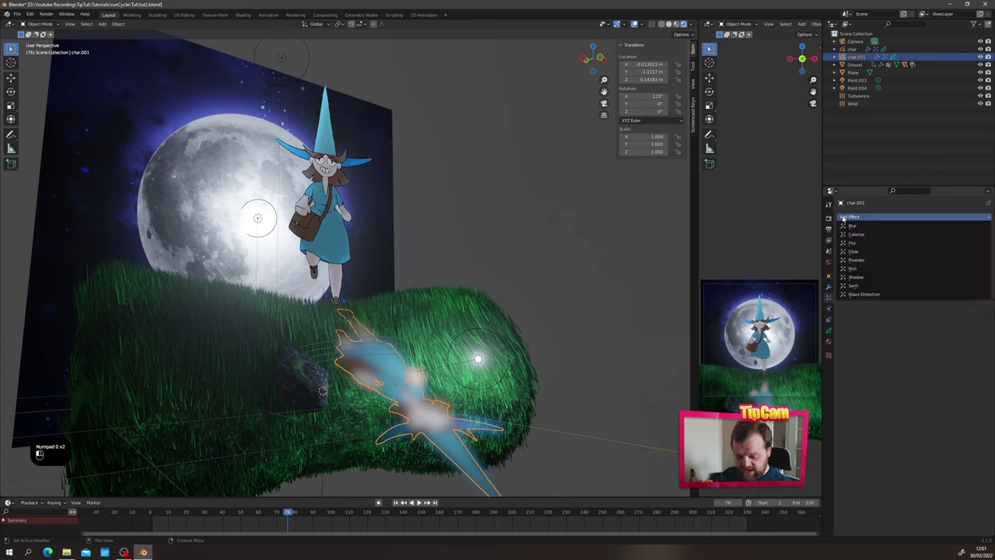
{"action": "left_click", "coordinate": [856, 235]}
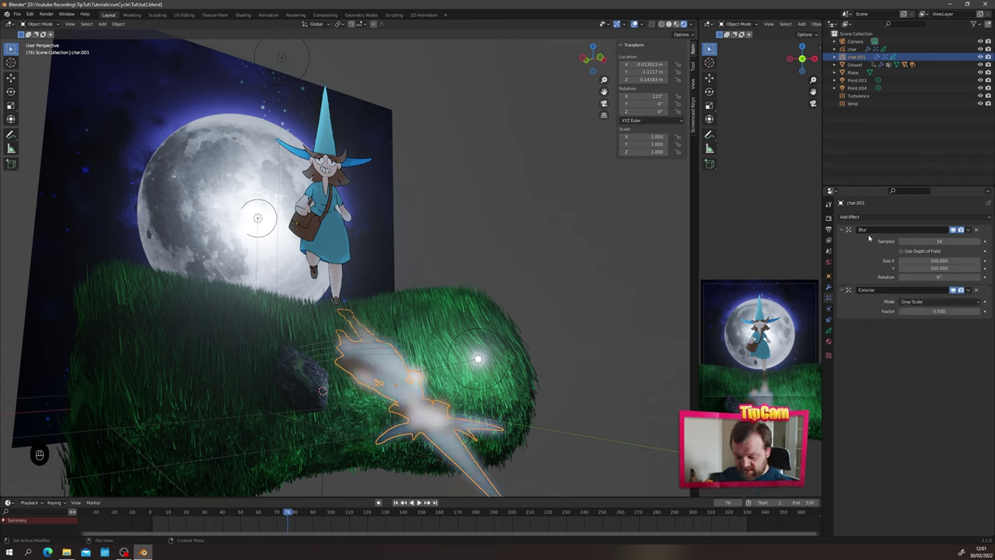
{"action": "left_click", "coordinate": [915, 302]}
{"action": "left_click", "coordinate": [909, 344]}
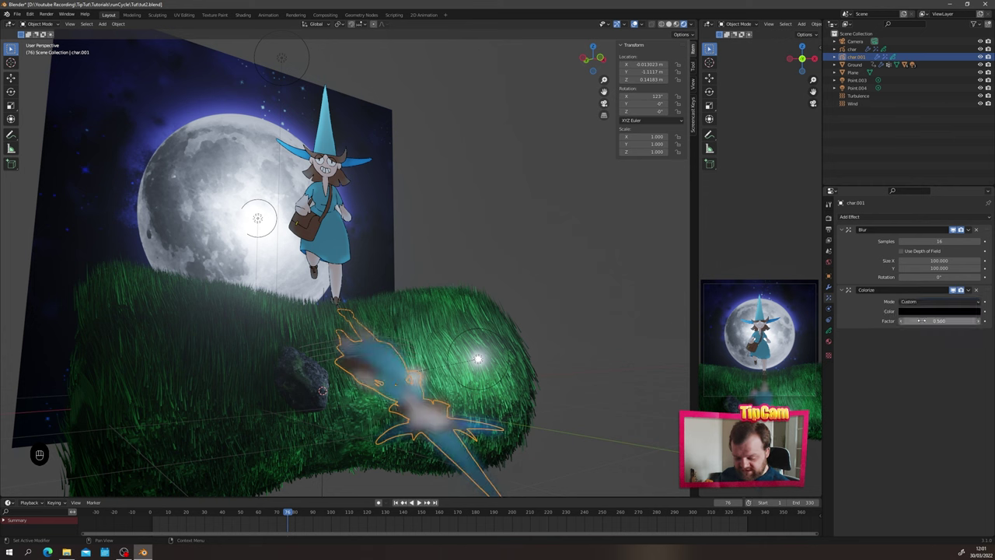
{"action": "left_click", "coordinate": [905, 312]}
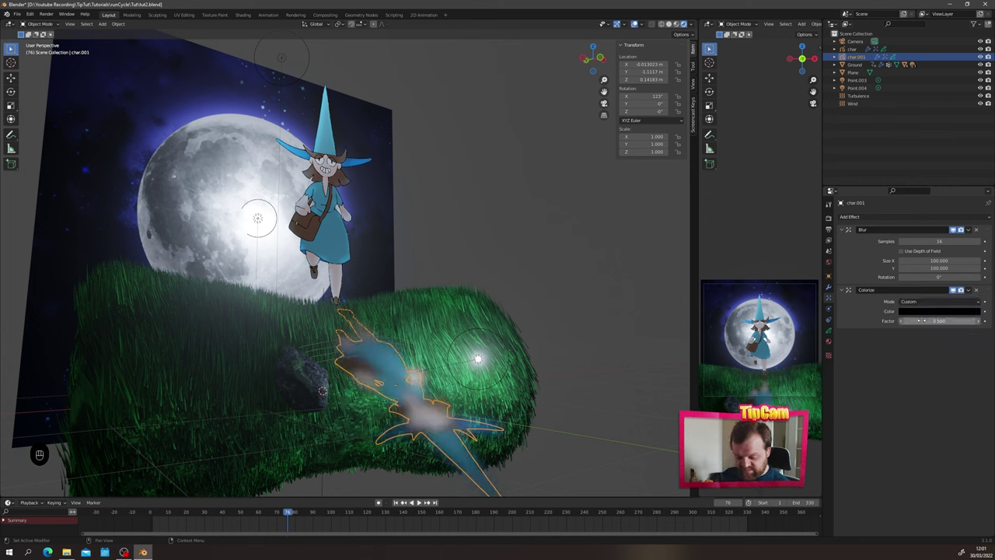
{"action": "left_click_drag", "start_coordinate": [920, 320], "coordinate": [978, 320]}
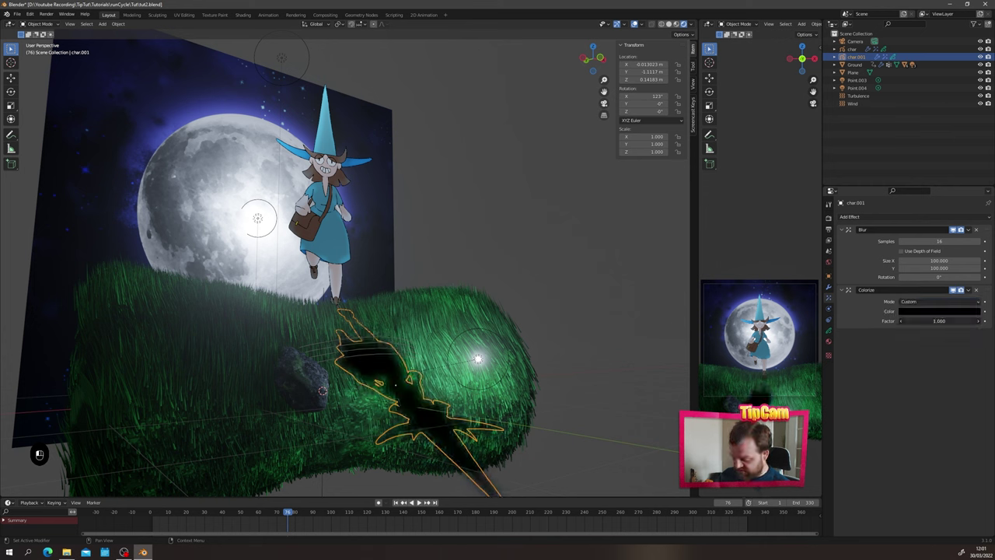
Step: Examine the dark blurred shadow on the grass from different angles and at other frames of the run cycle
{"action": "left_click", "coordinate": [635, 319]}
{"action": "middle_click_drag", "start_coordinate": [635, 319], "coordinate": [542, 416]}
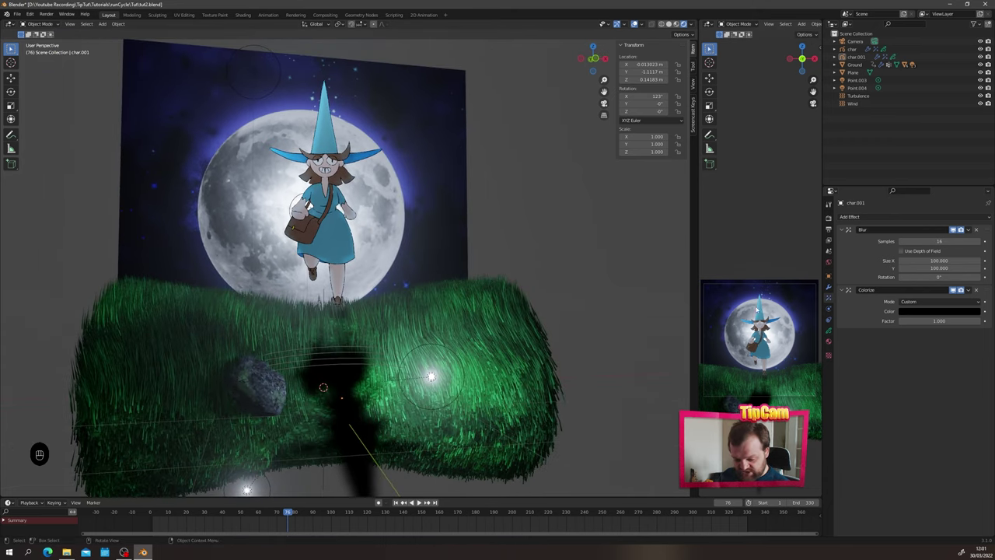
{"action": "scroll", "coordinate": [626, 312], "scroll_direction": "up", "scroll_amount": 1}
{"action": "left_click_drag", "start_coordinate": [243, 514], "coordinate": [351, 513]}
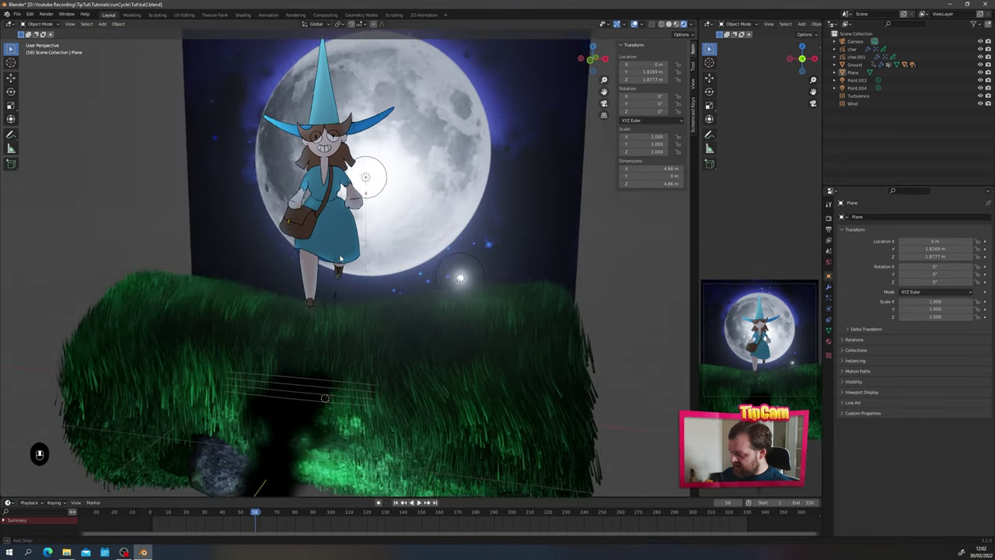
{"action": "middle_click_drag", "start_coordinate": [339, 258], "coordinate": [350, 259]}
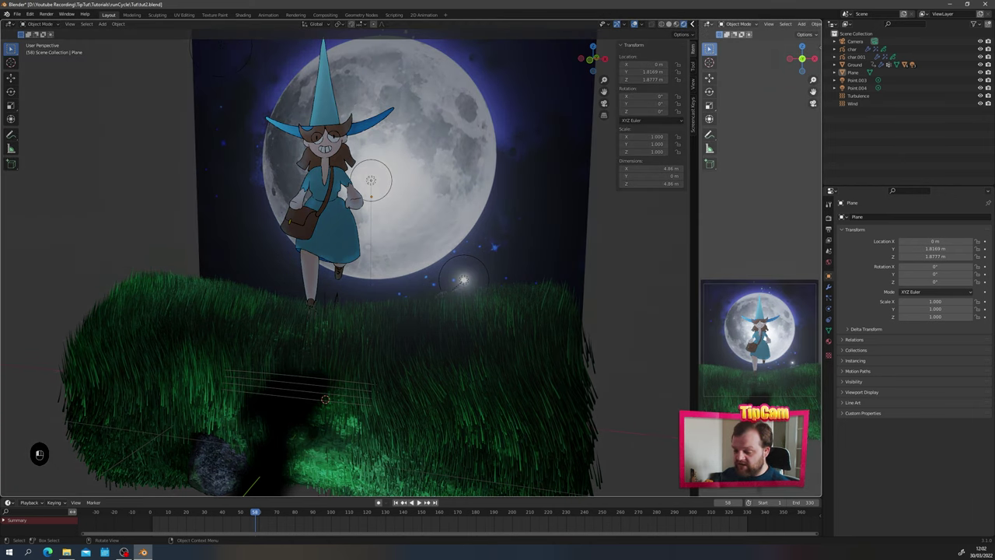
{"action": "middle_click_drag", "start_coordinate": [350, 258], "coordinate": [354, 256]}
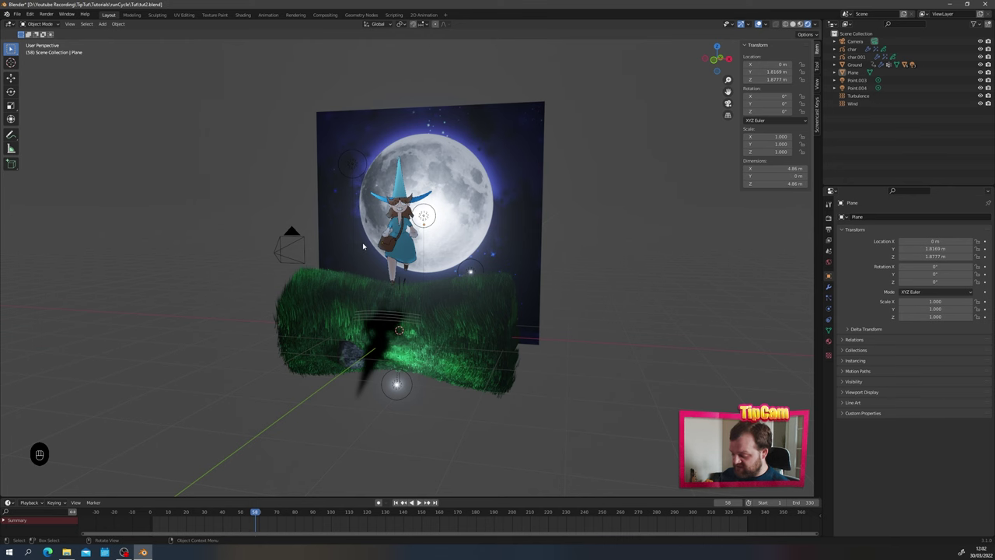
Step: In the camera view, push the moon backdrop plane back along Y to about 3.71 m
{"action": "key", "text": "KP_0"}
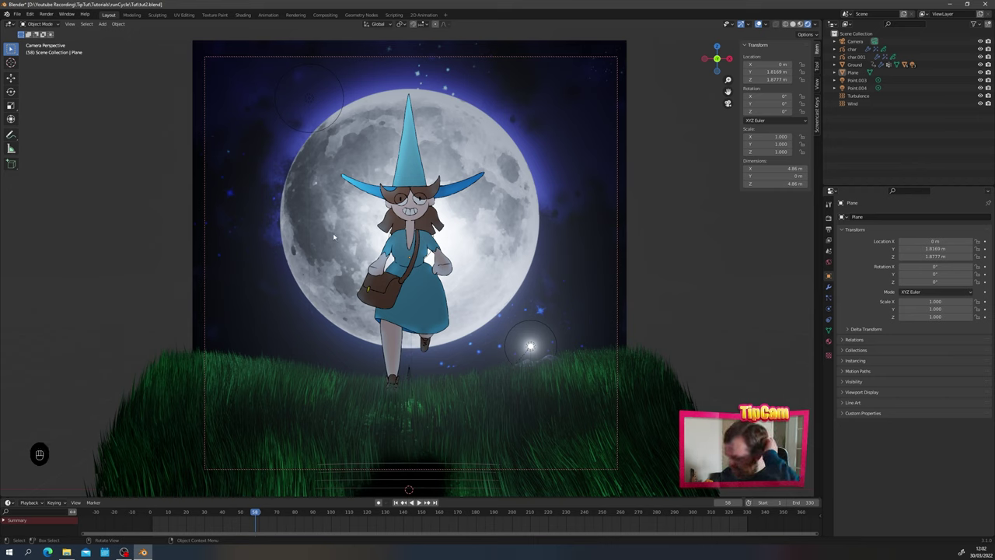
{"action": "left_click", "coordinate": [431, 319]}
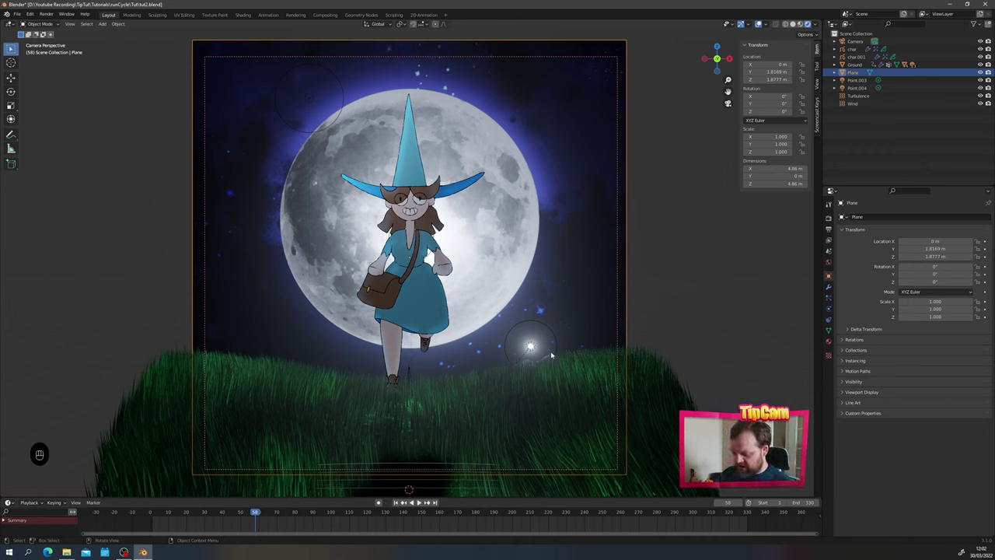
{"action": "key", "text": "g"}
{"action": "key", "text": "y"}
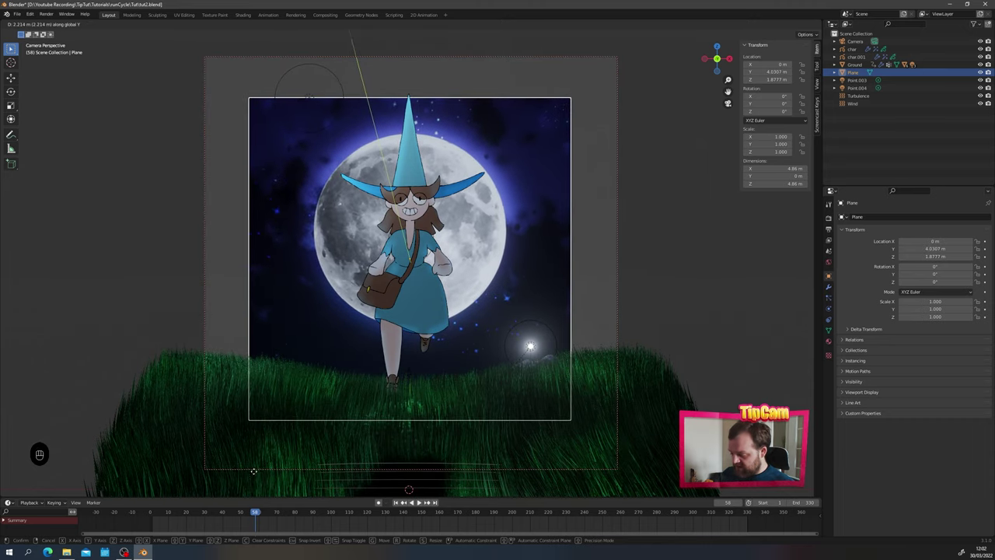
{"action": "left_click", "coordinate": [250, 455]}
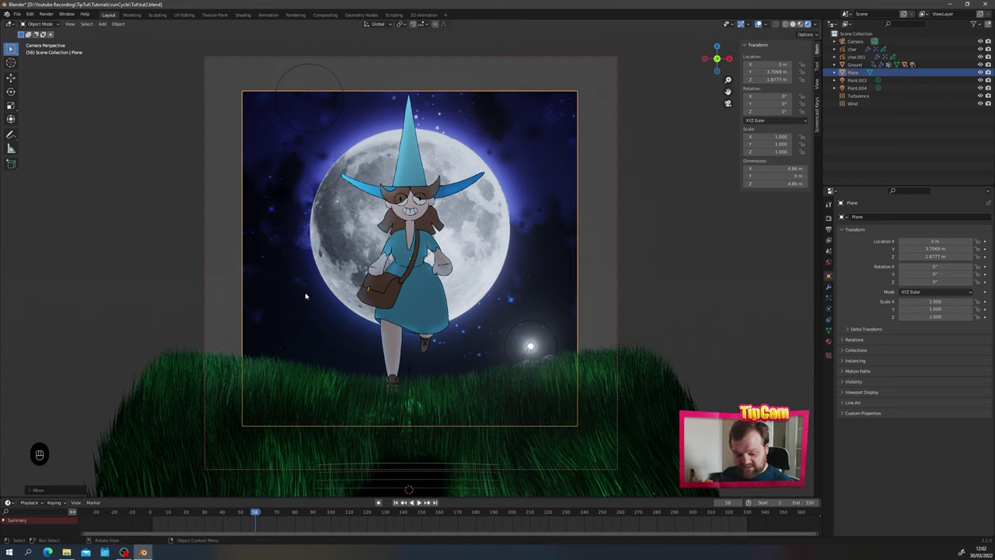
Step: Scale the backdrop plane to about 1.283 to fill the camera frame and raise it to about 1.96 m on Z
{"action": "key", "text": "s"}
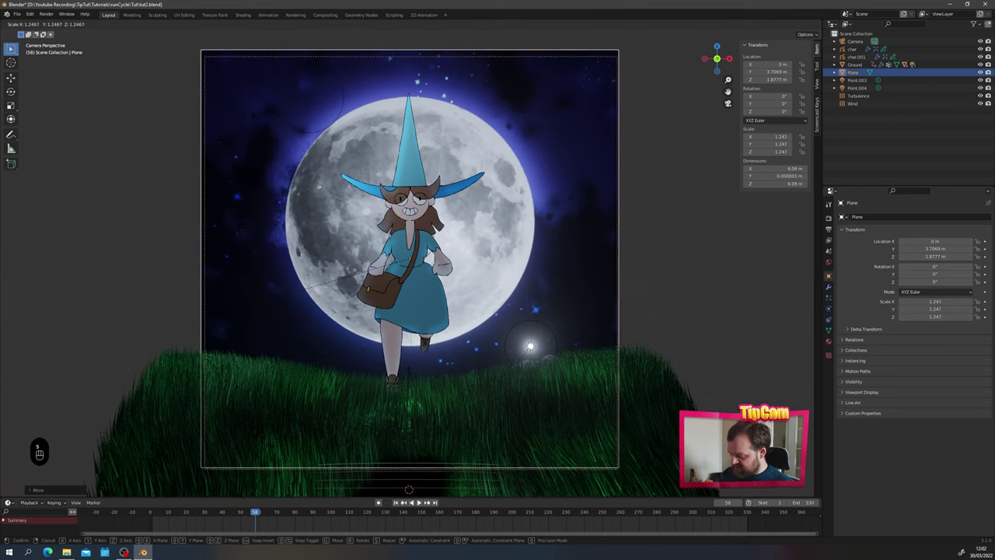
{"action": "left_click", "coordinate": [305, 291]}
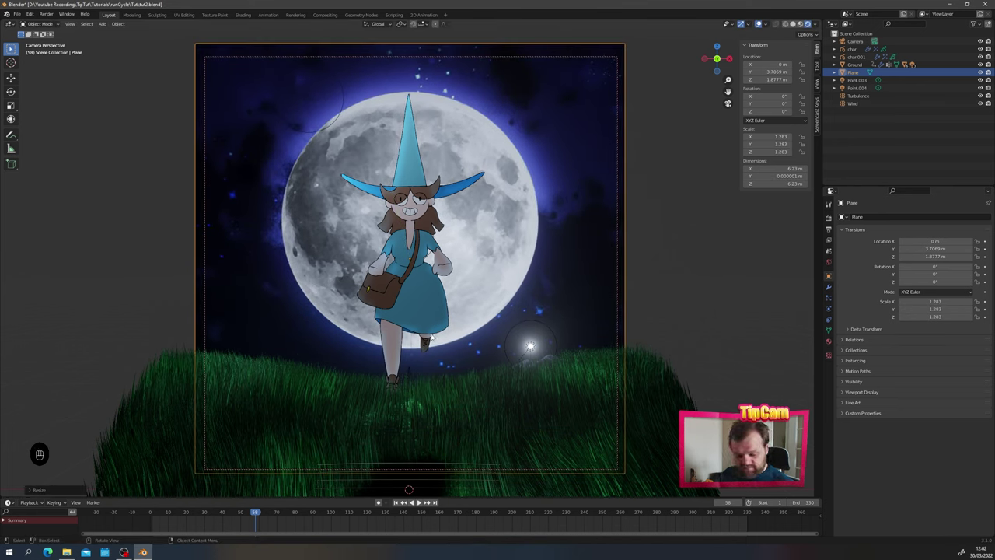
{"action": "key", "text": "g"}
{"action": "left_click", "coordinate": [461, 338]}
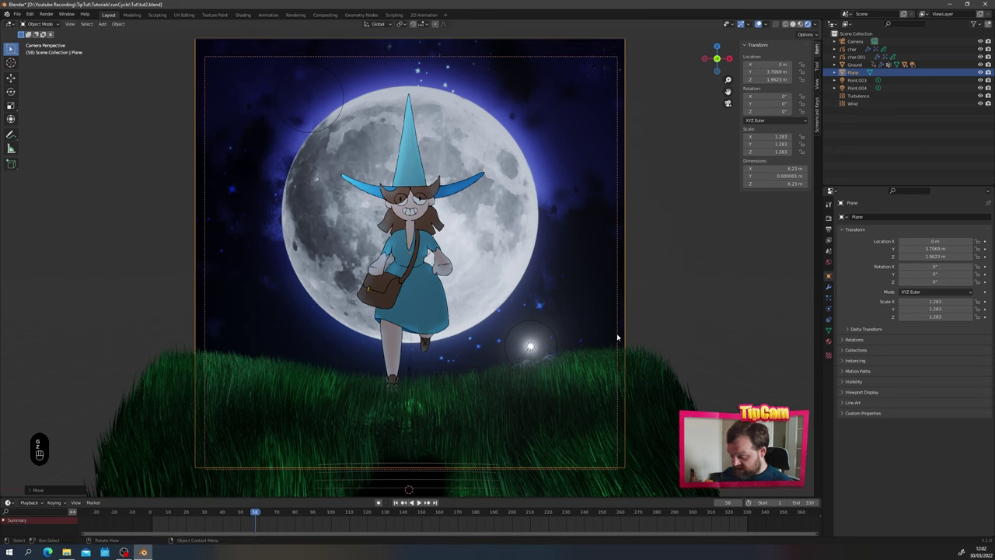
Step: Deselect the moon backdrop plane and save the Blender file
{"action": "left_click", "coordinate": [688, 270]}
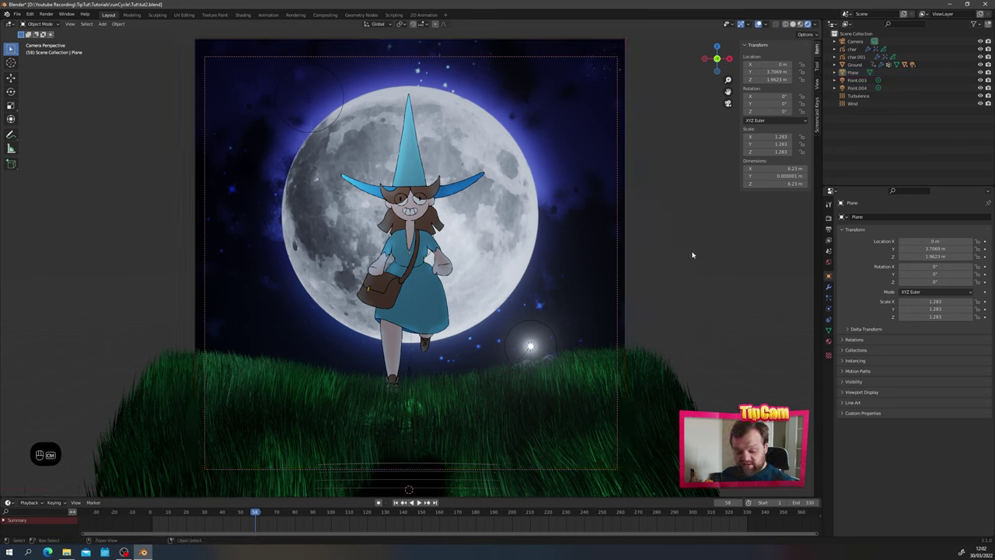
{"action": "key", "text": "ctrl+s"}
{"action": "left_click", "coordinate": [829, 288]}
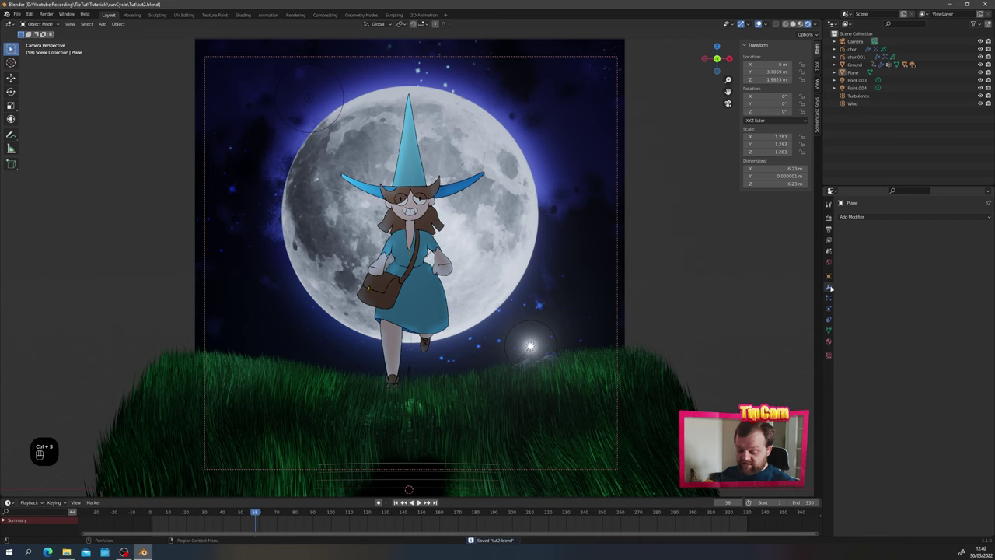
Step: Enable Depth of Field on the camera and set its focus object to the witch, char
{"action": "left_click", "coordinate": [855, 41]}
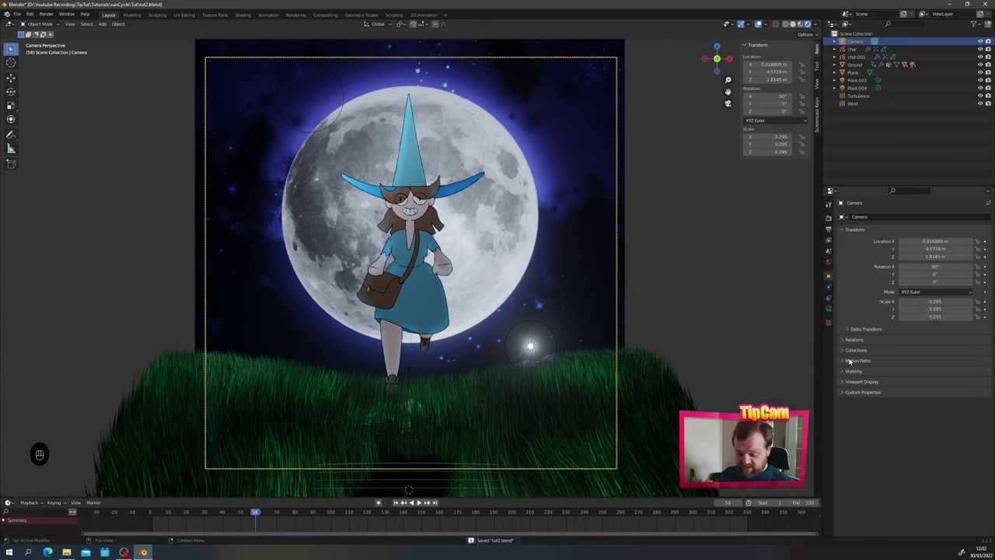
{"action": "left_click", "coordinate": [829, 309]}
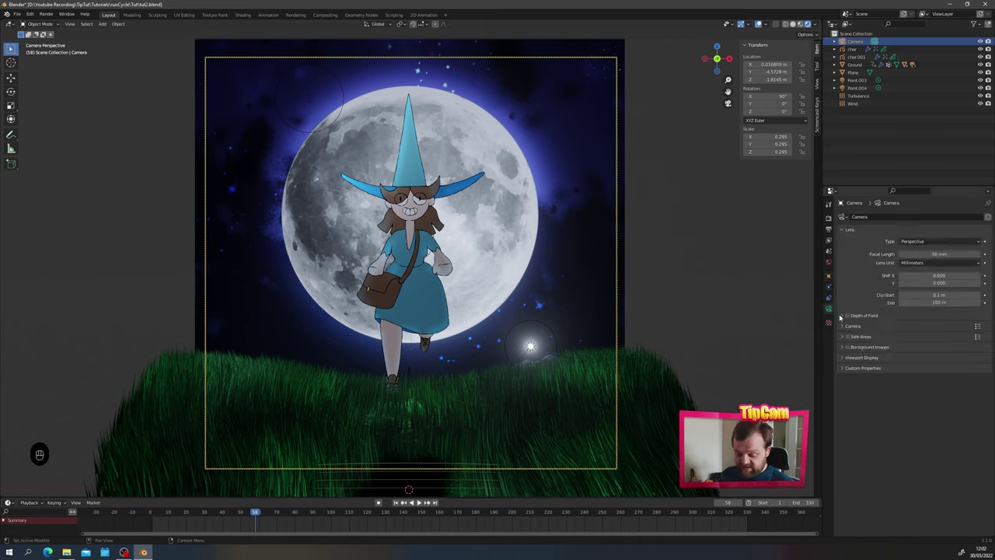
{"action": "left_click", "coordinate": [847, 316]}
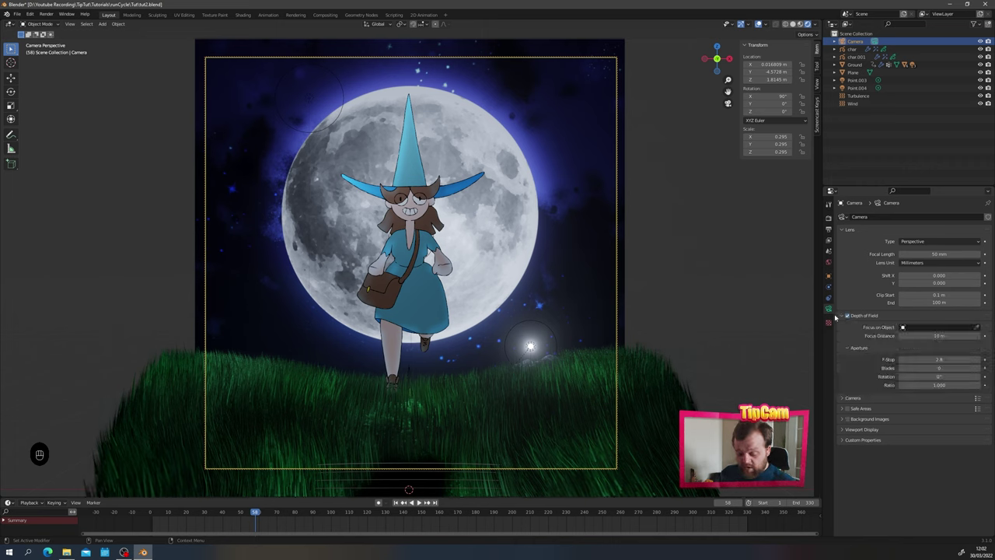
{"action": "left_click", "coordinate": [977, 328]}
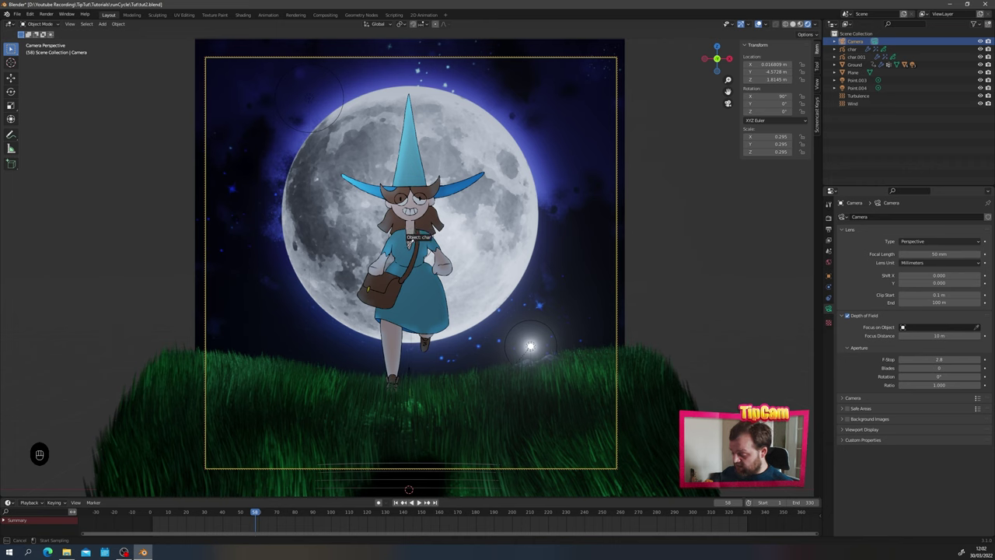
{"action": "left_click", "coordinate": [408, 247]}
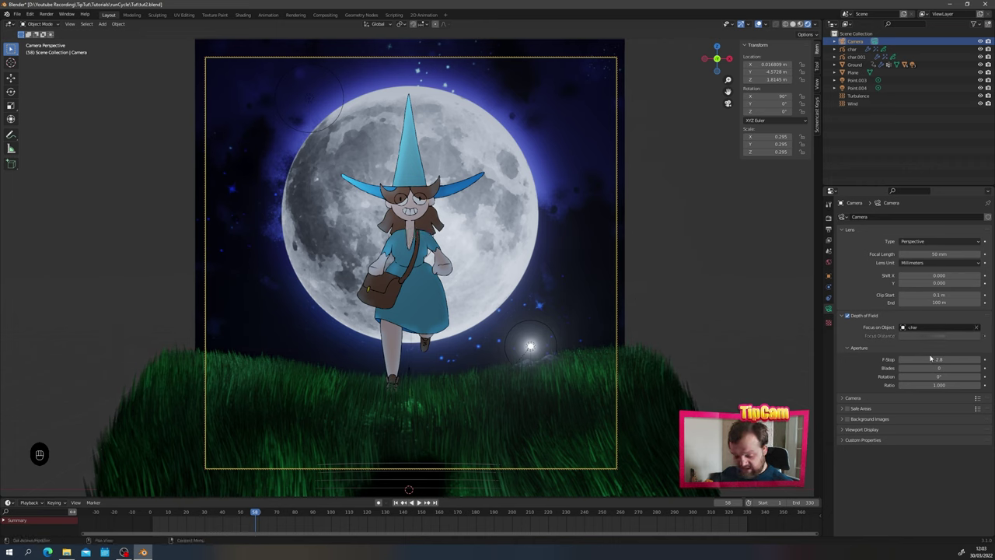
Step: Lower the camera's F-Stop to about 0.4 so the moon backdrop is softly blurred
{"action": "left_click_drag", "start_coordinate": [933, 359], "coordinate": [907, 360]}
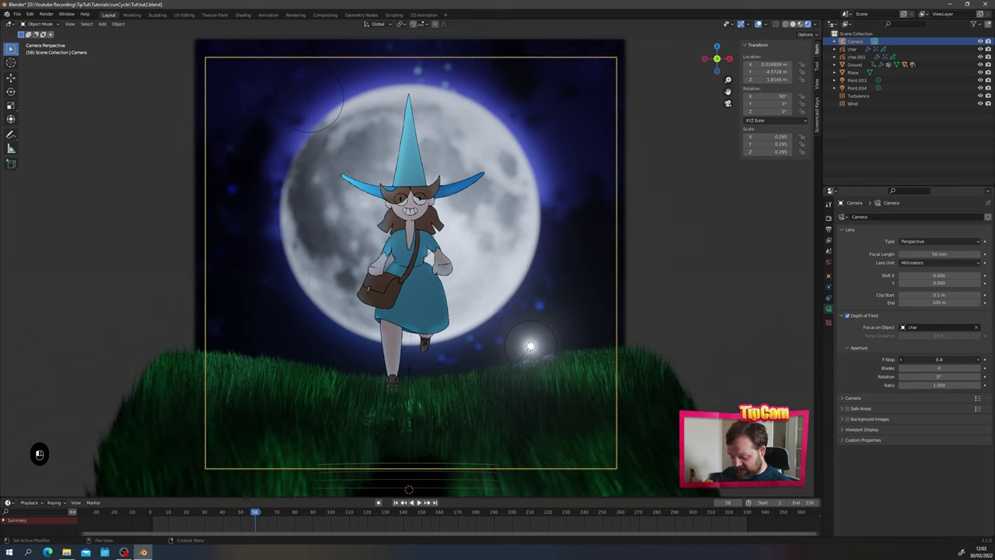
{"action": "left_click", "coordinate": [939, 359]}
{"action": "type", "text": "3"}
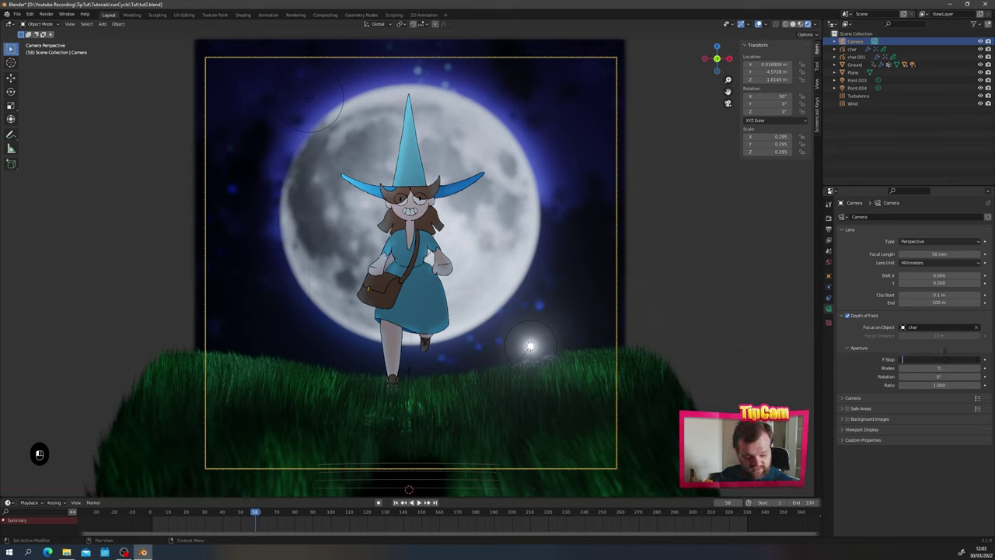
{"action": "key", "text": "Return"}
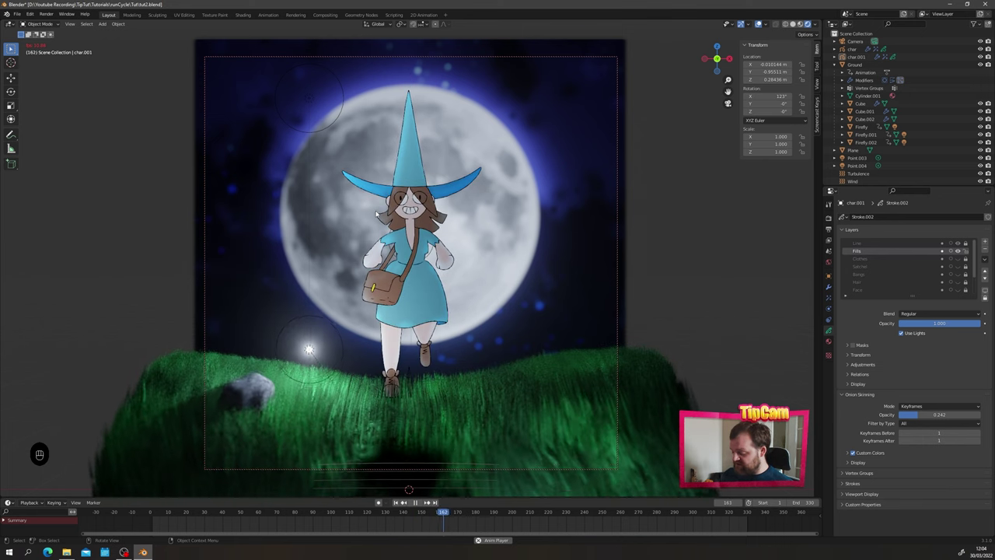
Step: Stop the playback, set the PNG output to RGB colour with 0% compression, and save the file
{"action": "key", "text": "space"}
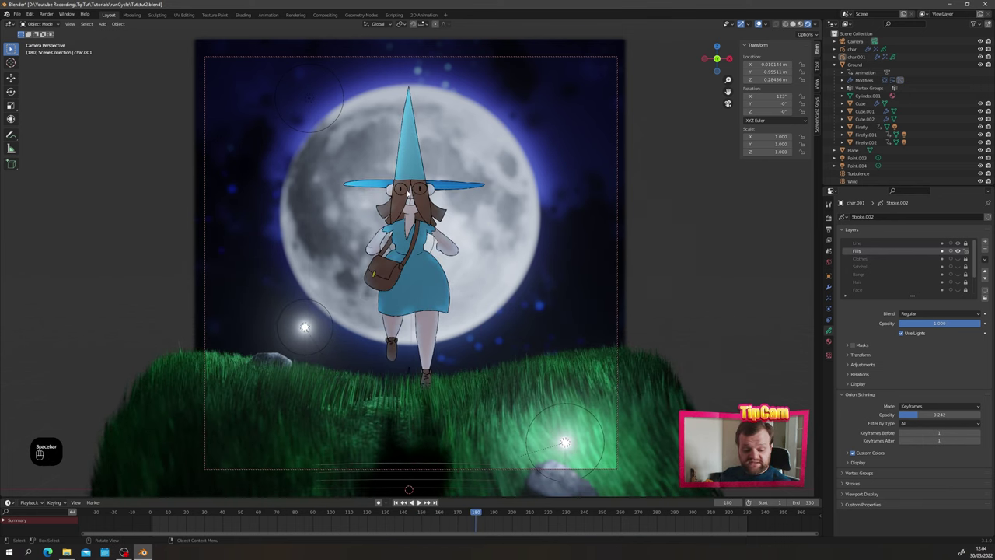
{"action": "key", "text": "ctrl+s"}
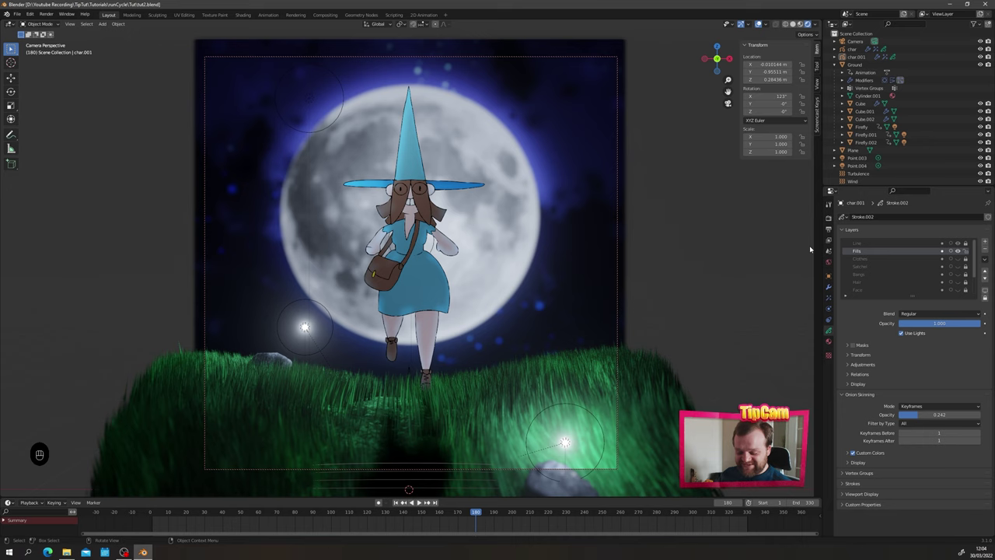
{"action": "left_click", "coordinate": [828, 229]}
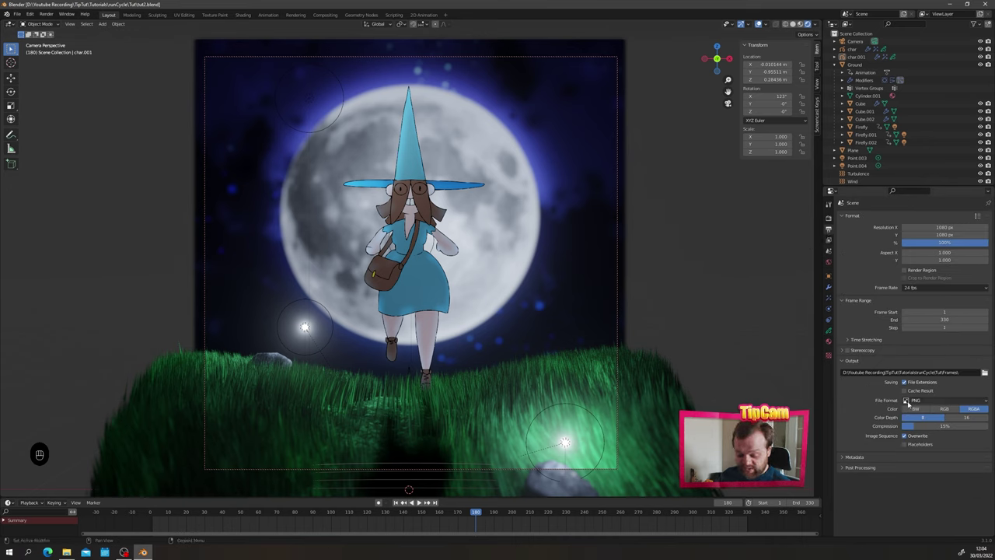
{"action": "left_click", "coordinate": [944, 409]}
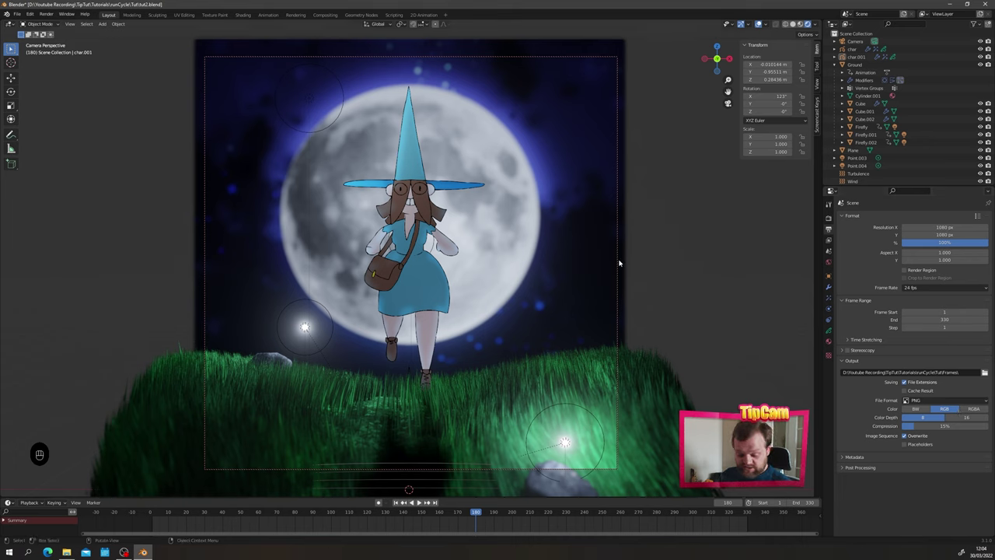
{"action": "left_click_drag", "start_coordinate": [939, 425], "coordinate": [902, 425]}
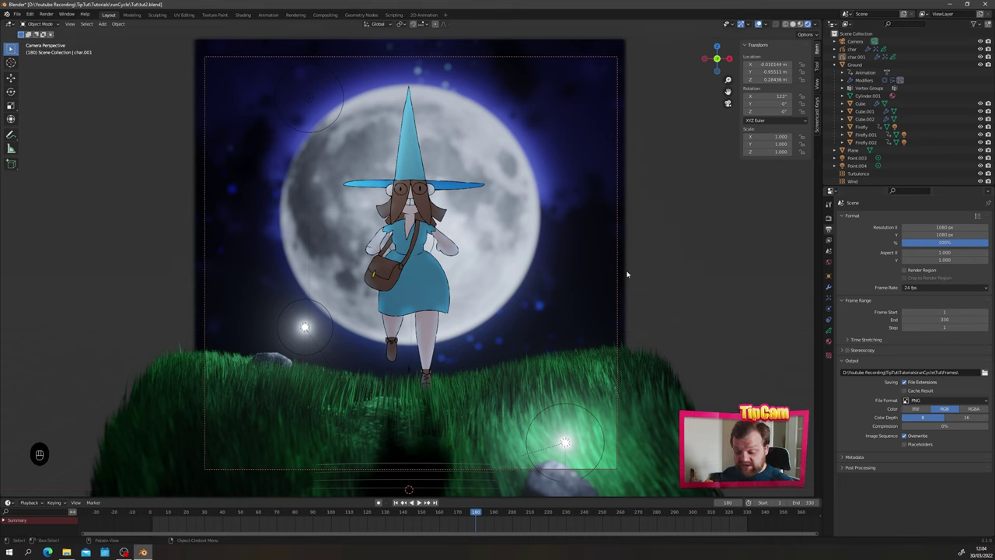
{"action": "key", "text": "ctrl+s"}
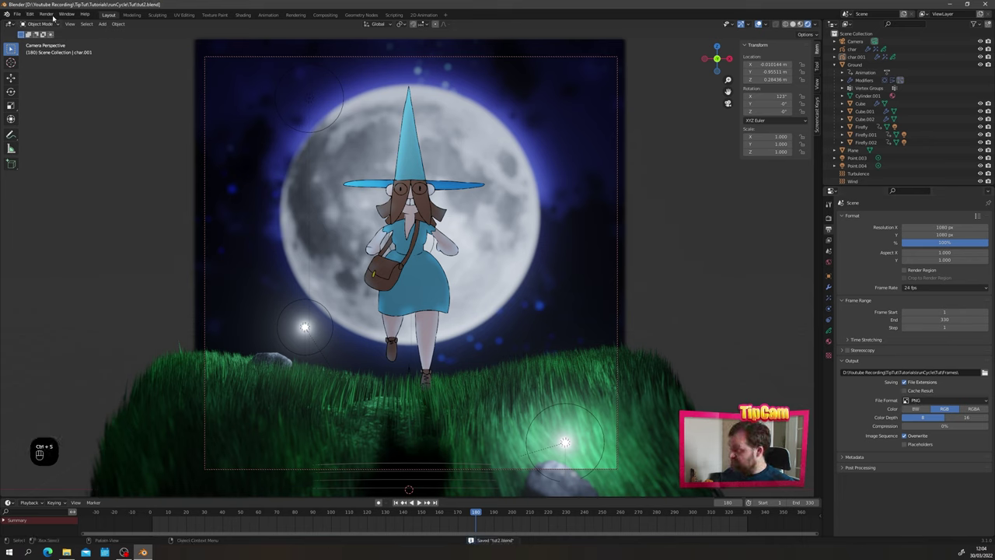
Step: Render the full animation to the Frames folder and close the render window when it is done
{"action": "left_click", "coordinate": [46, 14]}
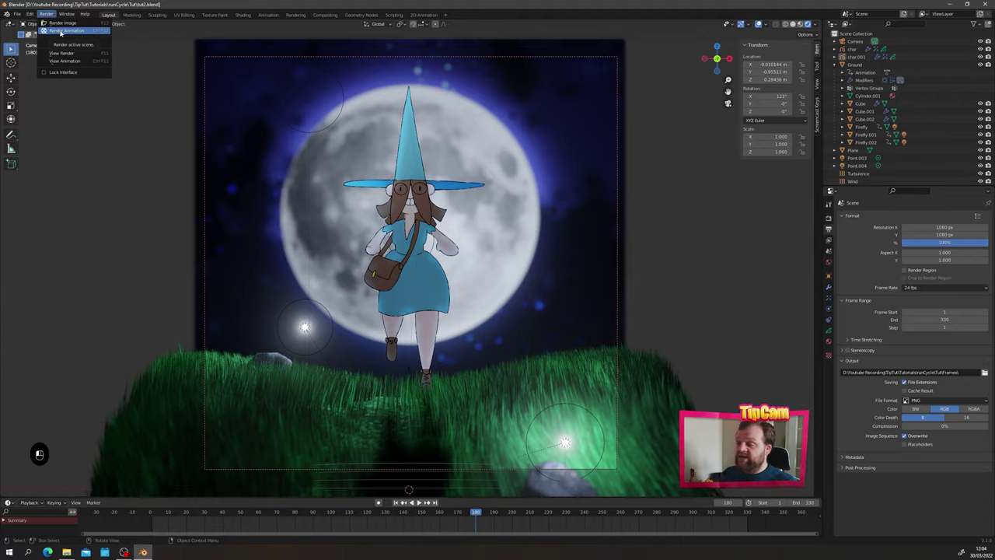
{"action": "left_click", "coordinate": [61, 32]}
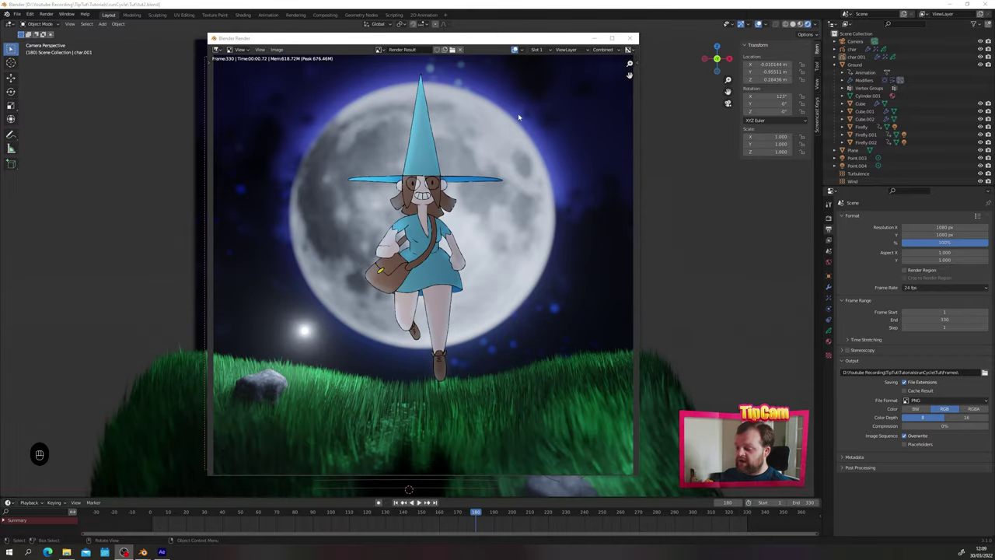
{"action": "left_click", "coordinate": [630, 37]}
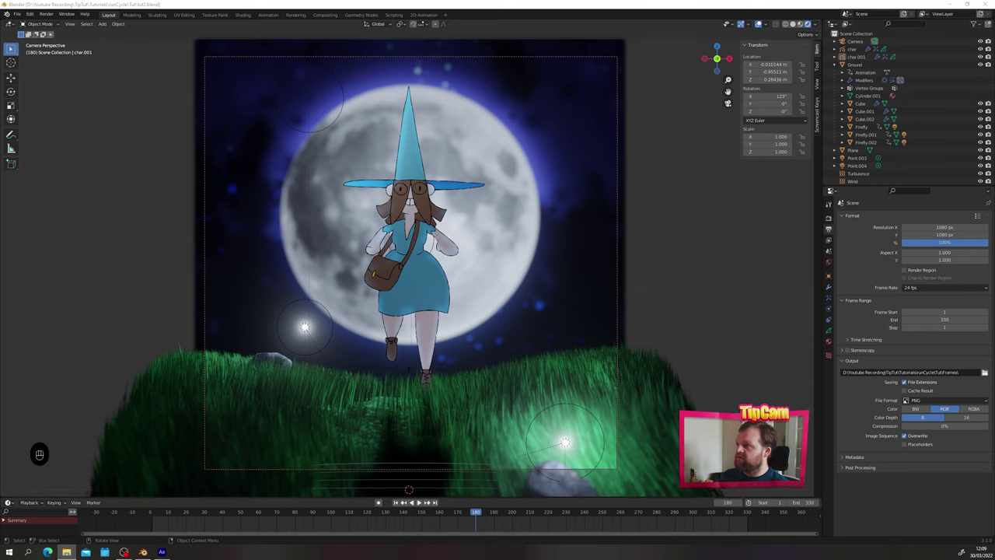
Step: Switch to After Effects and import the rendered Frames folder from File Explorer as a PNG sequence
{"action": "left_click_drag", "start_coordinate": [994, 7], "coordinate": [440, 132]}
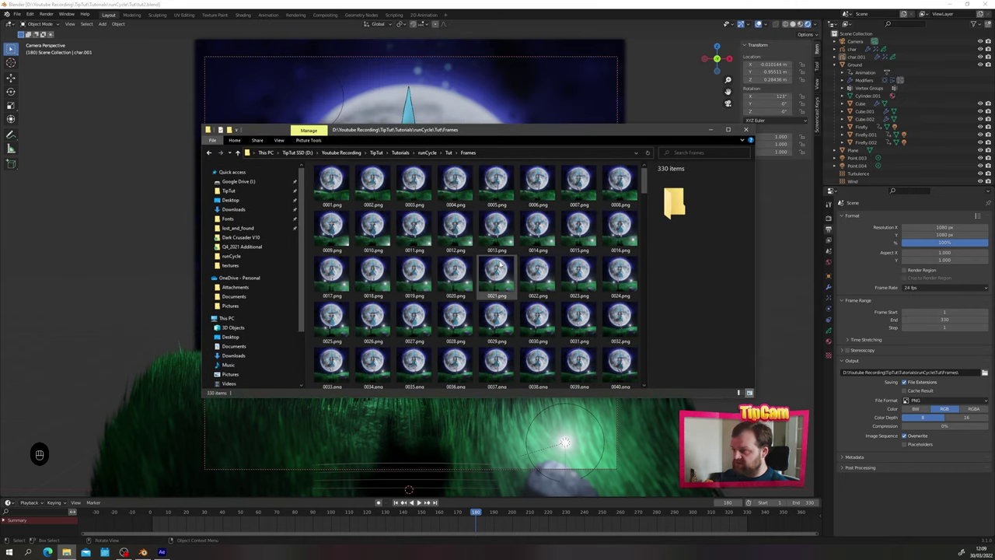
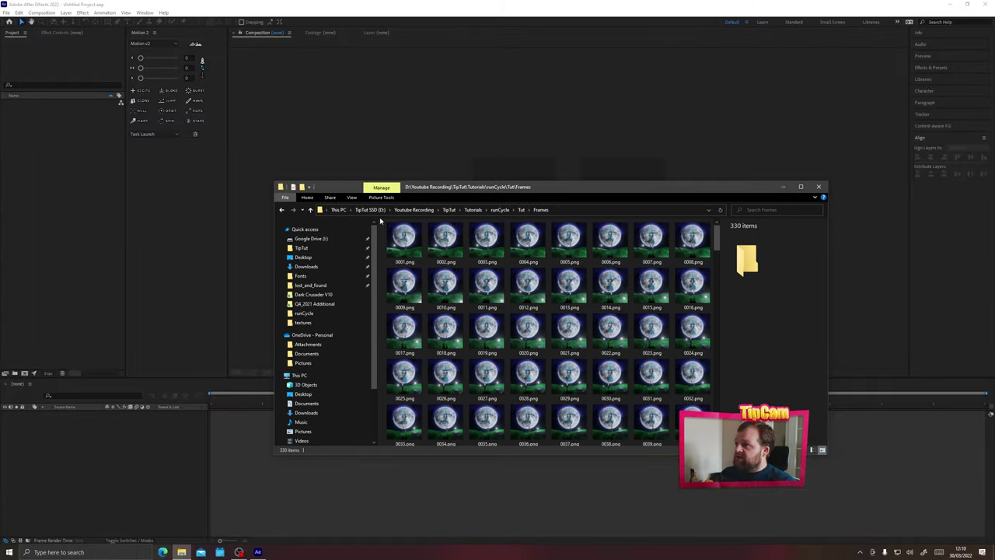
{"action": "left_click", "coordinate": [520, 210]}
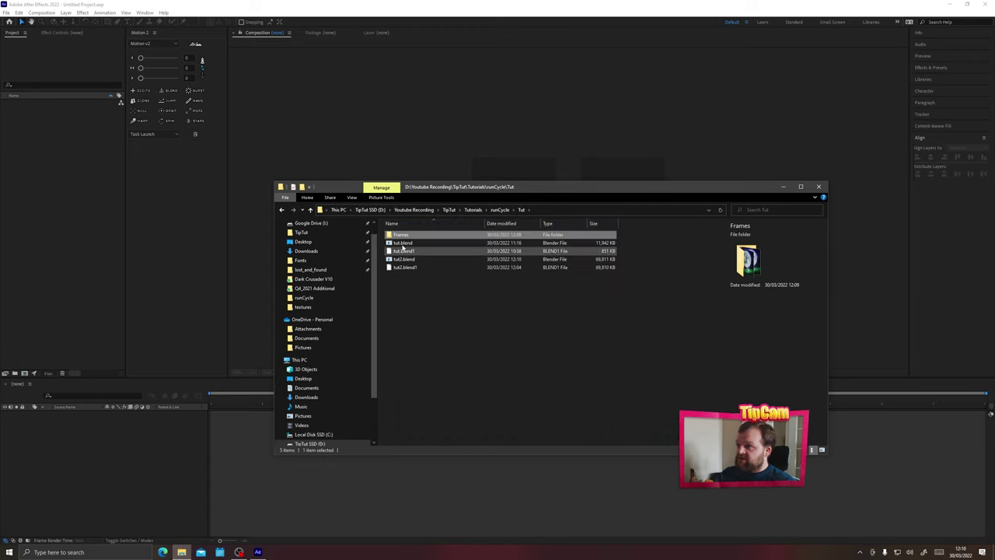
{"action": "left_click_drag", "start_coordinate": [398, 237], "coordinate": [74, 177]}
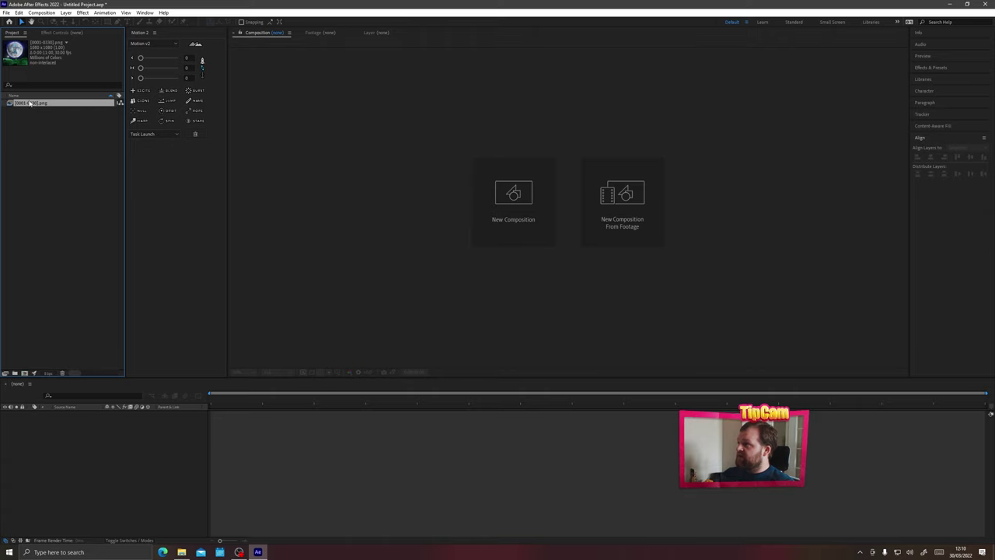
Step: Interpret the imported PNG sequence at a frame rate of 24 frames per second
{"action": "right_click", "coordinate": [31, 105]}
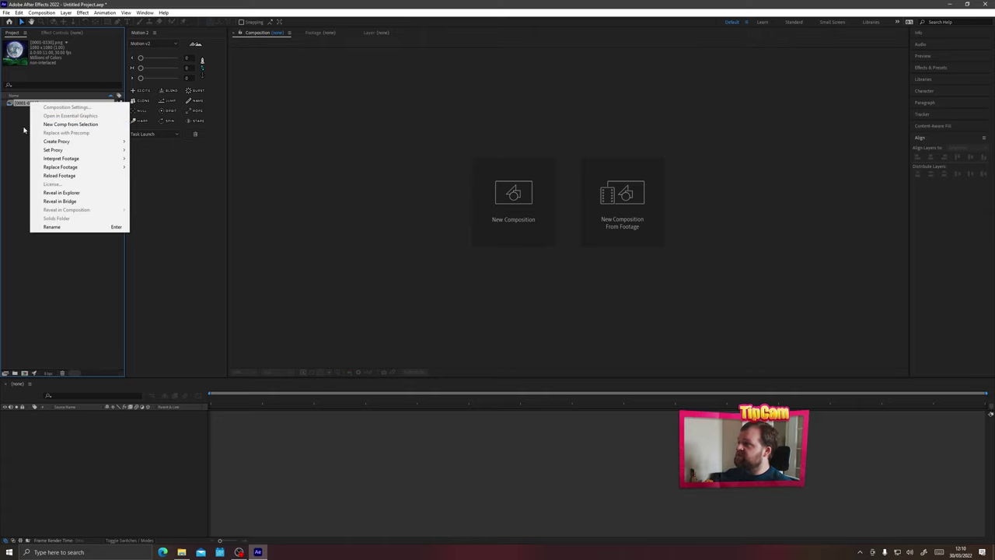
{"action": "mouse_move", "coordinate": [72, 158]}
{"action": "left_click", "coordinate": [150, 164]}
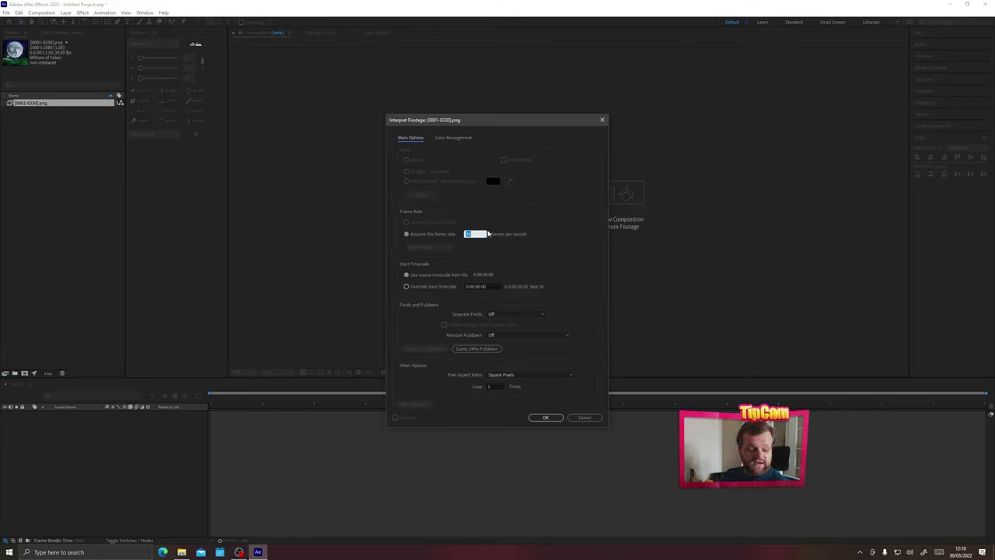
{"action": "left_click", "coordinate": [538, 418]}
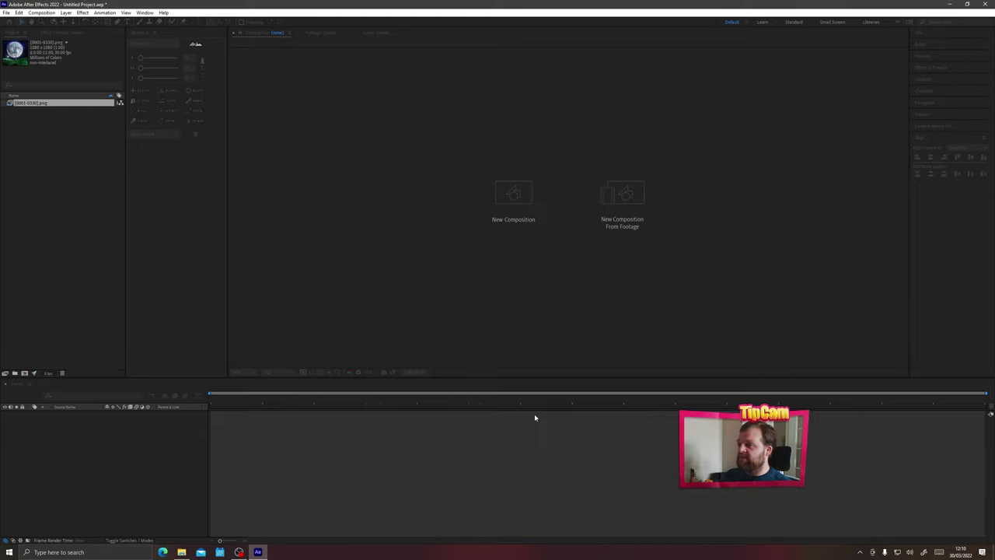
Step: Create a new composition from the PNG sequence and fit it to the viewer
{"action": "right_click", "coordinate": [36, 103]}
{"action": "left_click", "coordinate": [78, 127]}
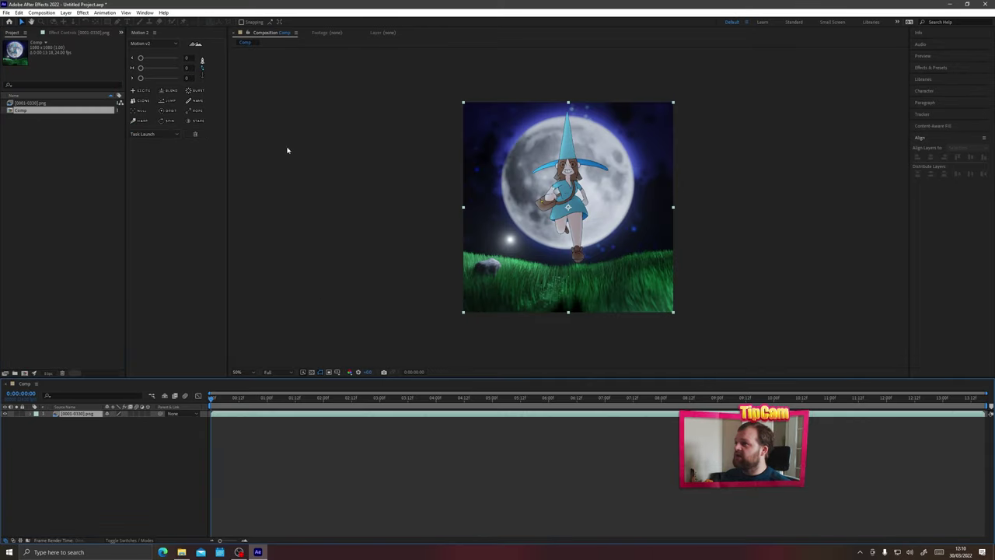
{"action": "left_click", "coordinate": [417, 264]}
{"action": "scroll", "coordinate": [420, 266], "scroll_direction": "up", "scroll_amount": 1}
{"action": "left_click", "coordinate": [253, 373]}
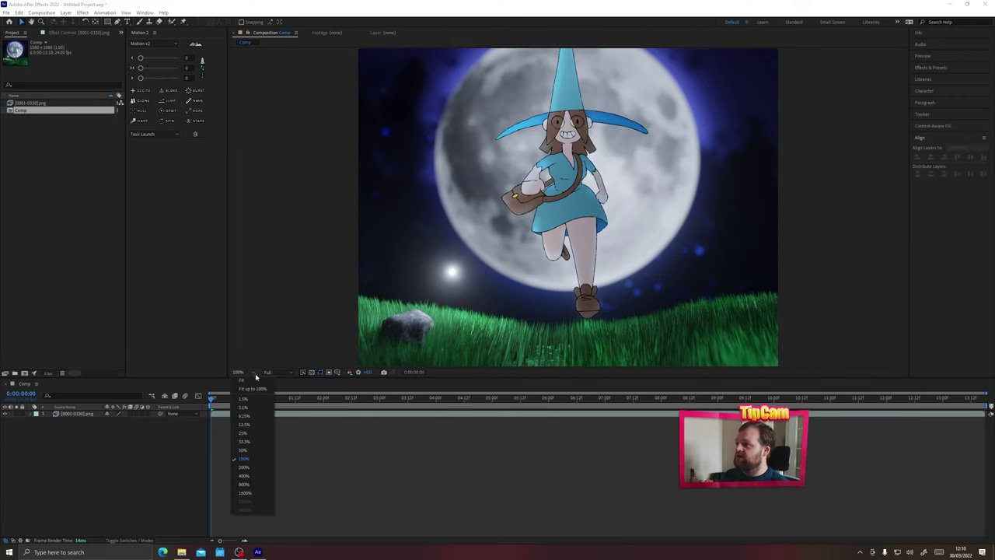
{"action": "left_click", "coordinate": [257, 379]}
Step: Show the list of effects and presets and add a new adjustment layer above the PNG sequence
{"action": "left_click", "coordinate": [90, 414]}
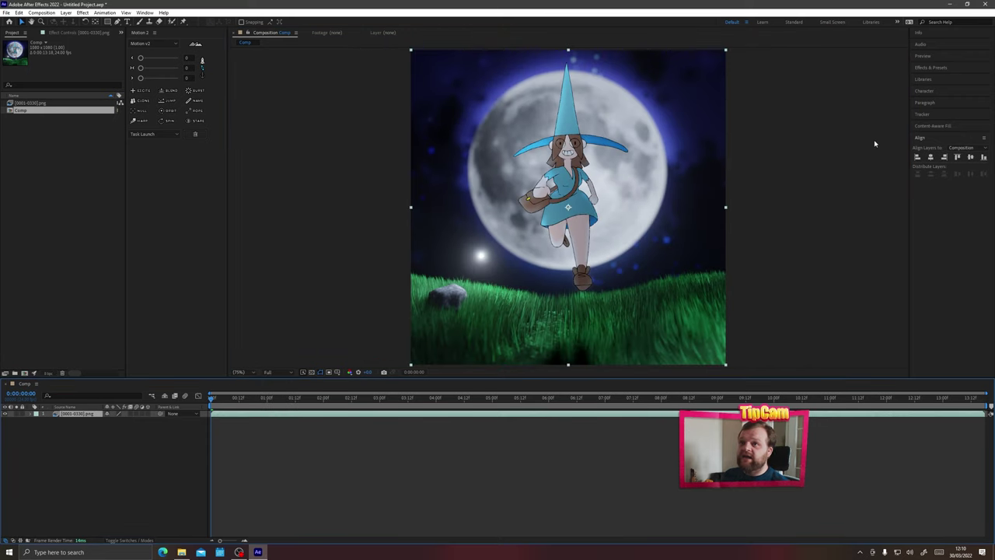
{"action": "left_click", "coordinate": [929, 70]}
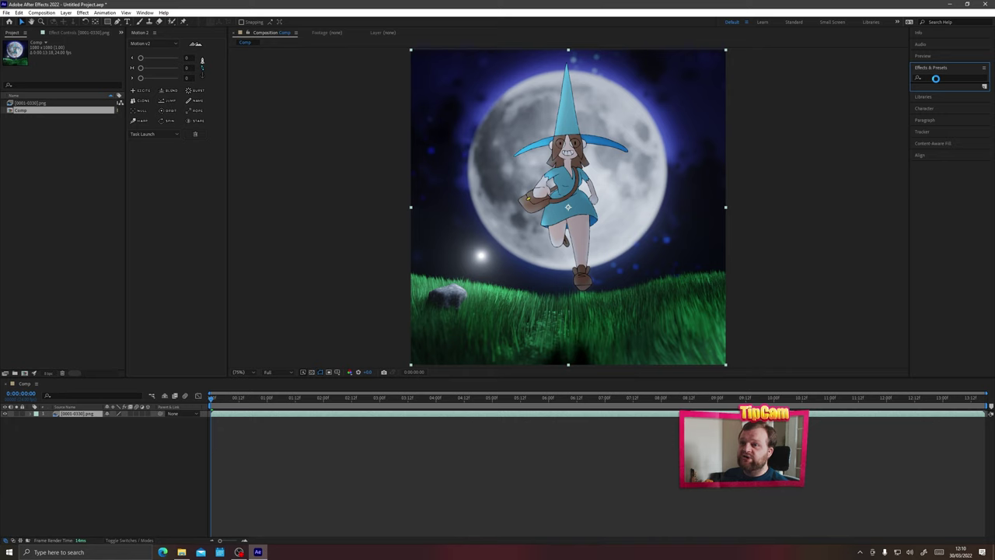
{"action": "left_click", "coordinate": [314, 421]}
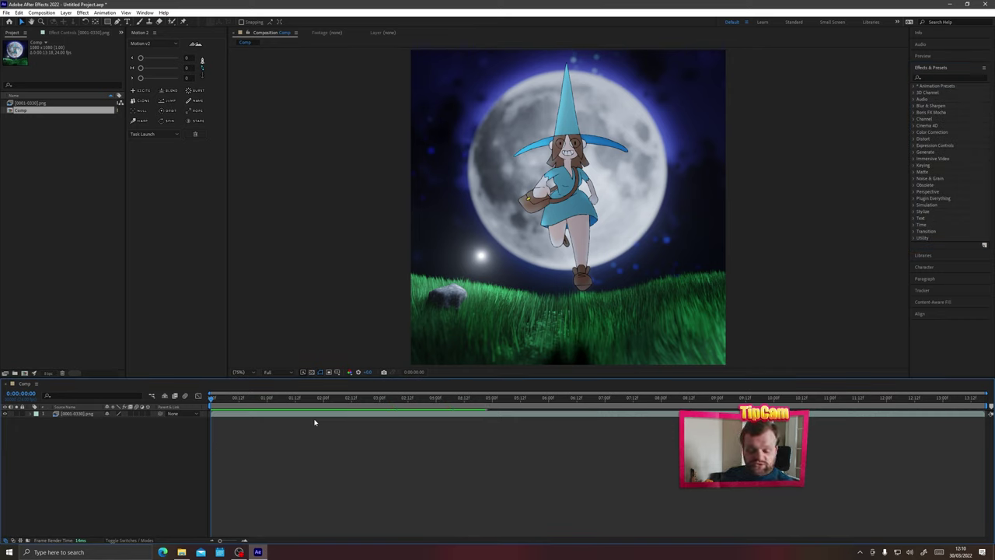
{"action": "key", "text": "ctrl+alt+y"}
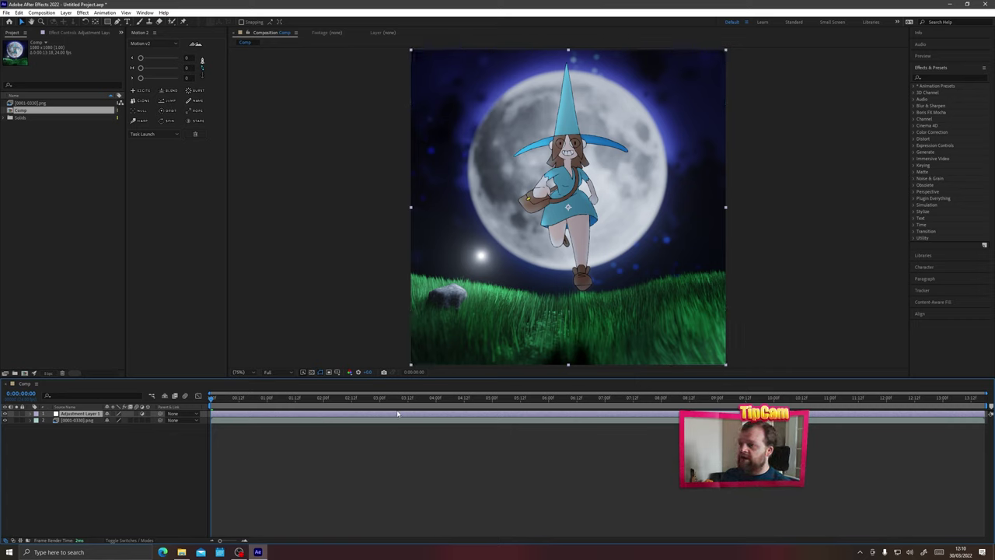
Step: Apply CC Vignette to the adjustment layer with an Amount of 20 and an Angle of View of about 126
{"action": "left_click", "coordinate": [937, 77]}
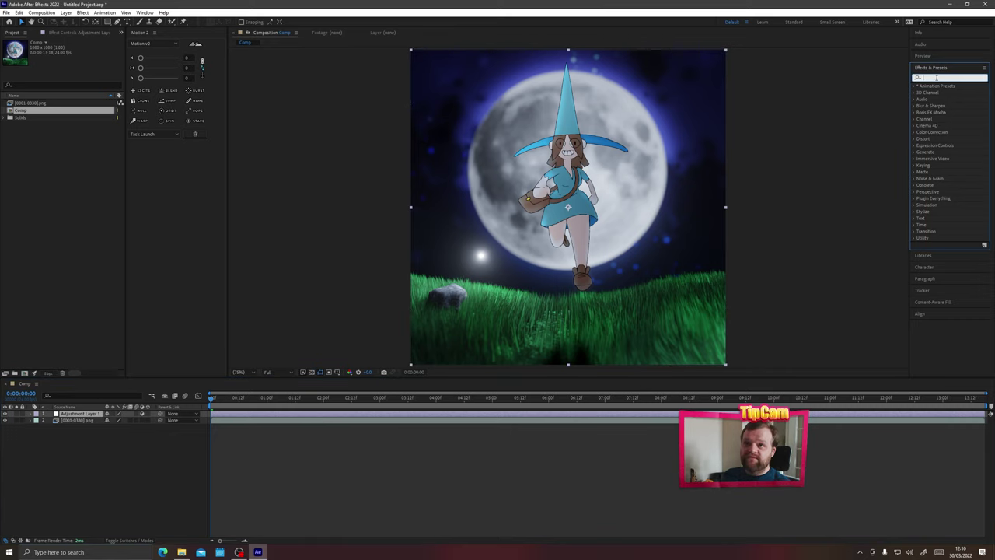
{"action": "type", "text": "vign"}
{"action": "left_click_drag", "start_coordinate": [942, 112], "coordinate": [413, 208]}
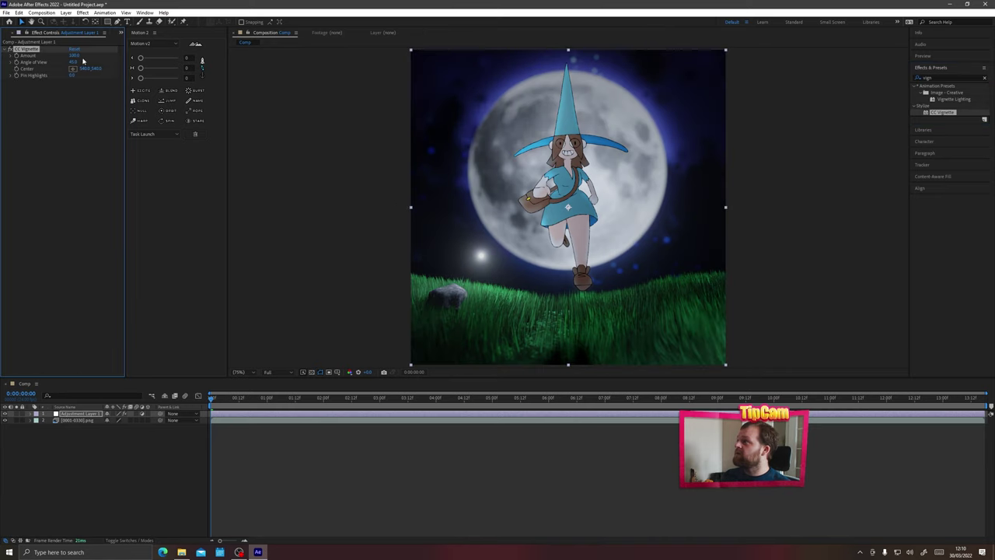
{"action": "left_click_drag", "start_coordinate": [63, 59], "coordinate": [235, 93]}
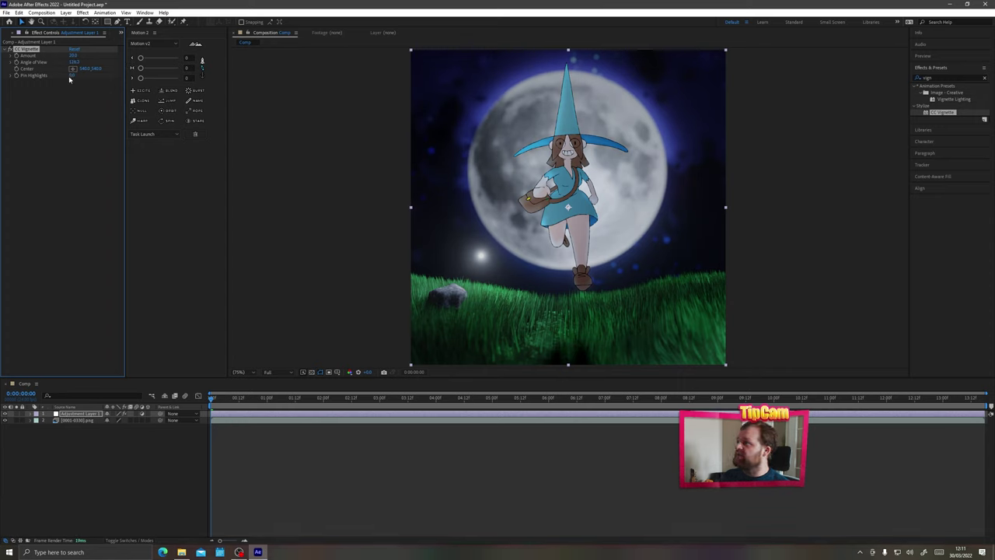
Step: Raise the CC Vignette's Pin Highlights to 100 and reduce its Angle of View to about 39
{"action": "left_click_drag", "start_coordinate": [72, 75], "coordinate": [675, 62]}
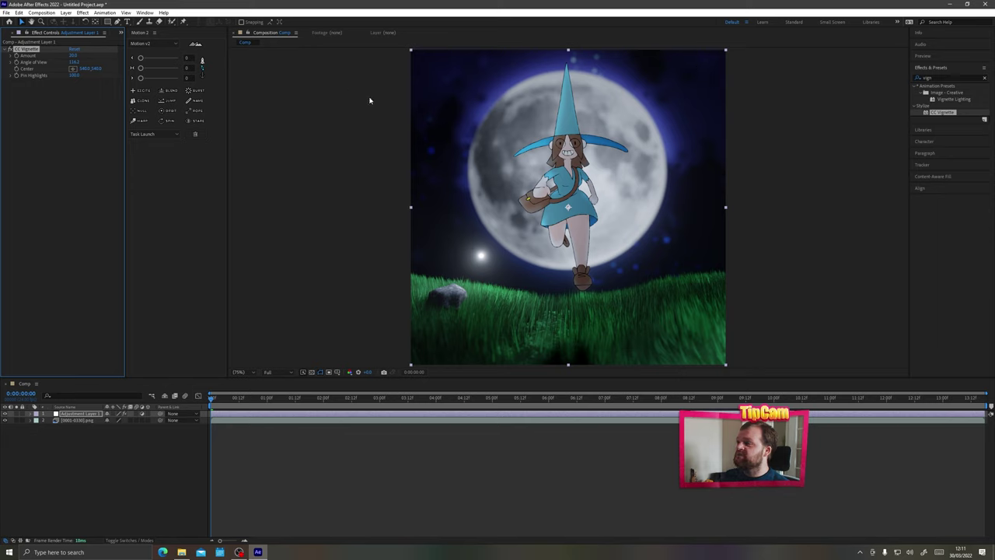
{"action": "left_click_drag", "start_coordinate": [77, 63], "coordinate": [75, 62]}
Step: Apply Curves to the adjustment layer and slightly adjust the midpoint of its Blue channel curve
{"action": "left_click", "coordinate": [929, 78]}
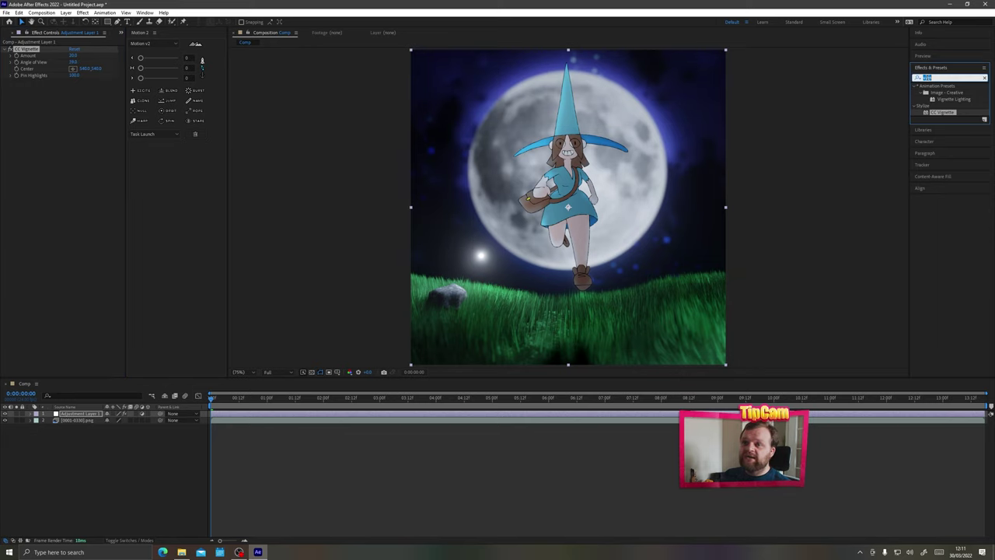
{"action": "type", "text": "curv"}
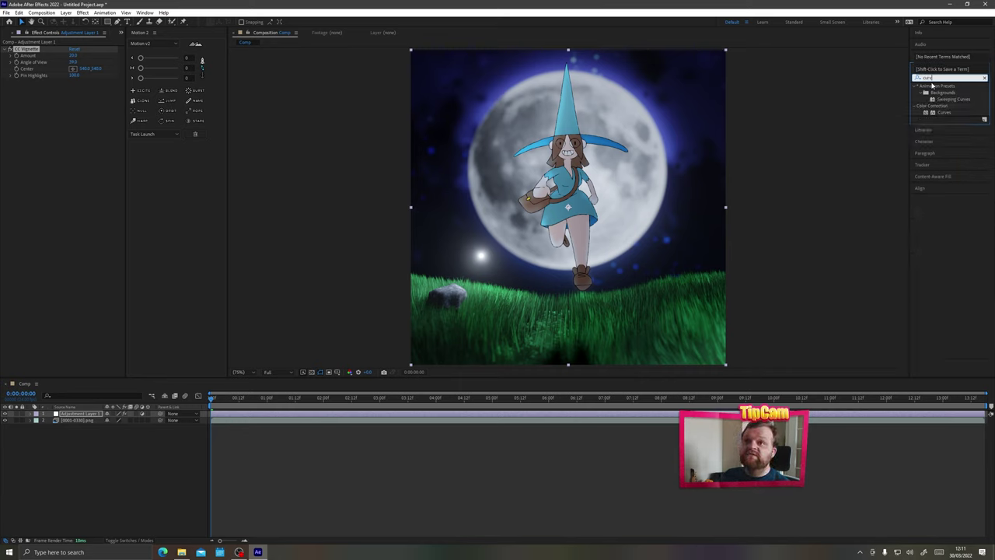
{"action": "double_click", "coordinate": [943, 112]}
{"action": "left_click", "coordinate": [87, 88]}
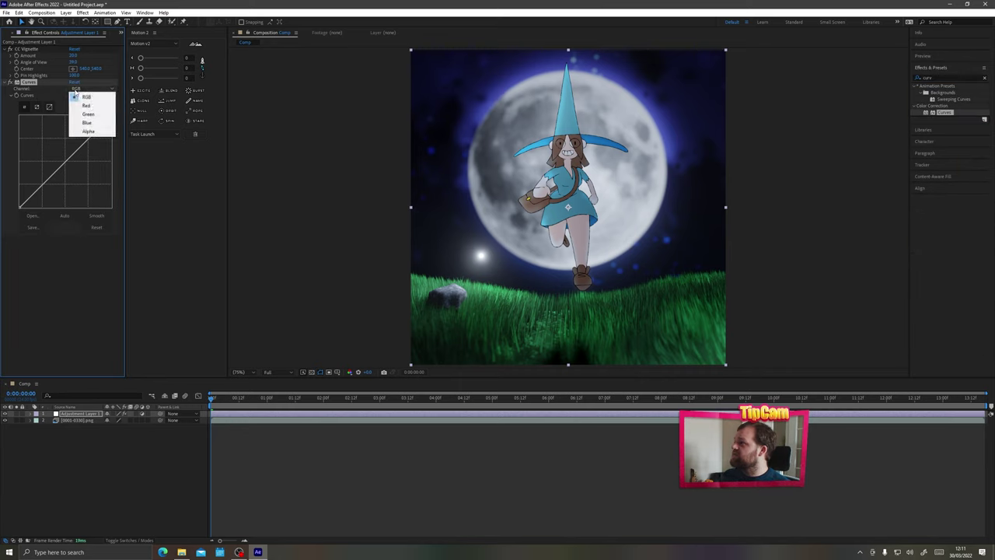
{"action": "left_click", "coordinate": [87, 123]}
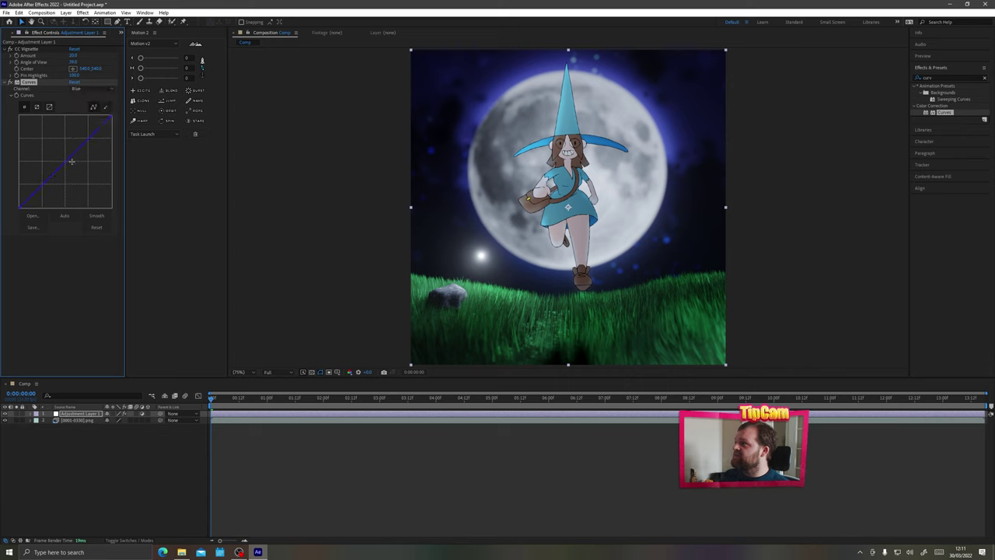
{"action": "left_click_drag", "start_coordinate": [63, 162], "coordinate": [71, 163]}
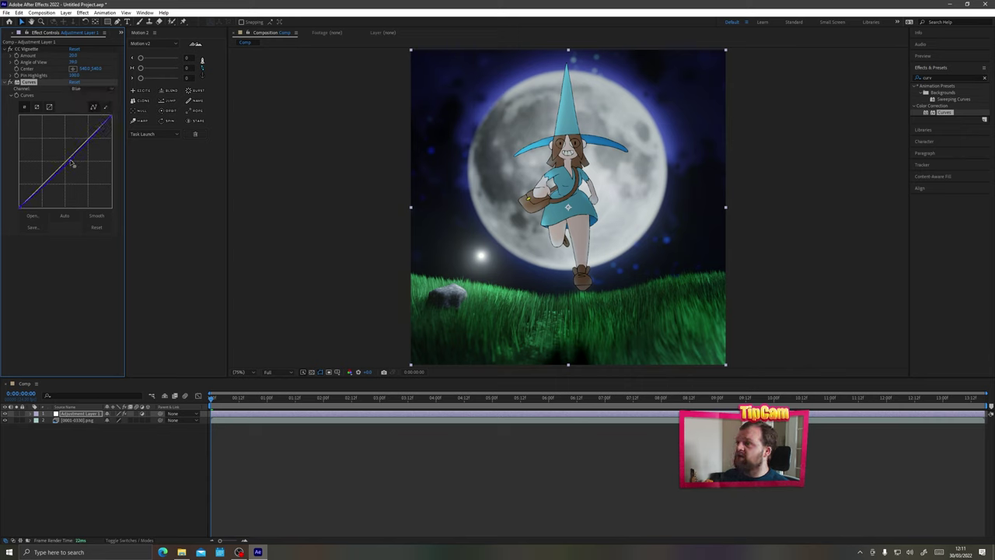
Step: Switch the Curves effect to its Red channel
{"action": "left_click", "coordinate": [79, 88]}
{"action": "left_click", "coordinate": [85, 105]}
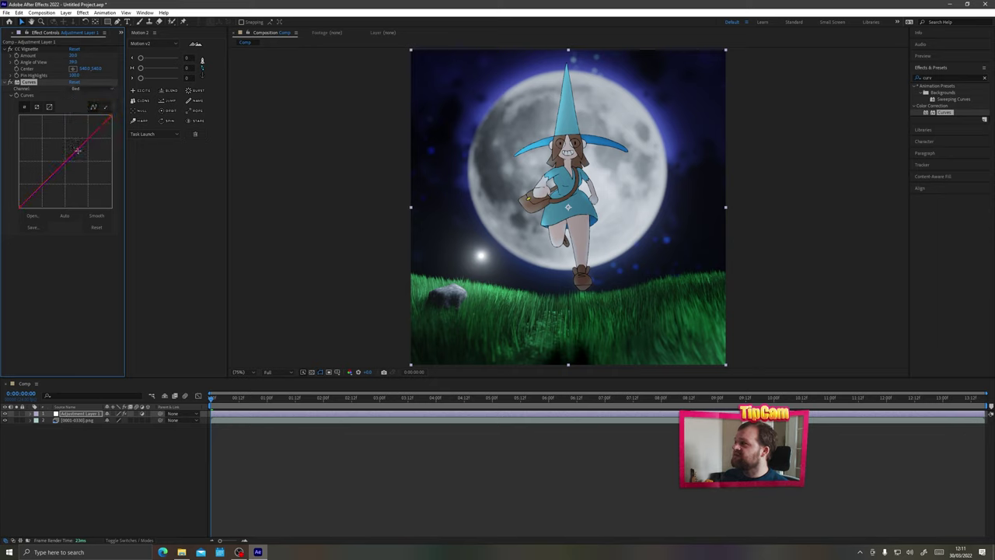
{"action": "left_click", "coordinate": [78, 89]}
{"action": "left_click", "coordinate": [84, 105]}
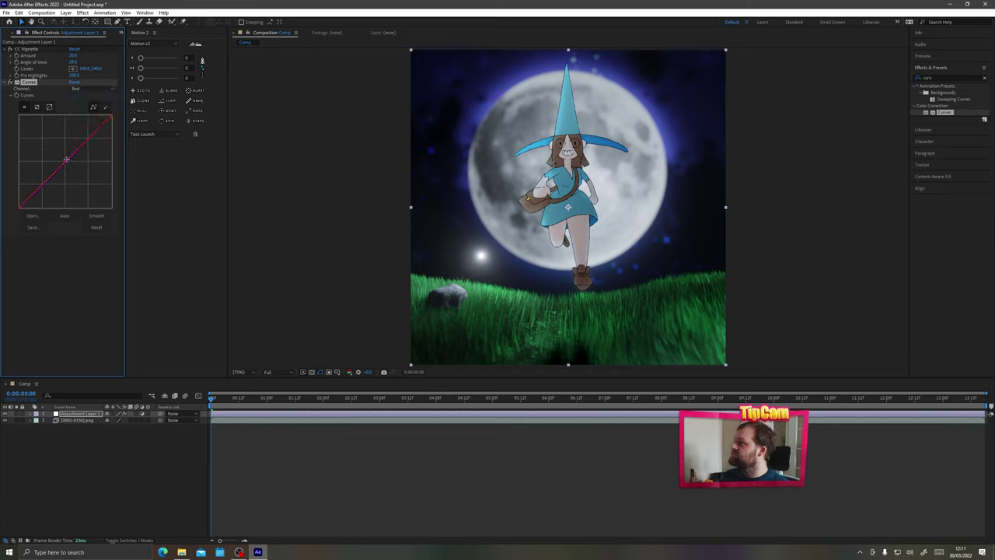
Step: Apply Noise to the adjustment layer with an amount of 4% and color noise turned off
{"action": "left_click", "coordinate": [945, 78]}
{"action": "type", "text": "noise"}
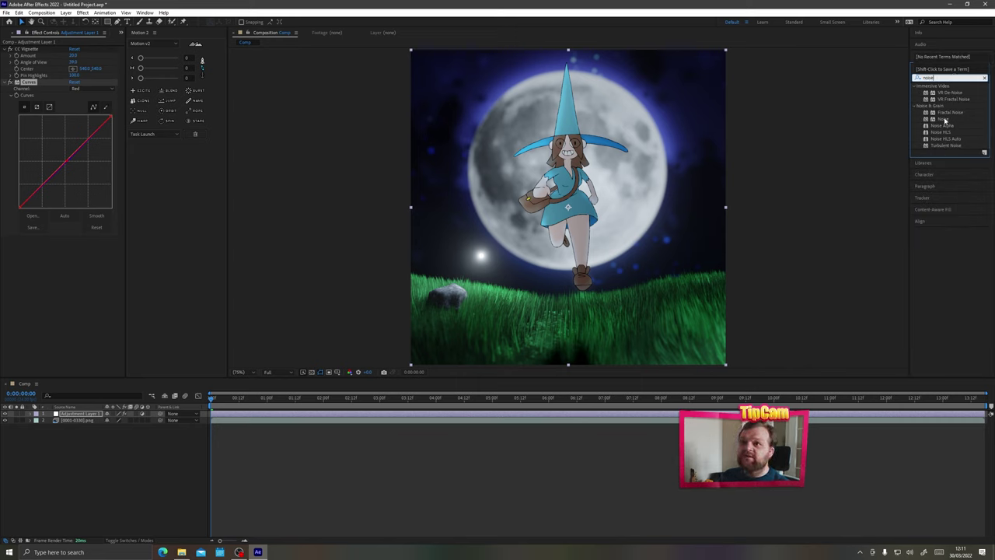
{"action": "left_click_drag", "start_coordinate": [945, 119], "coordinate": [568, 206]}
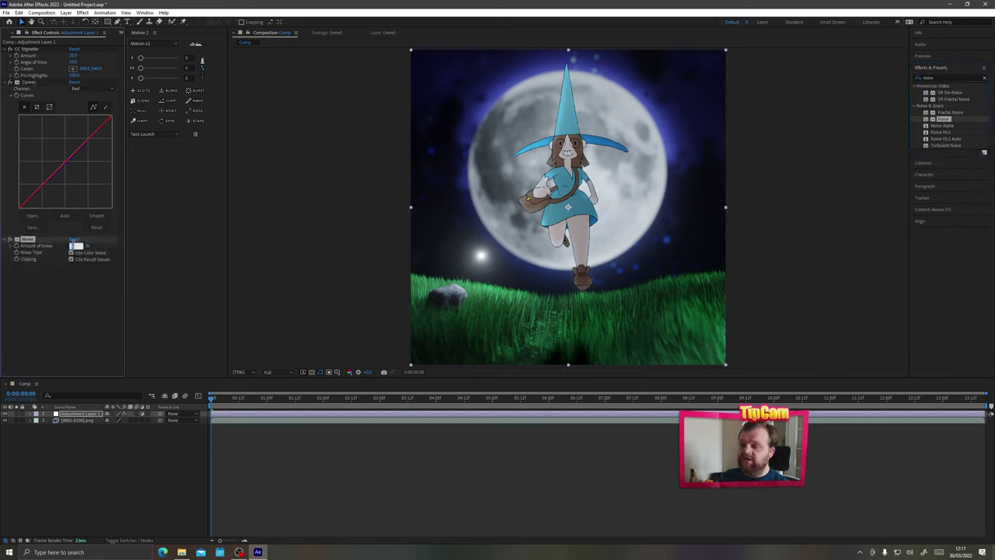
{"action": "scroll", "coordinate": [586, 234], "scroll_direction": "up", "scroll_amount": 7}
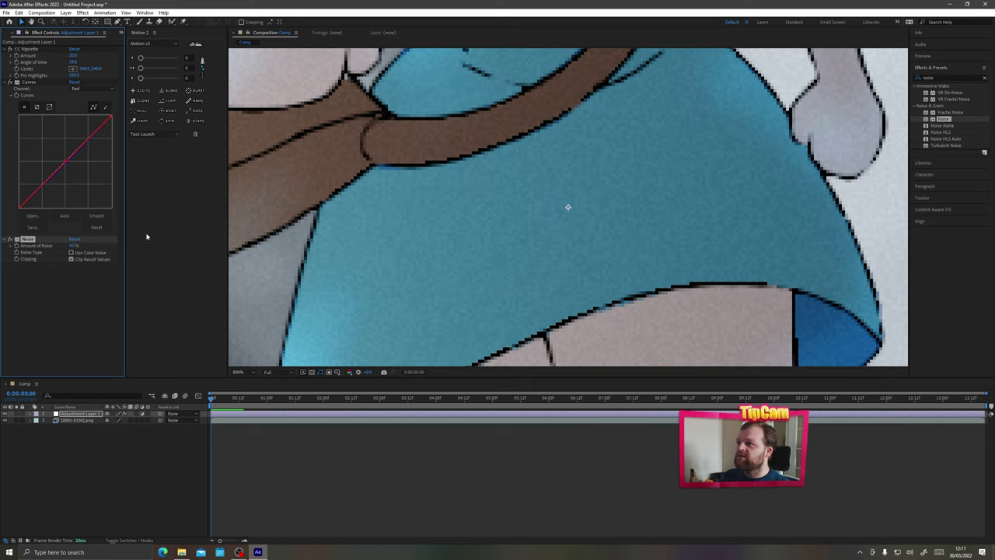
{"action": "scroll", "coordinate": [566, 204], "scroll_direction": "down", "scroll_amount": 4}
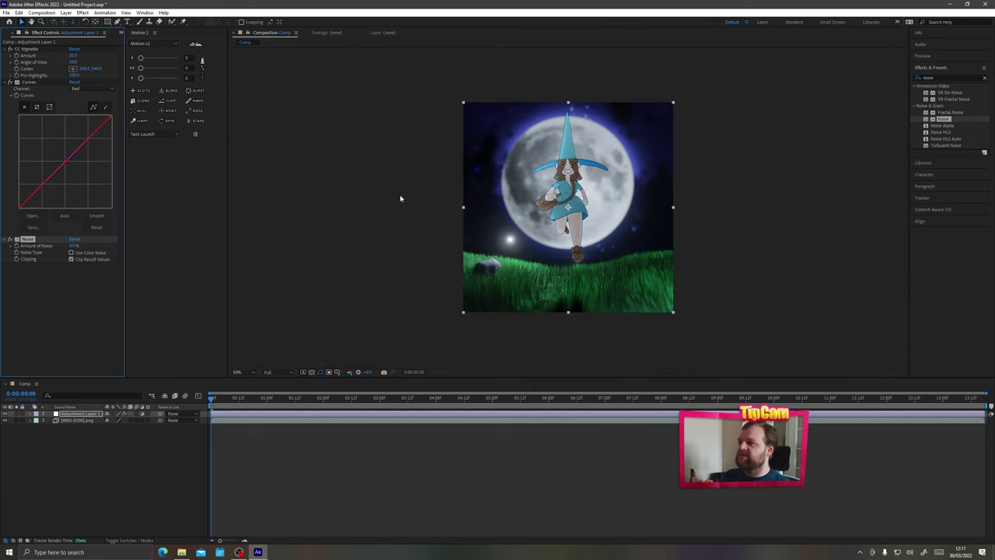
Step: Apply the Exposure color correction to the adjustment layer and raise its master exposure to about 0.5
{"action": "double_click", "coordinate": [944, 78]}
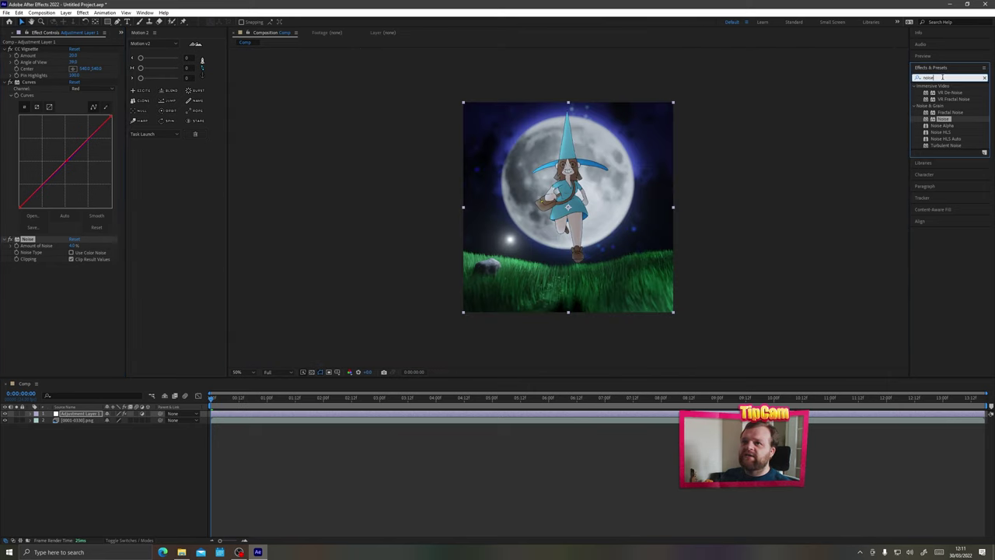
{"action": "type", "text": "ex"}
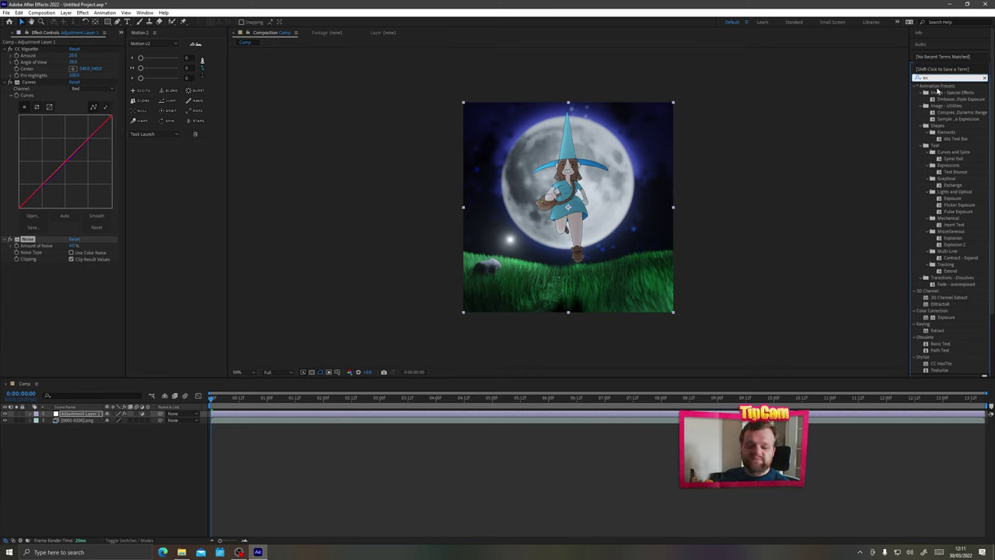
{"action": "type", "text": "po"}
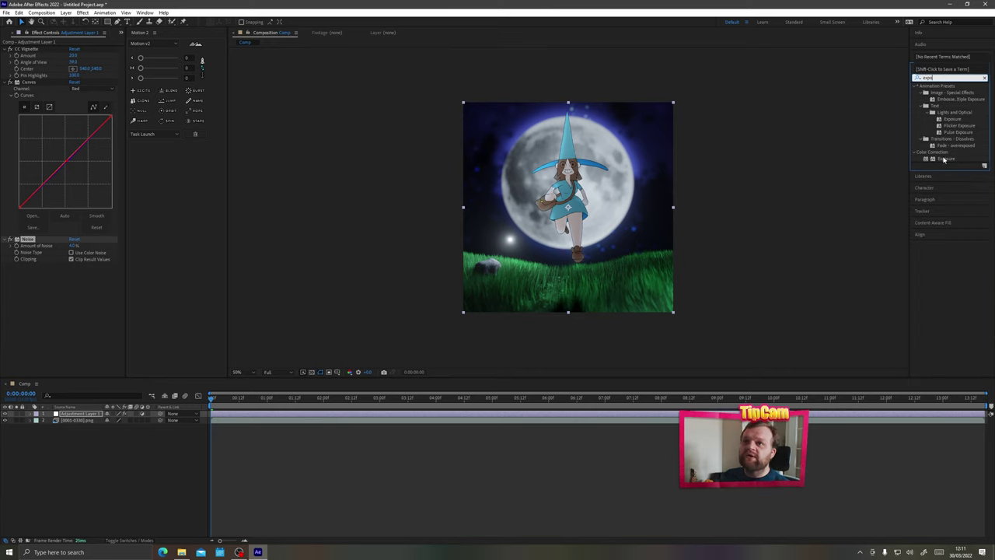
{"action": "left_click_drag", "start_coordinate": [944, 158], "coordinate": [552, 226]}
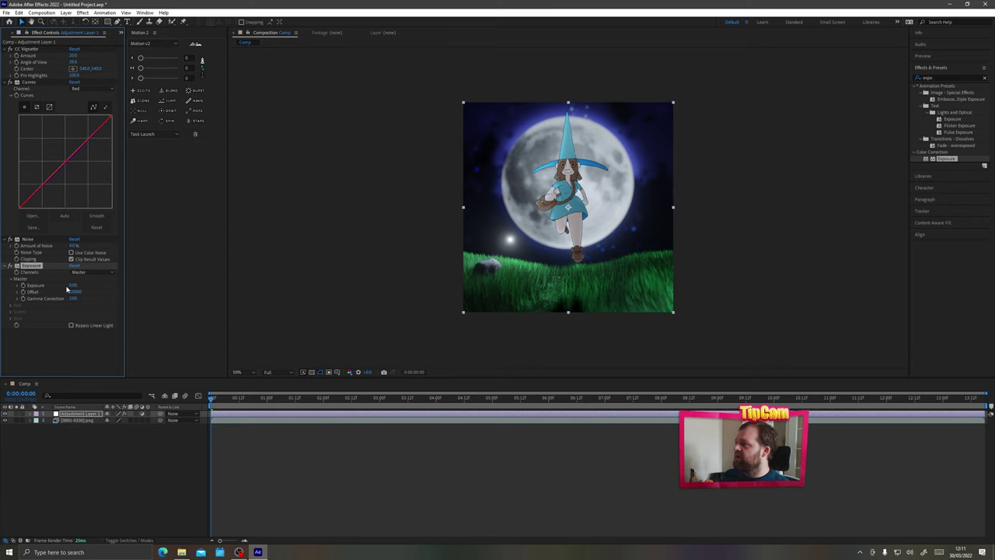
{"action": "left_click_drag", "start_coordinate": [77, 284], "coordinate": [81, 282]}
{"action": "scroll", "coordinate": [549, 220], "scroll_direction": "up", "scroll_amount": 2}
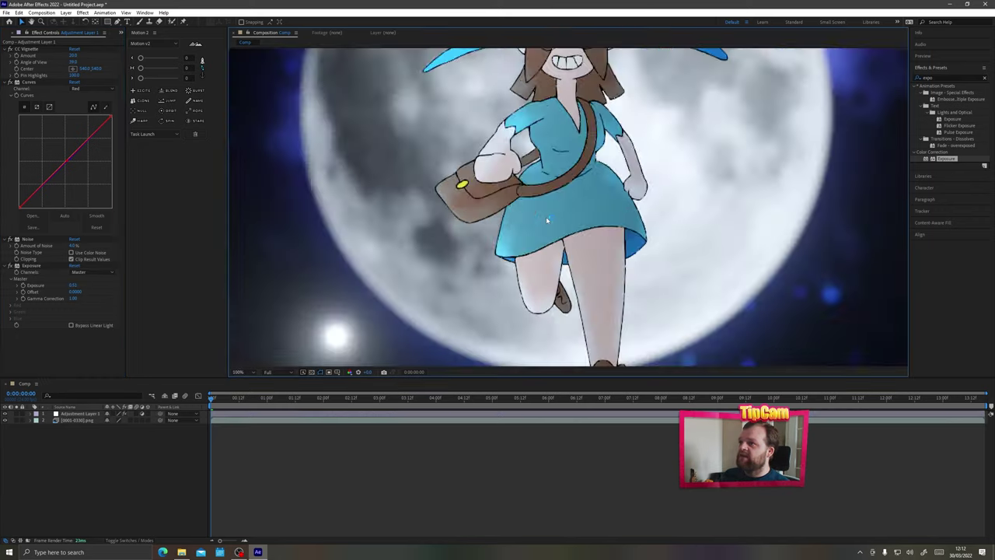
{"action": "scroll", "coordinate": [549, 220], "scroll_direction": "down", "scroll_amount": 2}
{"action": "left_click", "coordinate": [357, 222]}
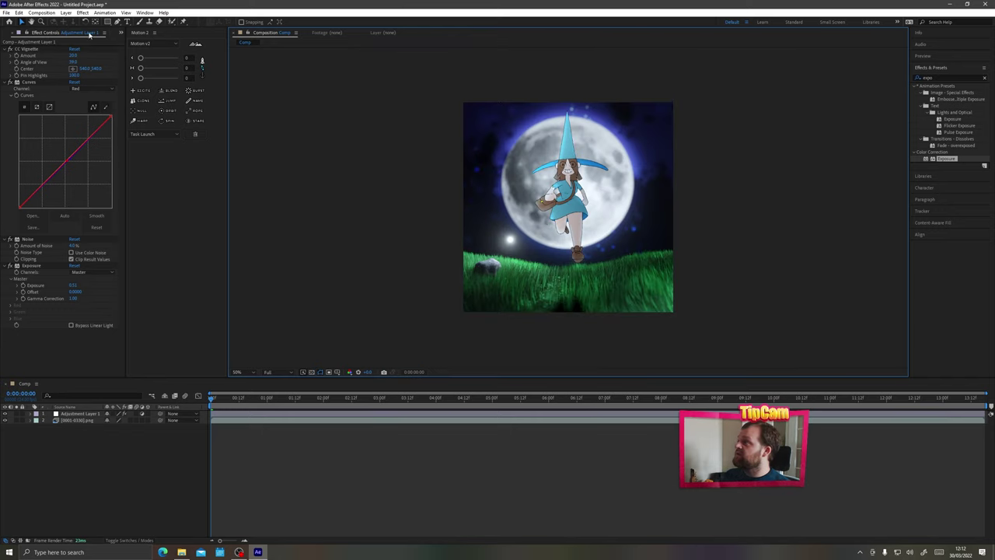
Step: Rename the composition as main in the project and add it to the Adobe Media Encoder queue
{"action": "left_click", "coordinate": [121, 33]}
{"action": "left_click", "coordinate": [42, 12]}
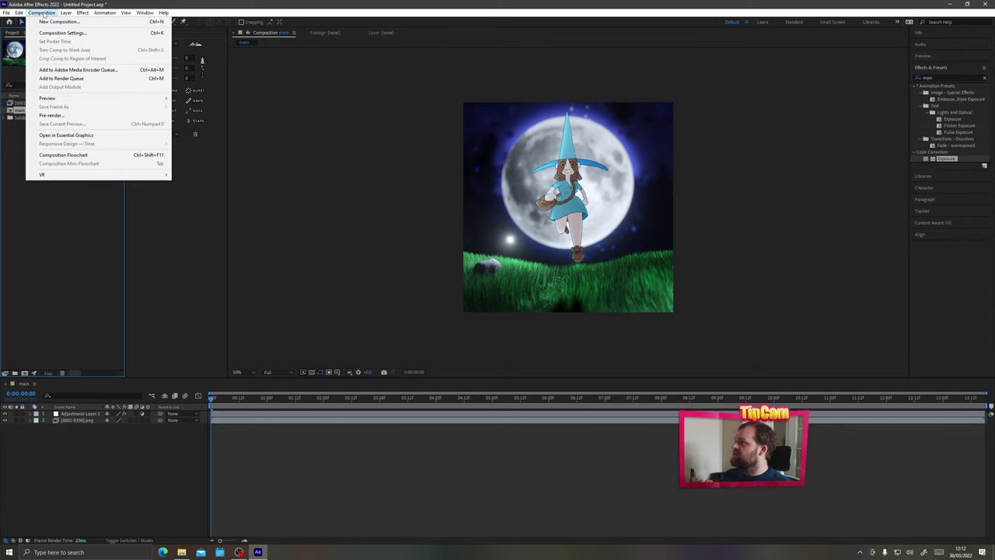
{"action": "left_click", "coordinate": [80, 70]}
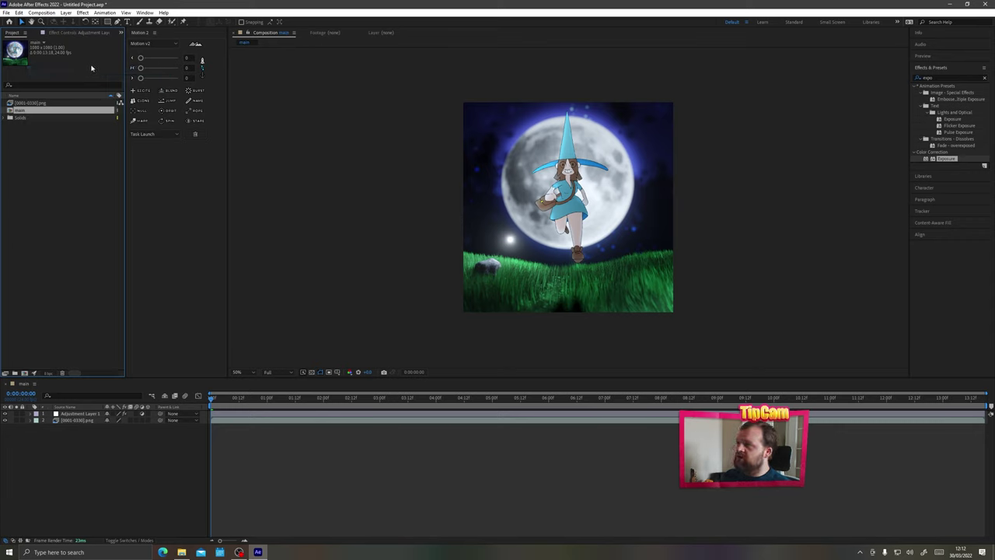